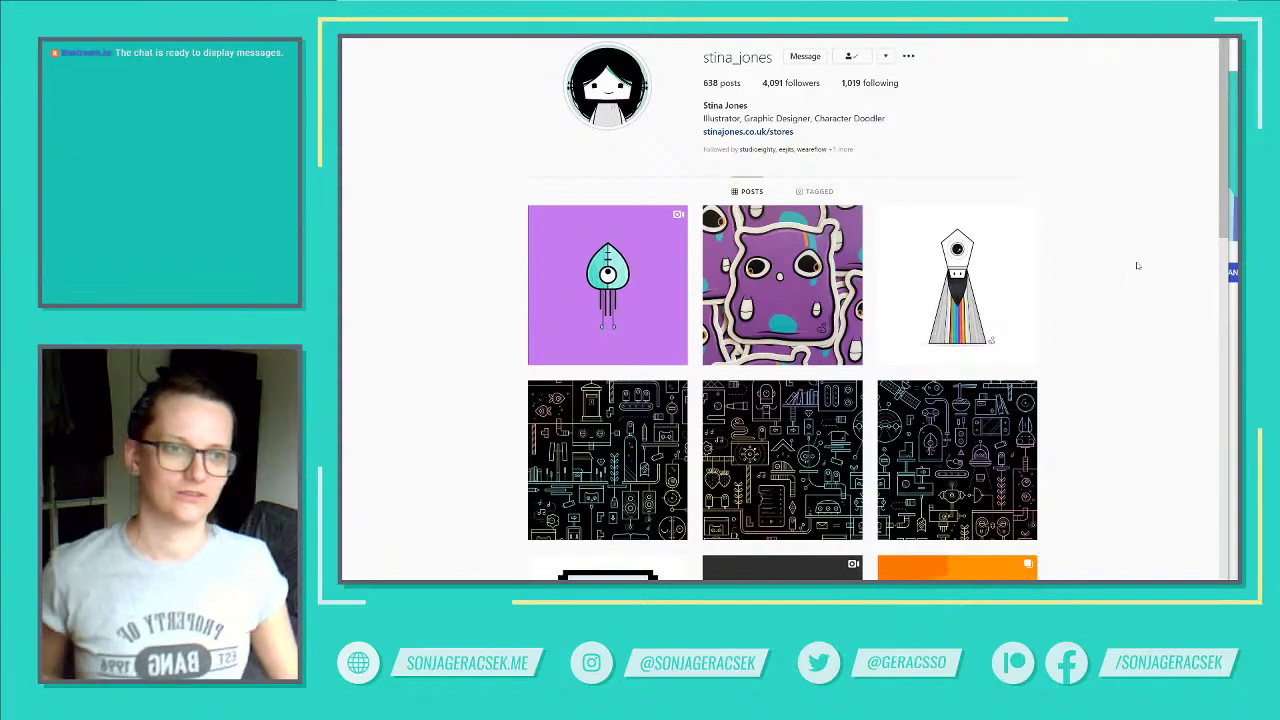
Step: Look through the illustrator's recent Instagram posts, view the glitchy yellow monster post and close it
left_click_drag(743, 118, 890, 119)
scroll(1137, 362, "down", 10)
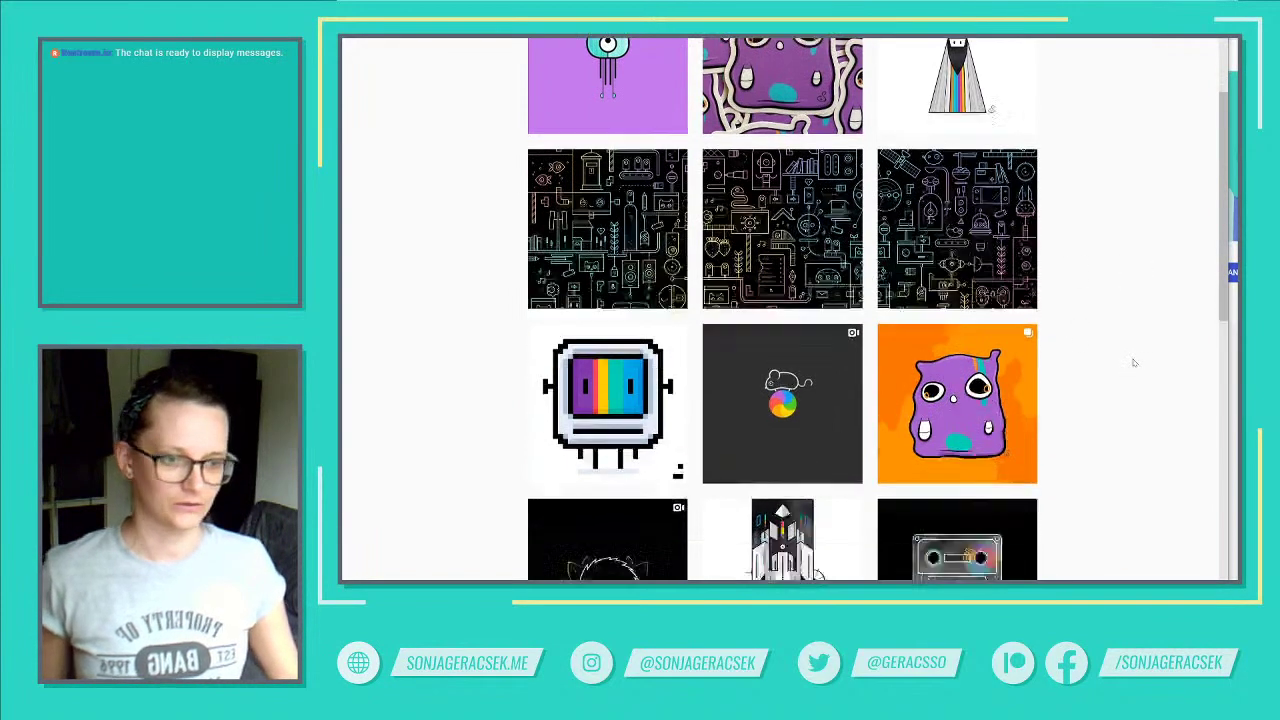
scroll(1126, 355, "down", 2)
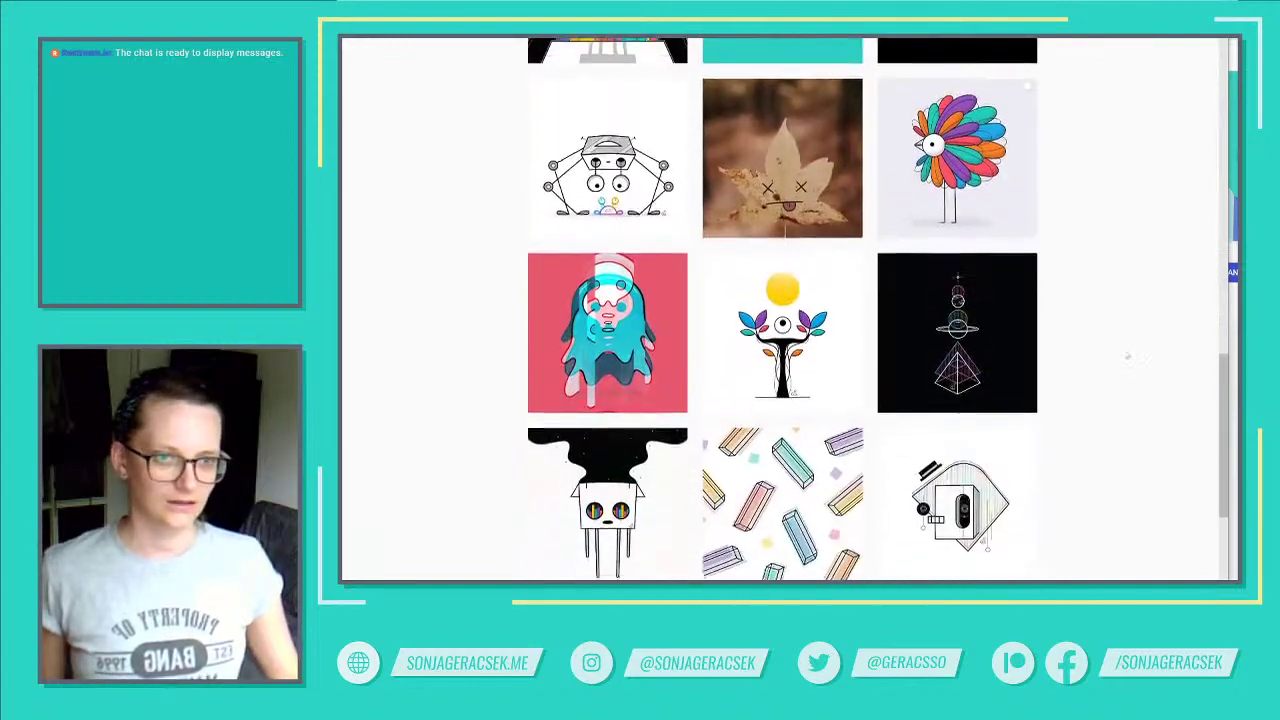
scroll(1126, 355, "up", 3)
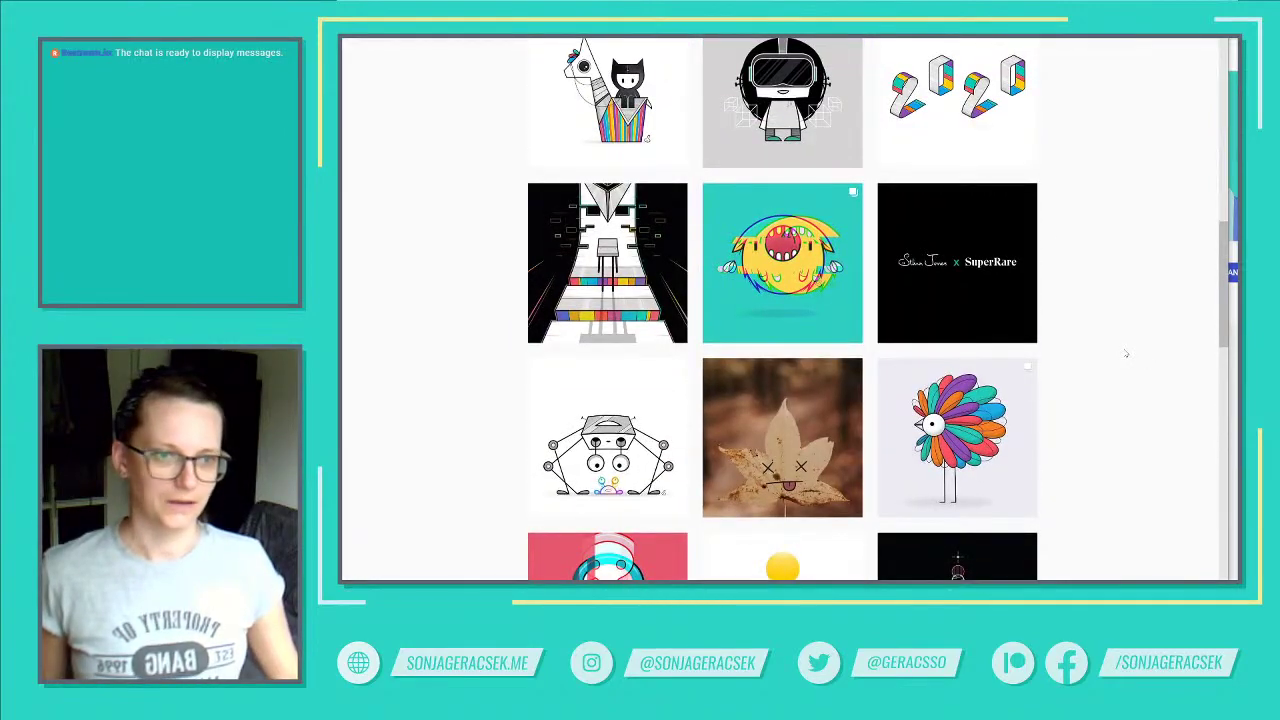
left_click(829, 309)
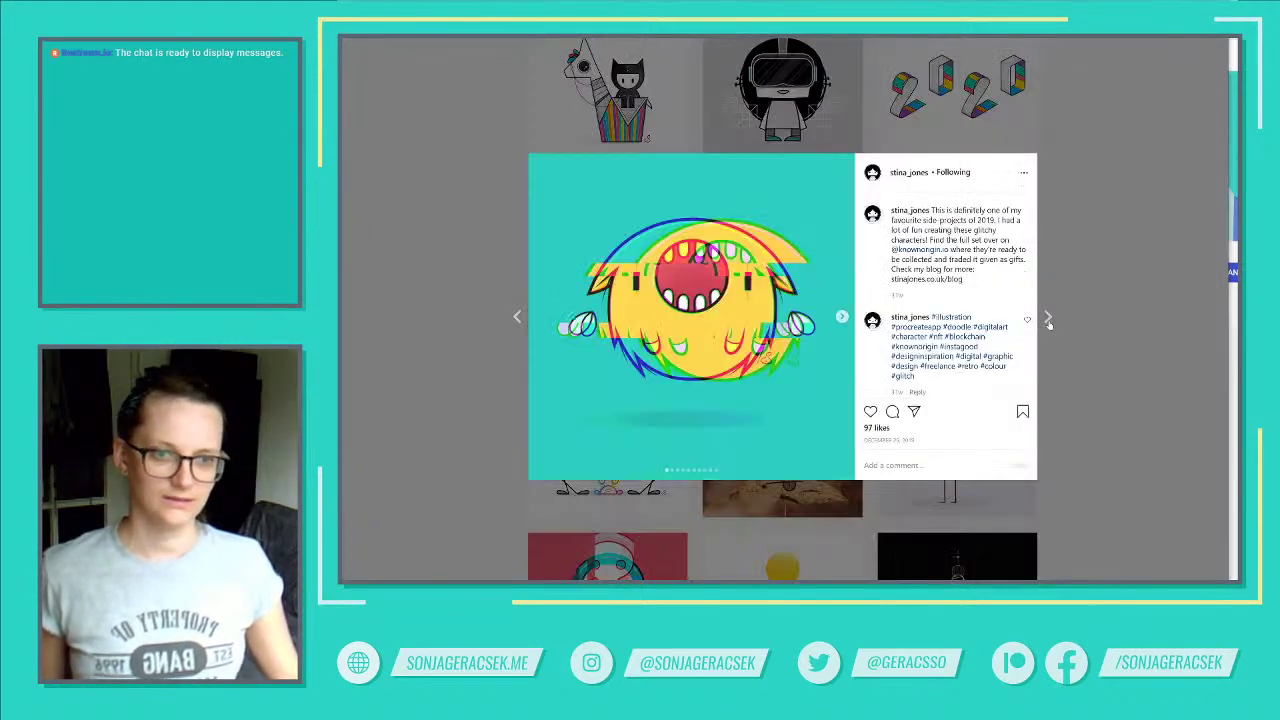
left_click(1110, 404)
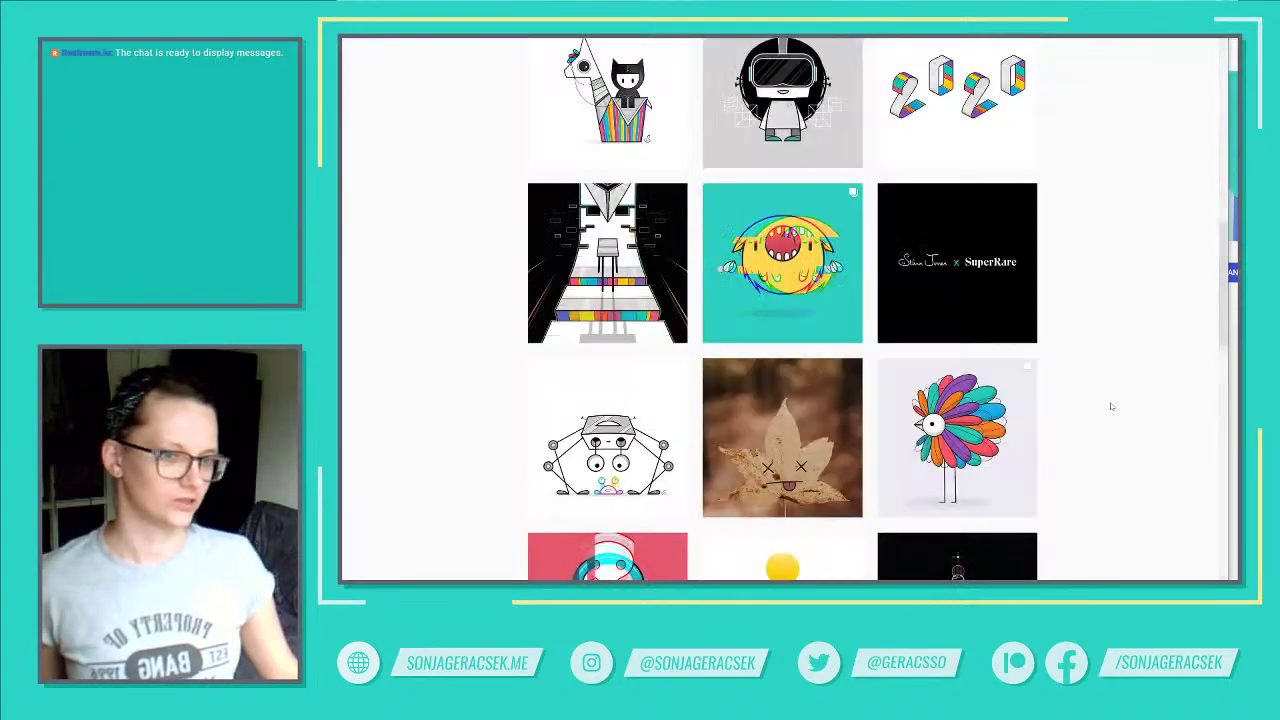
Step: Examine the illustrator's older character posts to find the original yellow monster artwork
scroll(1114, 407, "down", 7)
scroll(1114, 407, "down", 12)
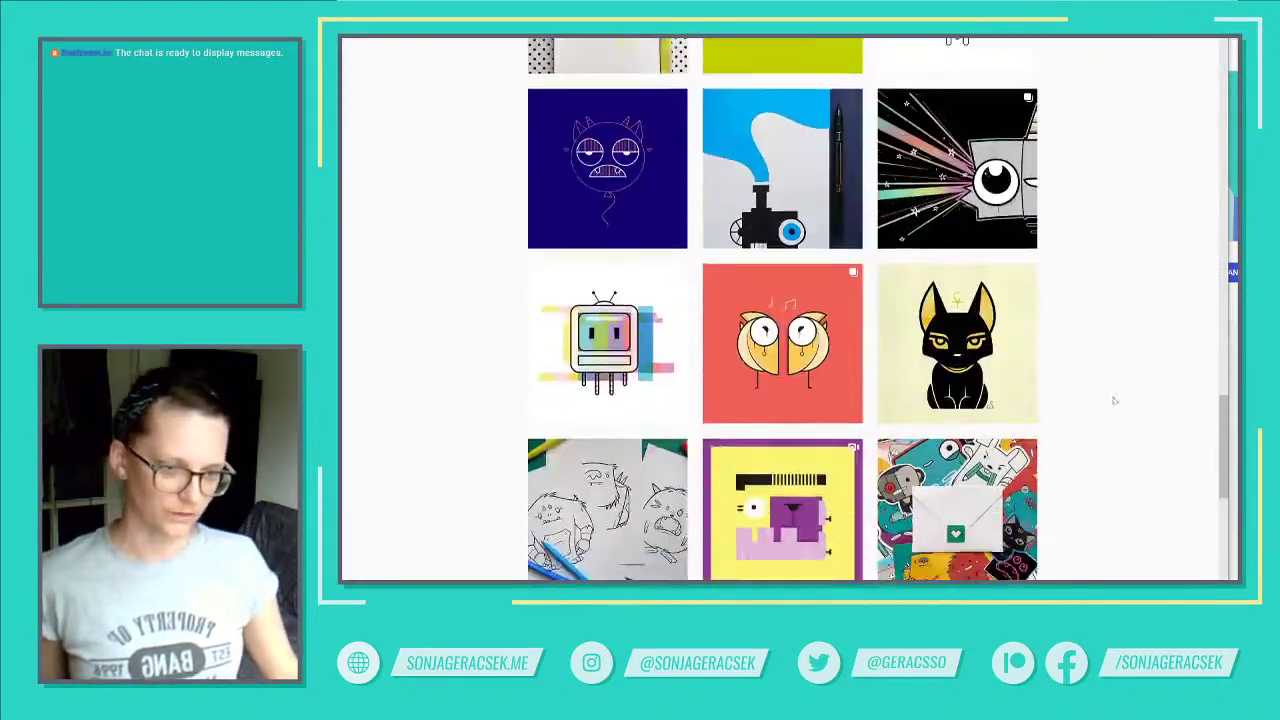
scroll(1114, 405, "down", 8)
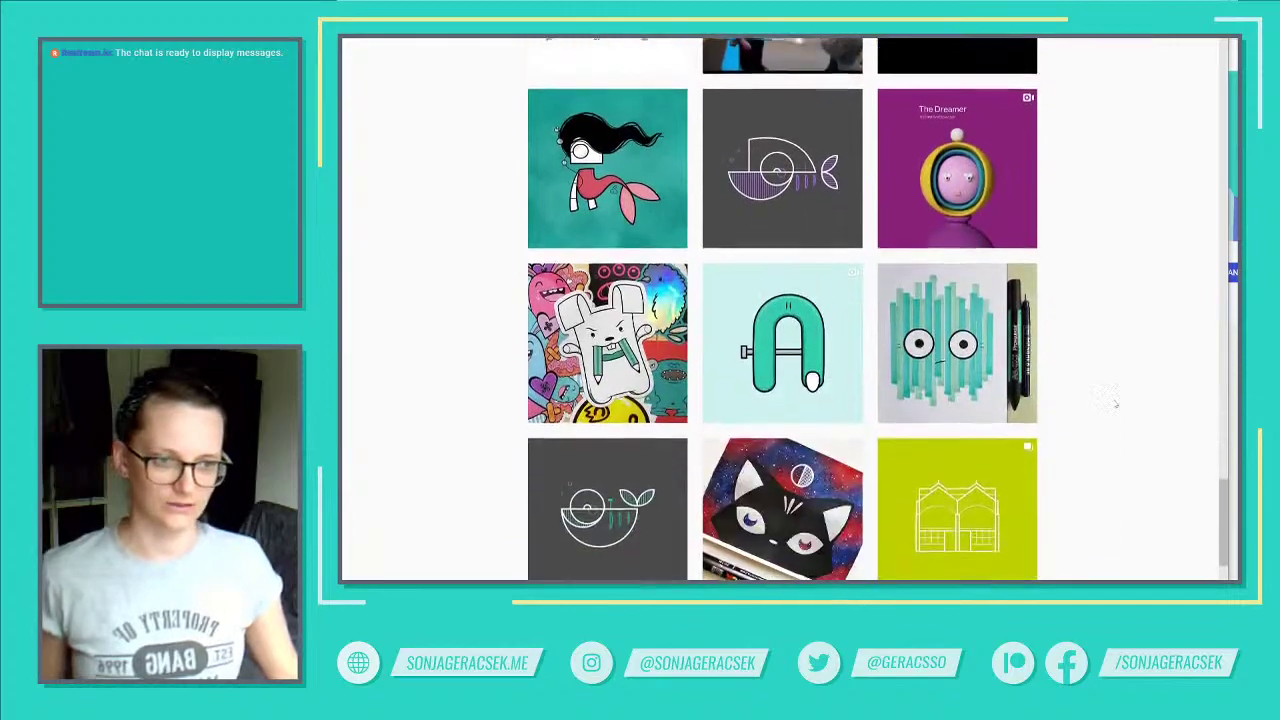
scroll(1114, 405, "down", 10)
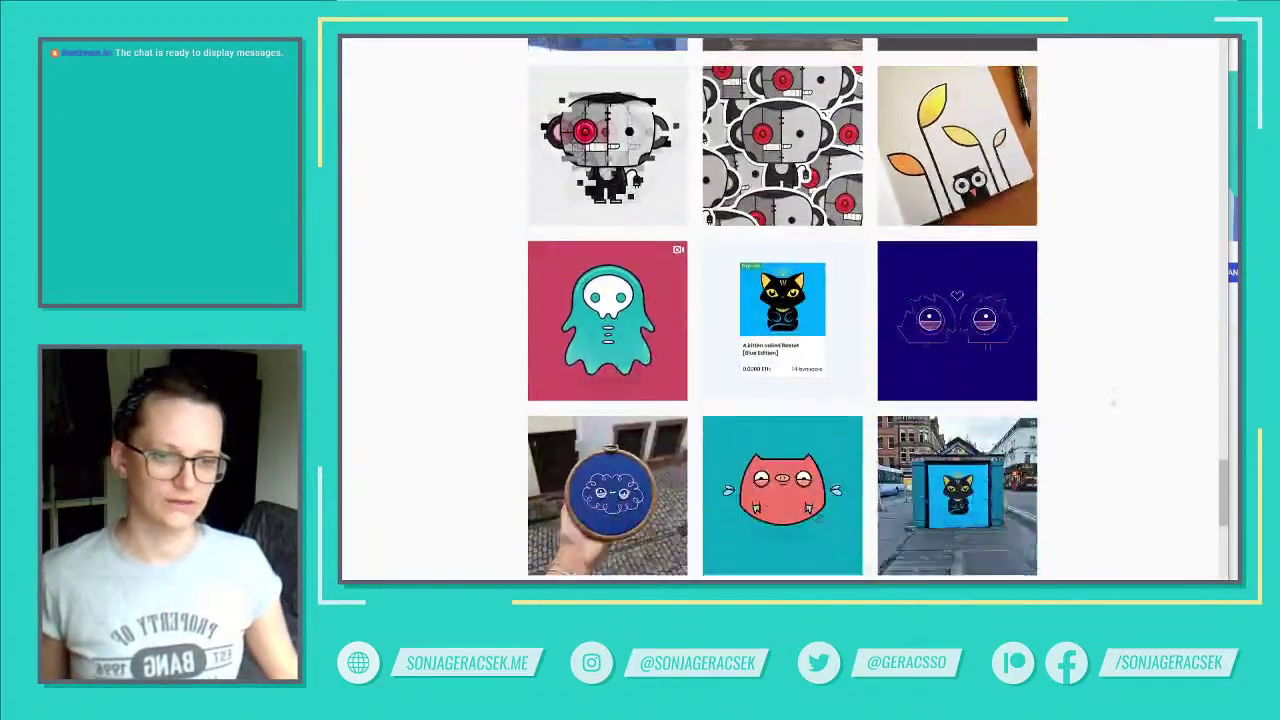
scroll(1109, 397, "down", 8)
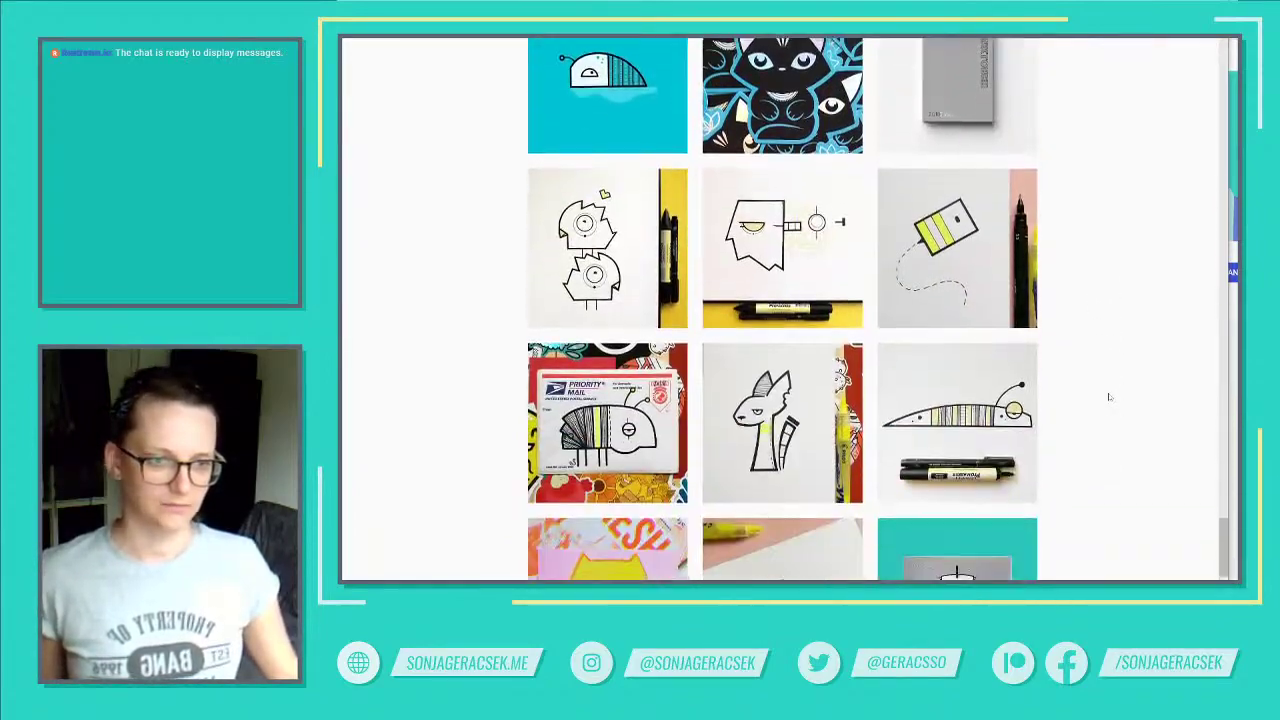
scroll(1109, 397, "down", 9)
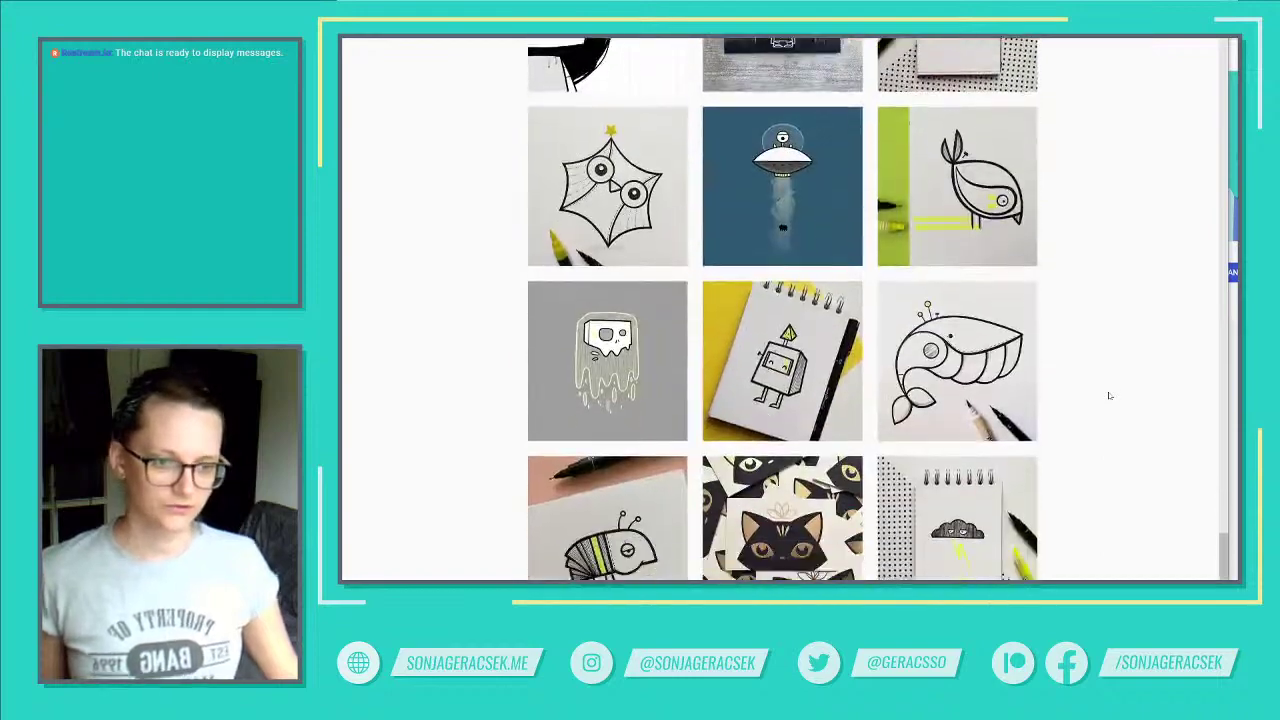
scroll(1109, 397, "down", 4)
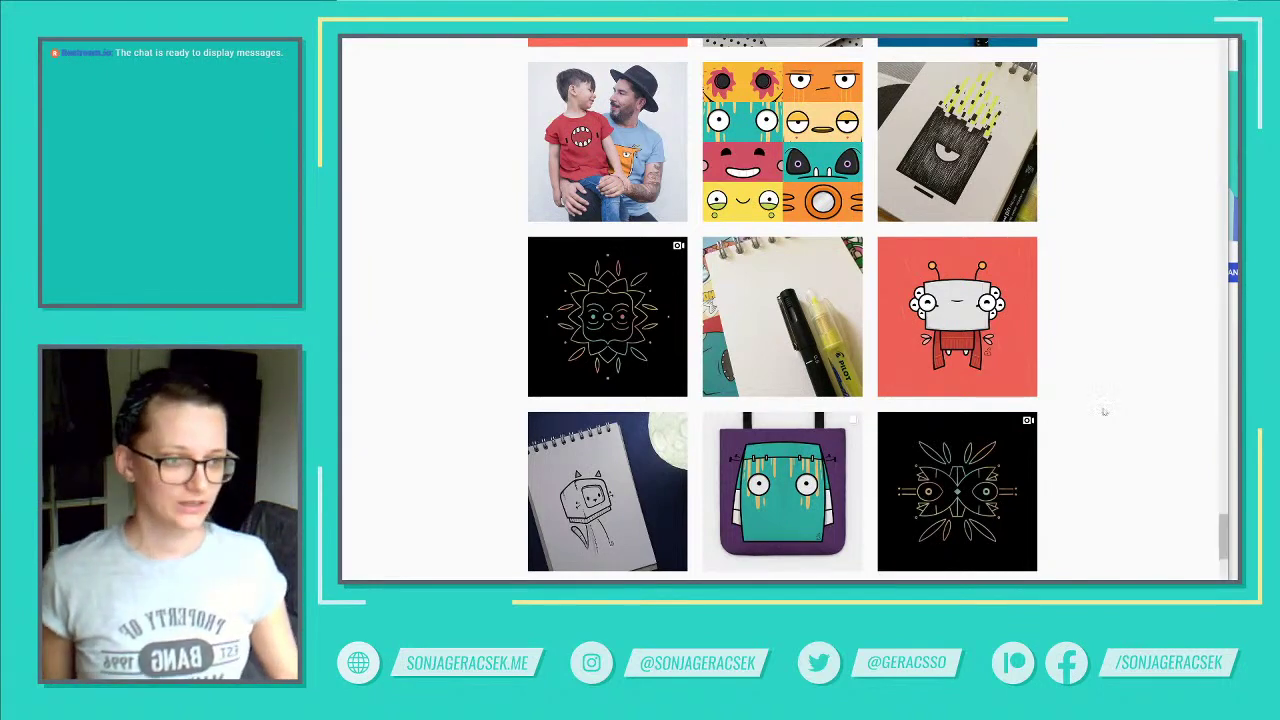
scroll(1108, 400, "down", 5)
scroll(1106, 424, "down", 6)
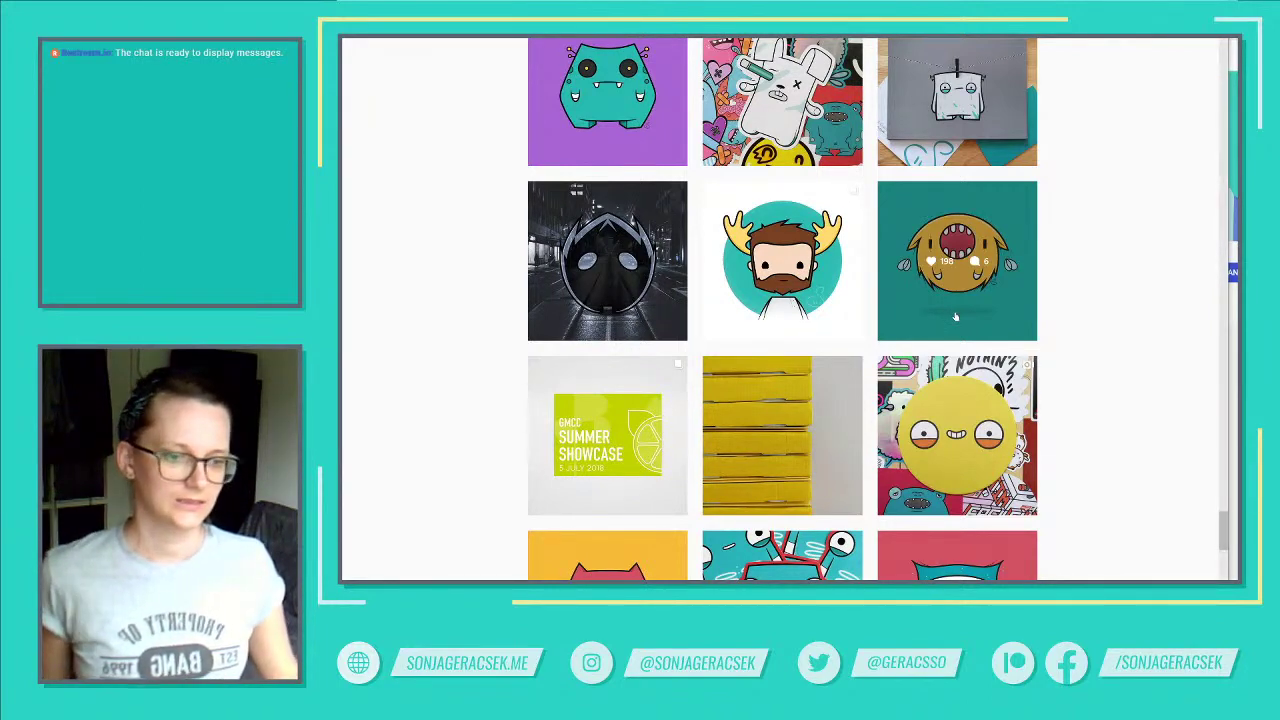
Step: Open the original yellow monster post and highlight its caption "Chomp..!"
left_click(955, 317)
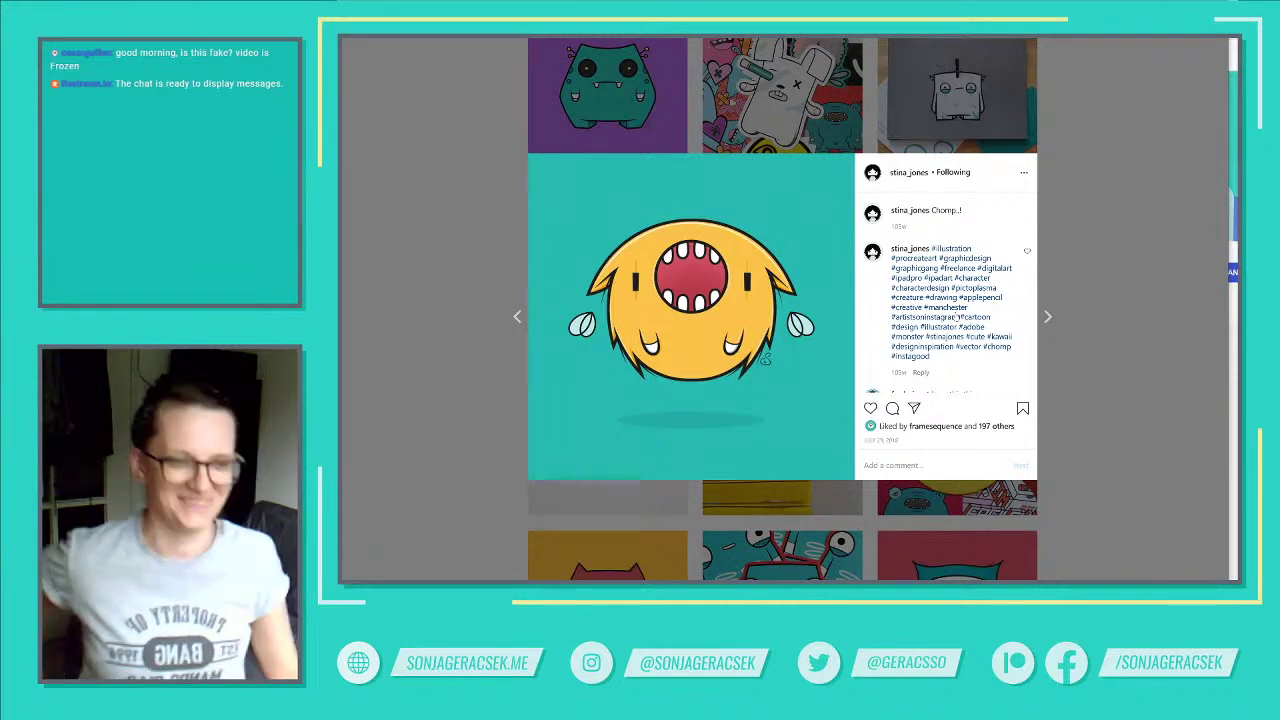
double_click(945, 210)
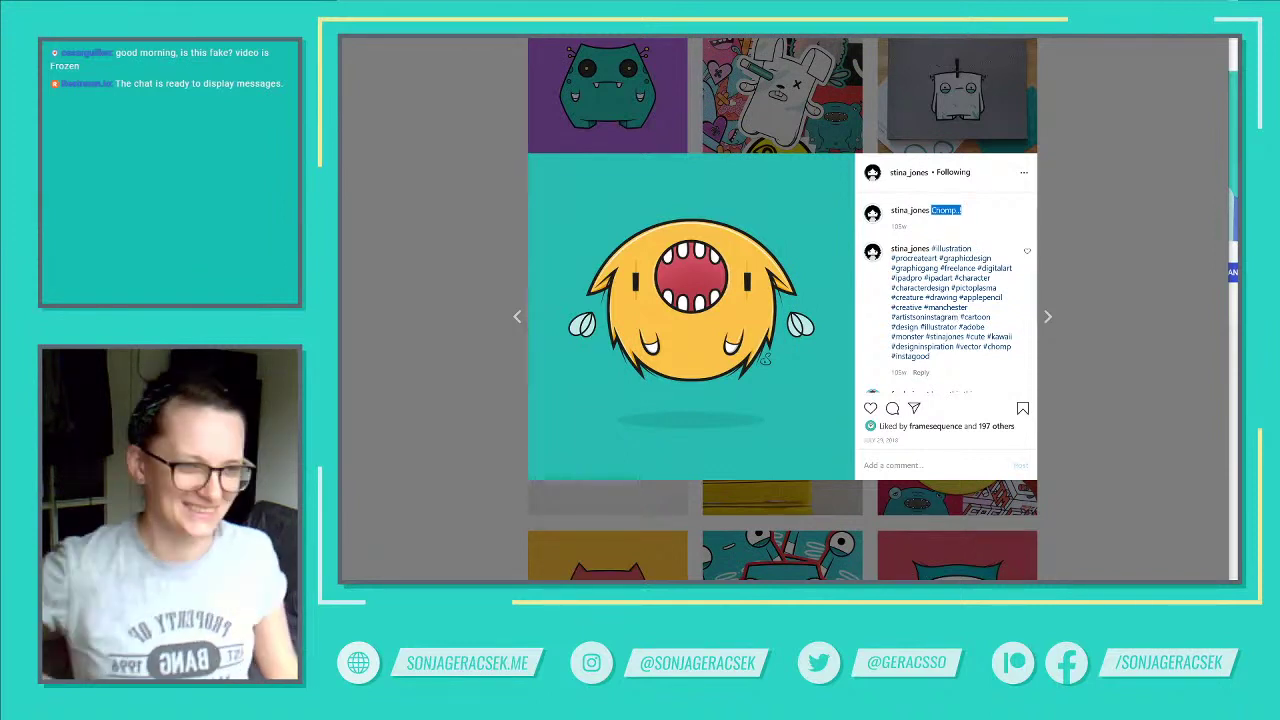
scroll(960, 252, "down", 1)
scroll(960, 252, "up", 1)
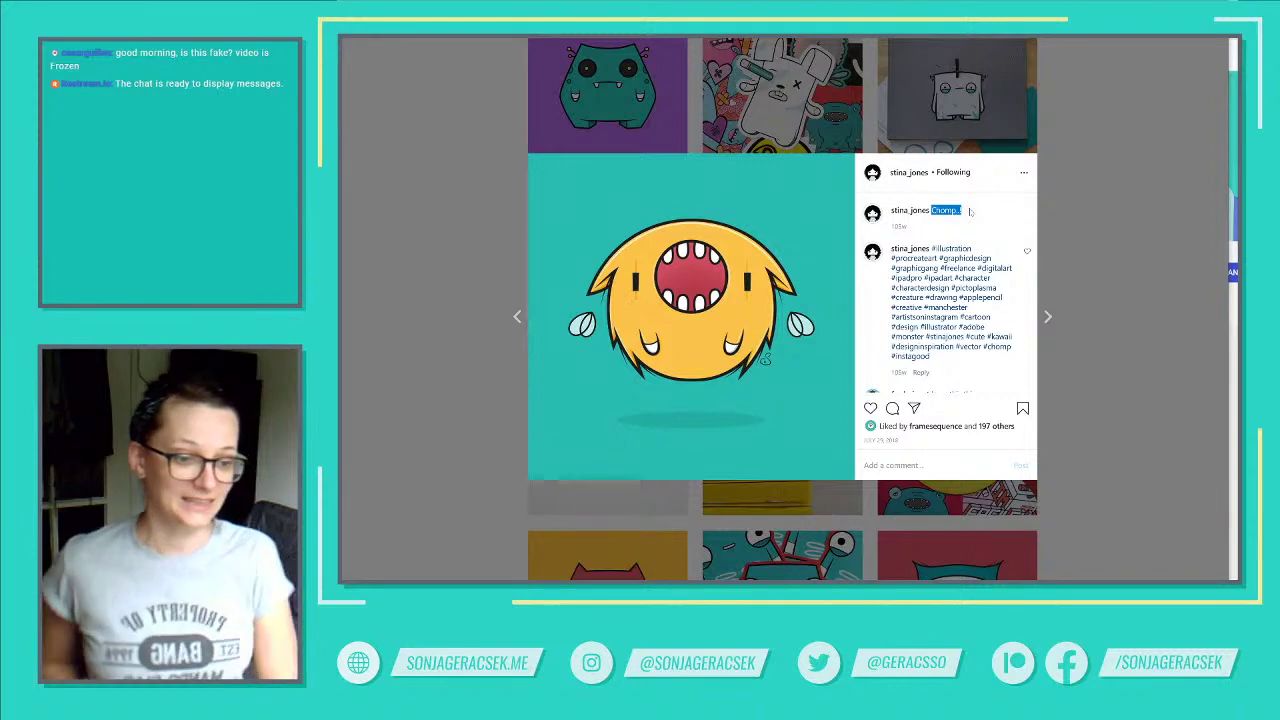
Step: Switch to Illustrator and target the artwork of the ear_hair_L and Body layers to see what each contains
key("alt+Tab")
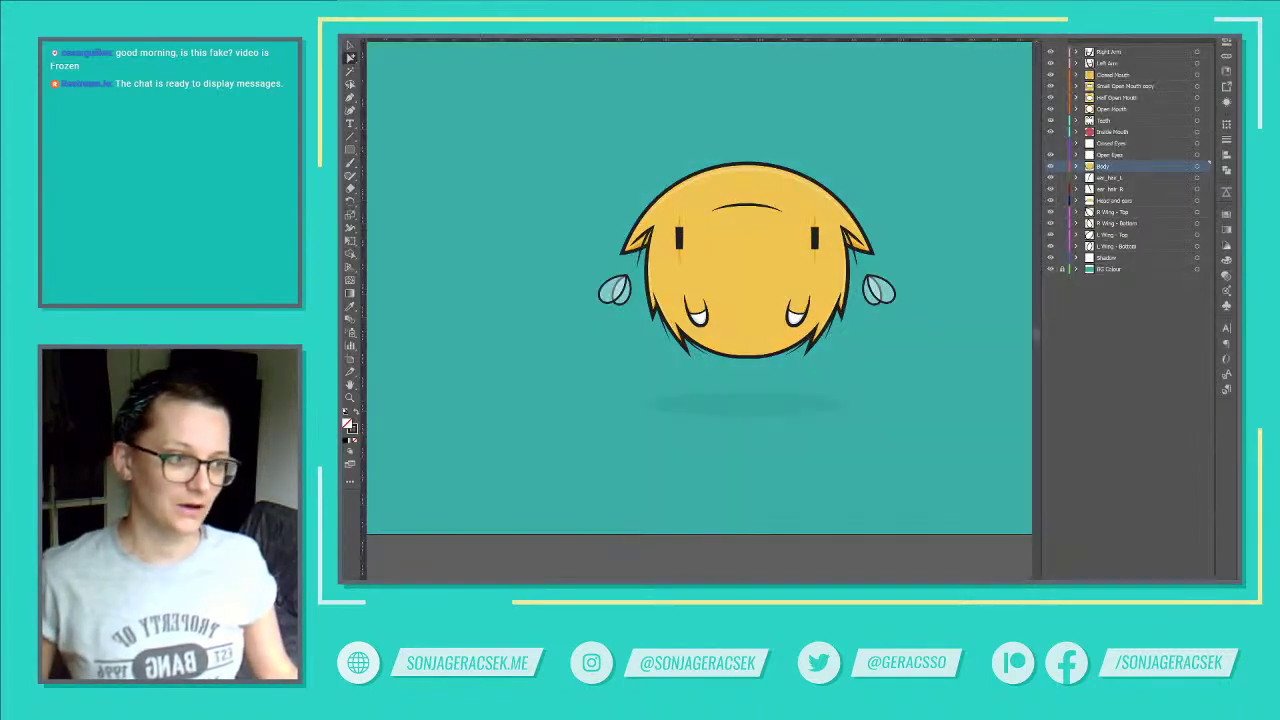
left_click_drag(817, 173, 777, 270)
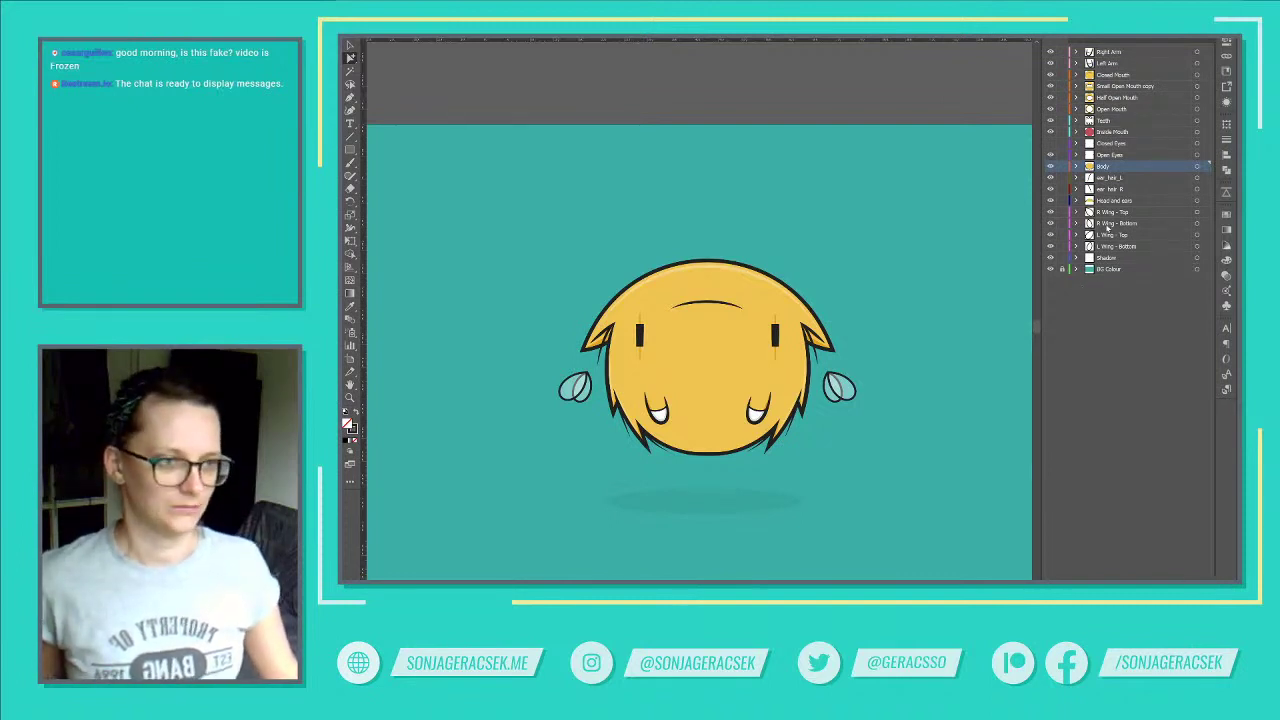
left_click(1197, 178)
left_click(1197, 178)
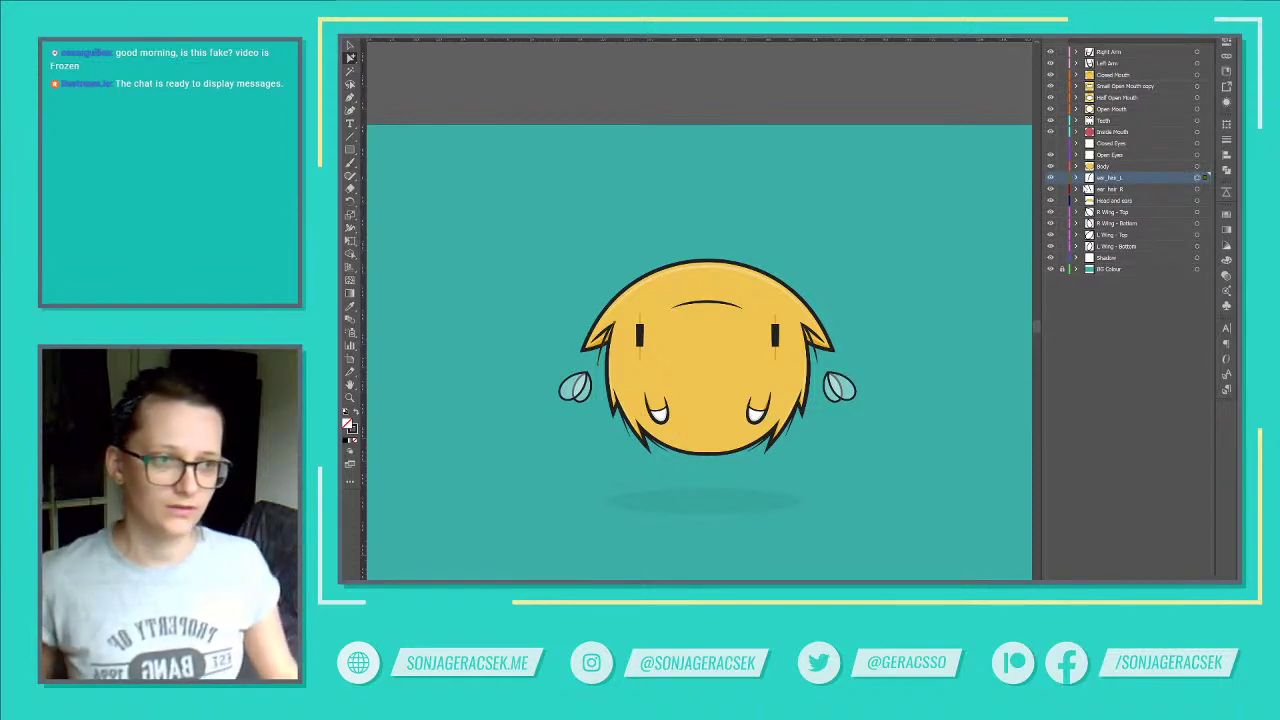
left_click(1197, 166)
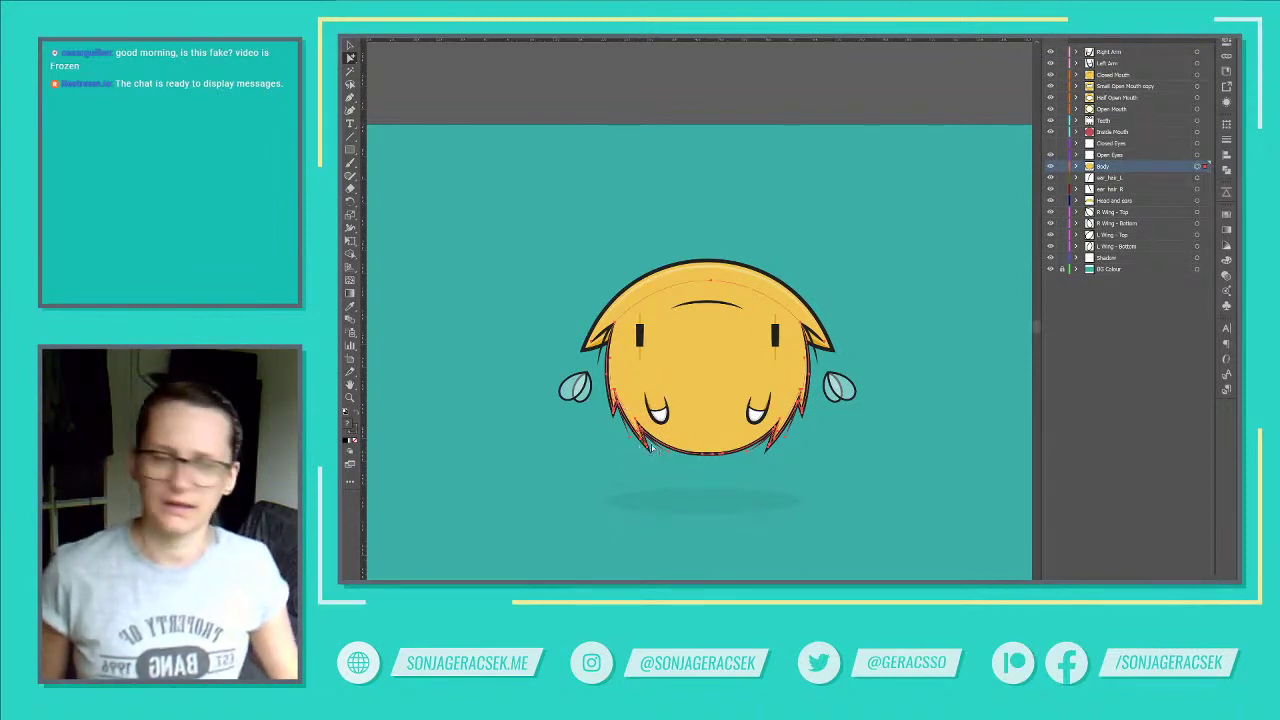
Step: Expand the Body layer and identify its topmost path by targeting it and toggling its visibility
left_click(1077, 167)
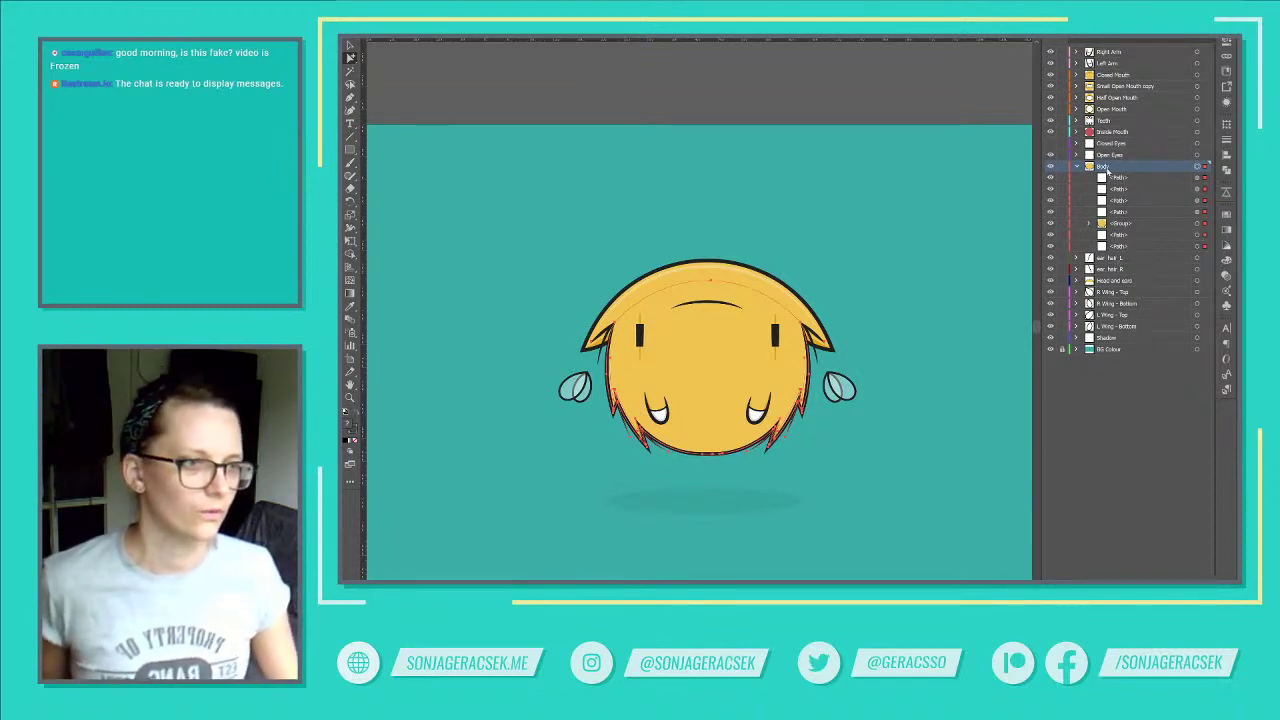
left_click(1199, 178)
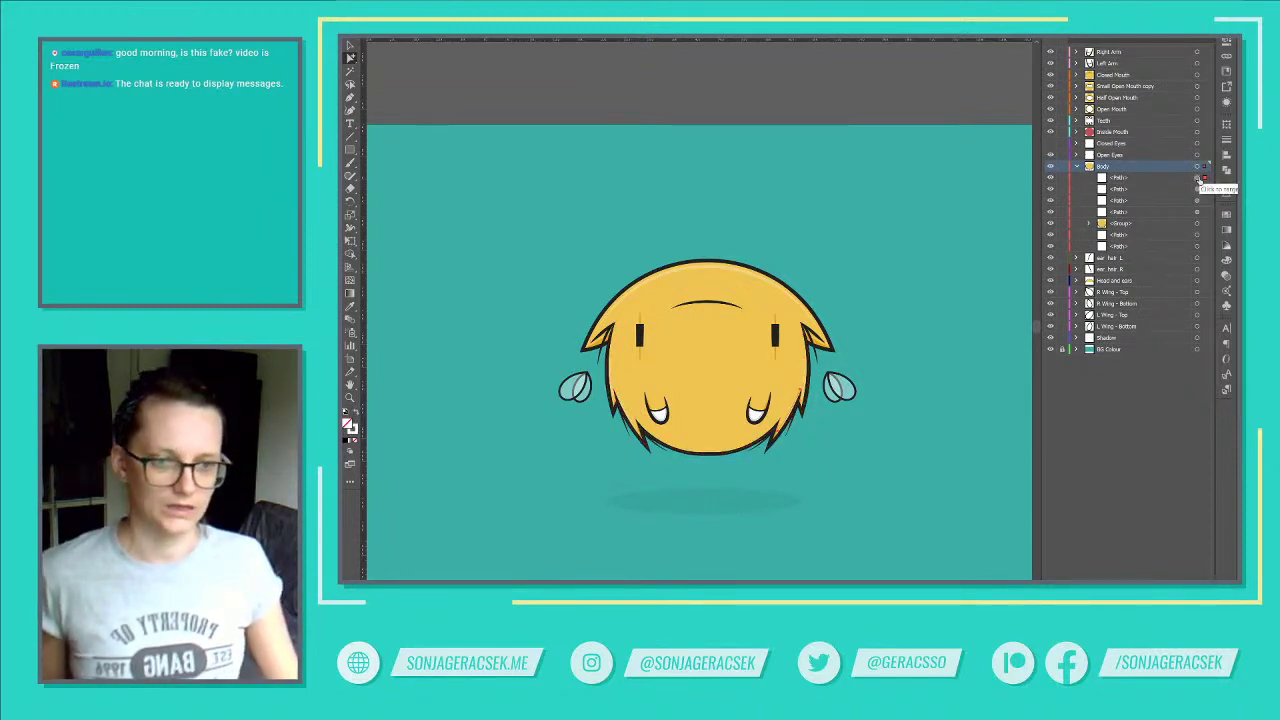
scroll(805, 420, "up", 4)
scroll(801, 418, "down", 3)
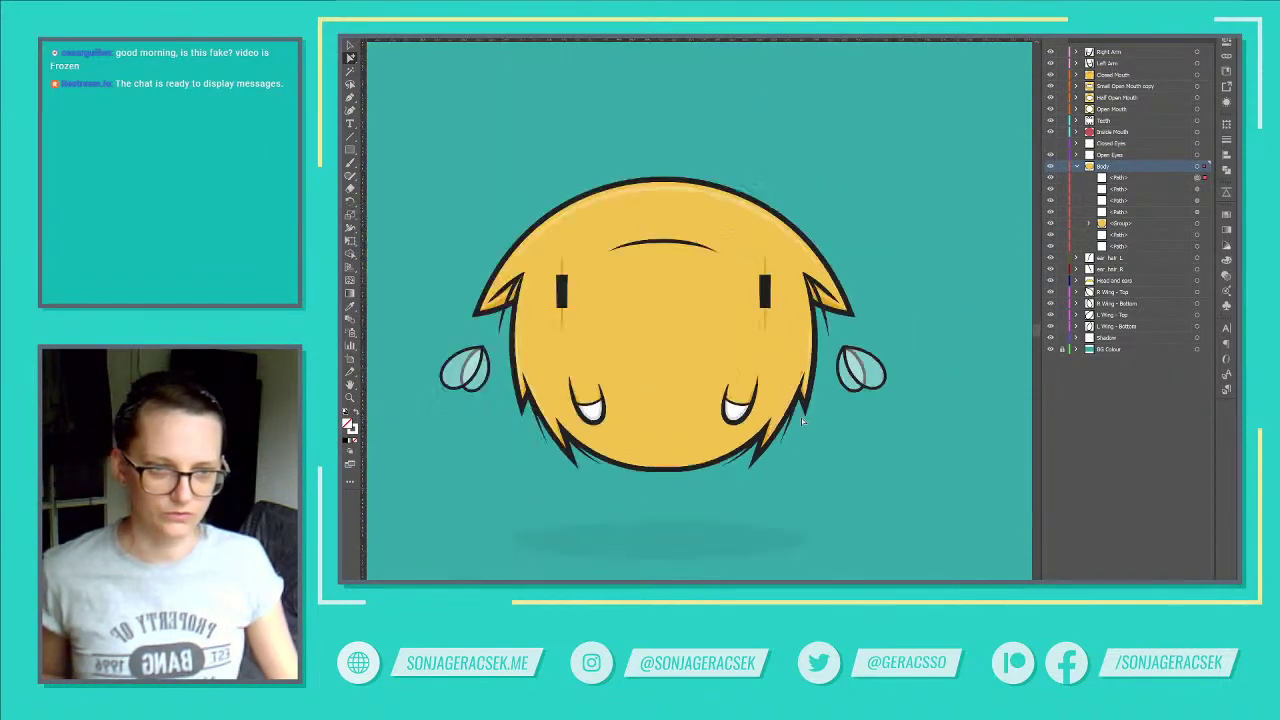
left_click_drag(808, 423, 877, 414)
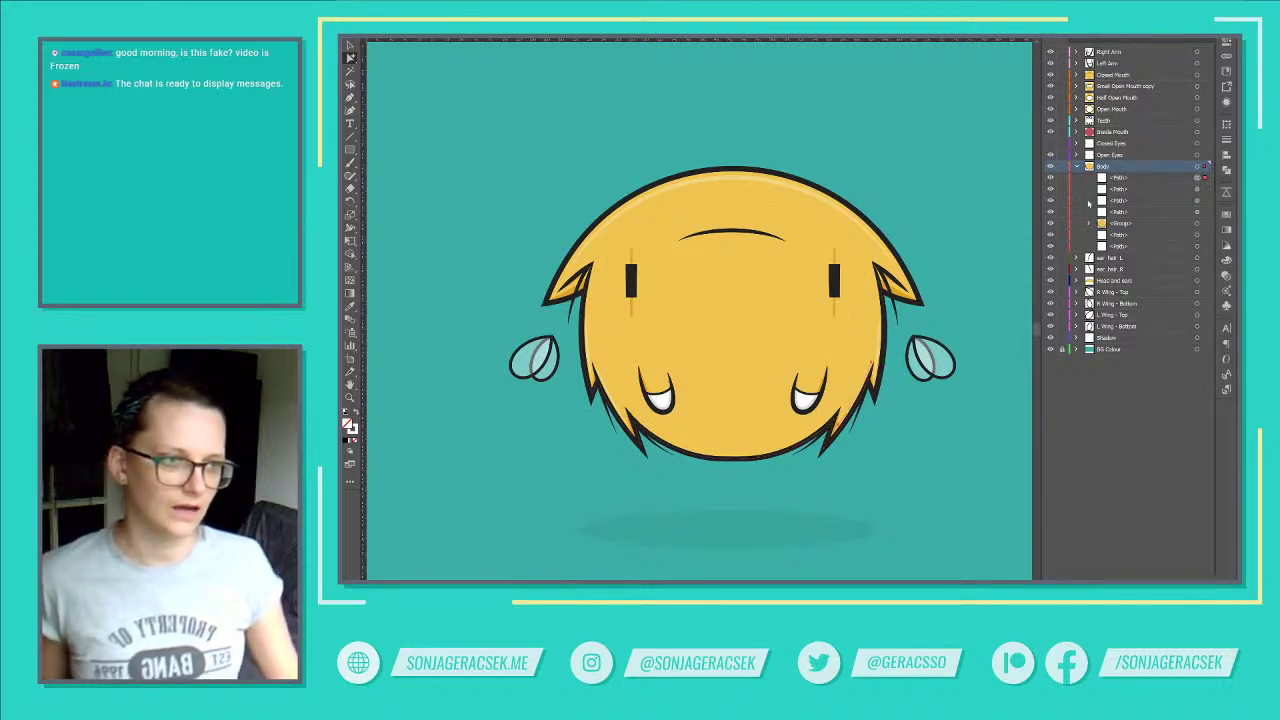
left_click(1051, 179)
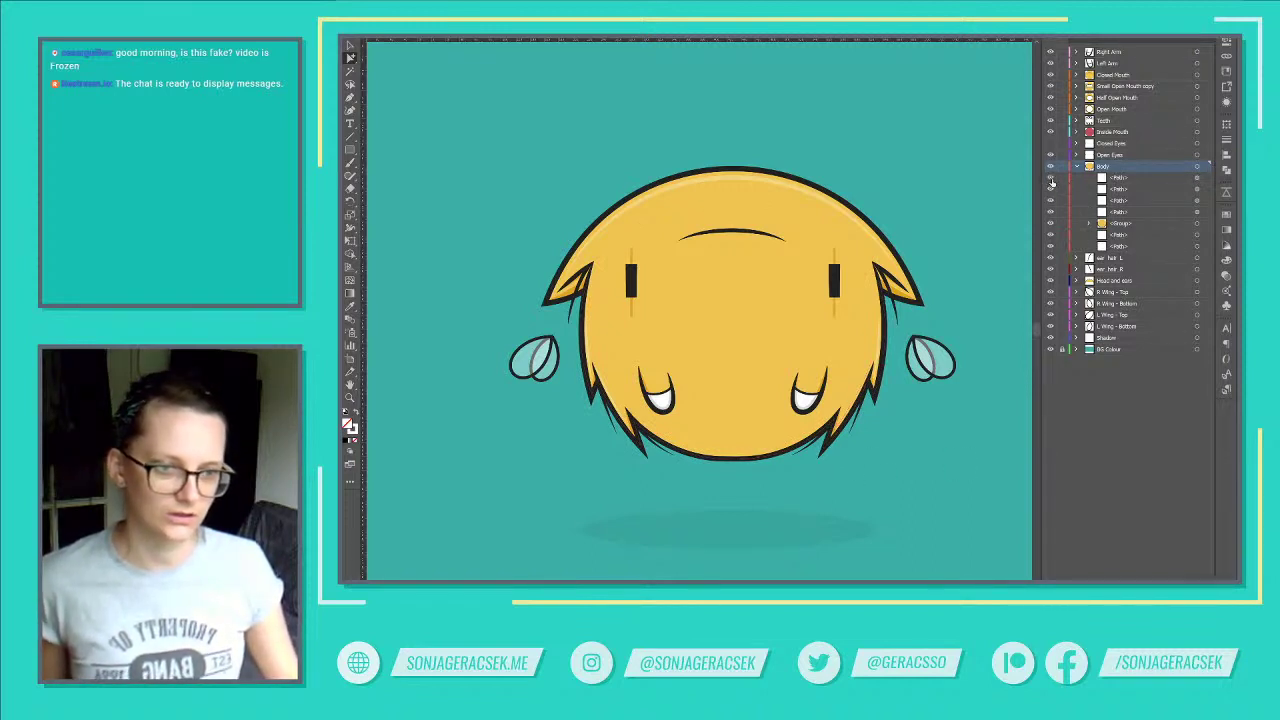
left_click(1051, 180)
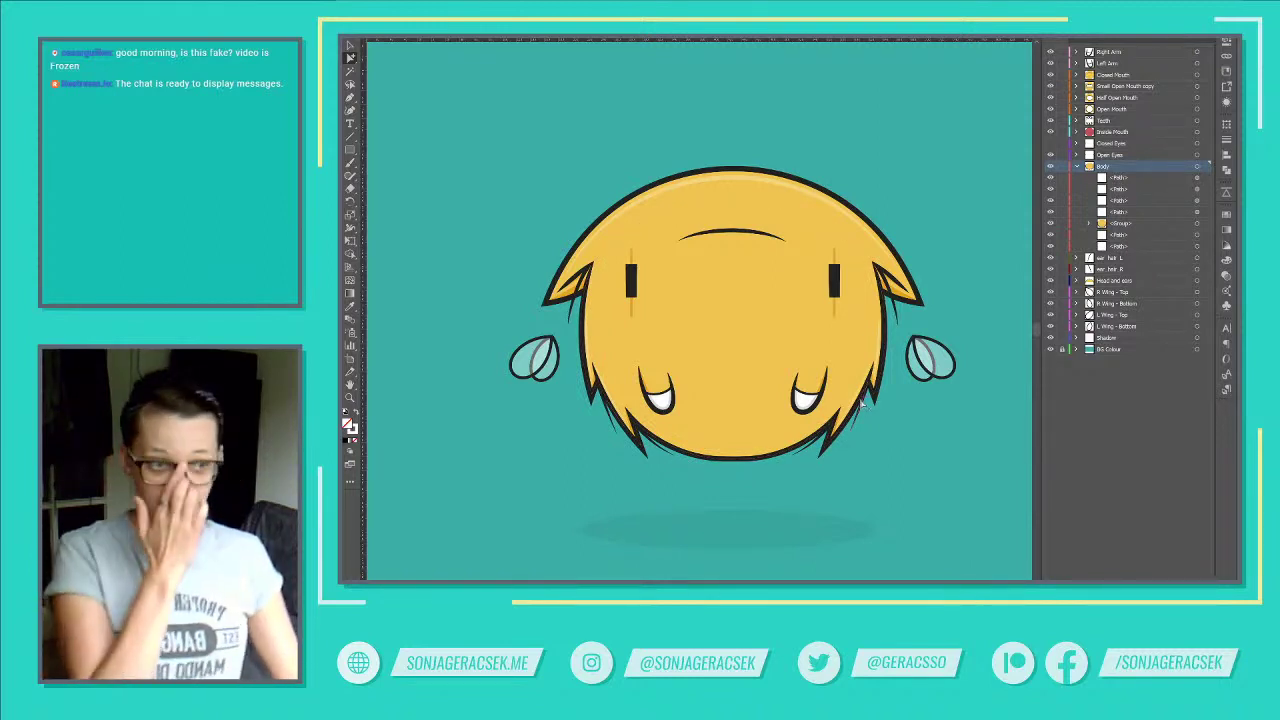
Step: Expand the group inside the Body layer and split the outline path at the monster's lower-right hair tuft at its tip
left_click(1089, 224)
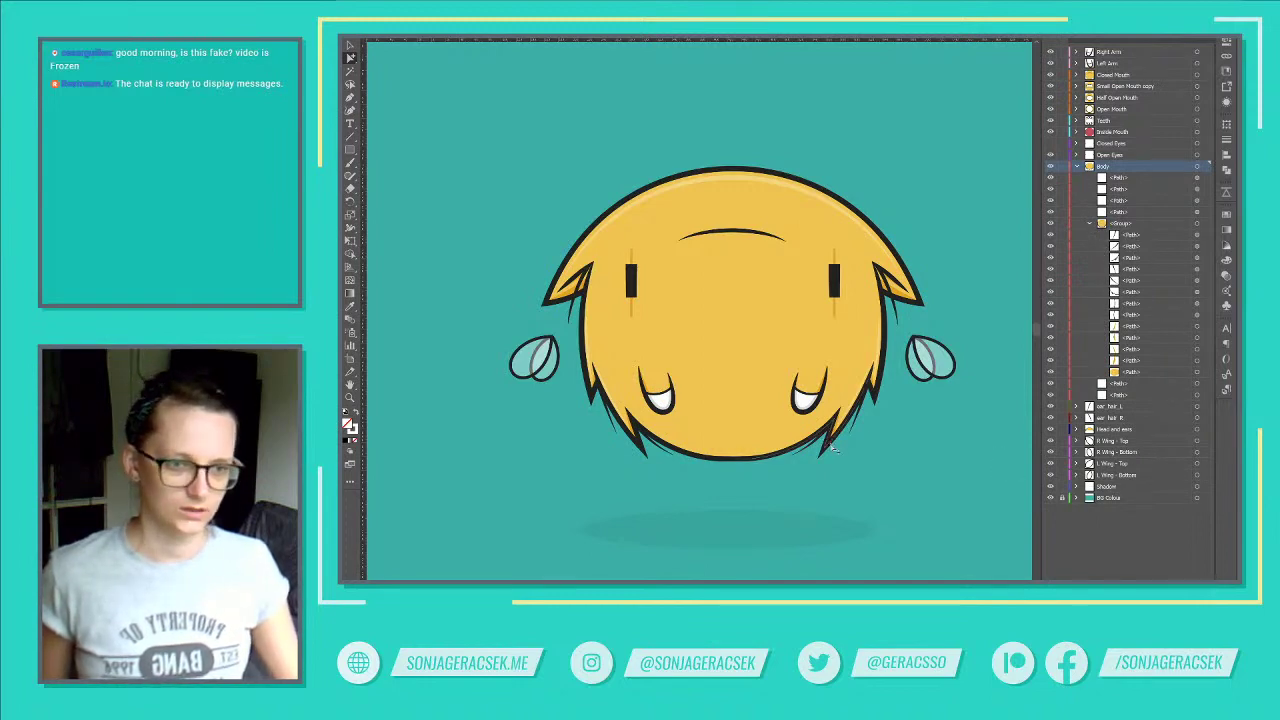
left_click(828, 446)
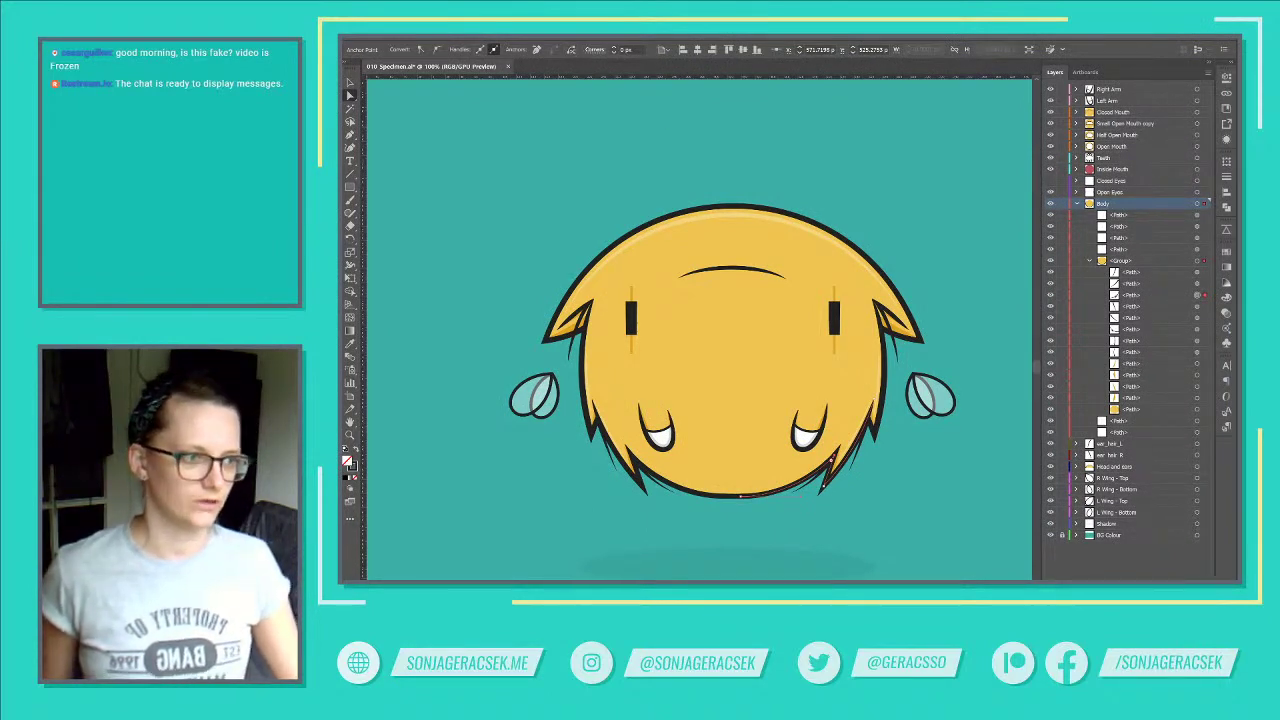
key("f")
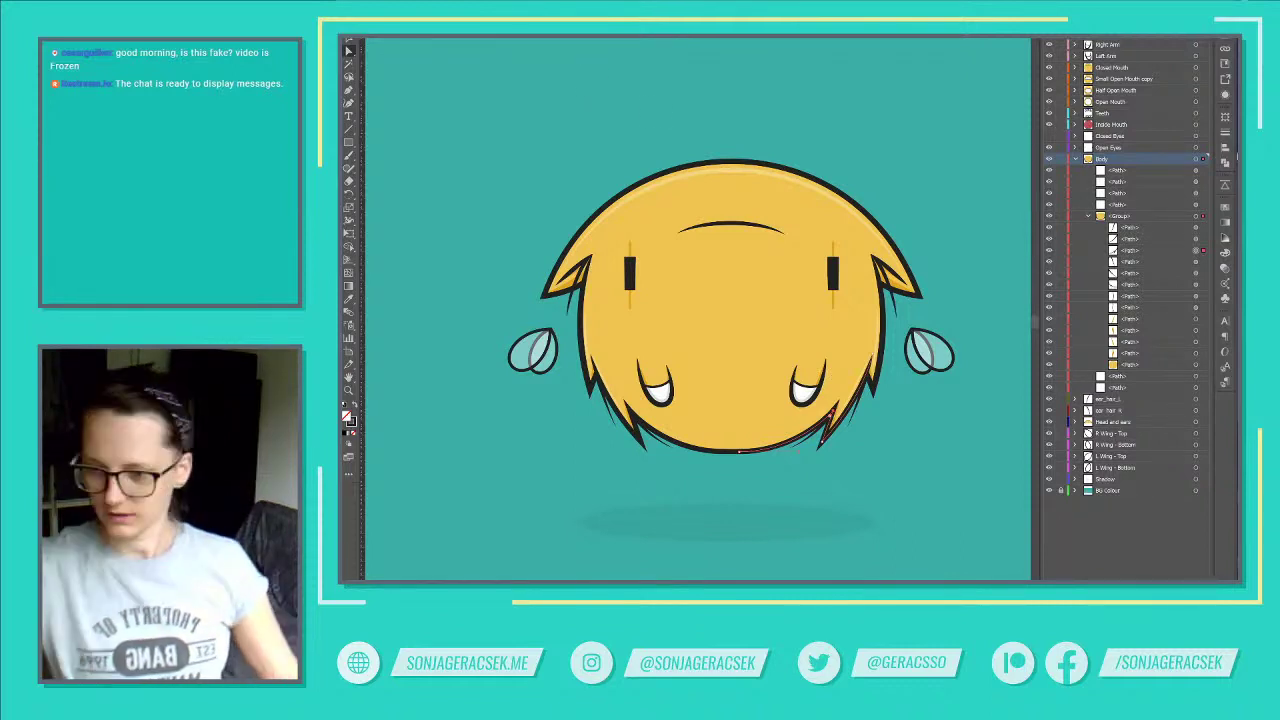
key("ctrl+z")
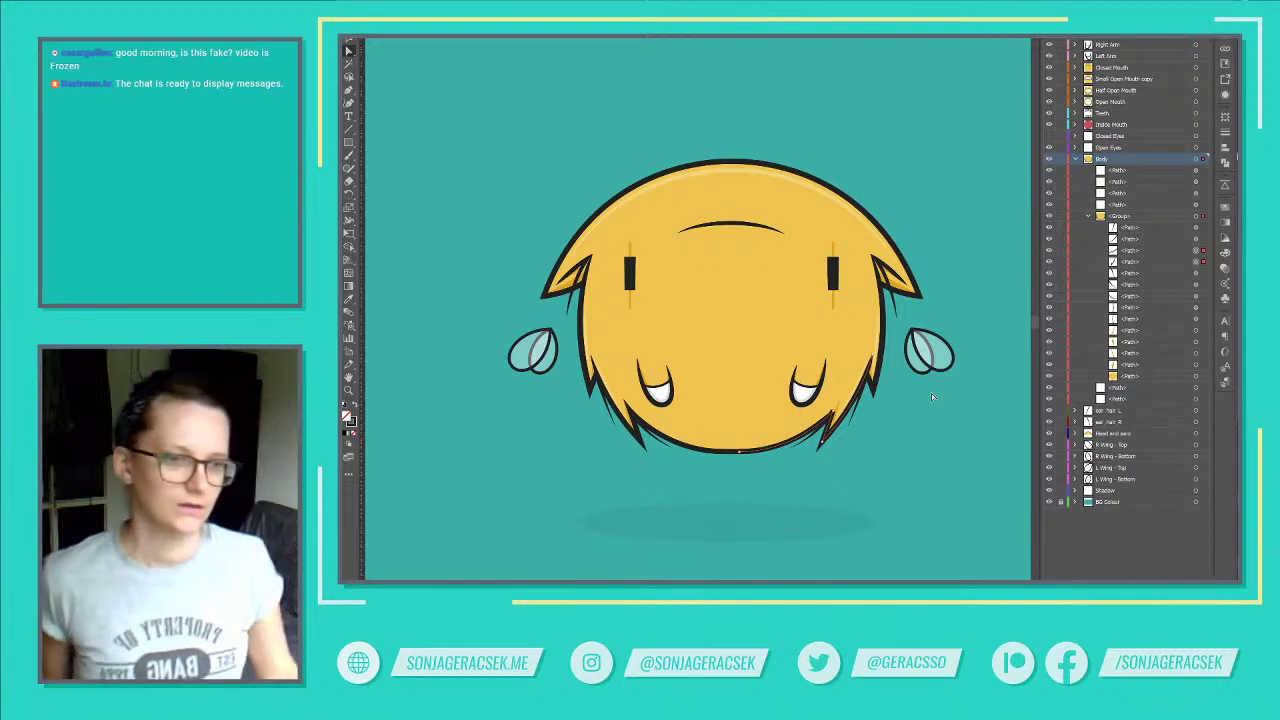
Step: Try a bevel corner join on the stroke of the selected hair outline pieces
left_click(1224, 148)
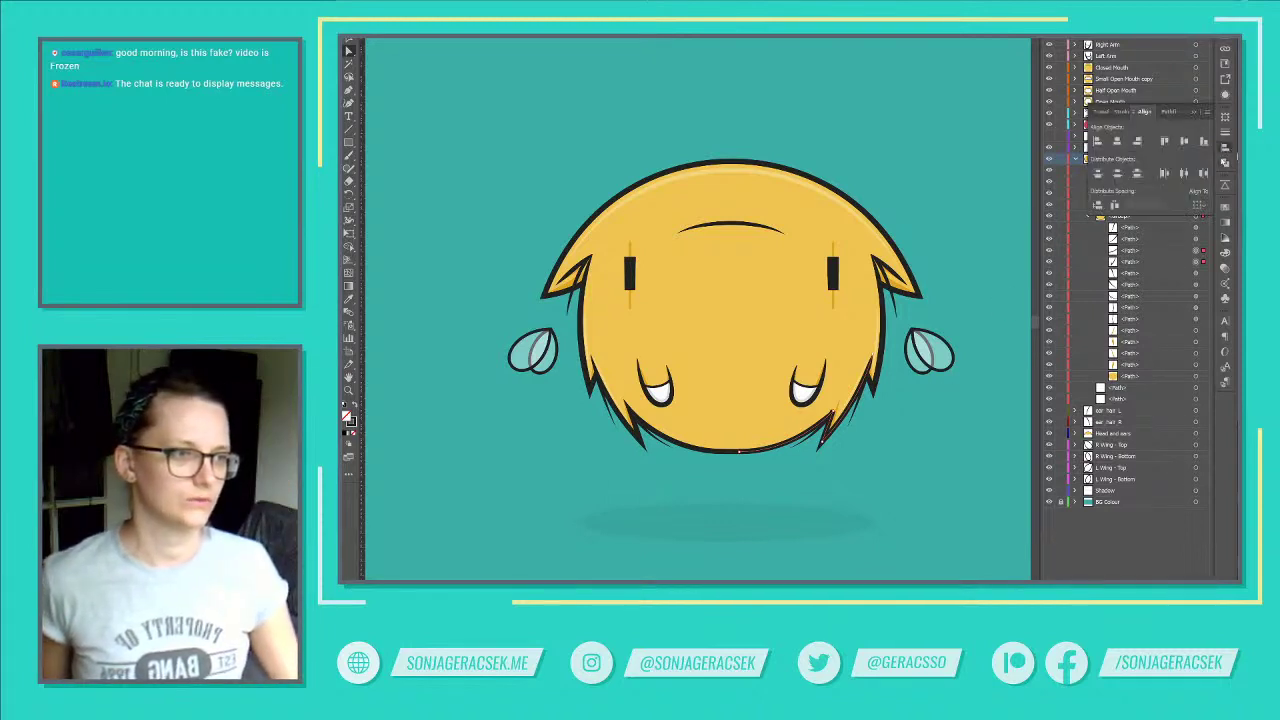
left_click(1225, 133)
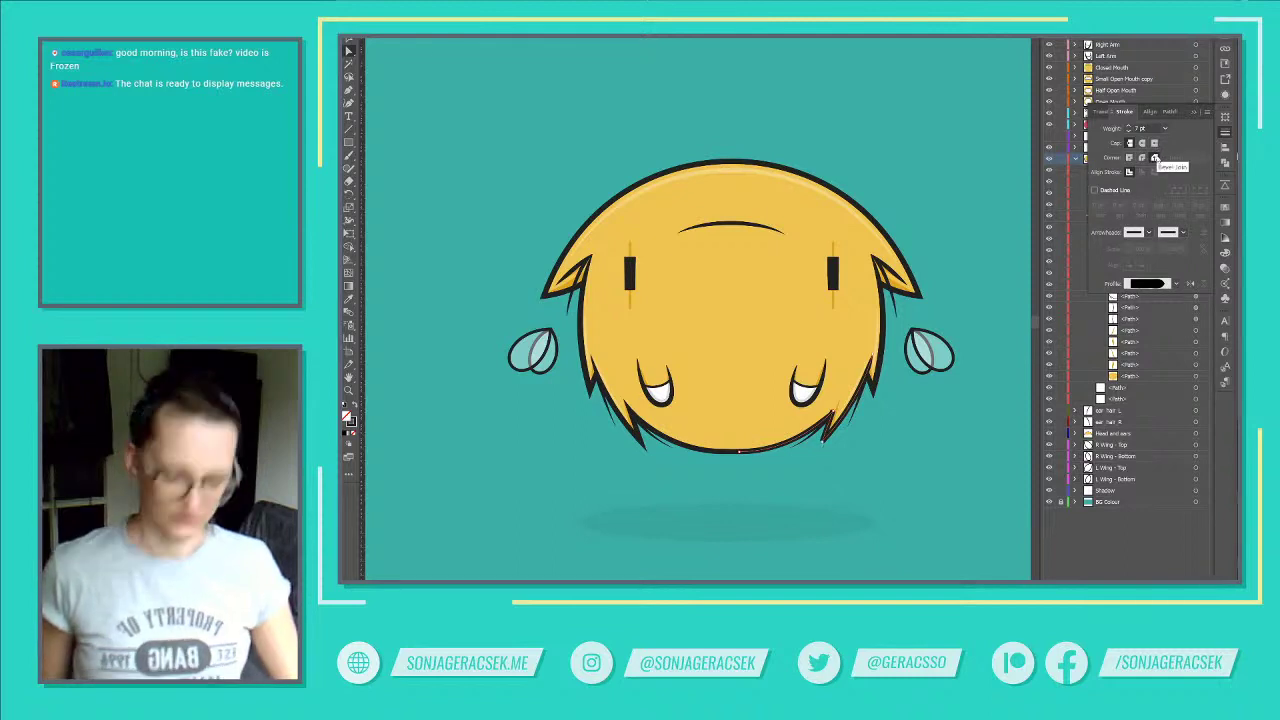
key("ctrl+z")
left_click(1225, 132)
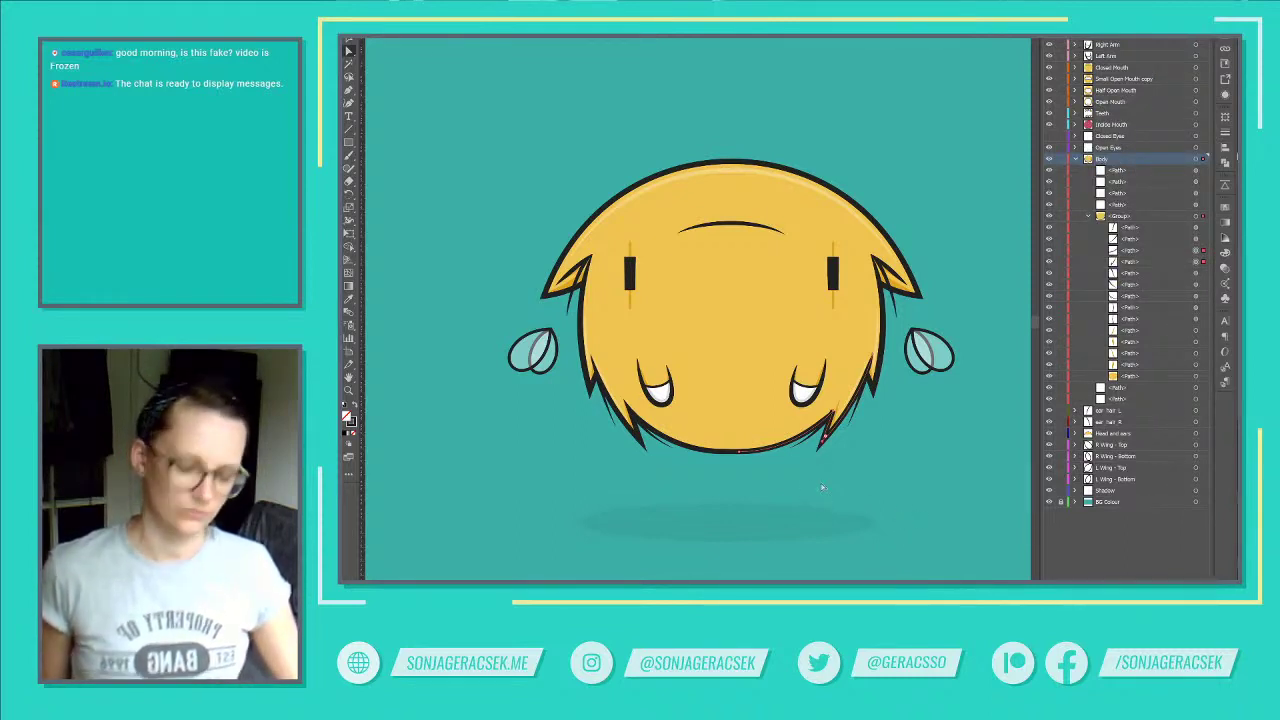
Step: Join the hair outline pieces and paste the outline in place at the top of the Body layer, toggling its visibility to check it
key("ctrl+j")
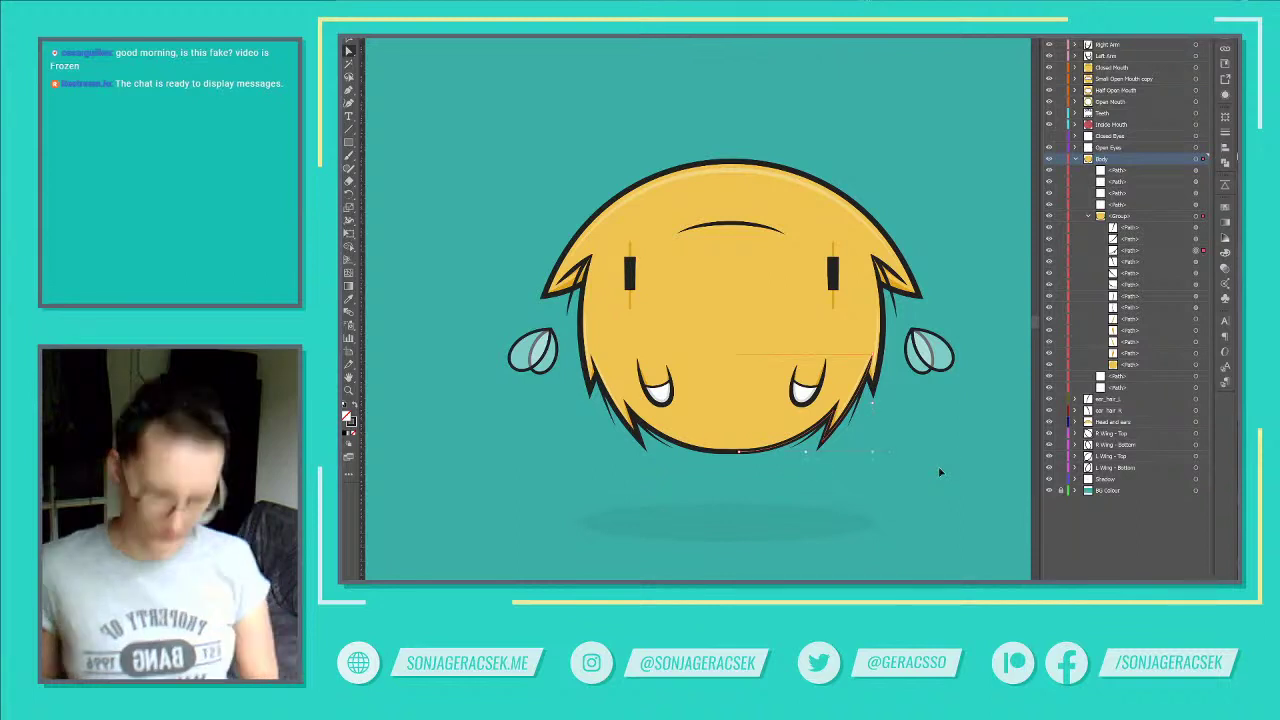
key("ctrl+shift+v")
left_click(1048, 171)
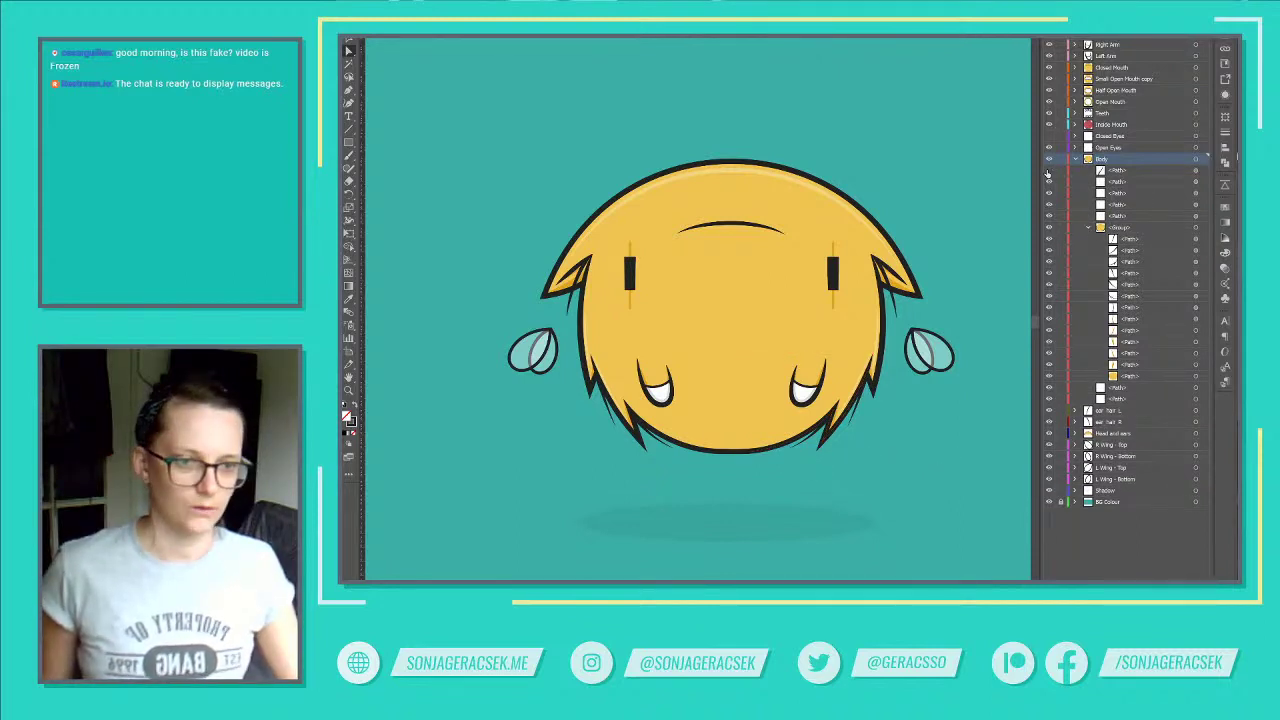
left_click(1048, 172)
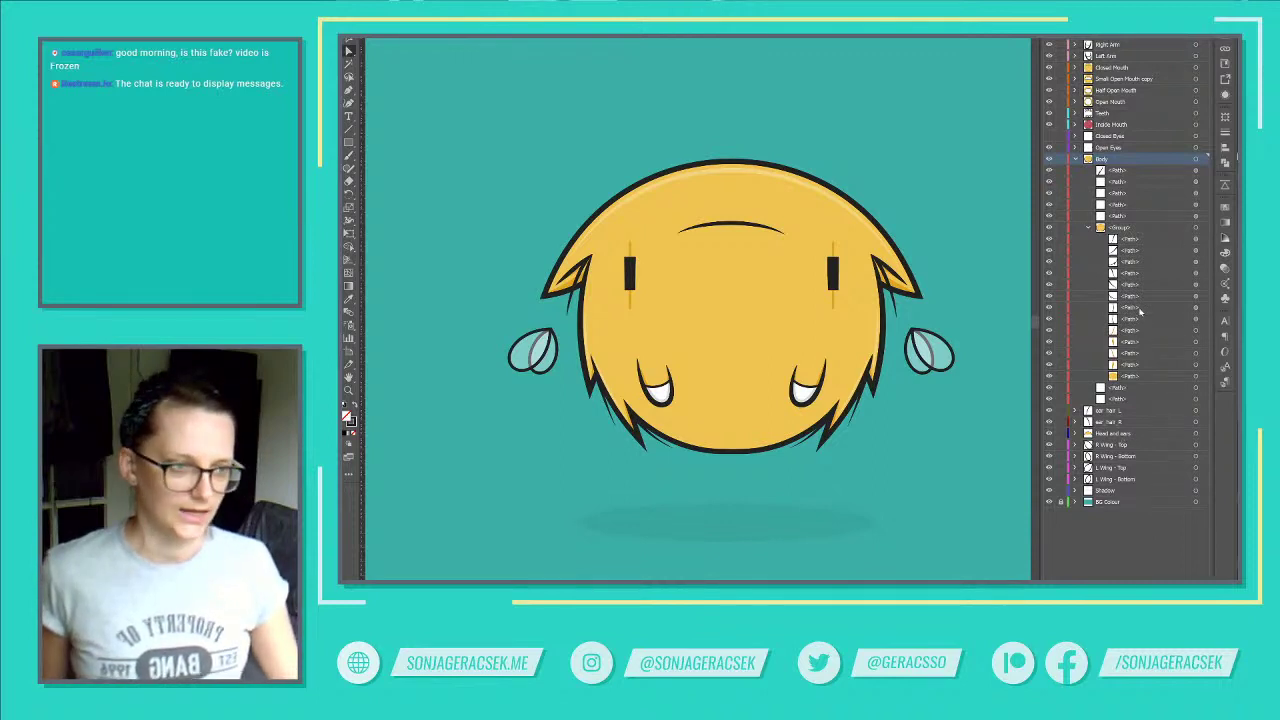
Step: Move the lower-right hair tuft's fill path out to the Body layer, group it with the highlight and outline, and check the group
left_click(835, 424)
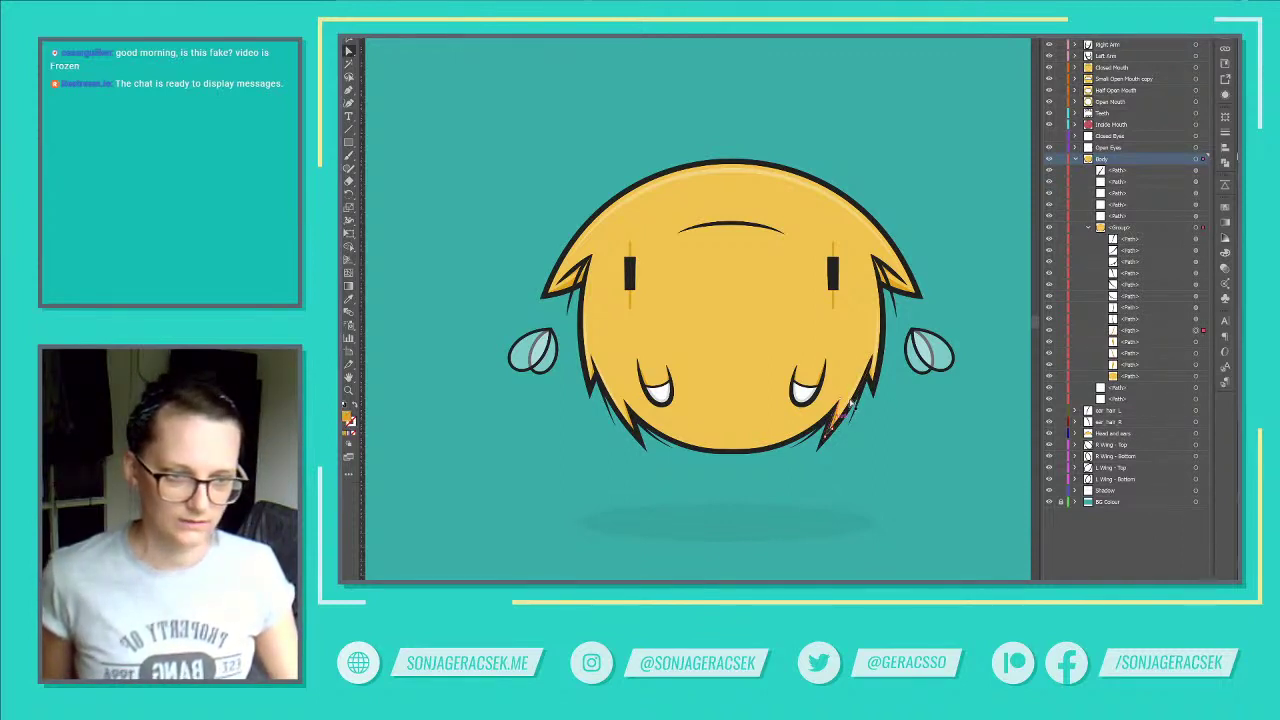
left_click(852, 400, "shift")
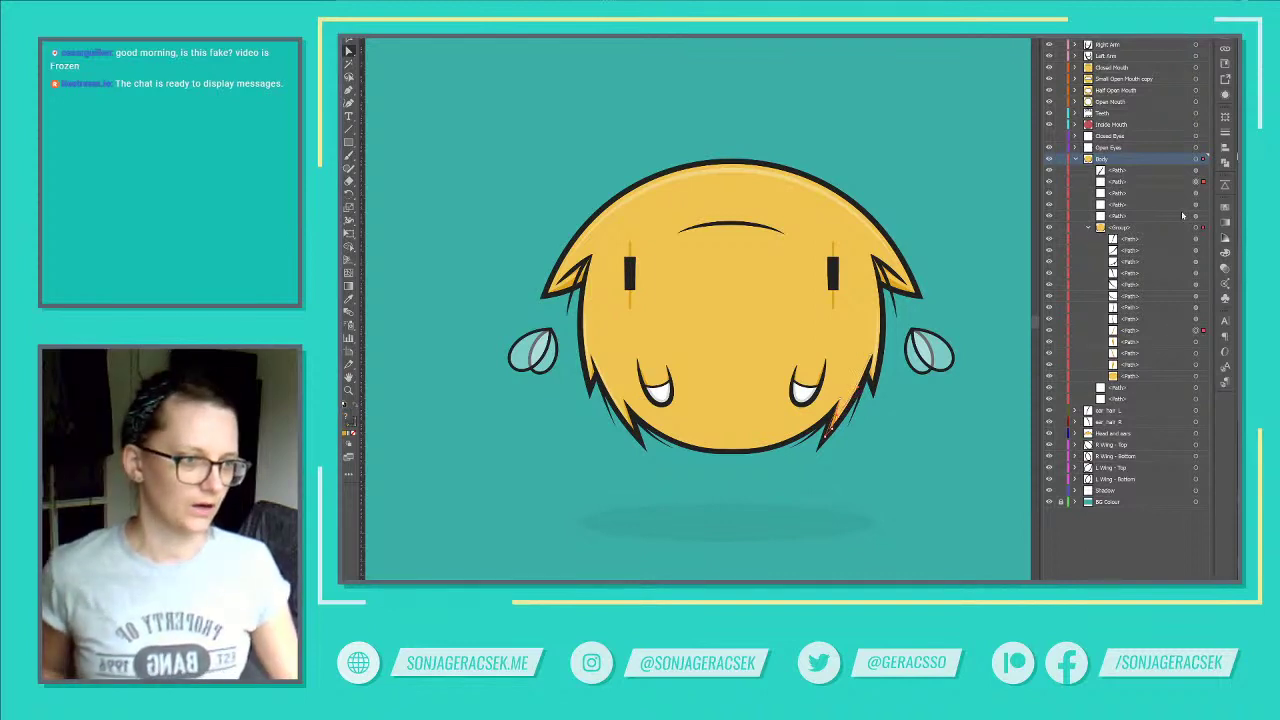
left_click(1127, 332)
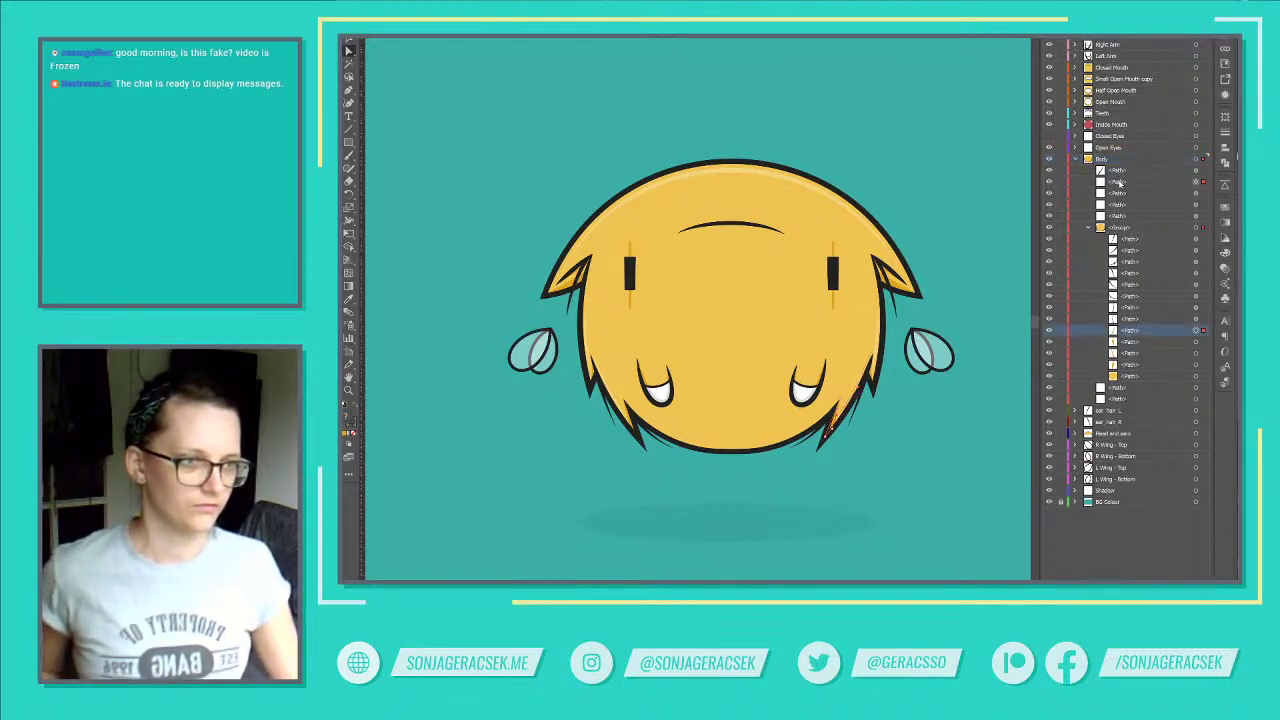
left_click(1128, 183)
left_click_drag(1119, 334, 1137, 188)
left_click(1195, 172, "shift")
key("ctrl+g")
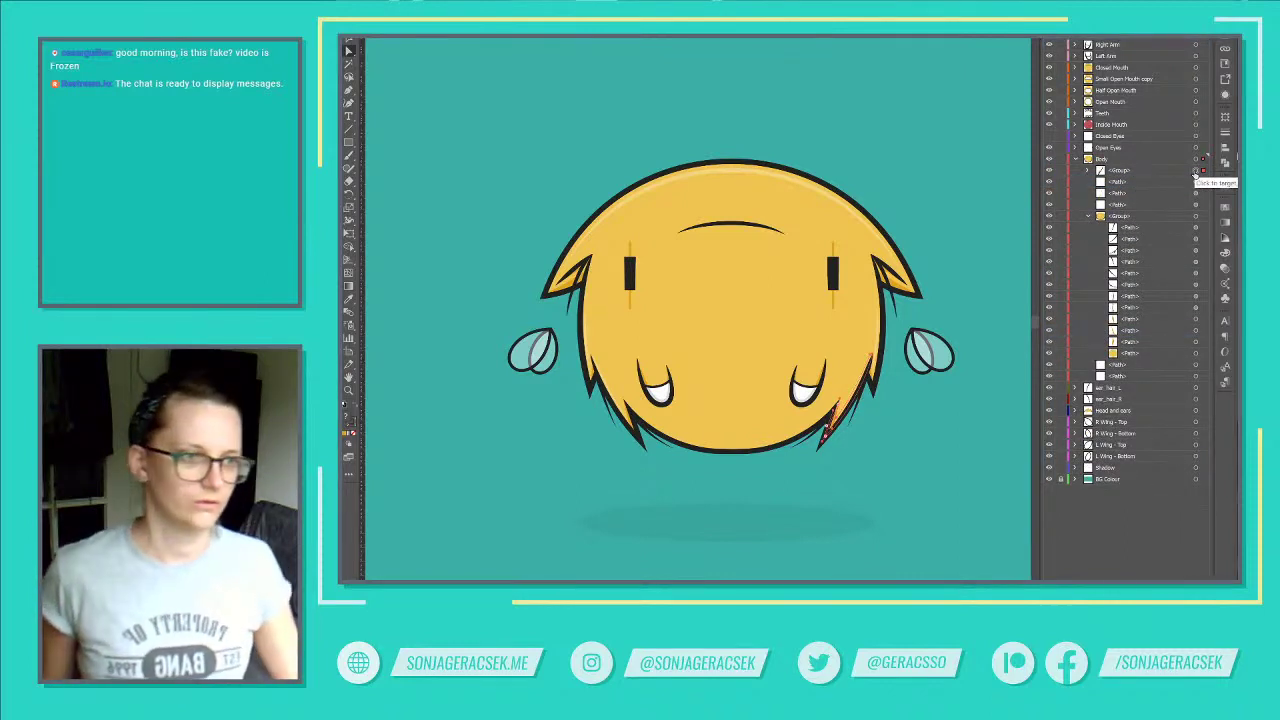
left_click(1048, 172)
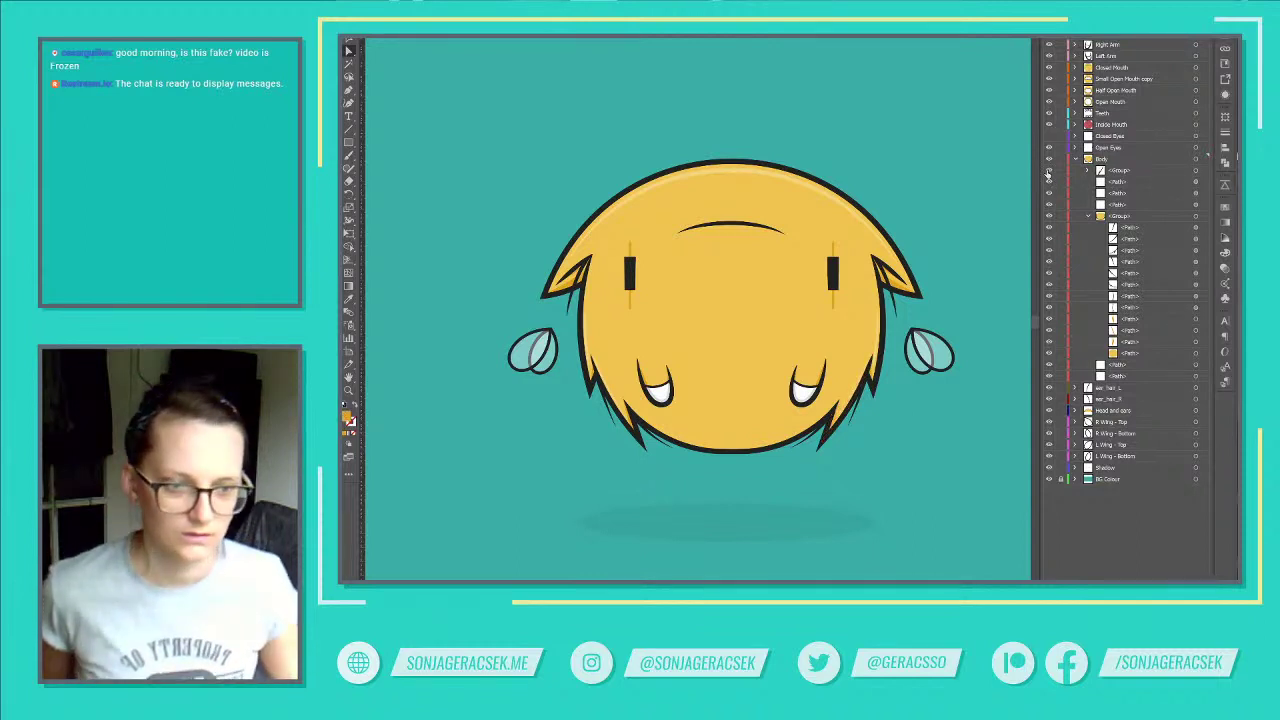
scroll(848, 400, "up", 3)
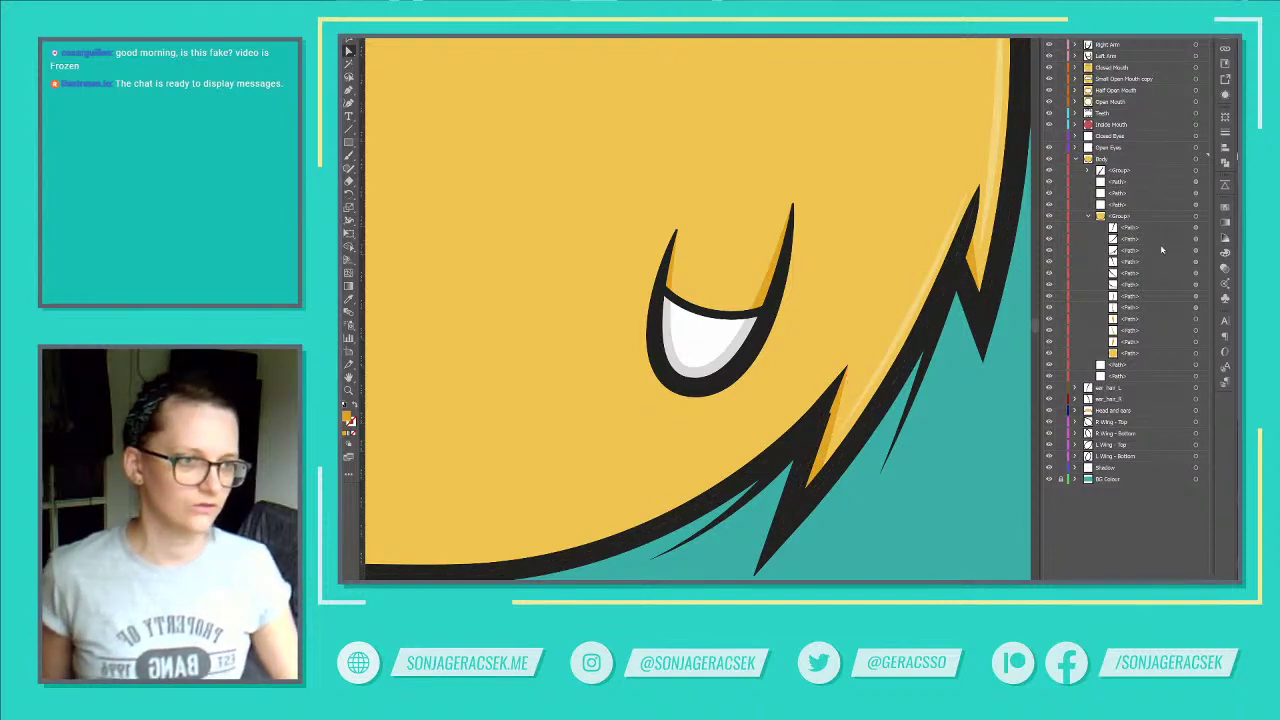
left_click(1197, 171)
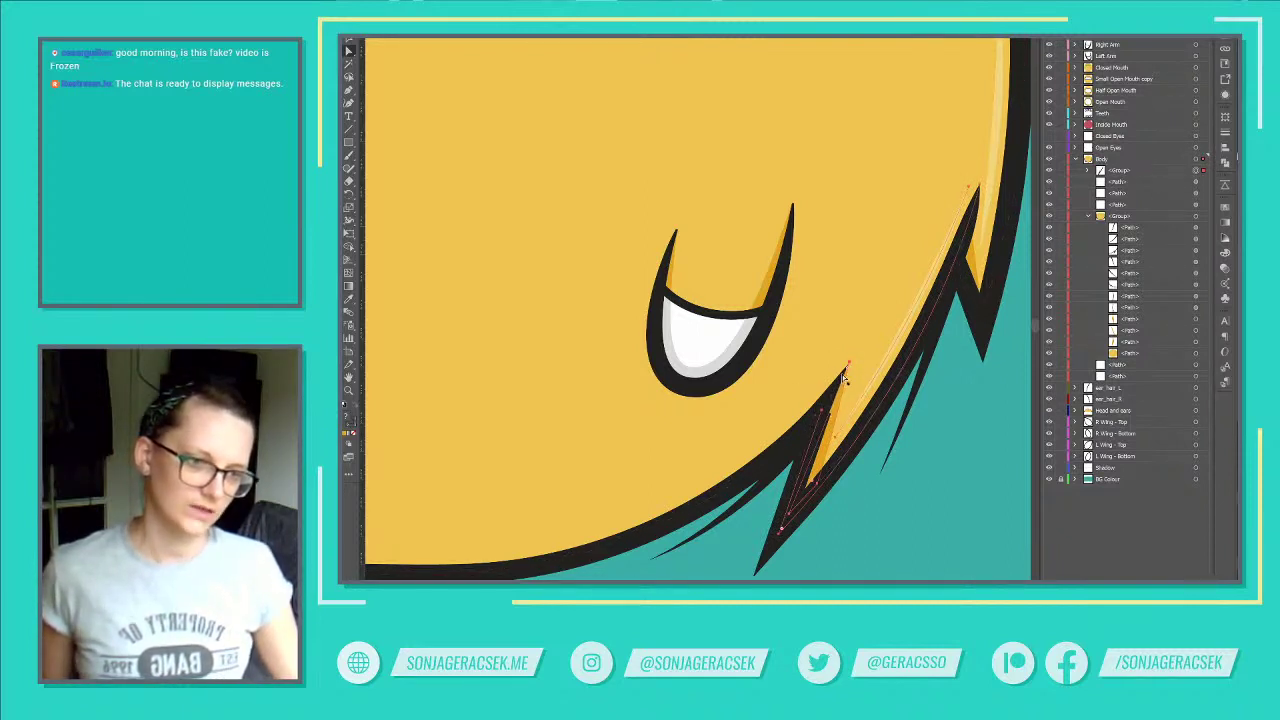
scroll(959, 396, "down", 5)
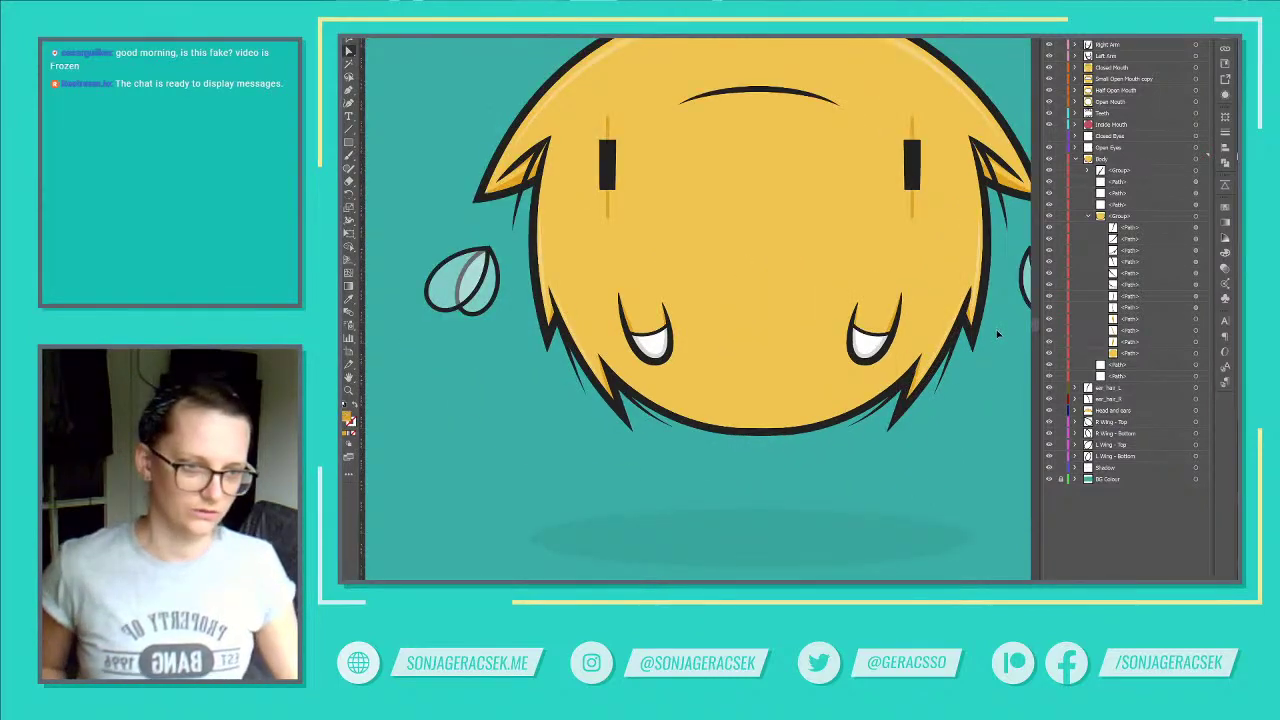
Step: Undo the hair tuft's grouping and path move, and the in-place paste of its outline
key("ctrl+shift+g")
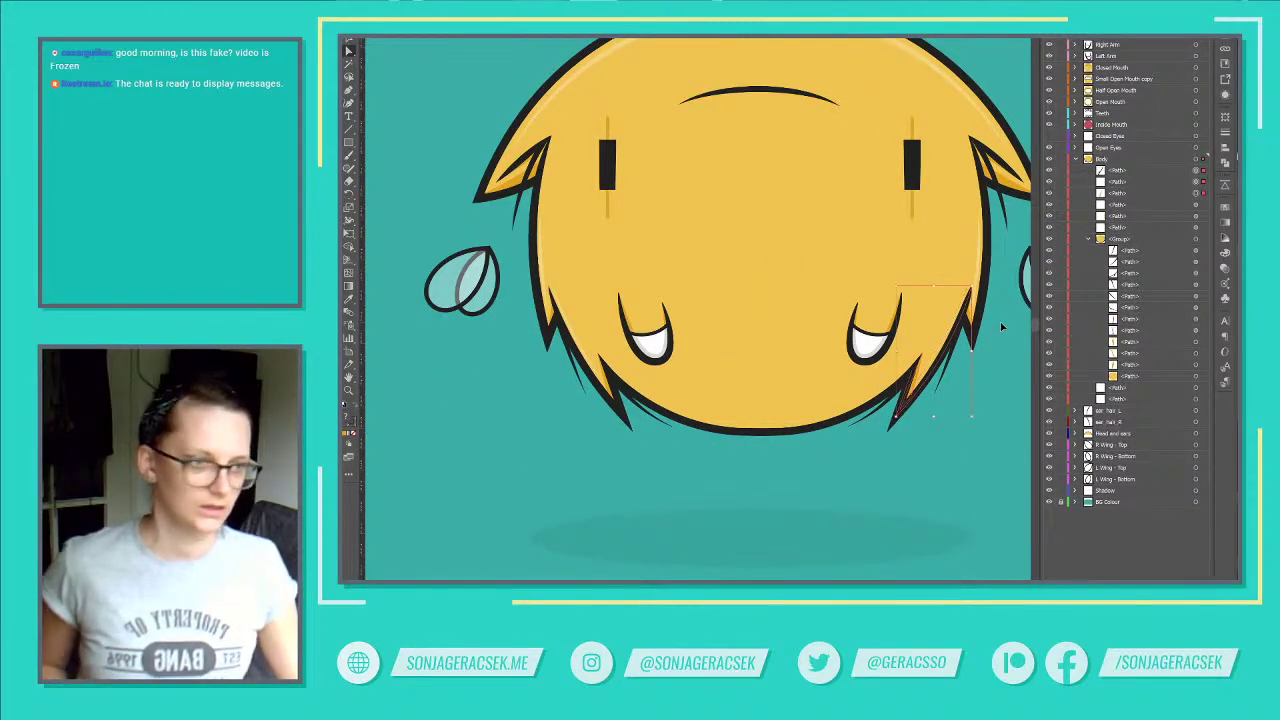
key("Delete")
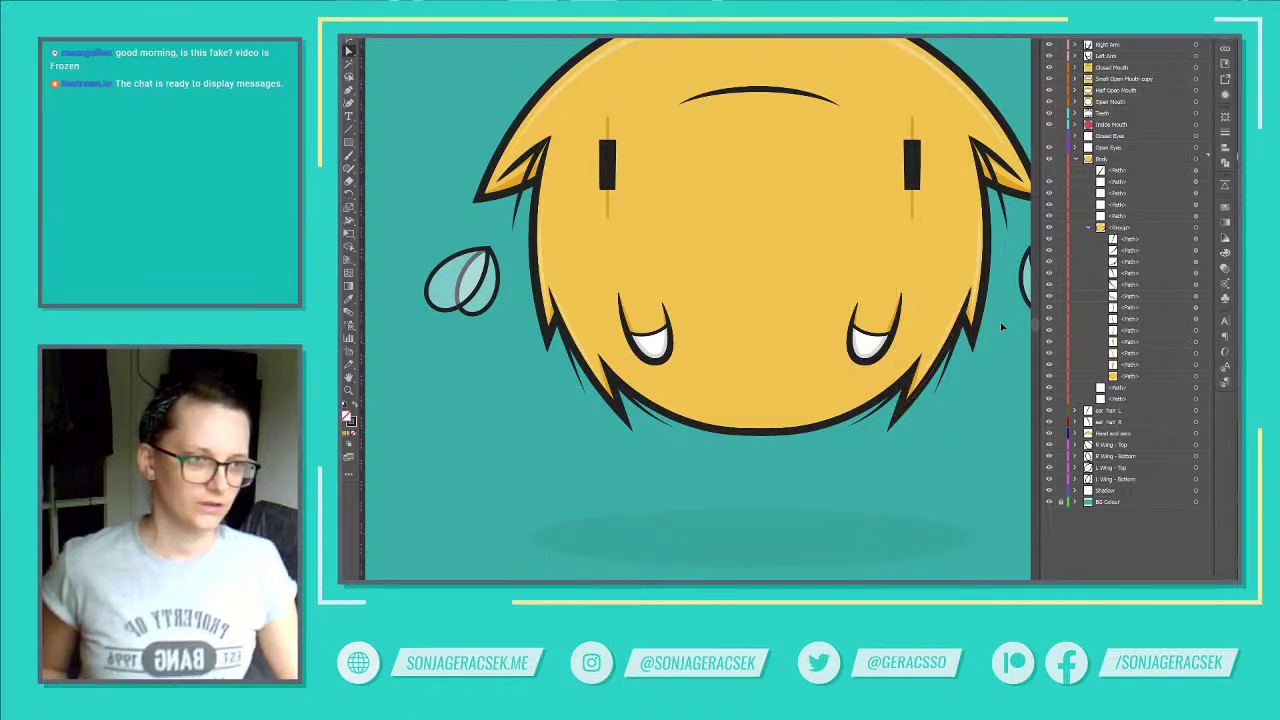
key("ctrl+z")
key("ctrl+z")
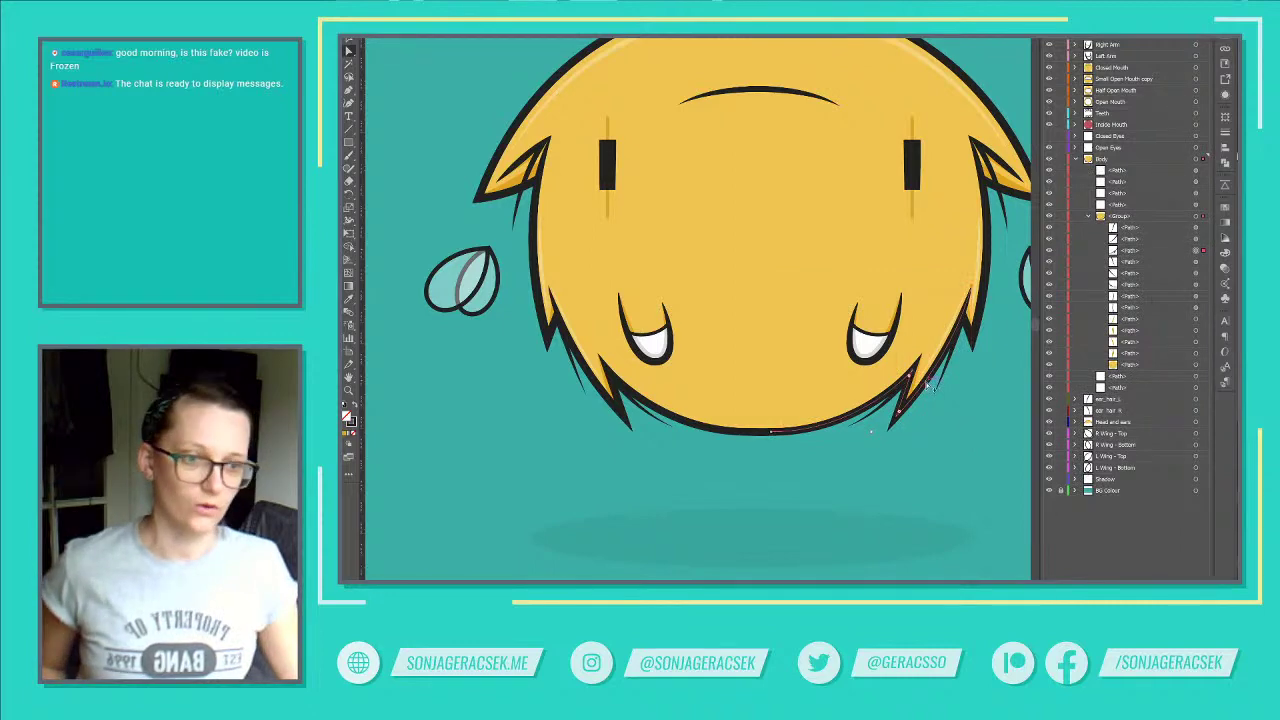
scroll(928, 384, "down", 1)
left_click_drag(967, 397, 930, 430)
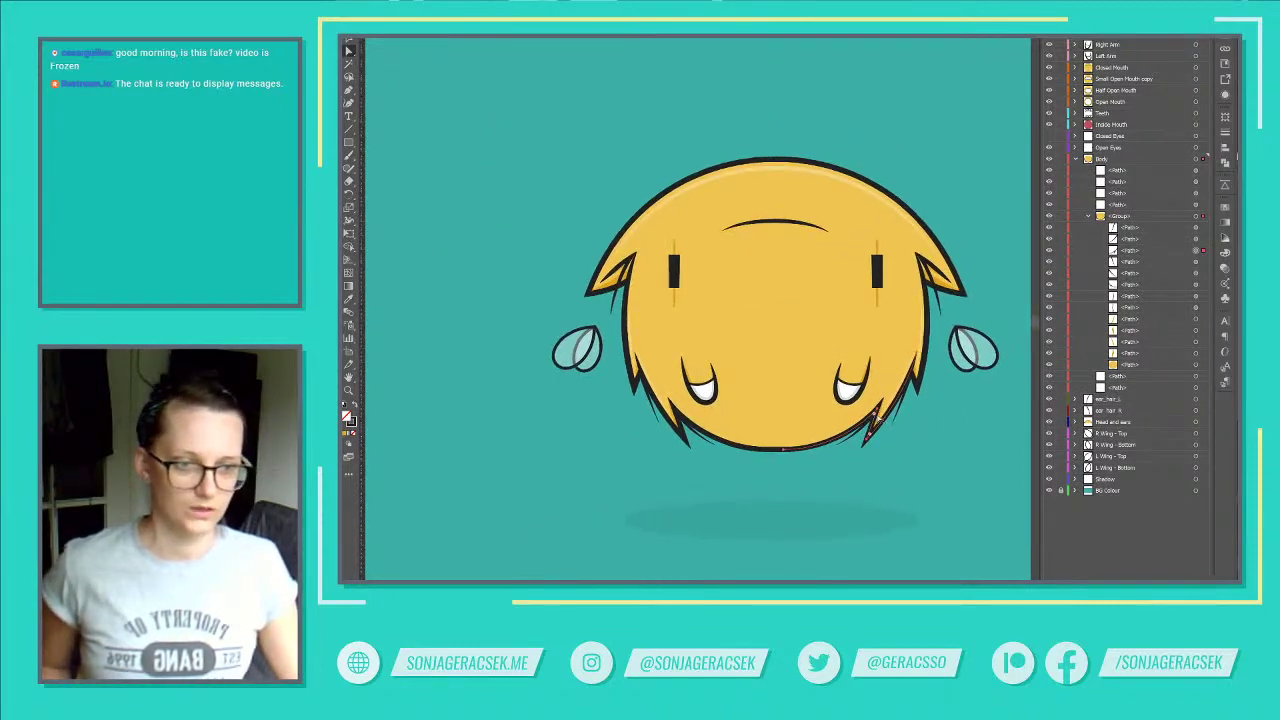
scroll(880, 420, "up", 3)
scroll(880, 415, "down", 2)
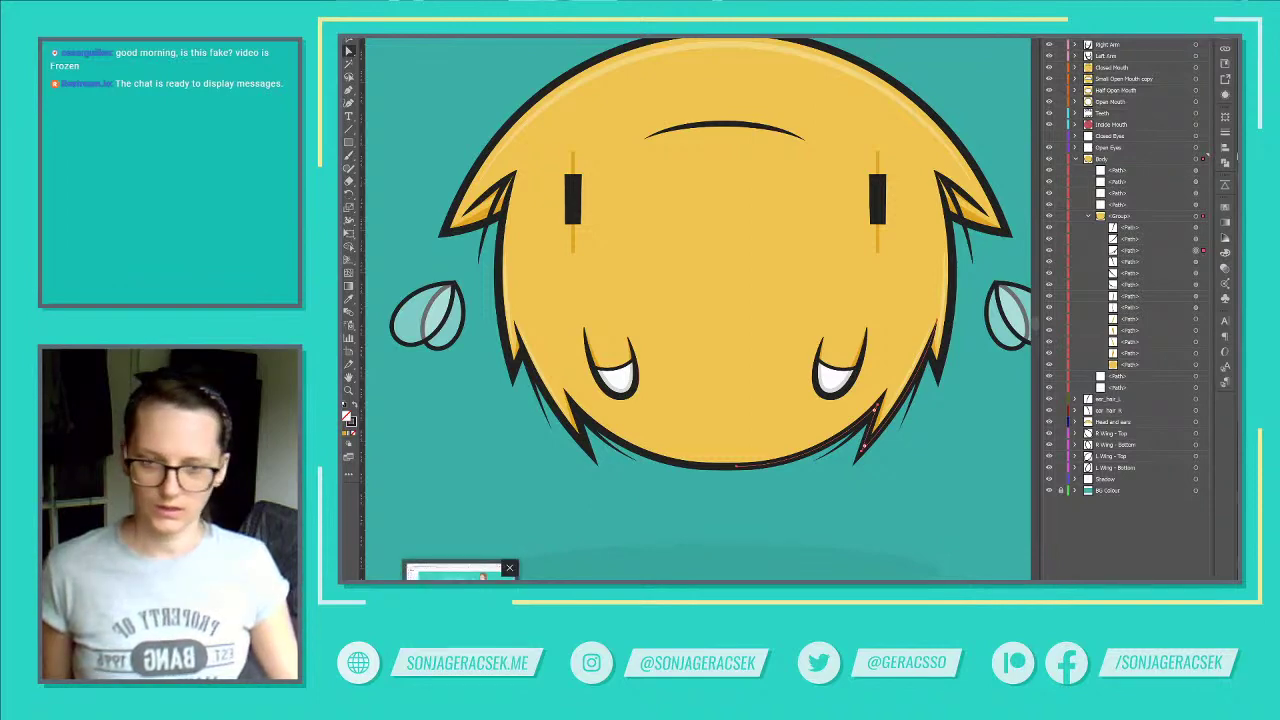
Step: Switch to the browser and open the running live stream from the YouTube channel page to check its picture
left_click(461, 572)
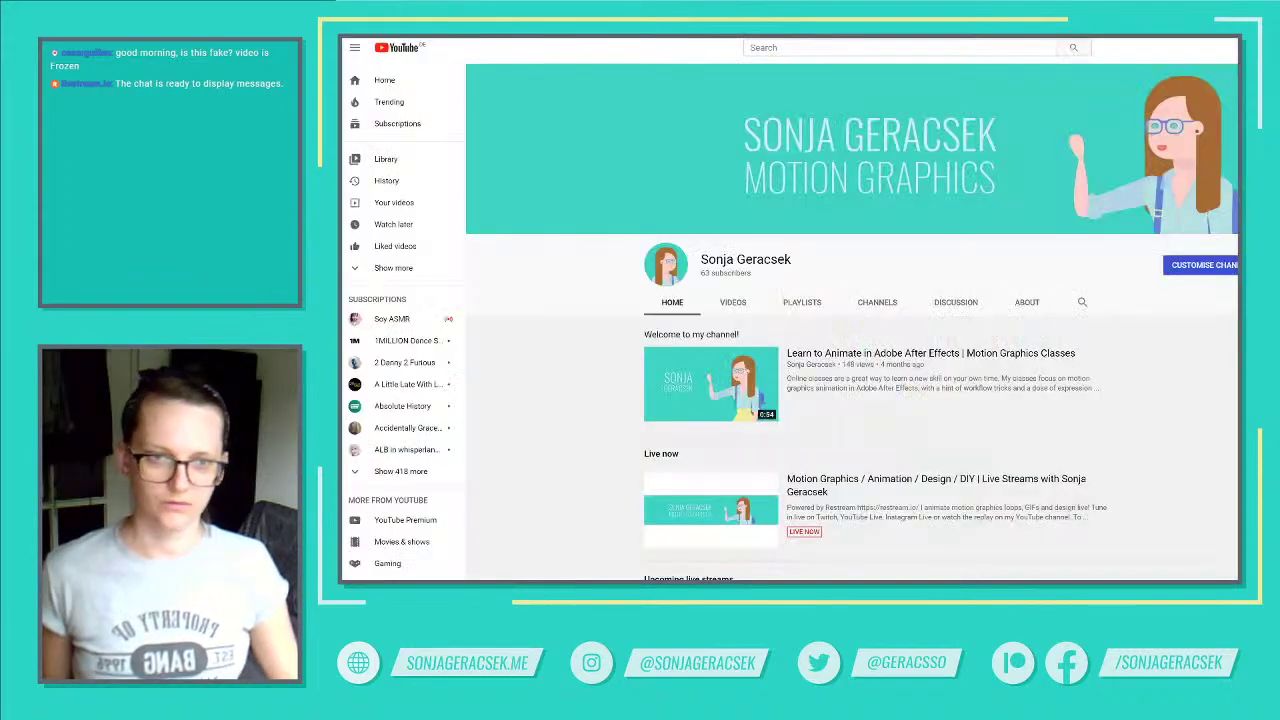
left_click(735, 513)
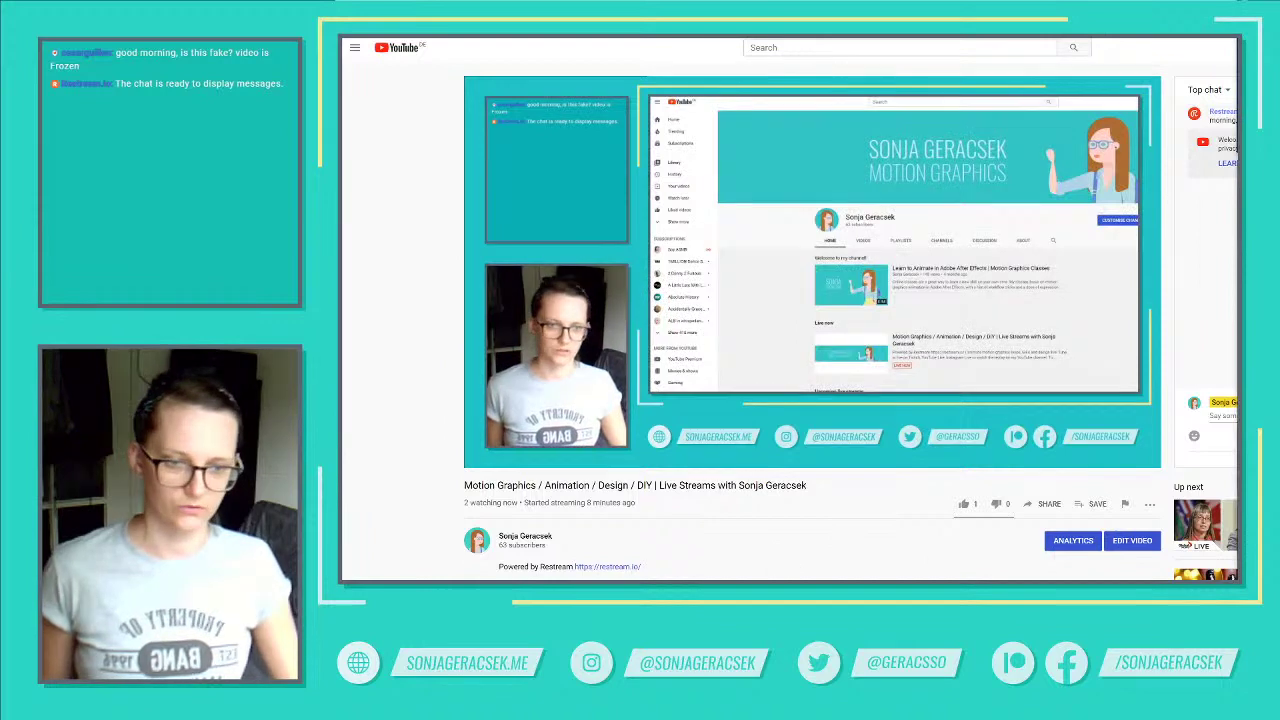
key("alt+Tab")
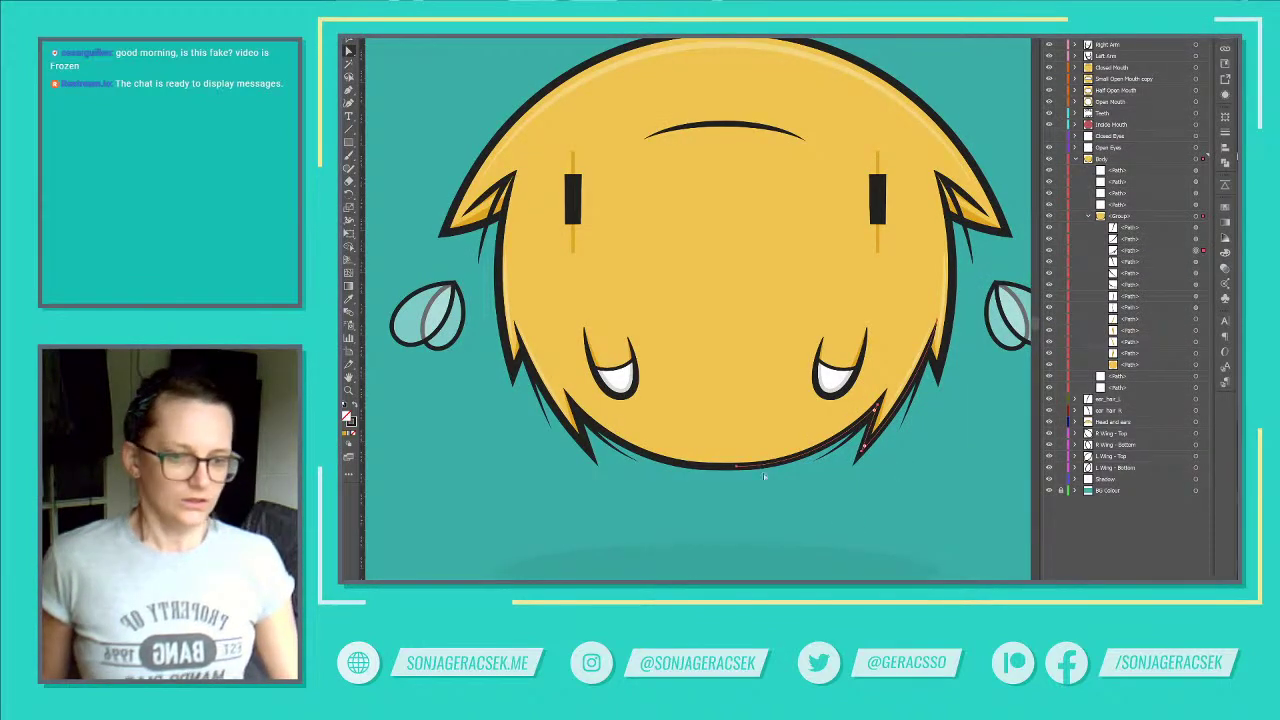
key("alt+Tab")
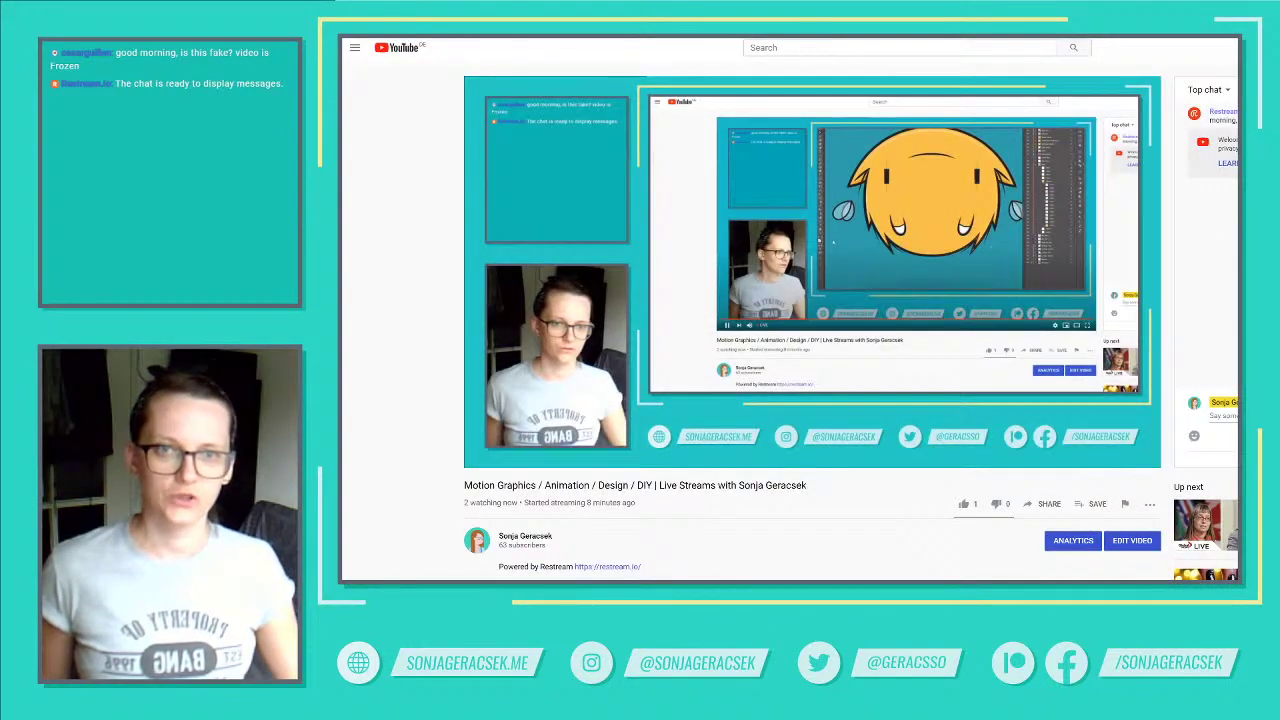
left_click(388, 34)
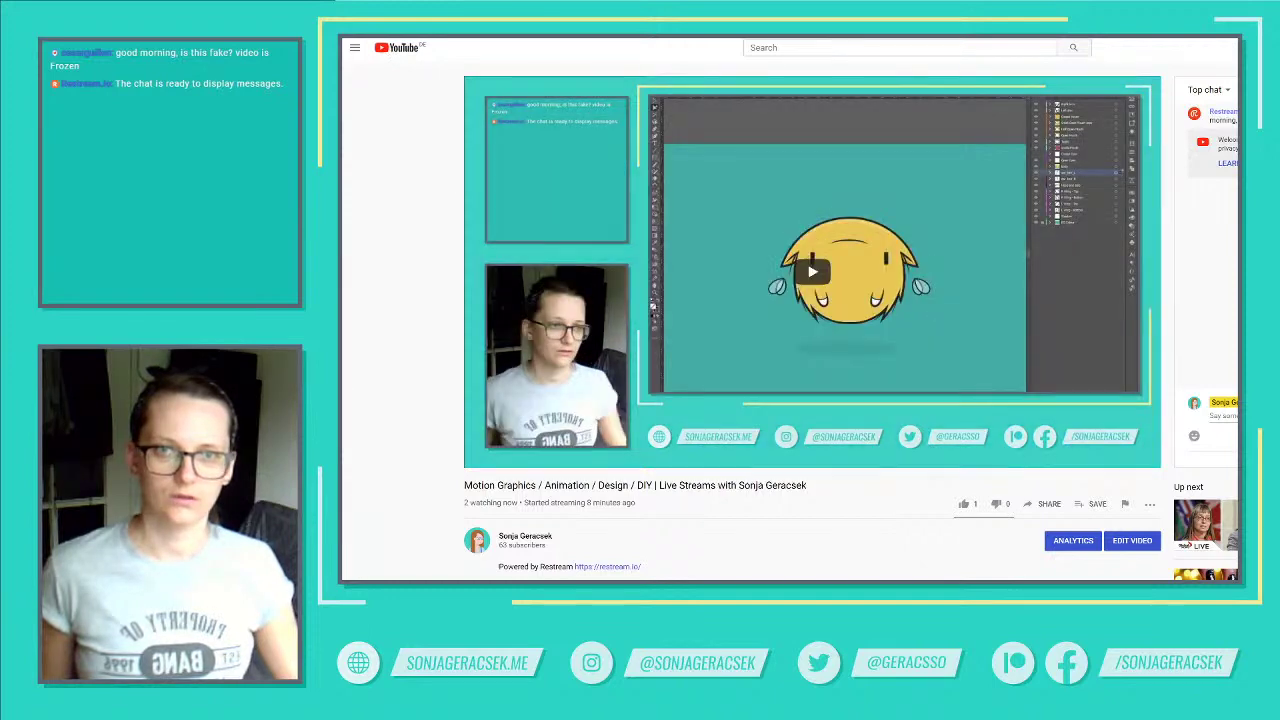
Step: Open a new browser tab, widen the window, and look up the channel's live-stream address with "youtu"
key("ctrl+t")
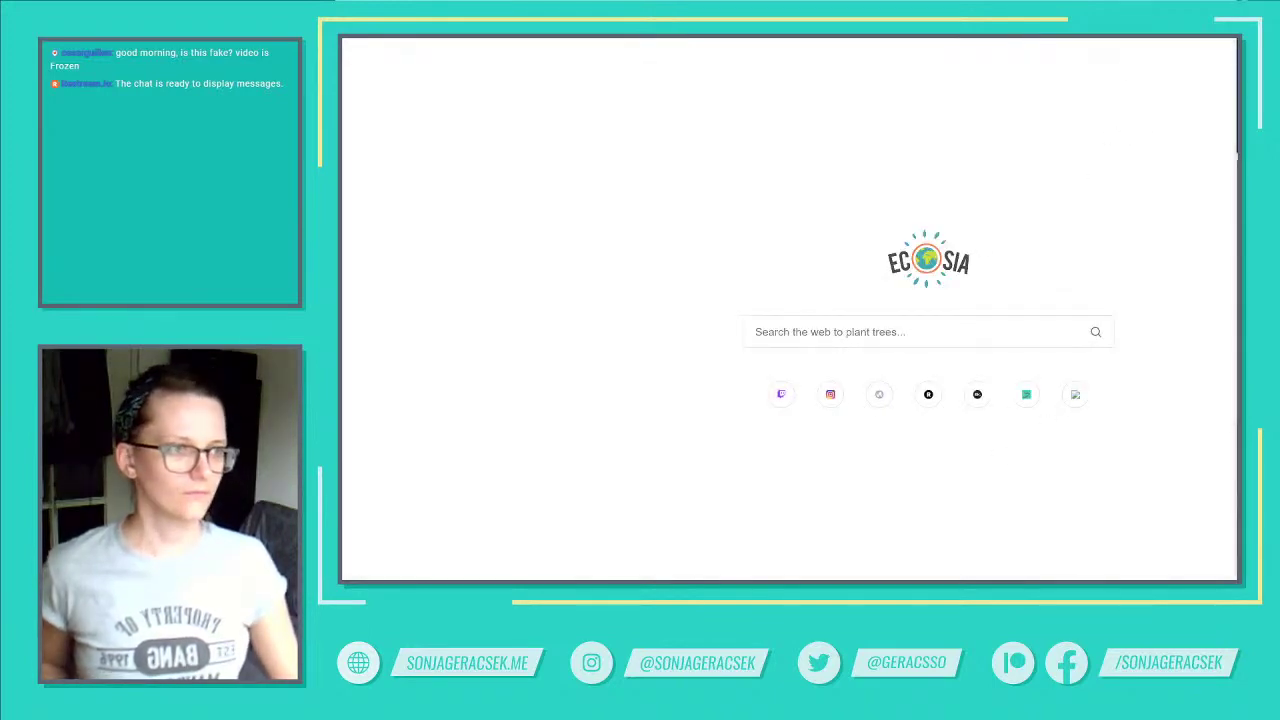
key("super+Left")
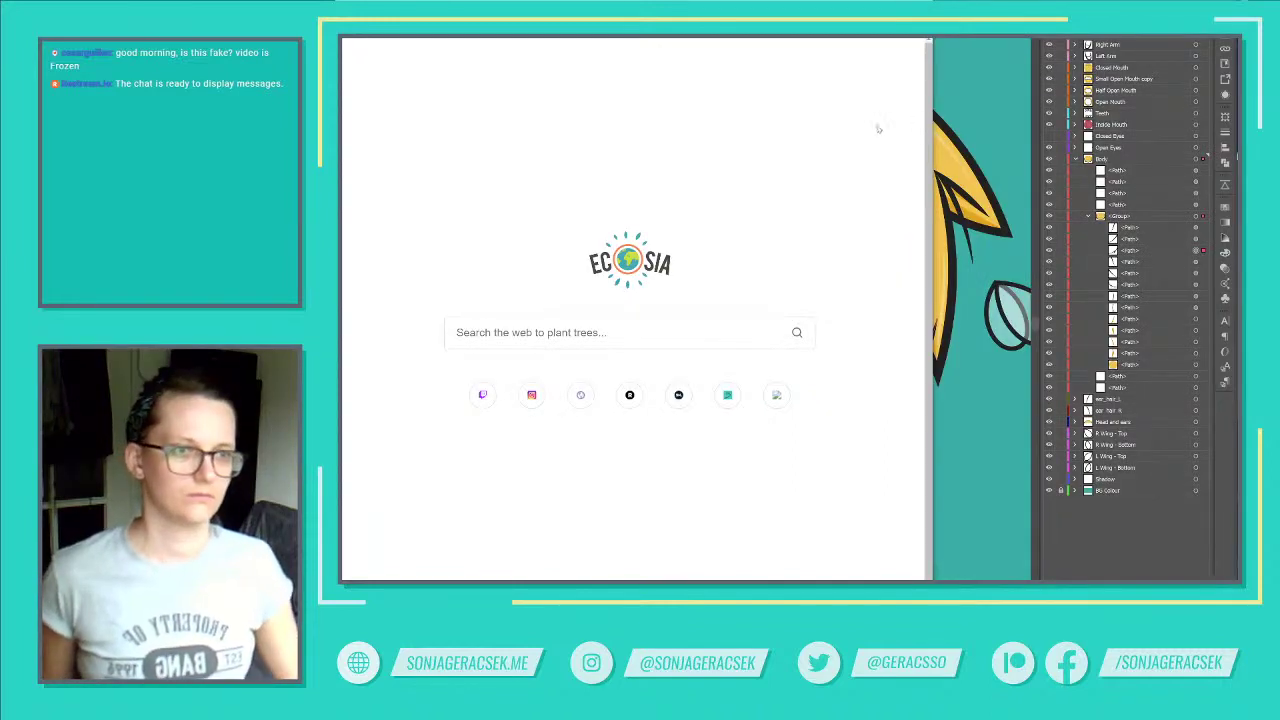
left_click_drag(933, 110, 1234, 115)
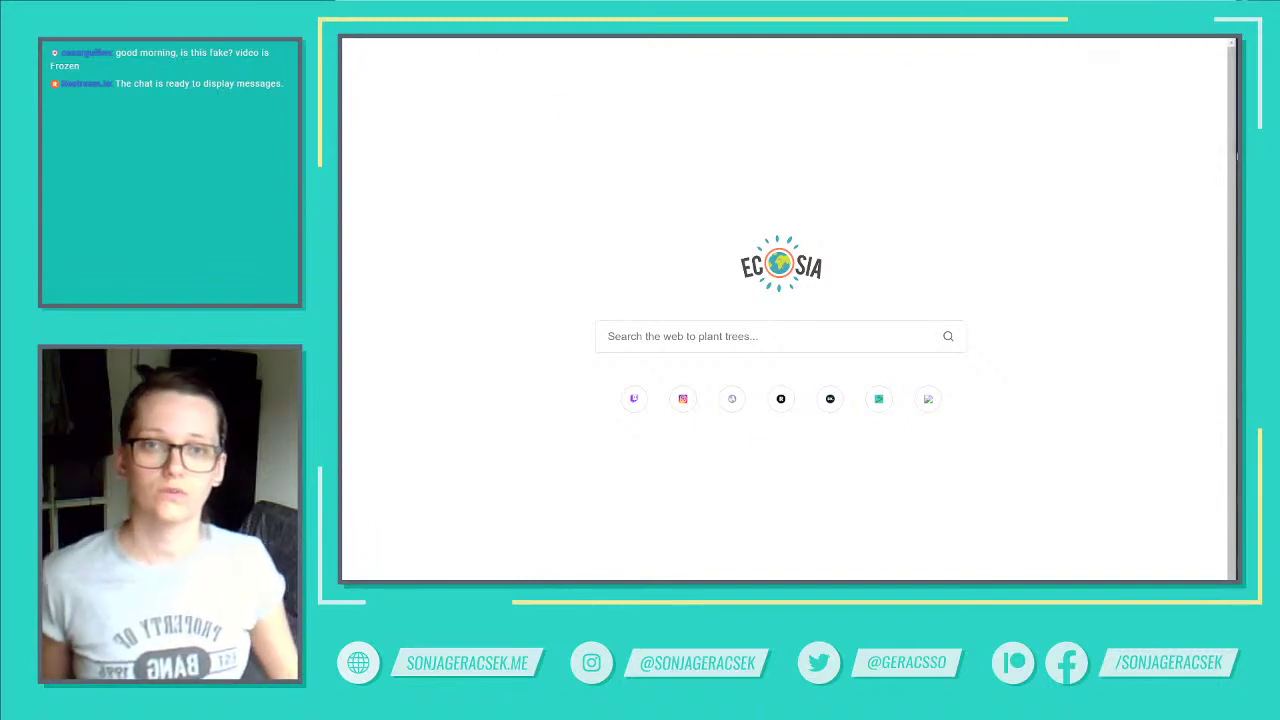
type("youtu")
key("Down")
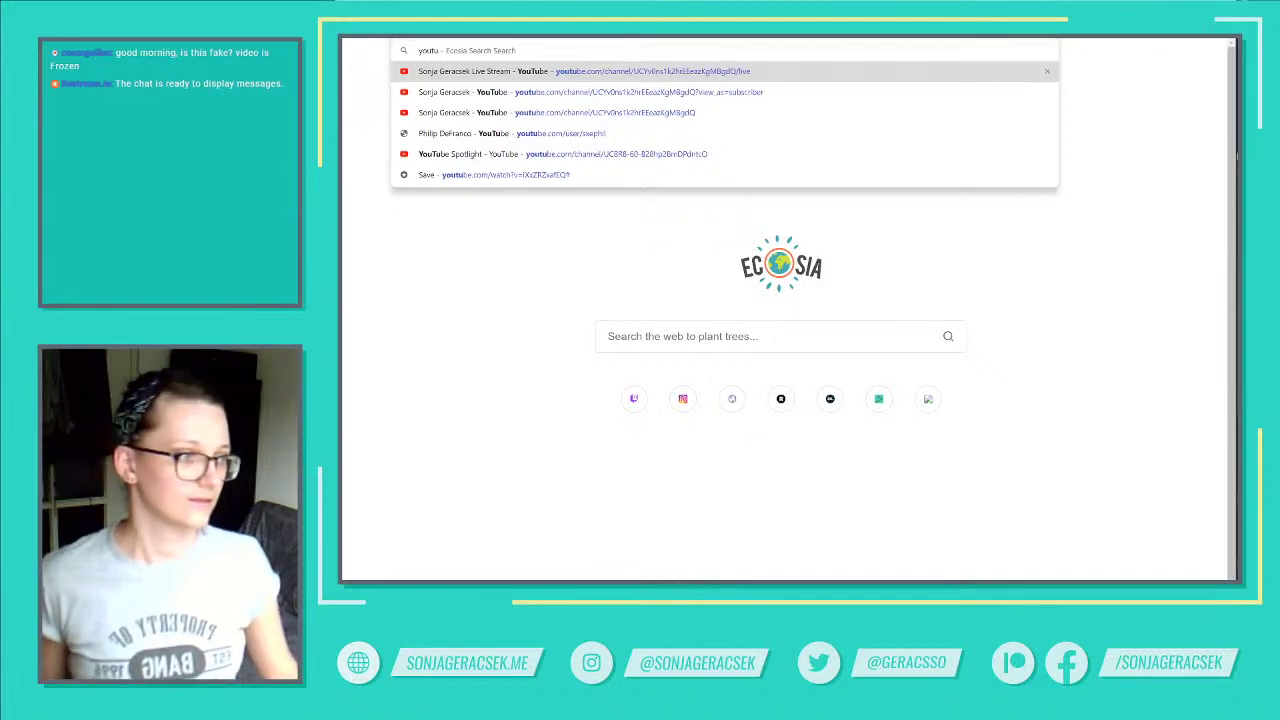
key("Return")
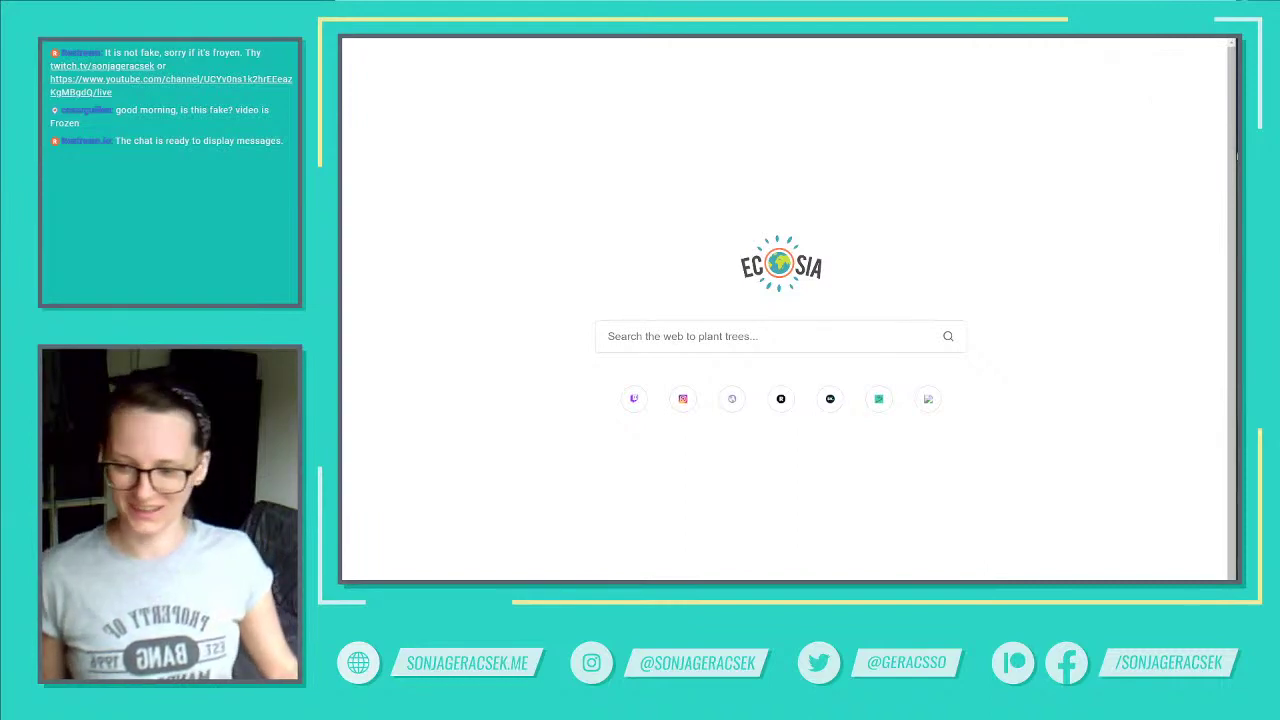
Step: Switch back to Illustrator and try expanding the appearance of the selected lower-right hair outline path
left_click(812, 575)
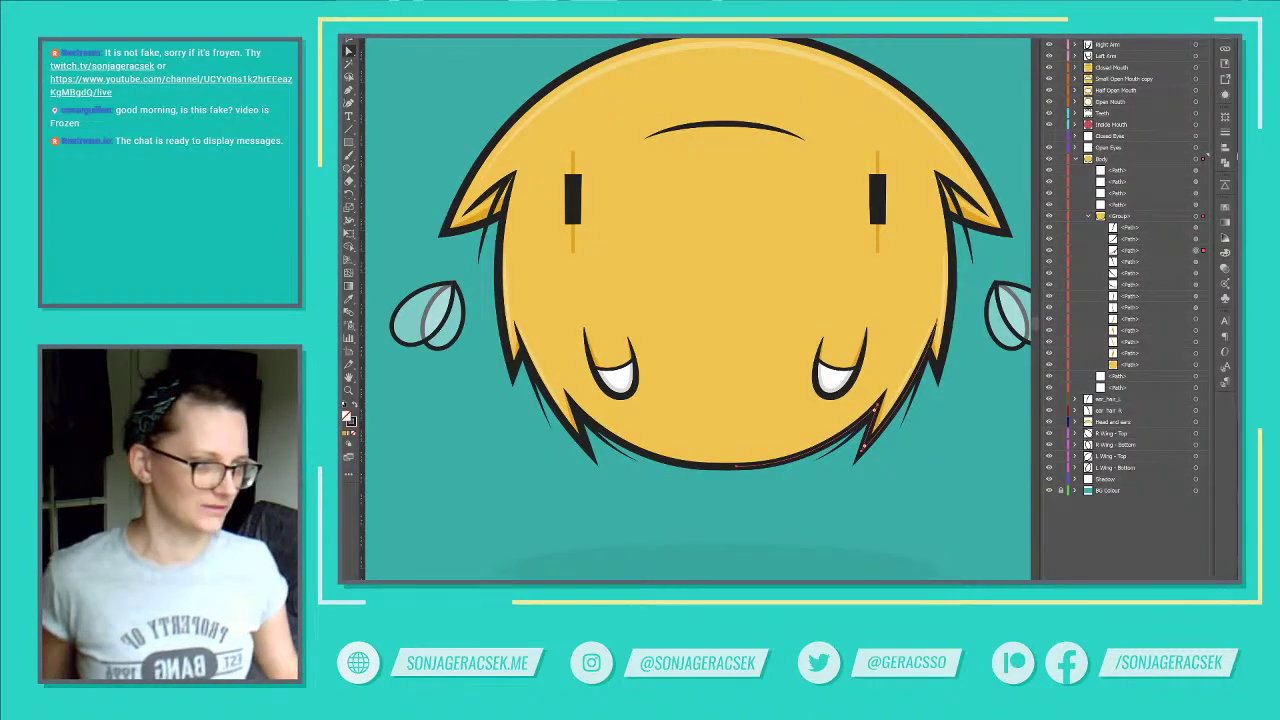
scroll(851, 319, "down", 1)
scroll(851, 319, "up", 1)
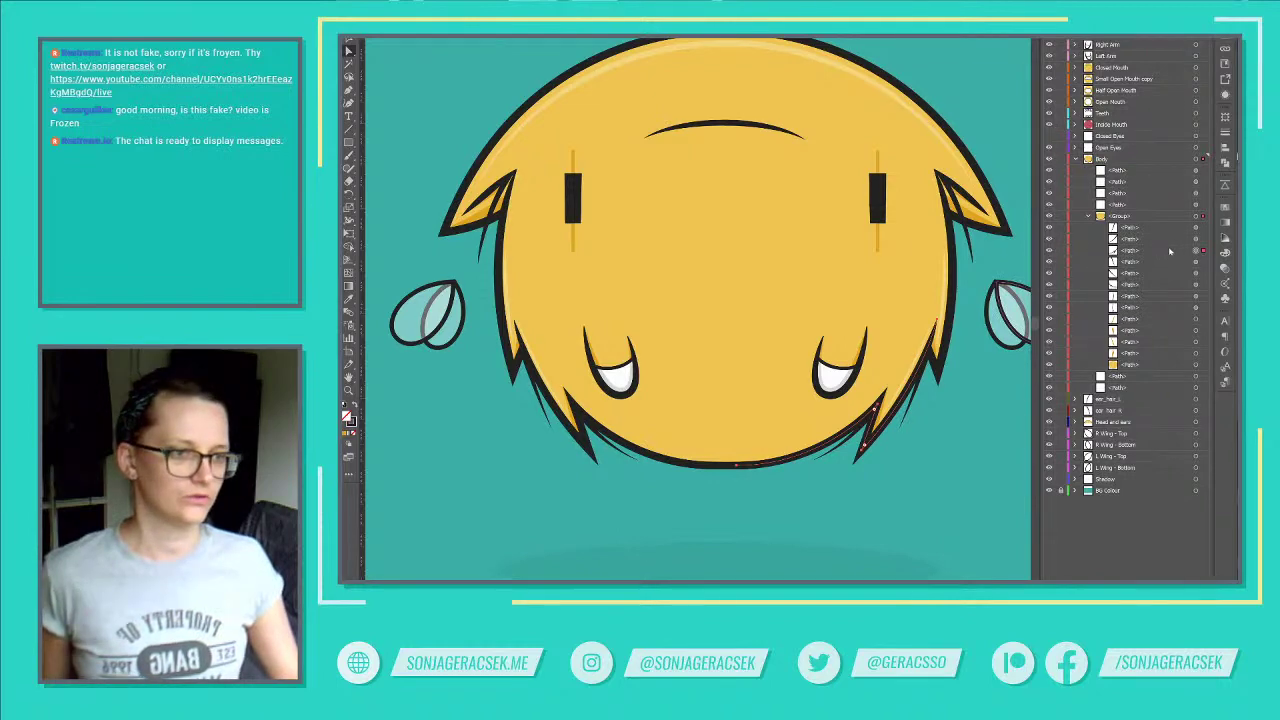
right_click(866, 443)
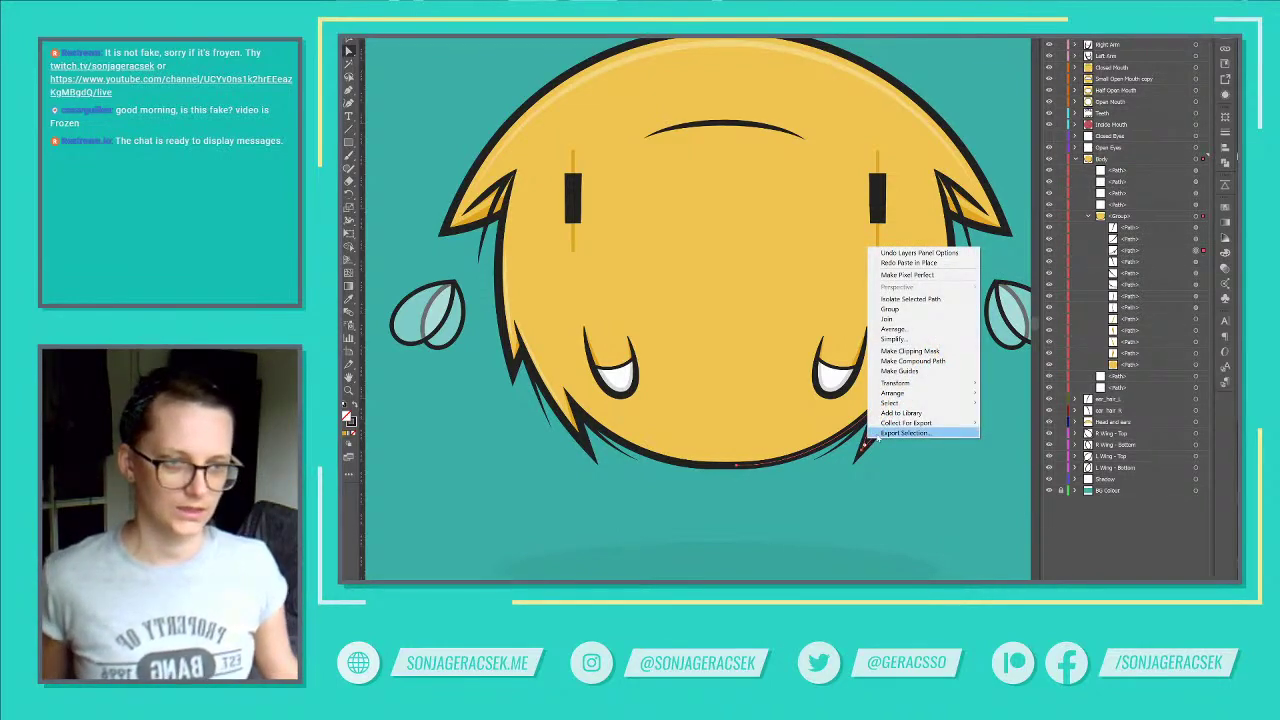
left_click(432, 2)
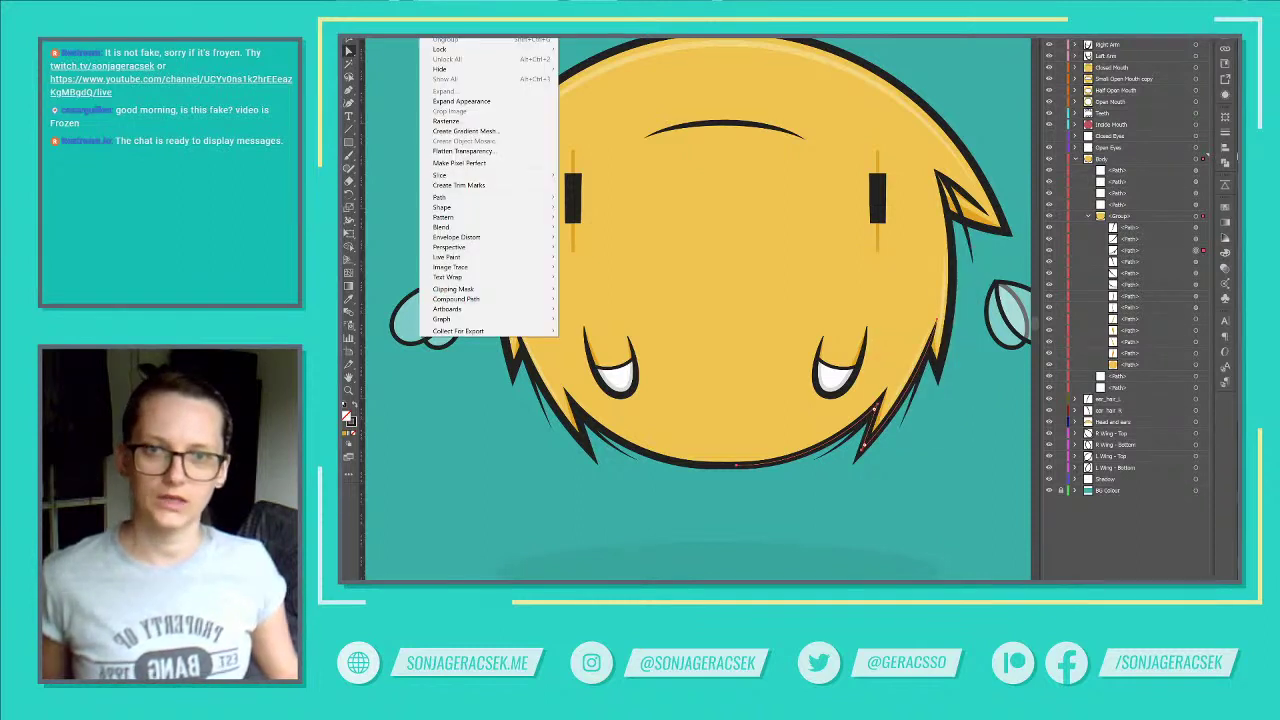
left_click(467, 101)
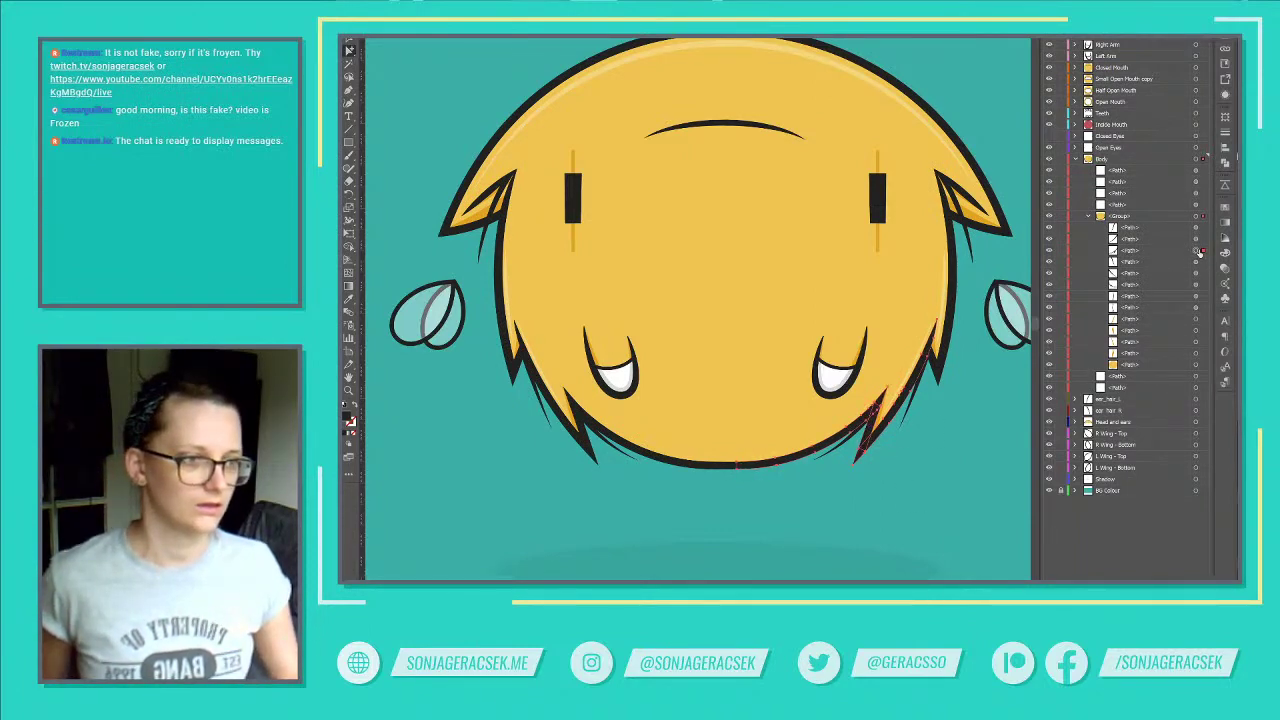
scroll(873, 428, "up", 3)
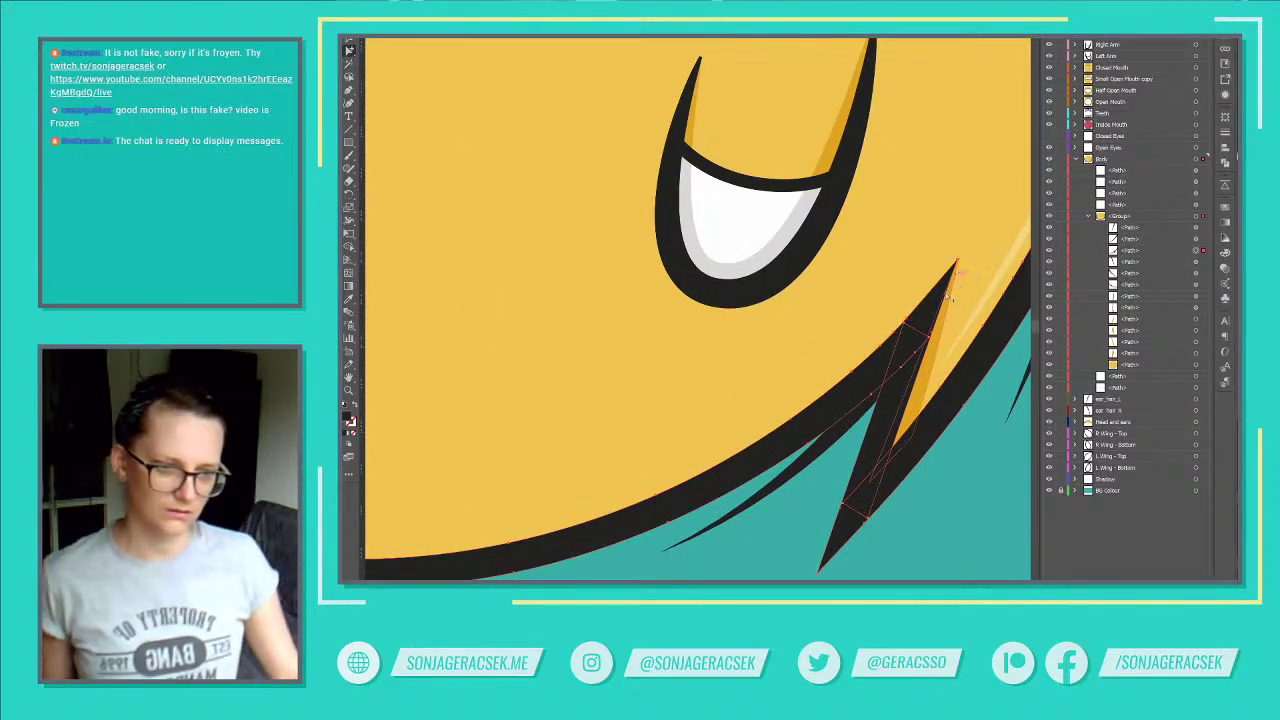
scroll(895, 483, "down", 3)
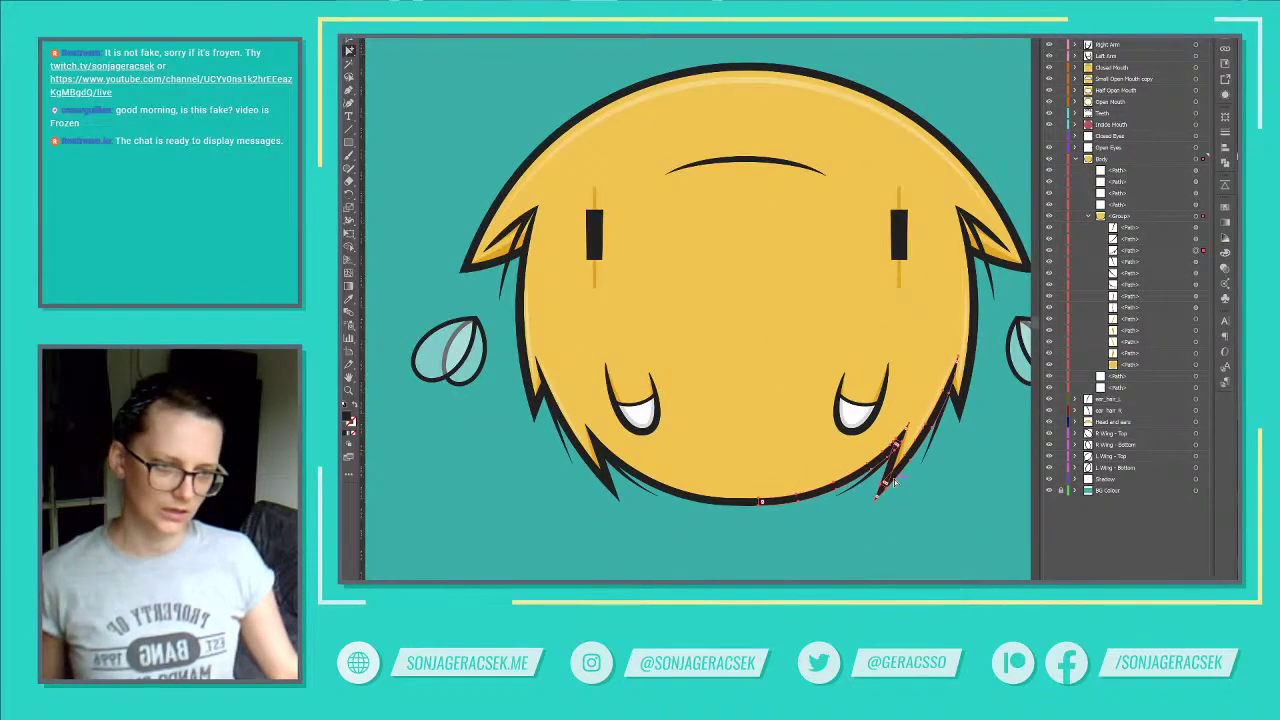
scroll(895, 483, "up", 1)
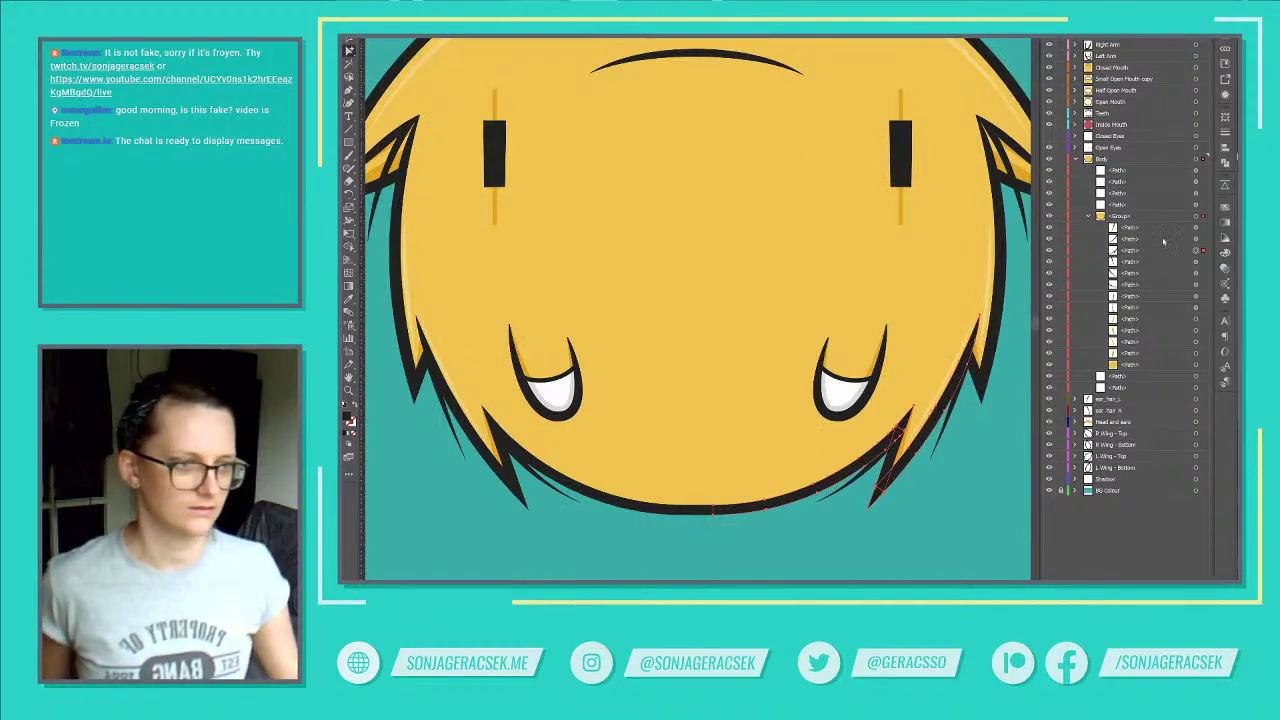
key("ctrl+z")
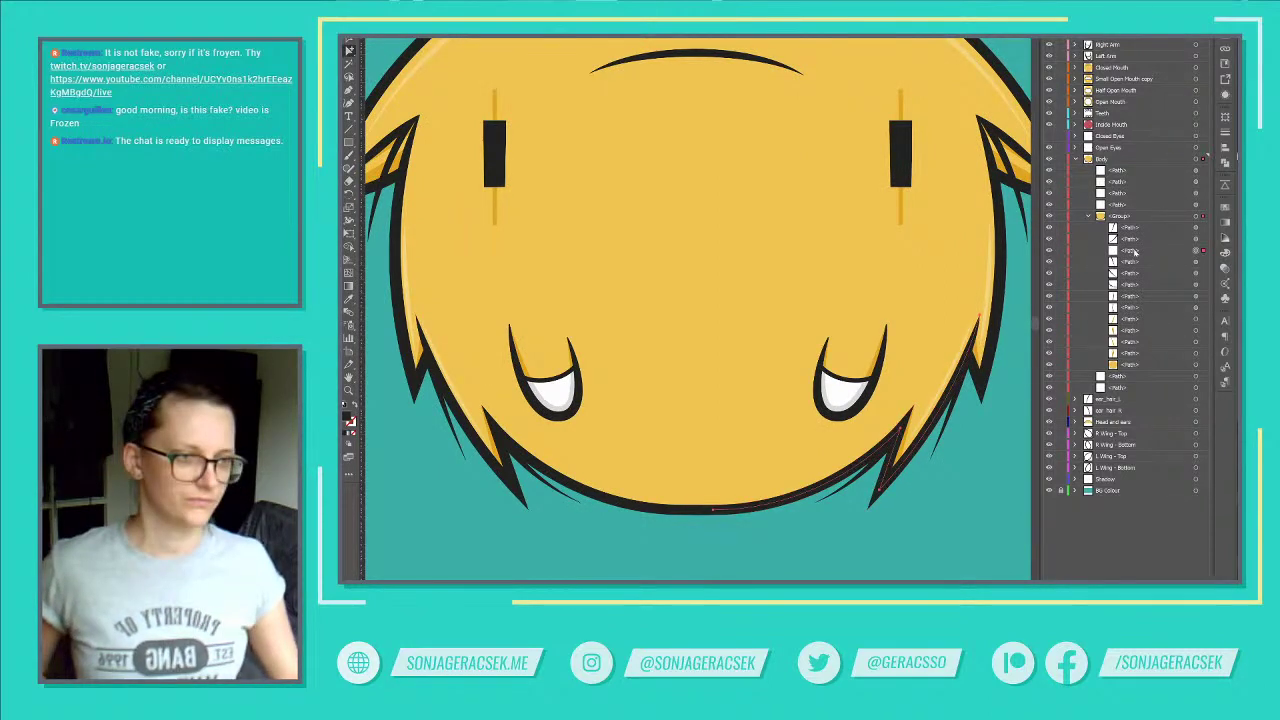
Step: Duplicate the lower-right hair outline path above its group, hiding the original, and expand the duplicate's appearance
mouse_move(1134, 252)
left_mouse_down()
mouse_move(1128, 168)
mouse_move(1132, 214)
left_mouse_up()
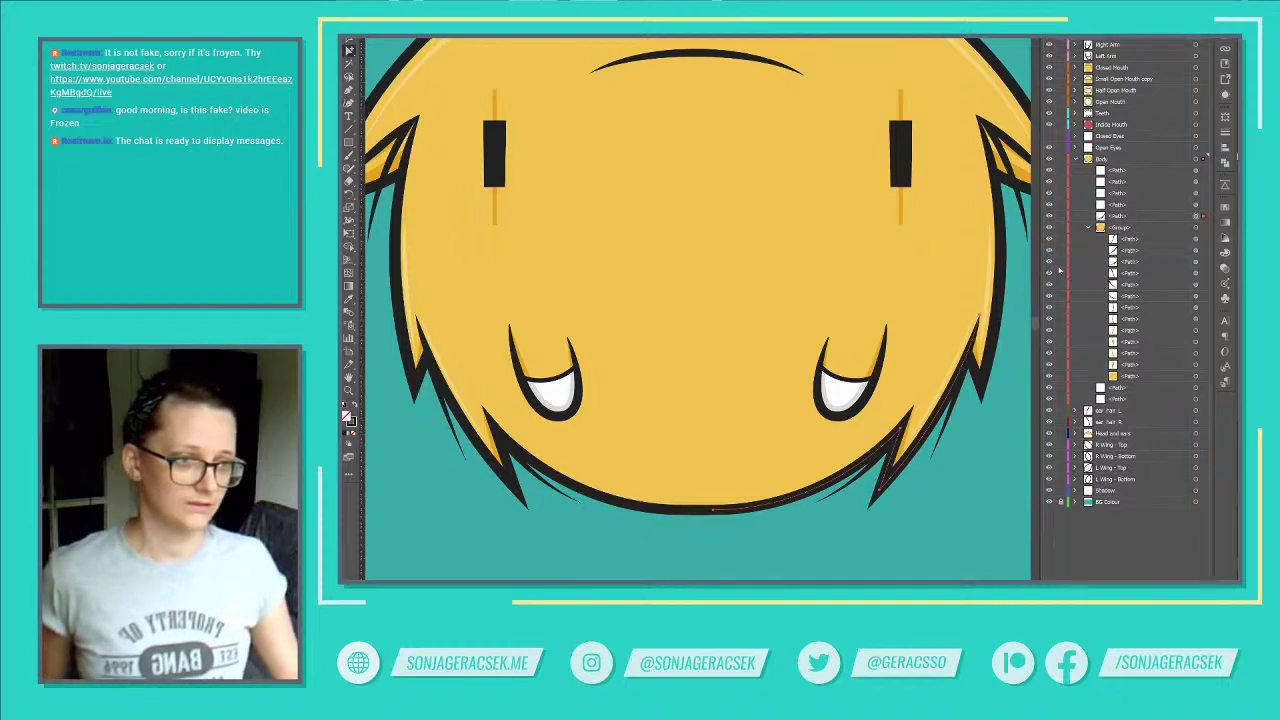
right_click(896, 440)
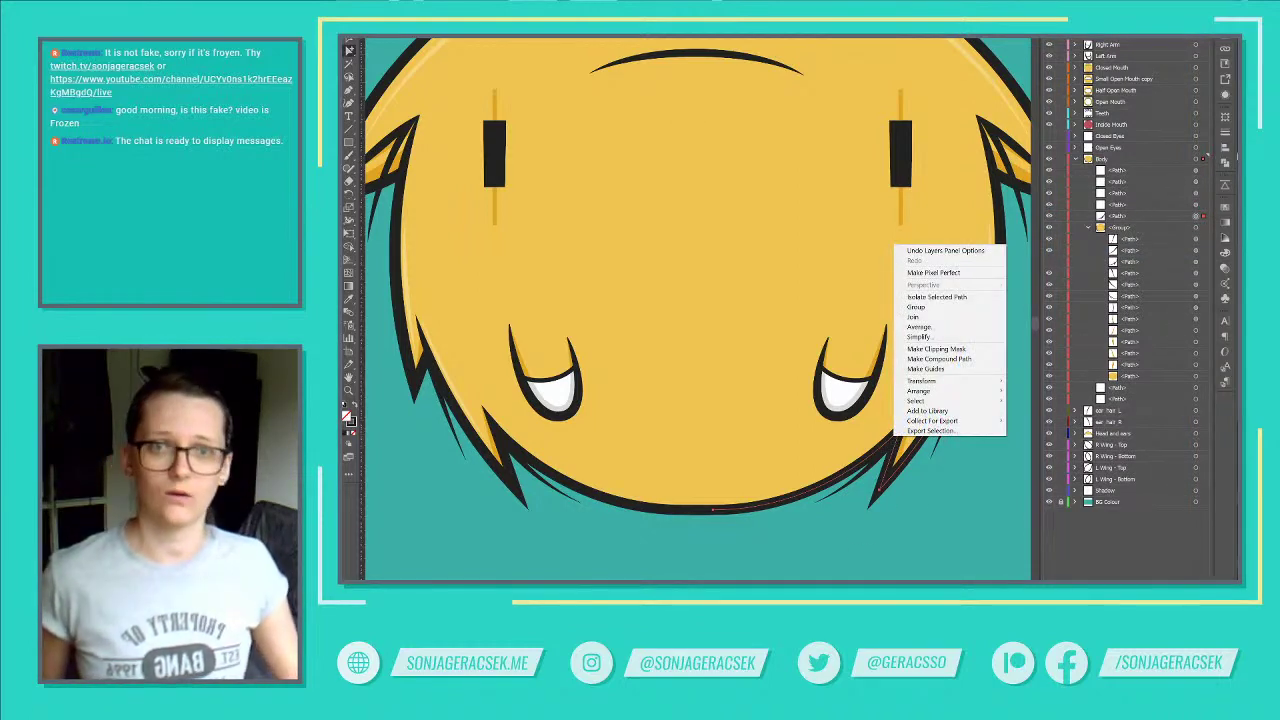
left_click(432, 38)
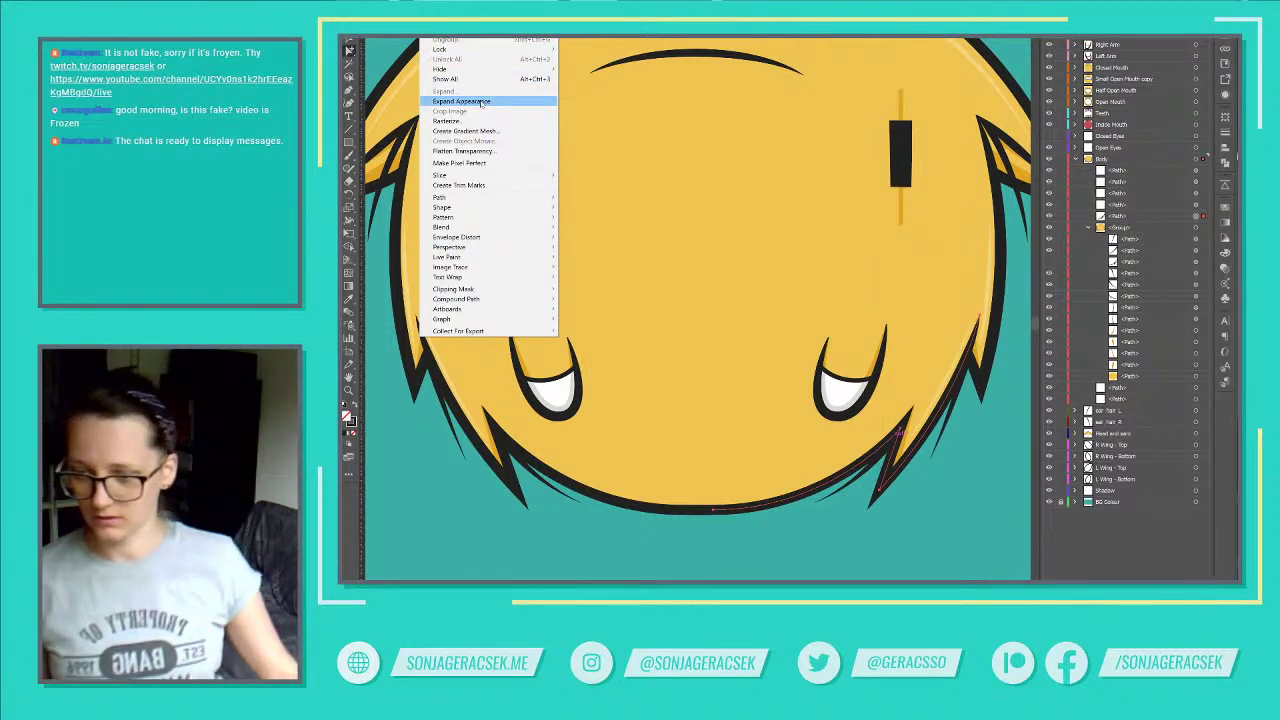
left_click(482, 103)
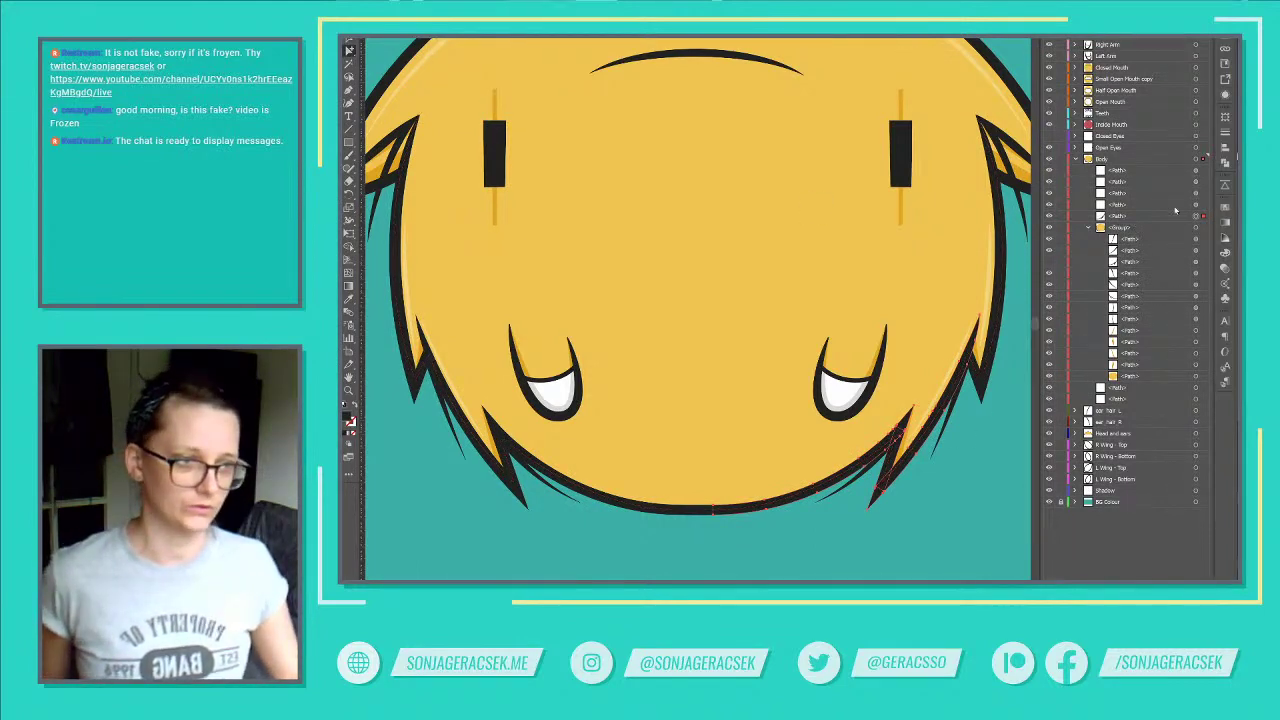
Step: Duplicate the expanded hair outline within the Body layer and hide the lower copy
left_click(1116, 217)
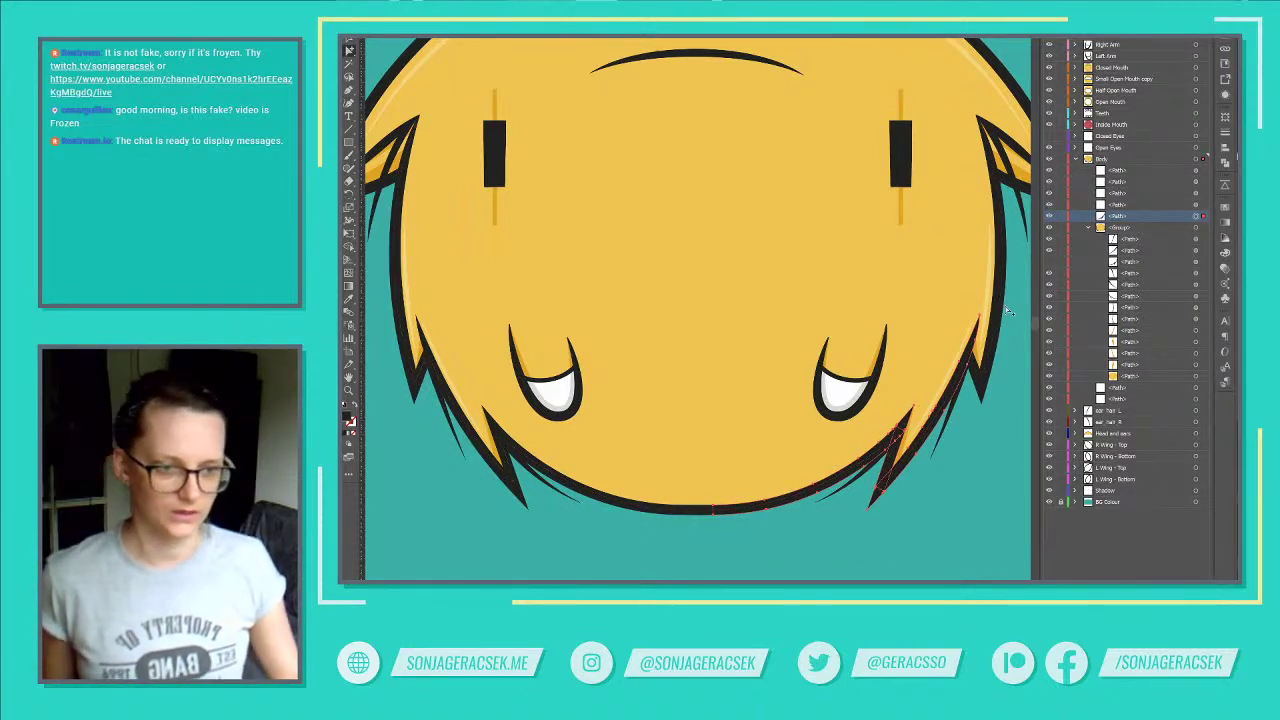
scroll(898, 450, "up", 6)
scroll(898, 445, "down", 3)
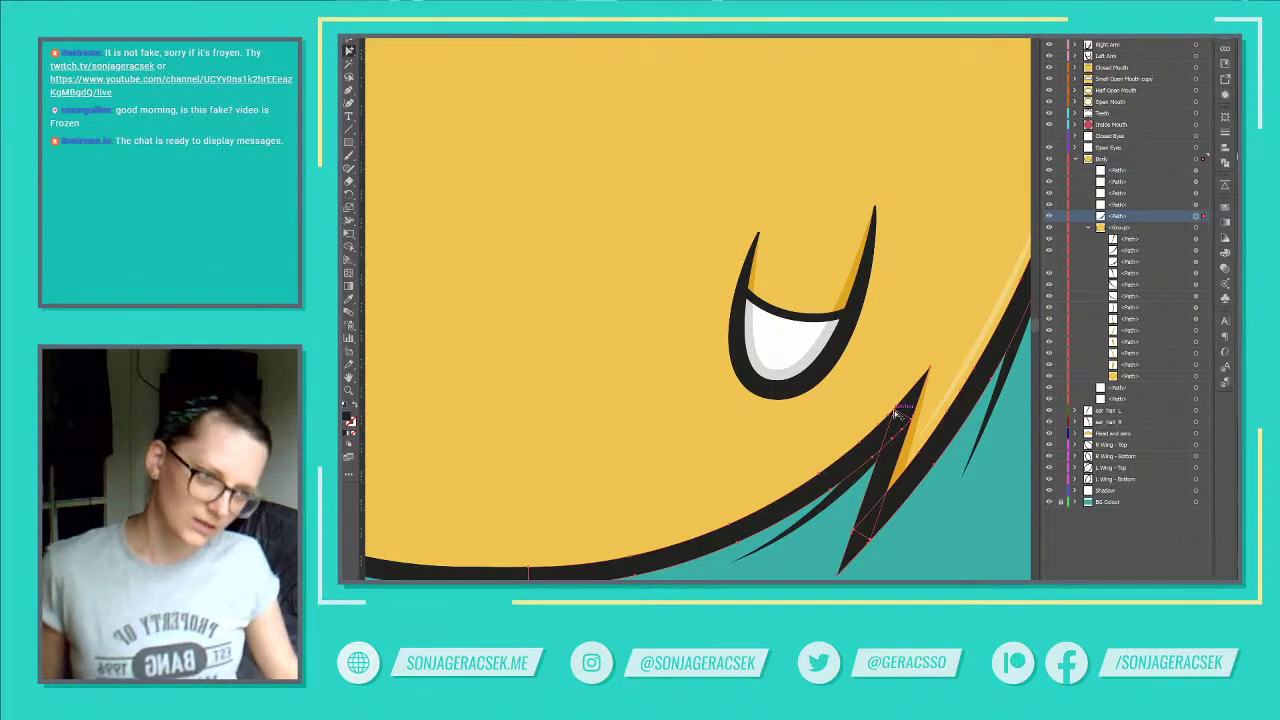
left_click_drag(1149, 218, 1147, 212)
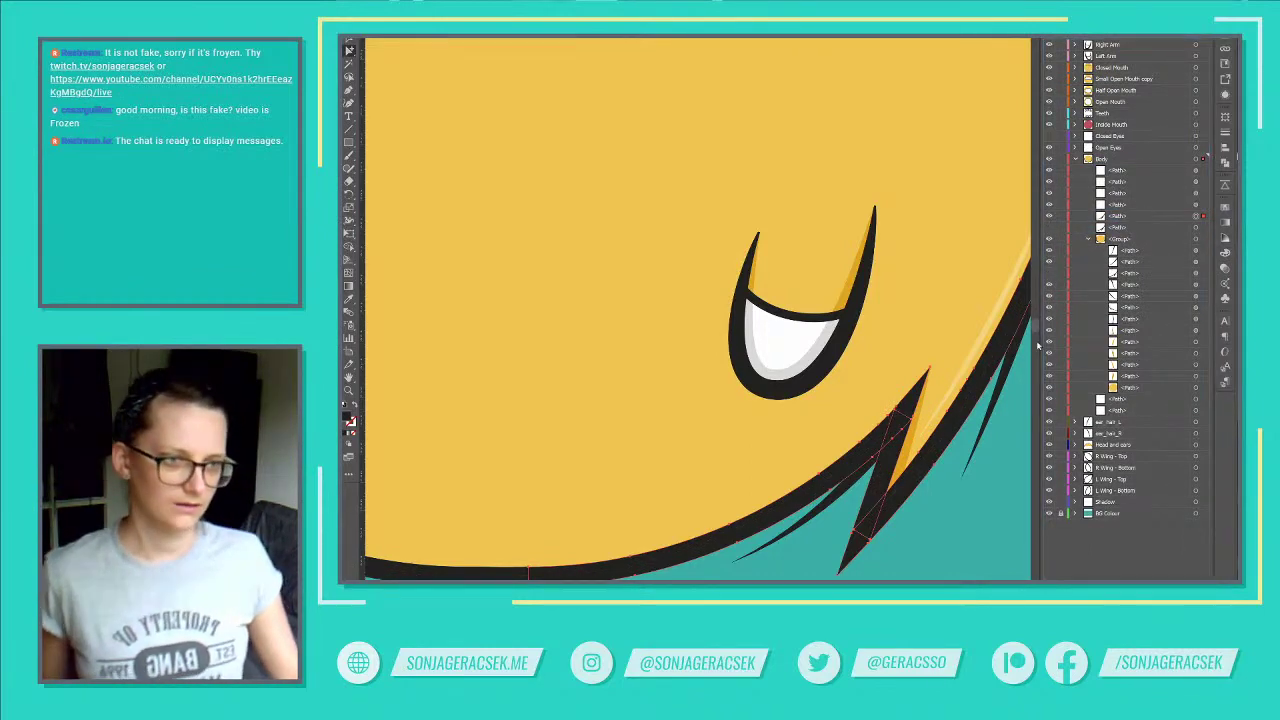
Step: Delete the visible outline's anchor points along the body's bottom curve, working up to the lower-right hair tuft with the Pen tool
scroll(954, 440, "down", 1)
left_click_drag(955, 485, 931, 436)
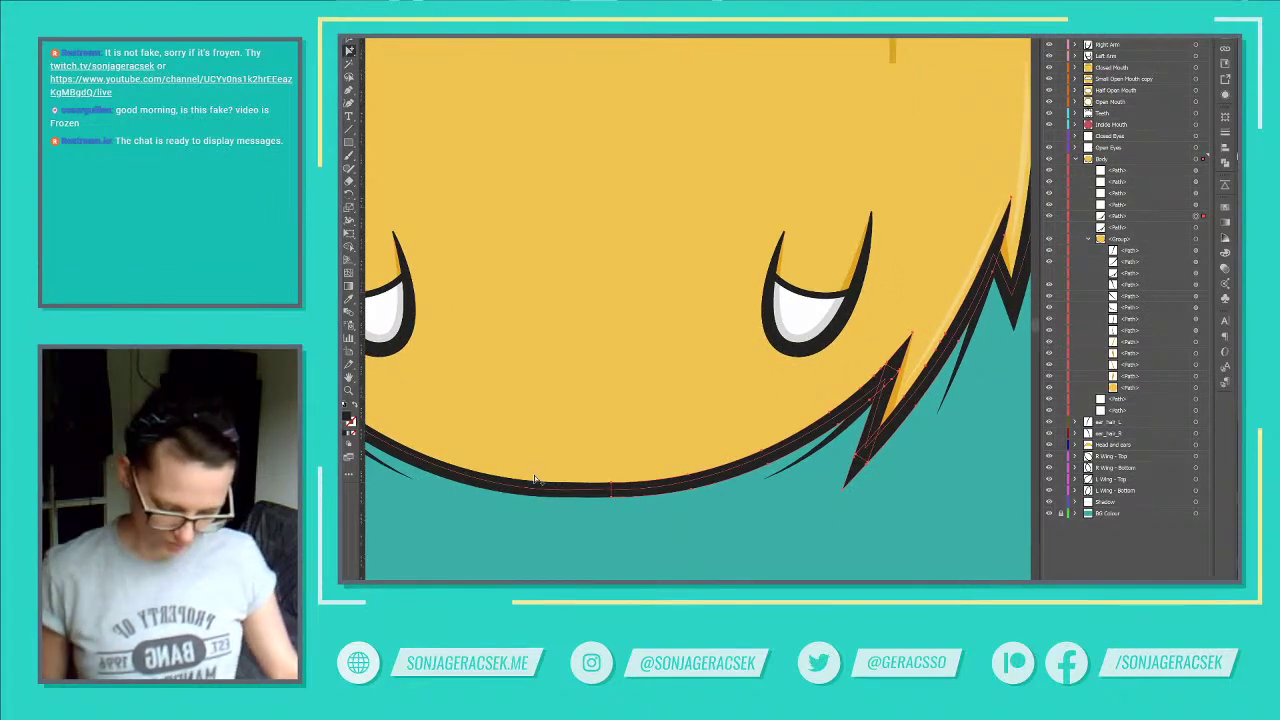
key("p")
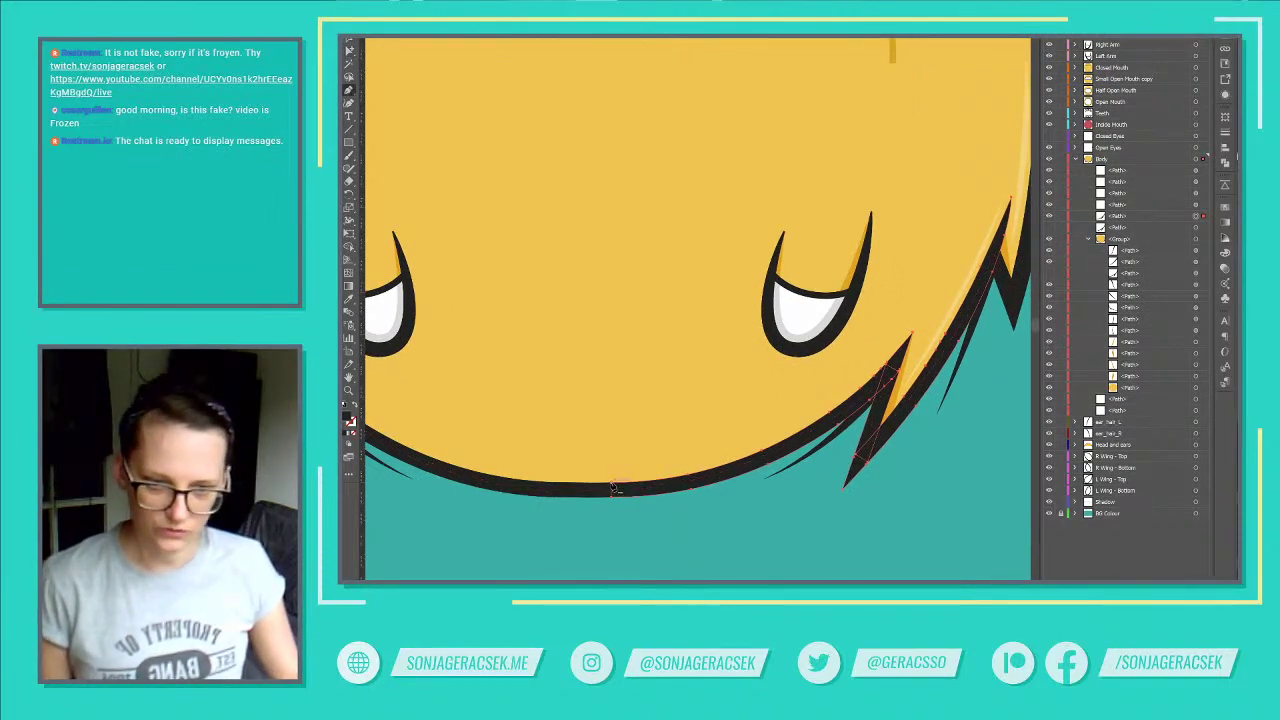
left_click(613, 500)
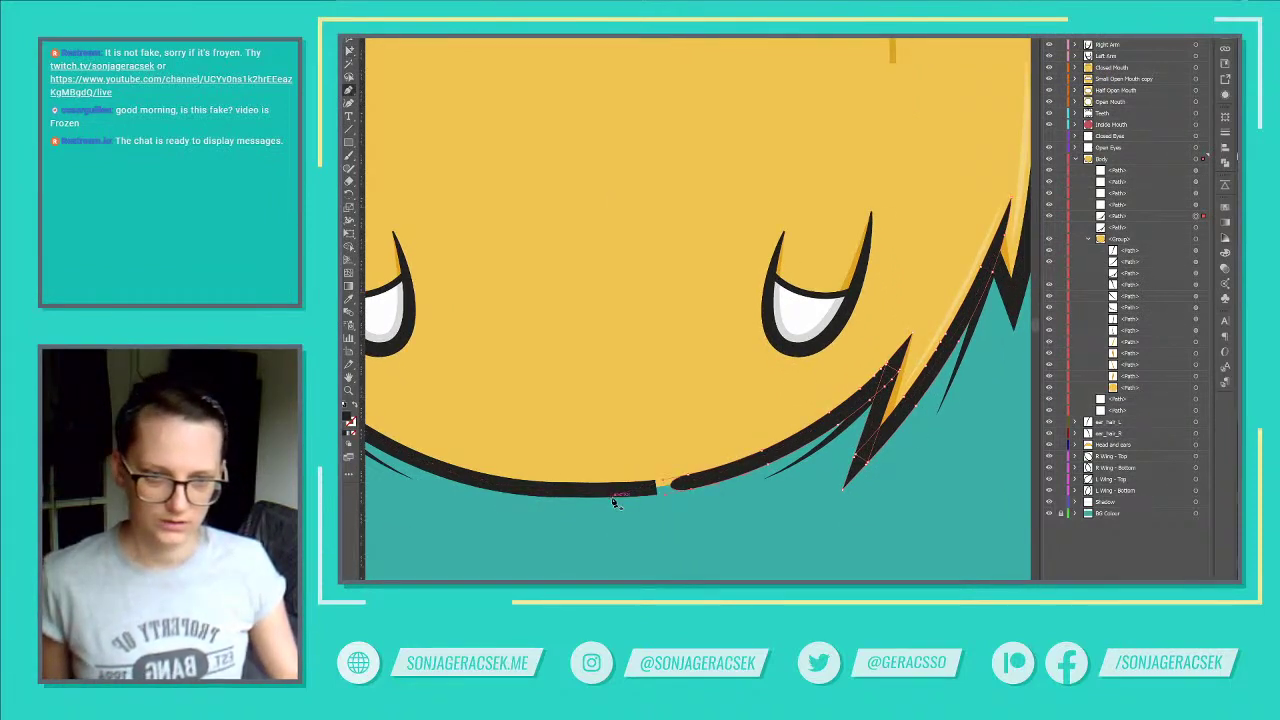
left_click(690, 476)
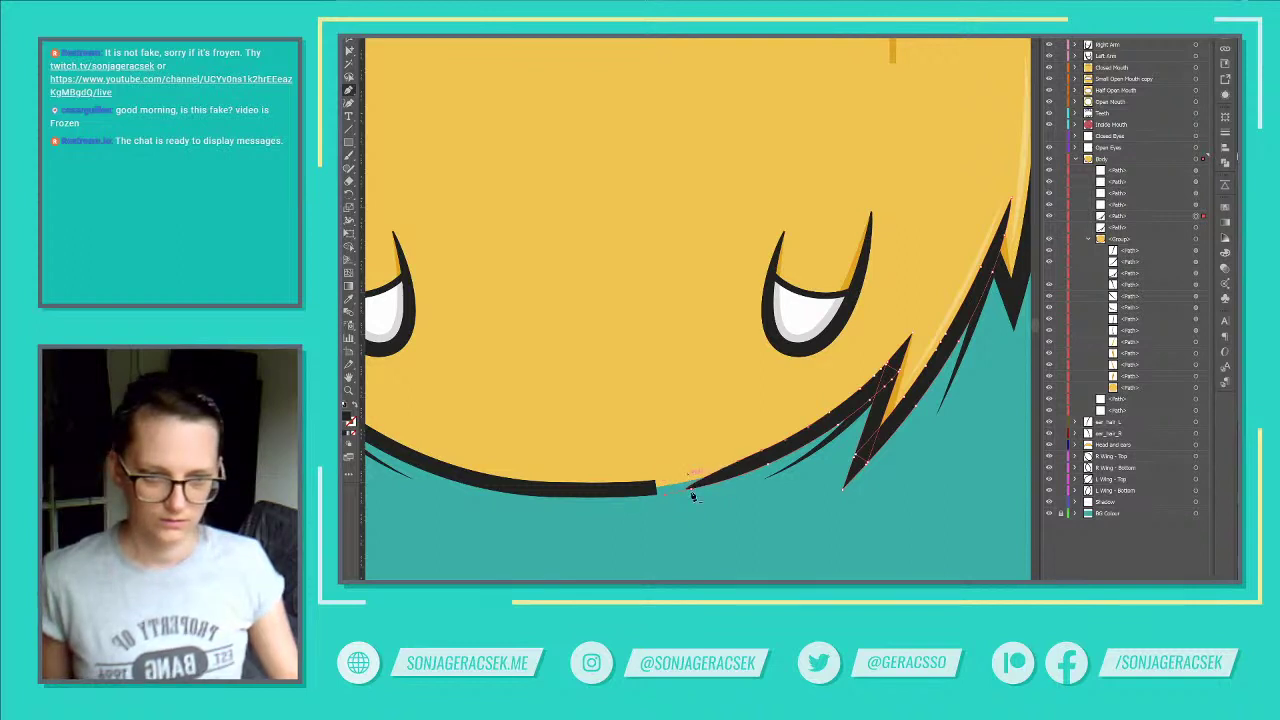
left_click(691, 488)
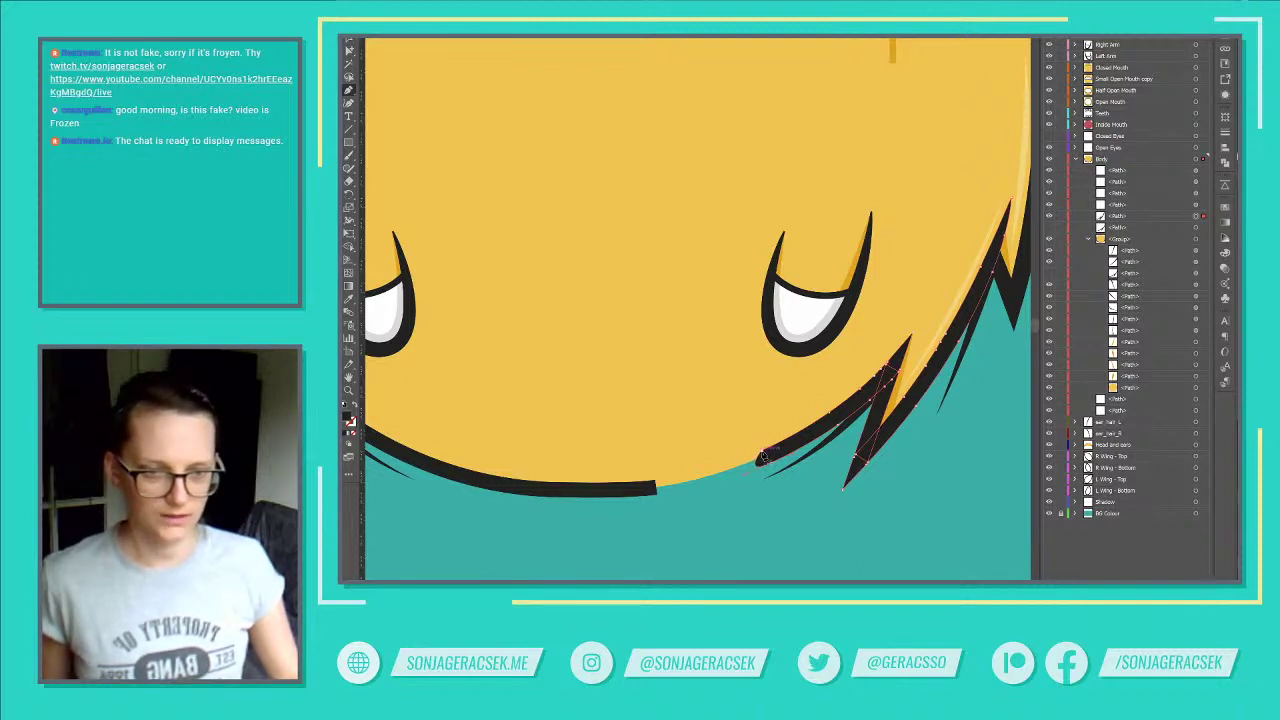
left_click(768, 465)
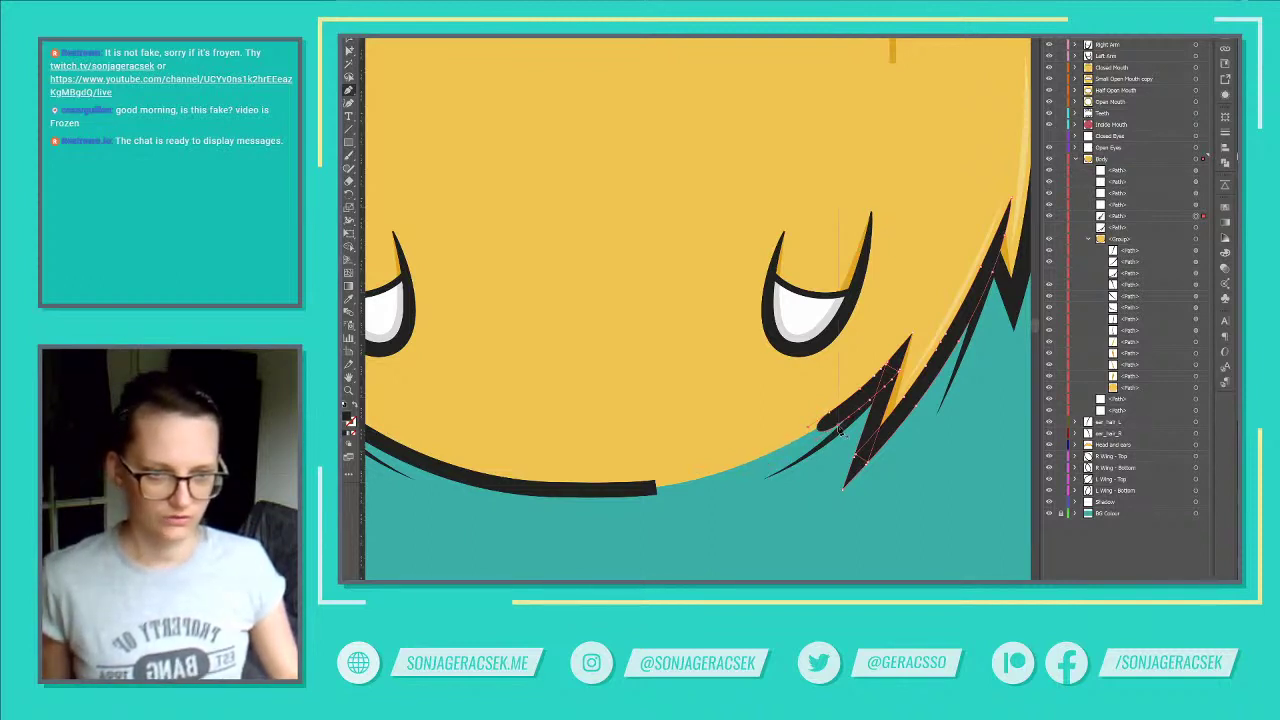
left_click(839, 427)
left_click(848, 418)
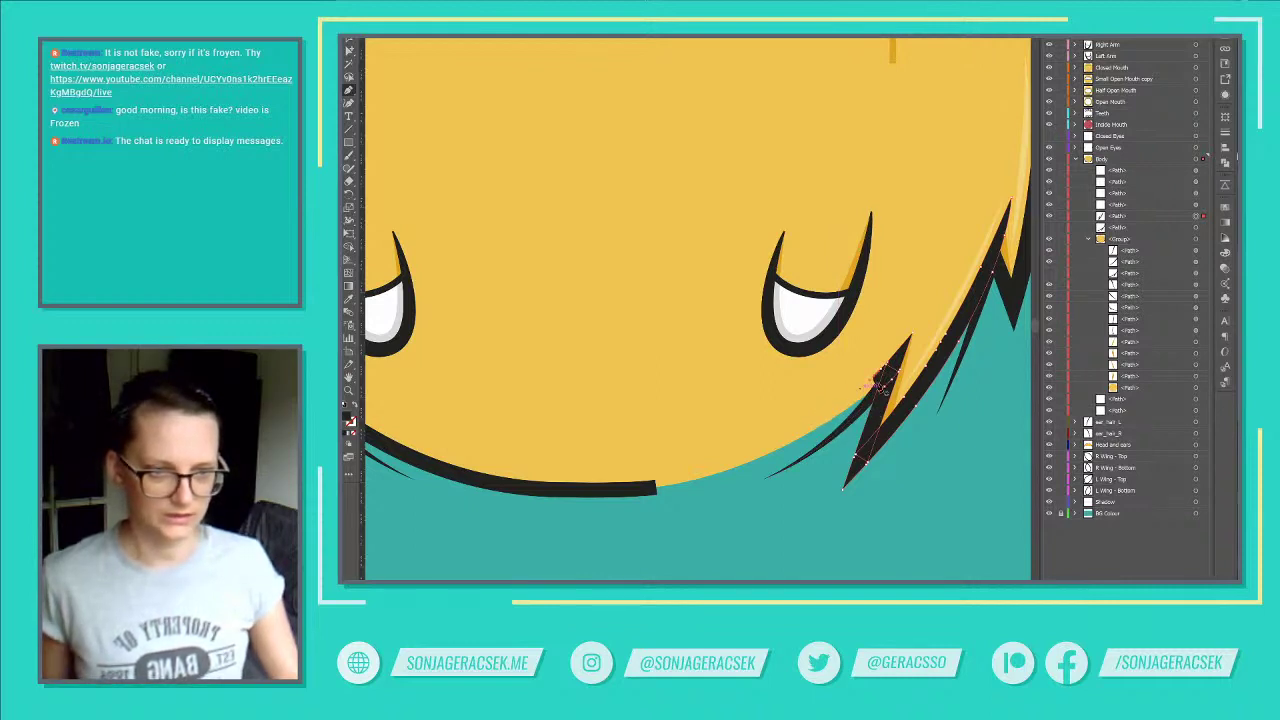
Step: Remove the rounded stub left on the hair tuft's outline and pick up its open endpoint with the Pen tool
scroll(872, 396, "up", 2)
scroll(883, 377, "up", 1)
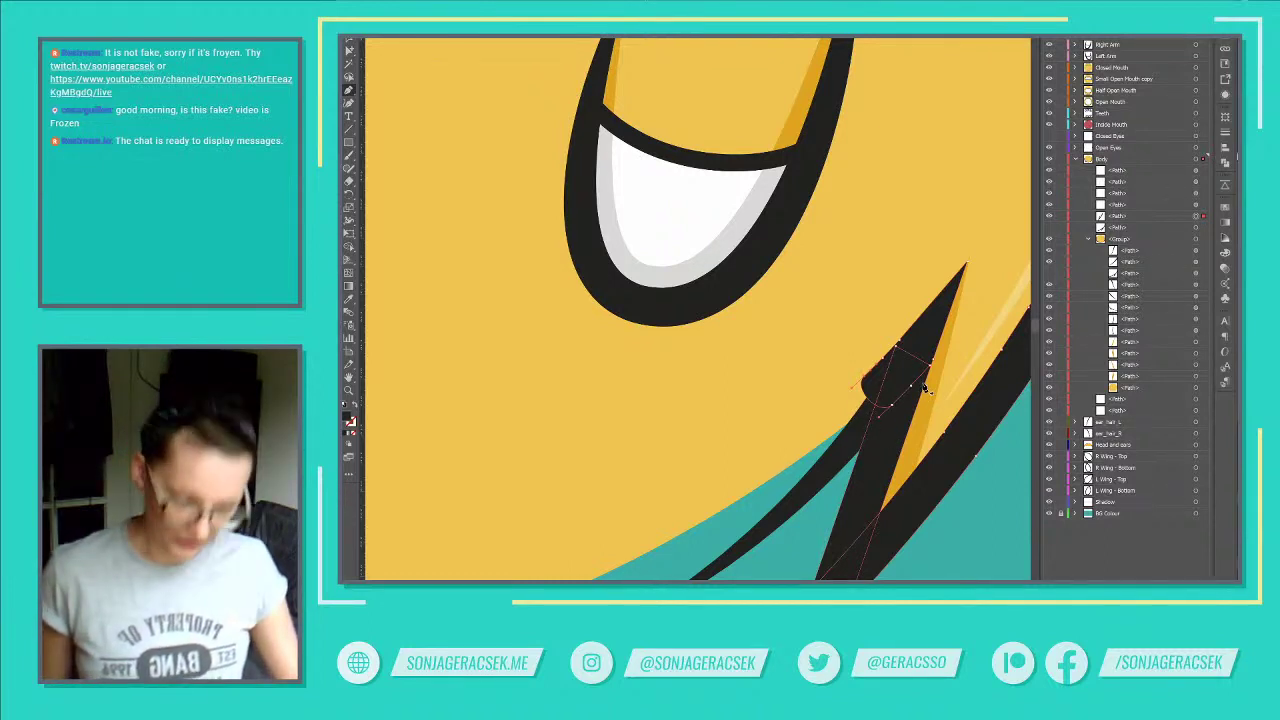
key("v")
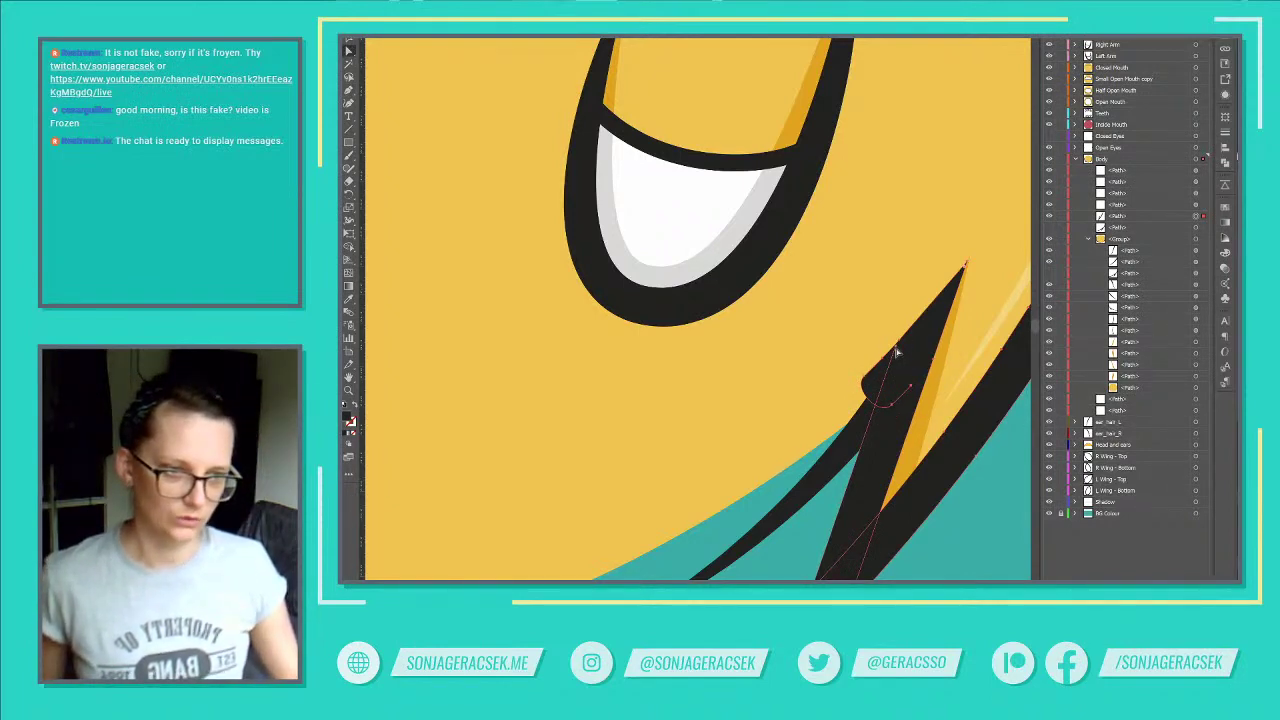
left_click_drag(909, 386, 869, 383)
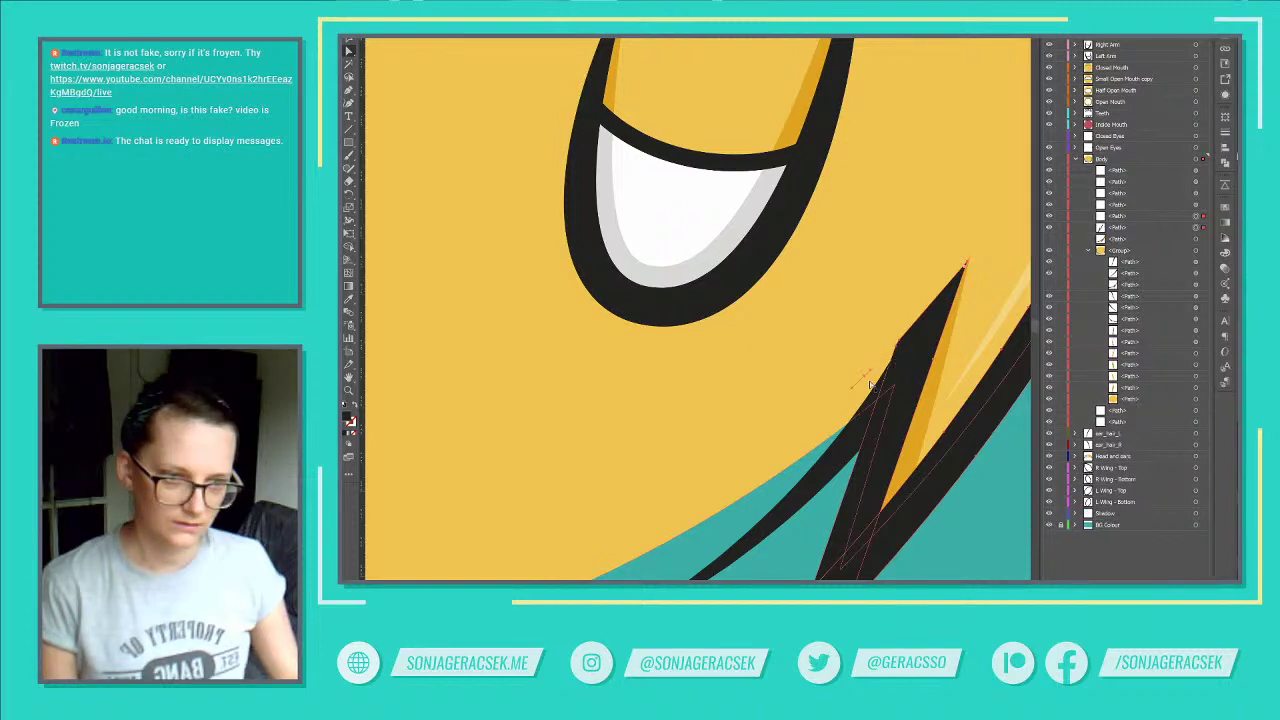
key("ctrl+z")
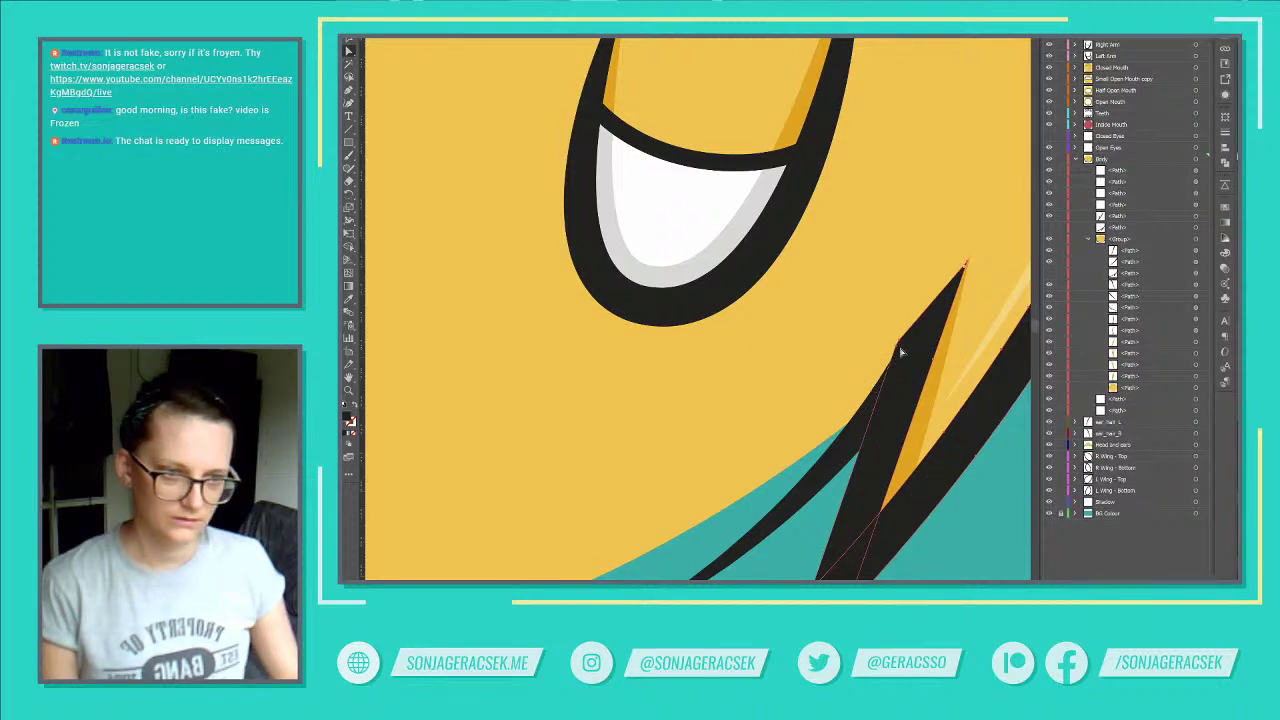
key("p")
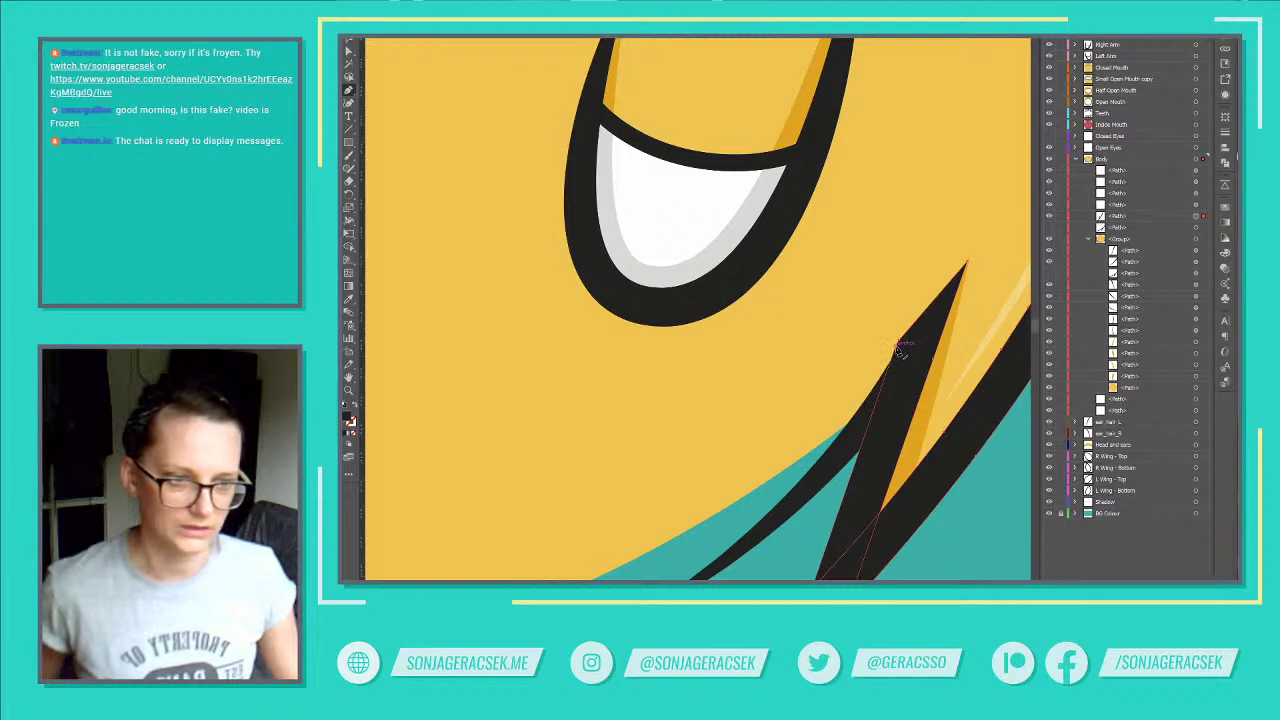
left_click(897, 348)
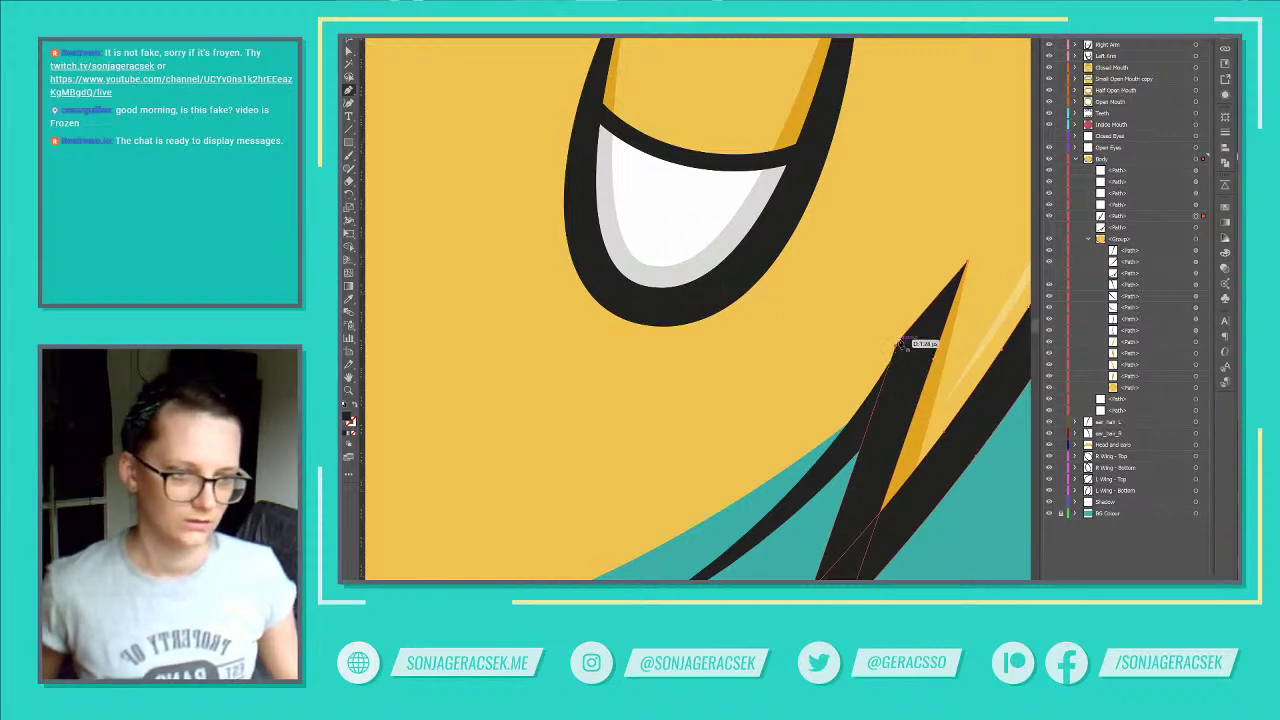
Step: Move the thin hair strand beside the tuft out of the group and show the hidden duplicate of the expanded outline
scroll(916, 402, "down", 5)
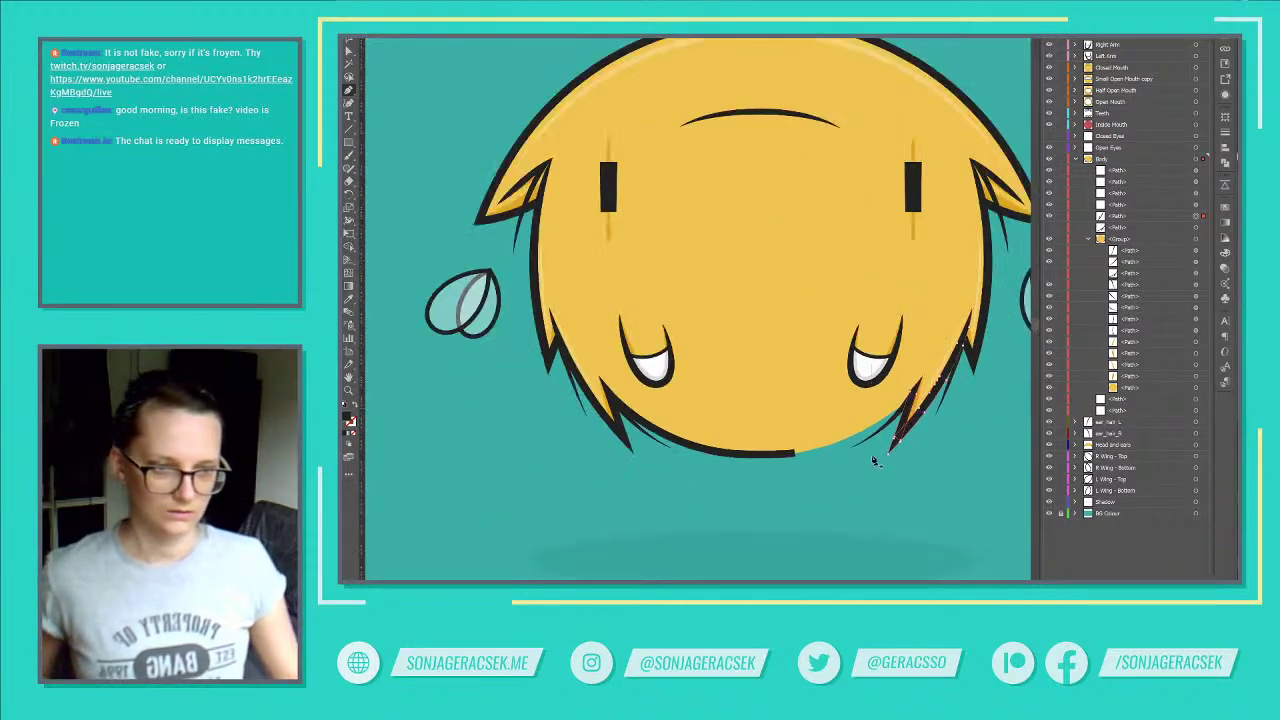
key("v")
left_click(893, 426)
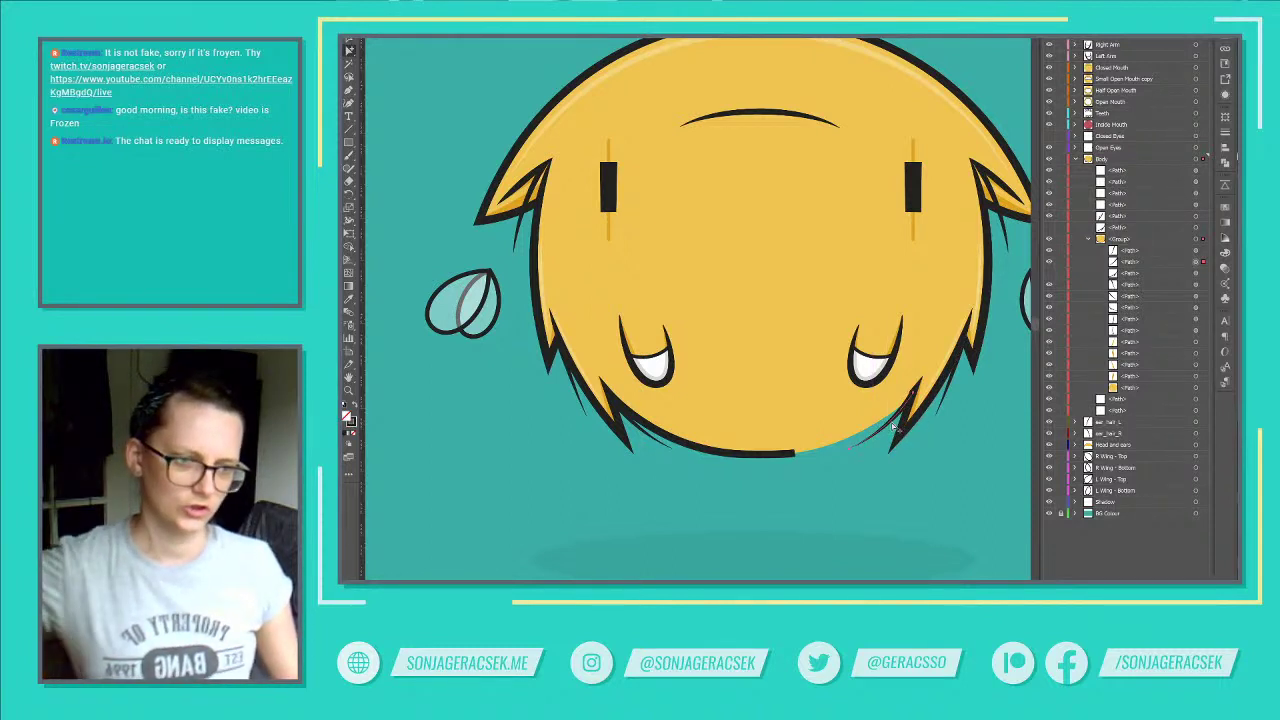
left_click_drag(1137, 263, 1137, 226)
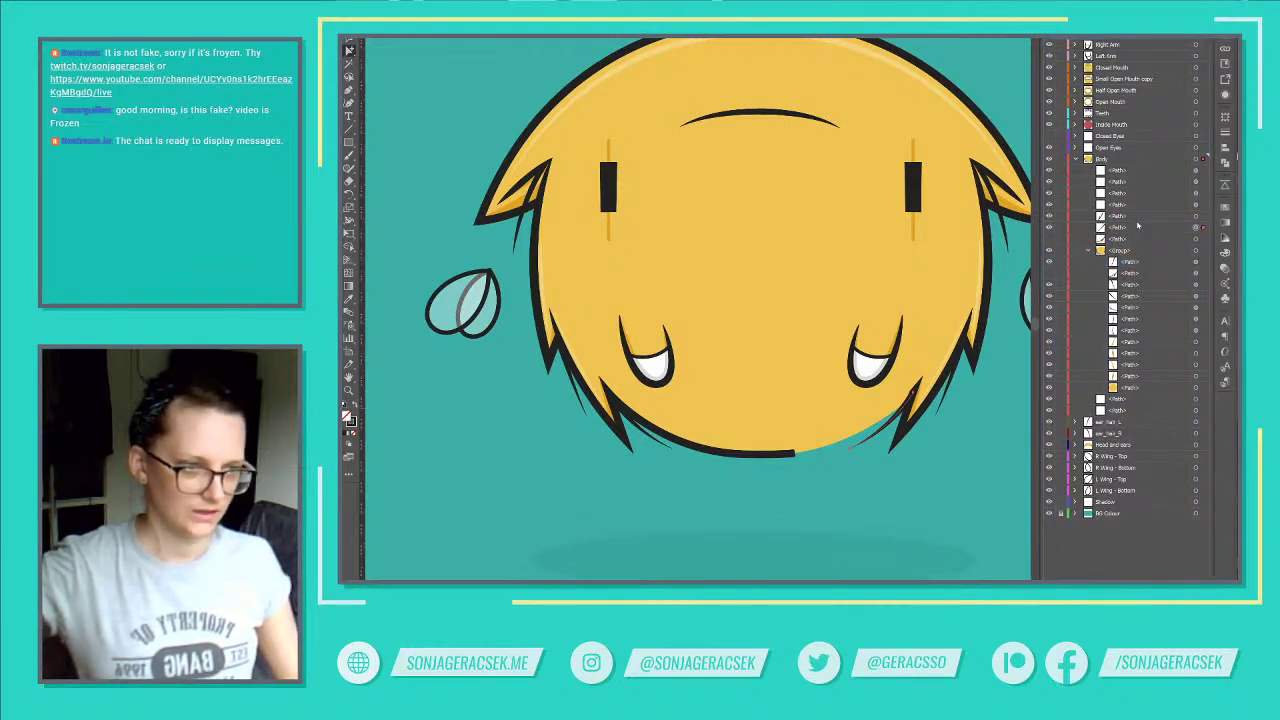
left_click(1049, 240)
left_click(1049, 240)
left_click(1049, 240)
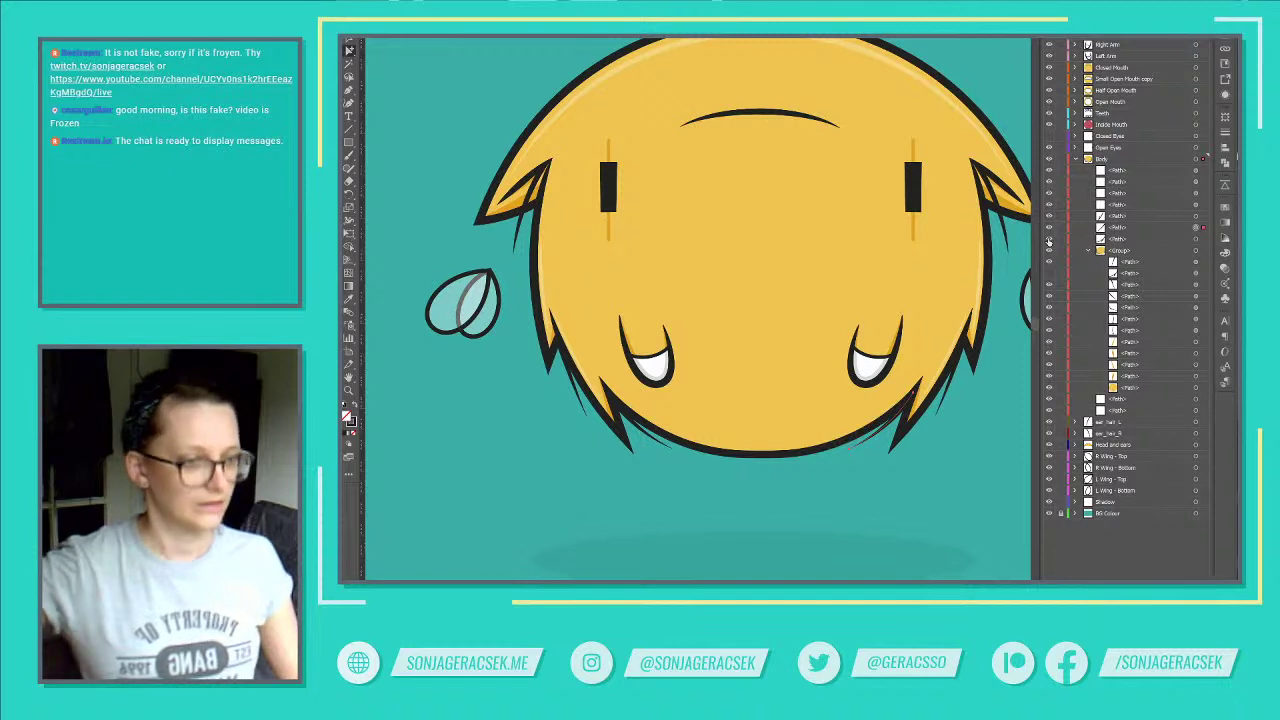
Step: Delete the hair tuft's anchor points from the duplicate outline with Direct Selection, keeping the body's bottom curve
left_click(1196, 240)
key("a")
left_click(963, 345)
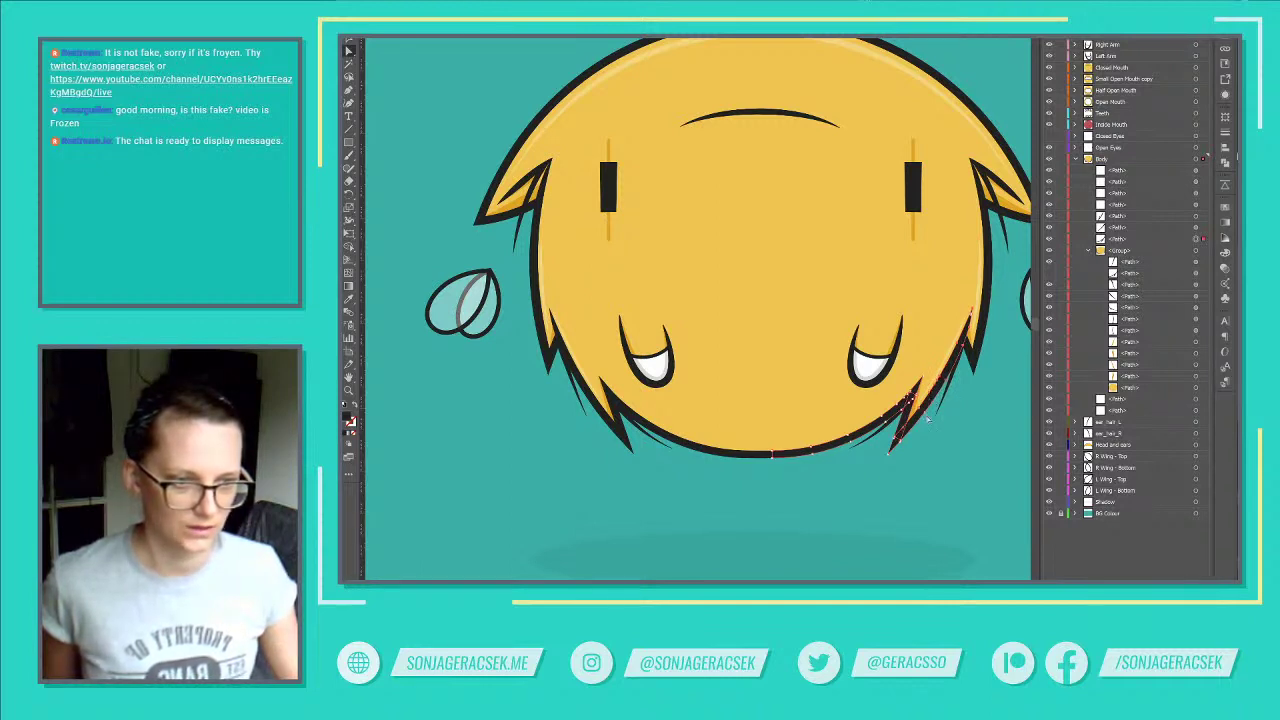
scroll(903, 455, "up", 3)
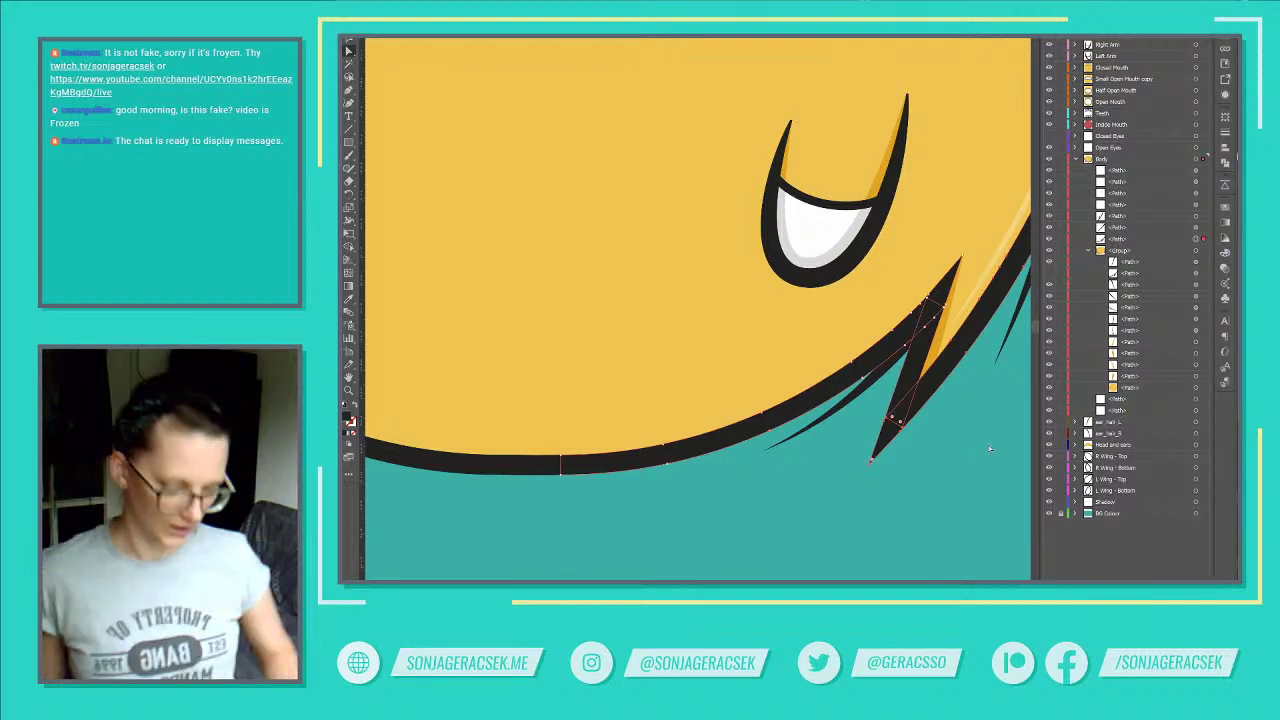
key("ctrl+z")
key("ctrl+z")
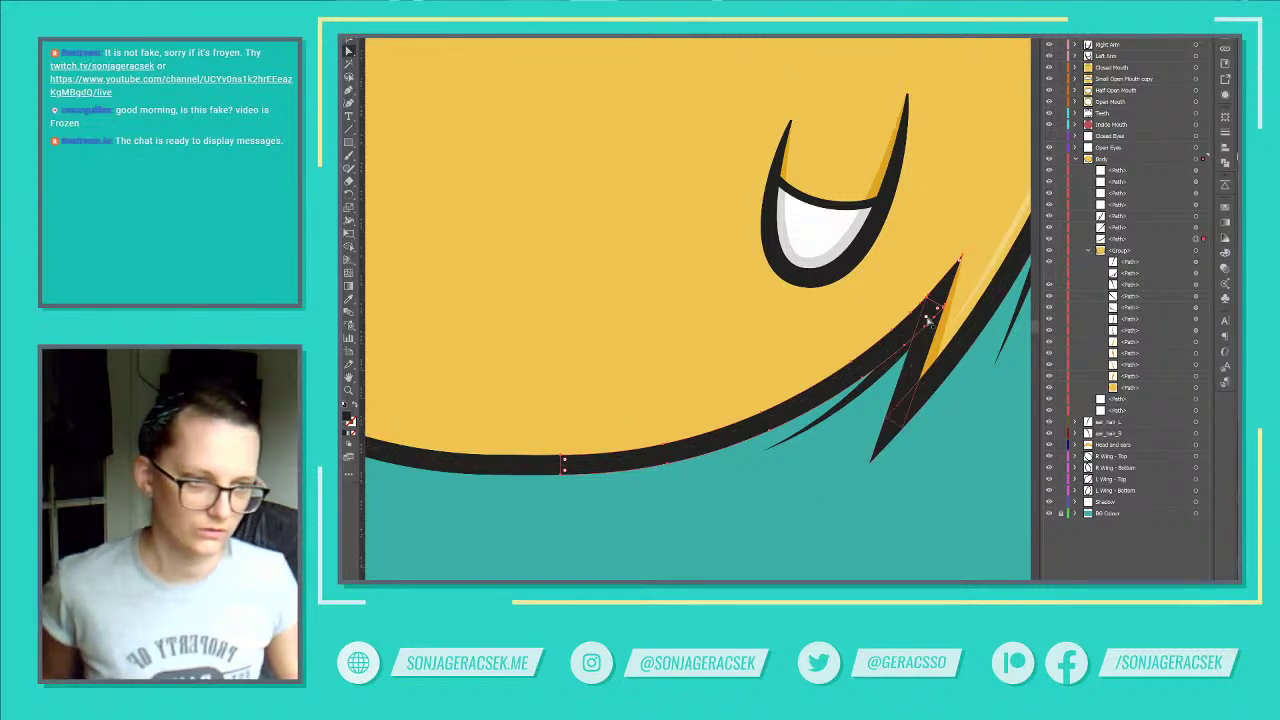
Step: Delete the leftover anchor point near the tuft's yellow edge from the body curve outline
scroll(940, 308, "up", 2)
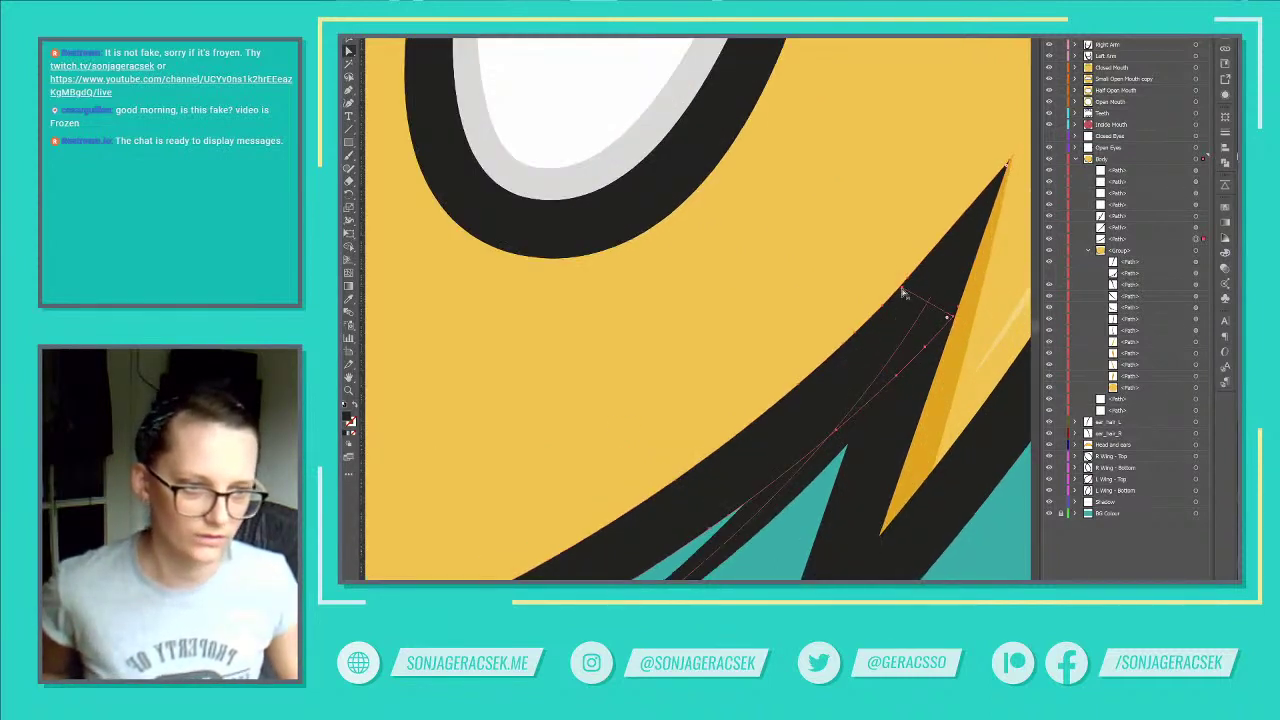
left_click(958, 336)
key("Delete")
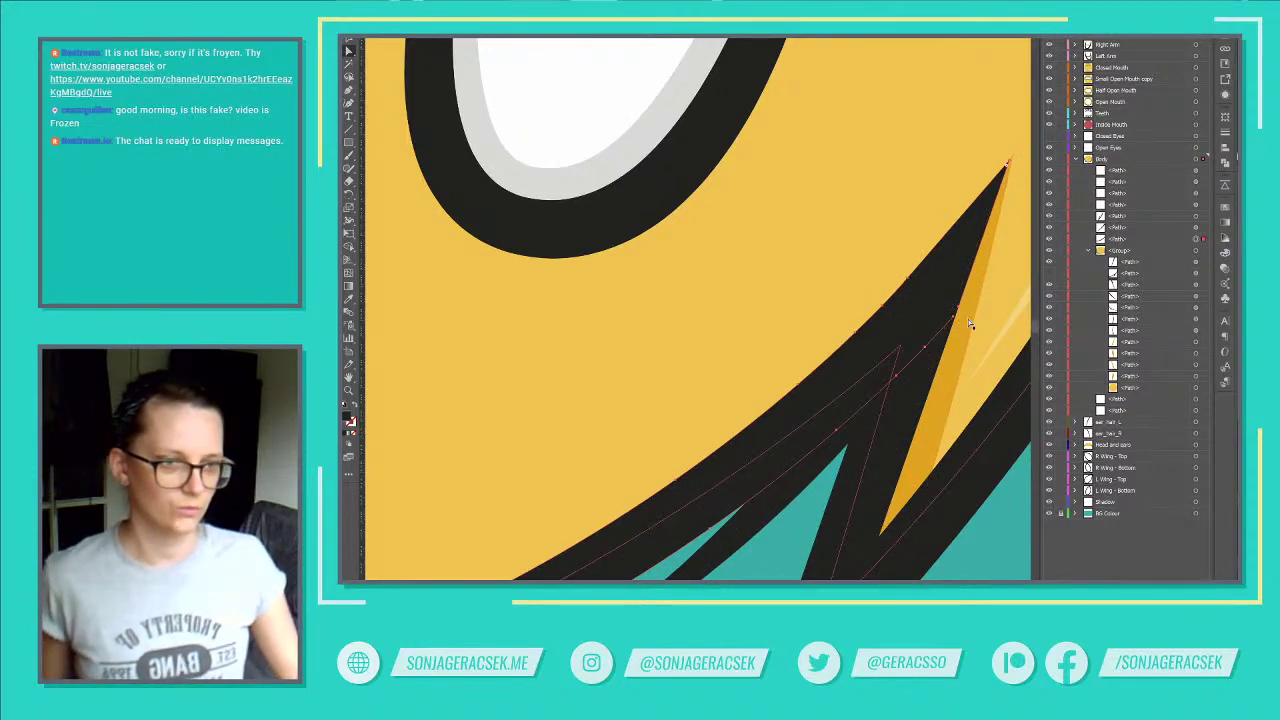
scroll(964, 358, "down", 3)
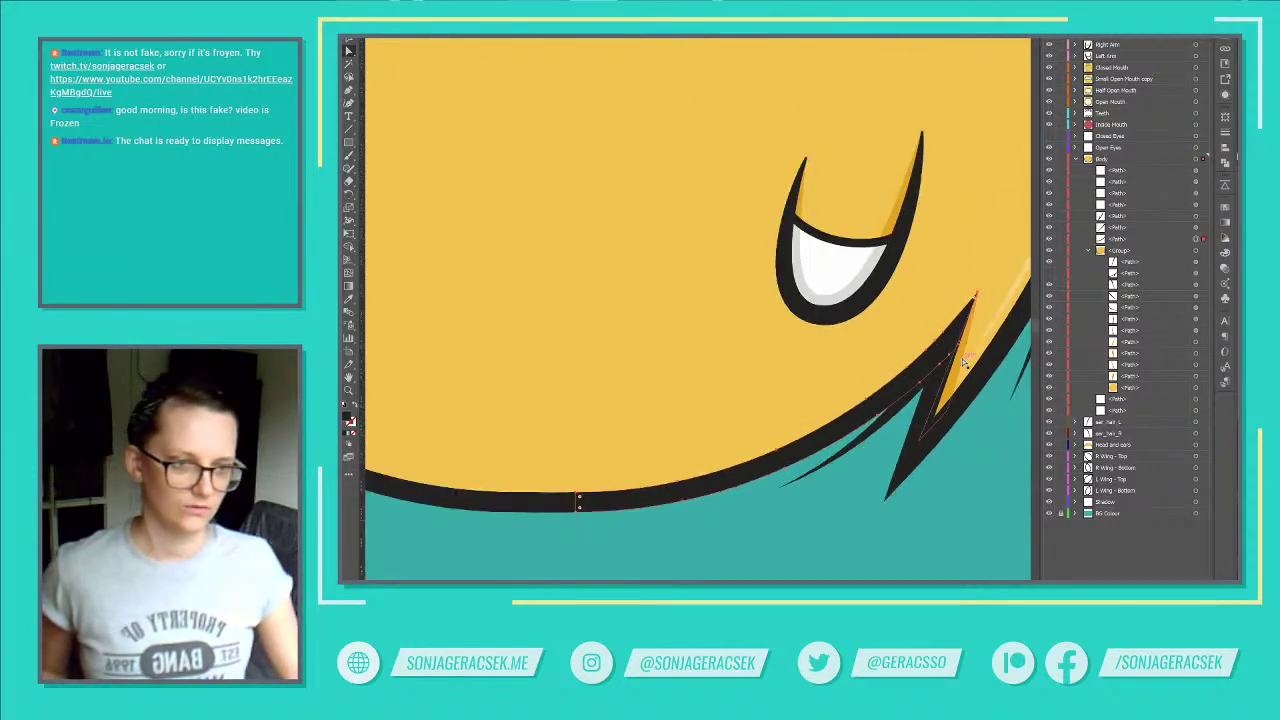
scroll(962, 356, "up", 3)
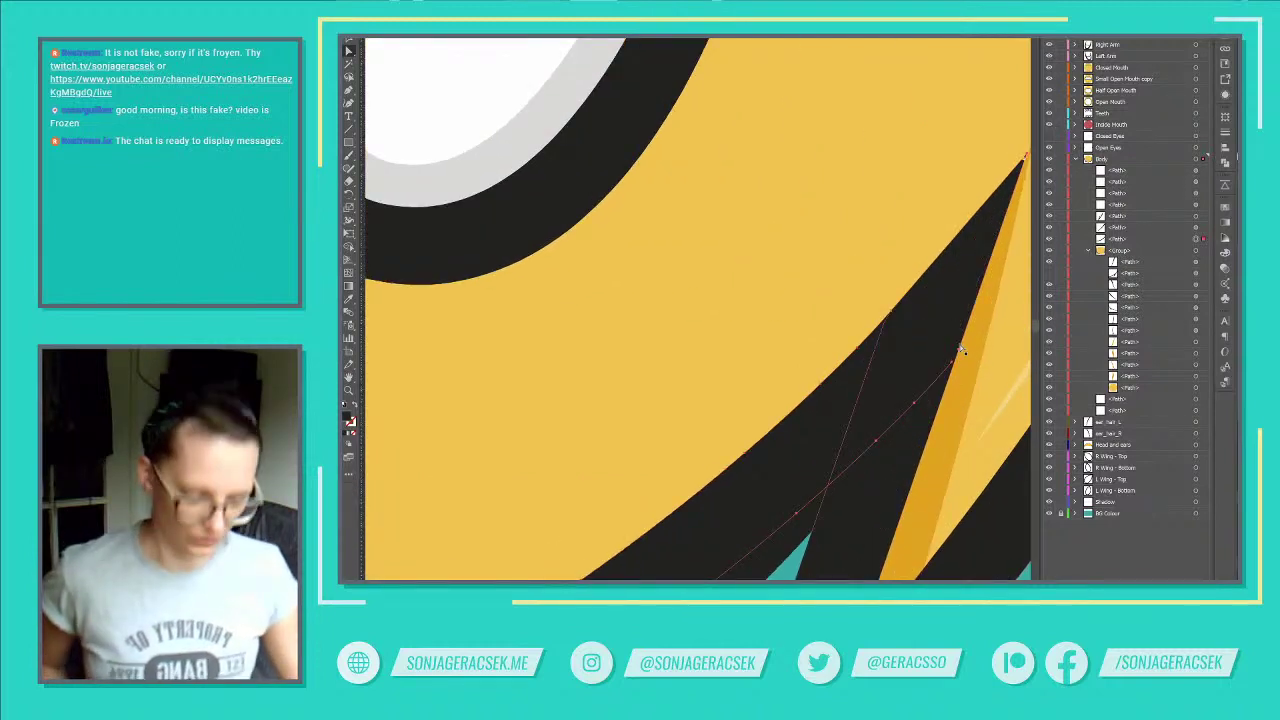
Step: Extend the body curve outline to the tuft's yellow edge with the Pen tool, and move its path above the other hair paths
key("p")
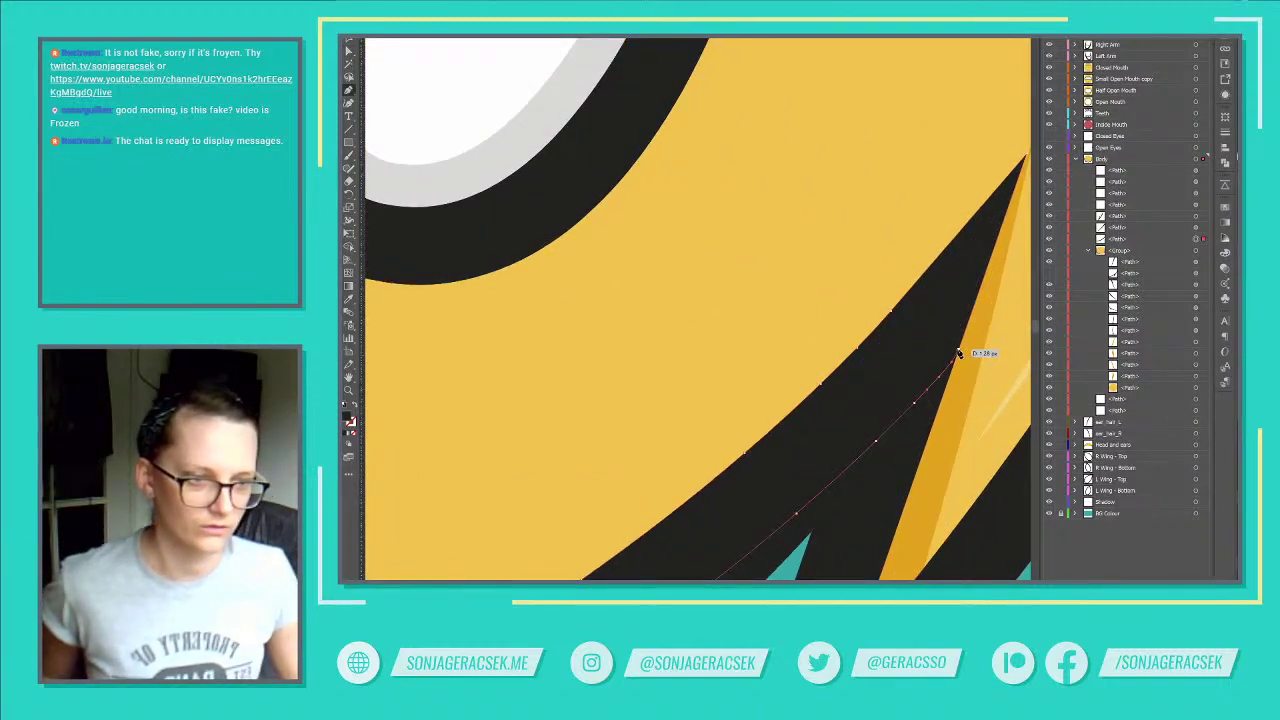
scroll(958, 354, "up", 2)
left_click(925, 200)
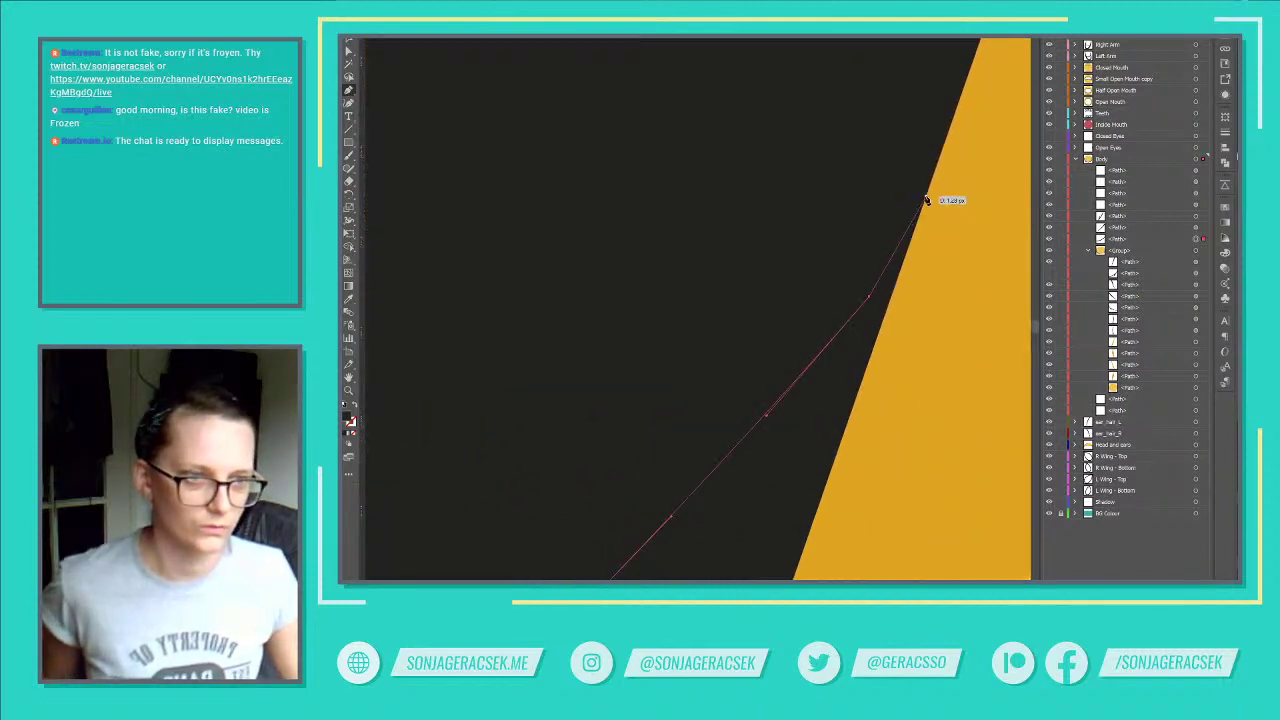
left_click(1115, 215)
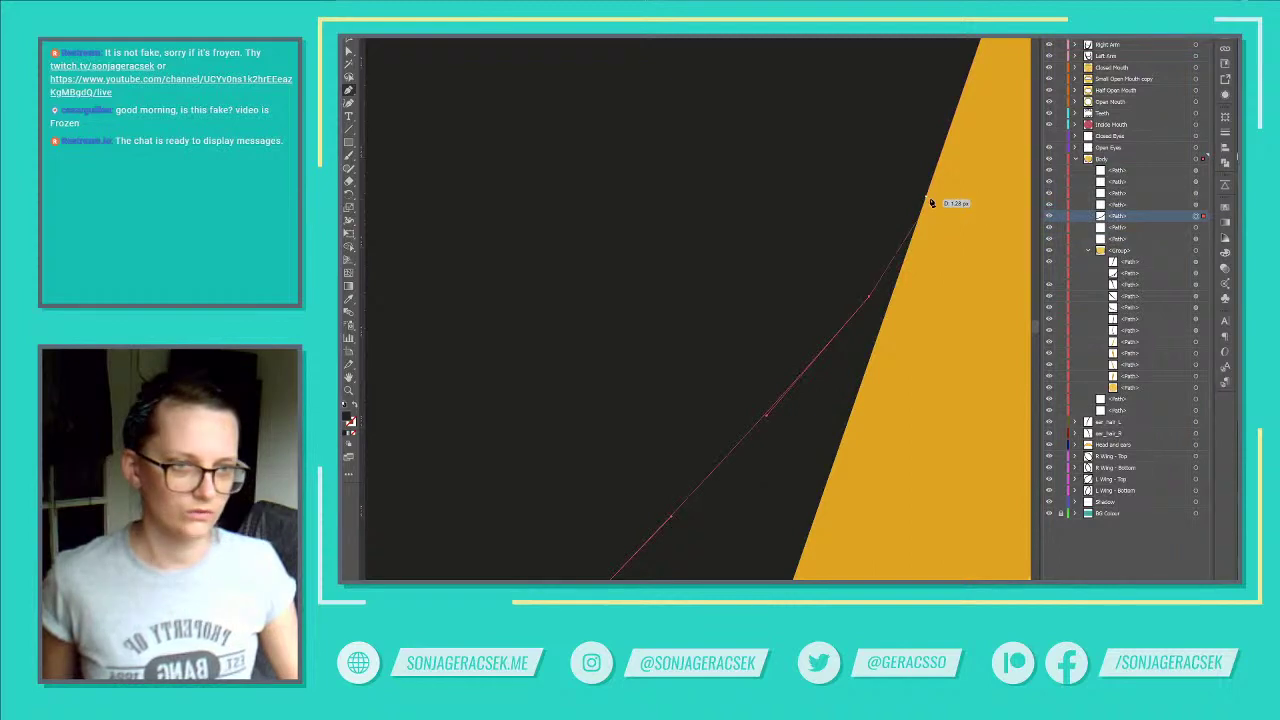
scroll(930, 205, "down", 5)
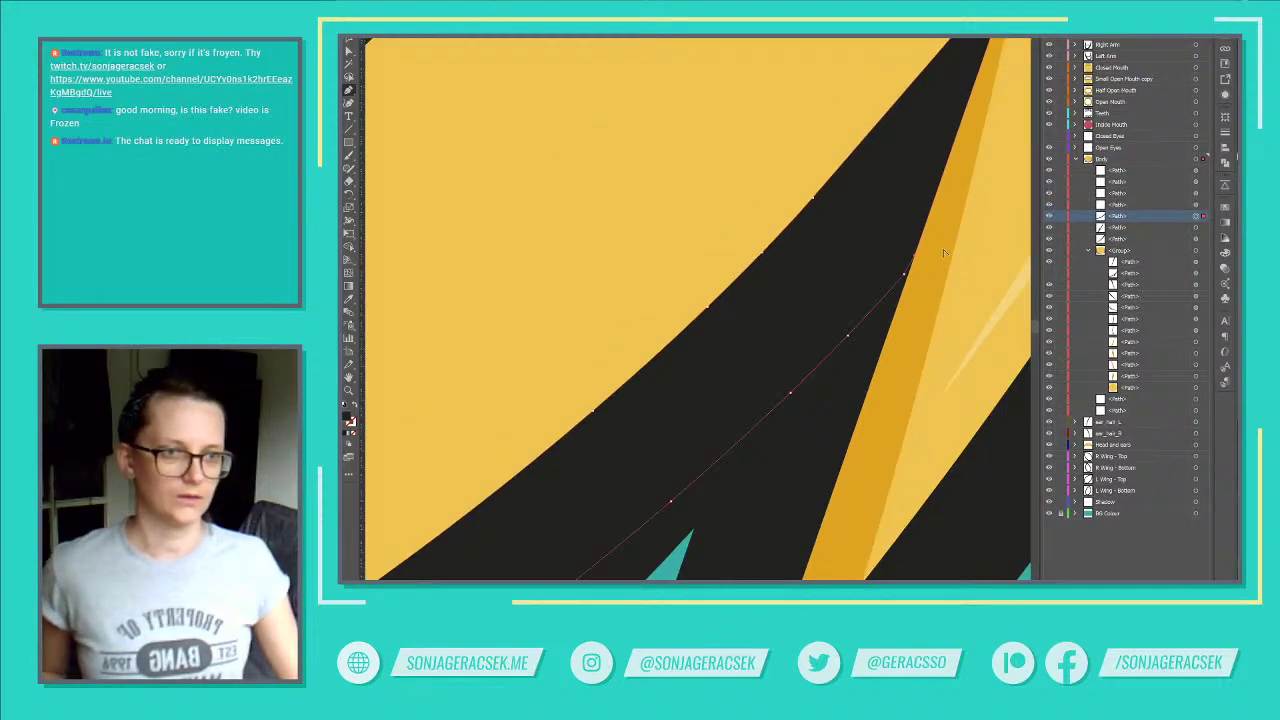
Step: Move the lower-right hair tuft's orange shading path out of the group, directly beneath the tuft's outline path
scroll(956, 380, "down", 2)
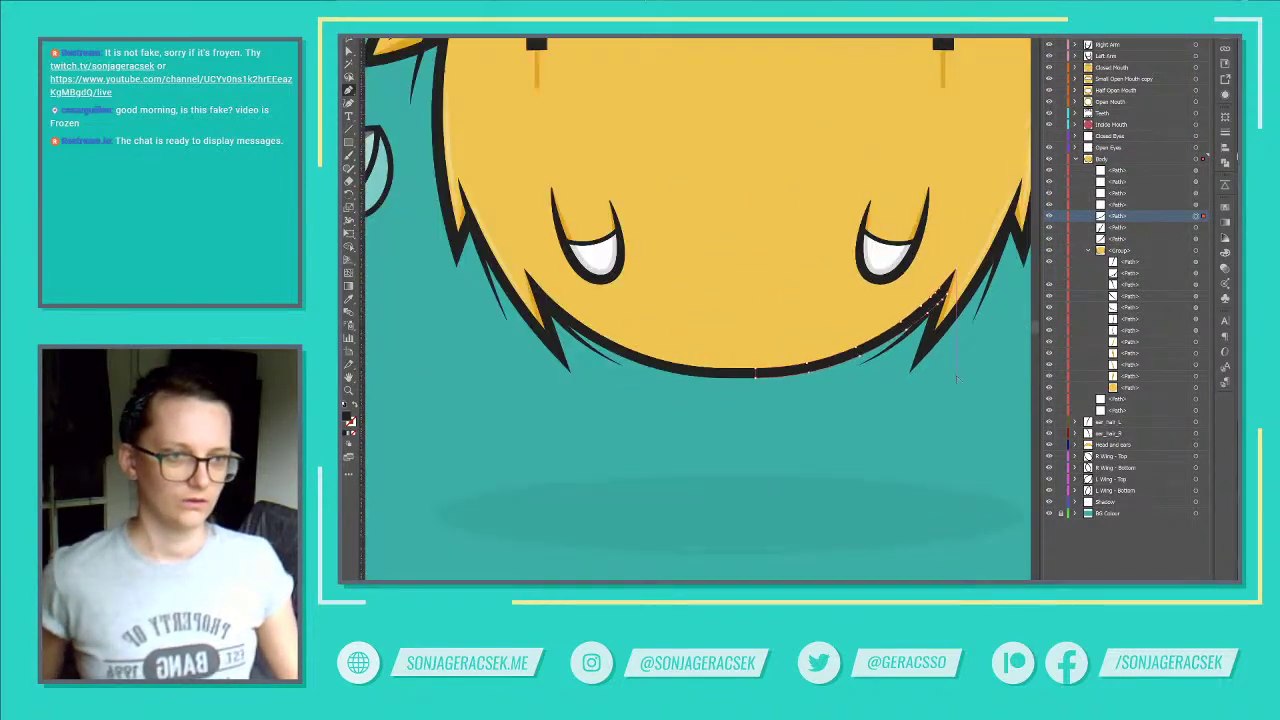
left_click(1196, 228)
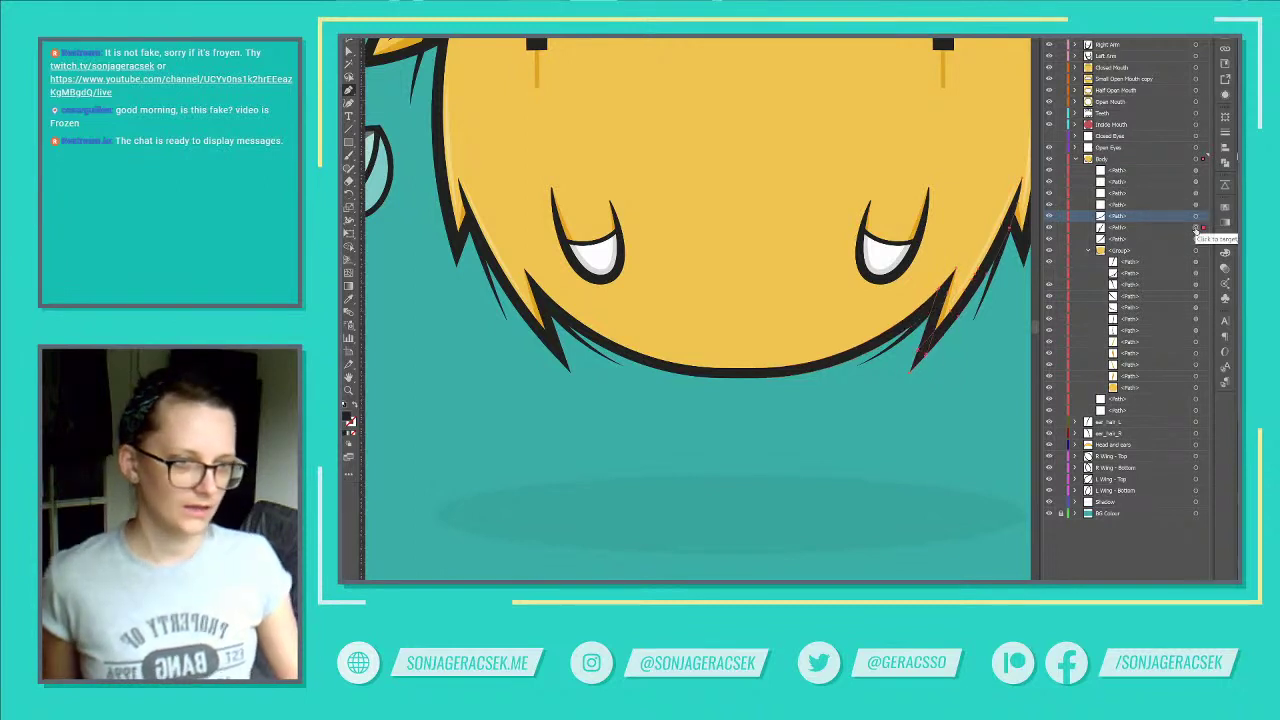
key("a")
left_click(946, 308)
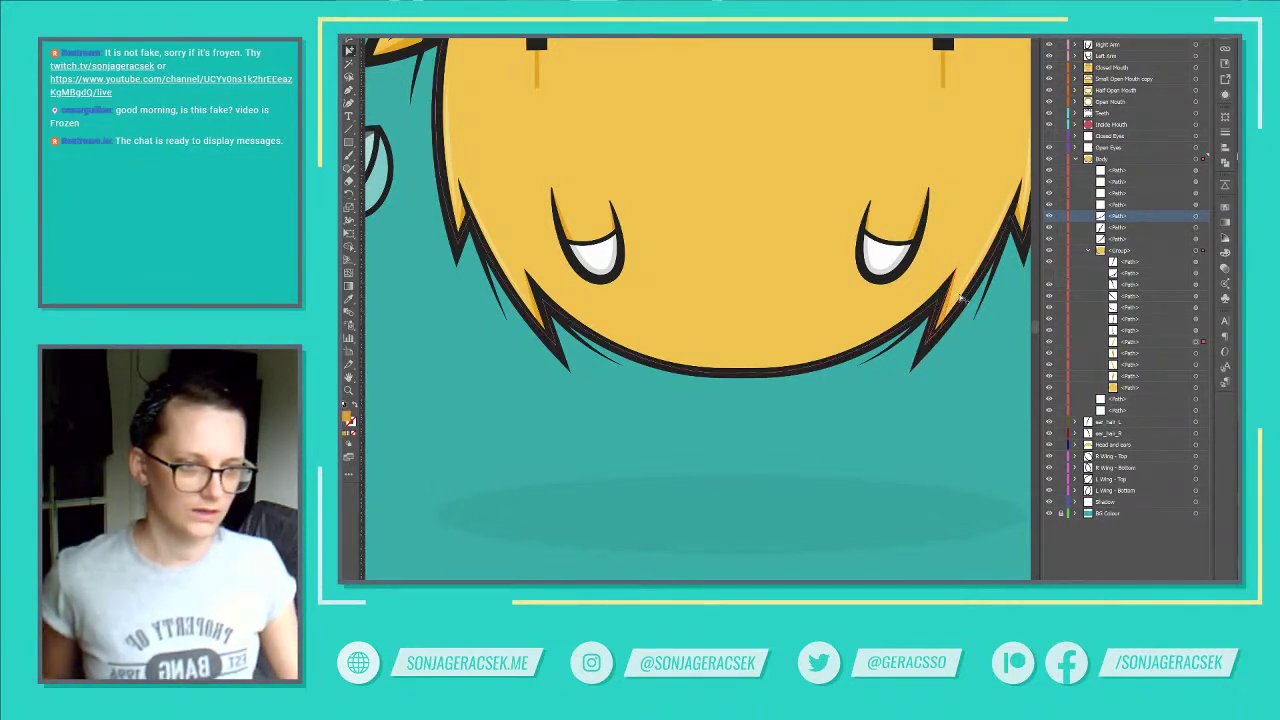
left_click(958, 293, "shift")
left_click_drag(1141, 343, 1145, 232)
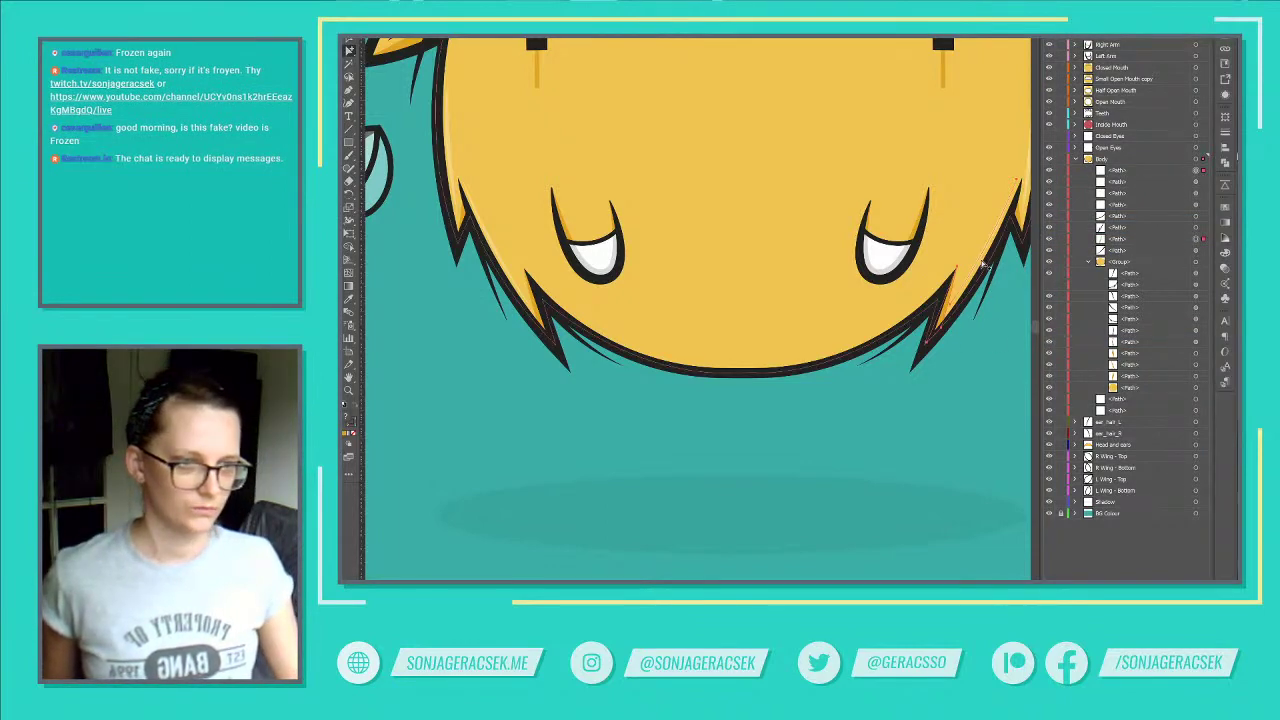
Step: Move the tuft's outer outline path down beside its other pieces, and group it with the tuft outline and shading
left_click_drag(1122, 172, 1122, 222)
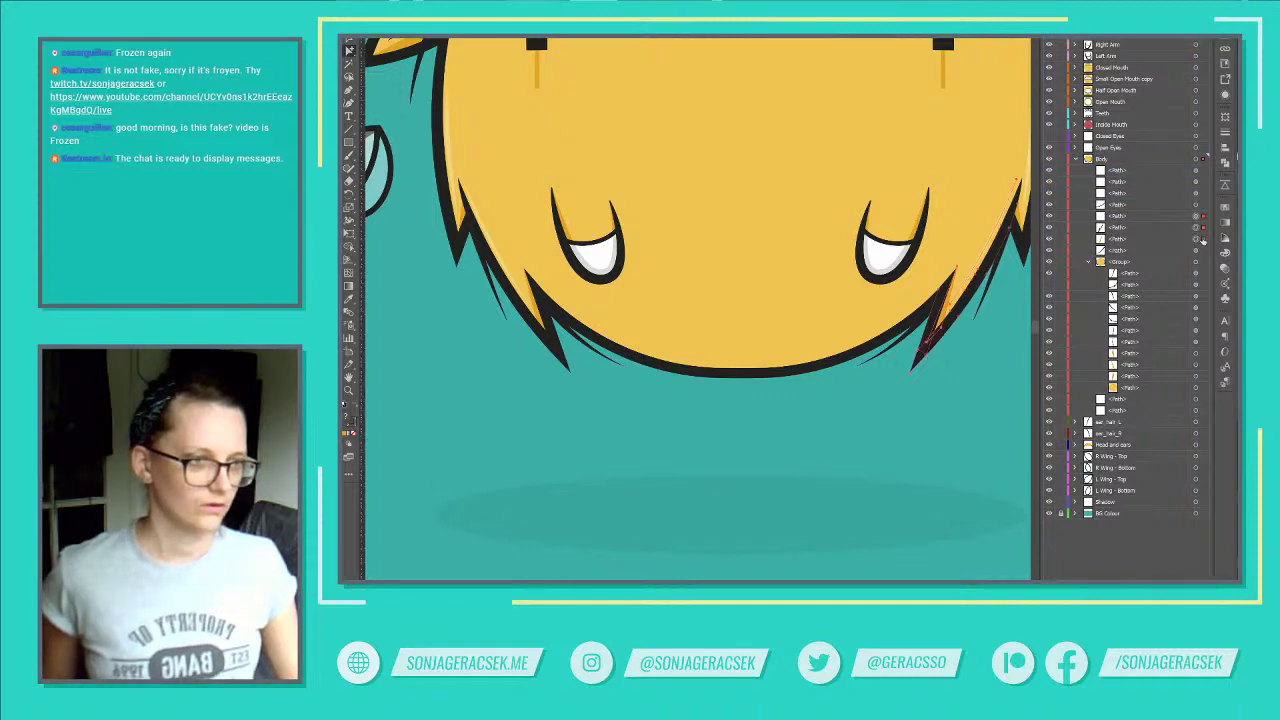
left_click(1196, 228)
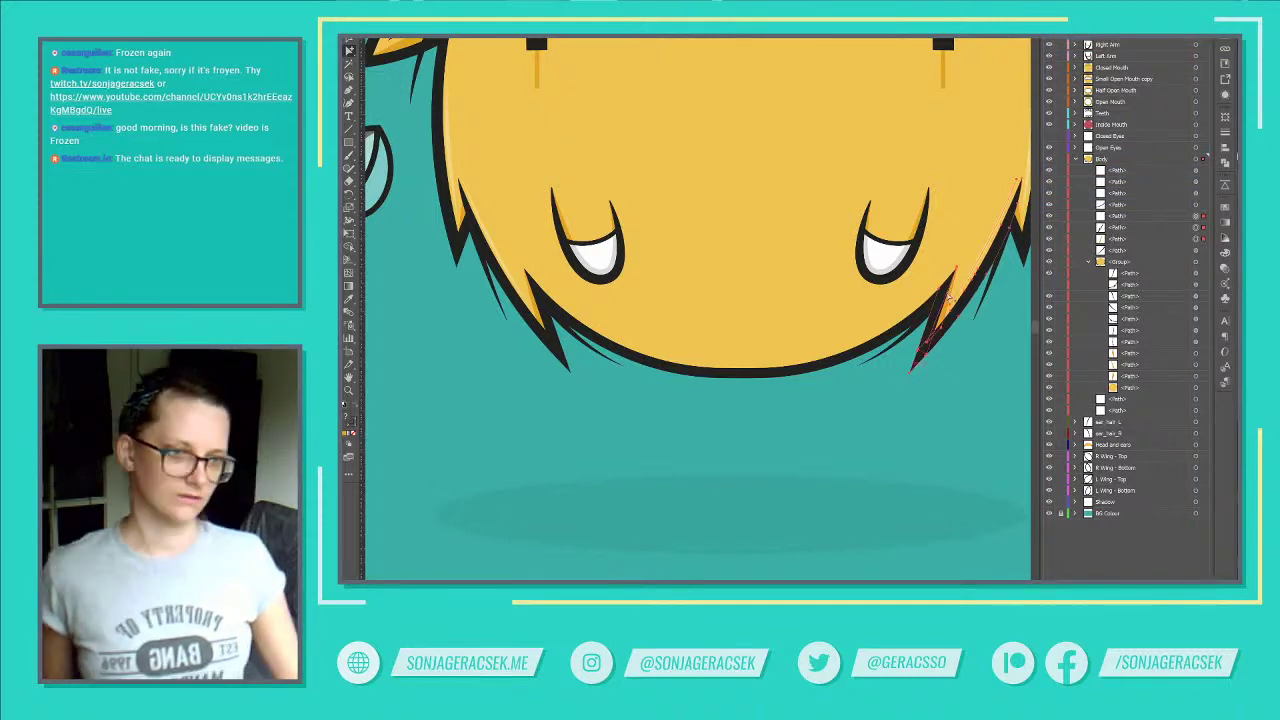
key("ctrl+g")
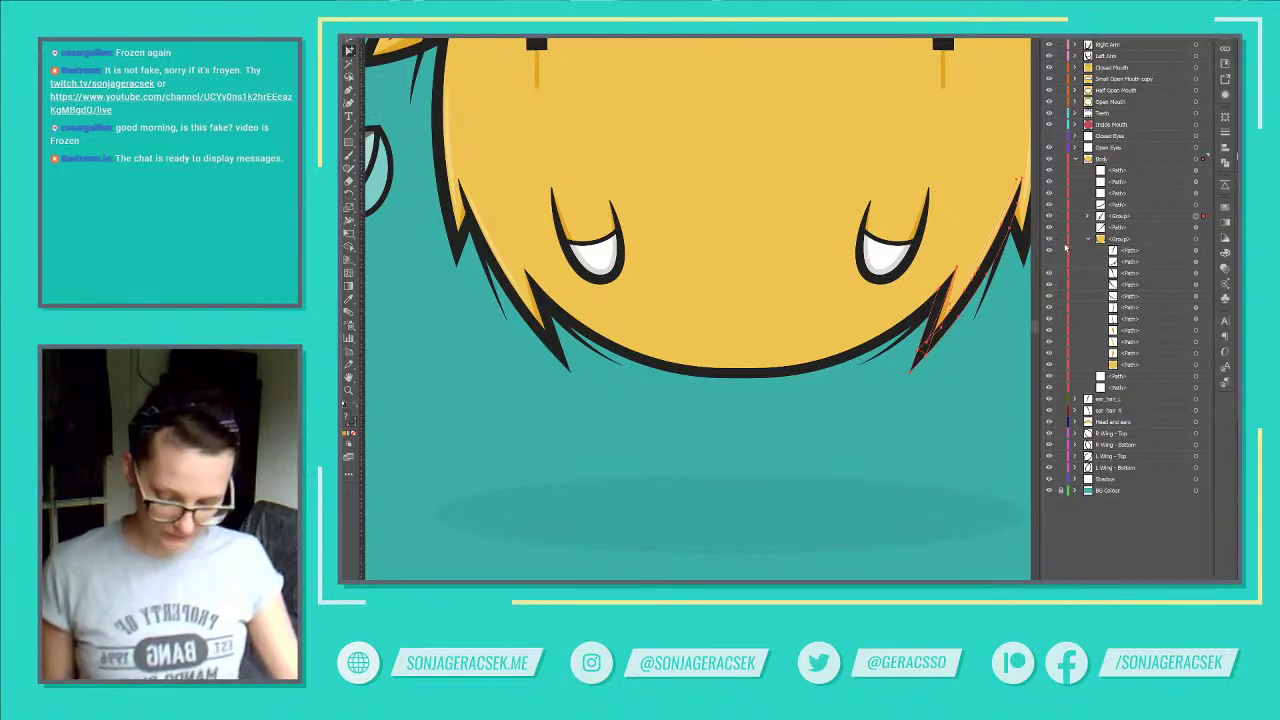
Step: Test-rotate the lower-right hair tuft group outward with the Rotate tool, and undo the rotation
key("r")
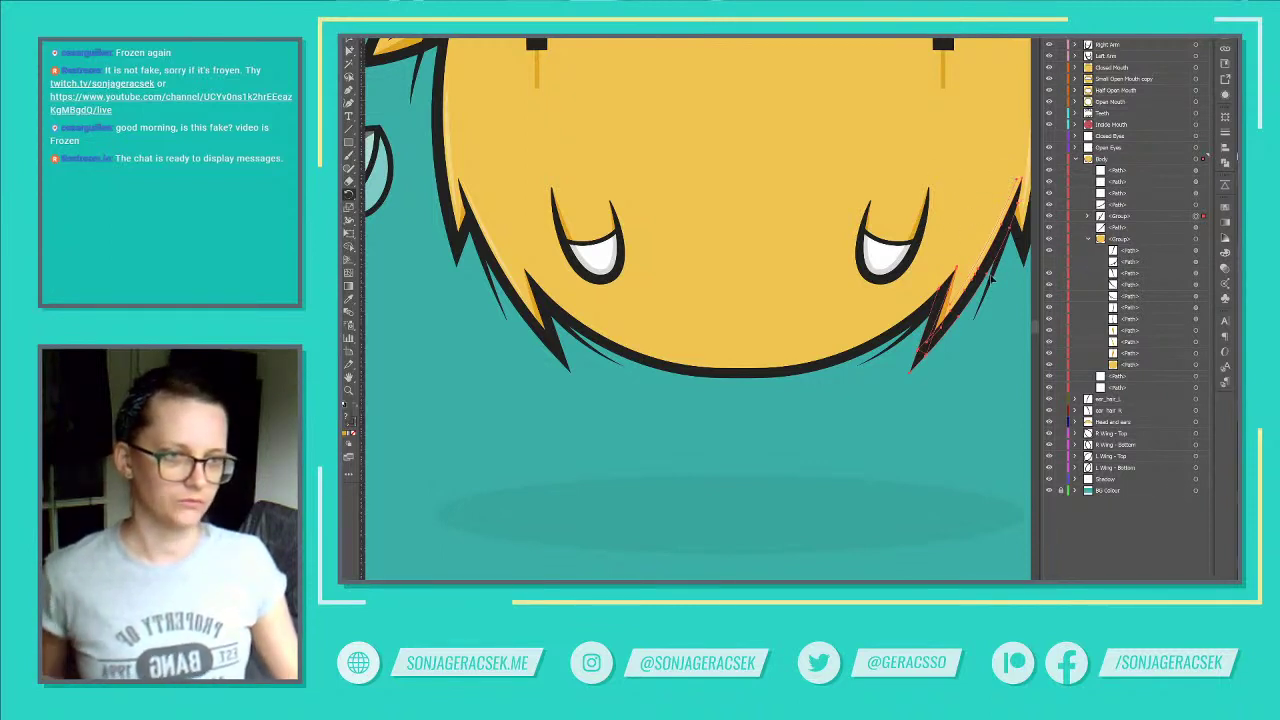
scroll(990, 298, "down", 2)
scroll(978, 348, "down", 2)
left_click_drag(888, 444, 923, 441)
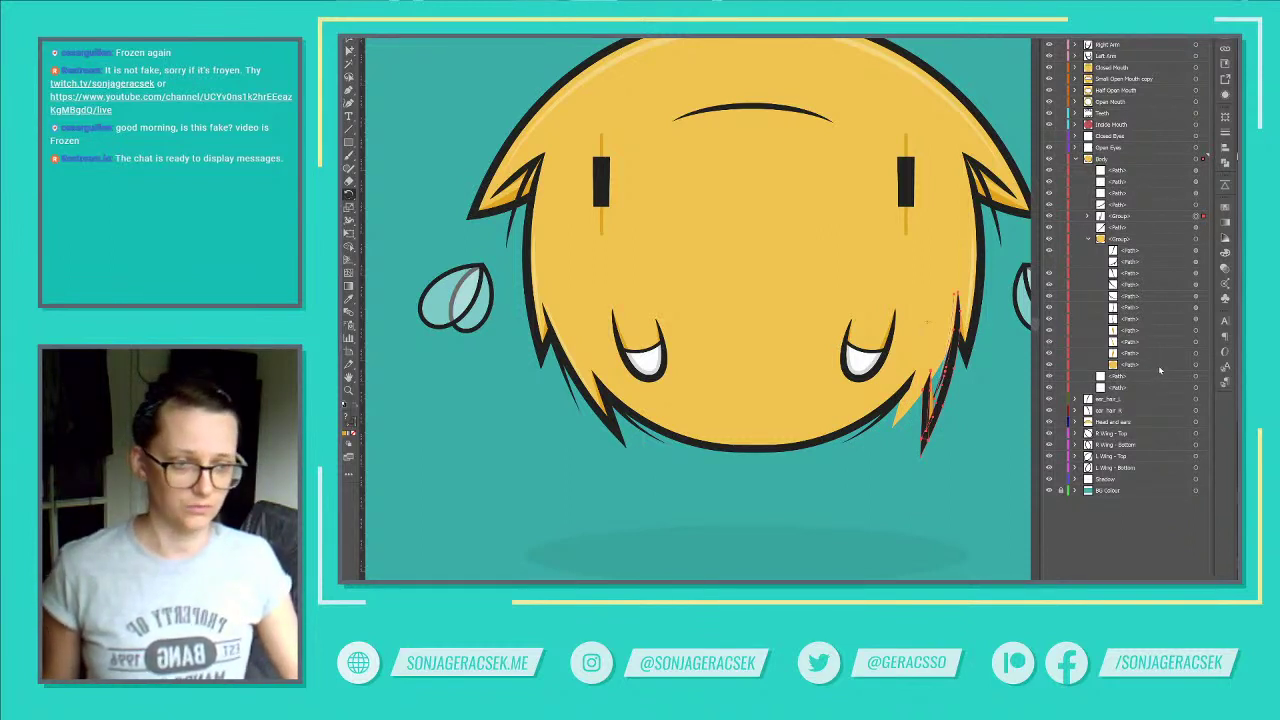
key("ctrl+z")
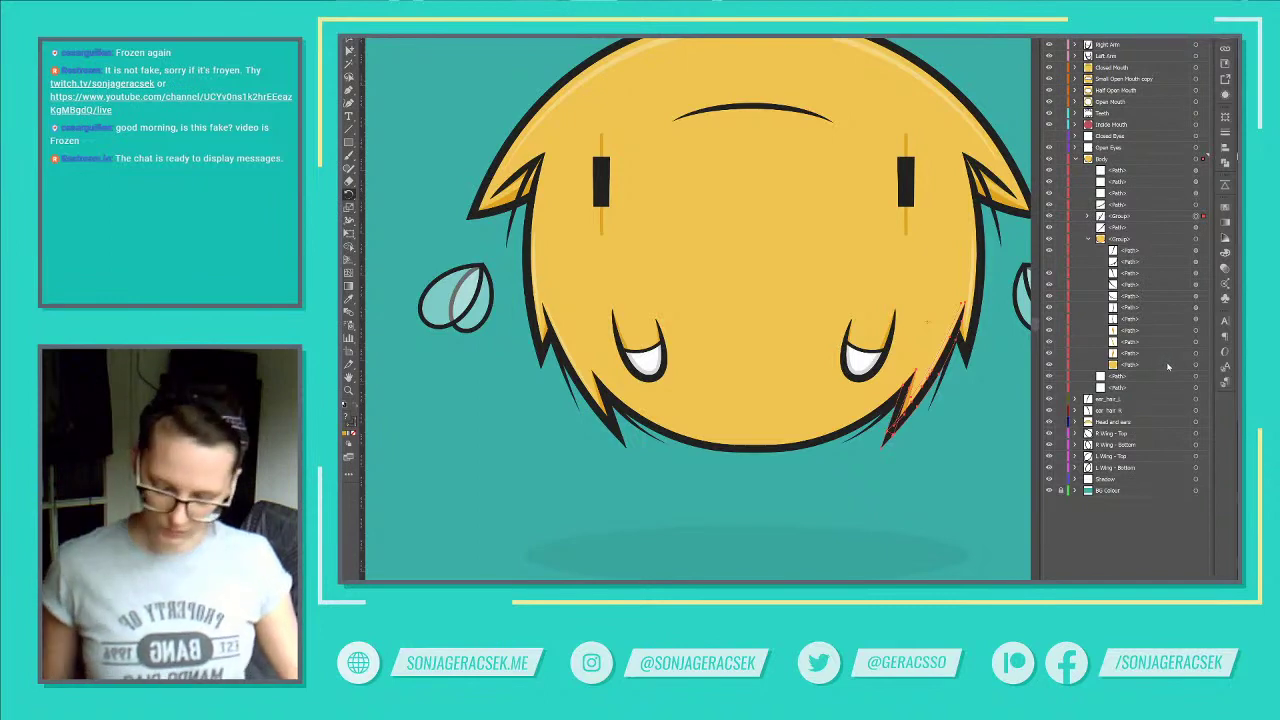
Step: Copy the lower-right tuft's portion of the yellow body fill and paste it in place as a separate path
left_click(1195, 366)
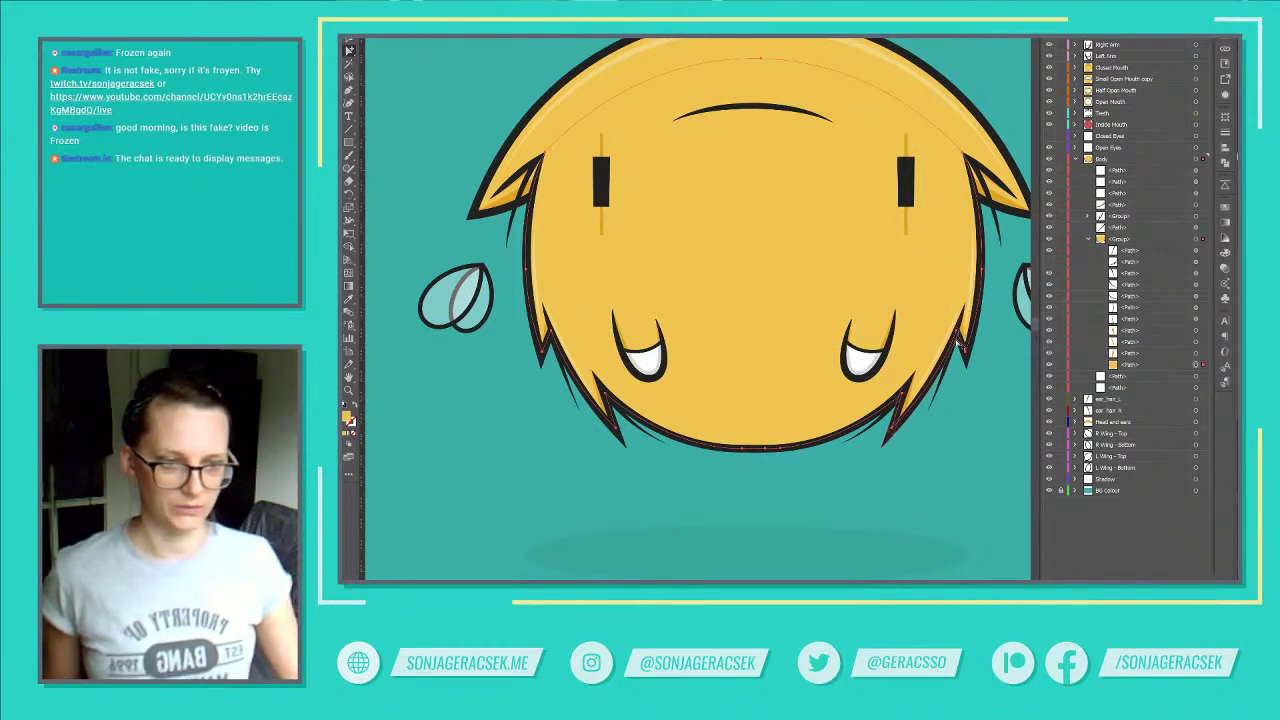
left_click(896, 431)
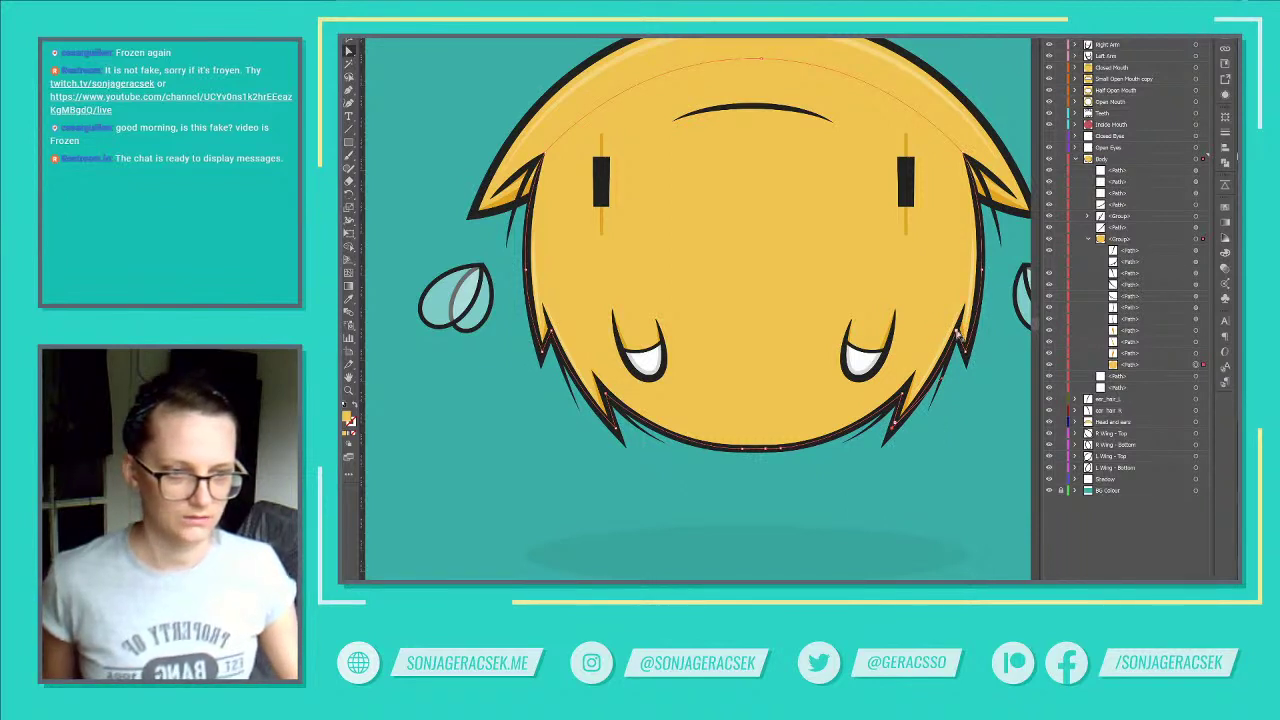
key("v")
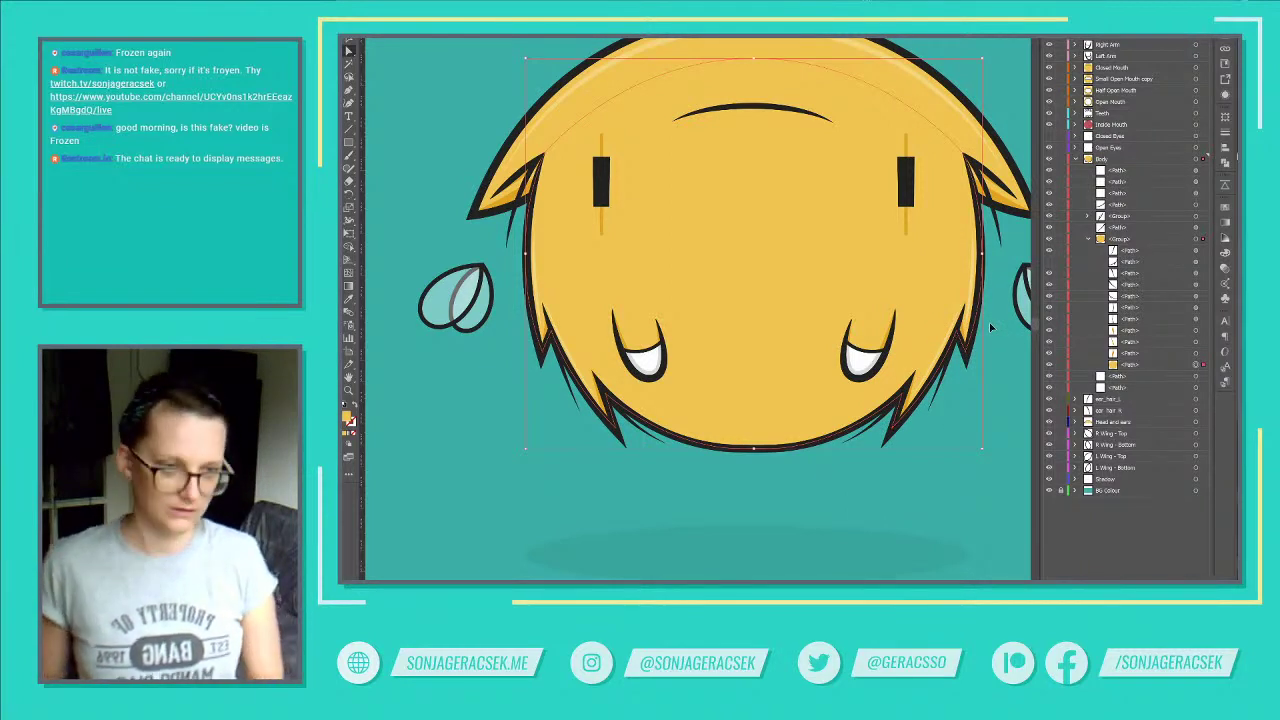
key("ctrl+shift+v")
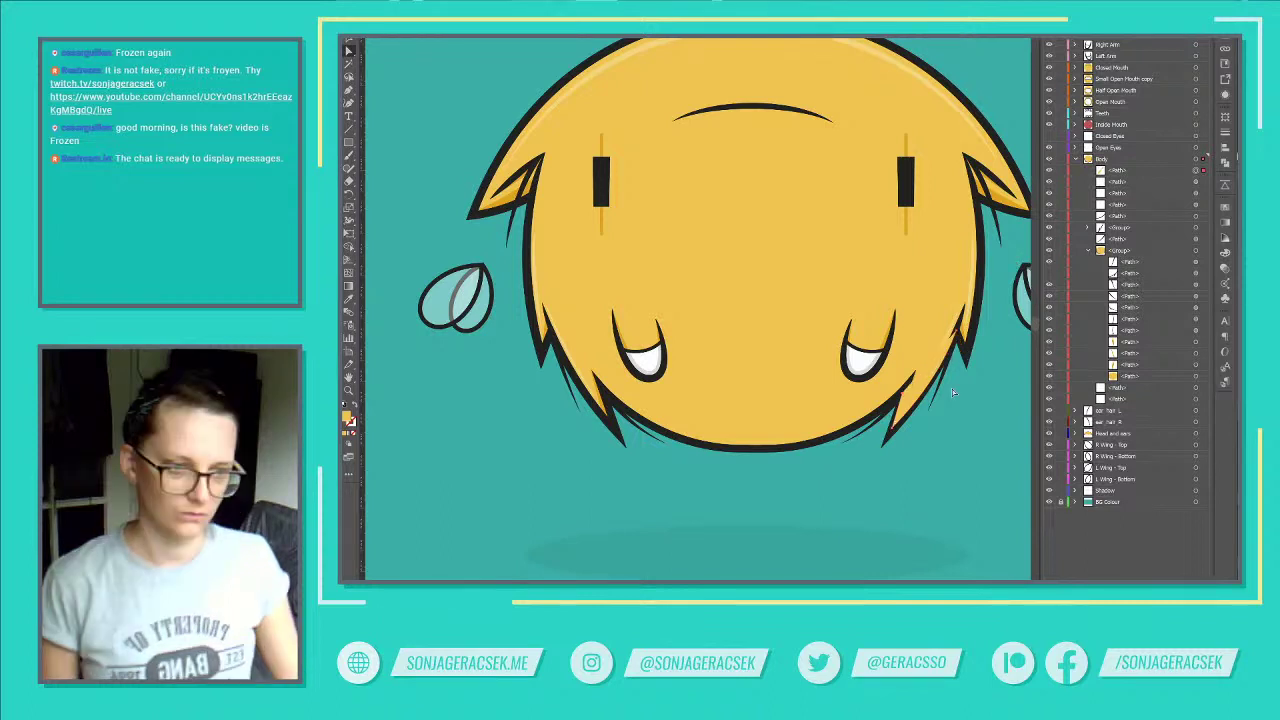
Step: Extend the copied yellow tuft fill into the body with a rounded top using the Pen tool, and adjust its curve point
key("p")
left_click(903, 391)
left_click_drag(914, 329, 944, 308)
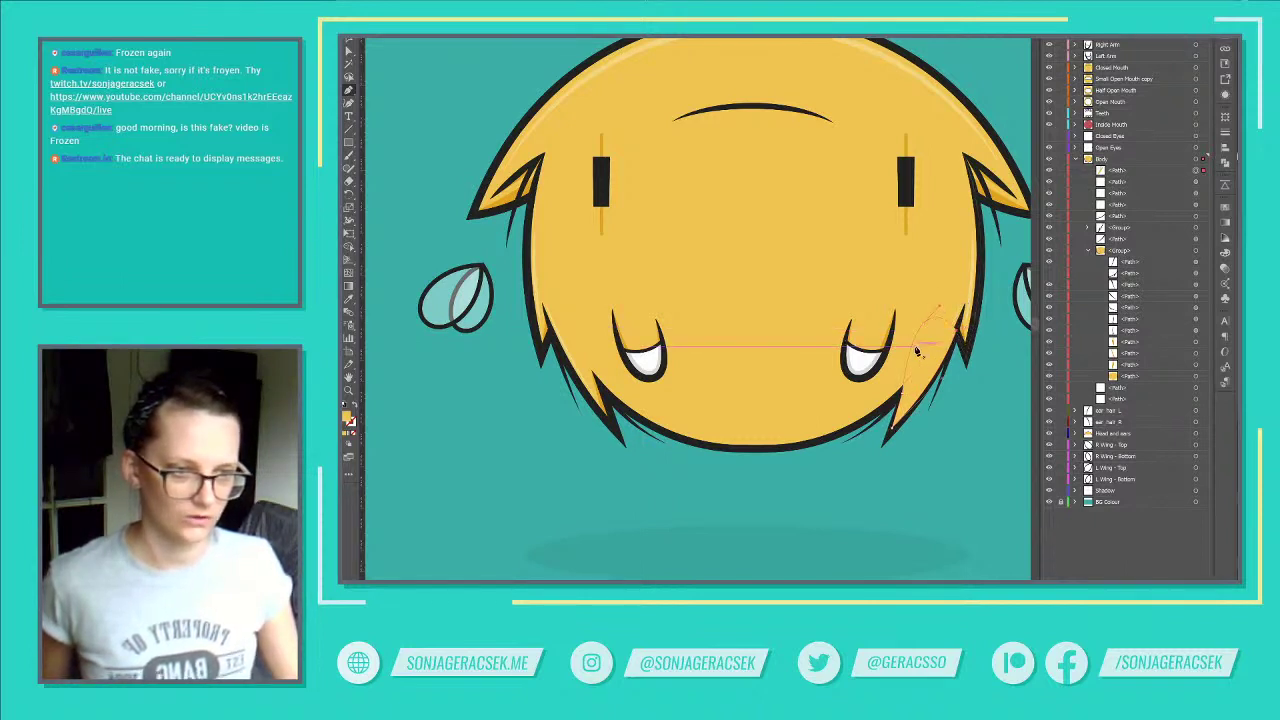
key("v")
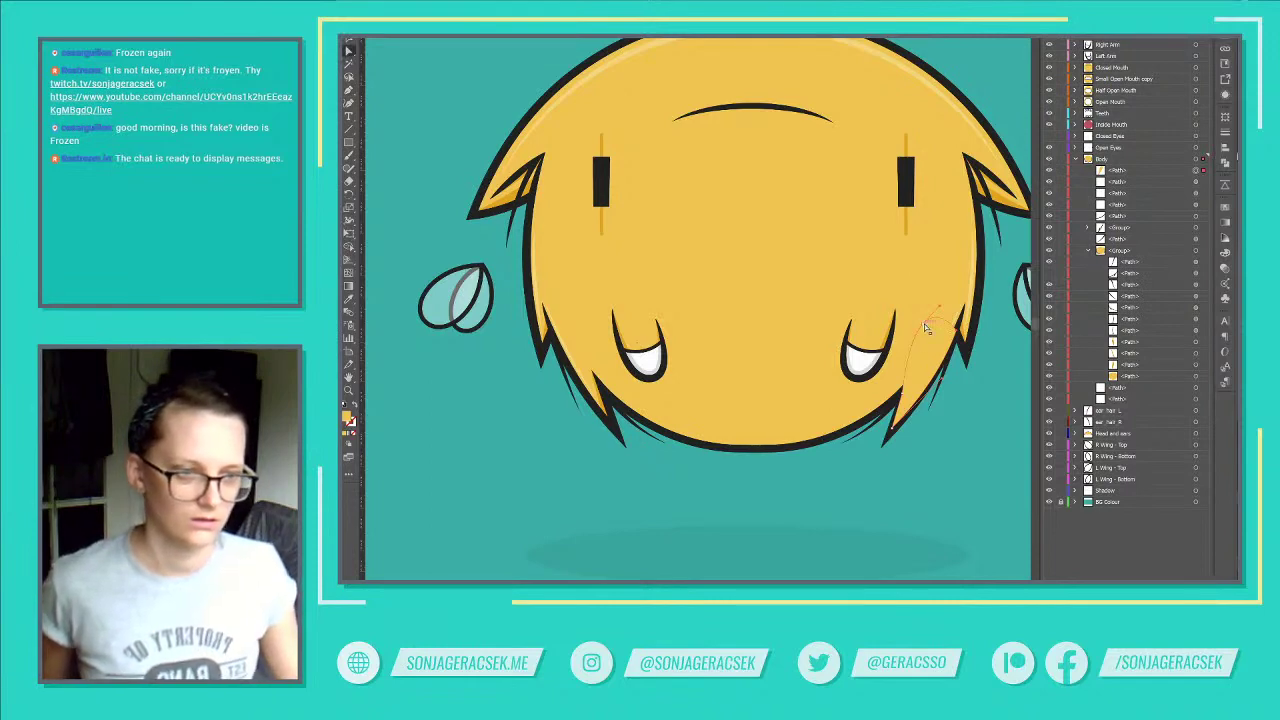
mouse_move(926, 328)
left_mouse_down()
mouse_move(948, 318)
mouse_move(936, 320)
left_mouse_up()
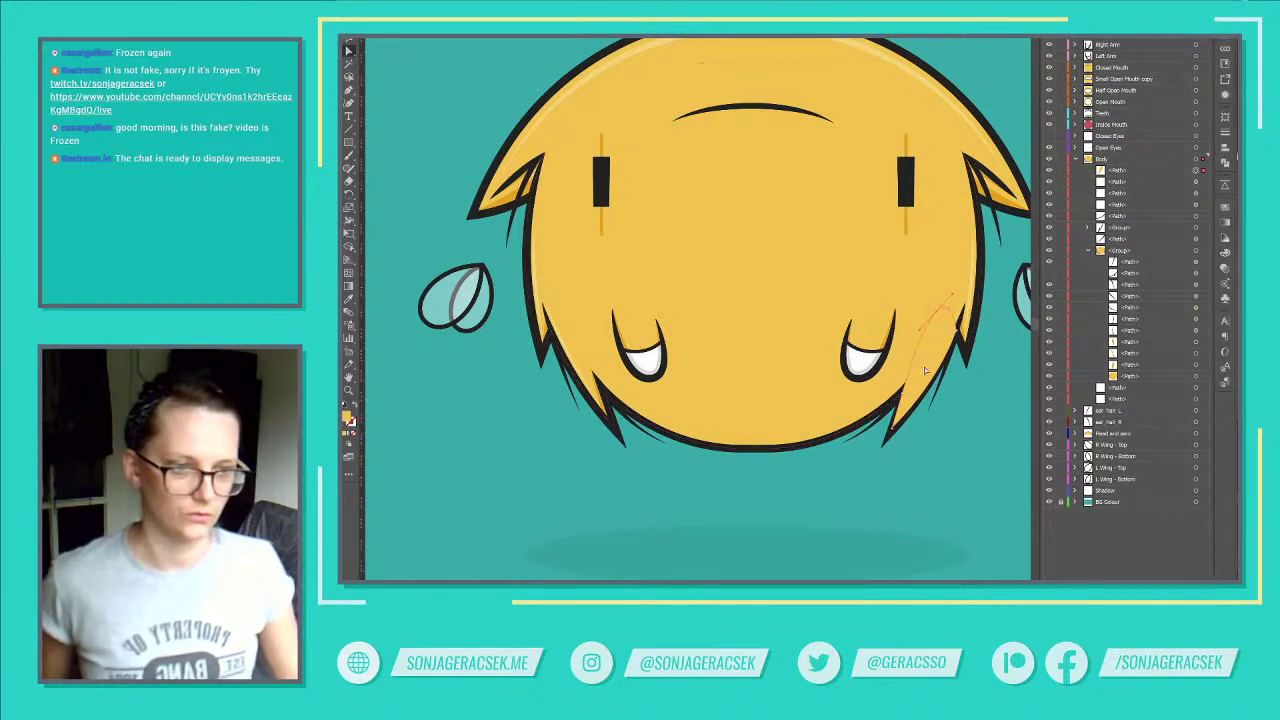
Step: Move the yellow tuft fill behind the tuft's other pieces and into the hair tuft group
left_click_drag(1115, 172, 1113, 236)
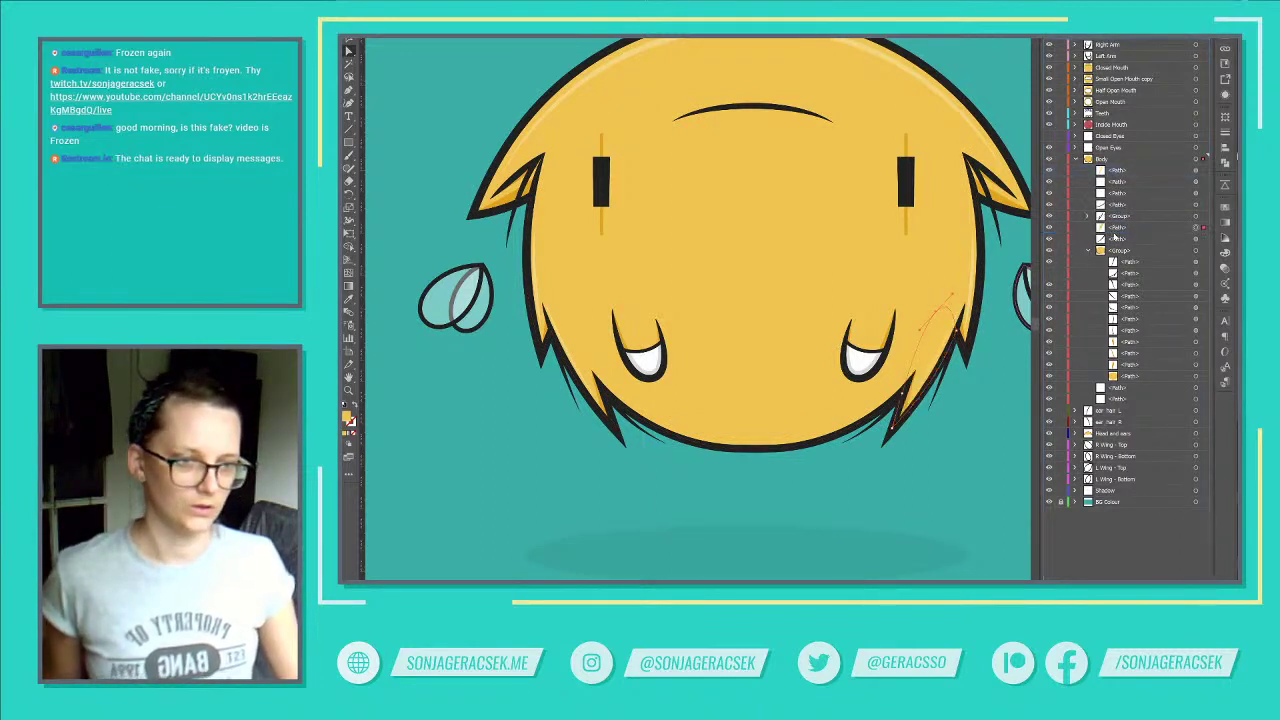
left_click(1088, 216)
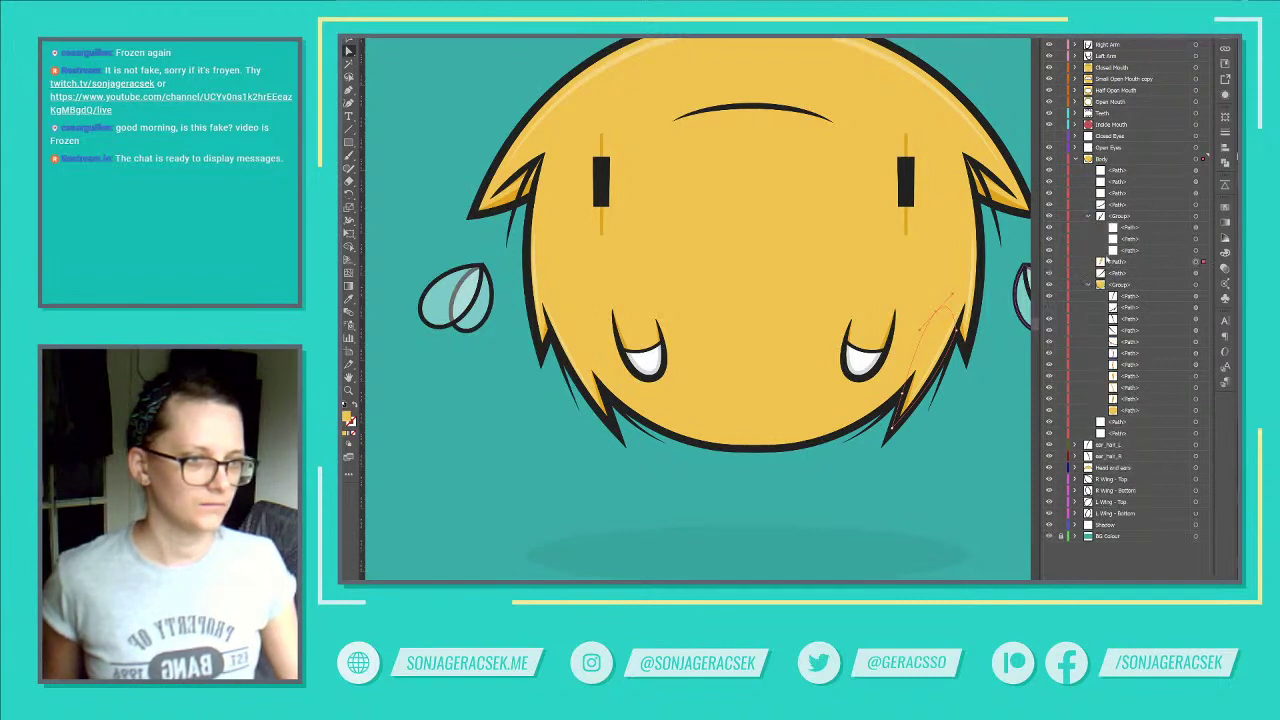
left_click(1117, 261)
left_click(1088, 216)
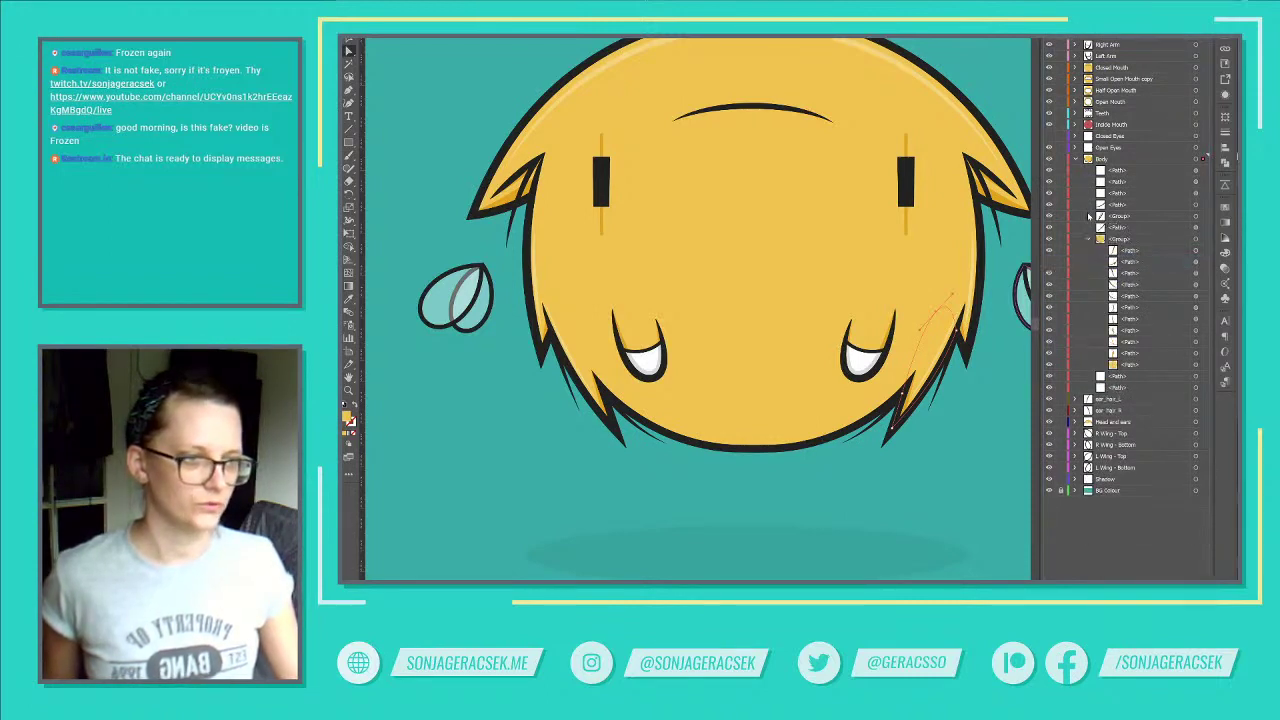
left_click(1196, 216)
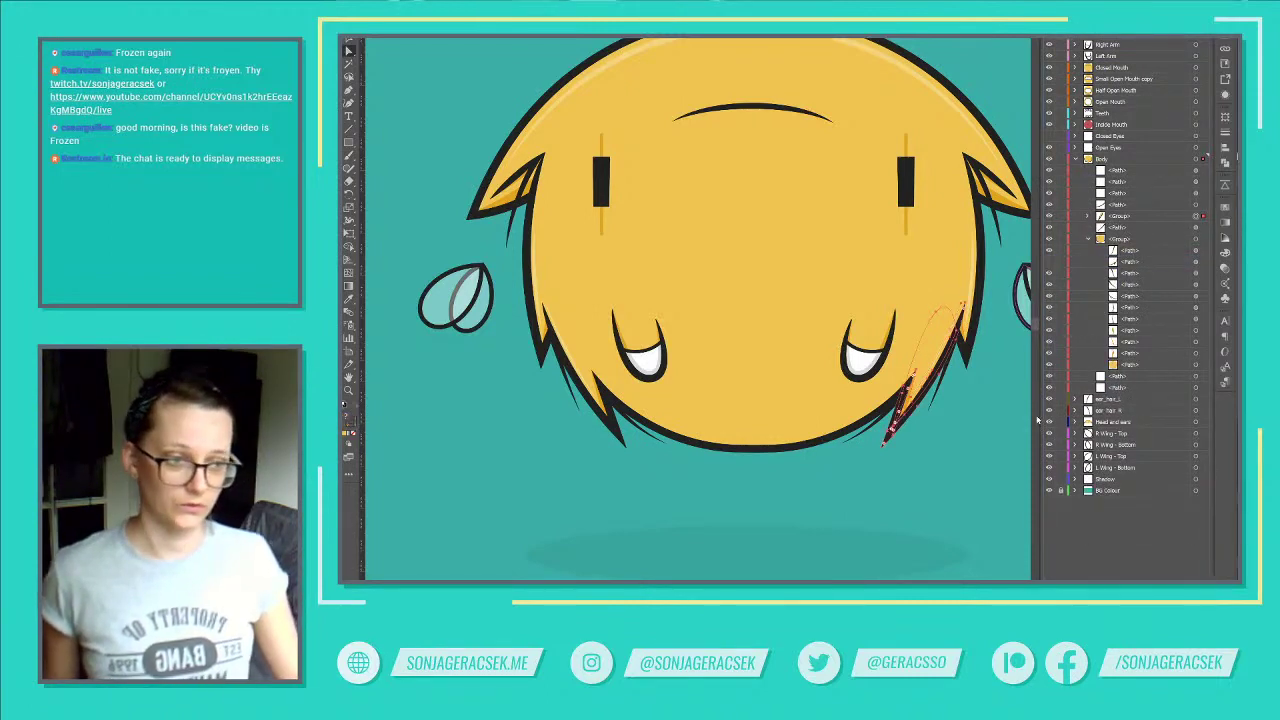
Step: Hide the tuft group, delete the tuft's tip anchor point from the yellow body fill with the Pen tool, and show the group again
left_click(1196, 364)
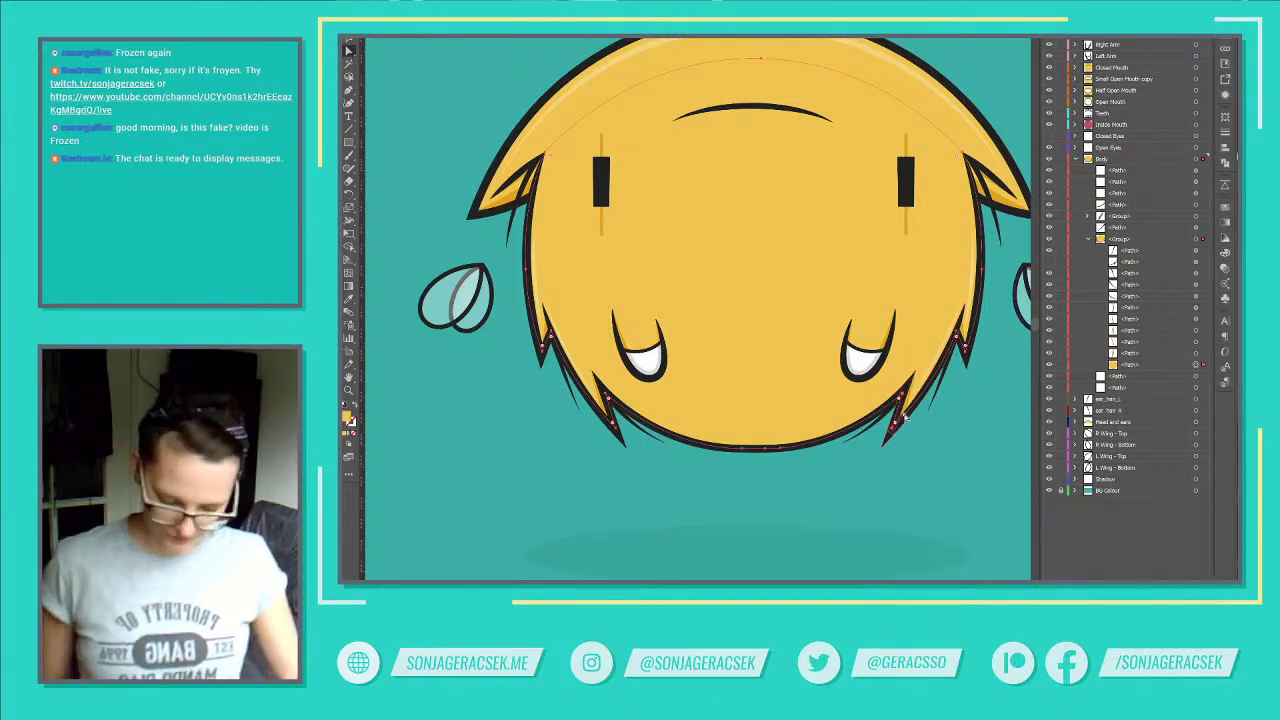
key("p")
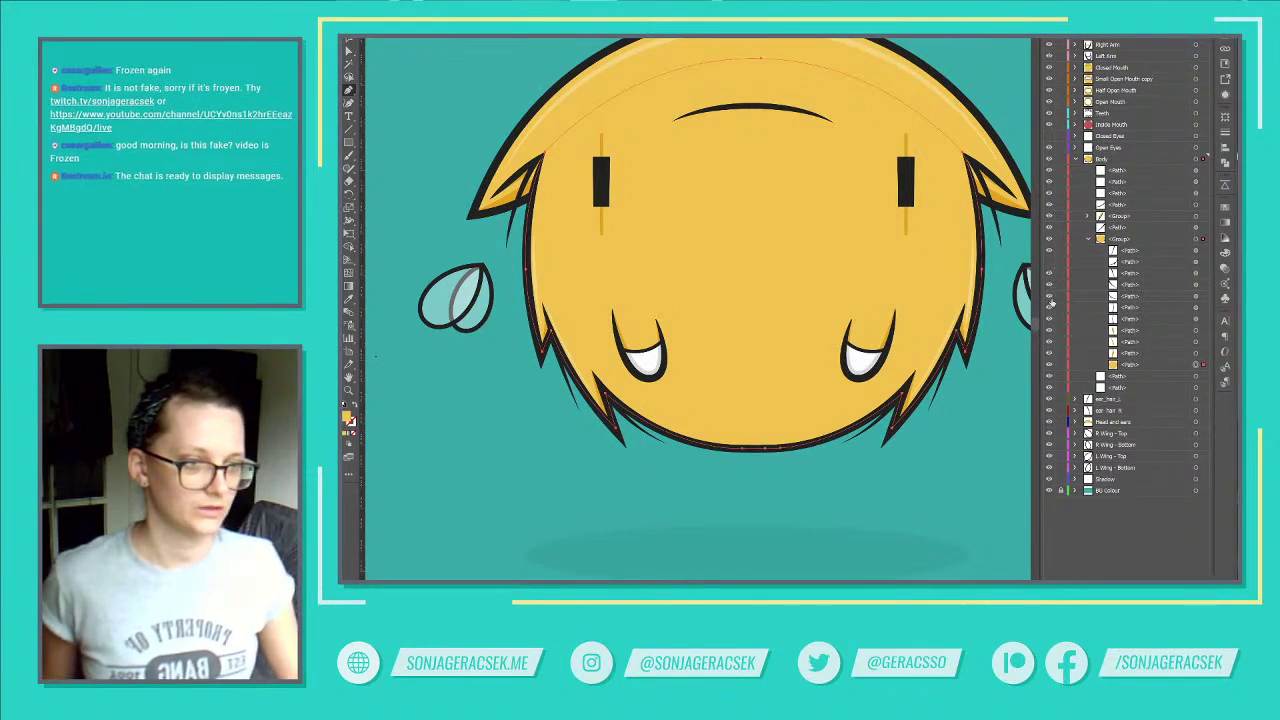
left_click(1048, 220)
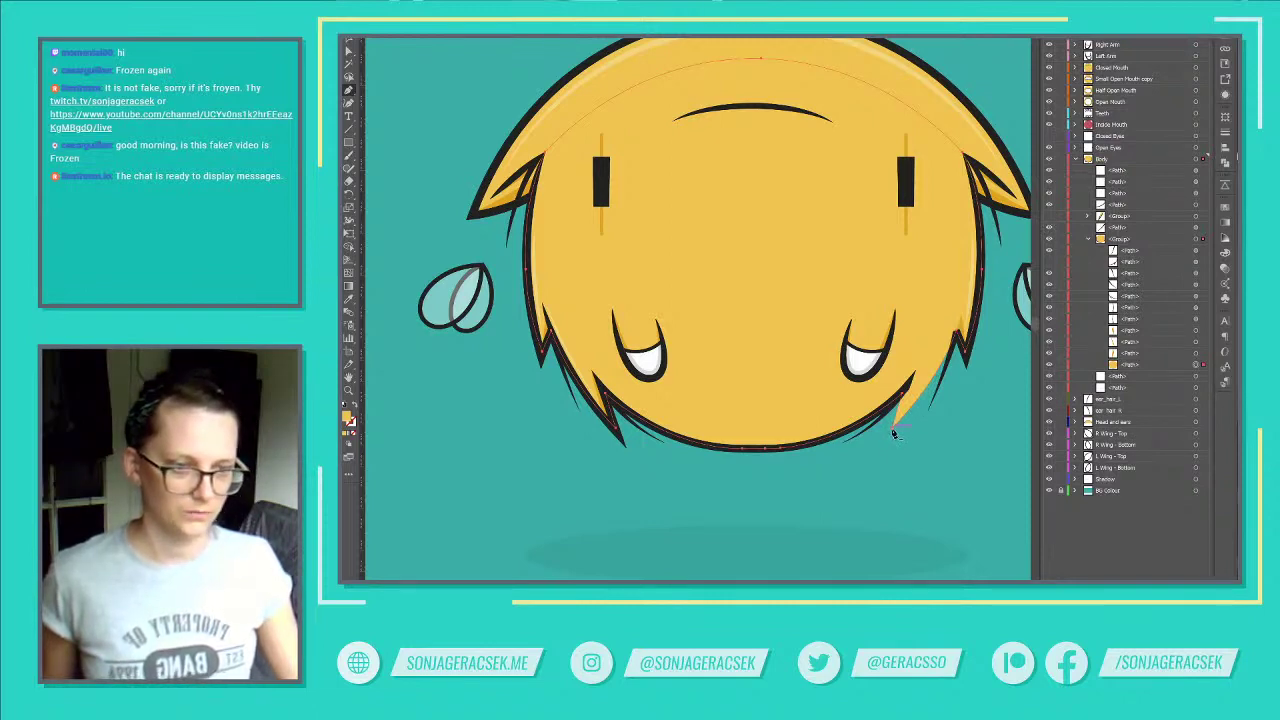
left_click(895, 432)
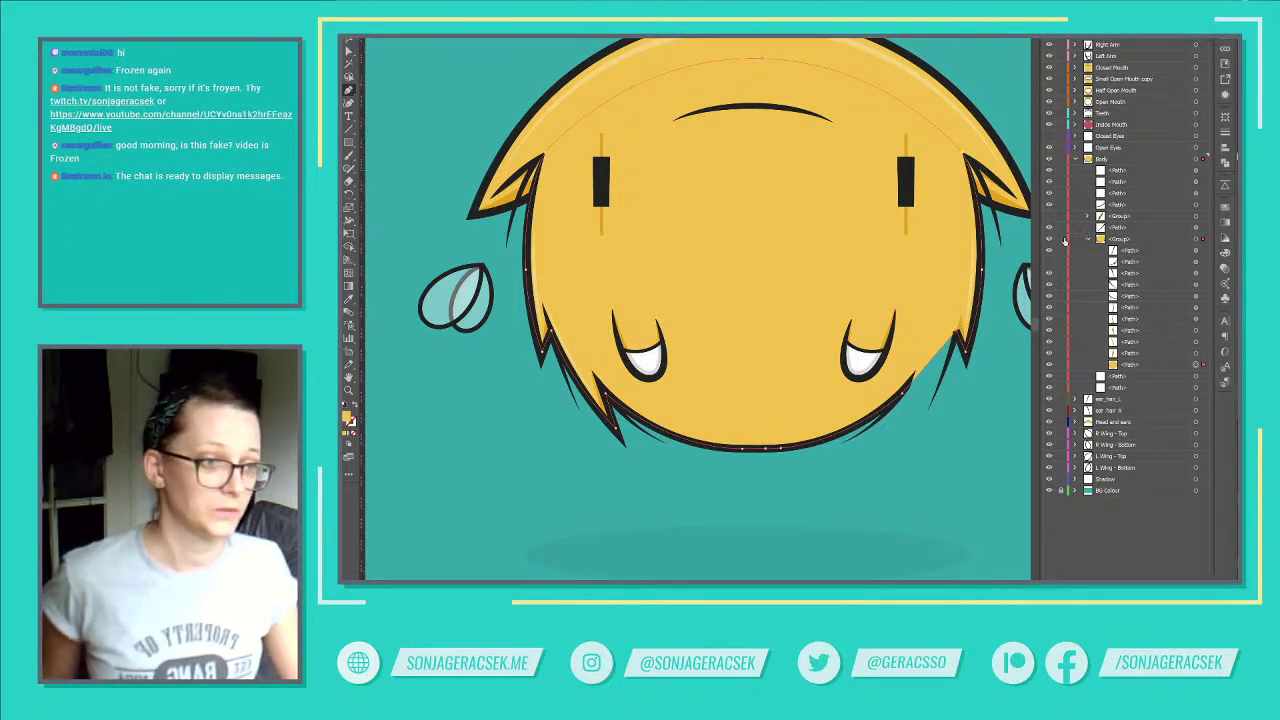
left_click(1048, 218)
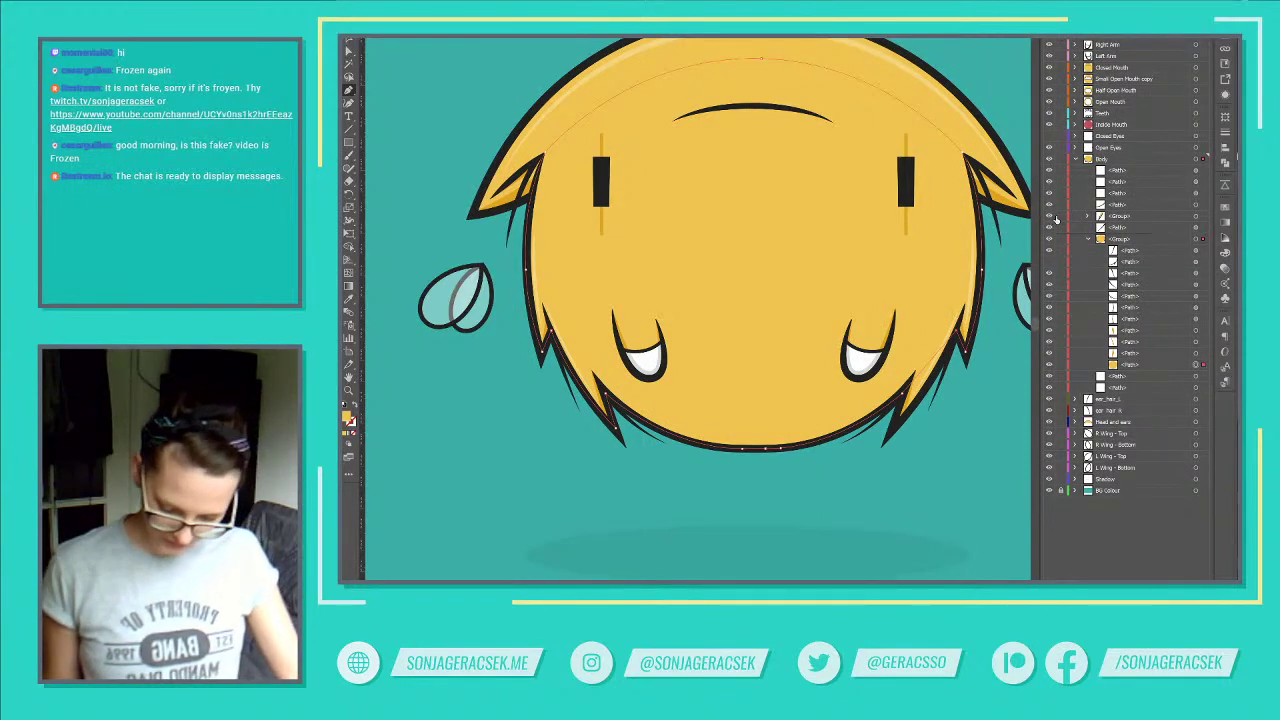
Step: Test-rotate the completed hair tuft group outward twice from different starting points, undoing each rotation
key("r")
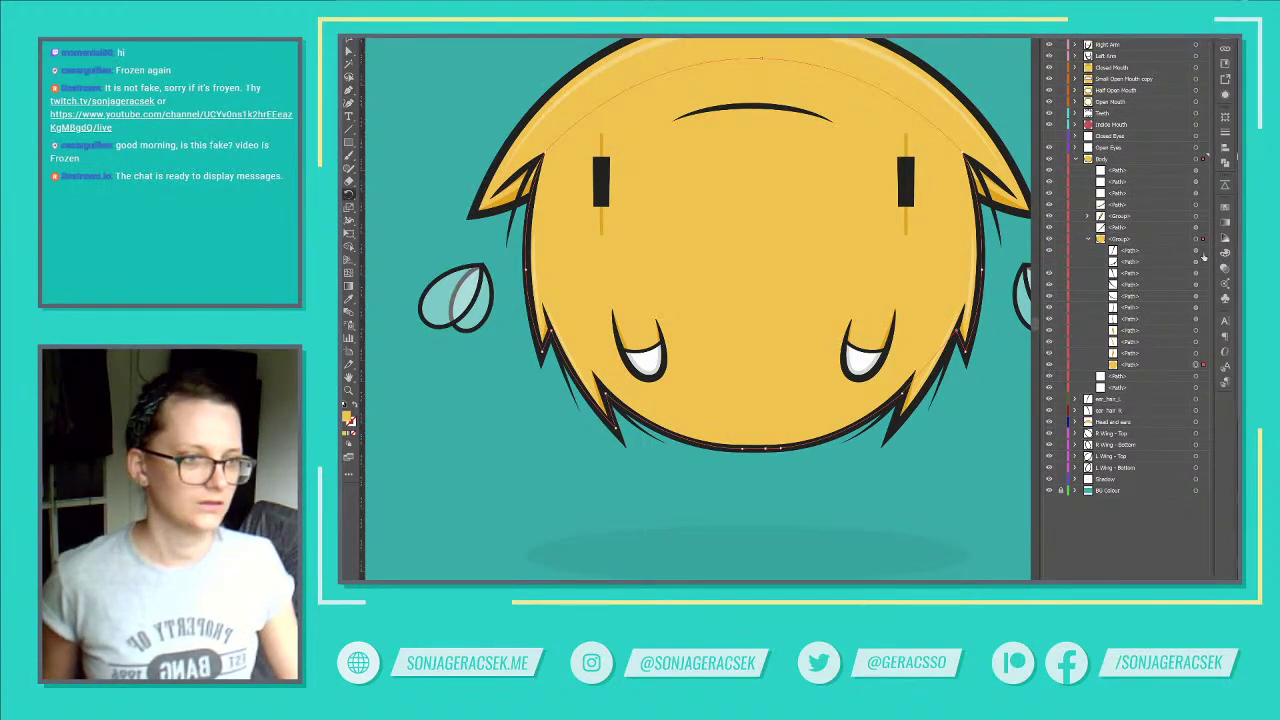
left_click(1196, 216)
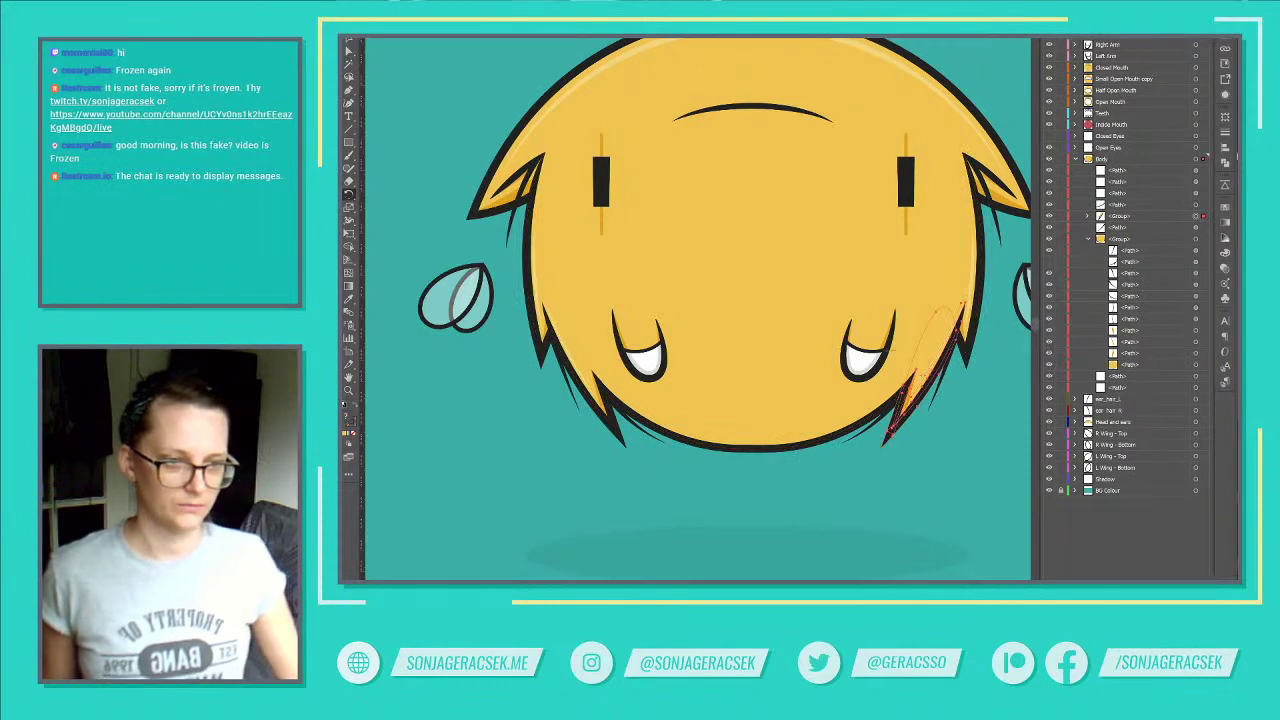
left_click_drag(890, 441, 942, 441)
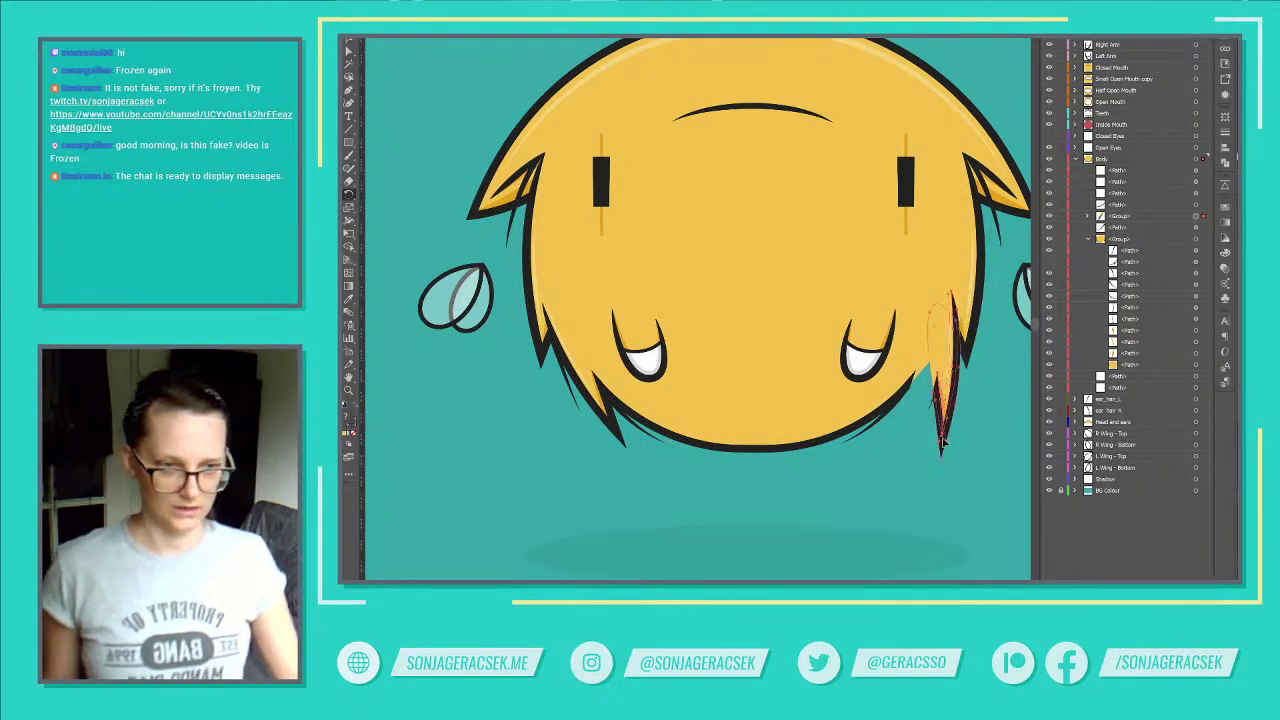
key("ctrl+z")
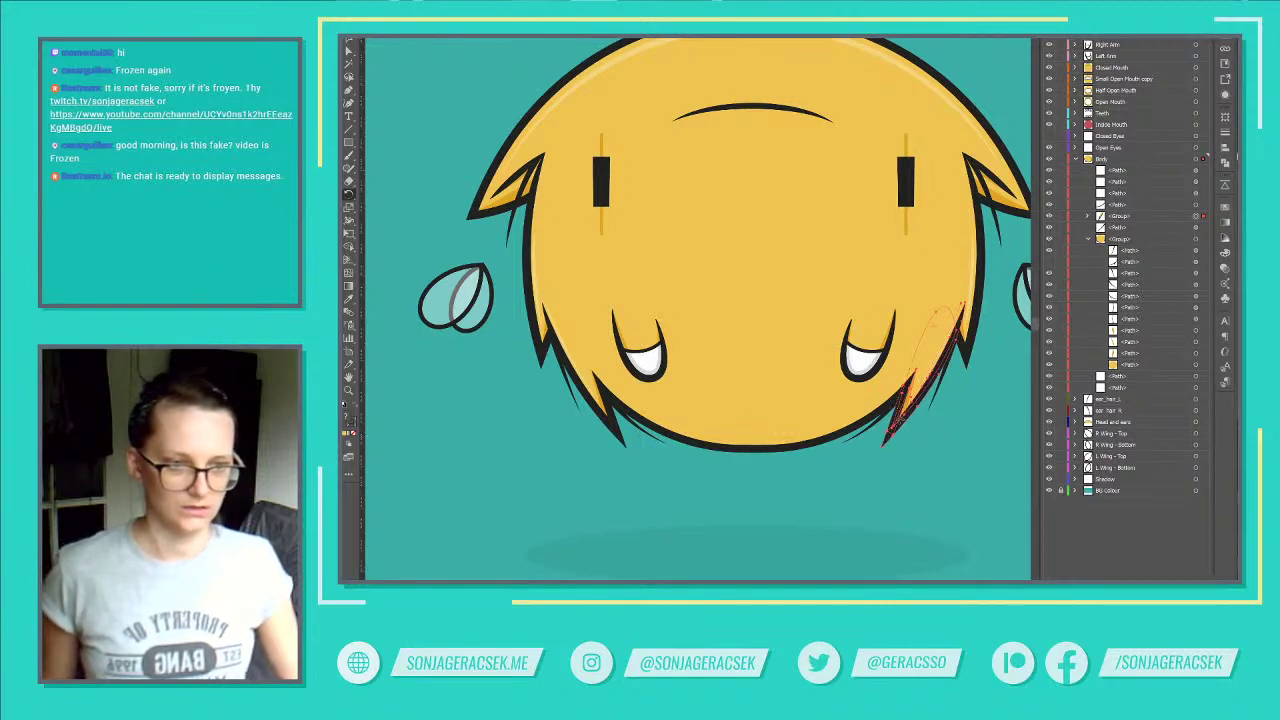
left_click_drag(900, 422, 960, 440)
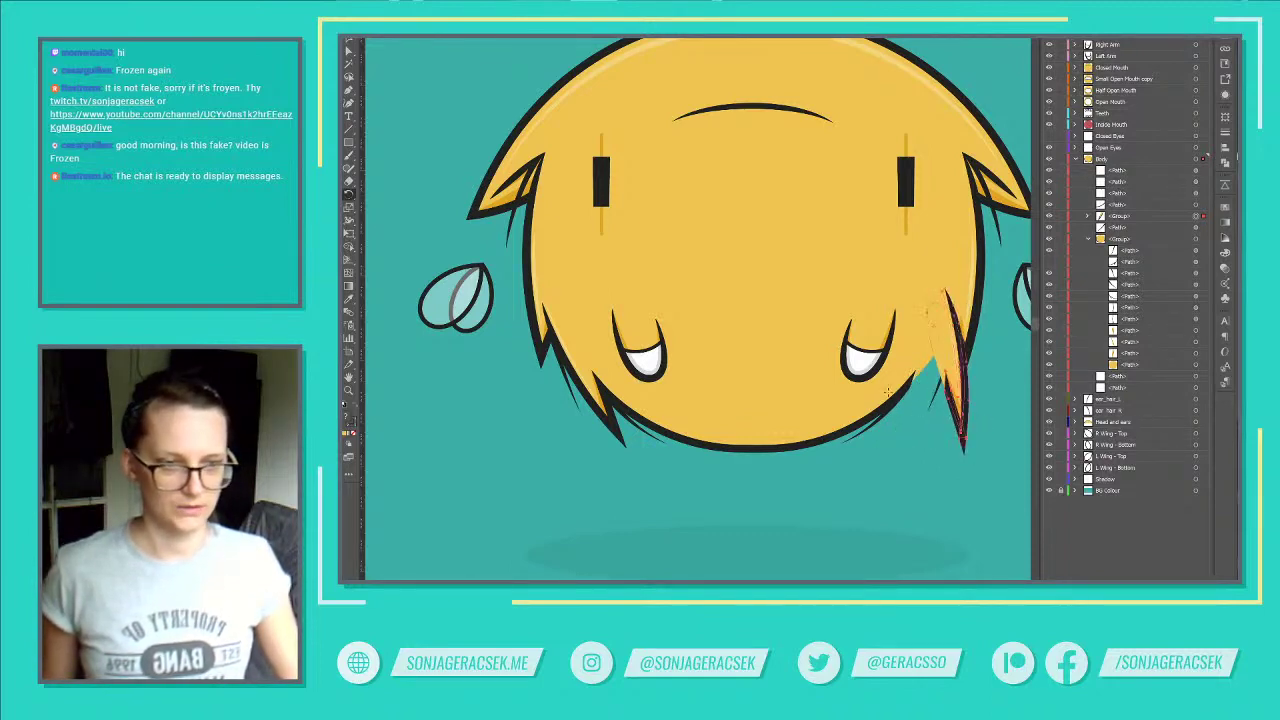
key("ctrl+z")
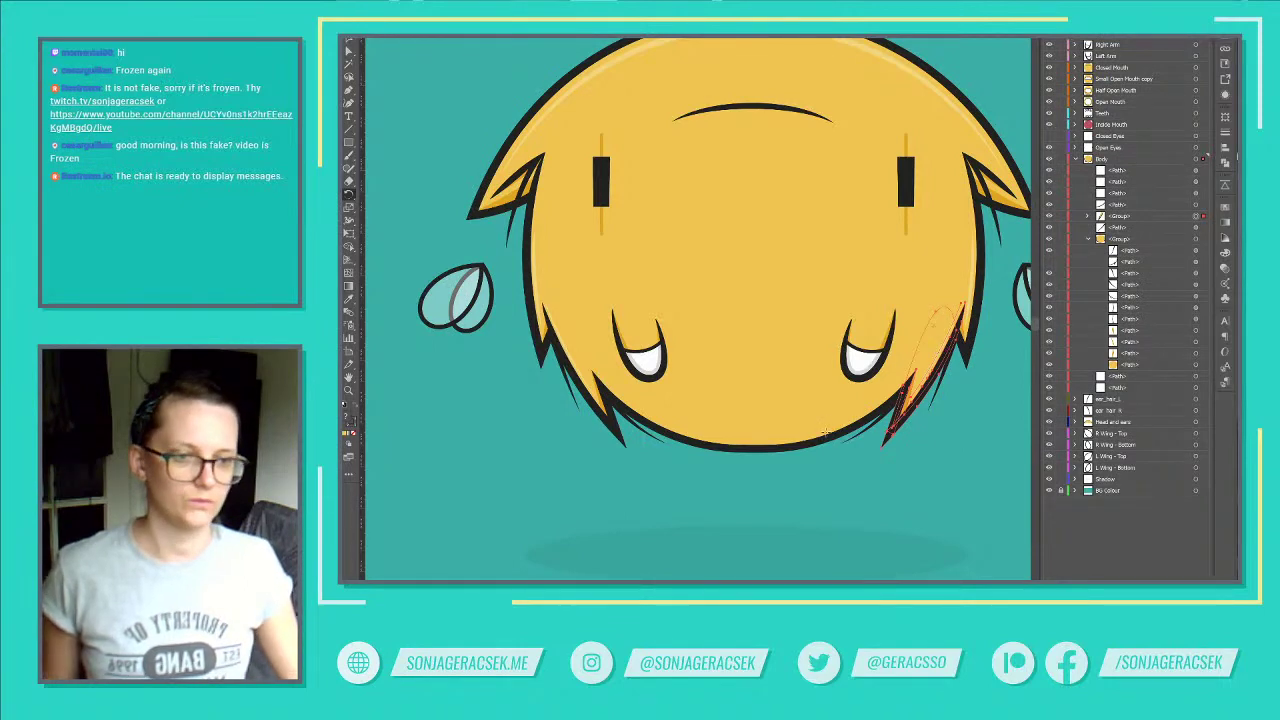
Step: Move the black outline of the body's upper right hair tuft out of the body group, directly below the finished tuft group
left_click(1196, 365)
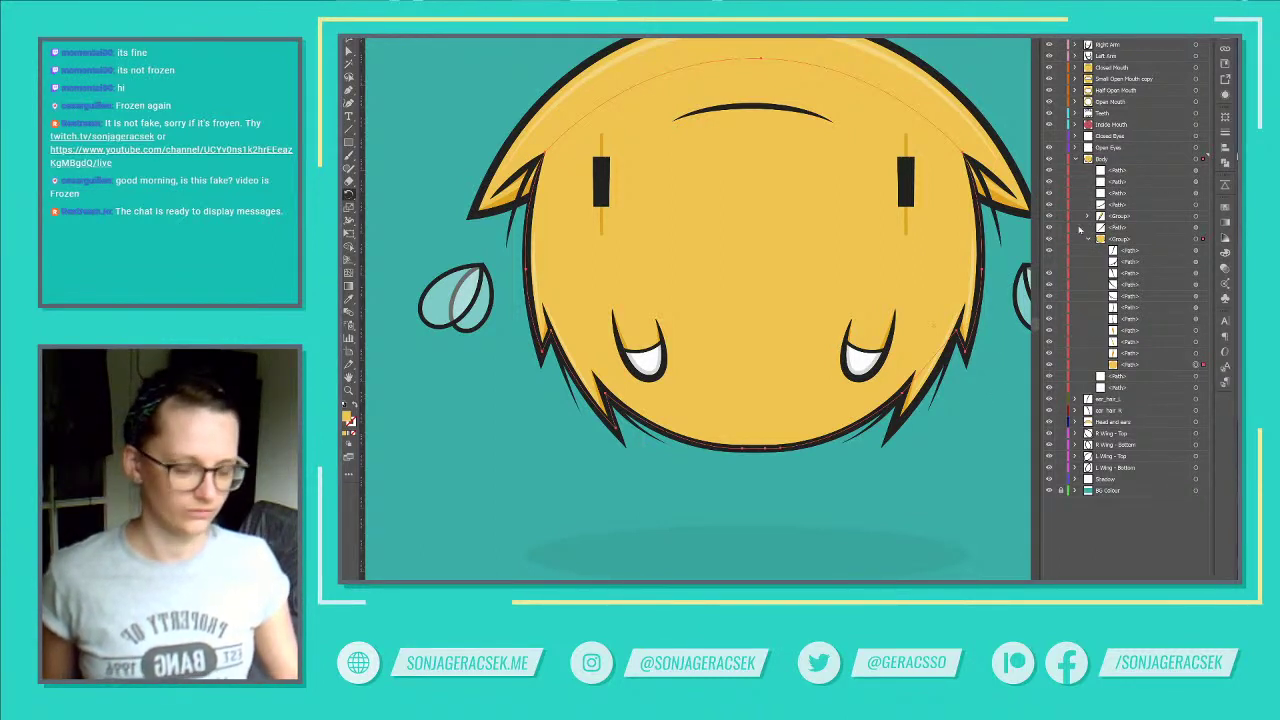
key("v")
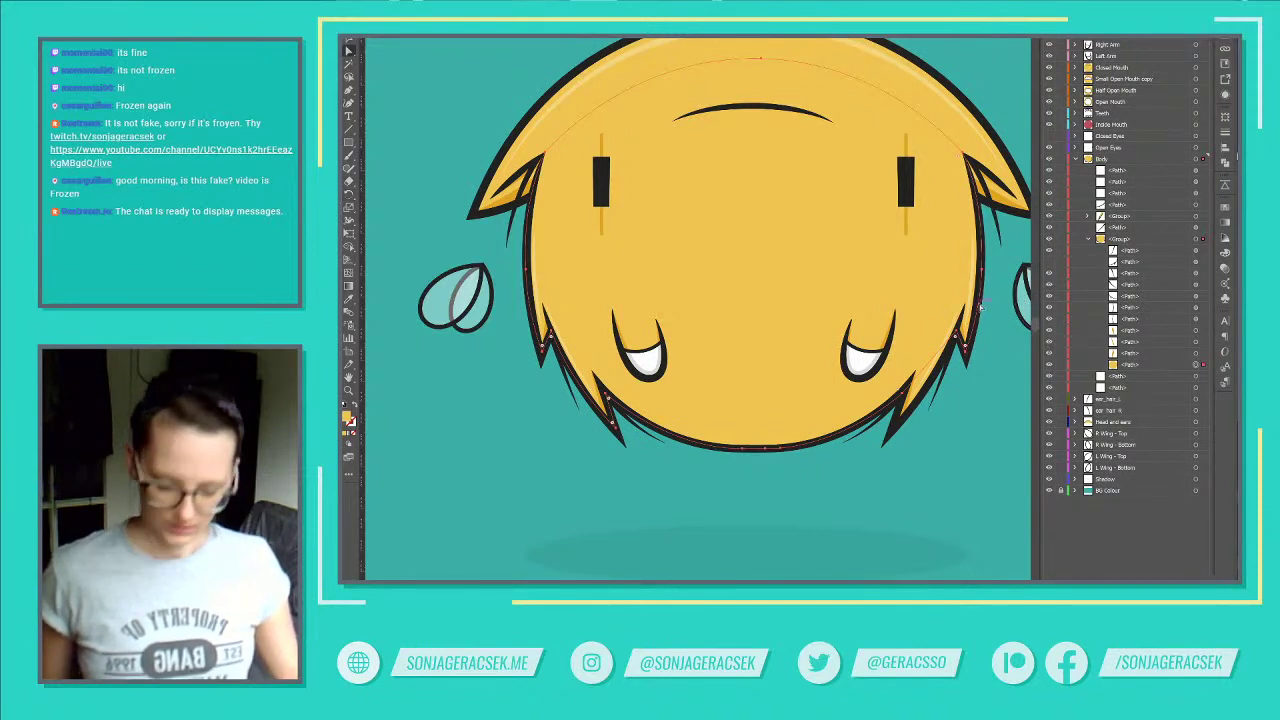
left_click(988, 208)
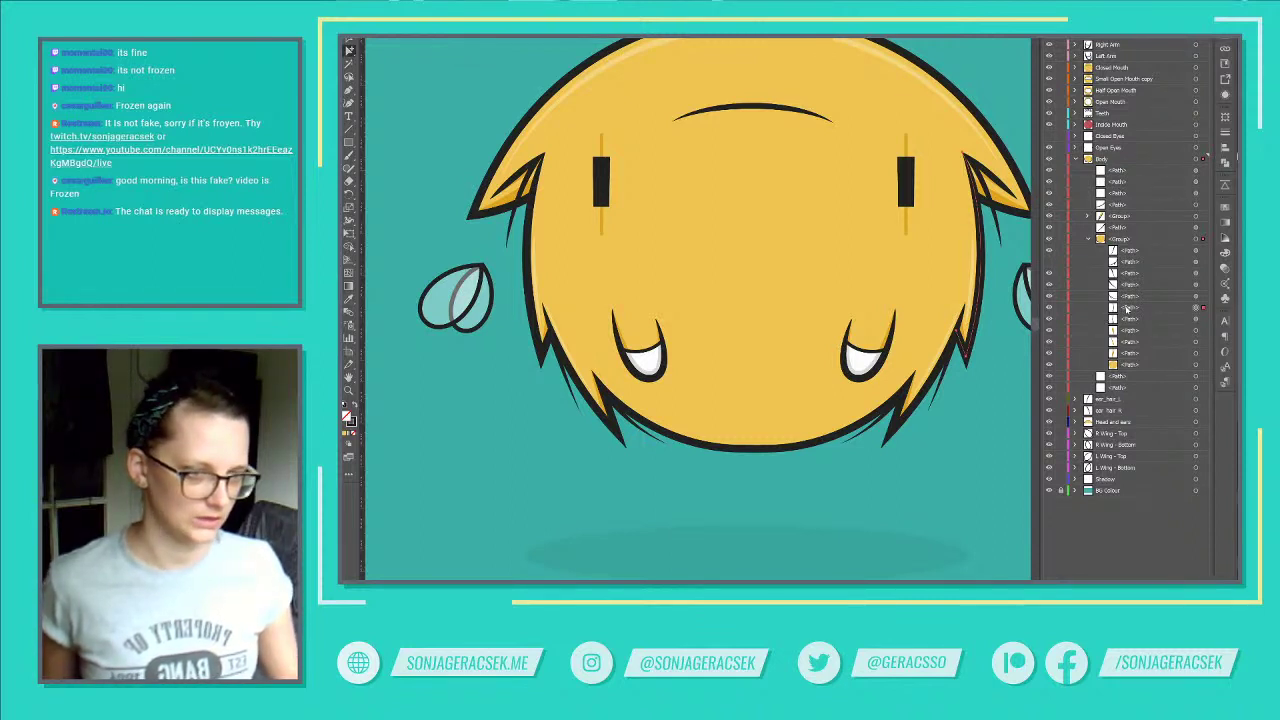
left_click(1130, 309)
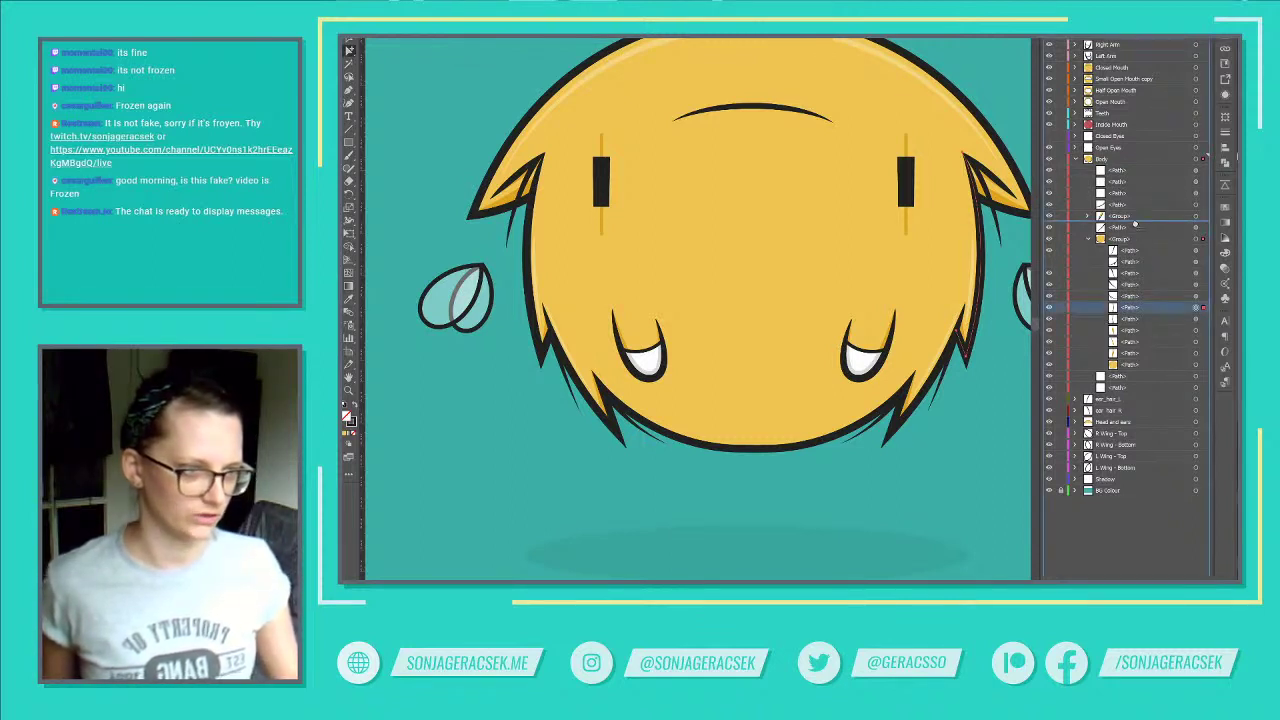
left_click_drag(1136, 226, 1136, 228)
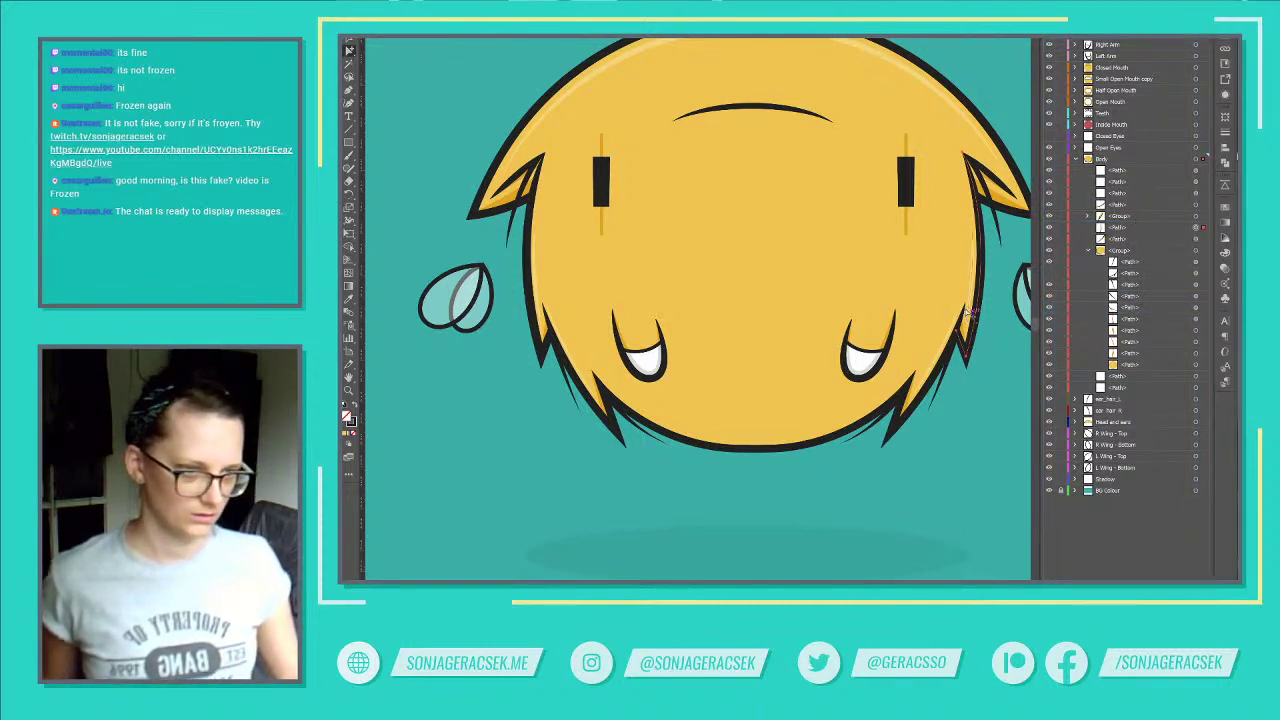
Step: Copy the upper right tuft's section of the yellow body fill as a separate path and place it beneath the tuft's outline
left_click(962, 287)
key("a")
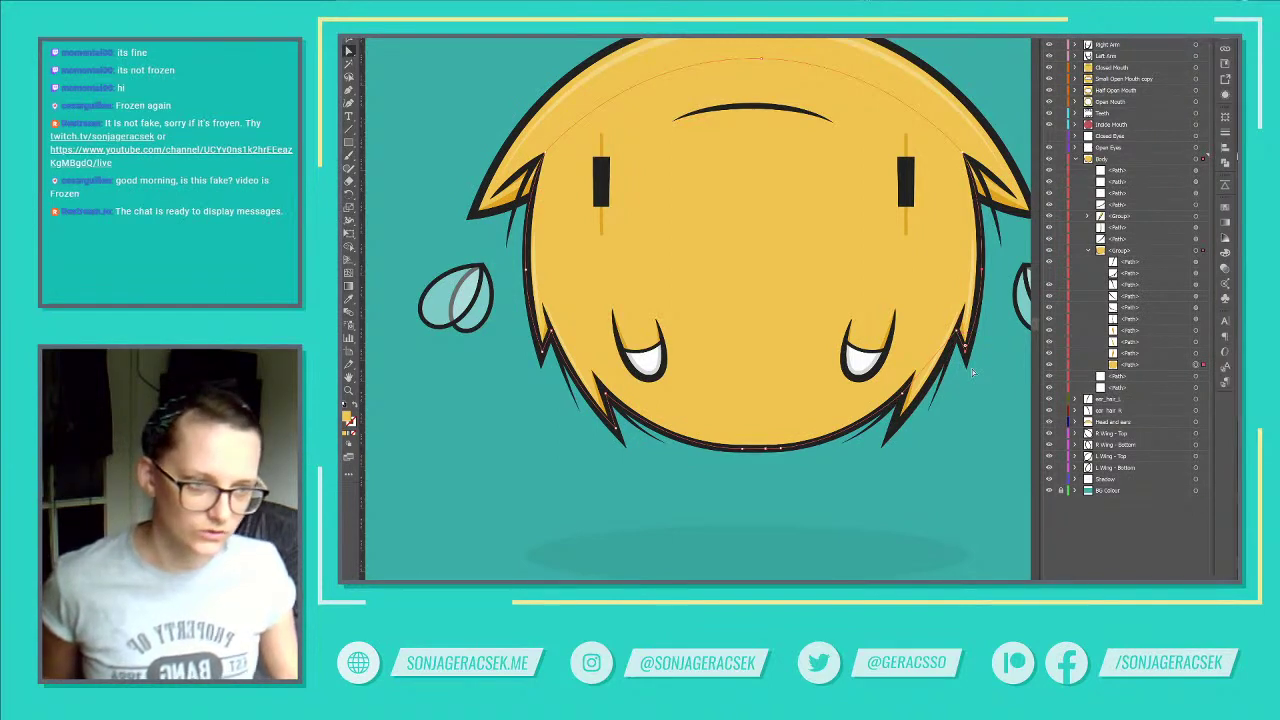
key("v")
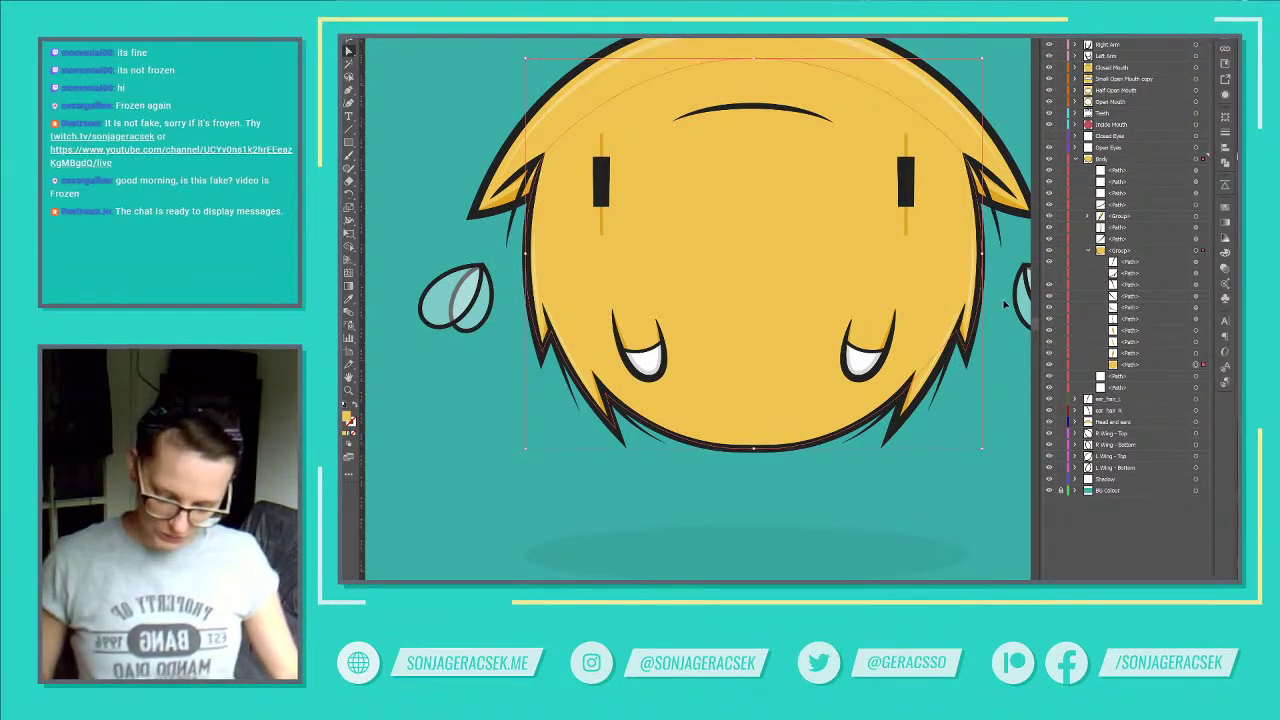
left_click(1193, 368)
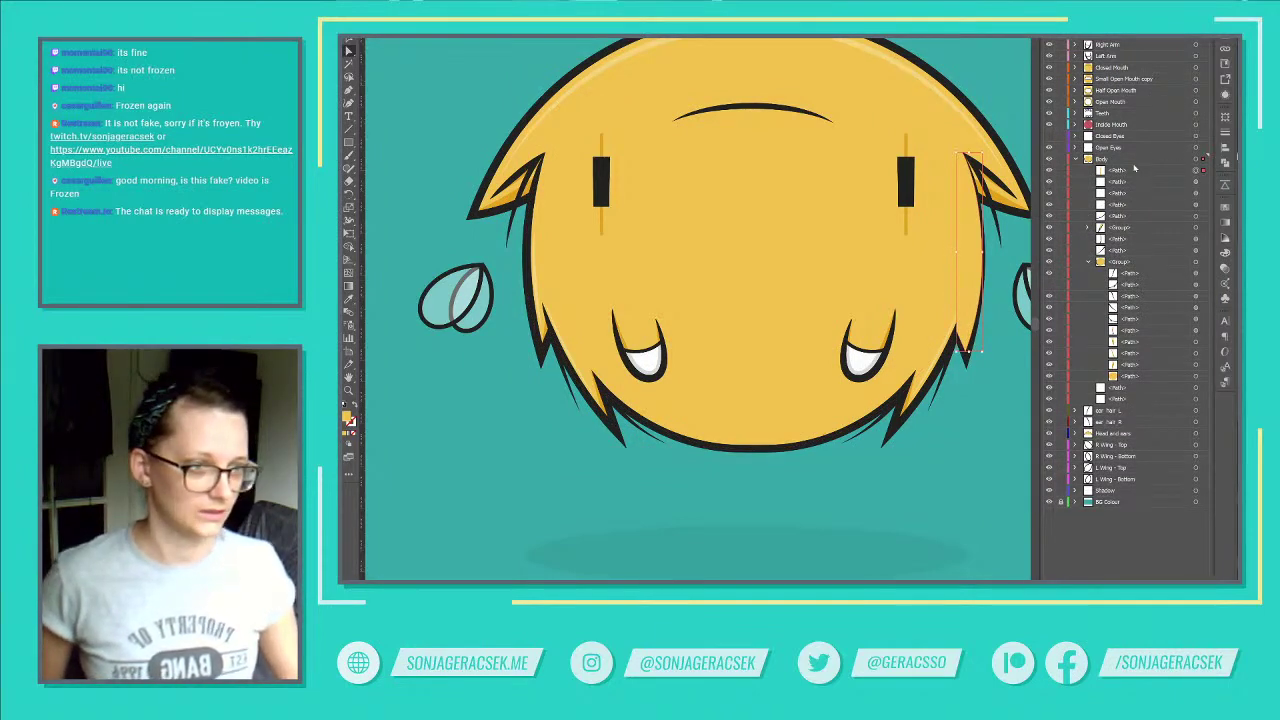
left_click_drag(1126, 172, 1123, 250)
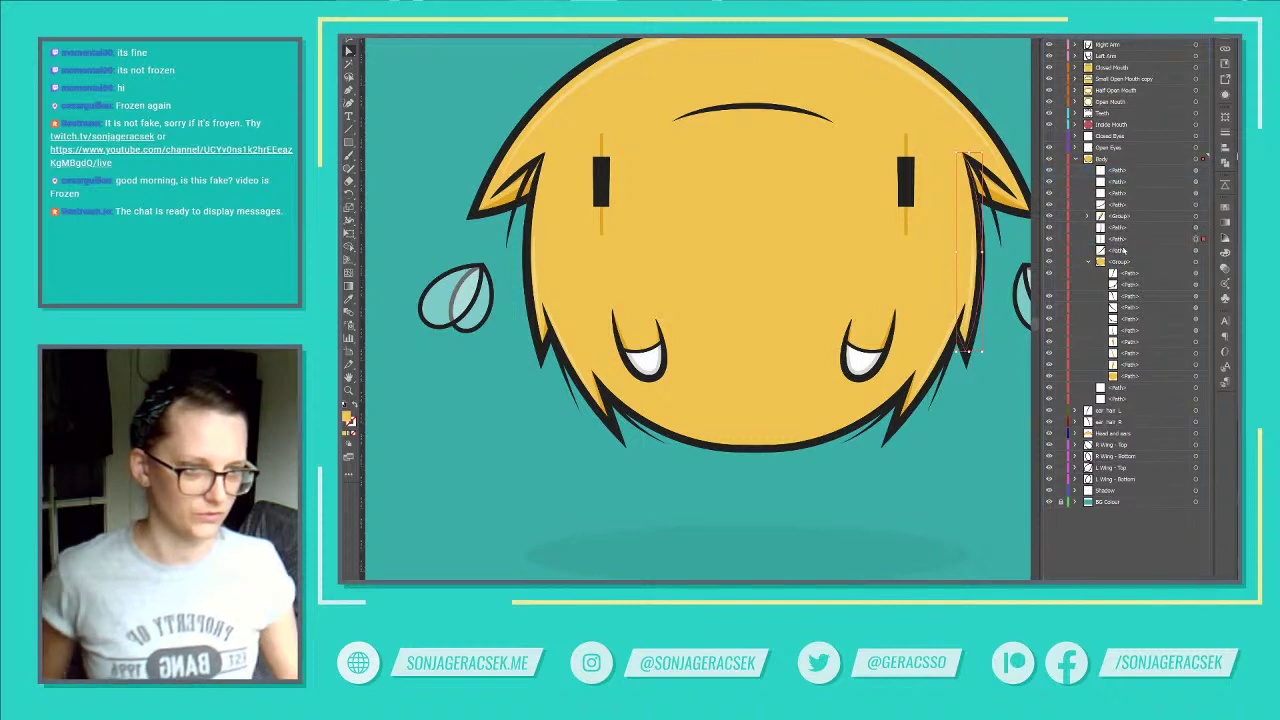
key("a")
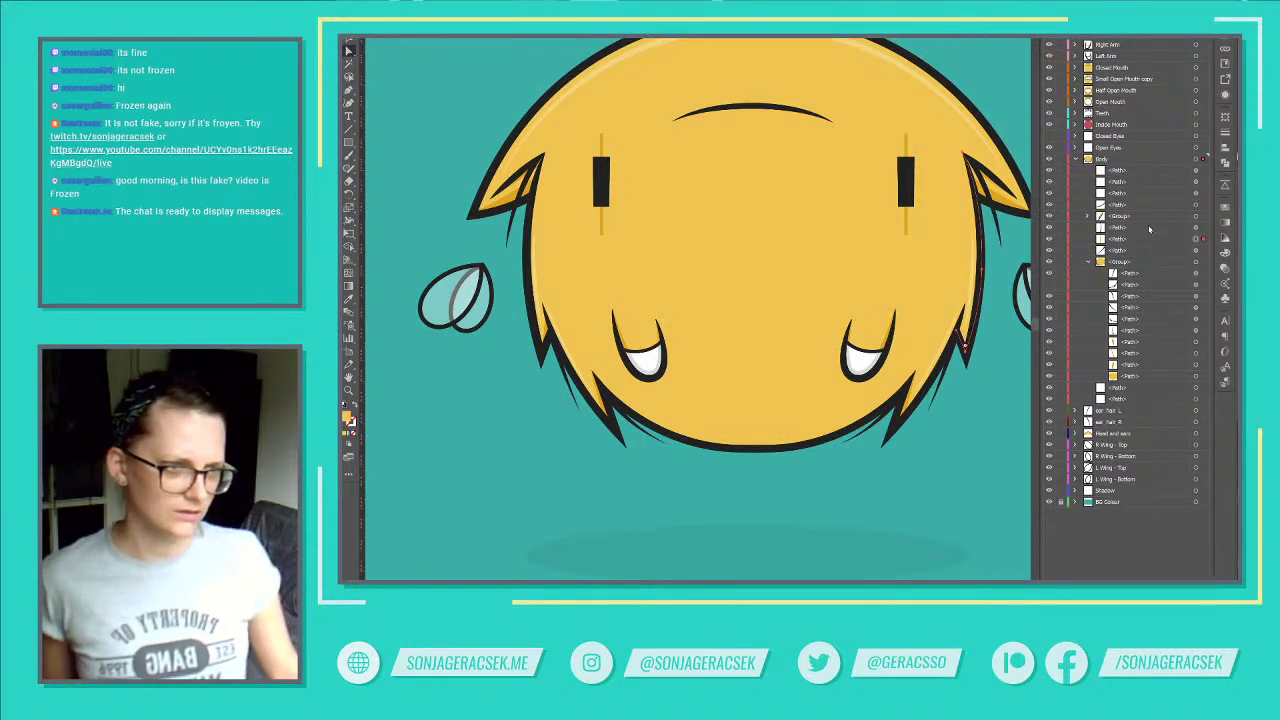
Step: Hide the copied tuft fill, and move the tuft's orange shading and light highlight line next to its outline, outside the body group
left_click(1049, 239)
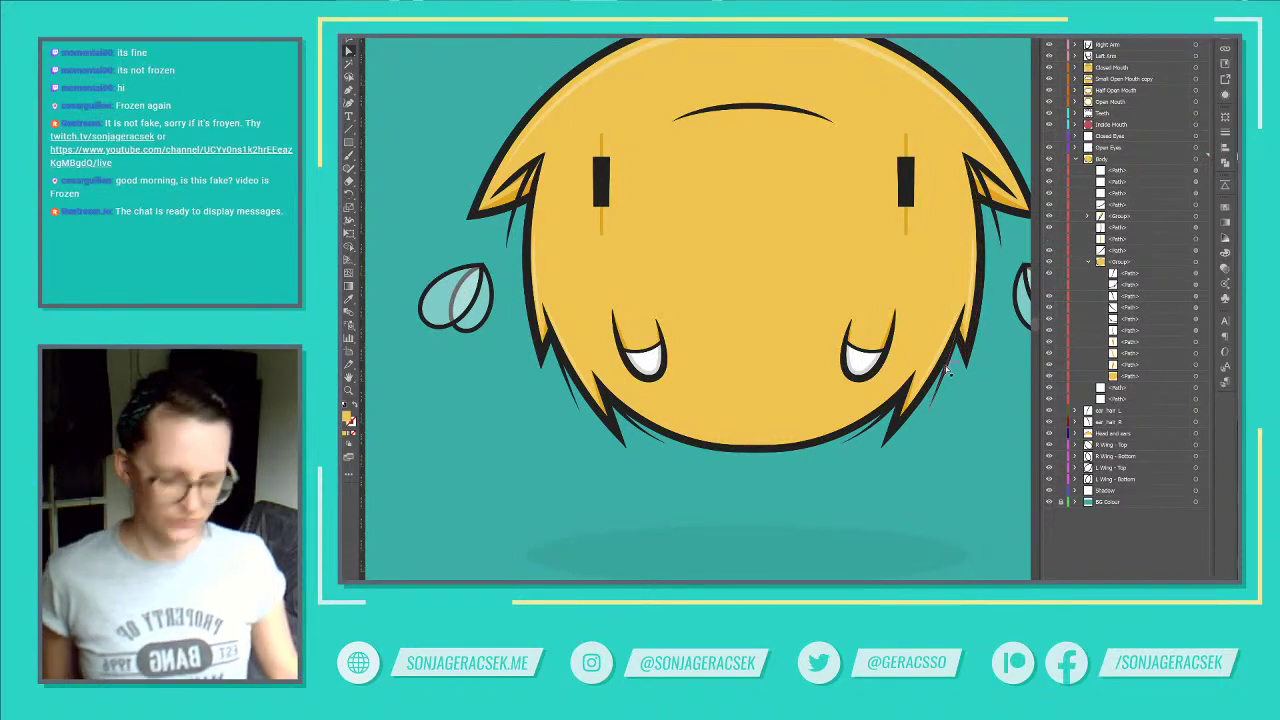
left_click(966, 334)
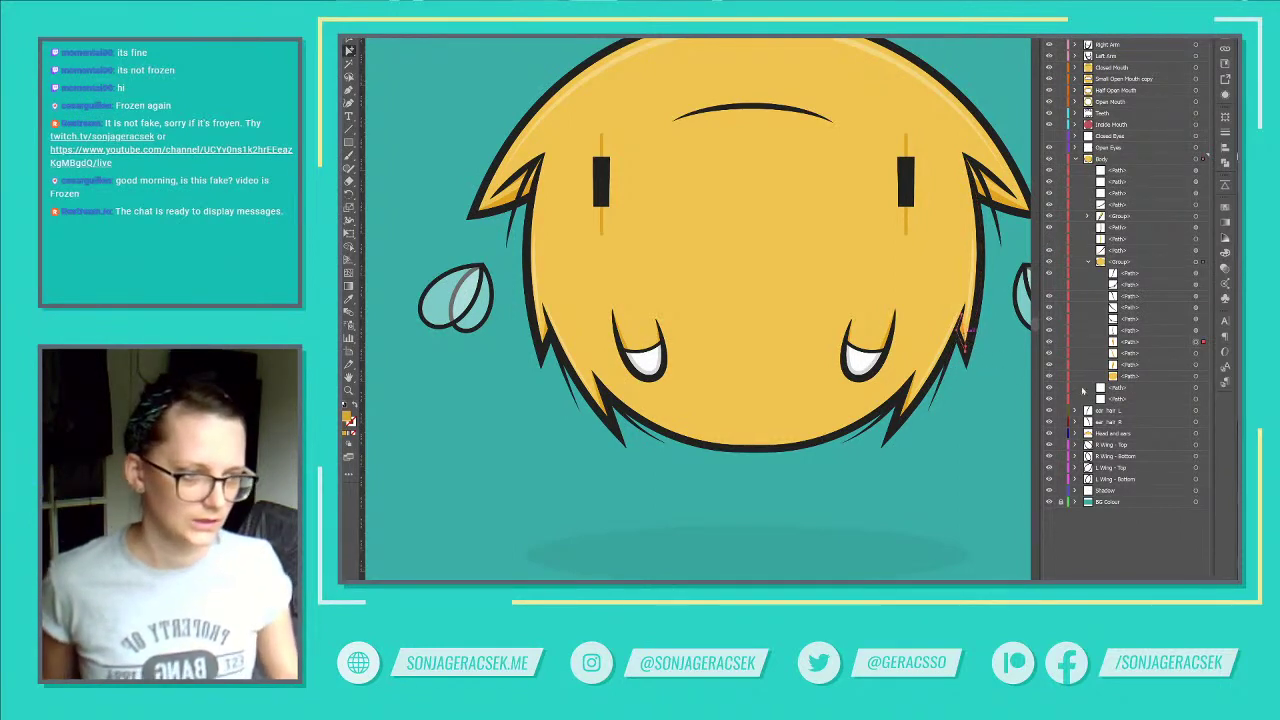
left_click_drag(1136, 347, 1116, 238)
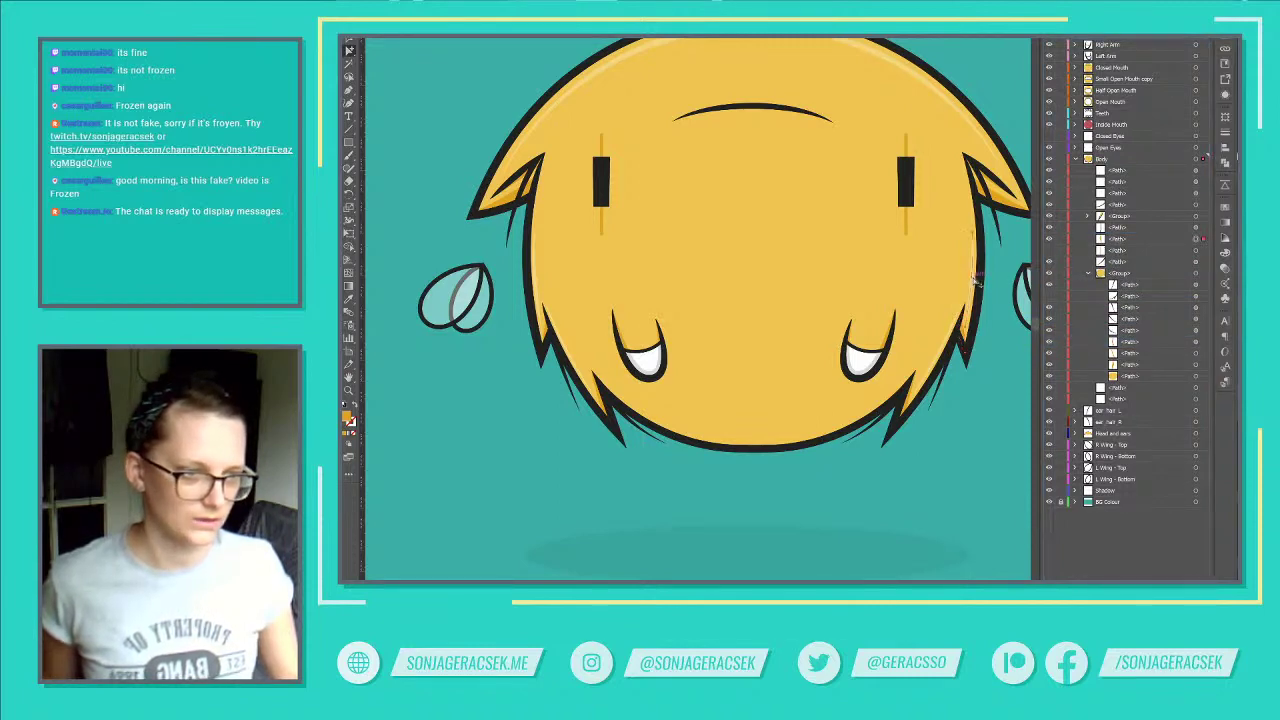
left_click_drag(1128, 172, 1123, 224)
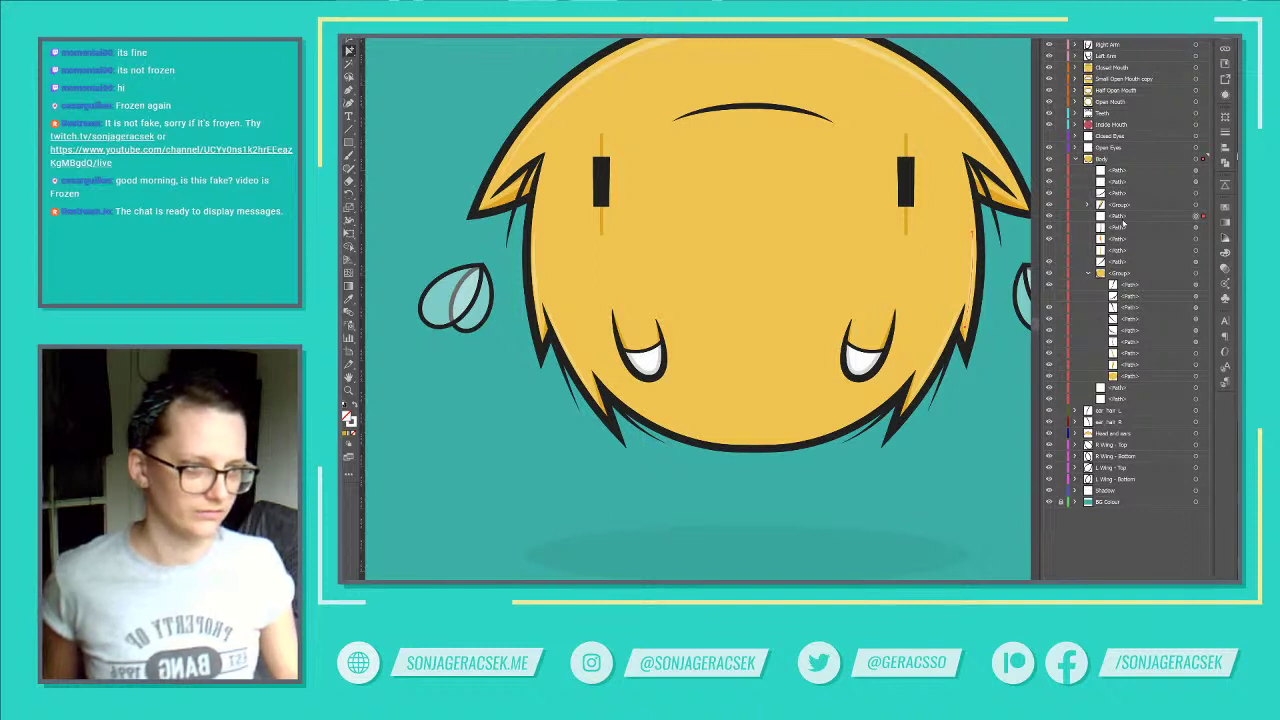
Step: Group the upper right tuft's highlight, outline and shading, and add the yellow tuft fill at the back of that group
left_click(1196, 228)
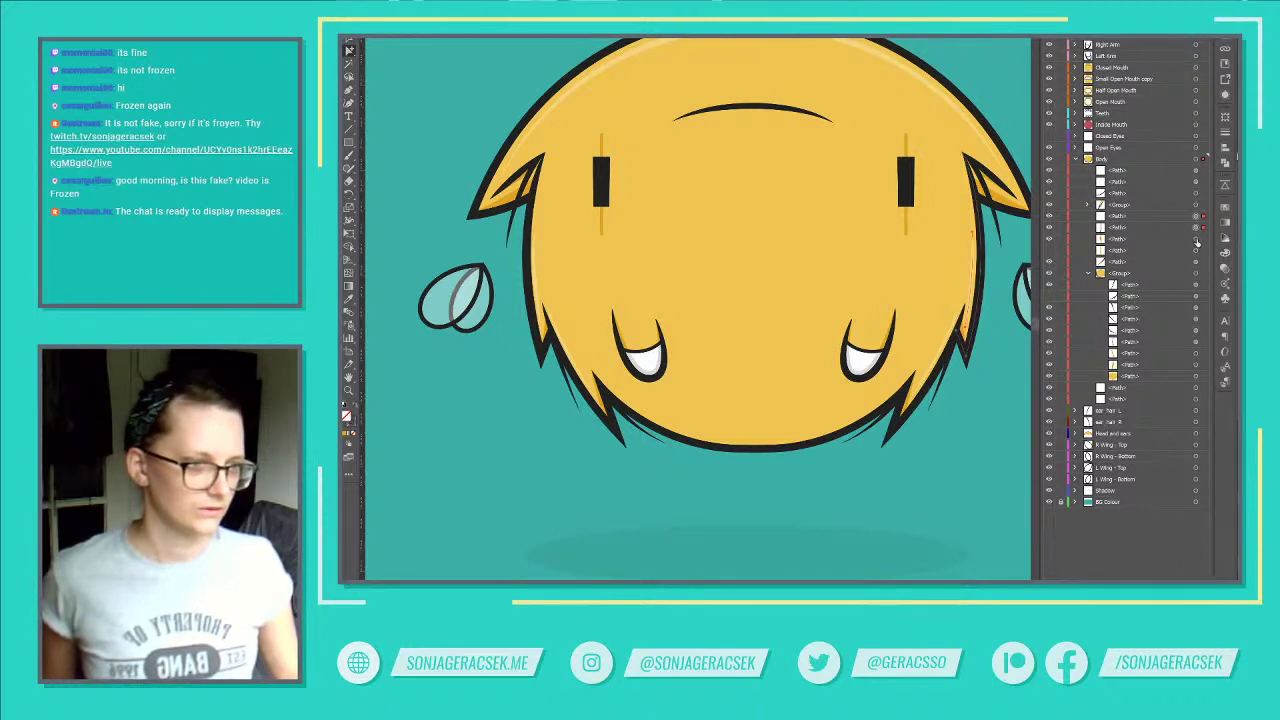
left_click(1197, 242)
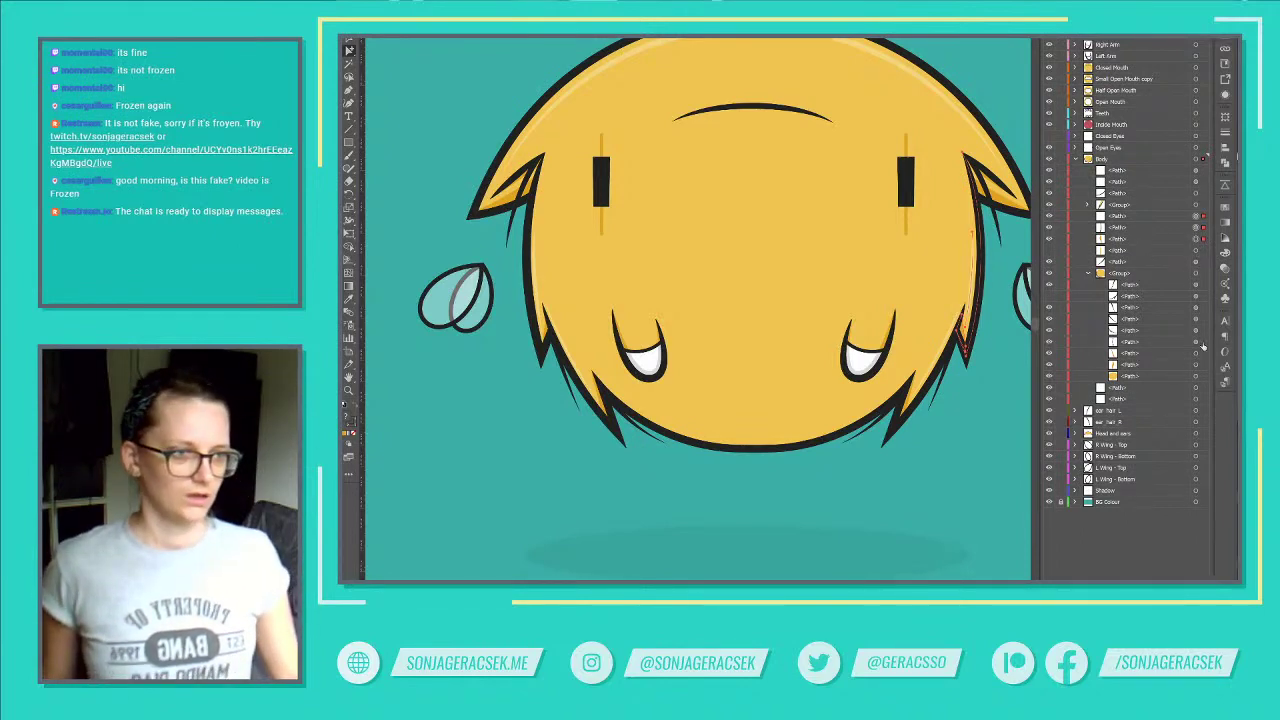
key("ctrl+g")
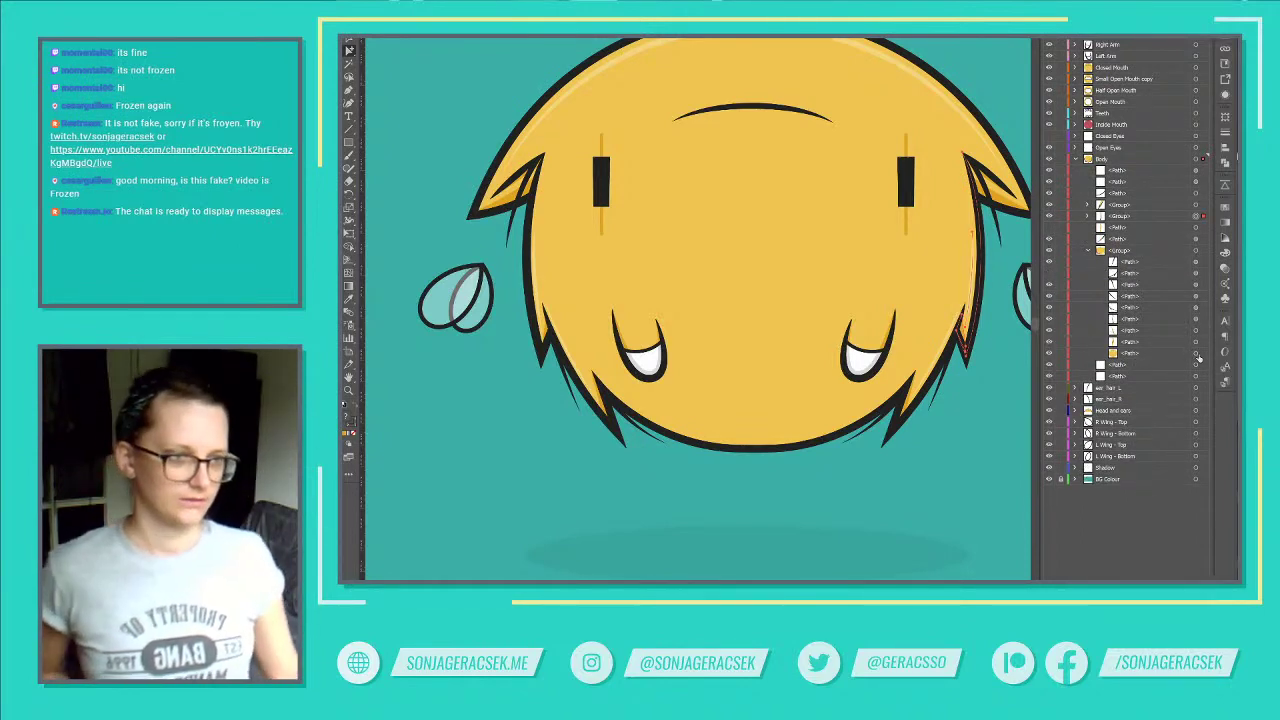
left_click(1088, 216)
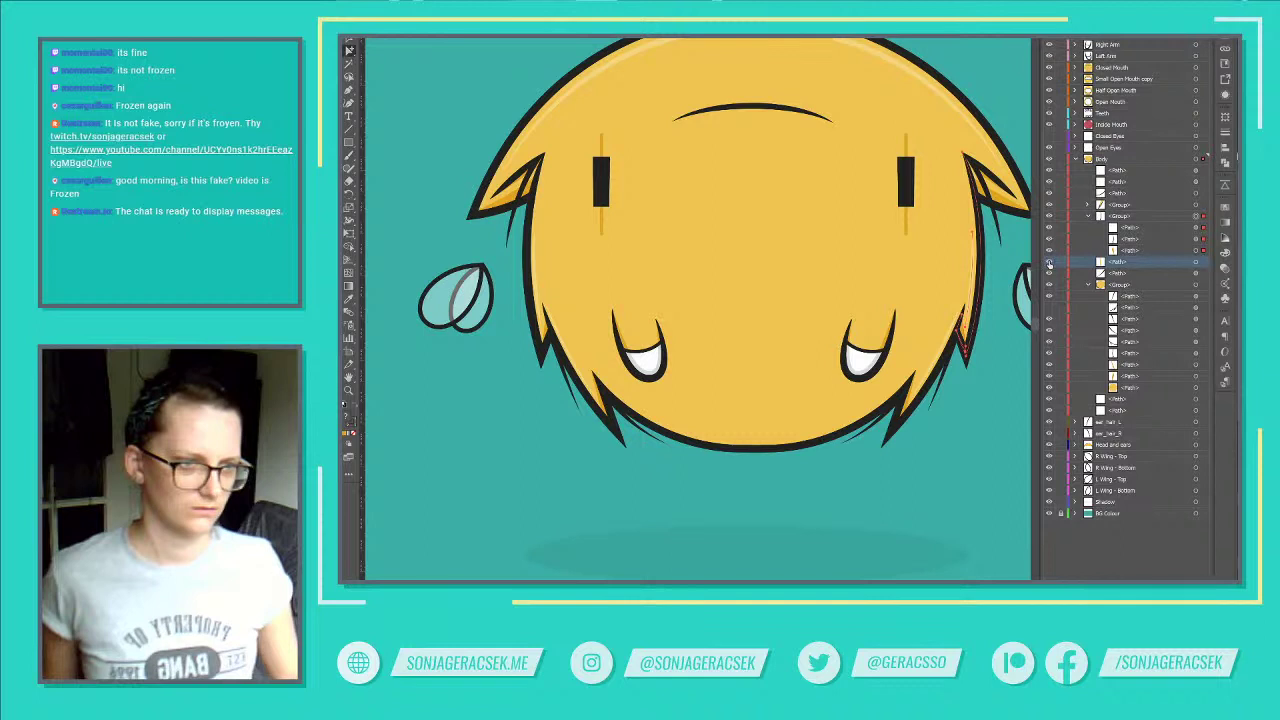
left_click(1196, 263)
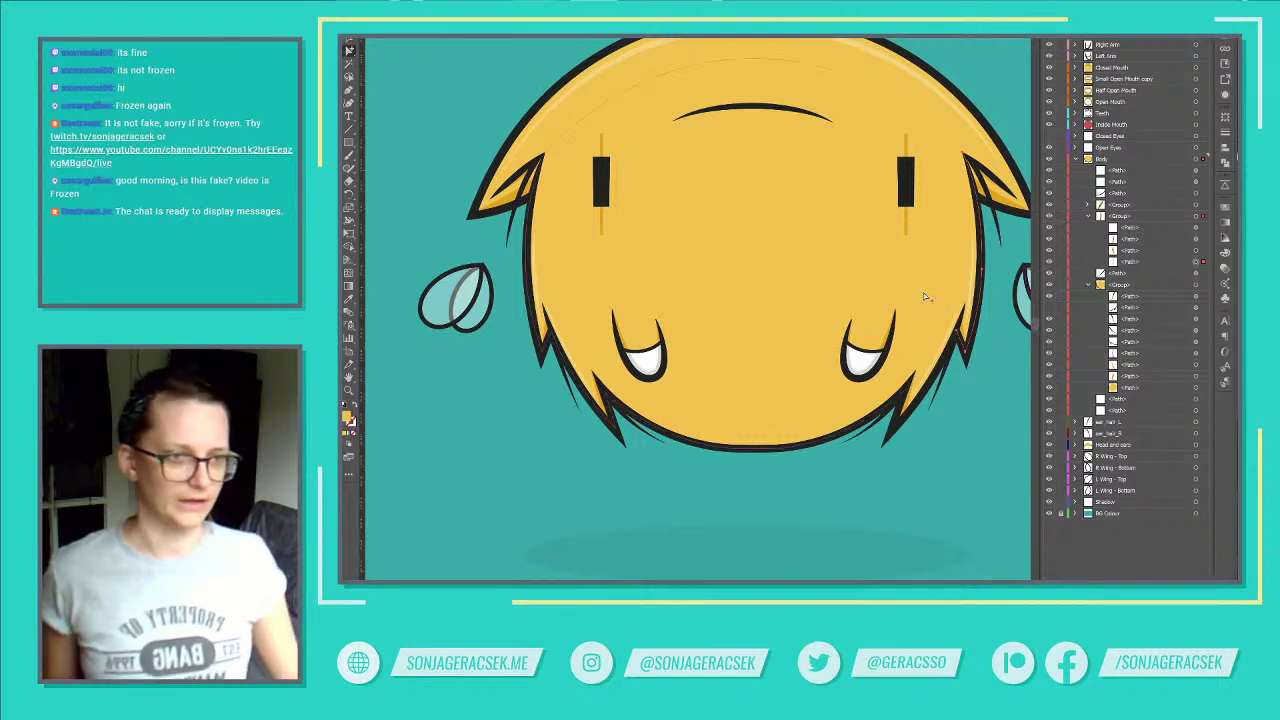
Step: With the outline and lower tuft hidden, extend the upper tuft's yellow fill into the body using a rounded Pen tool curve, and show the outline again
key("p")
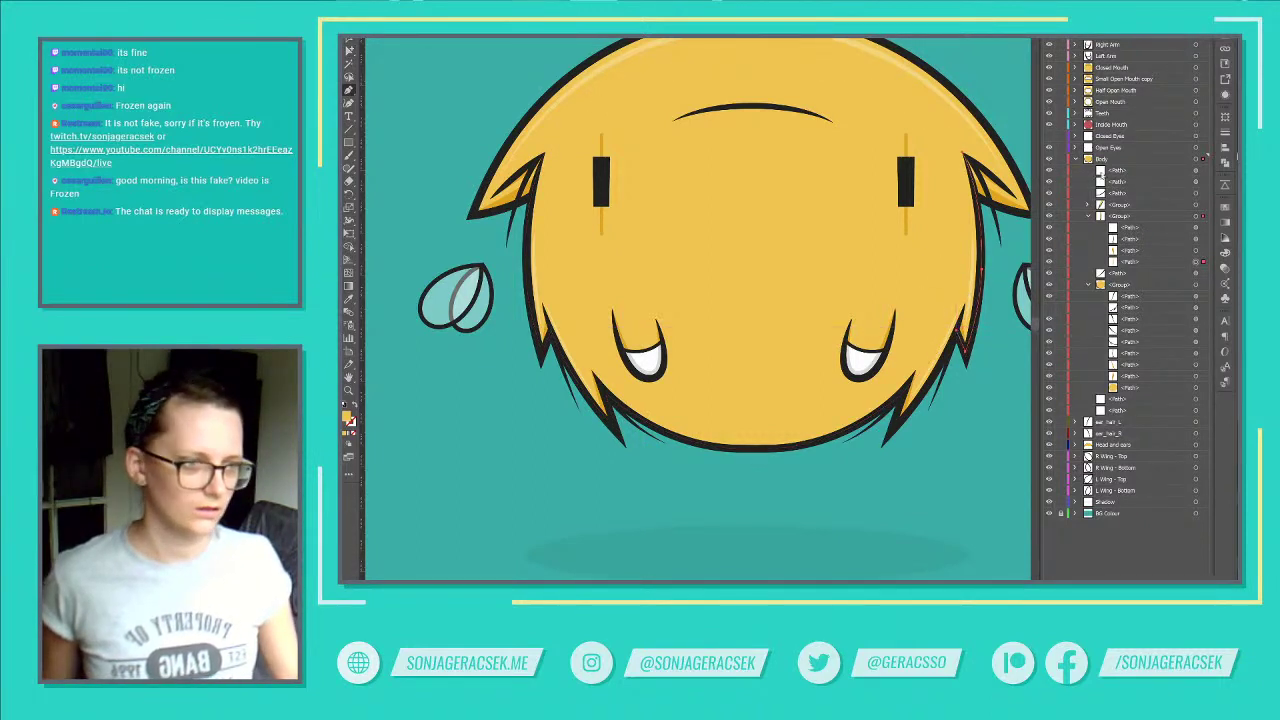
left_click(1049, 239)
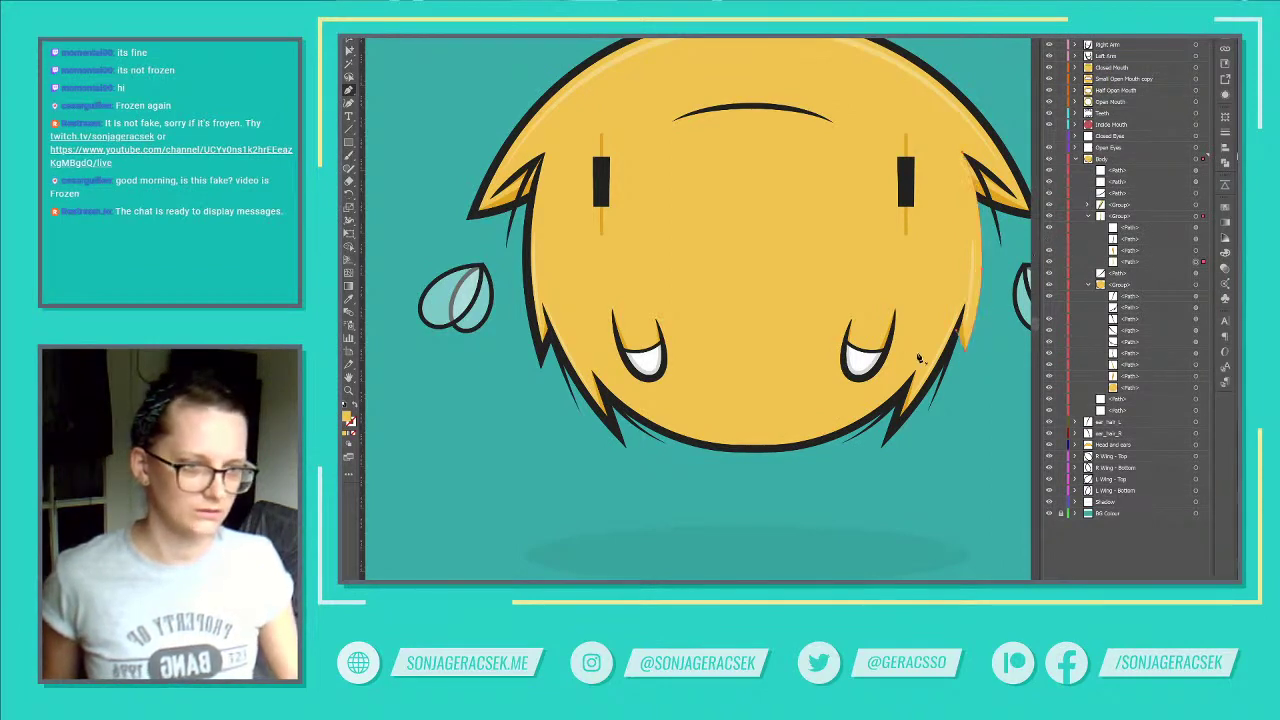
left_click(1049, 228)
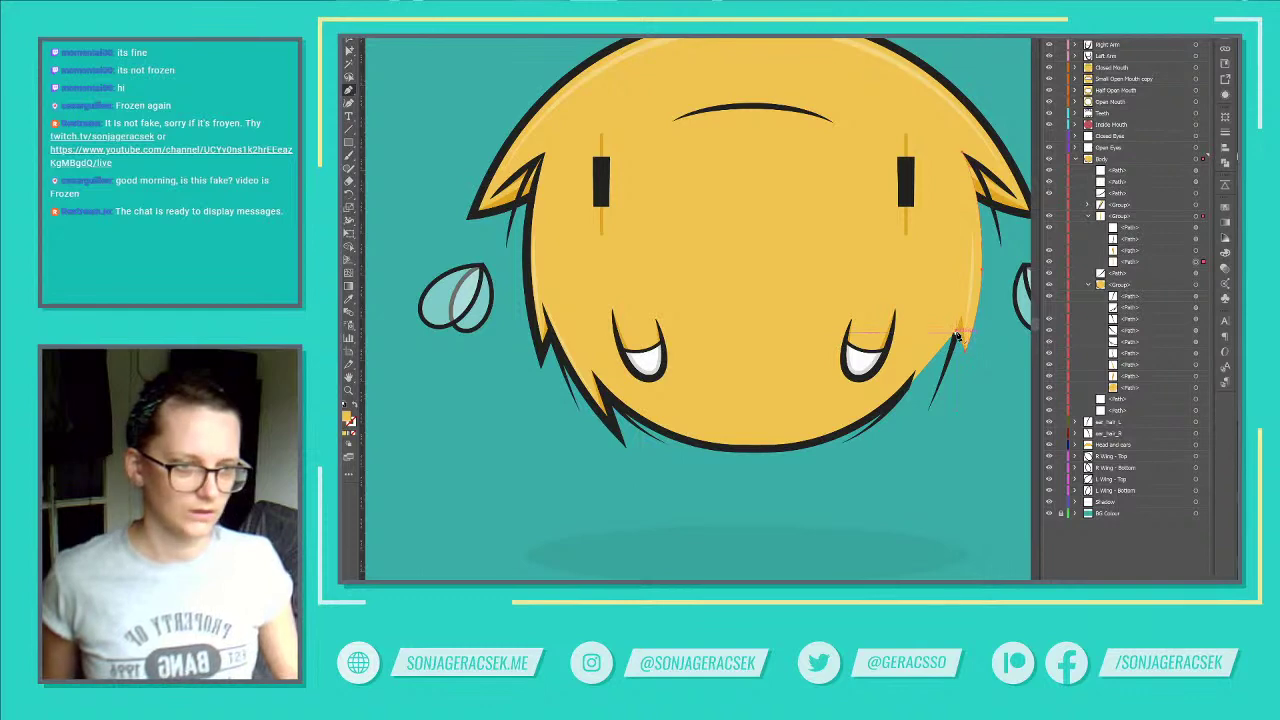
scroll(958, 338, "up", 5)
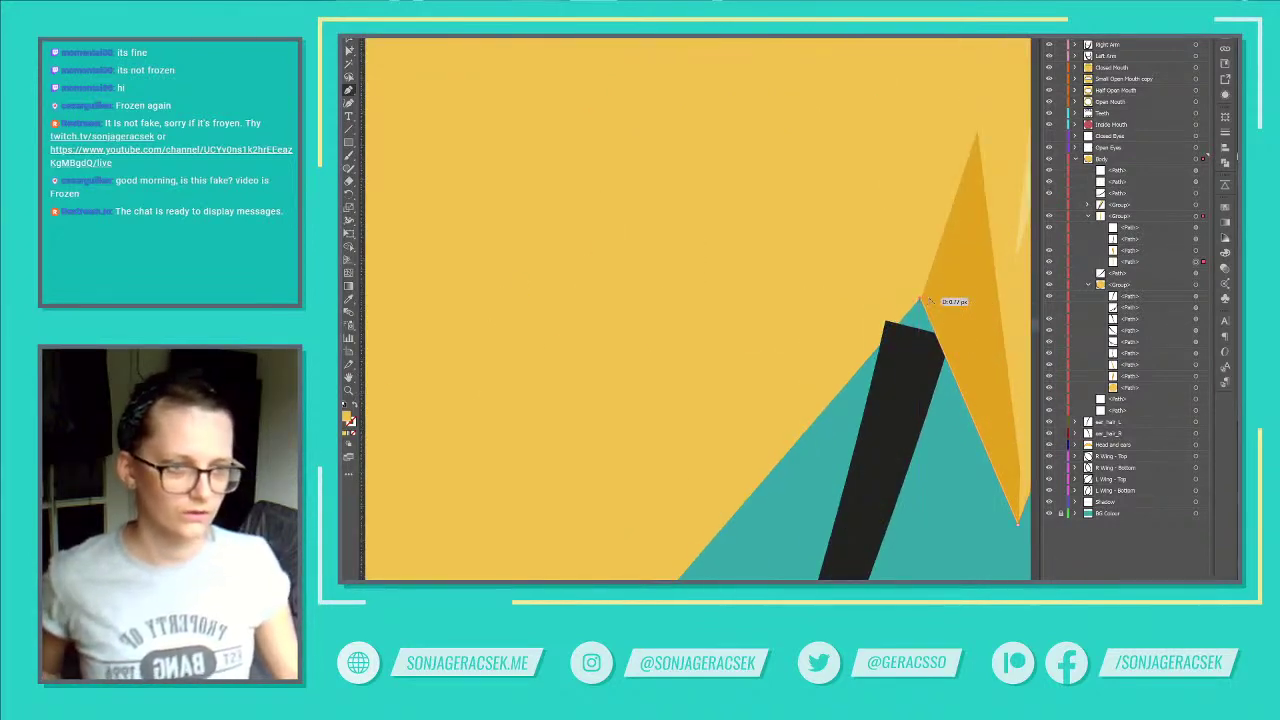
scroll(950, 298, "down", 5)
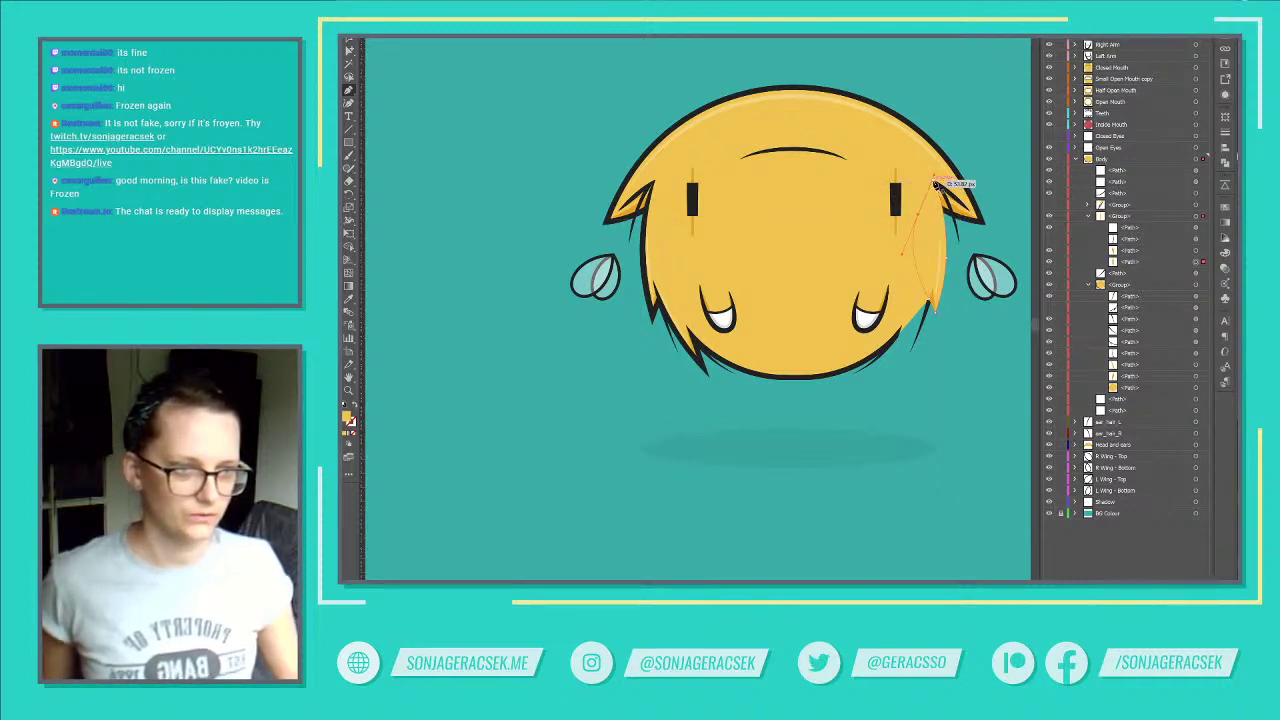
key("v")
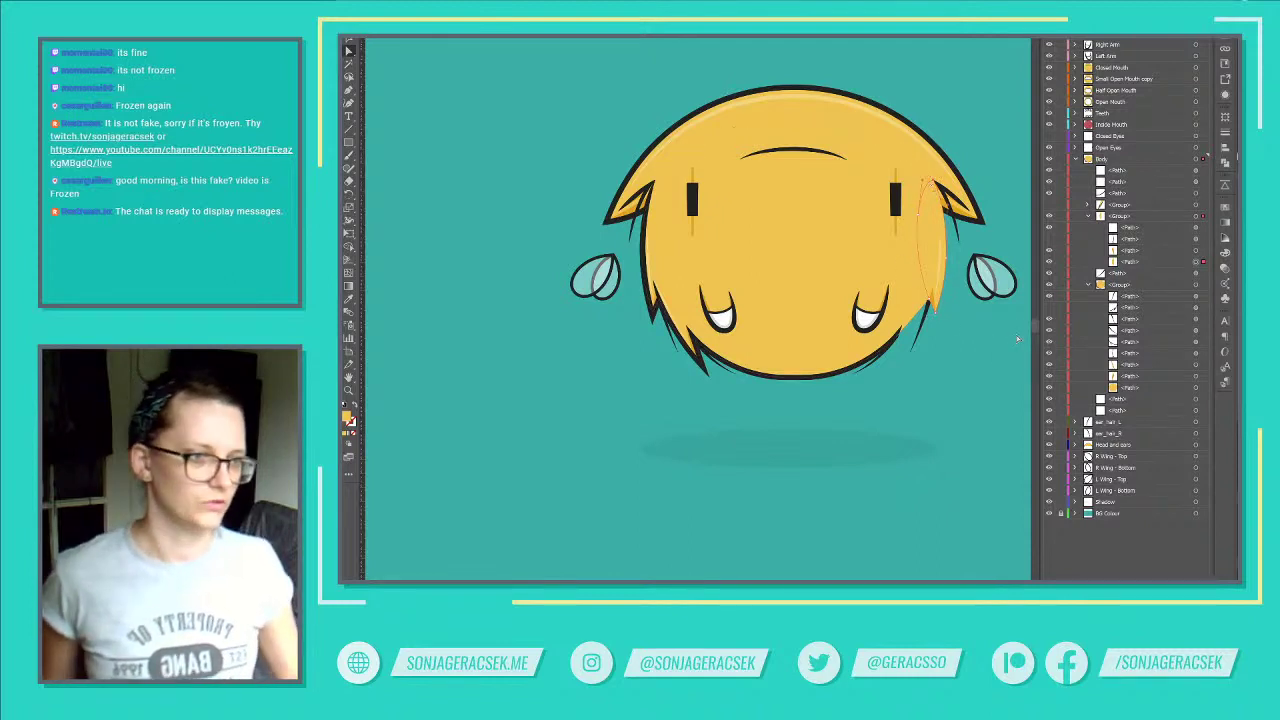
left_click(1050, 238)
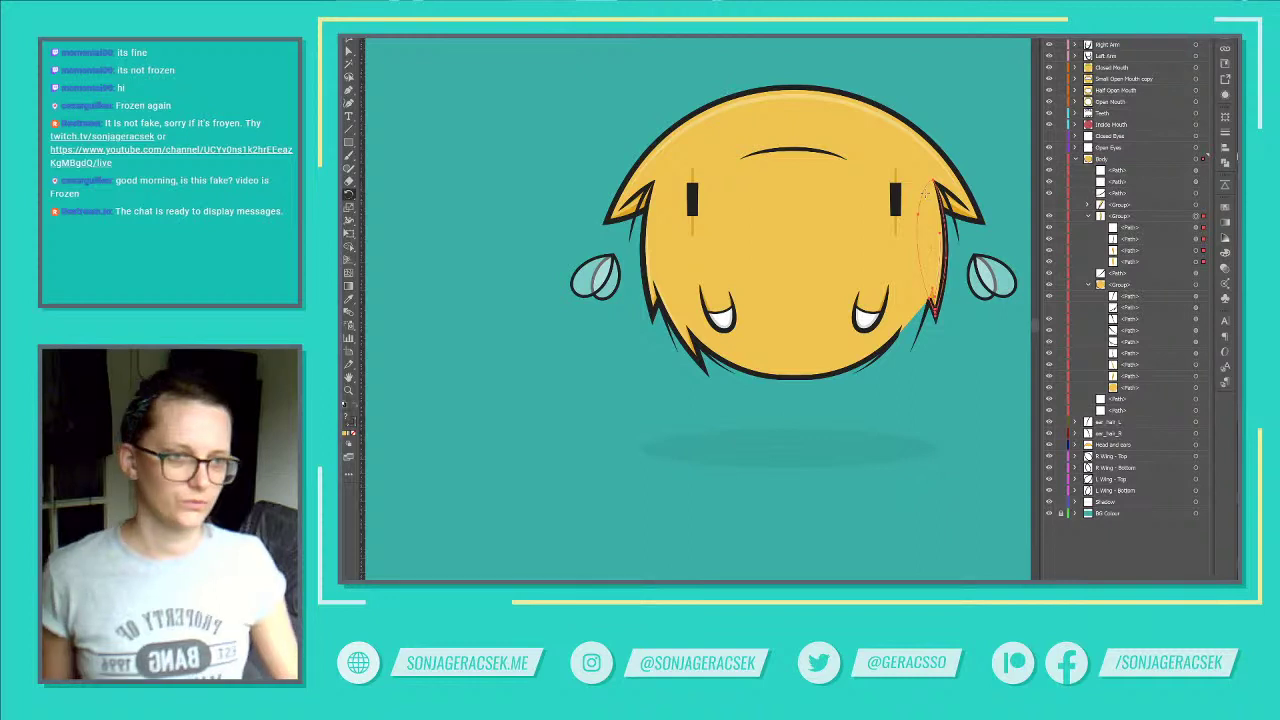
Step: Test-rotate the upper right tuft group, and rotate both right tuft groups outward together, undoing the rotation
mouse_move(937, 323)
left_mouse_down()
mouse_move(965, 312)
mouse_move(935, 313)
left_mouse_up()
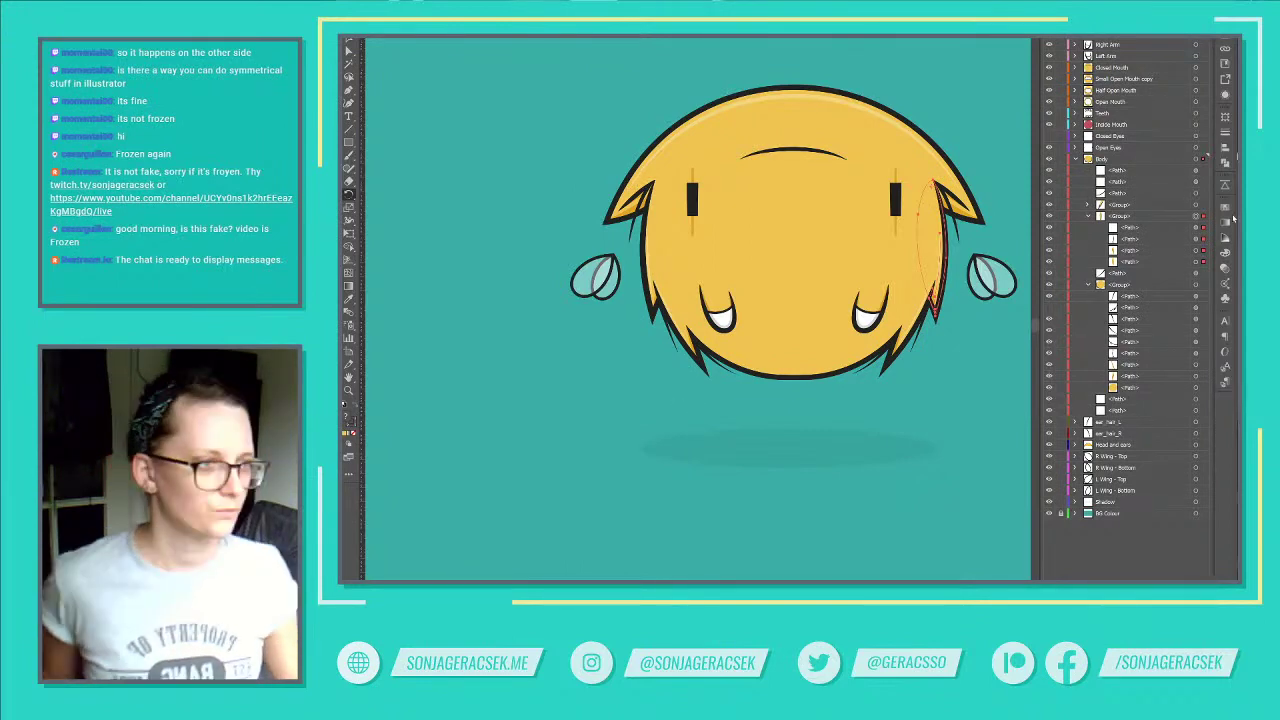
left_click(1088, 216)
left_click(1196, 205, "shift")
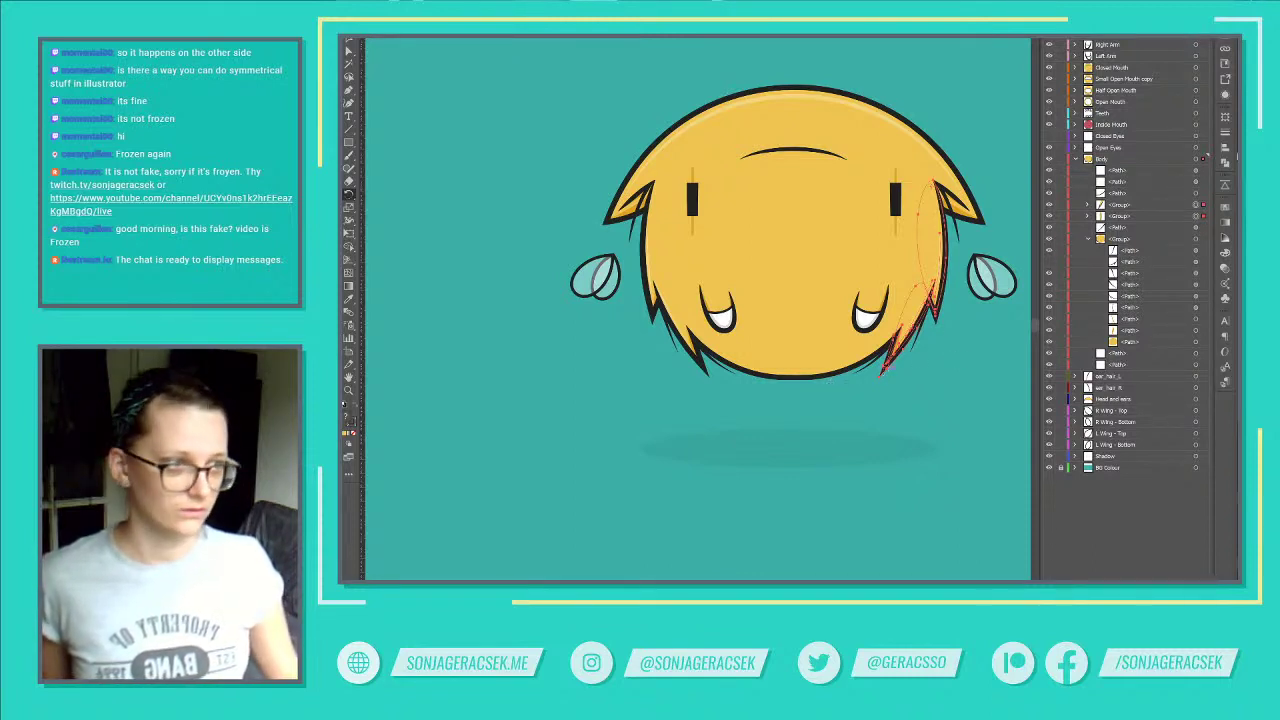
left_click_drag(887, 363, 964, 356)
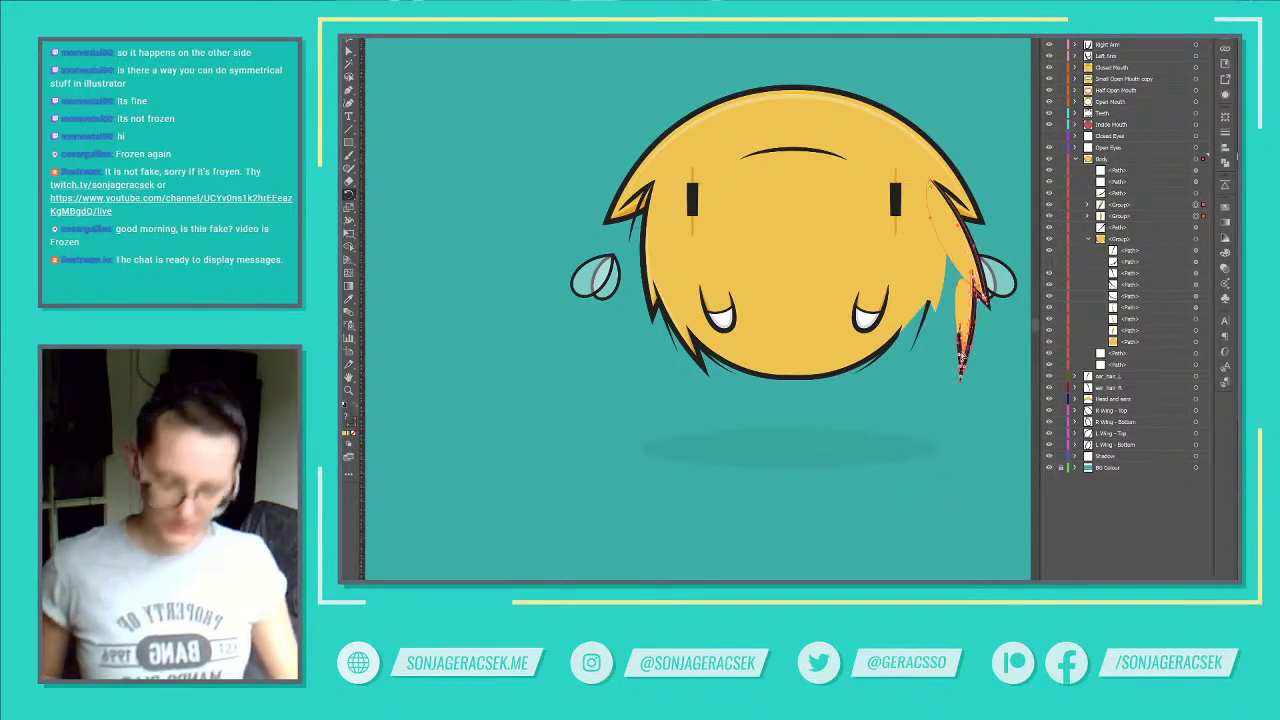
key("ctrl+z")
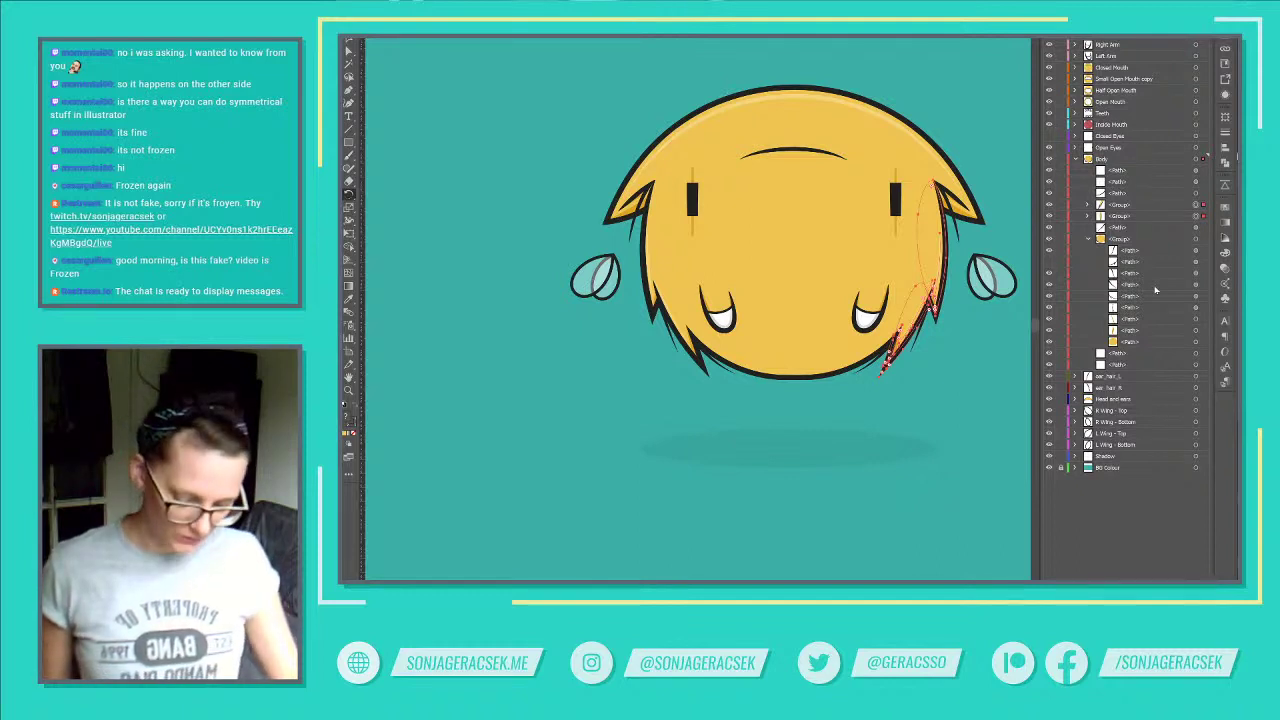
key("o")
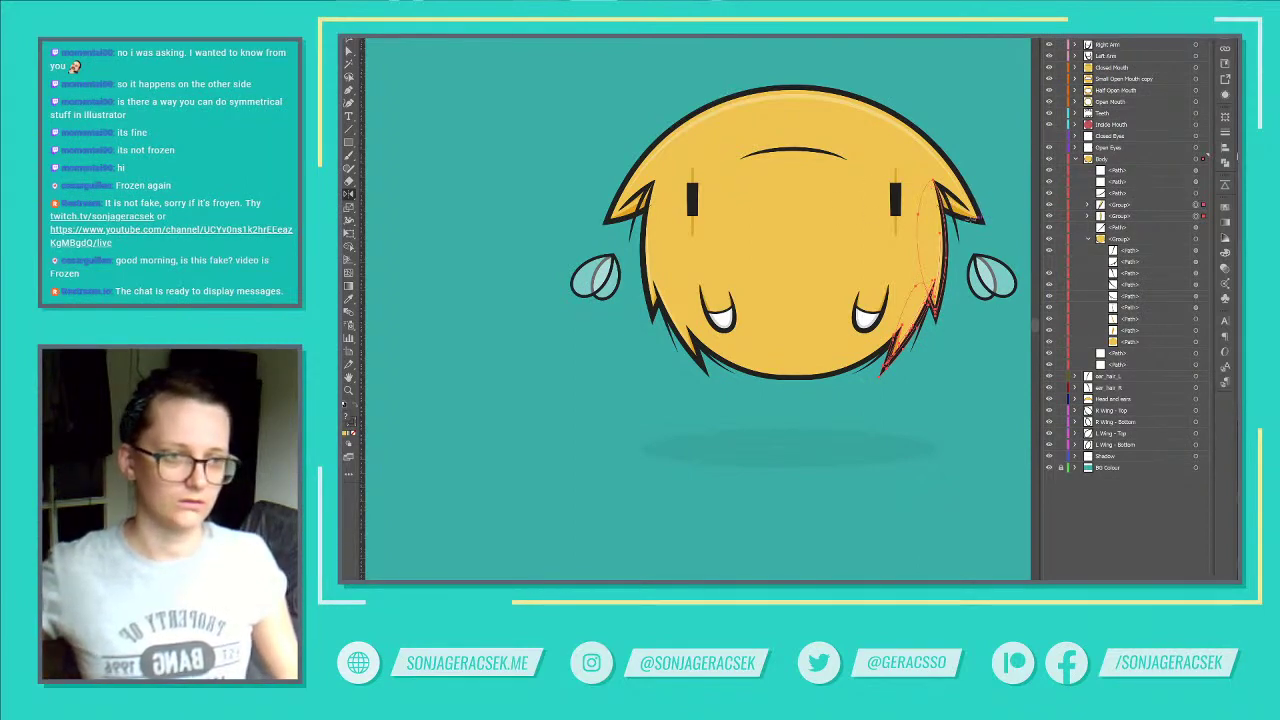
left_click(948, 248, "alt")
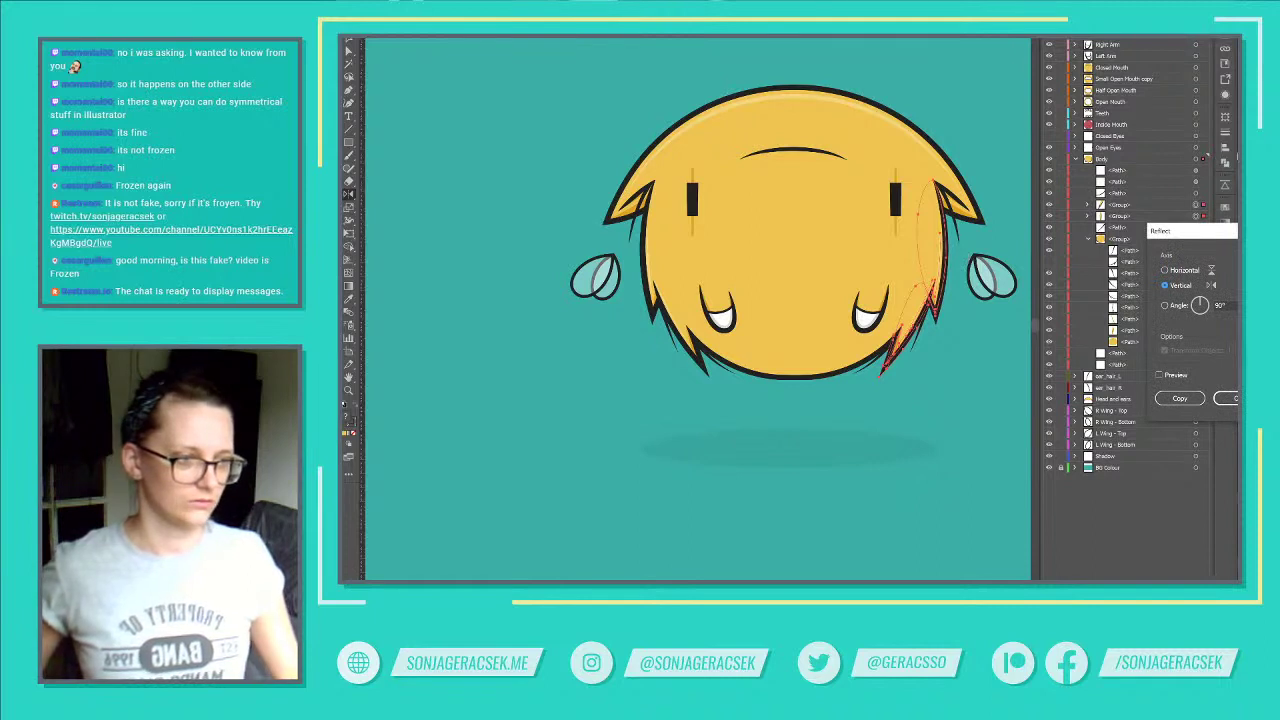
key("Escape")
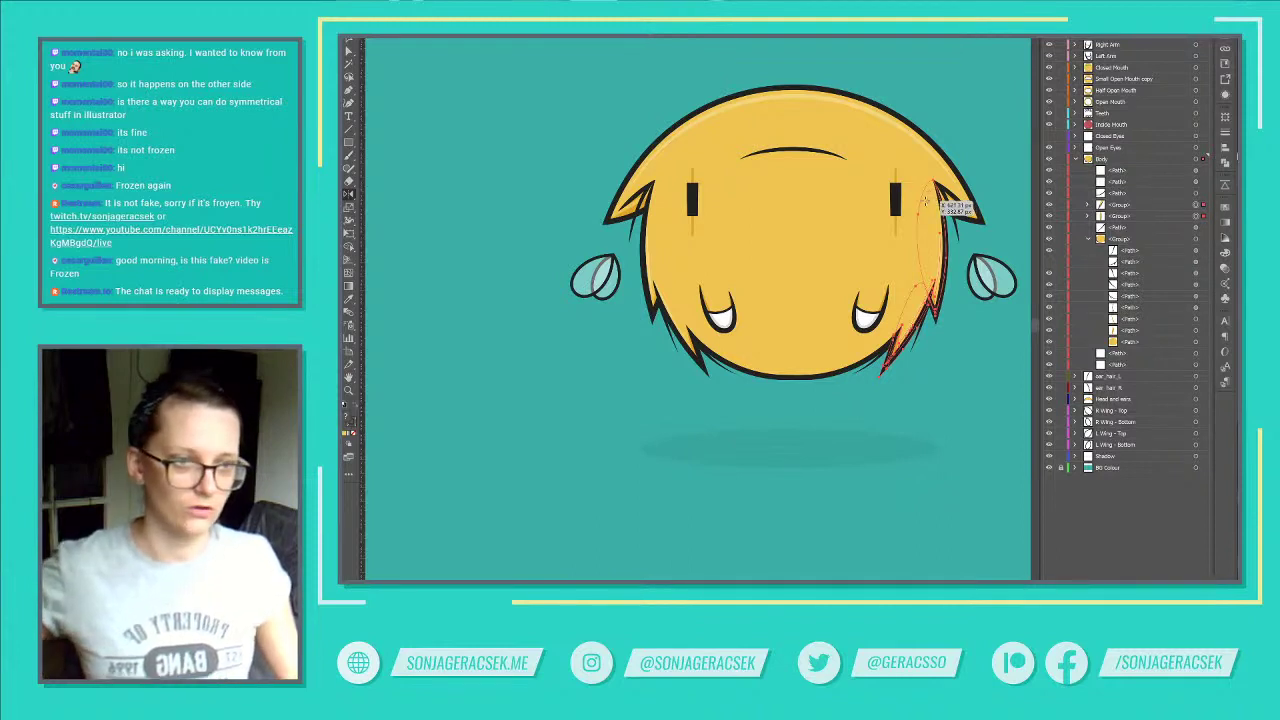
left_click(932, 190, "alt")
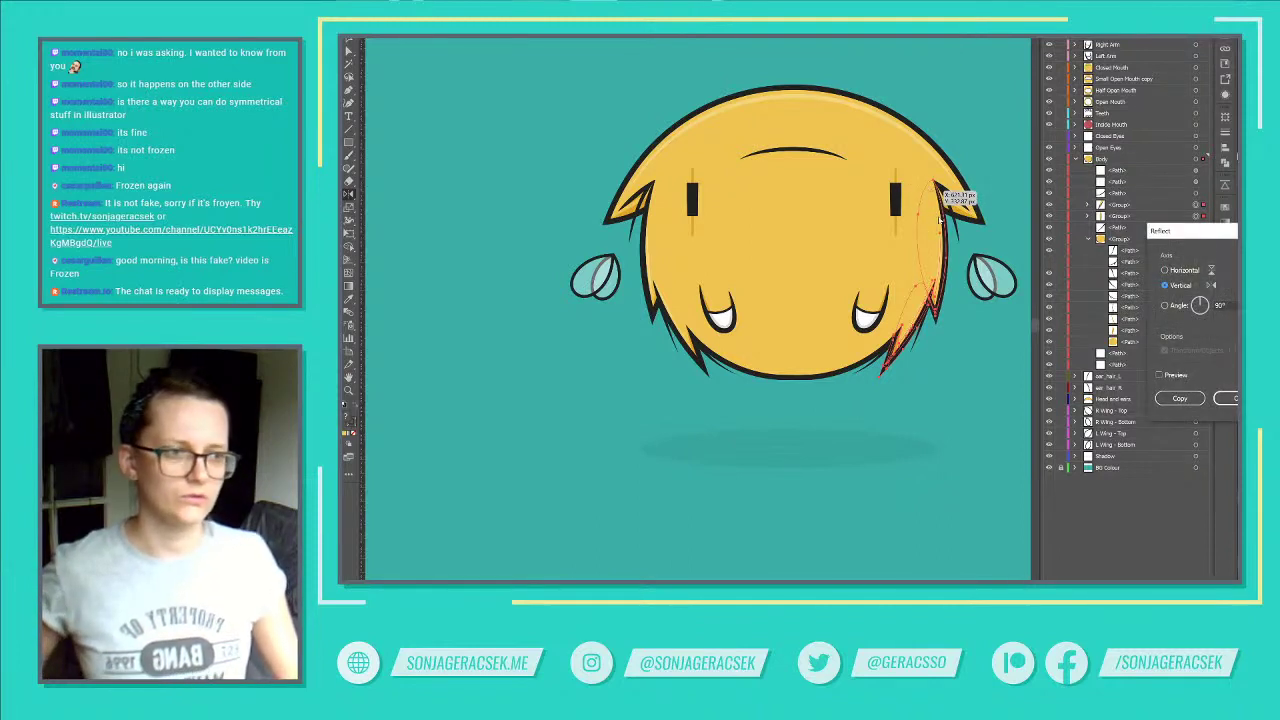
key("Escape")
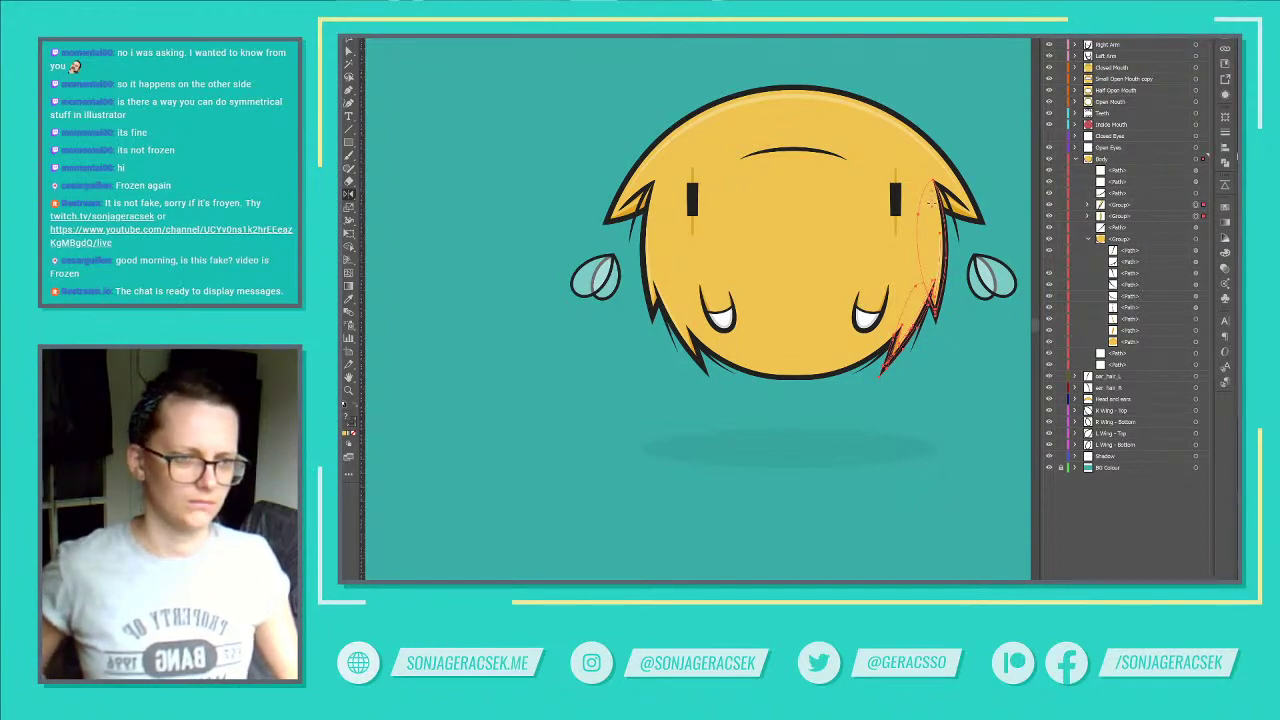
Step: Try mirroring a copy of both right tuft groups to the opposite side of the monster, and undo the copy
key("p")
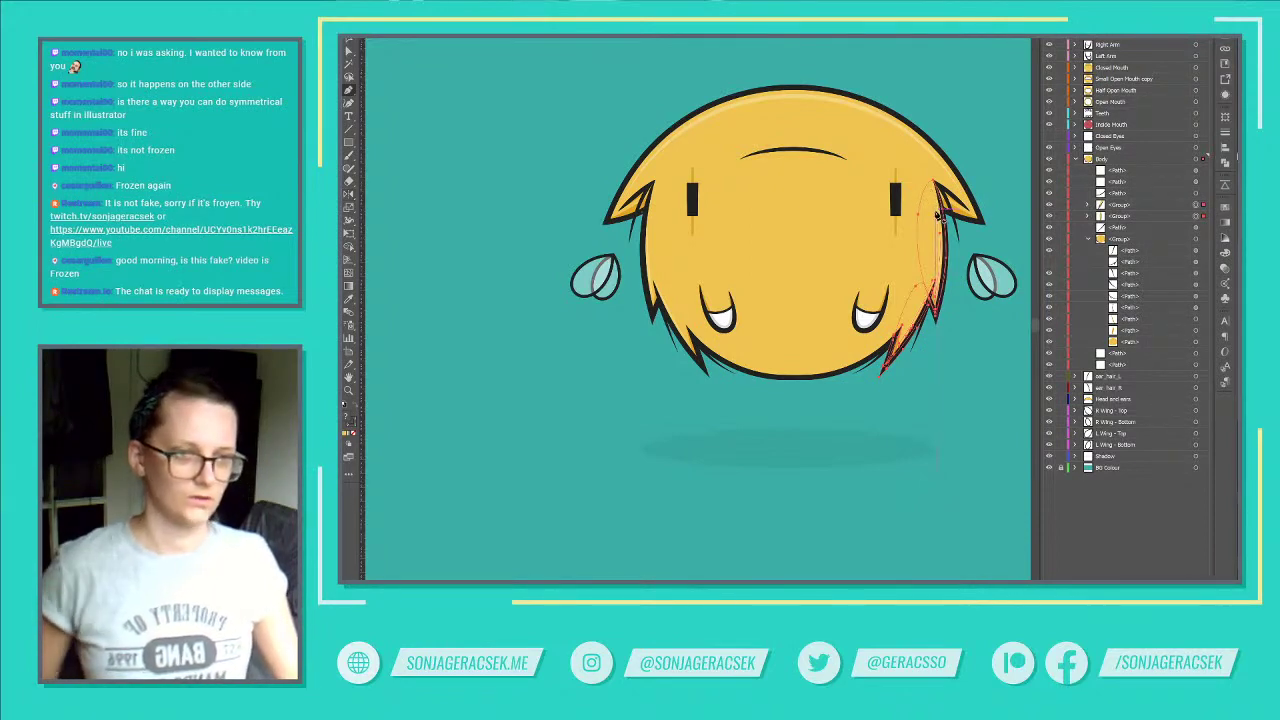
key("o")
left_click_drag(929, 202, 523, 225)
key("v")
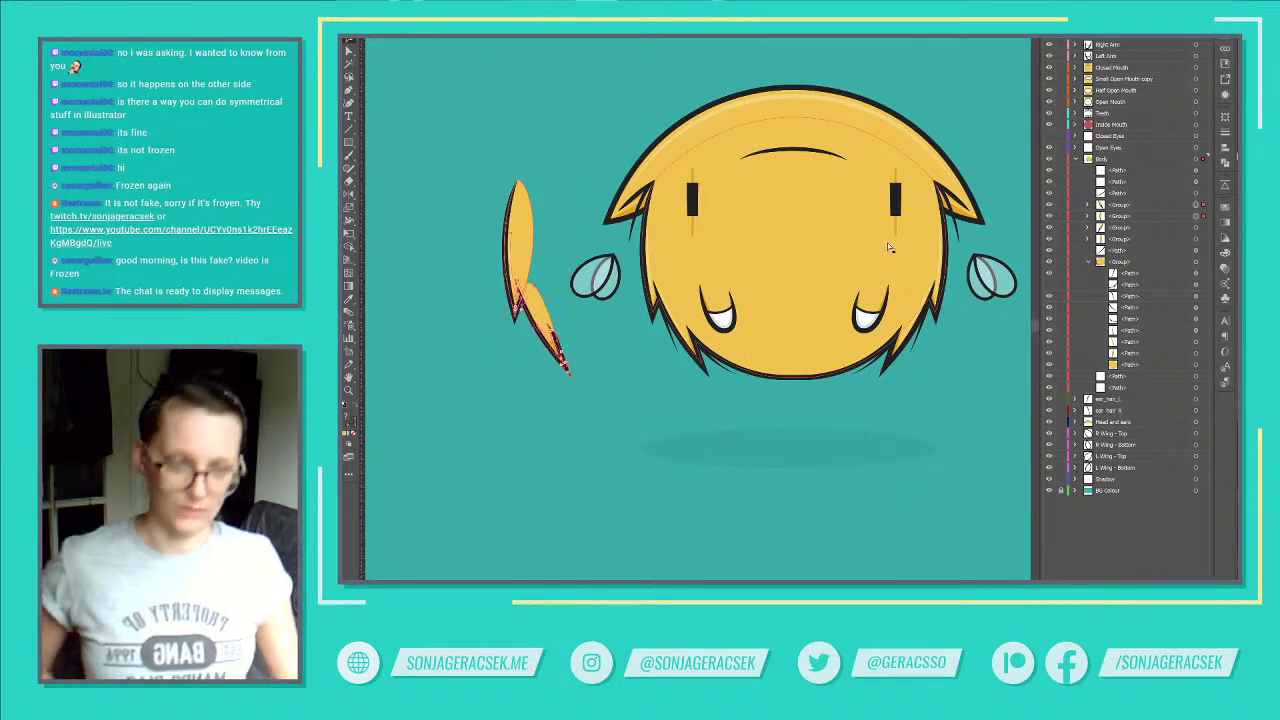
key("ctrl+z")
key("ctrl+z")
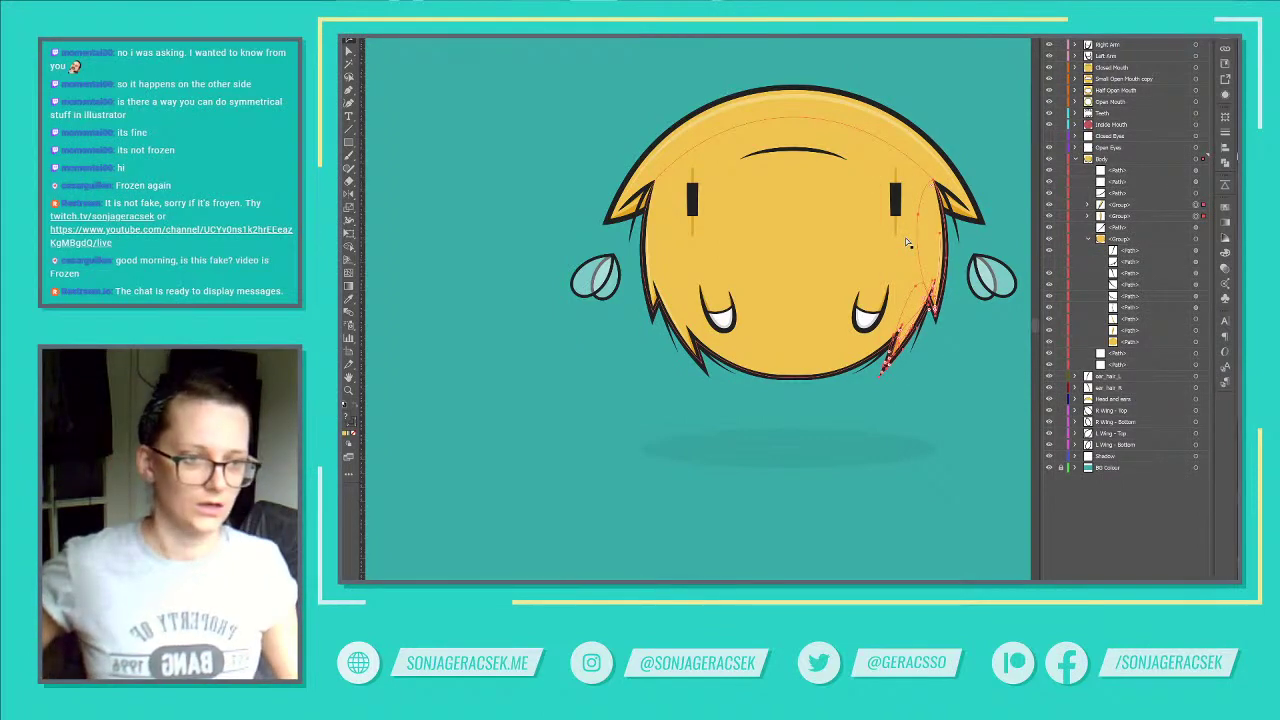
key("ctrl+z")
key("ctrl+z")
key("ctrl+z")
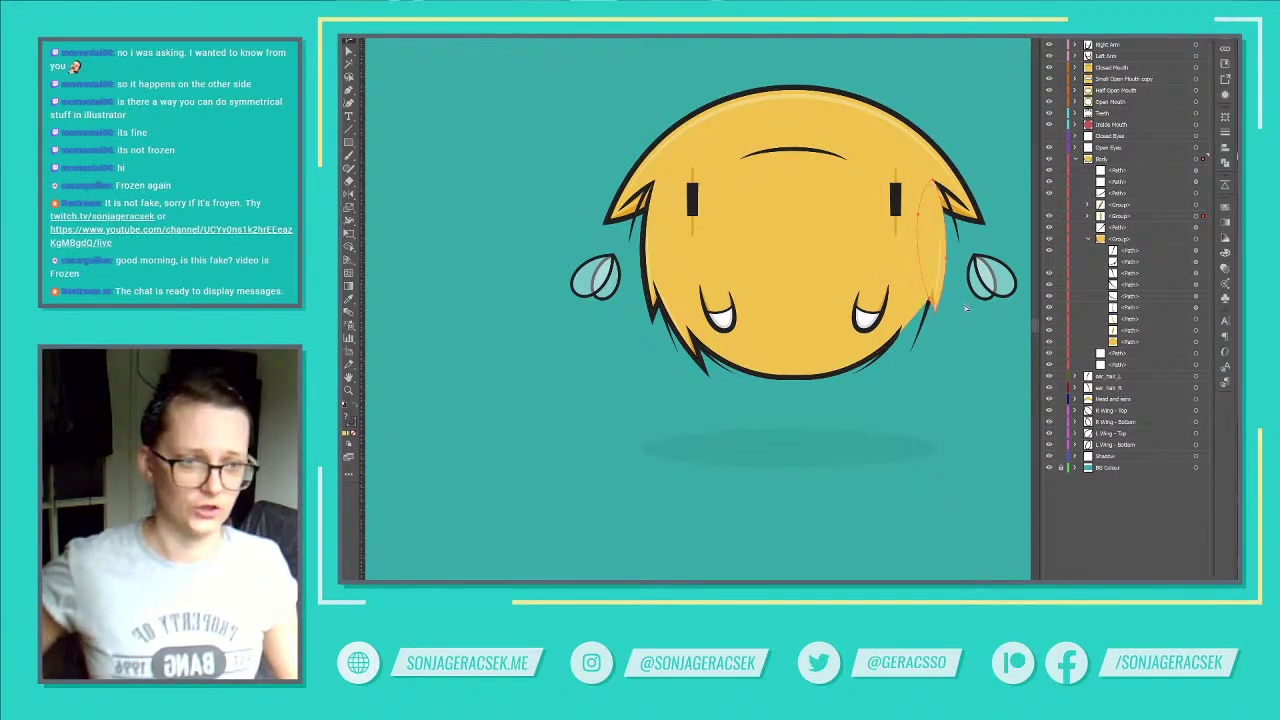
key("ctrl+shift+z")
key("ctrl+shift+z")
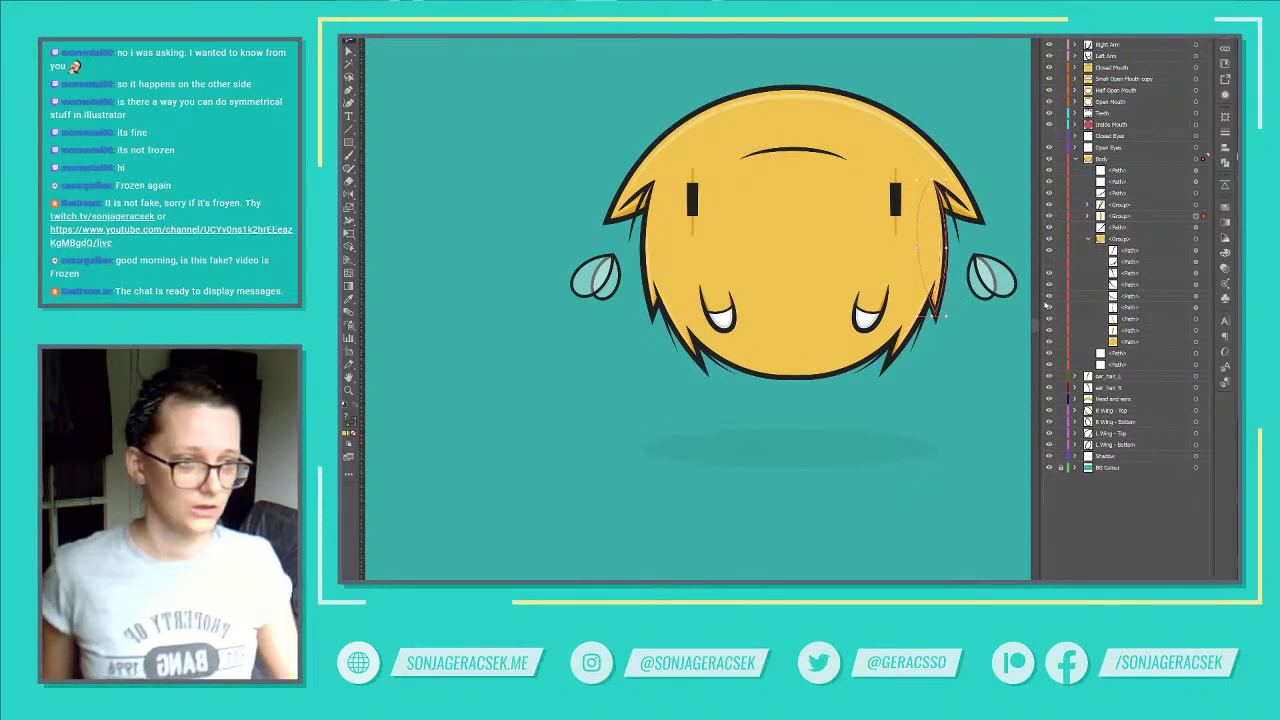
Step: Select the yellow body fill path inside the body group and activate the Pen tool
left_click(1196, 342)
key("a")
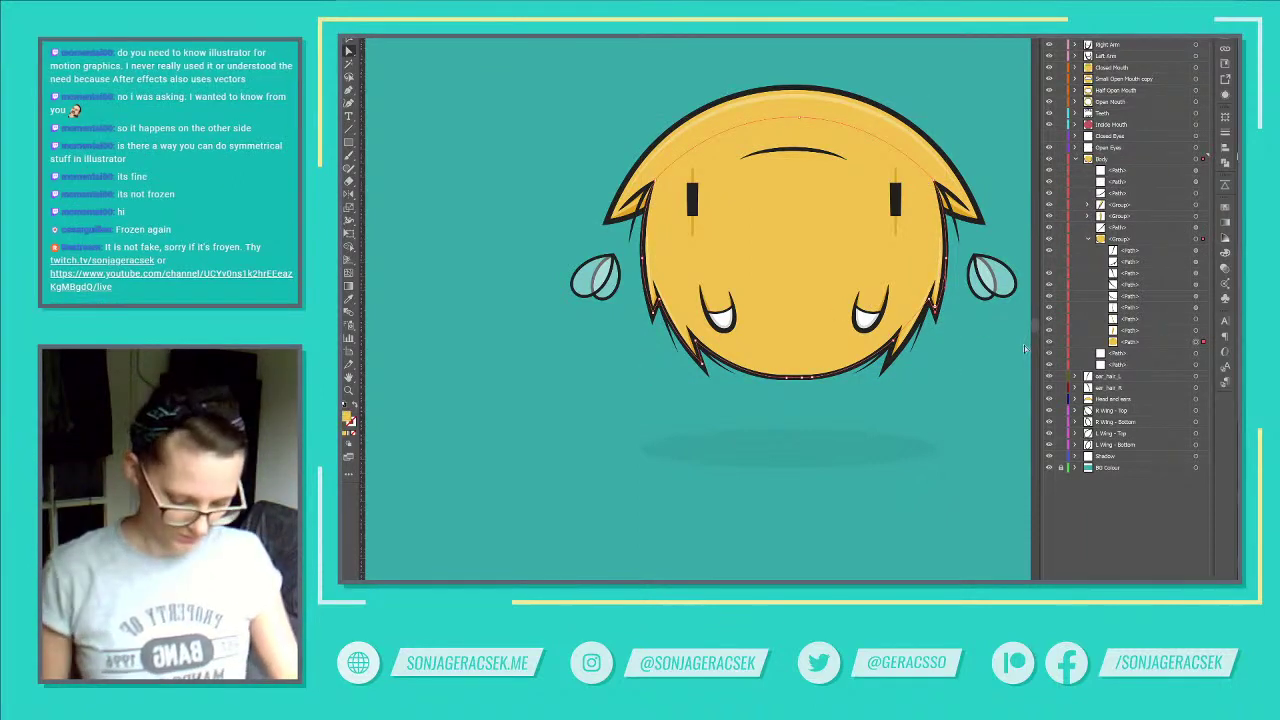
key("p")
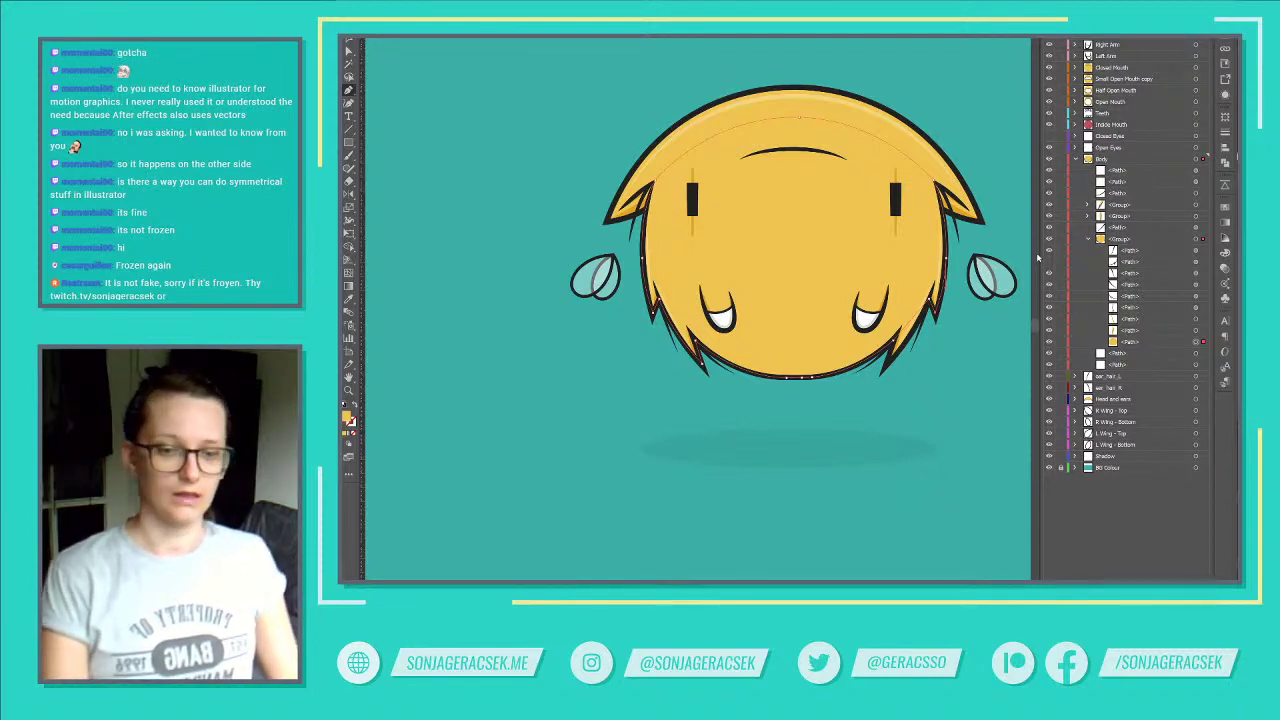
Step: Switch to the browser, open the streamer's own YouTube channel, and browse its home page as far as the Adobe Stock Mogrt Templates section
key("alt+Tab")
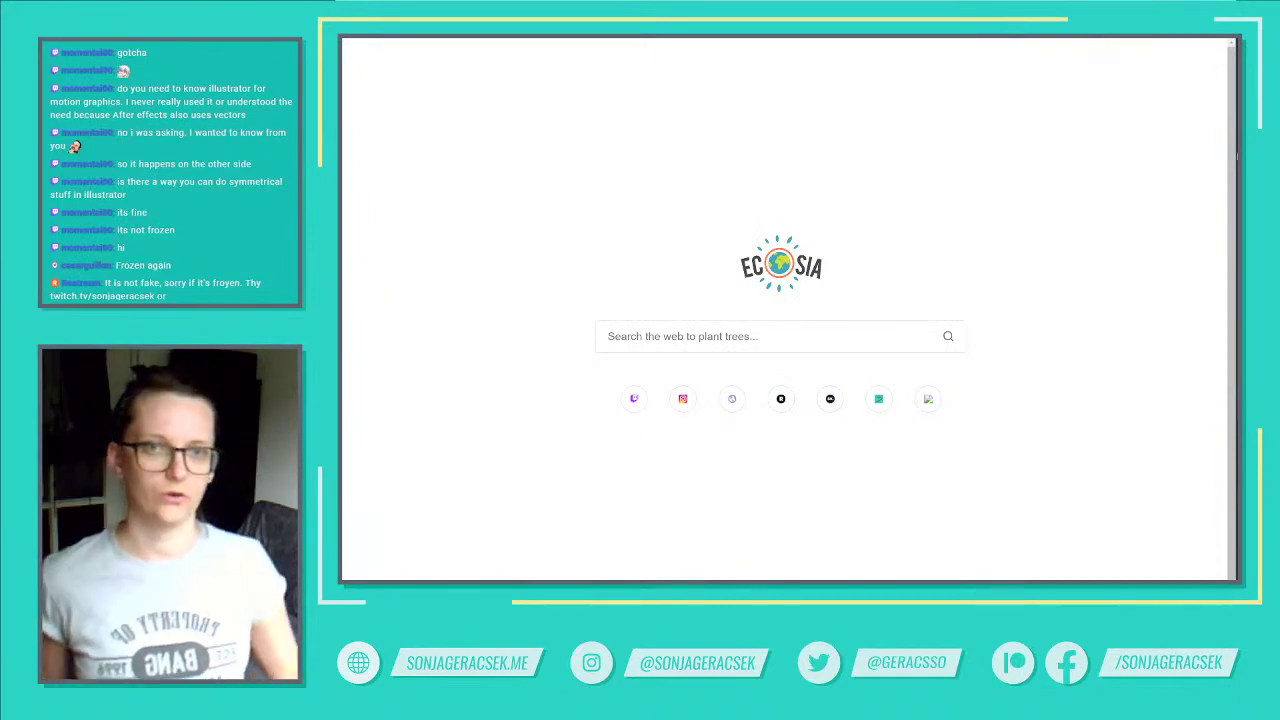
key("Return")
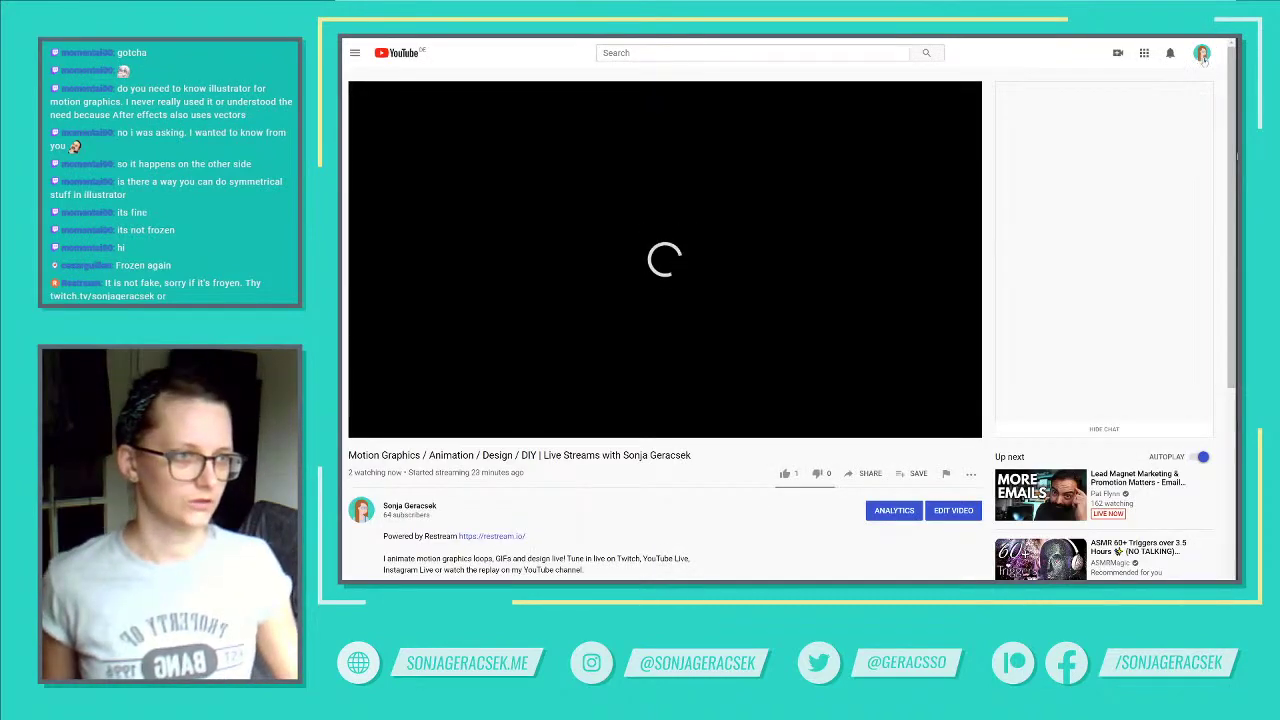
left_click(1202, 54)
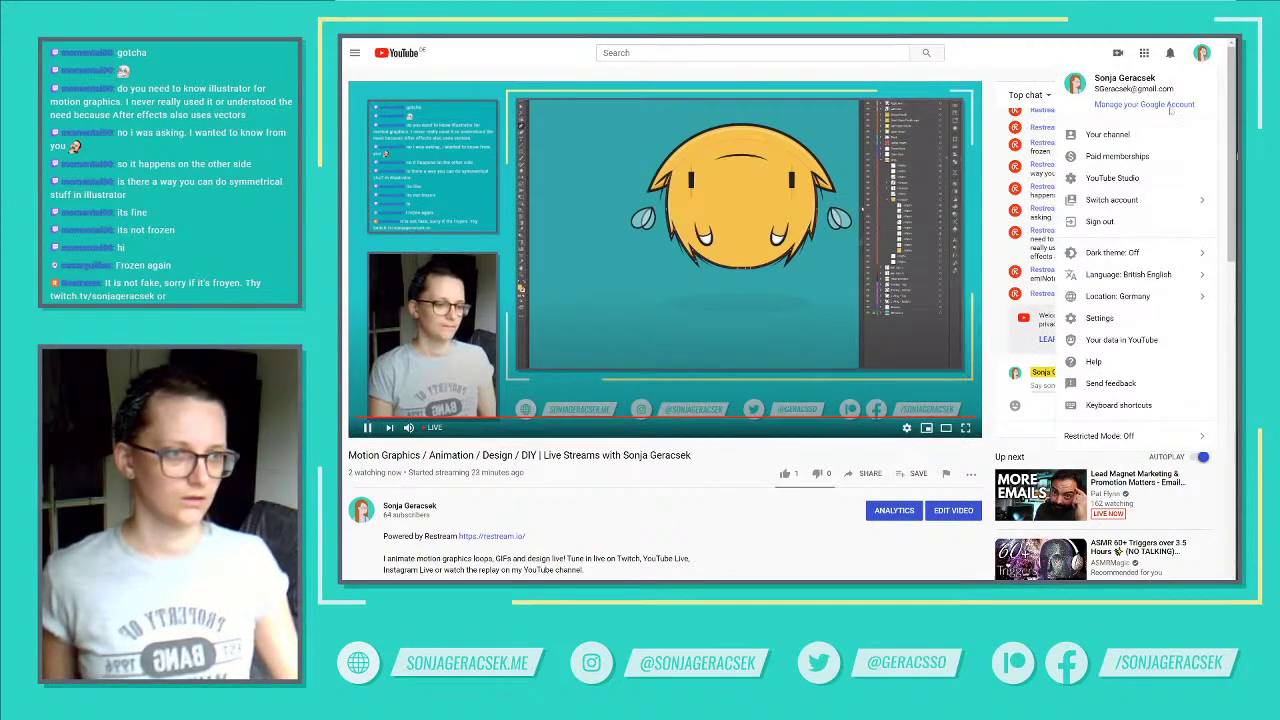
left_click(1105, 134)
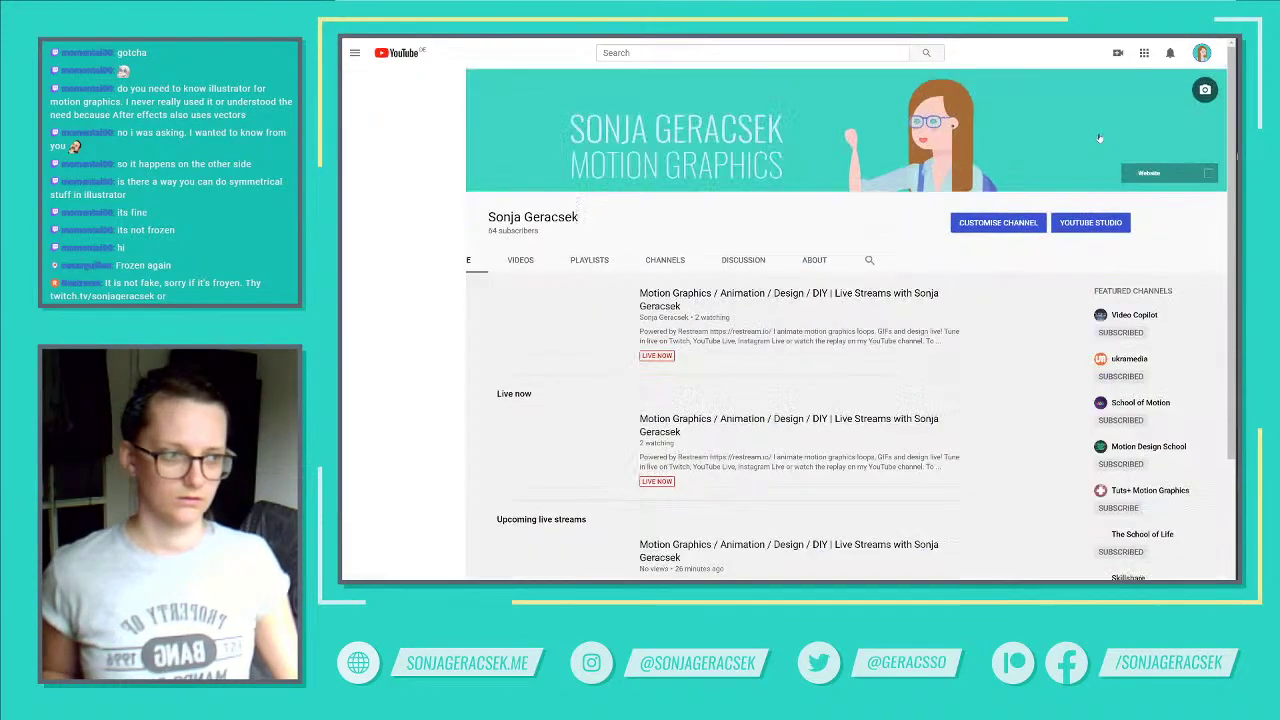
scroll(808, 432, "down", 5)
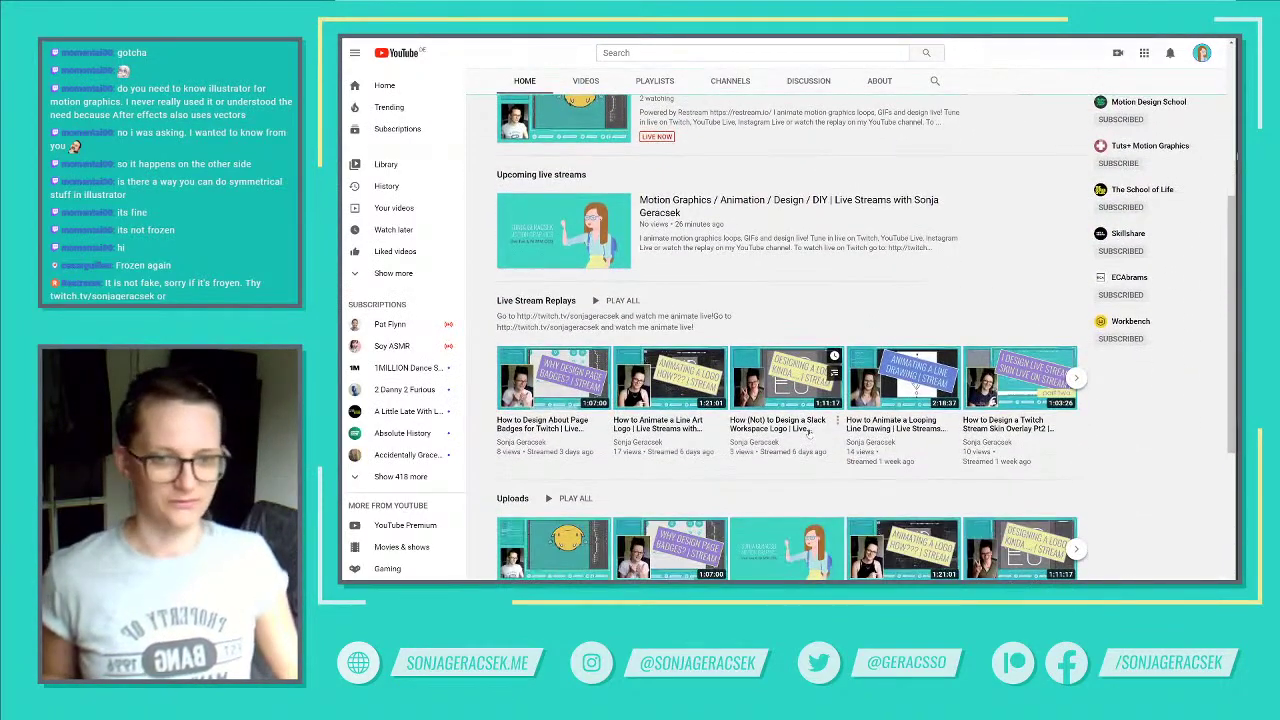
scroll(1082, 459, "down", 1)
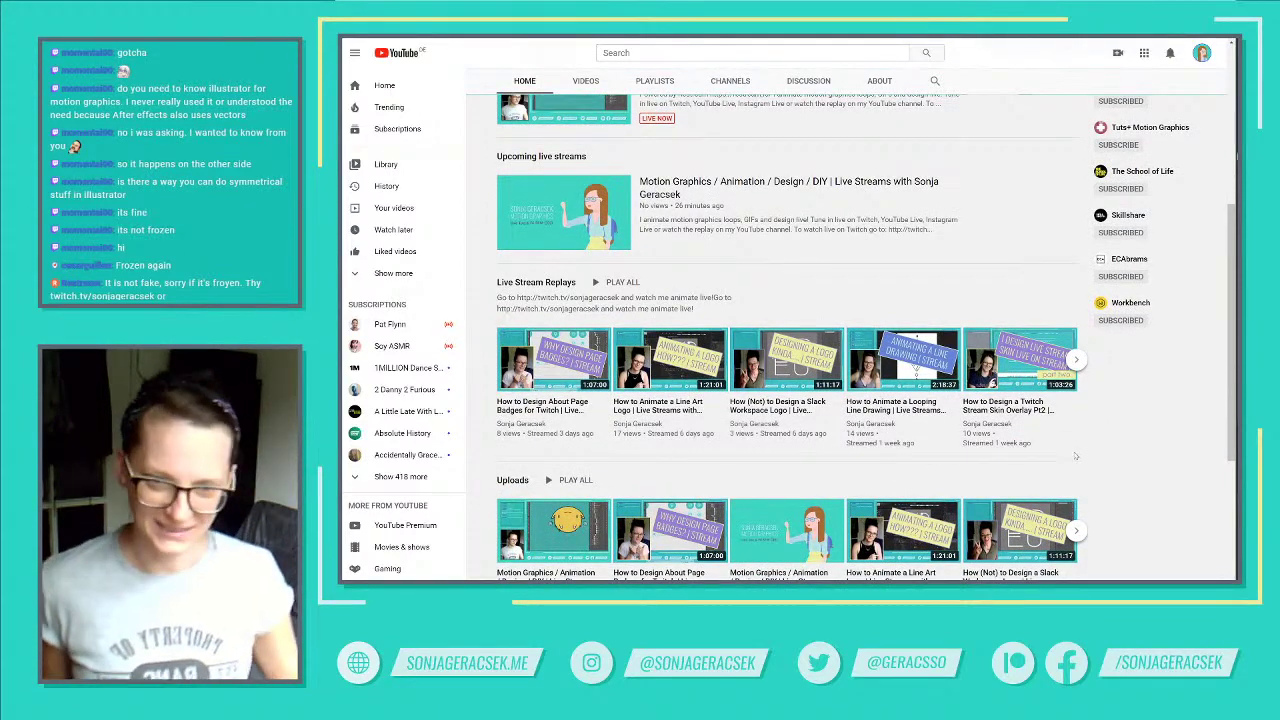
scroll(846, 460, "down", 3)
scroll(846, 460, "down", 3)
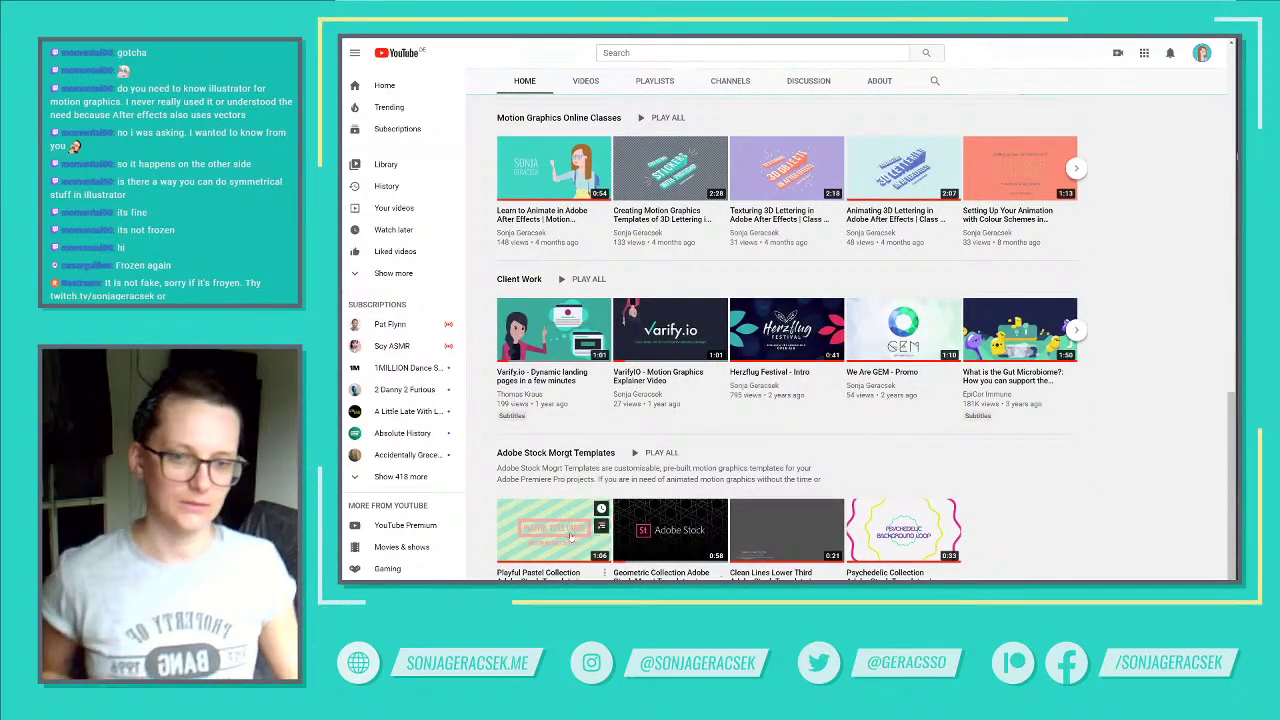
Step: View the Playful Pastel Collection template video, and return to Illustrator
left_click(522, 539)
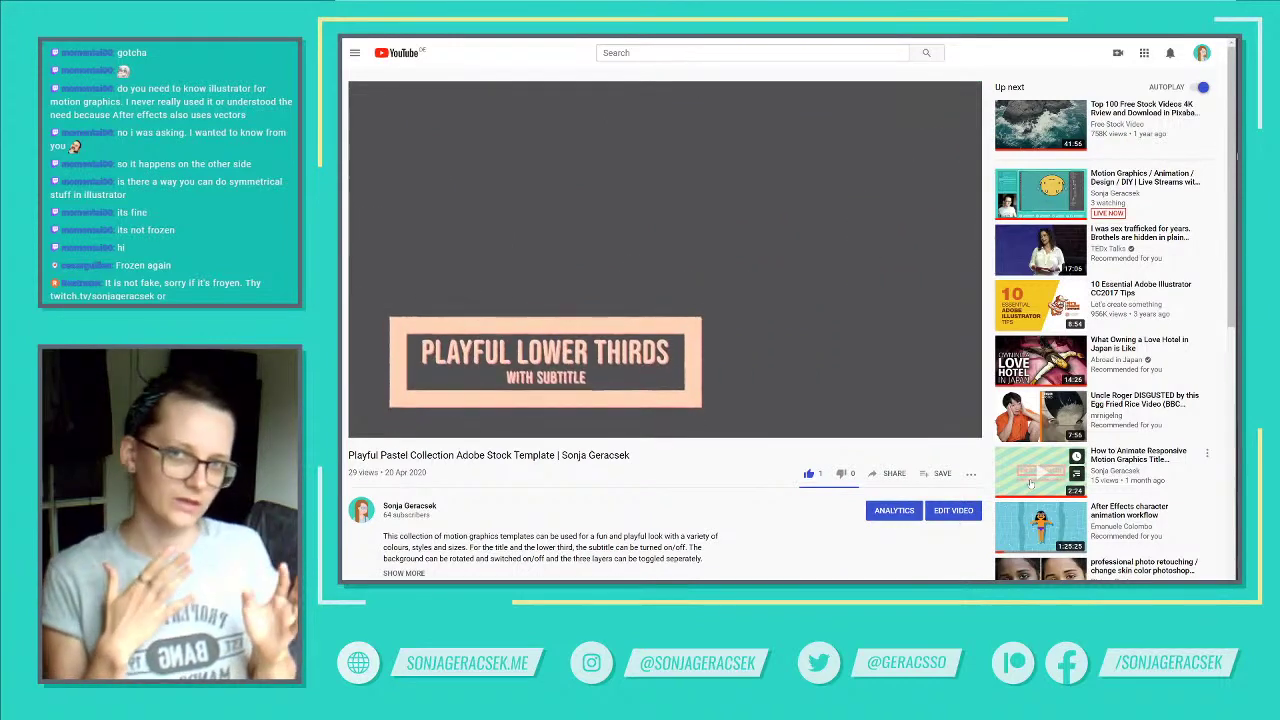
left_click(723, 348)
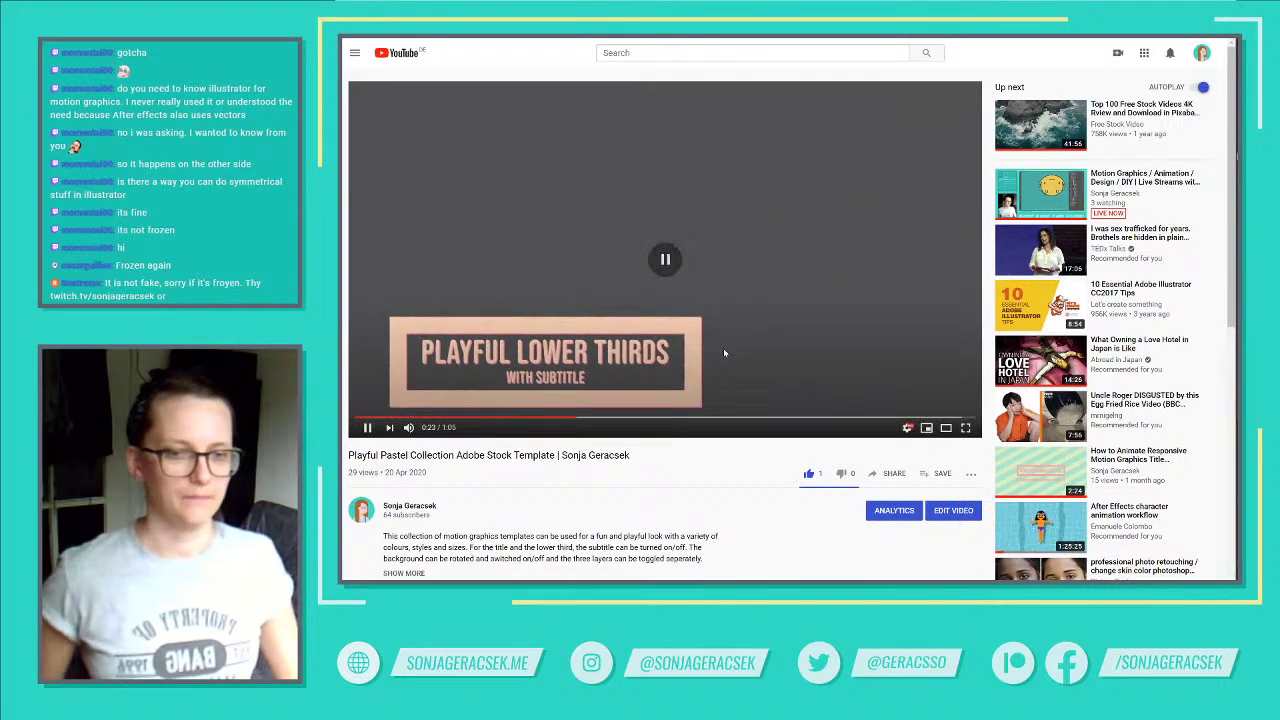
key("alt+Tab")
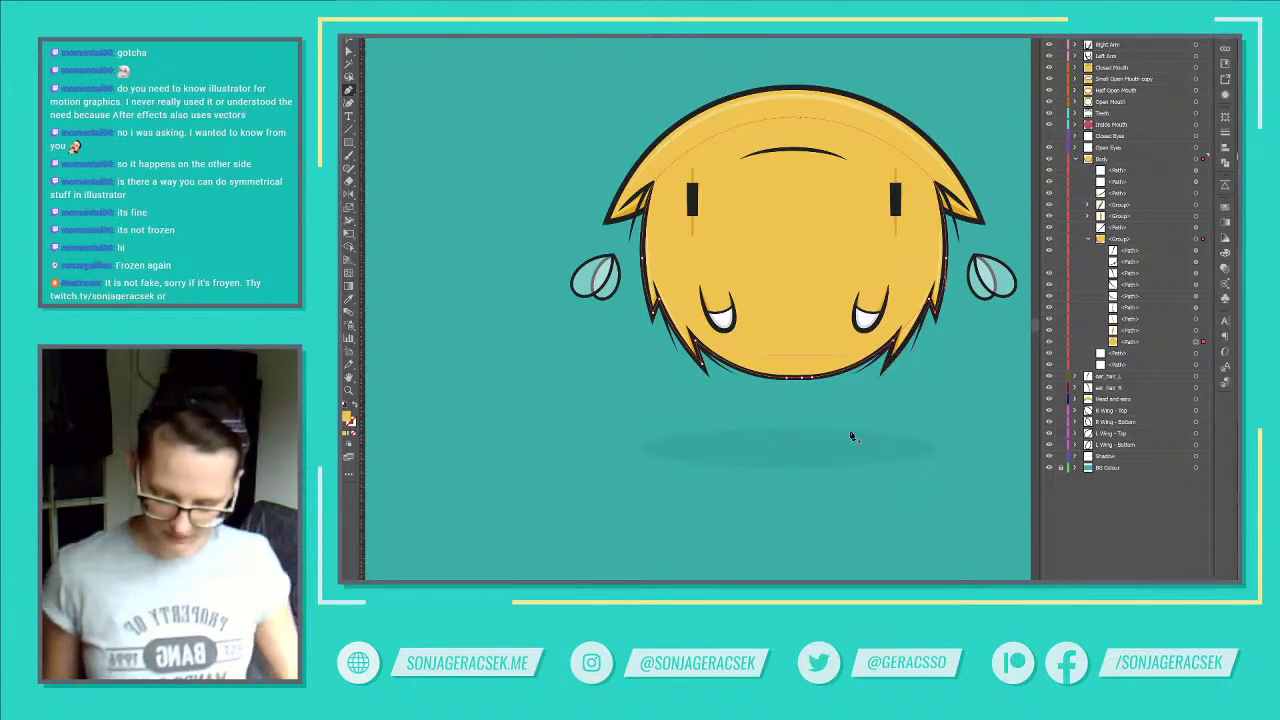
Step: Select the dark outline curve along the body's lower edge and examine the available stroke width profiles
key("a")
left_click(763, 411)
left_click(699, 364)
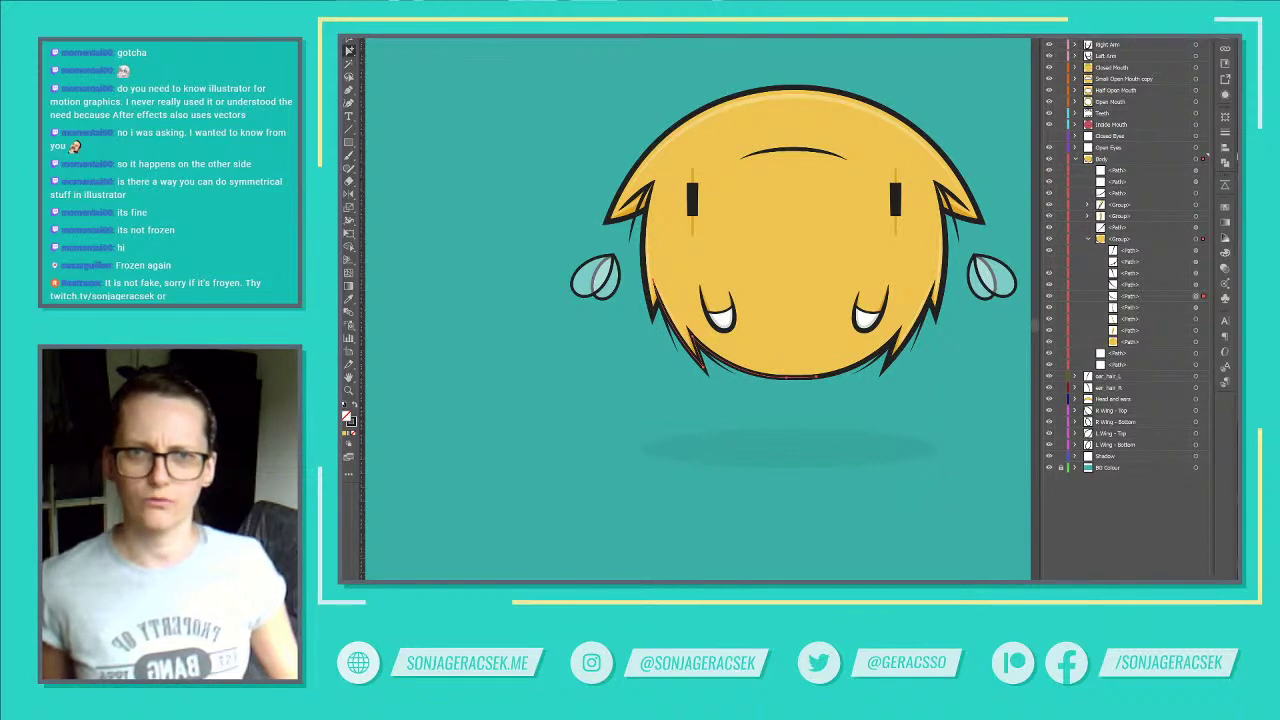
left_click(548, 12)
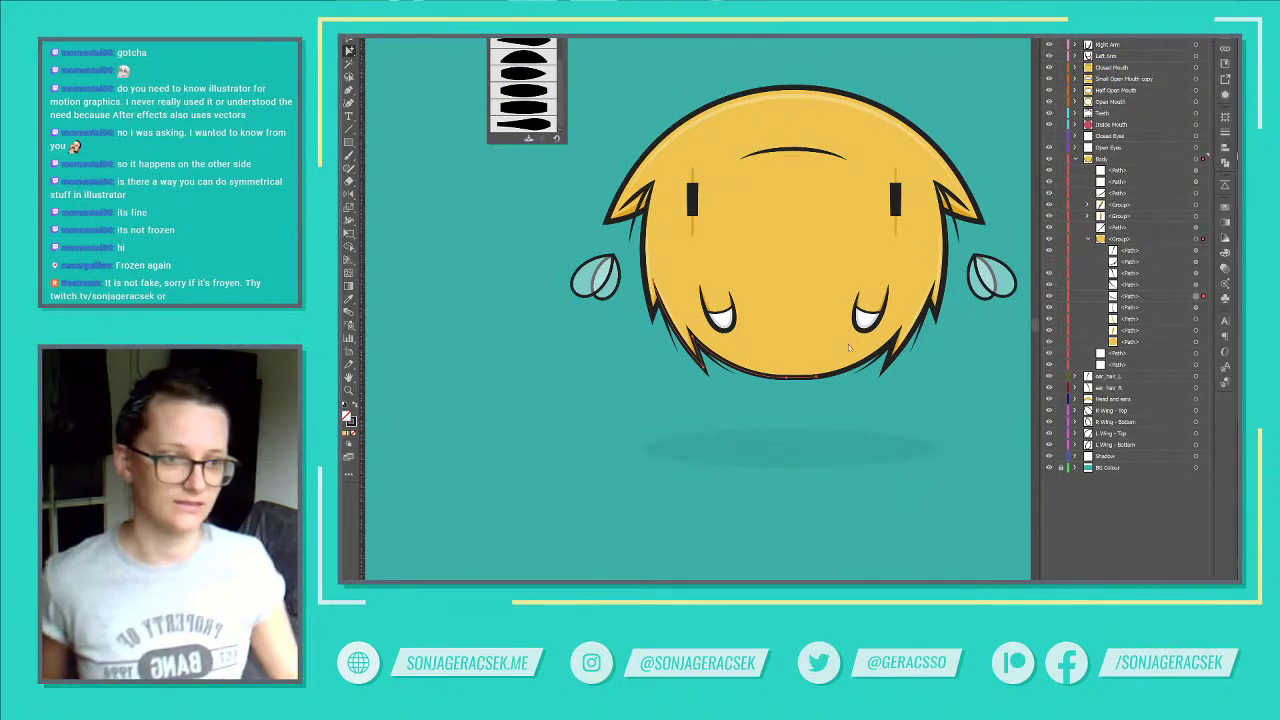
left_click(939, 450)
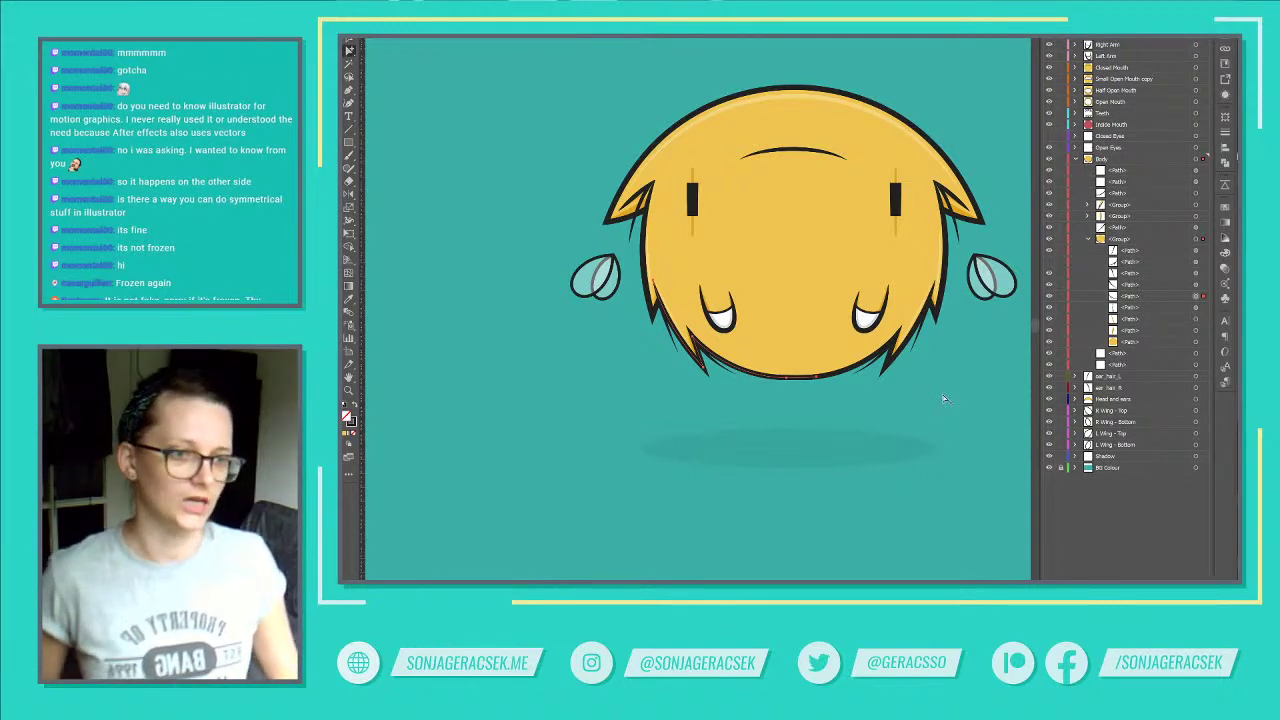
left_click_drag(982, 372, 886, 428)
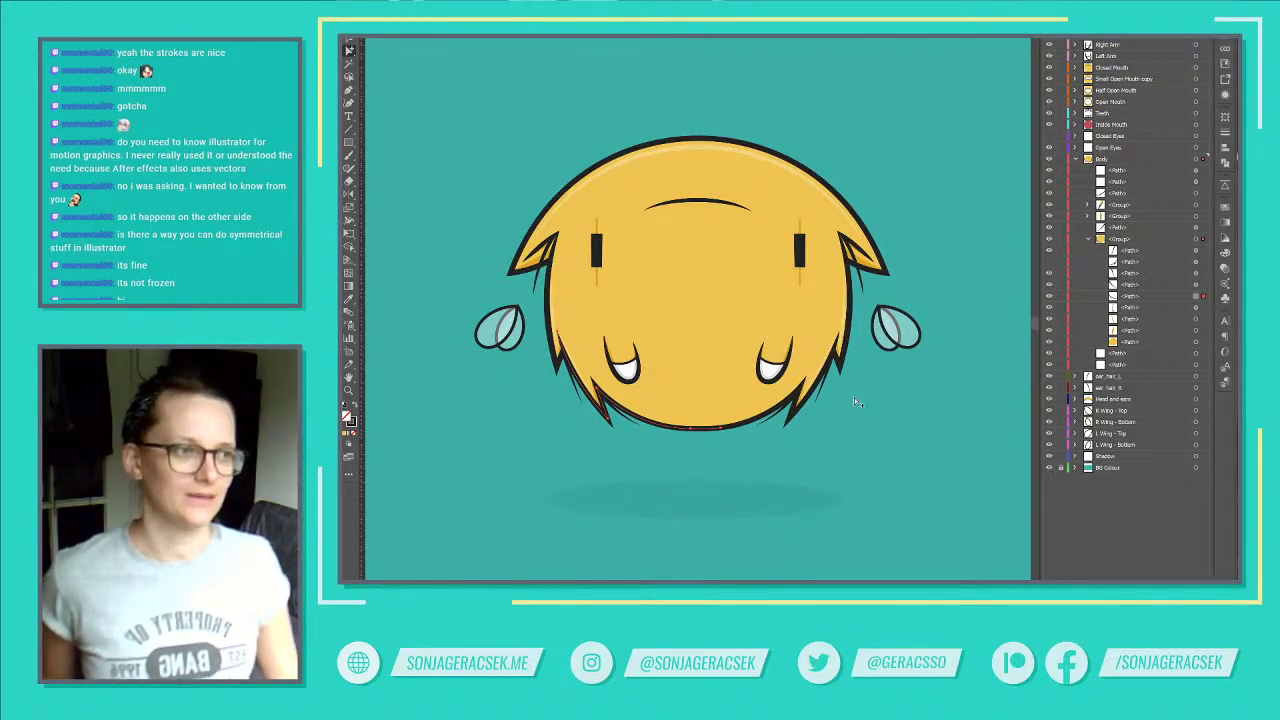
left_click(1128, 297)
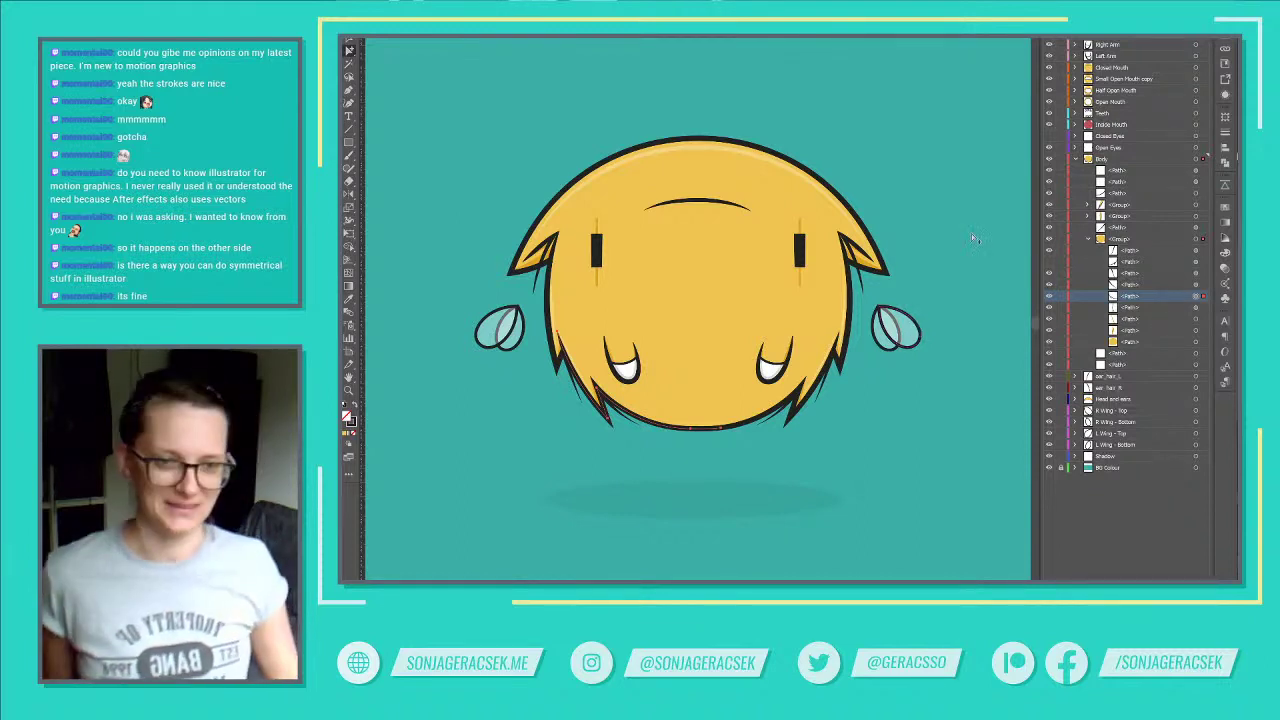
Step: Move the thin hair strokes beside the lower tufts and the body's lower outline curve out of the body group, directly above it
scroll(662, 443, "up", 2)
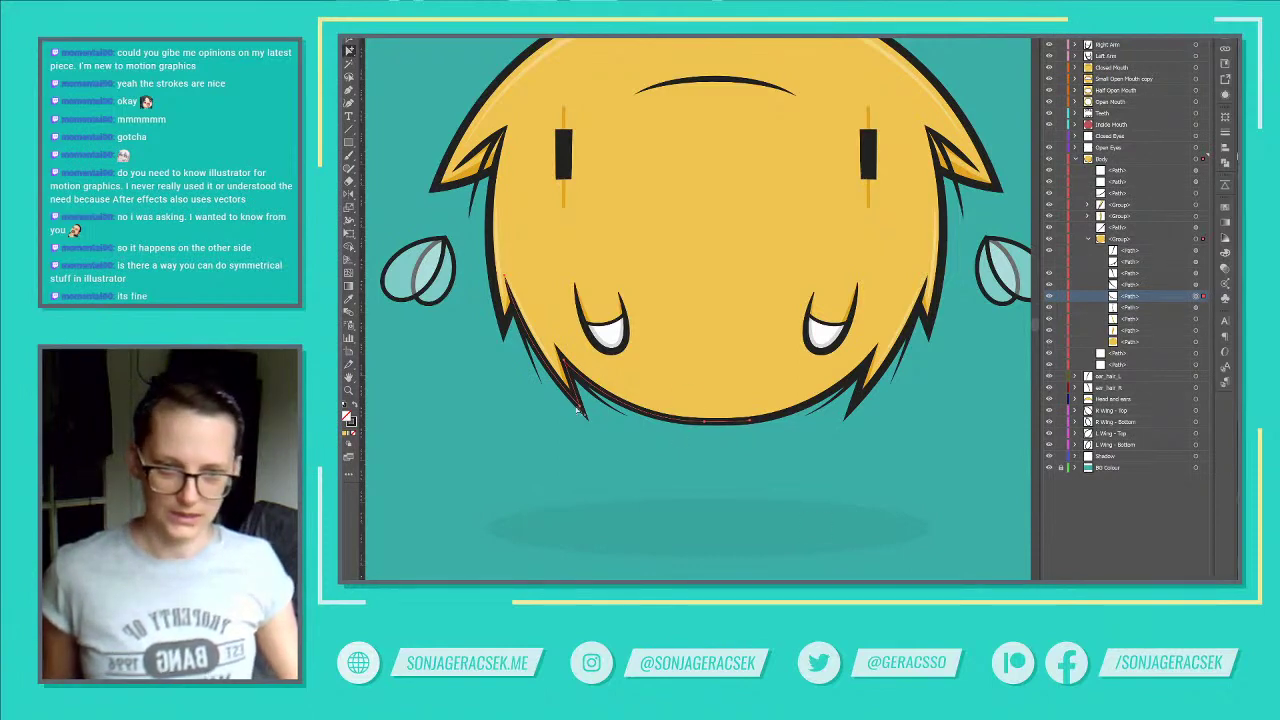
left_click(857, 404)
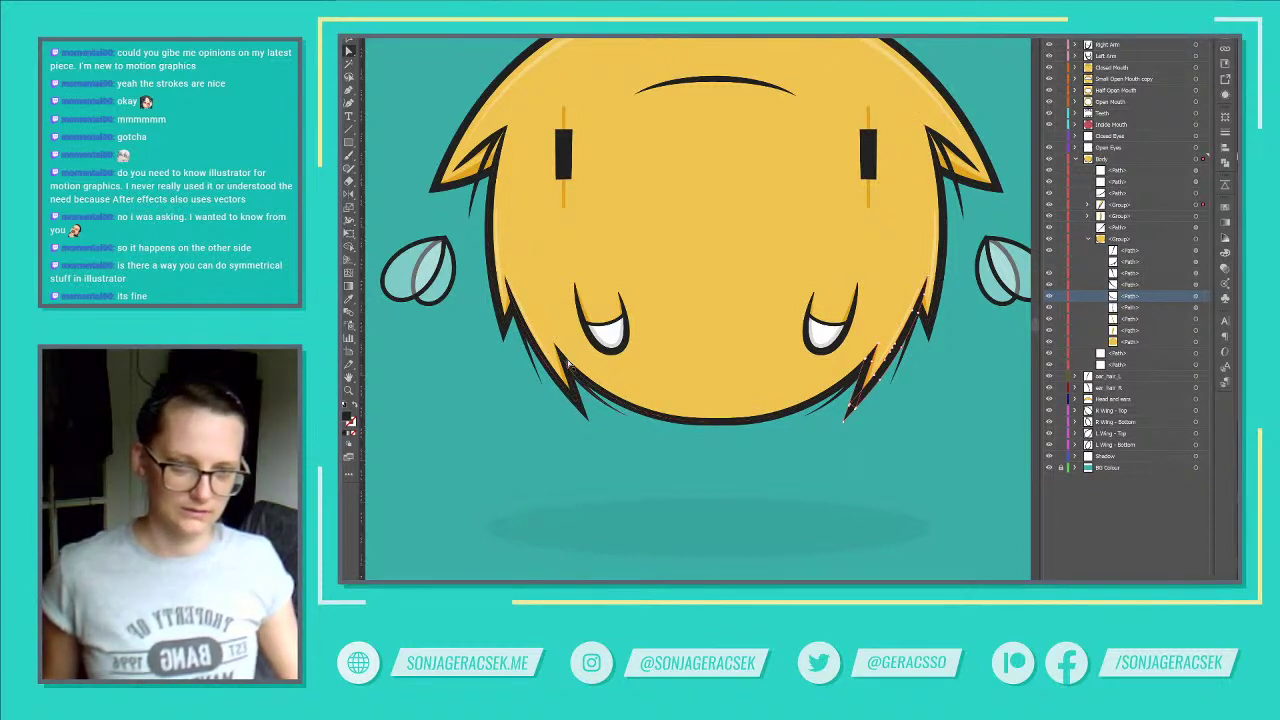
left_click(604, 405)
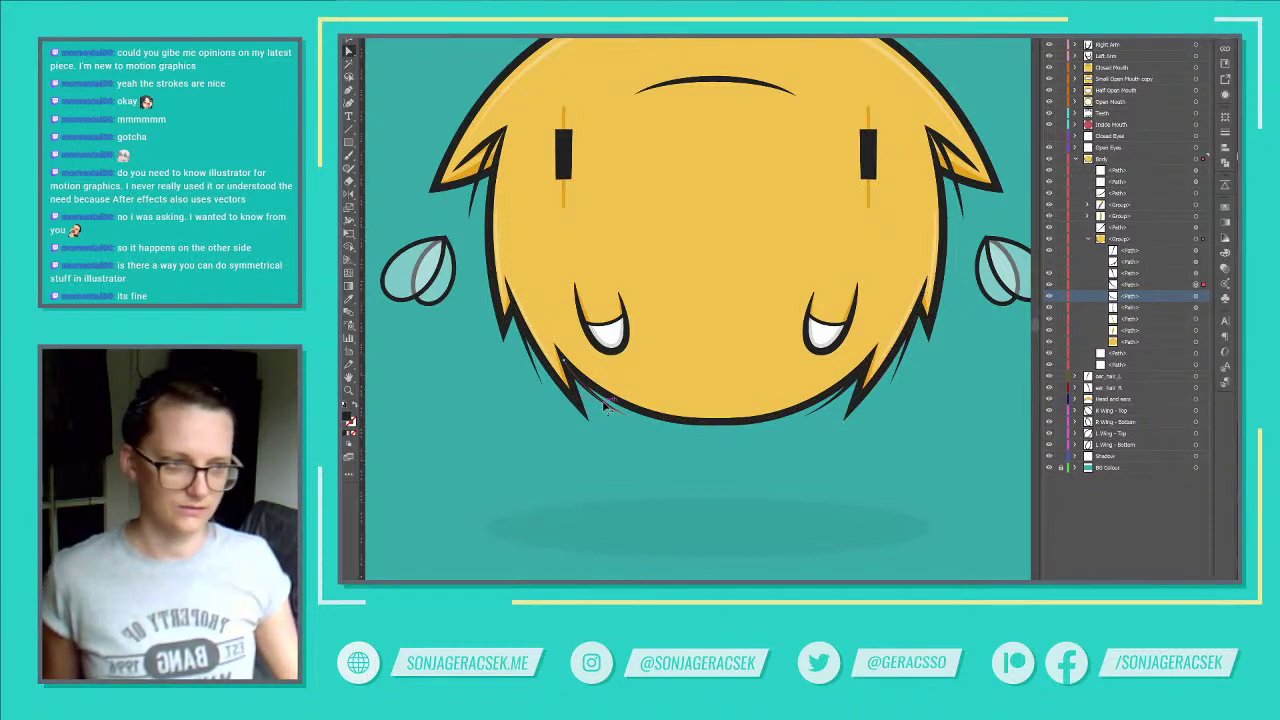
left_click(531, 362, "shift")
left_click(842, 399, "shift")
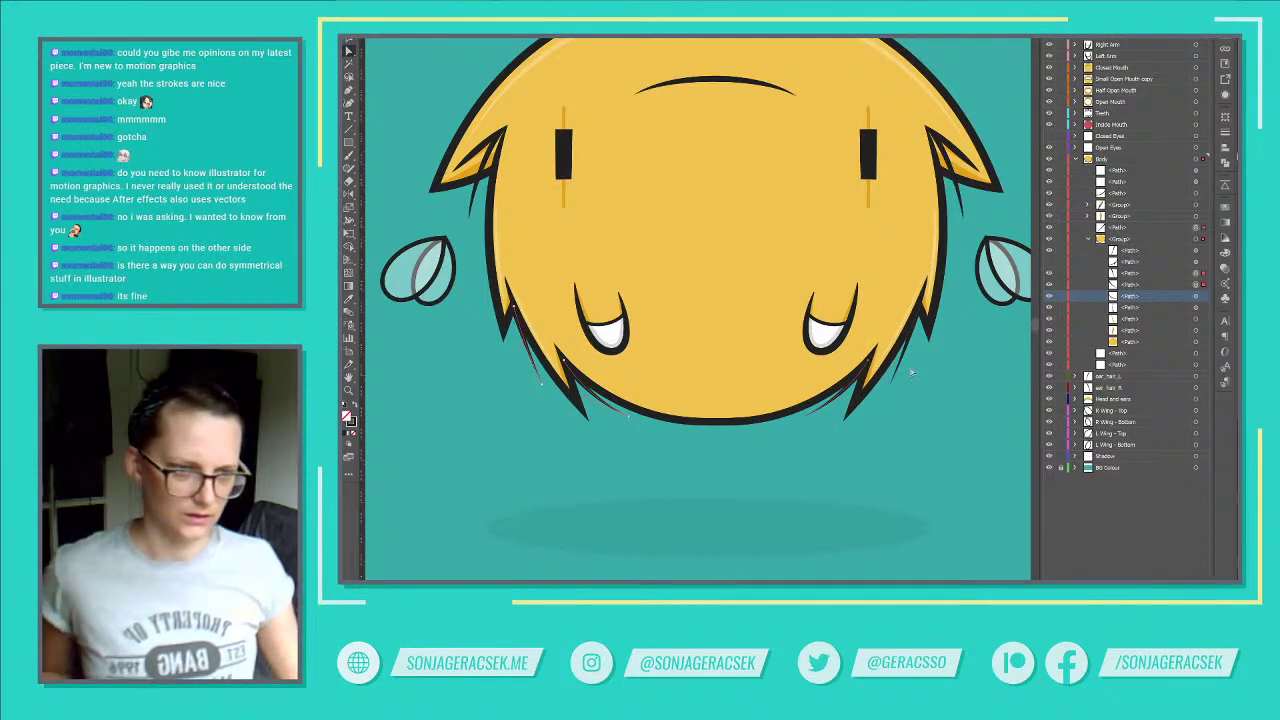
left_click(906, 355, "shift")
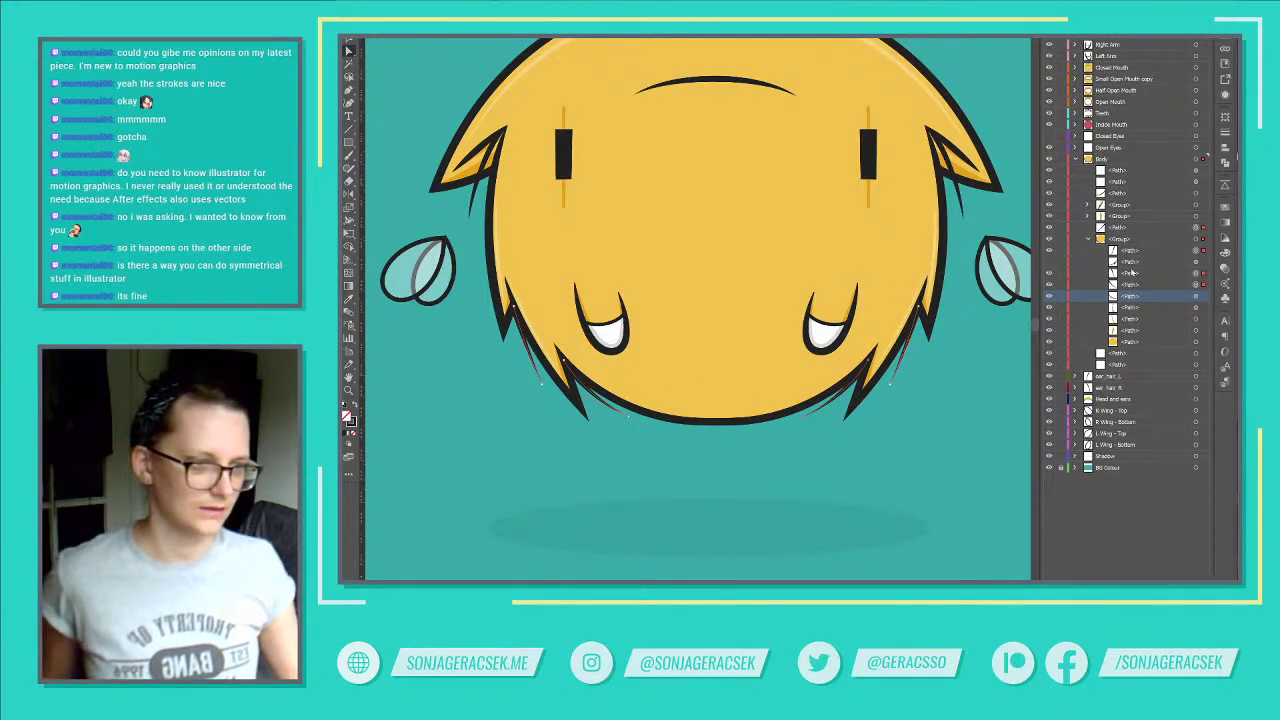
left_click(1165, 286, "ctrl")
left_click(1158, 274, "ctrl")
left_click_drag(1166, 270, 1163, 290)
left_click(1162, 288)
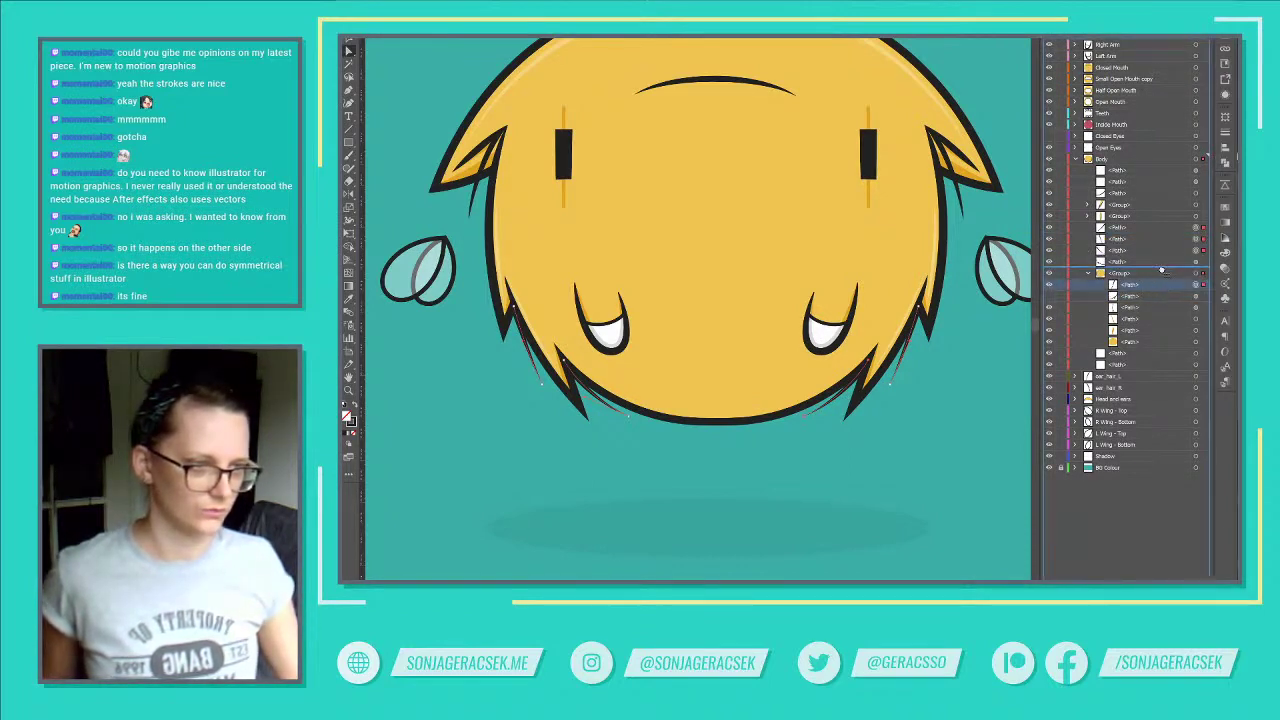
left_click_drag(1164, 258, 1112, 256)
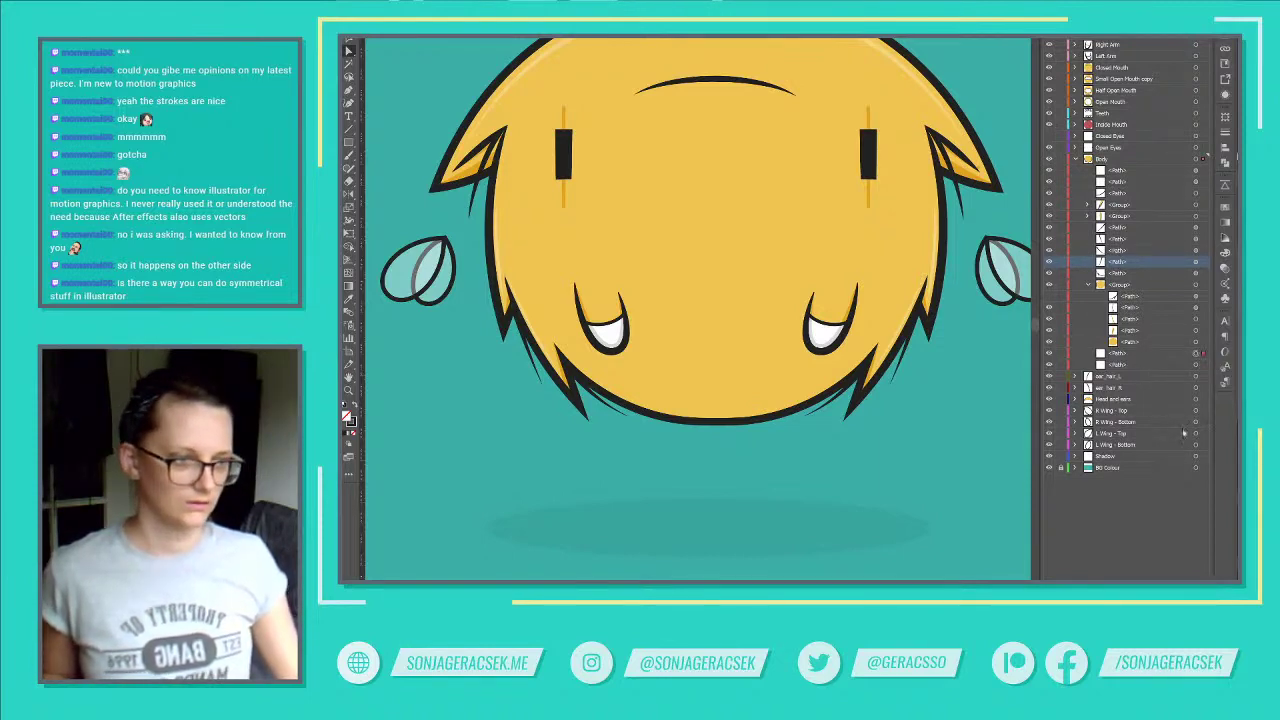
Step: Delete the two loose paths beneath the body group in the Body layer, and select the yellow body fill
key("Delete")
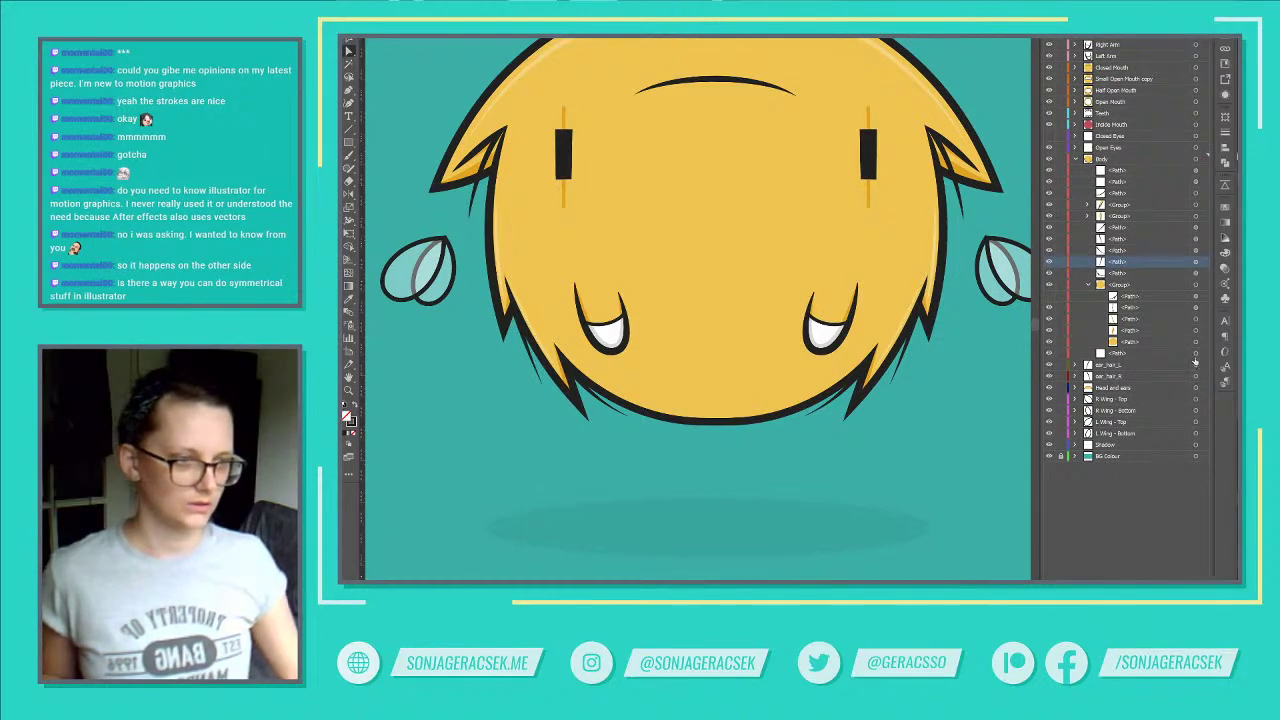
key("Delete")
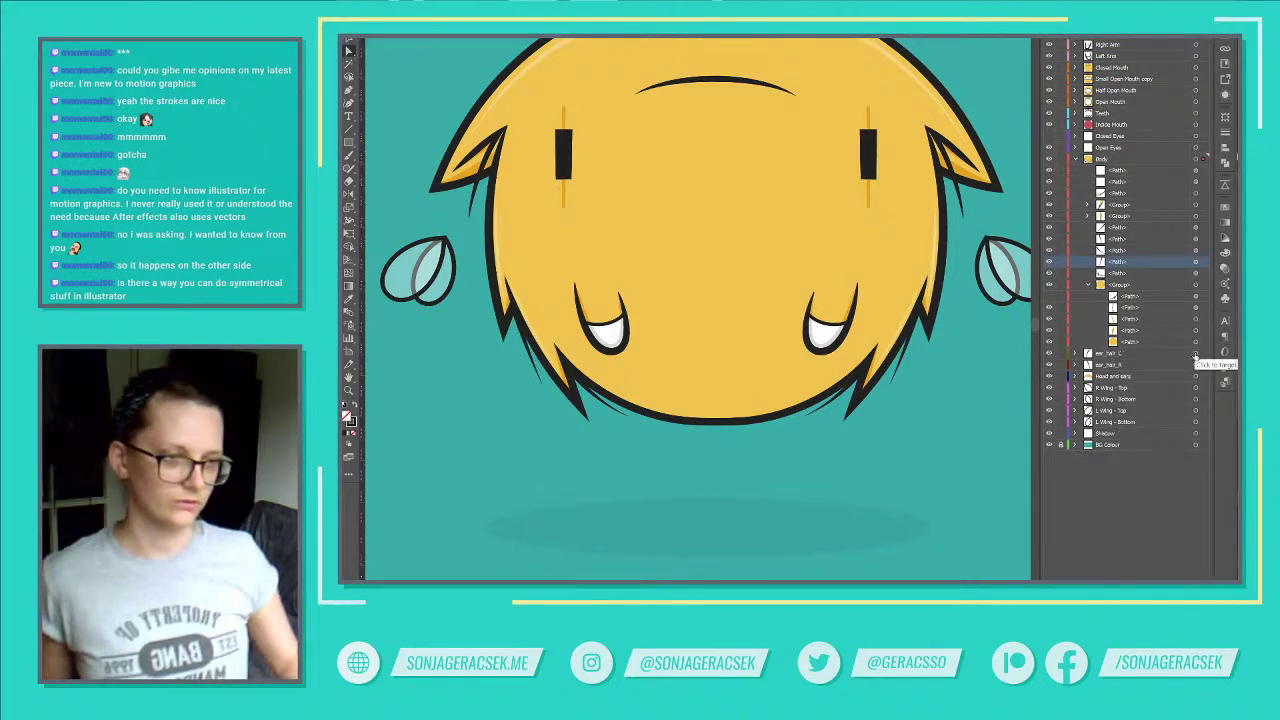
left_click(1195, 343)
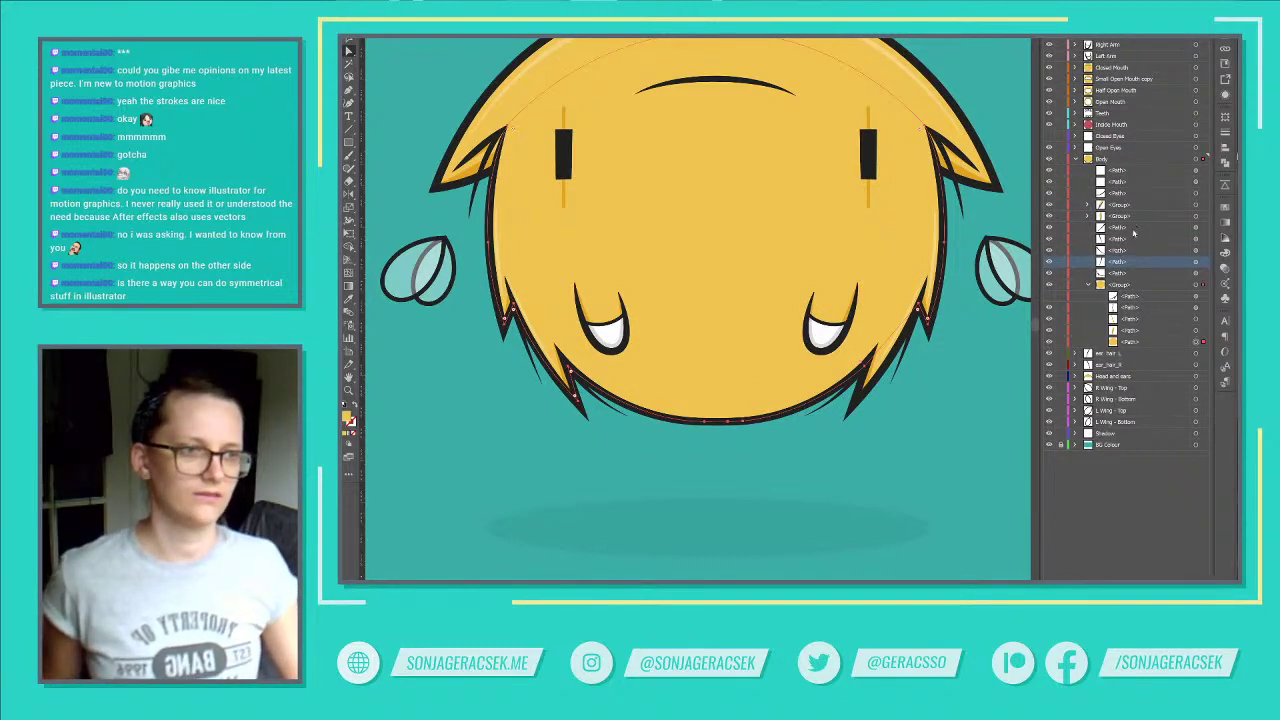
Step: Create a horizontally mirrored copy of both right tuft groups with the Reflect tool
left_click(1196, 205)
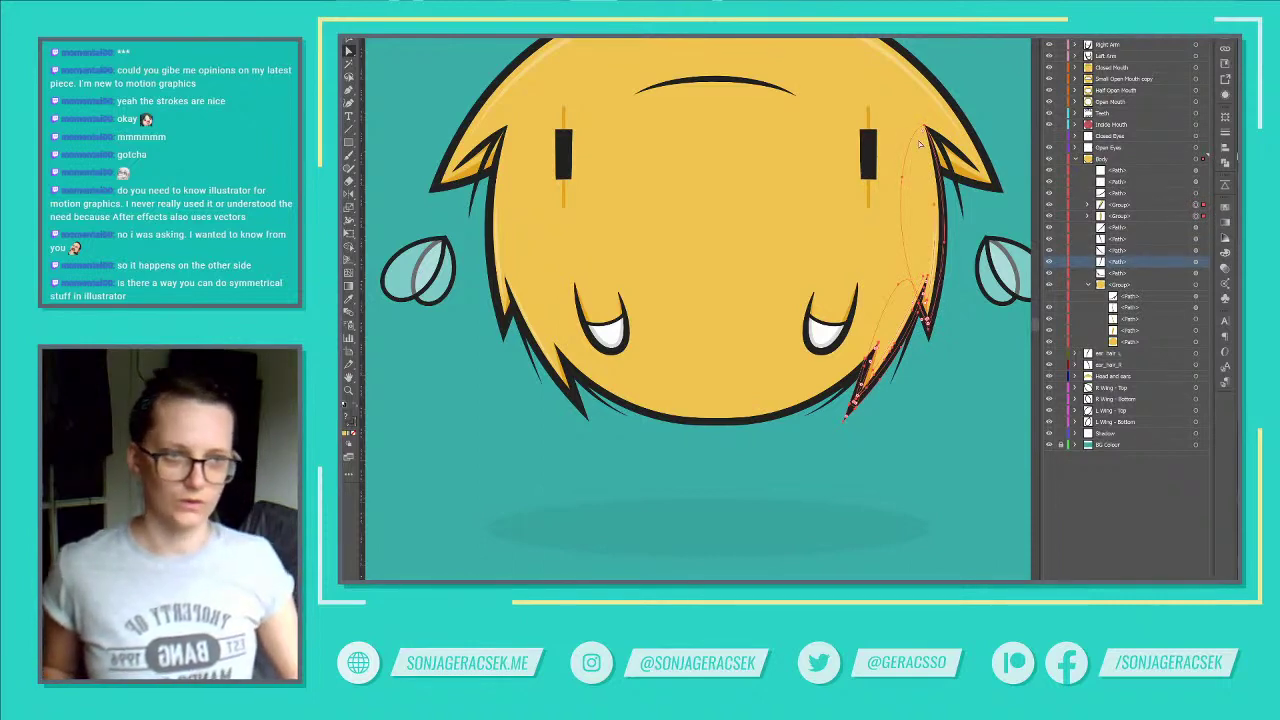
key("o")
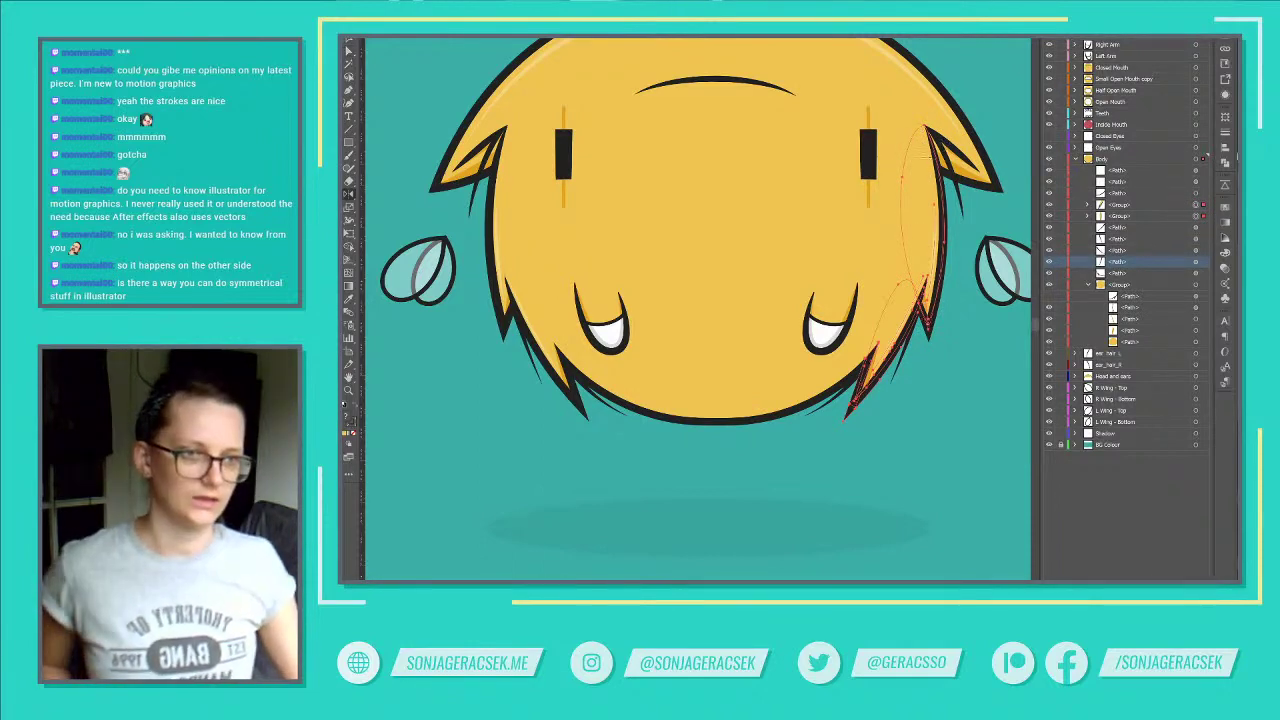
mouse_move(922, 145)
left_mouse_down()
mouse_move(930, 157)
mouse_move(912, 168)
left_mouse_up()
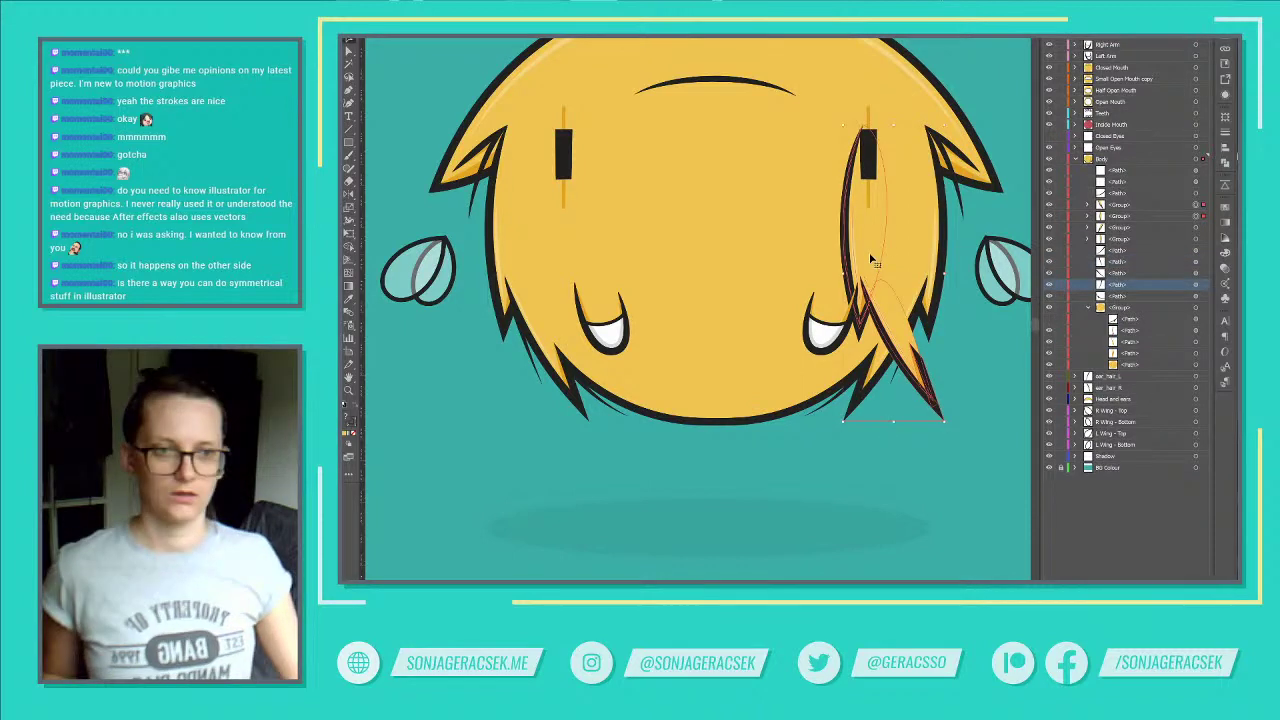
Step: Move the mirrored tuft copies onto the left edge of the yellow body
left_click_drag(872, 260, 515, 243)
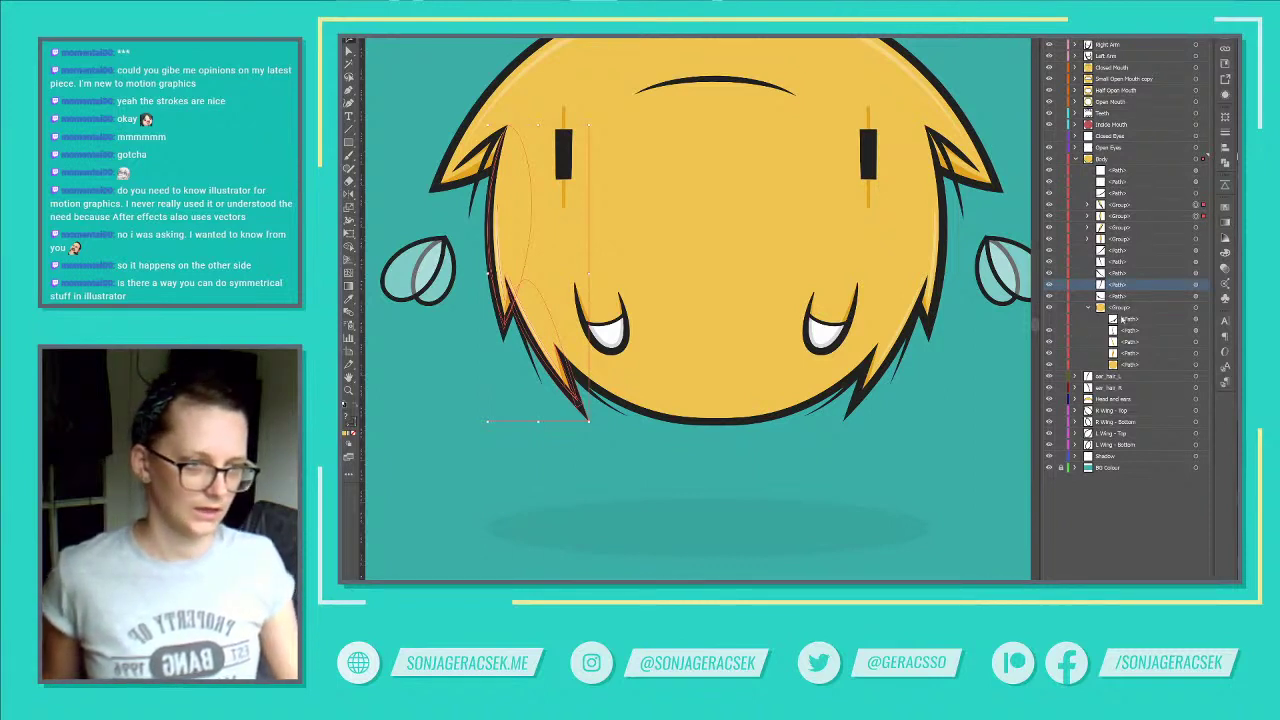
Step: Isolate the yellow body fill in the Body layer and remove its tuft anchor points with the Pen tool to smooth the lower edge
left_click(1195, 365)
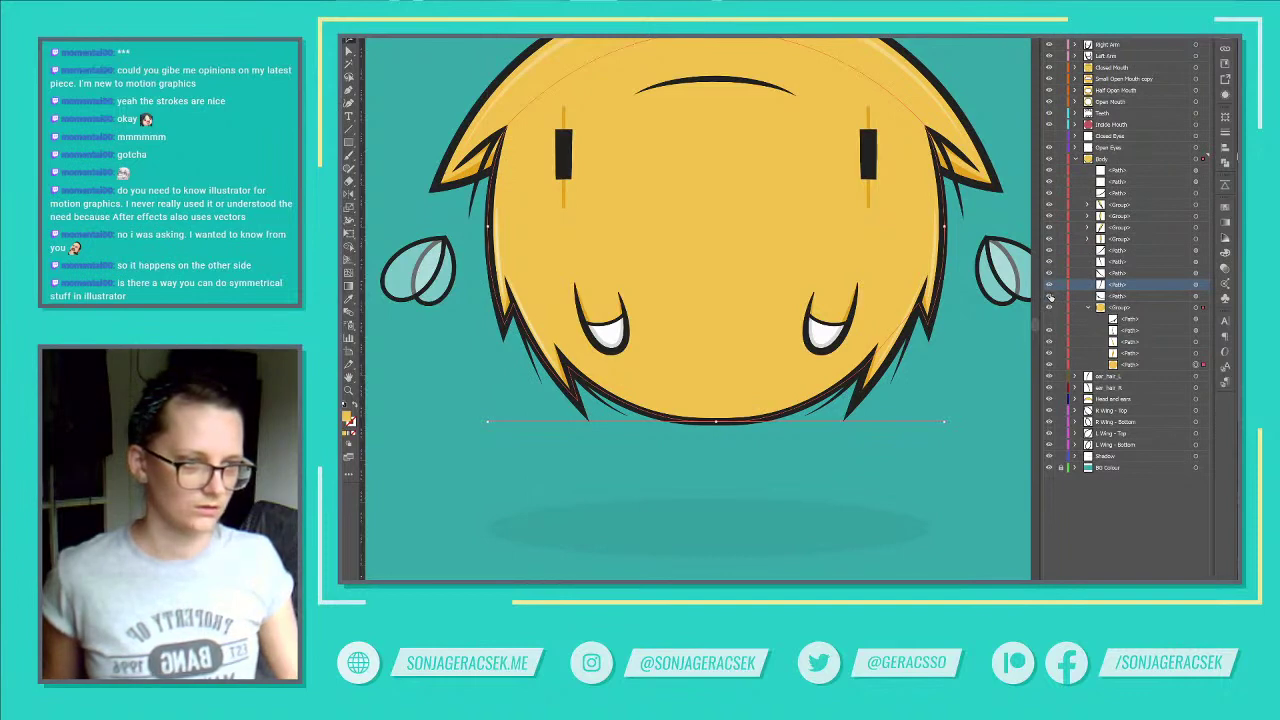
left_click(1049, 159)
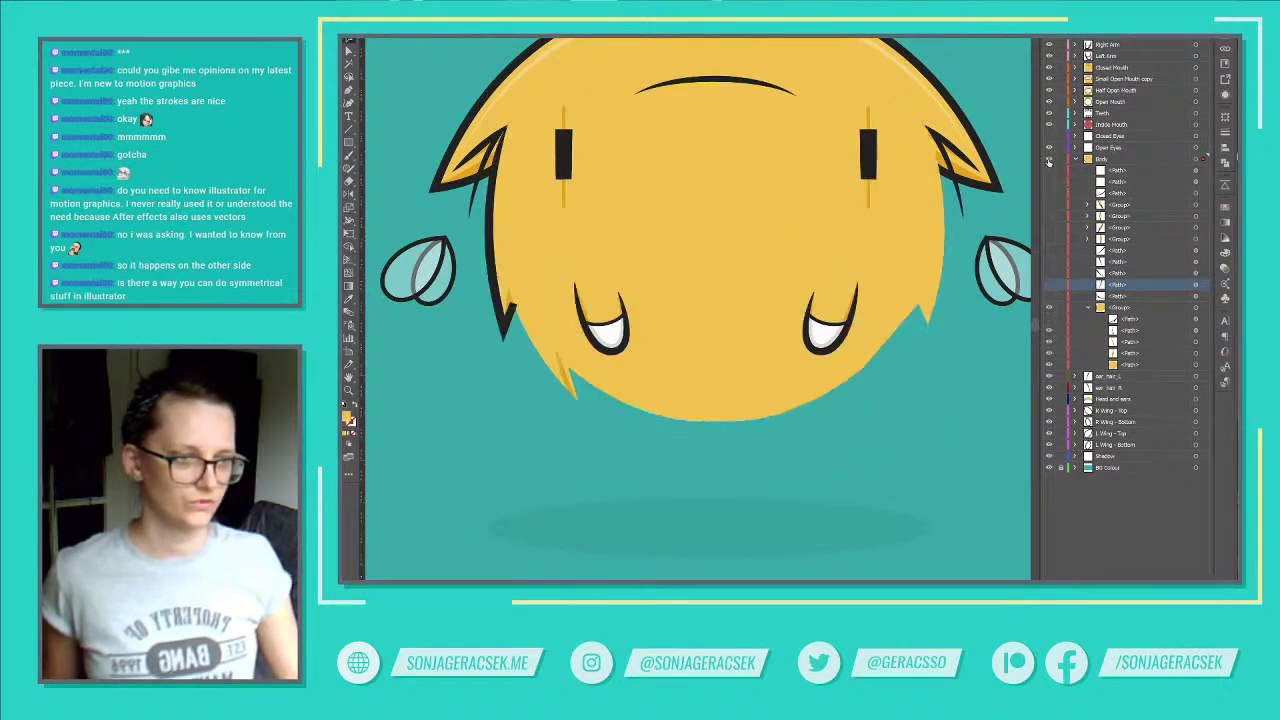
left_click(1195, 365)
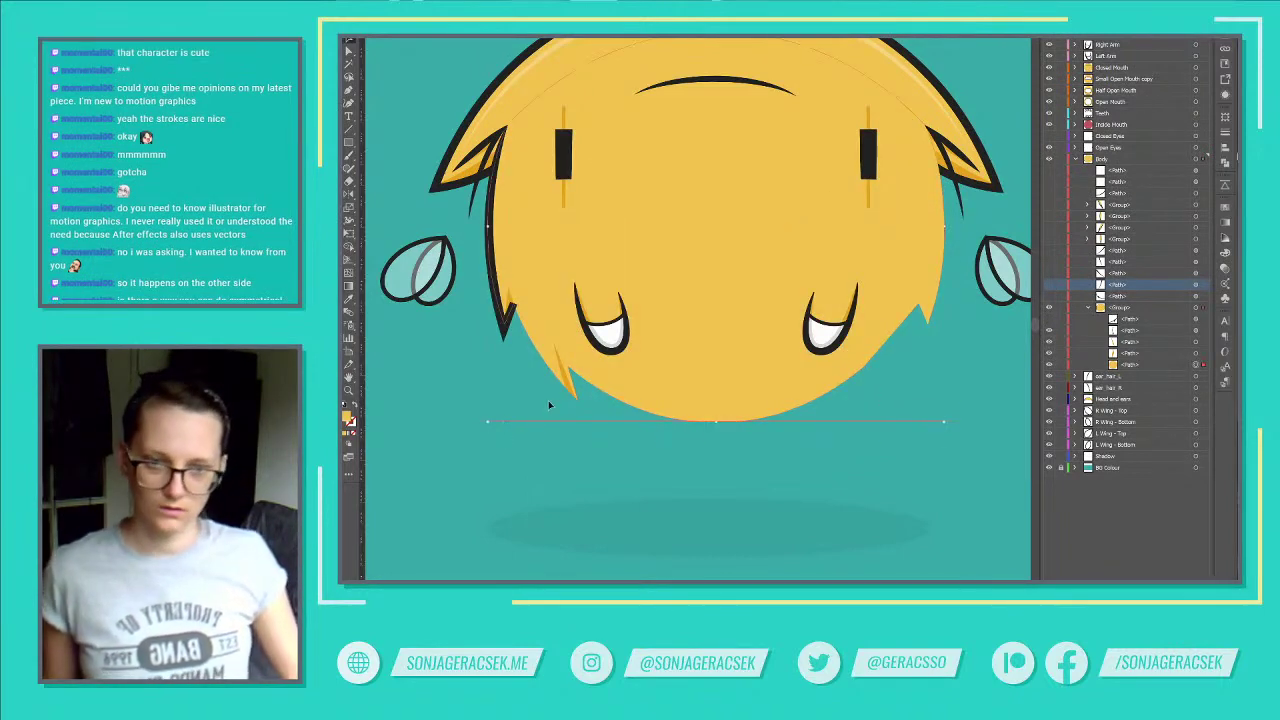
key("p")
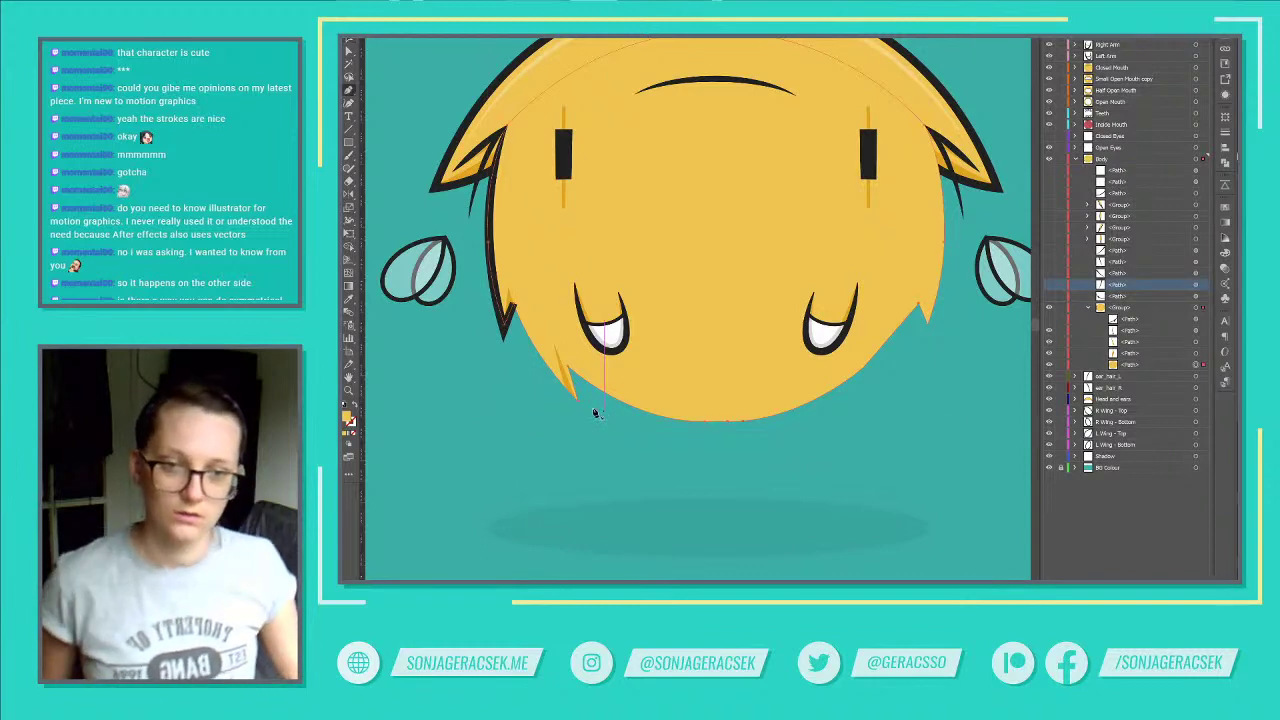
left_click(580, 405)
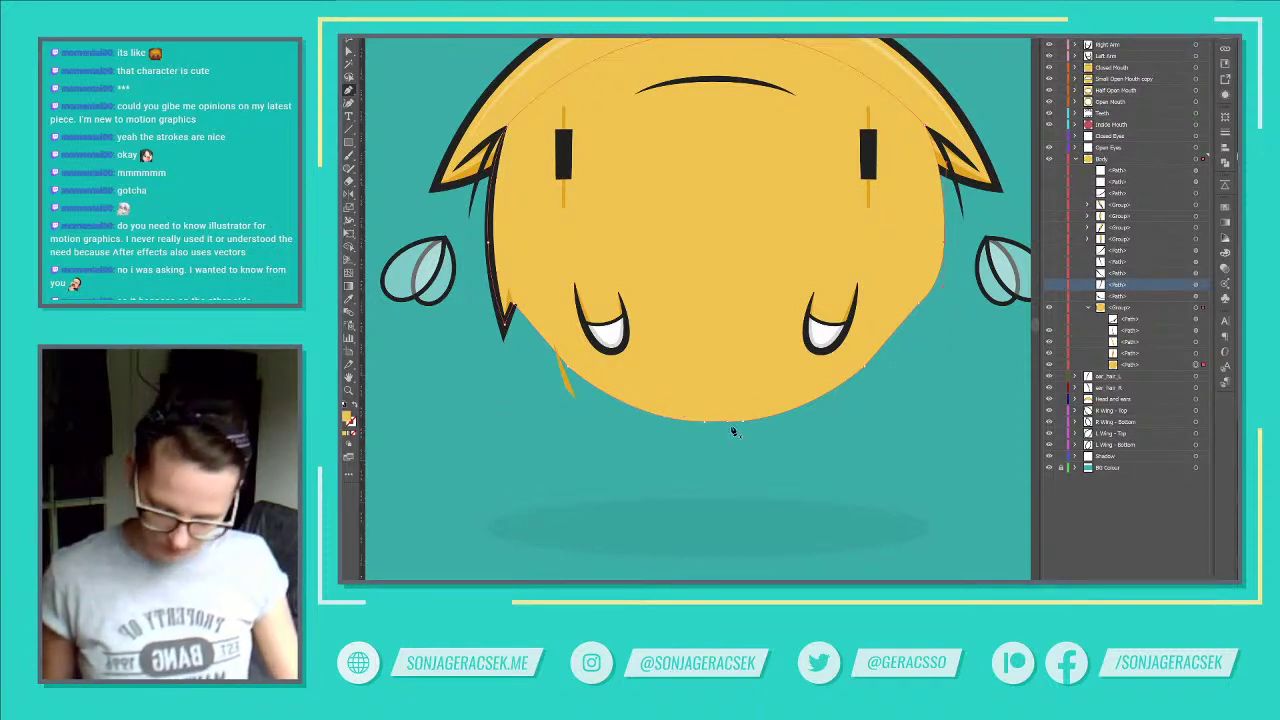
key("v")
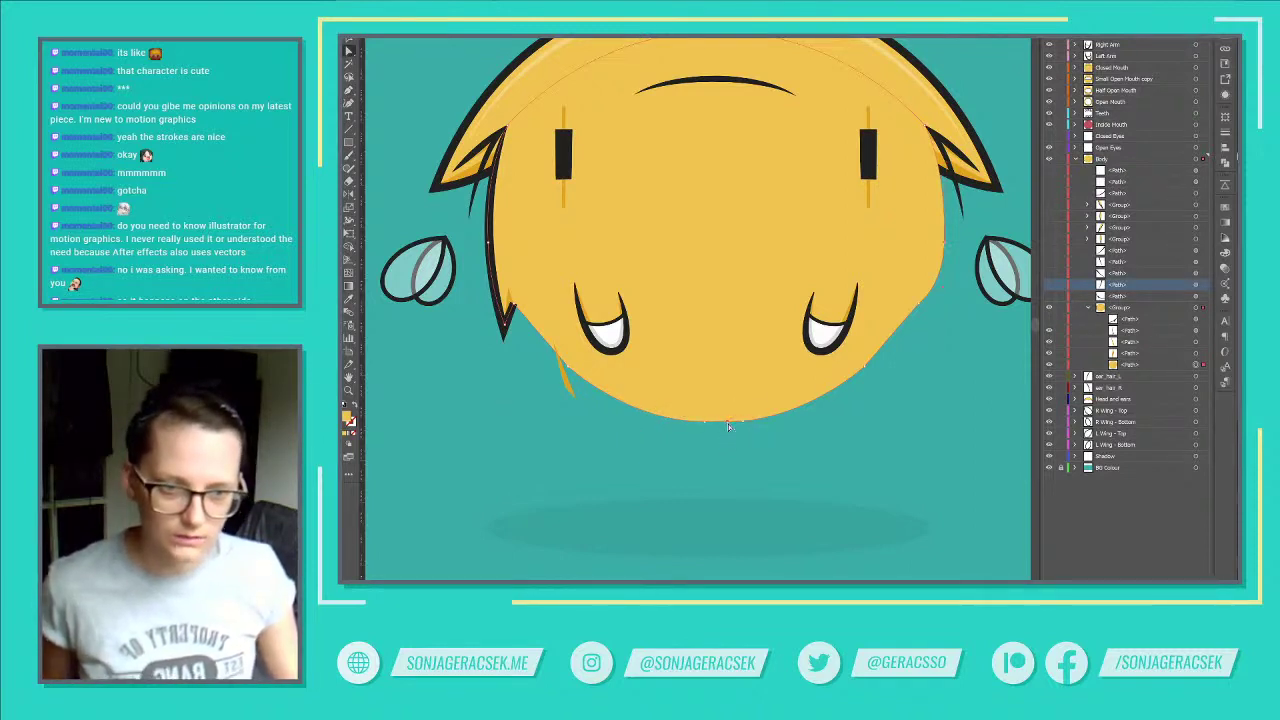
left_click_drag(729, 424, 731, 426)
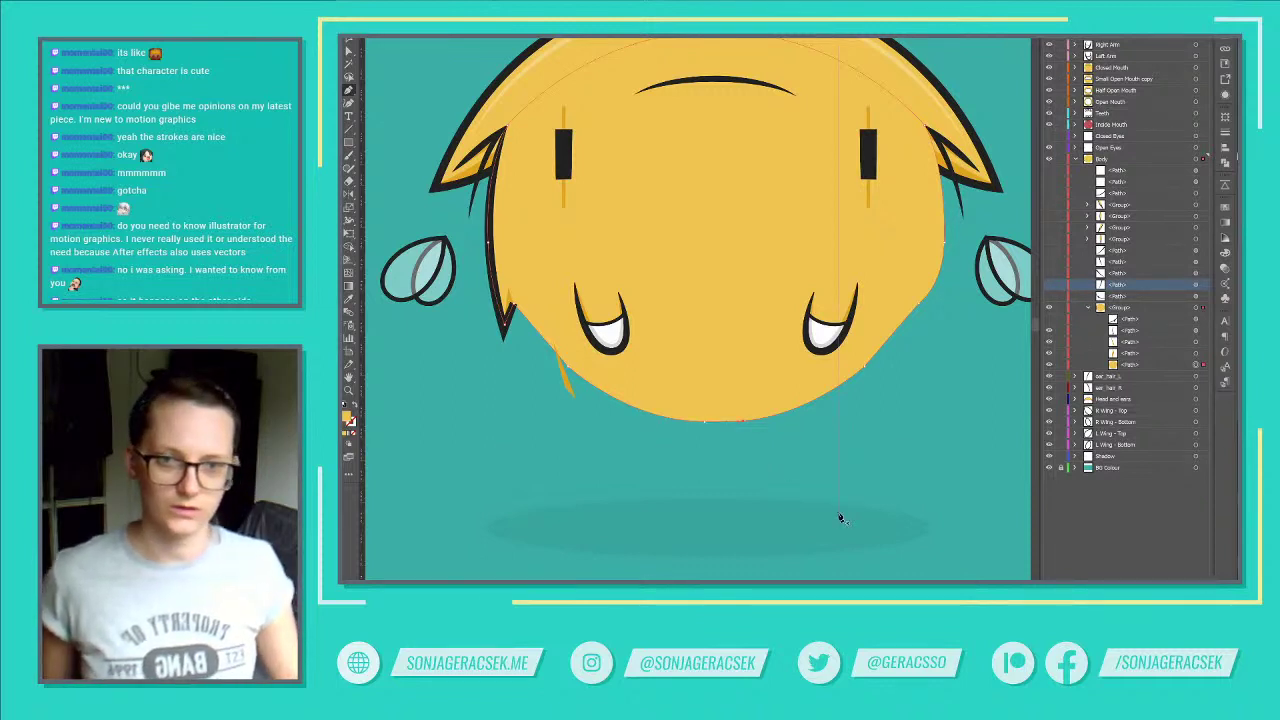
Step: Delete the leftover yellow tuft pieces and the upper left tuft's dark outline from the body group
left_click(1196, 354)
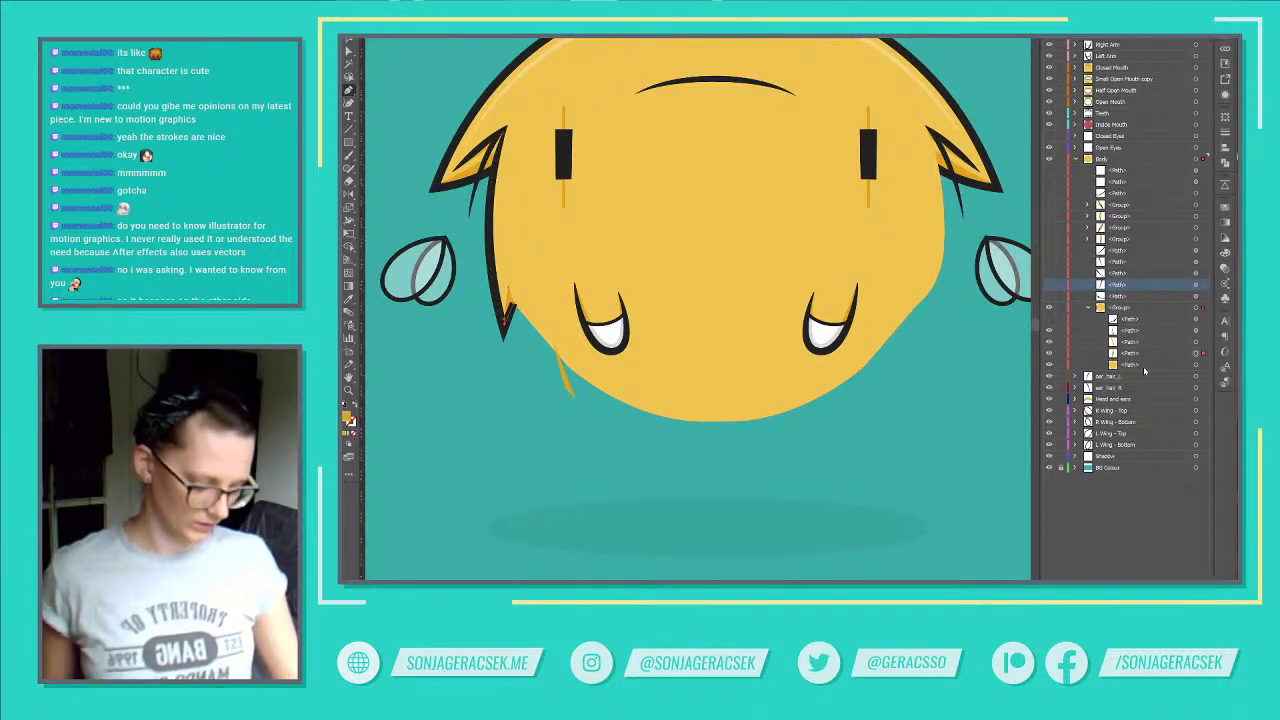
key("Delete")
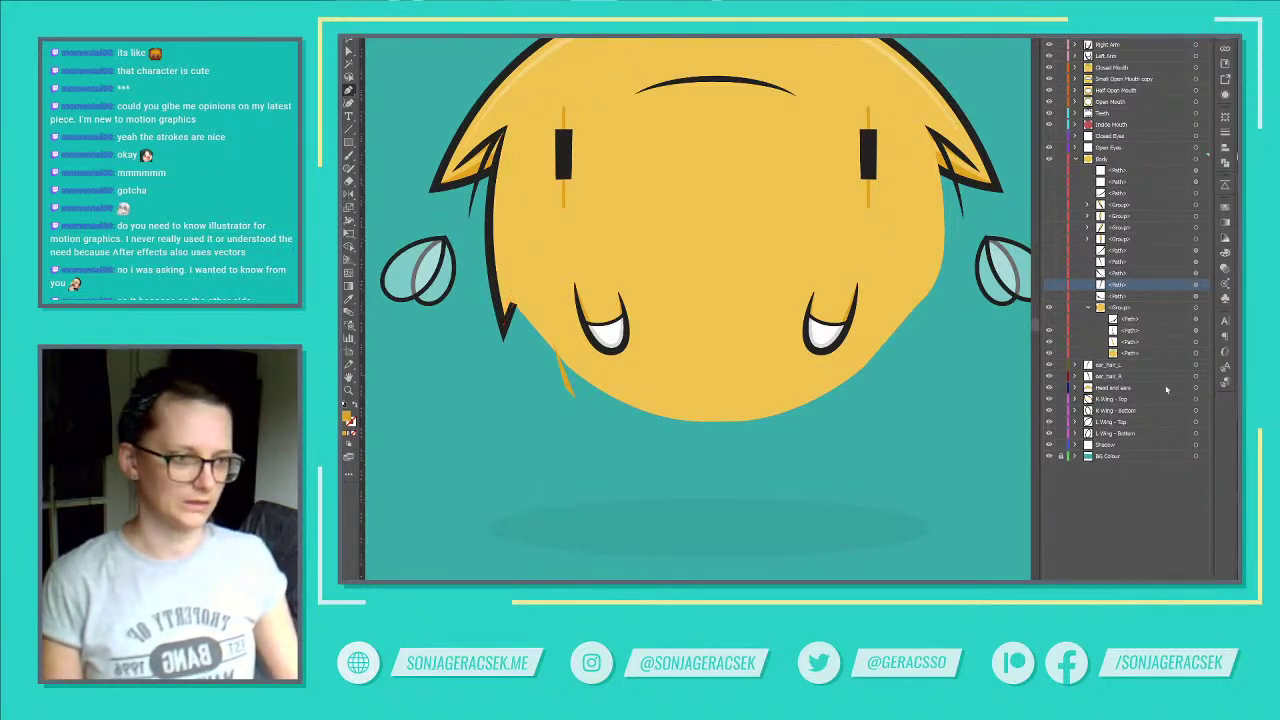
key("Delete")
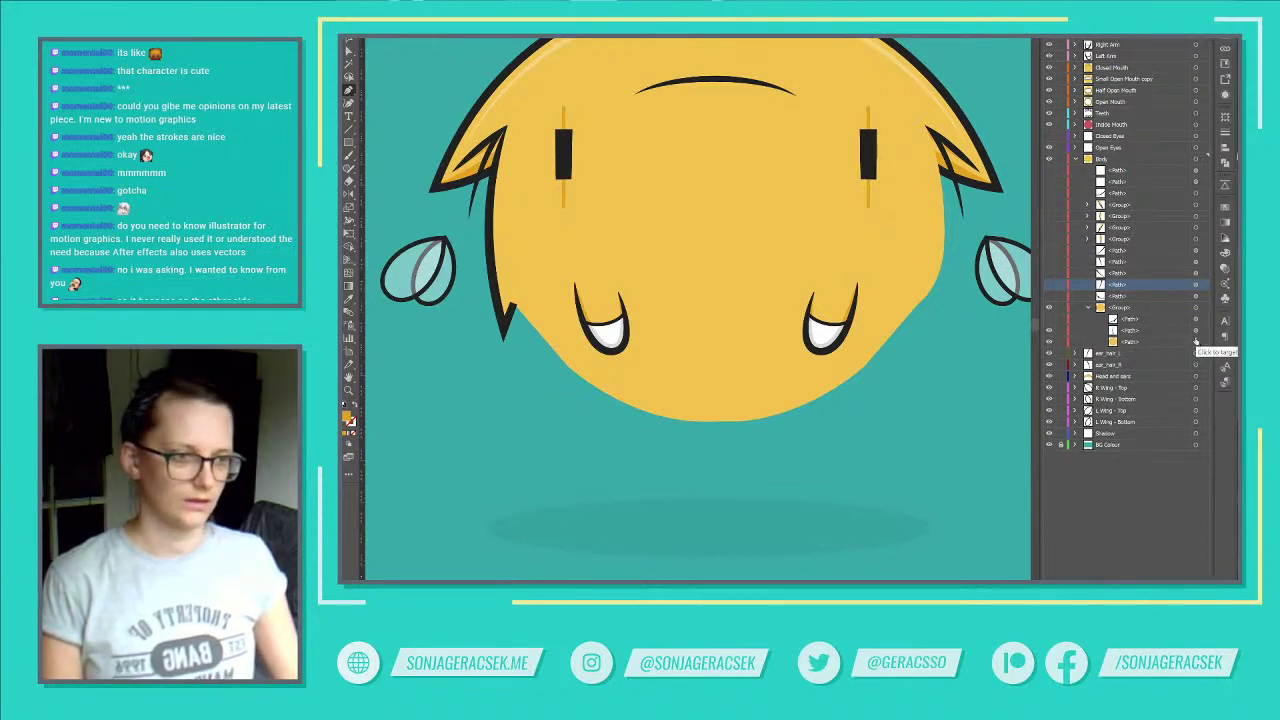
left_click(1196, 331)
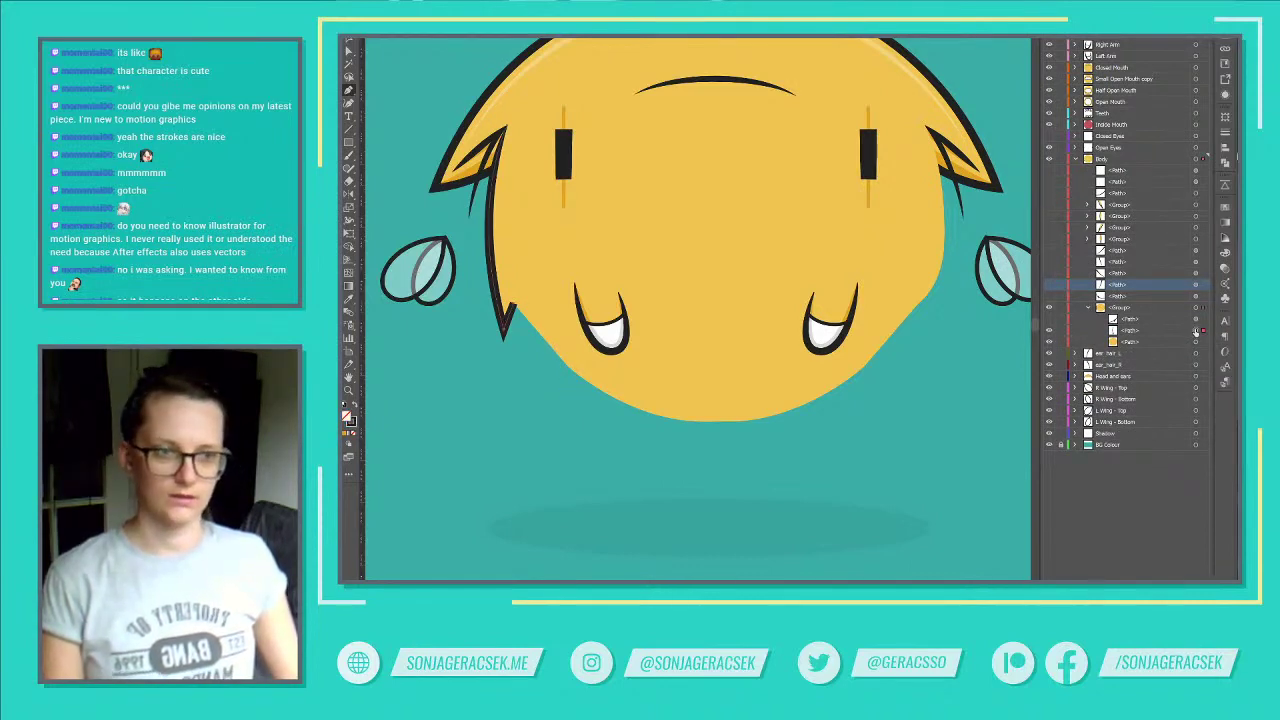
key("Delete")
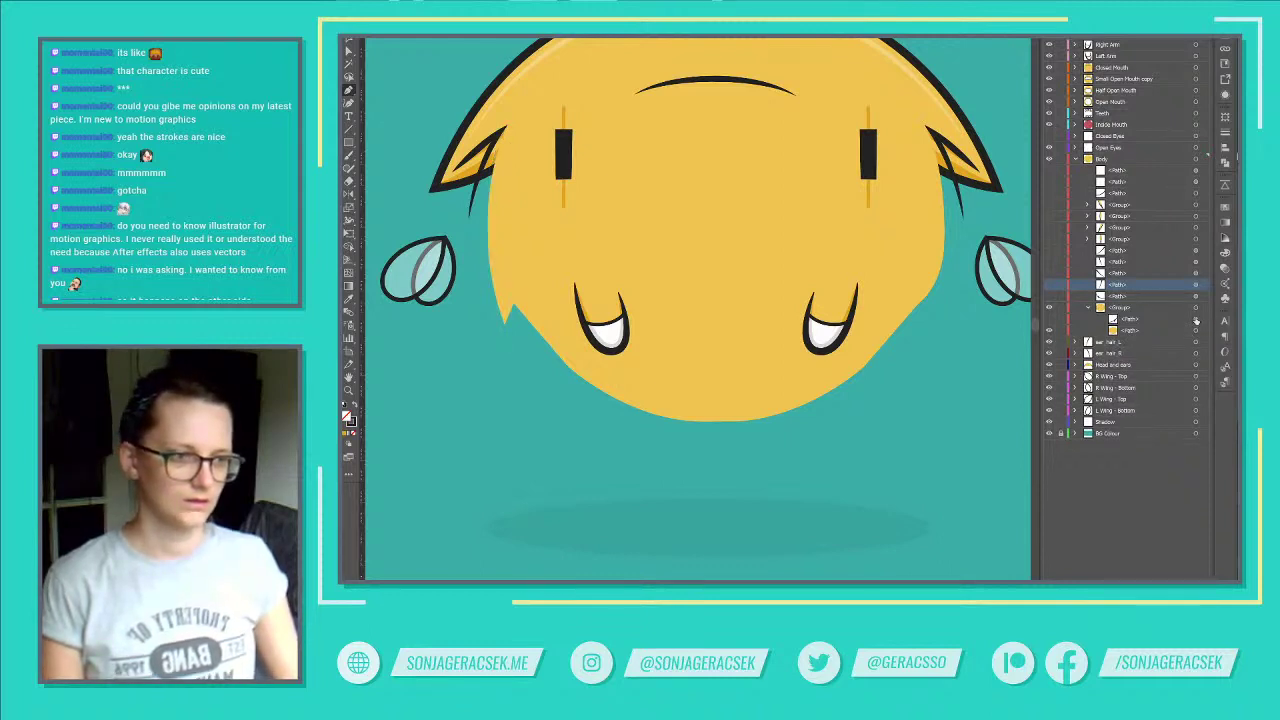
Step: Compare the two lower outline paths, show the hidden Body paths, and delete the lower right outline from the body group
left_click(1049, 320)
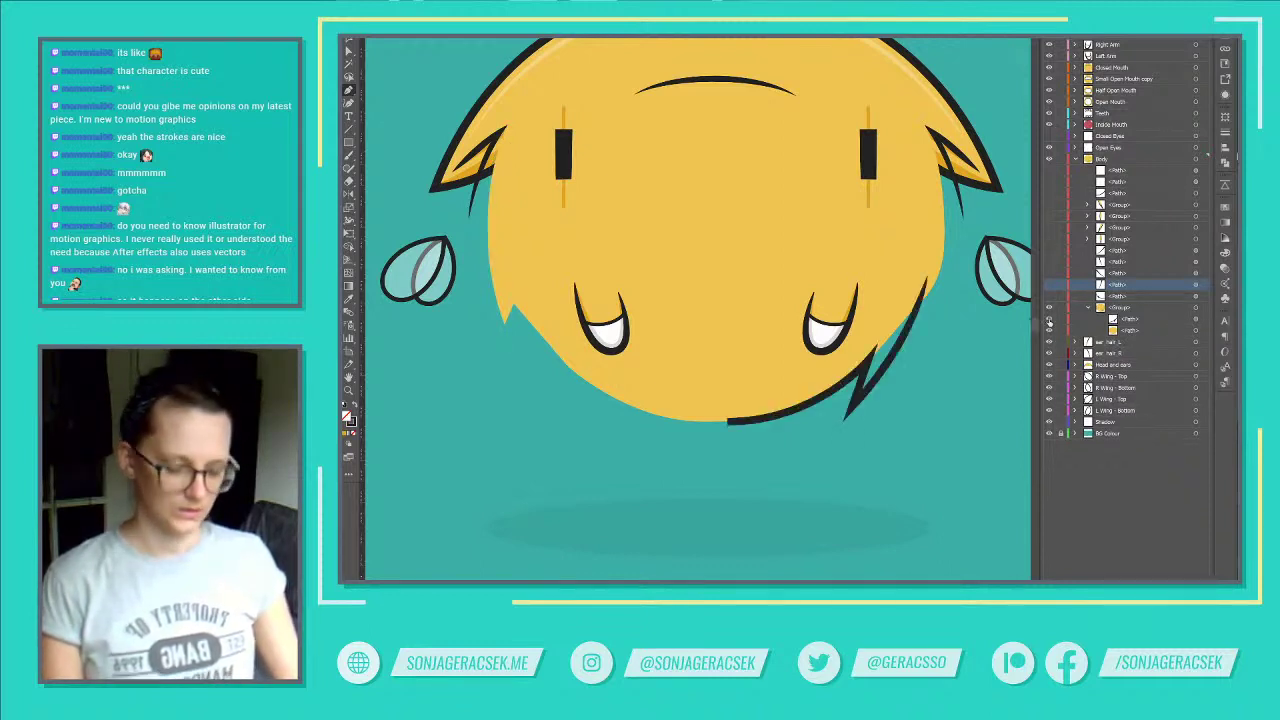
left_click(1050, 321)
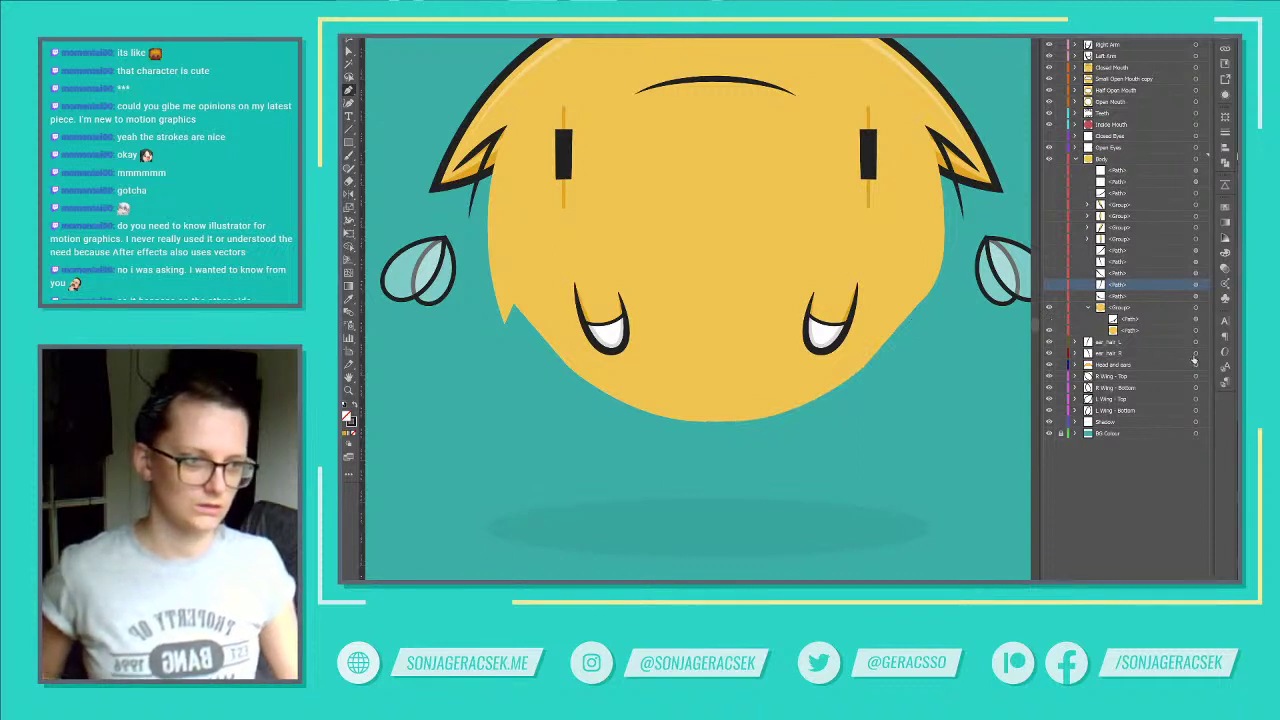
left_click(1049, 299)
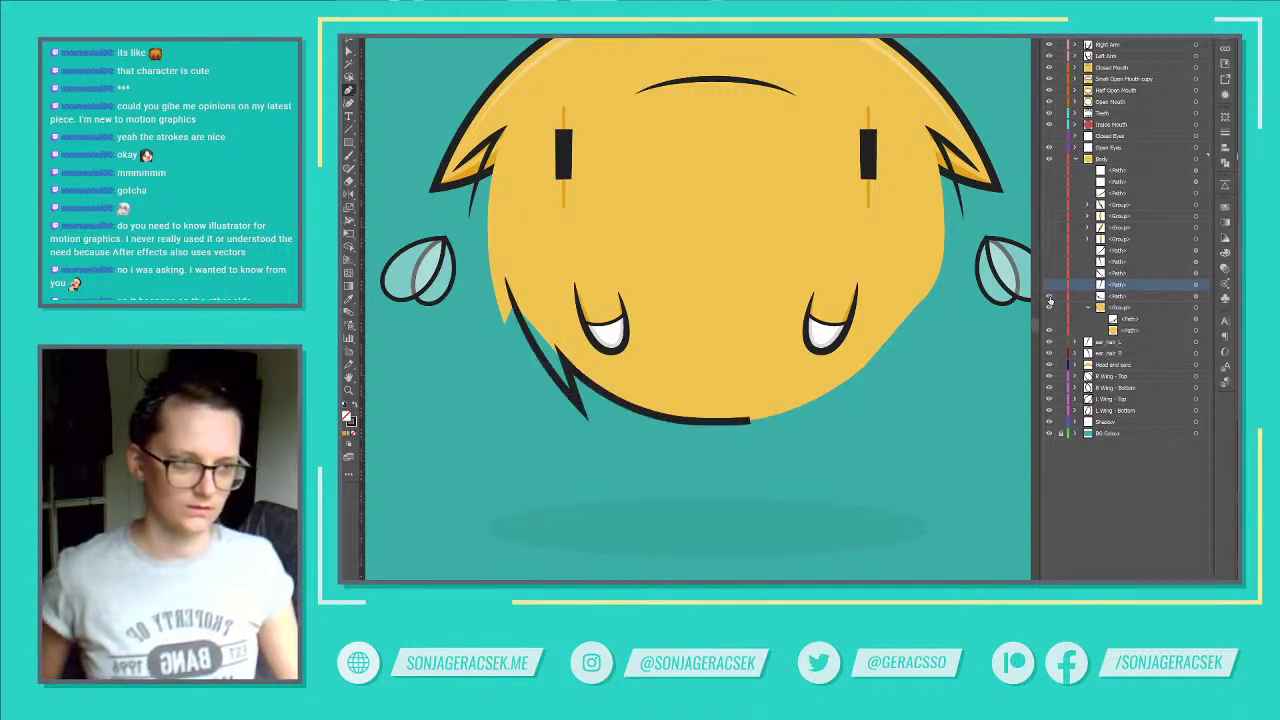
left_click(1196, 298)
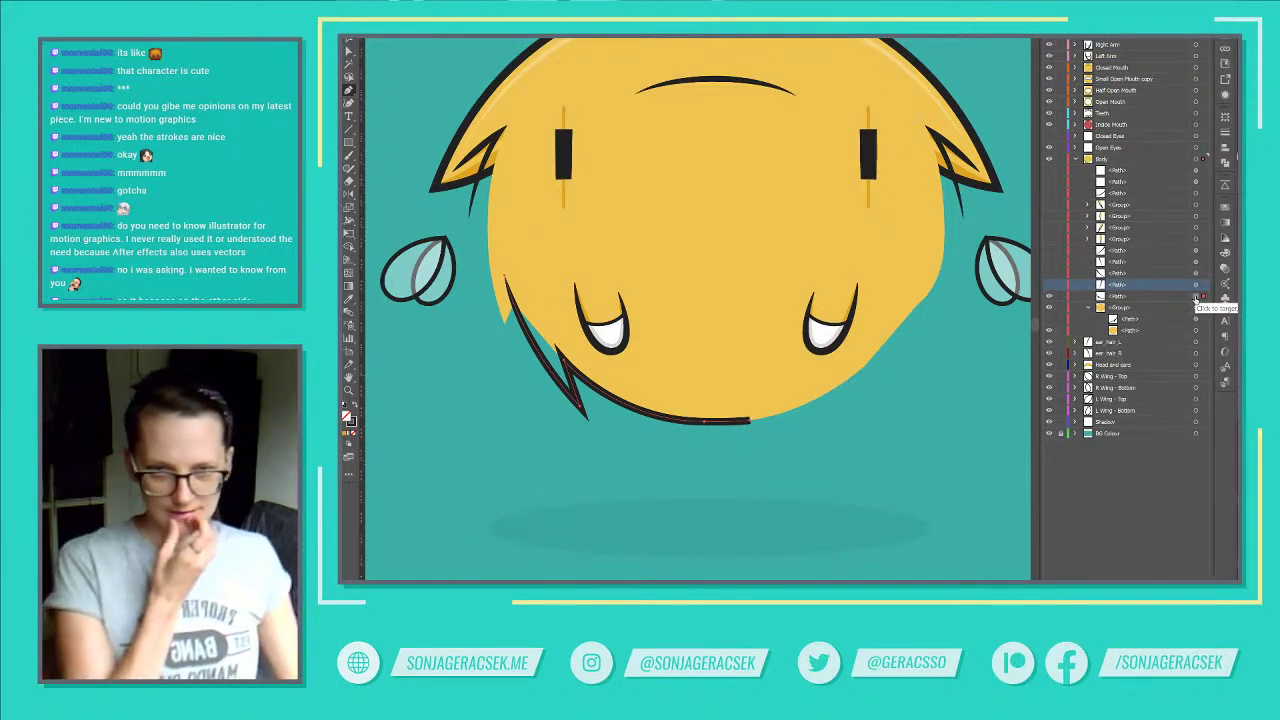
left_click(1196, 330)
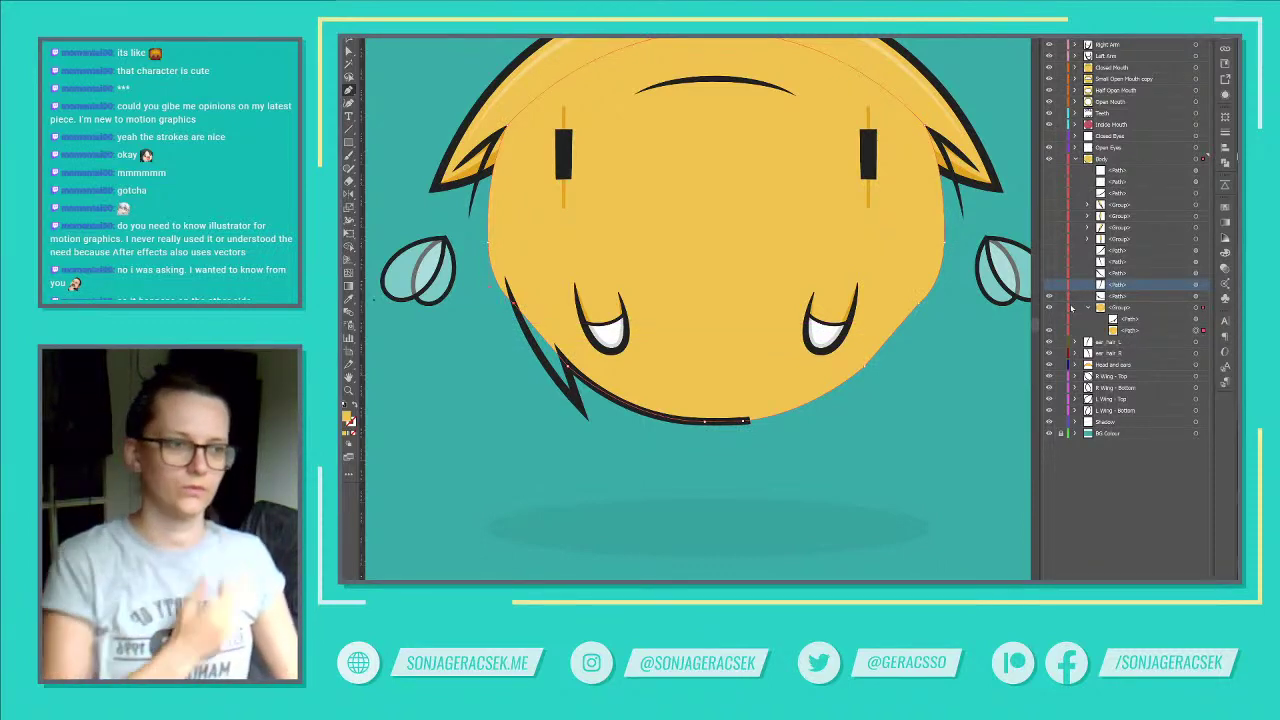
left_click_drag(1050, 251, 1050, 286)
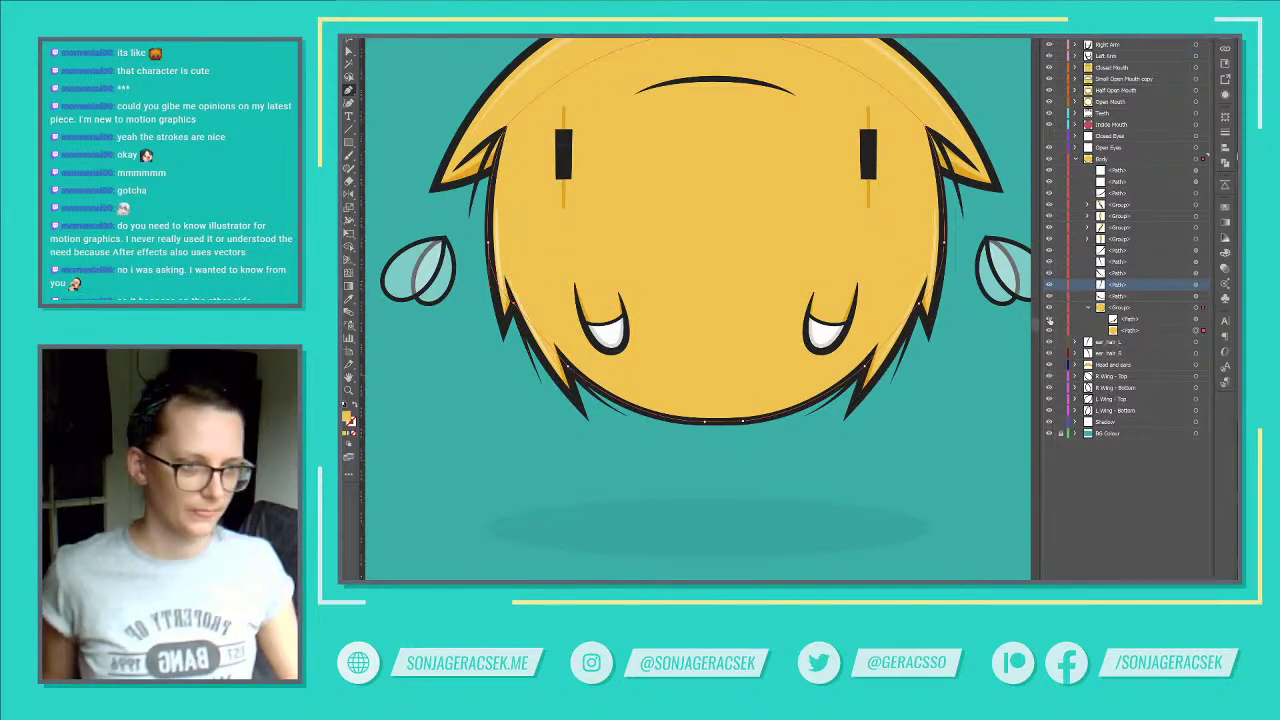
left_click(1150, 320)
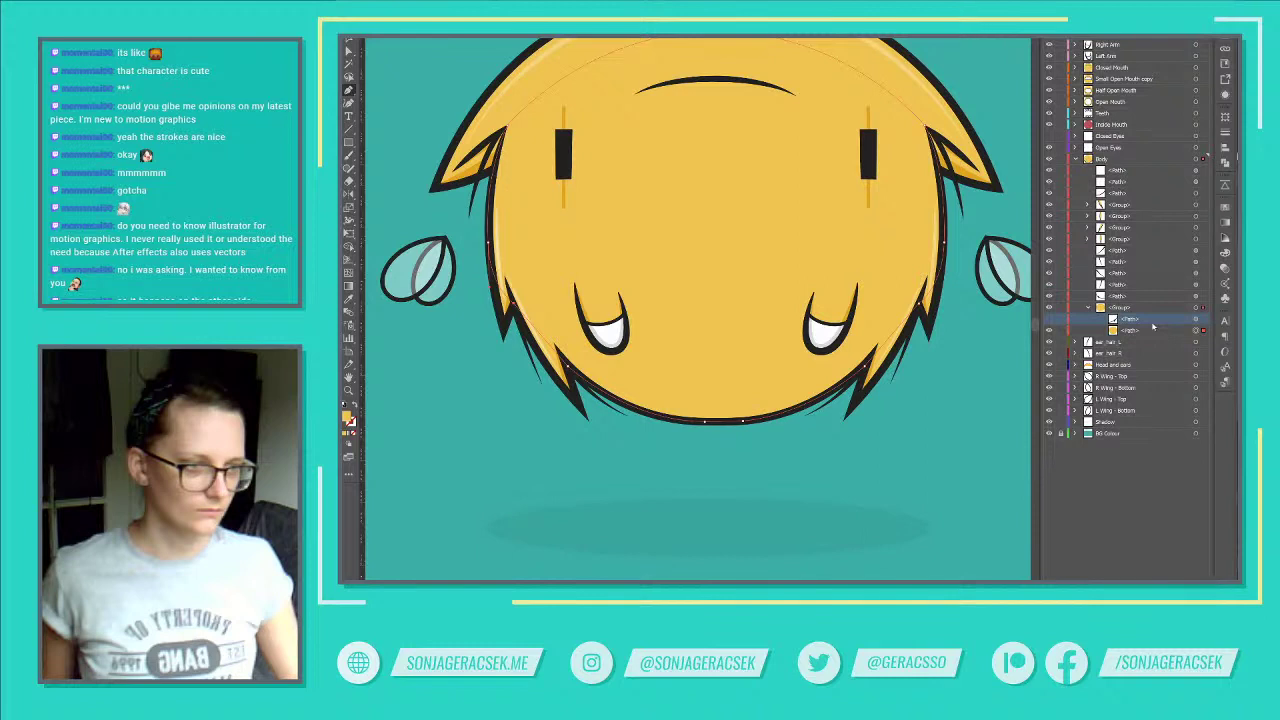
key("Delete")
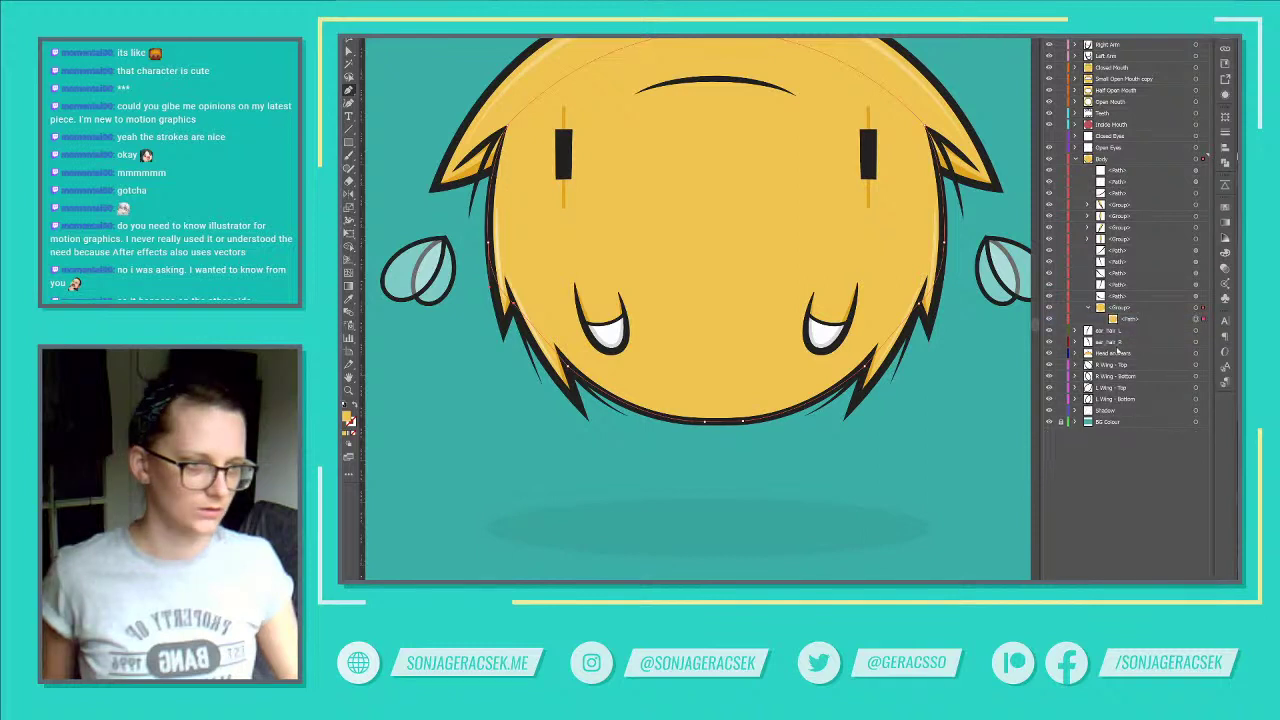
Step: Move the lower left outline into the body group and remove its tuft and upper end anchor points
left_click_drag(1118, 297, 1118, 310)
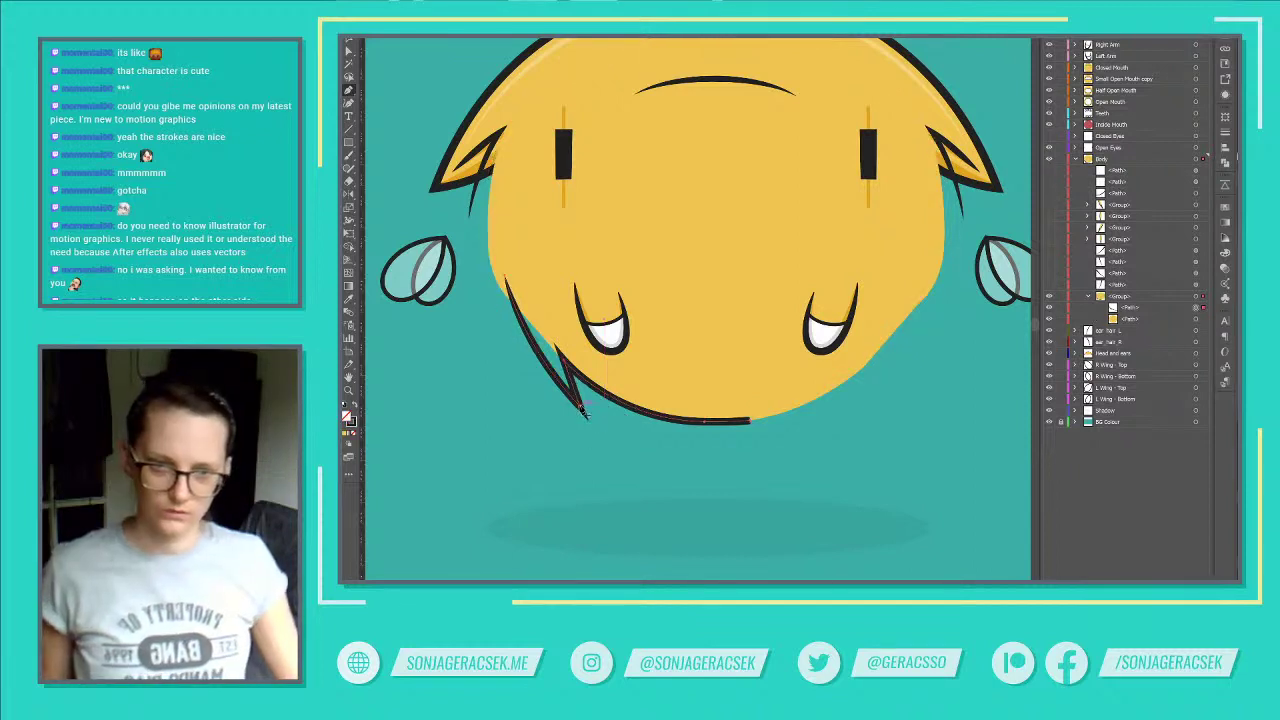
left_click(583, 412)
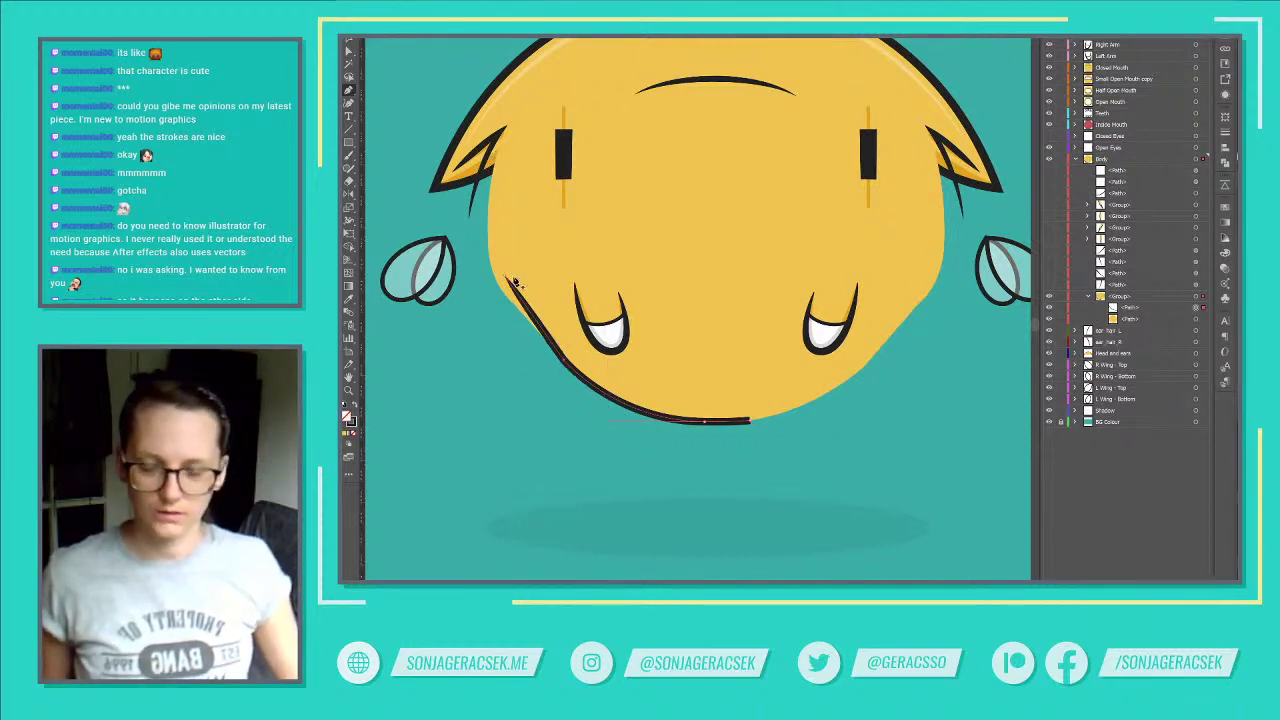
key("v")
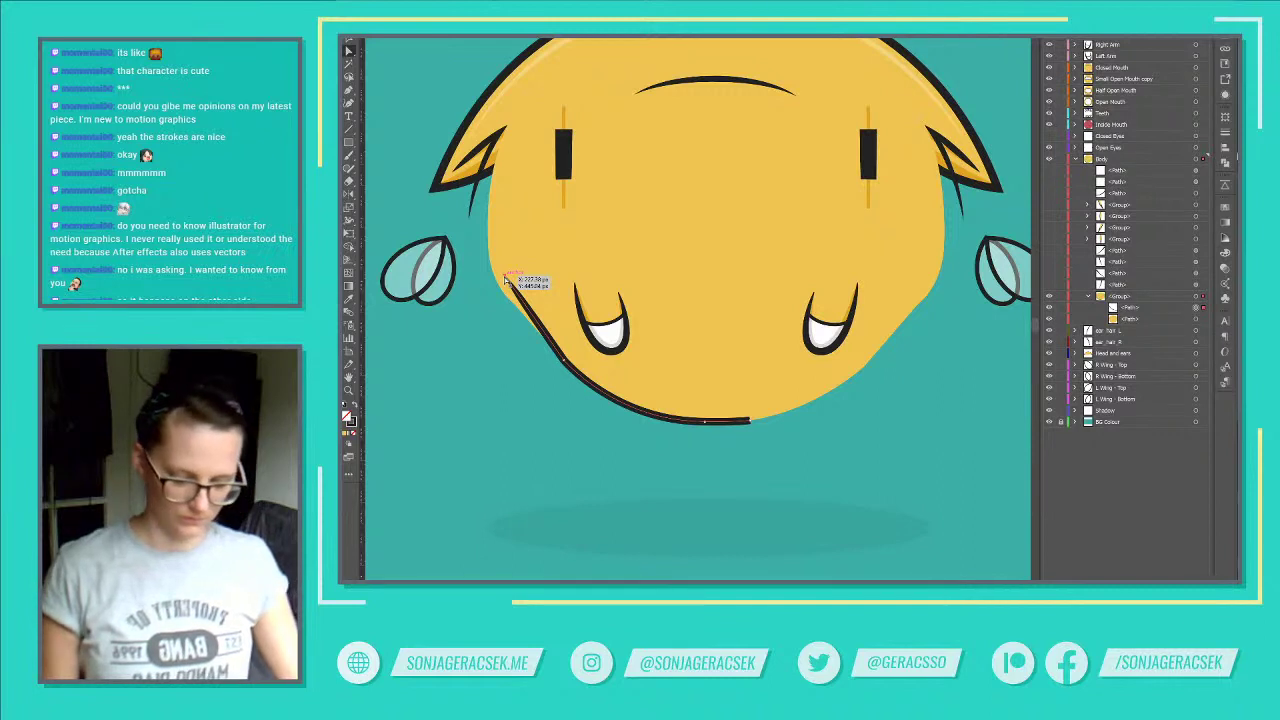
key("Delete")
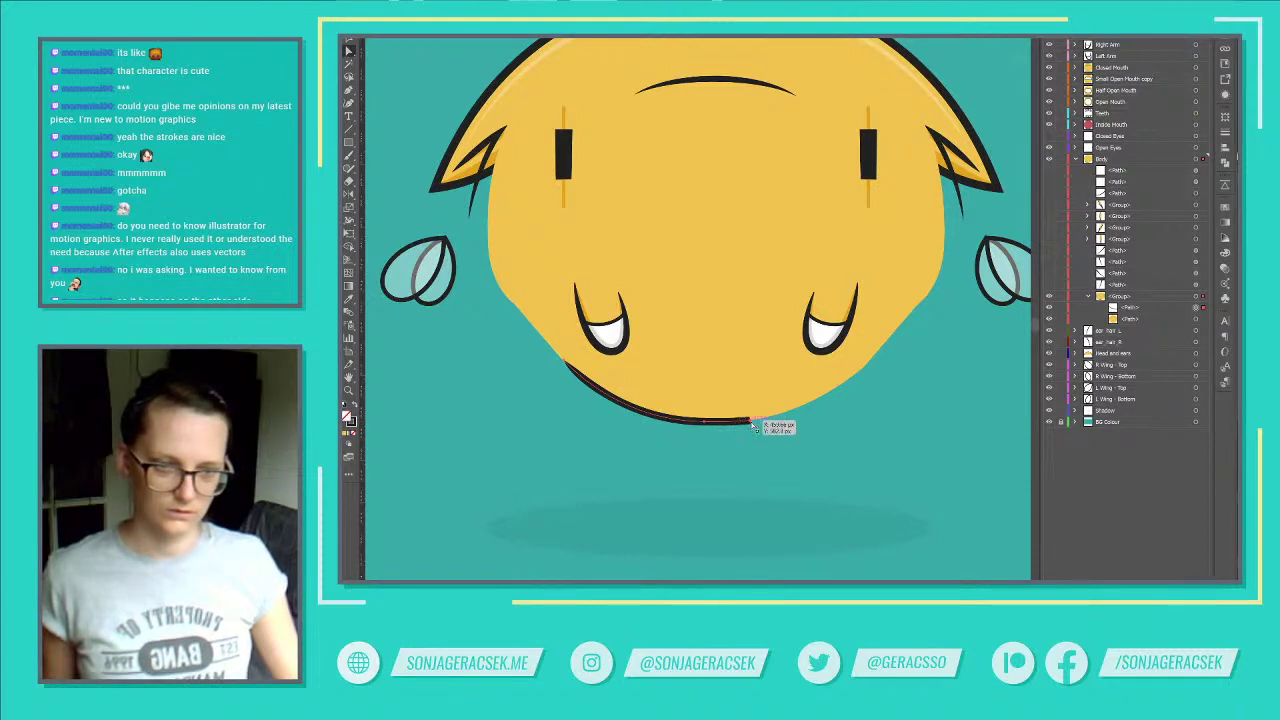
Step: Shorten the lower left outline by moving its end point back to the middle of the body's lower edge
left_click(735, 363, "shift")
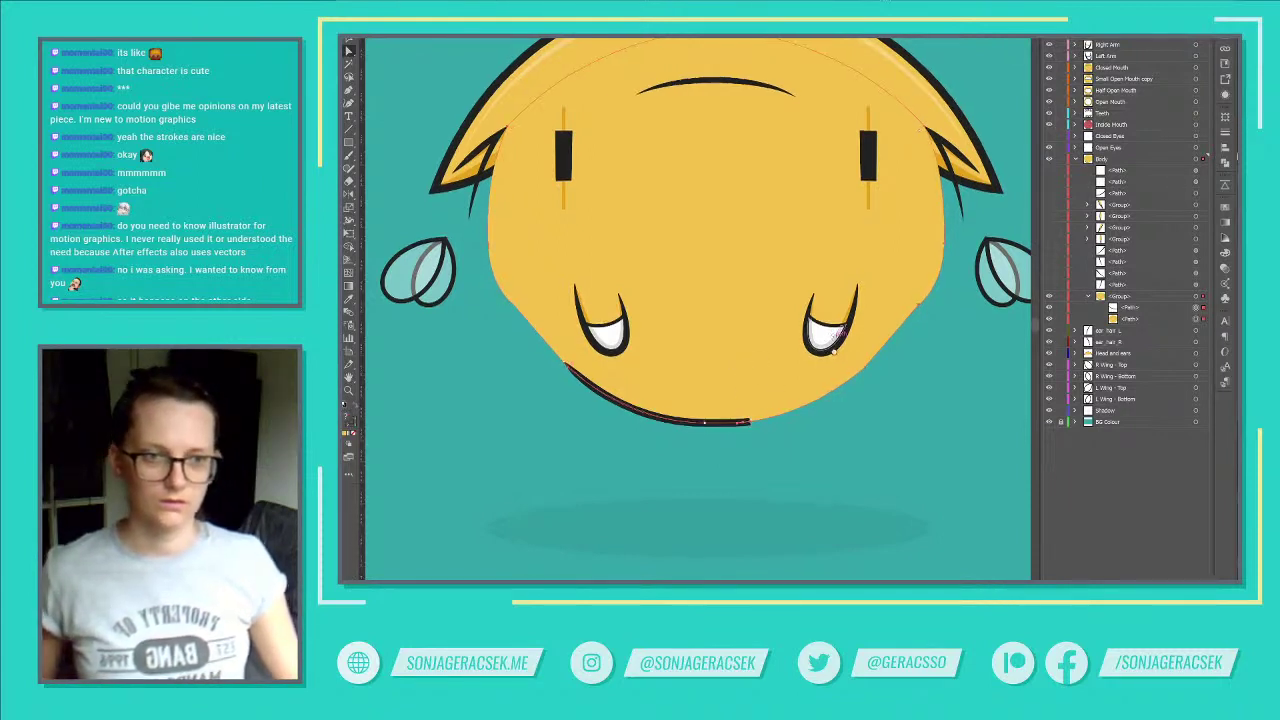
left_click_drag(826, 344, 838, 464)
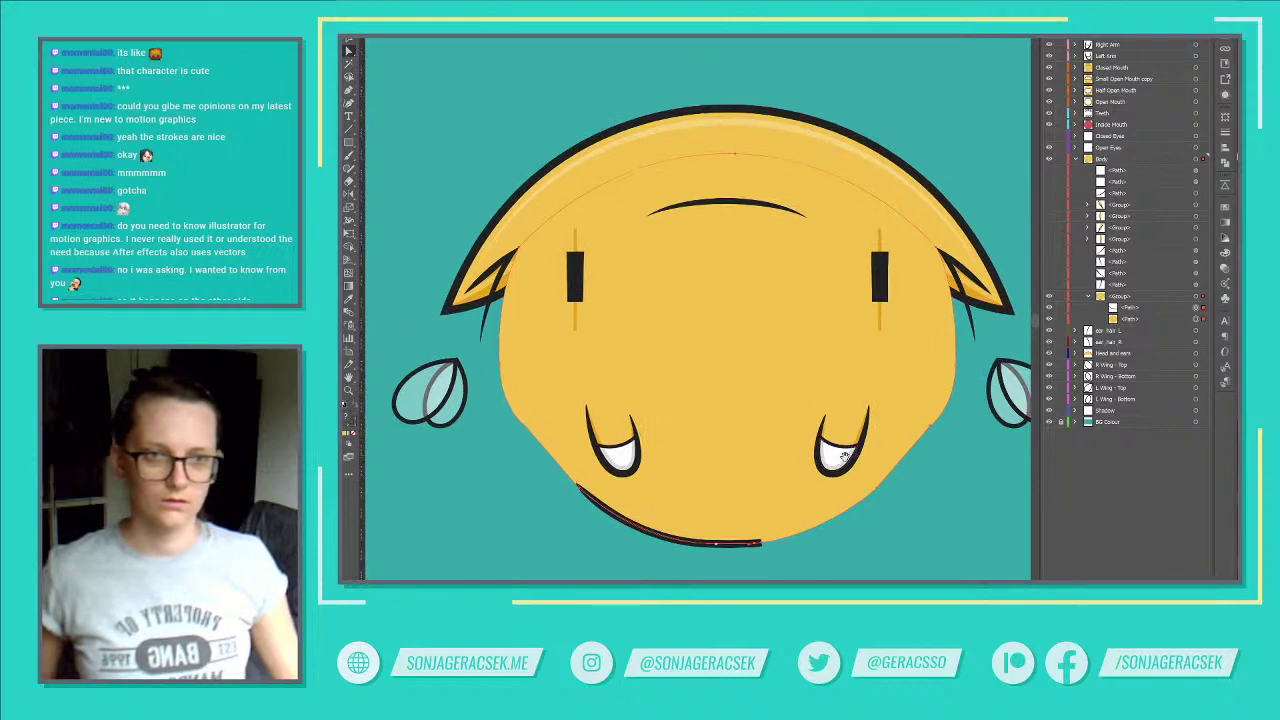
left_click(764, 545)
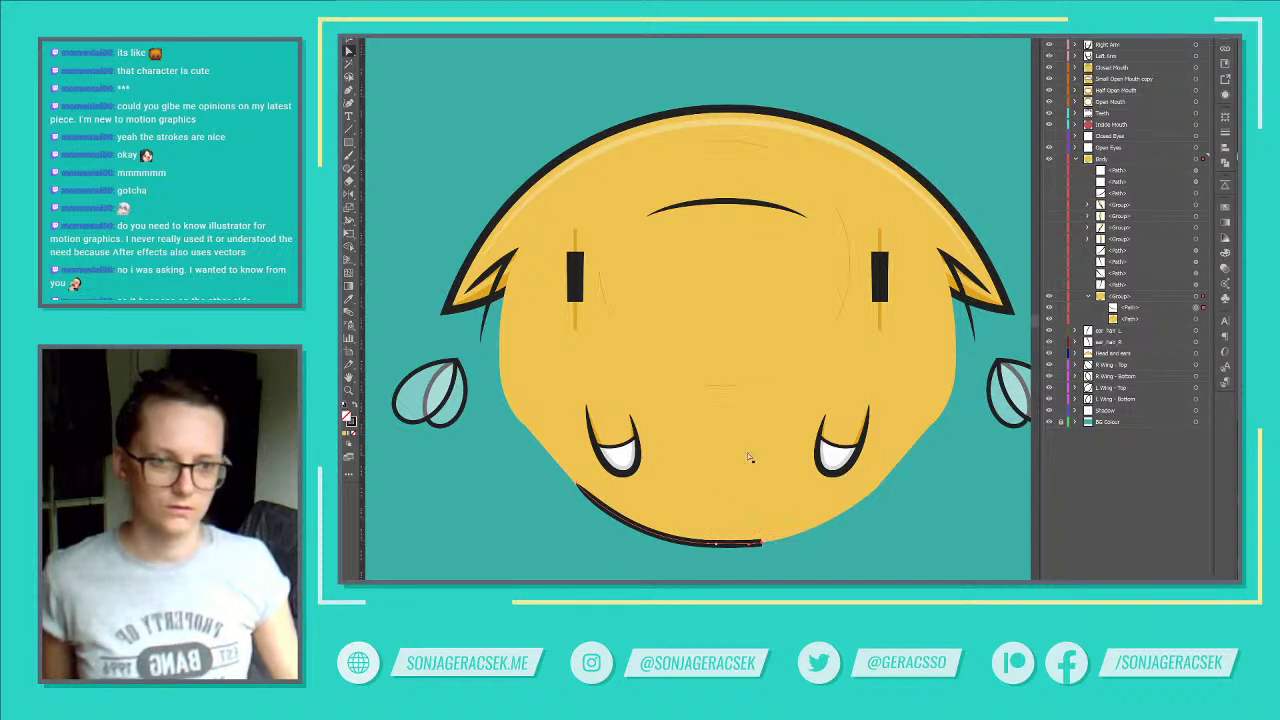
left_click_drag(760, 546, 740, 545)
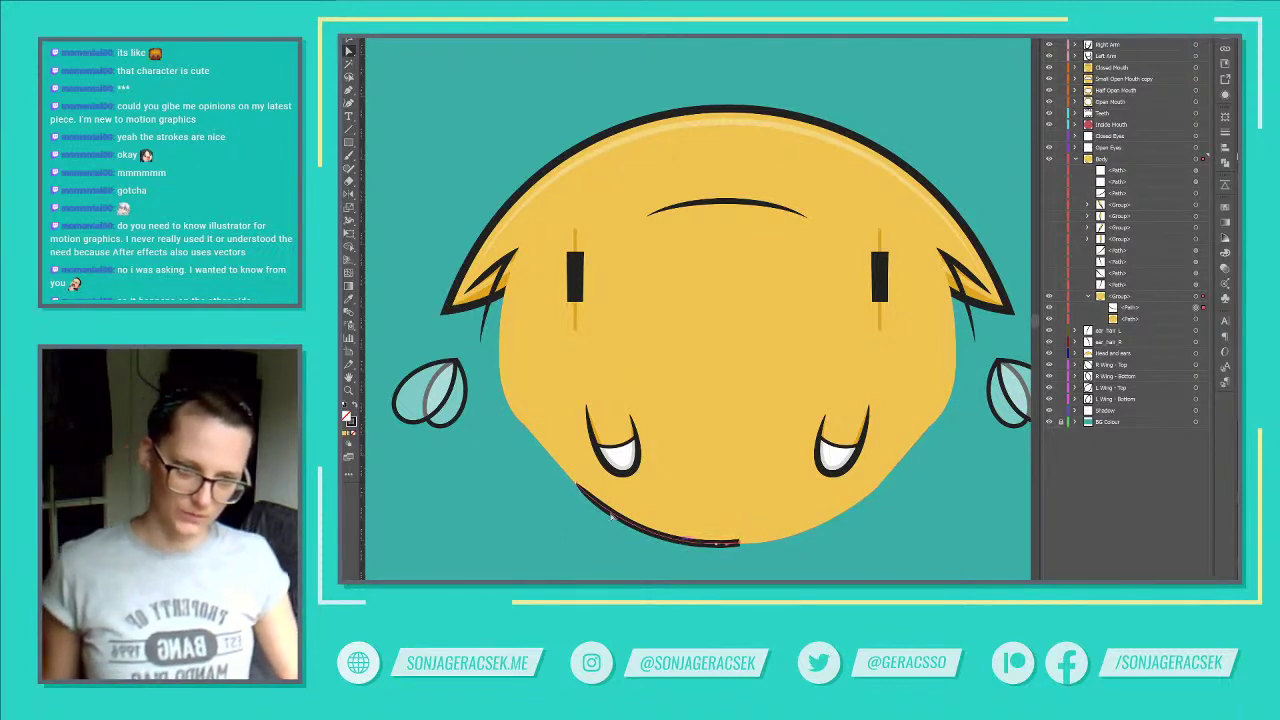
Step: Try to mirror the lower left body outline to the right side with the Reflect tool, and undo the reflection
key("o")
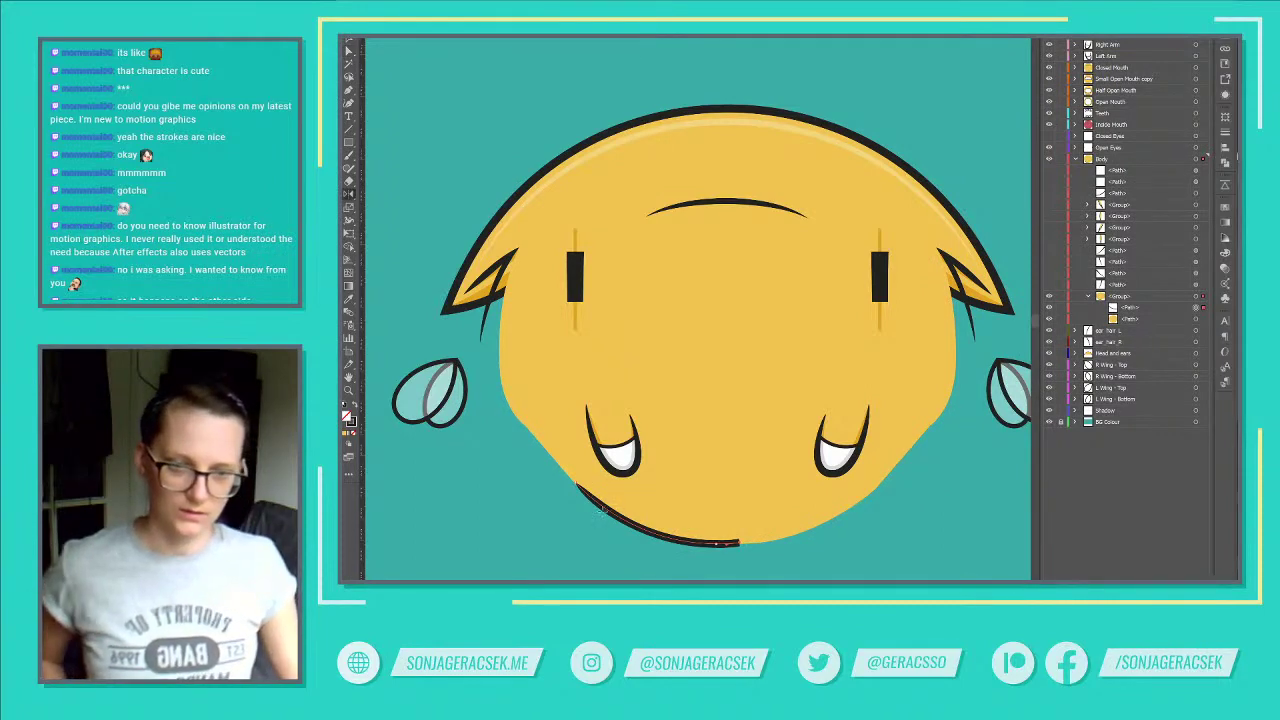
left_click_drag(612, 510, 615, 512)
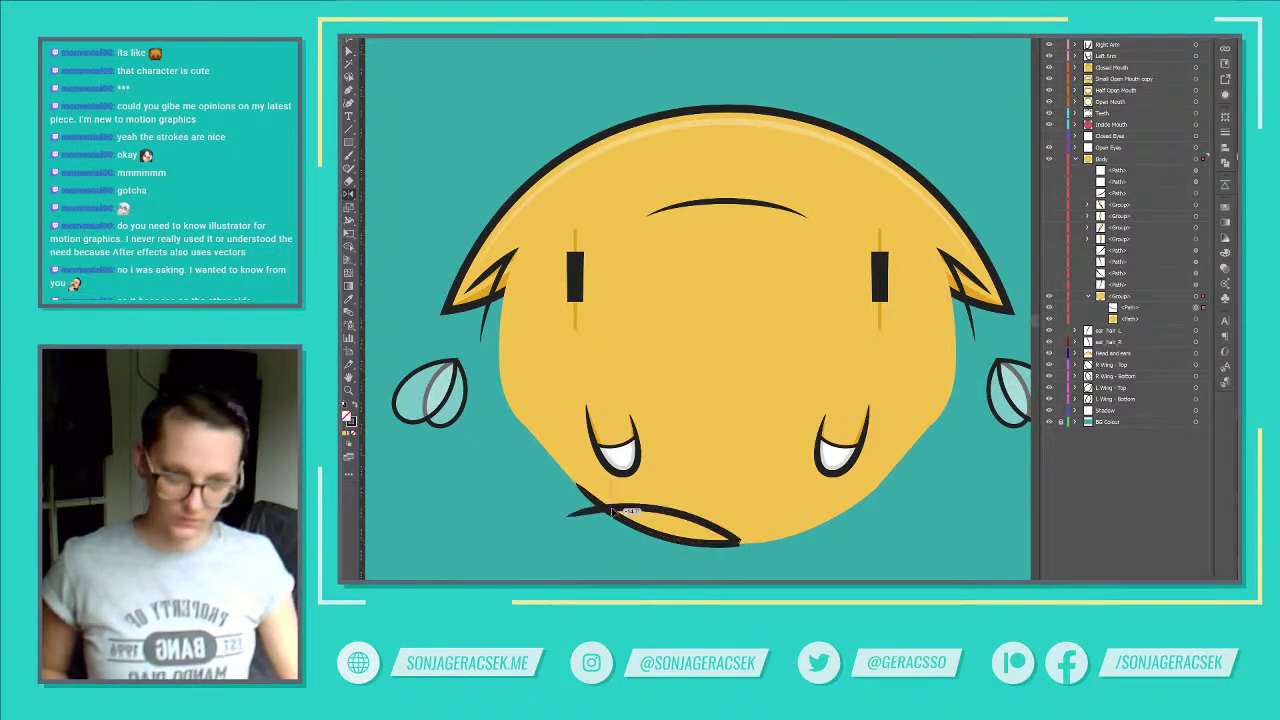
left_click(1196, 309)
key("ctrl+y")
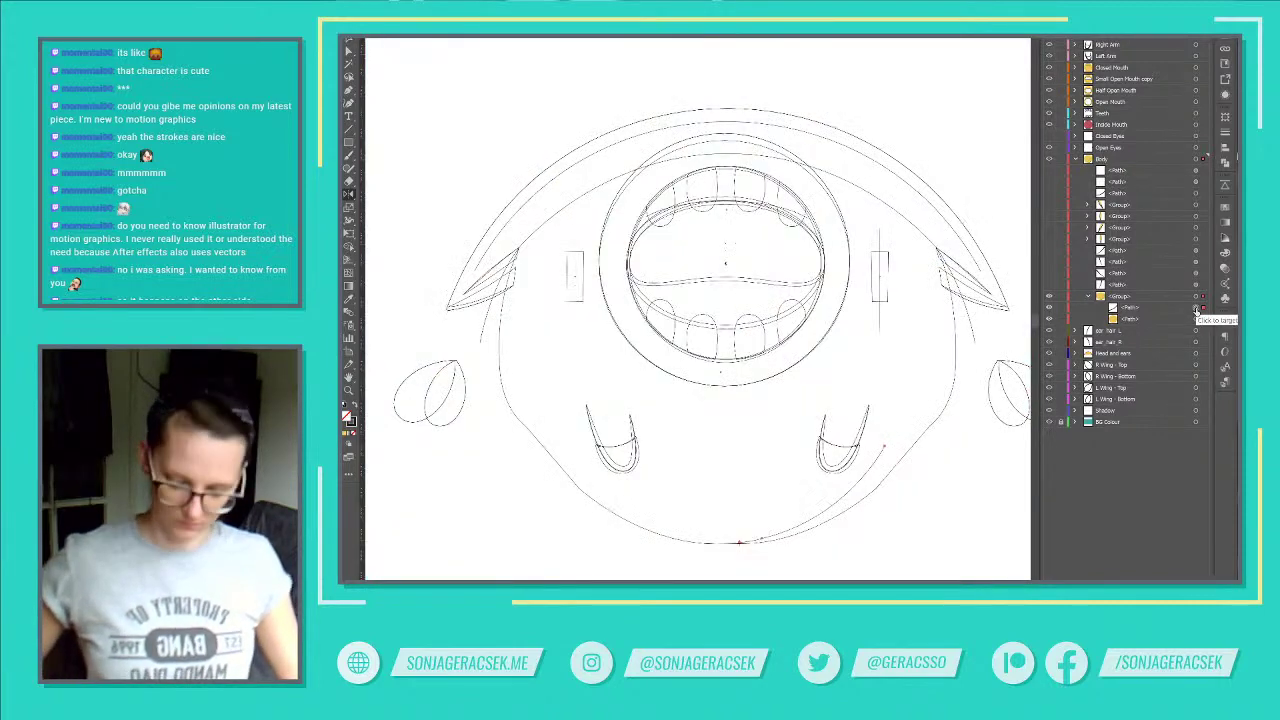
key("ctrl+y")
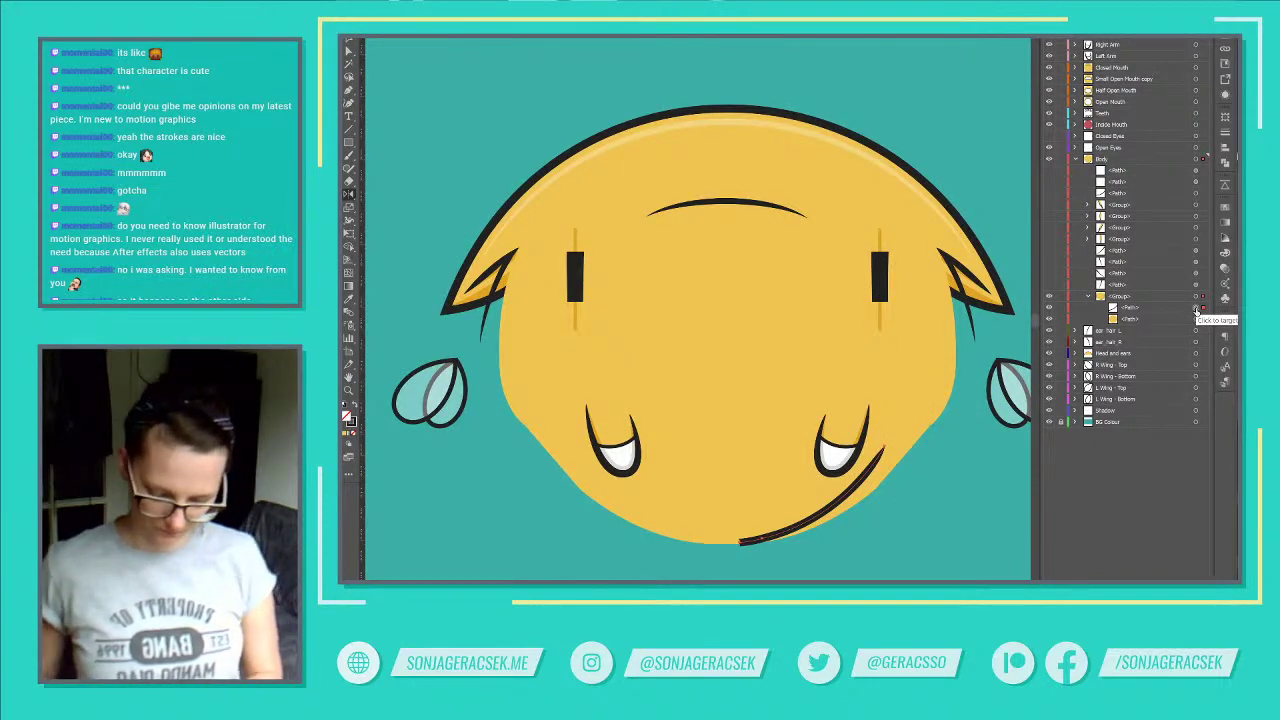
key("ctrl+z")
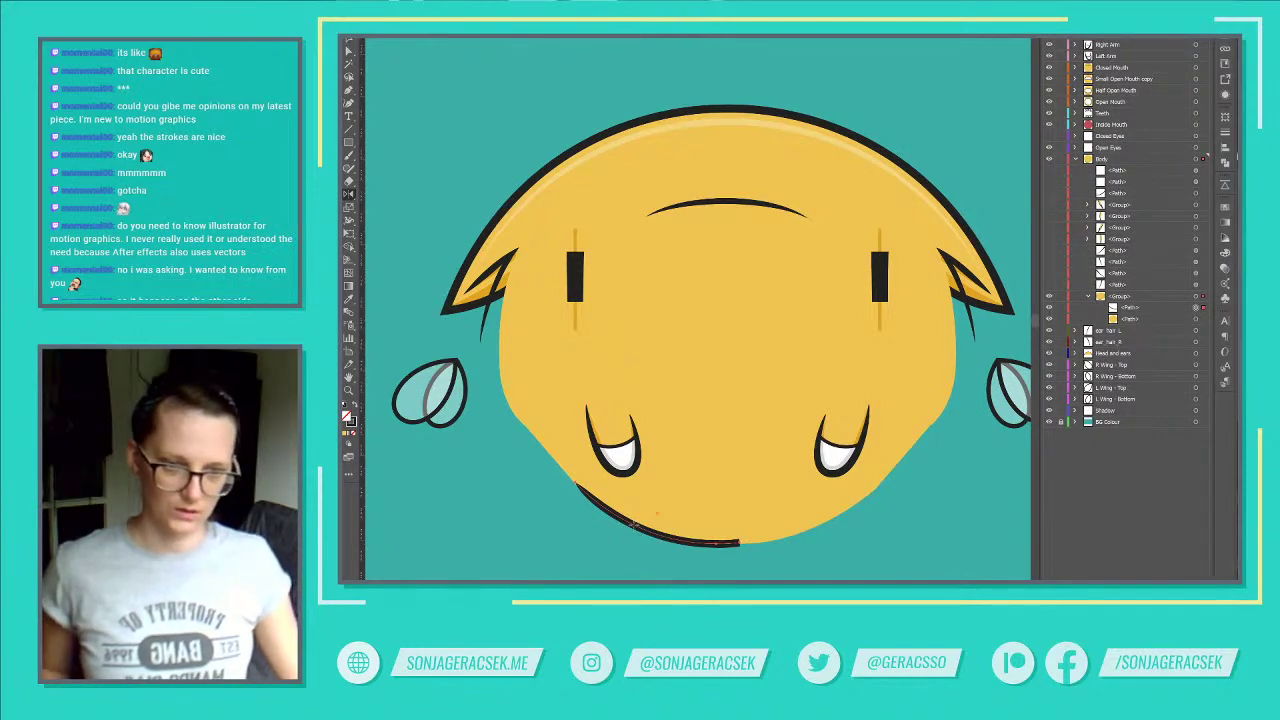
Step: Reflect a copy of the lower left body outline and place it along the body's lower right edge
left_click_drag(635, 524, 732, 534)
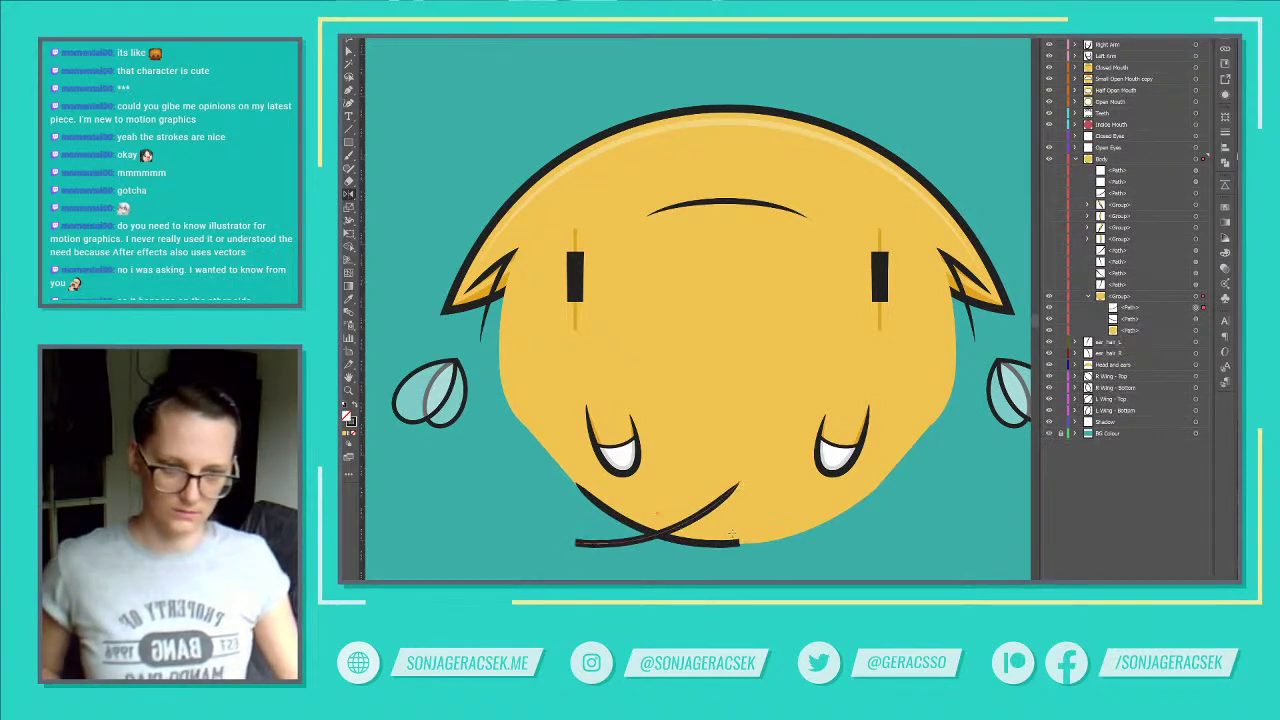
key("v")
left_click_drag(797, 549, 779, 546)
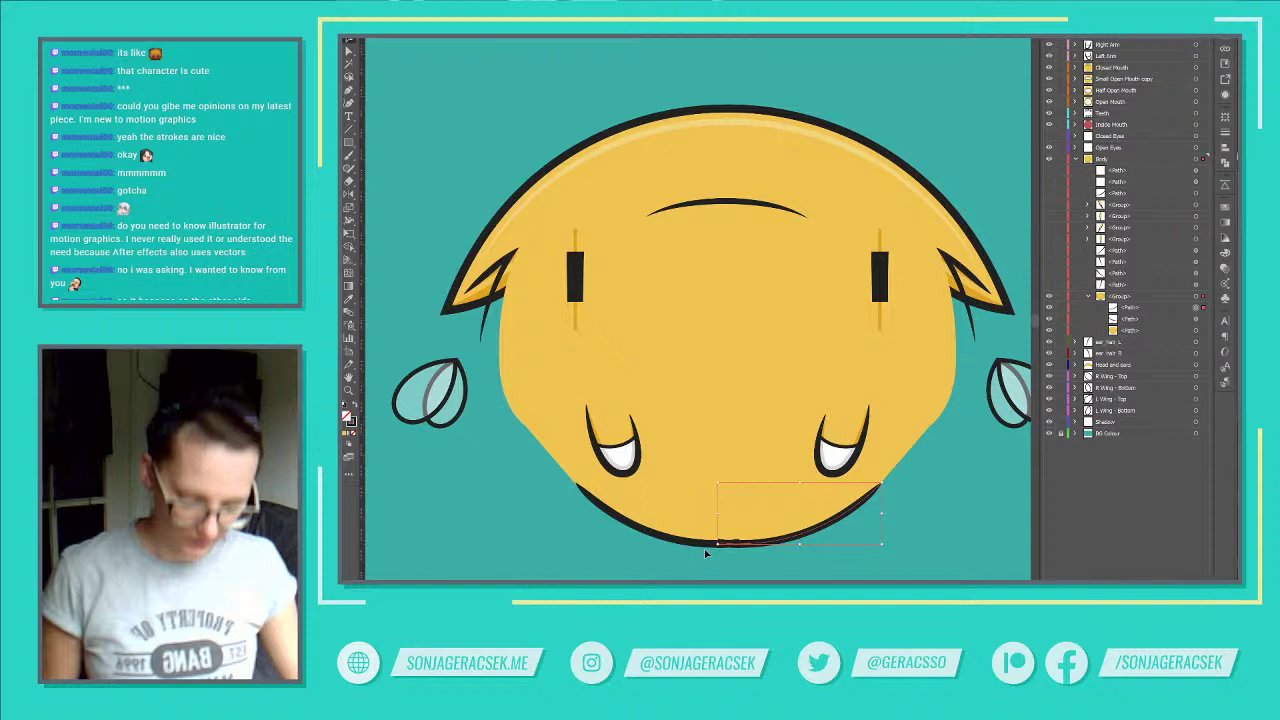
Step: Shorten the overlapping inner ends of the two lower outlines and join them into one path with the Pen tool
key("a")
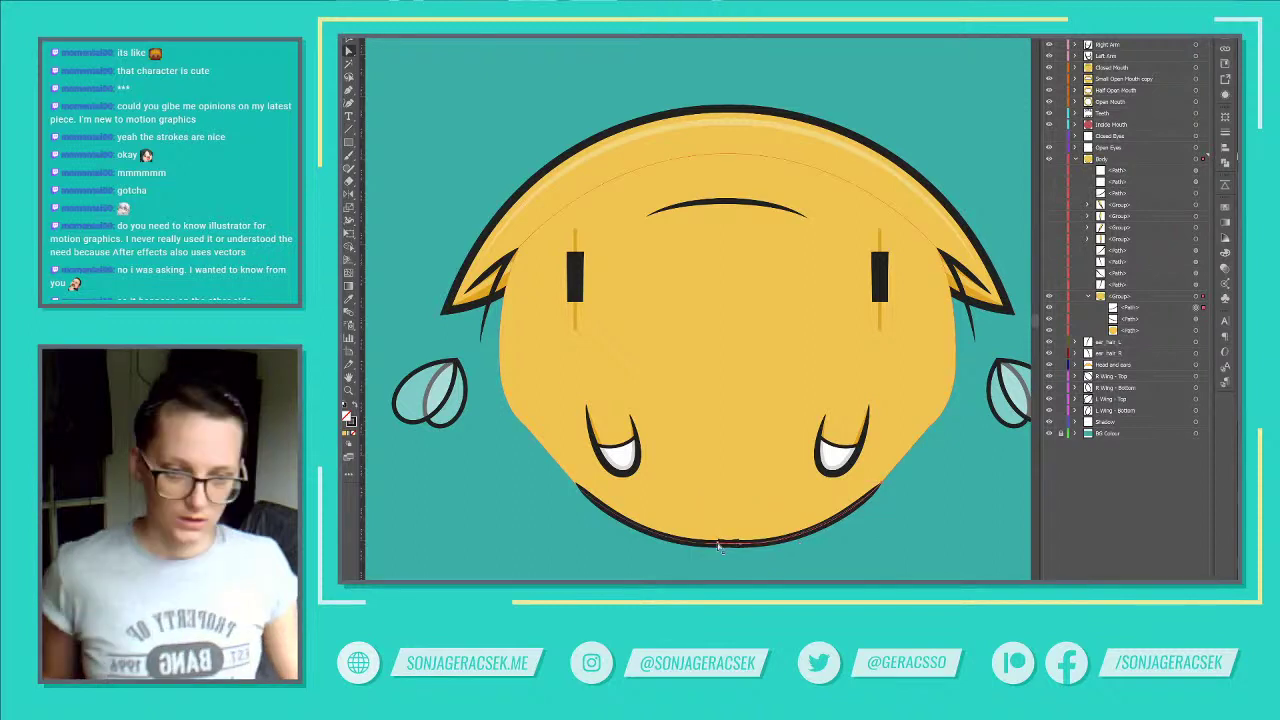
left_click_drag(735, 547, 718, 548)
left_click(716, 547)
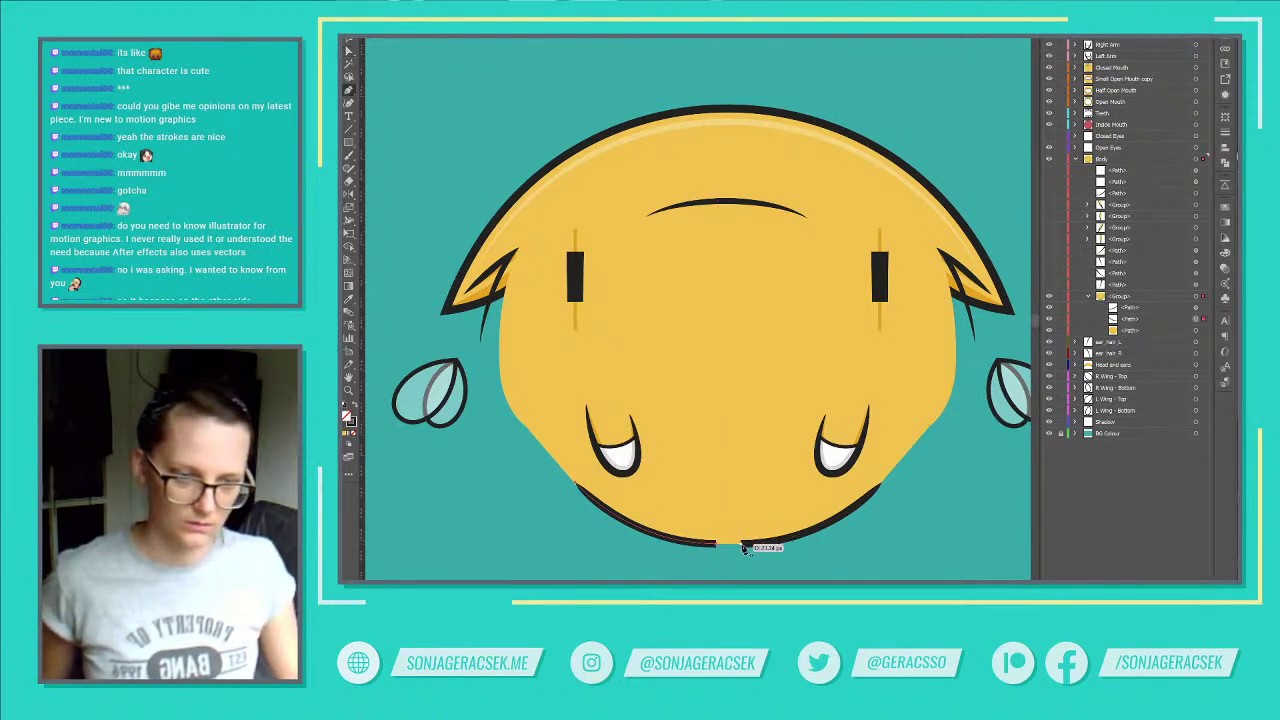
left_click(742, 548)
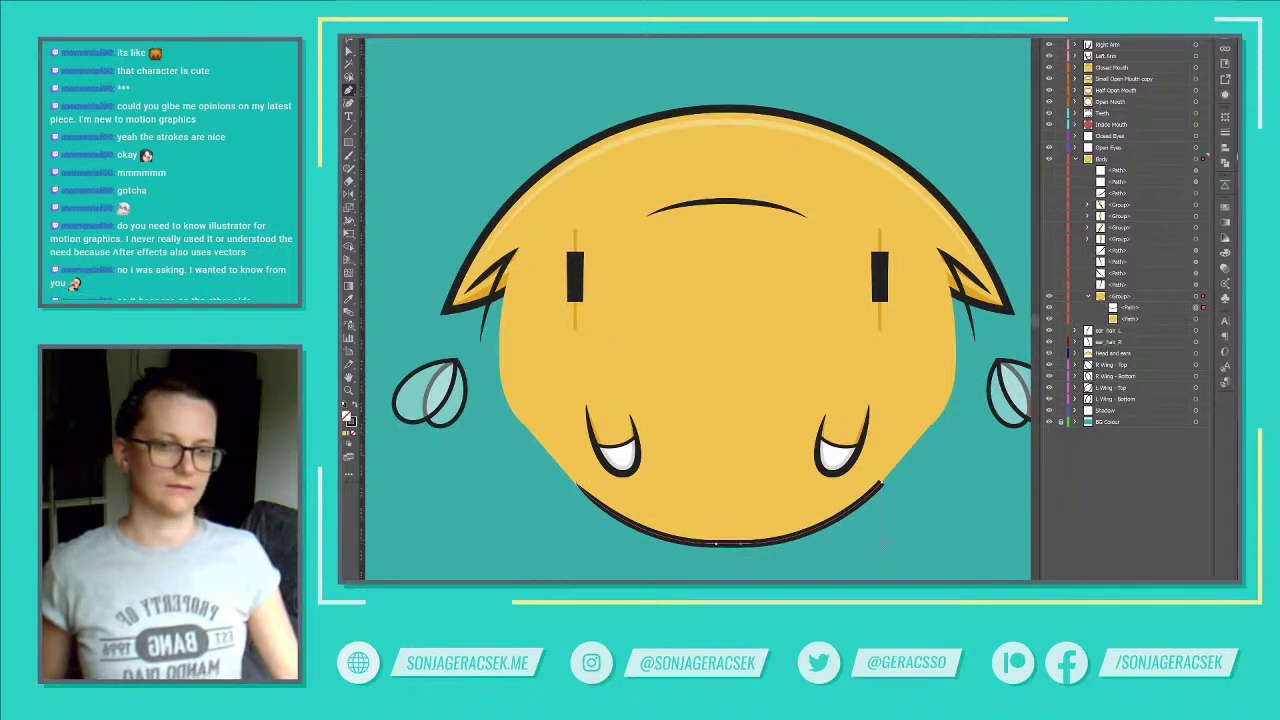
Step: Show the hidden Body paths and move the lower outline's left end point to the tip of the lower left hair tuft
left_click(1089, 297)
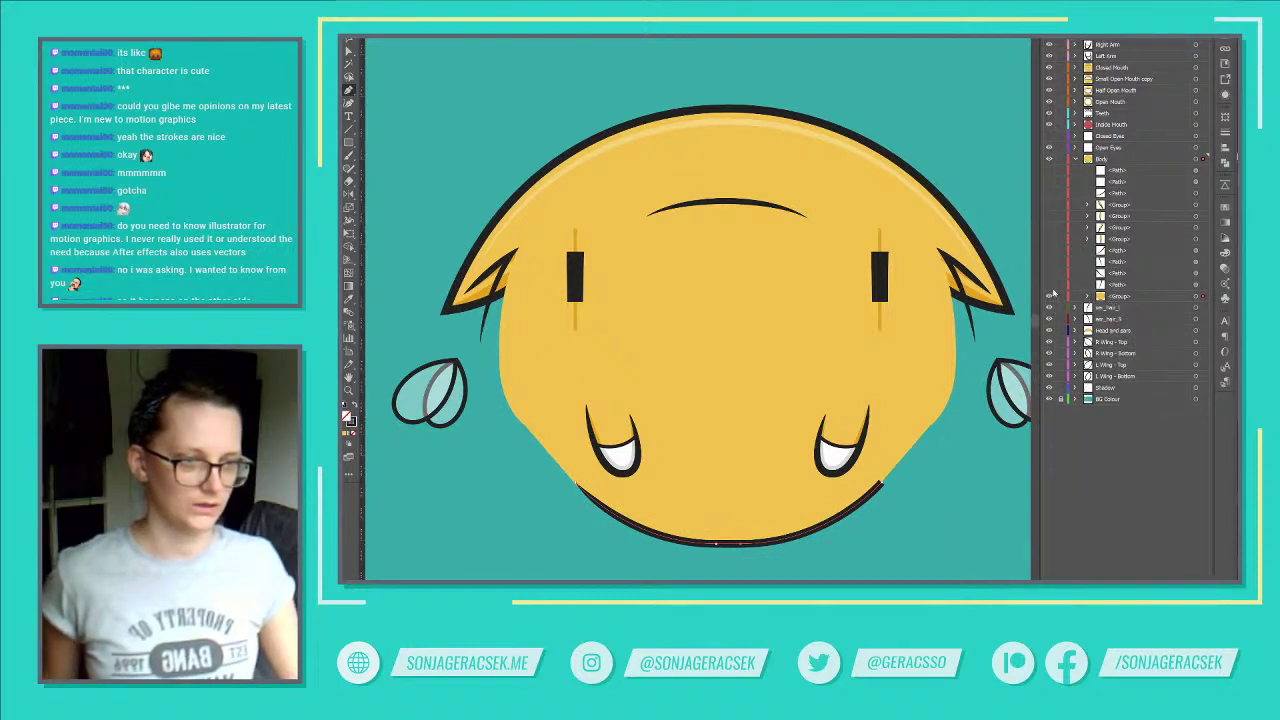
left_click(1047, 171)
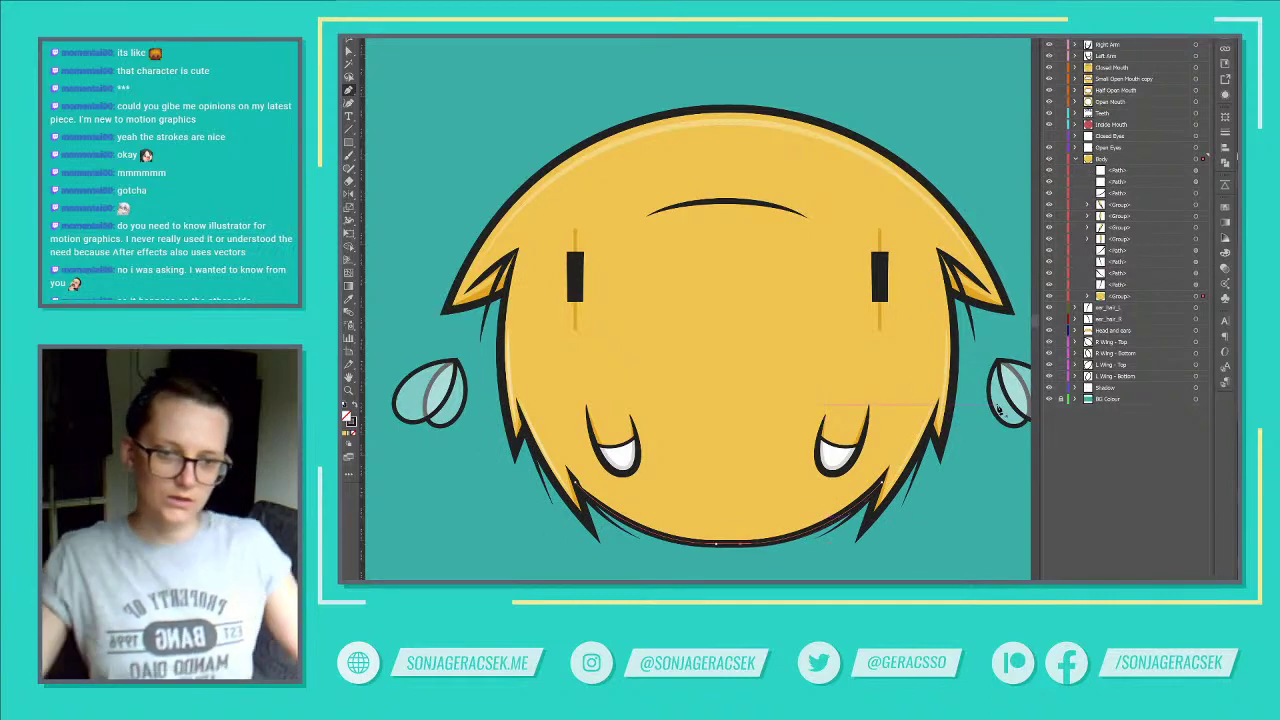
scroll(580, 470, "up", 5)
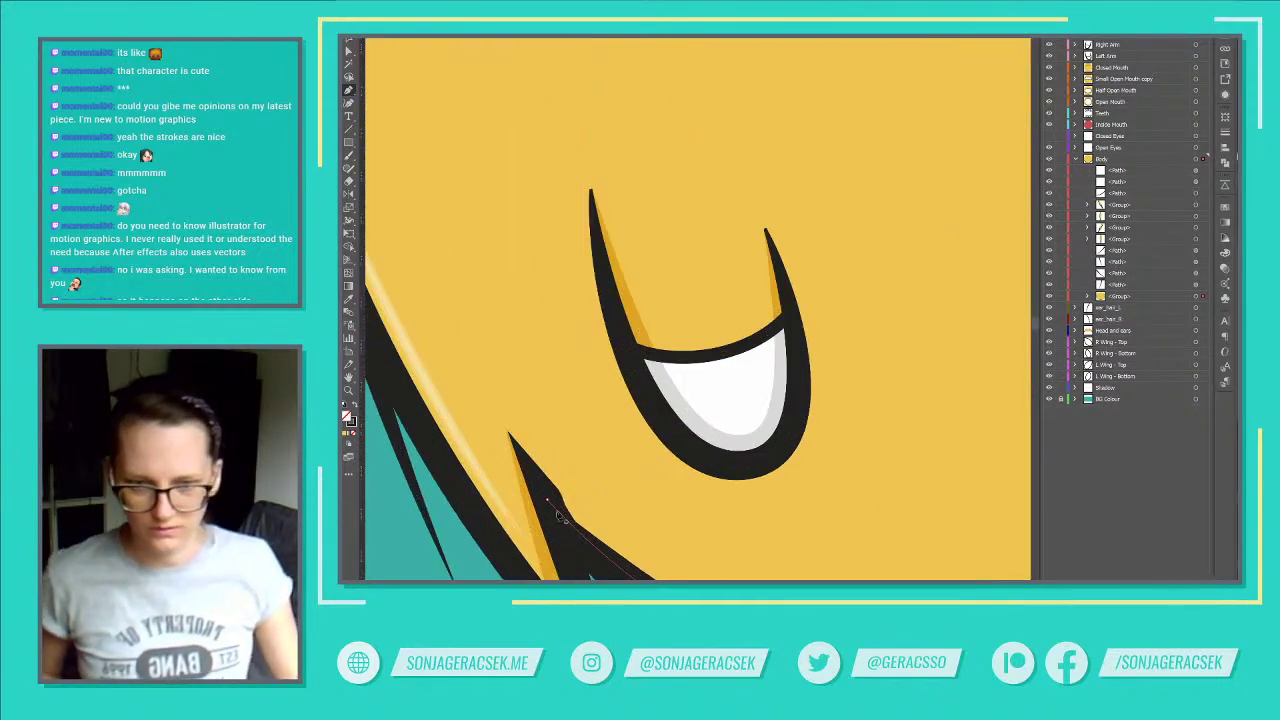
key("v")
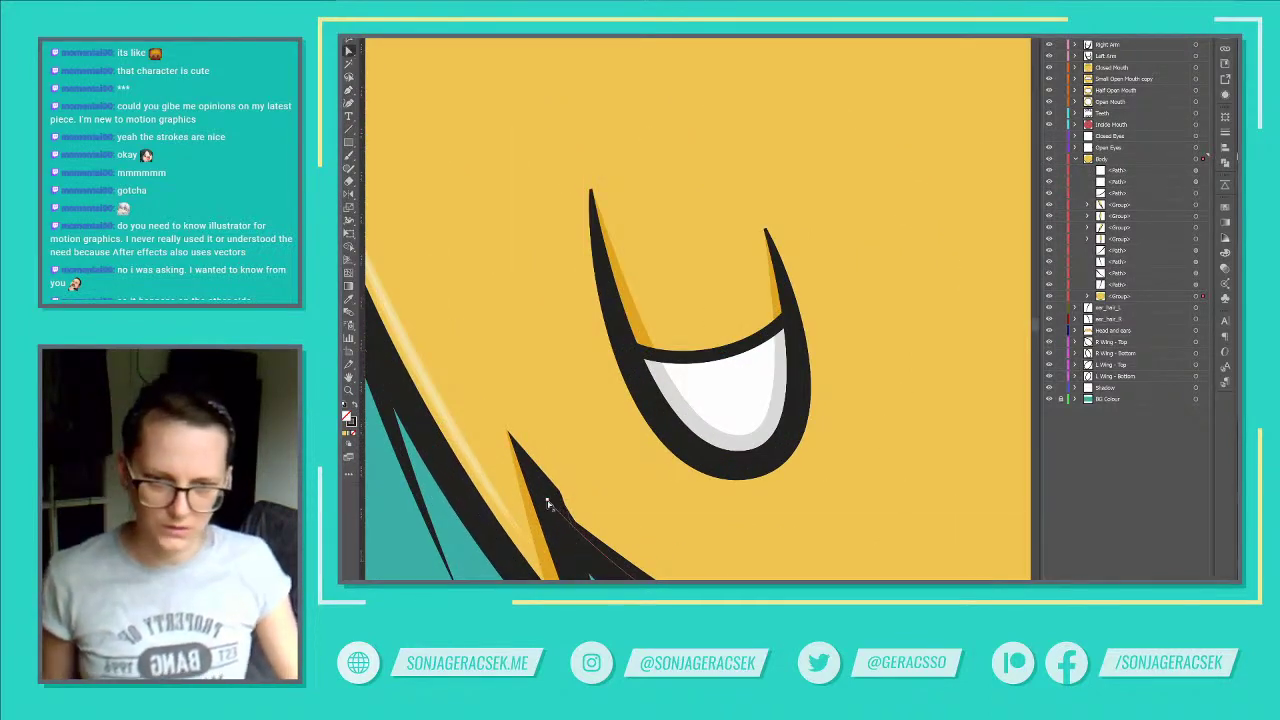
left_click_drag(548, 503, 510, 434)
scroll(671, 497, "down", 2)
scroll(671, 497, "down", 3)
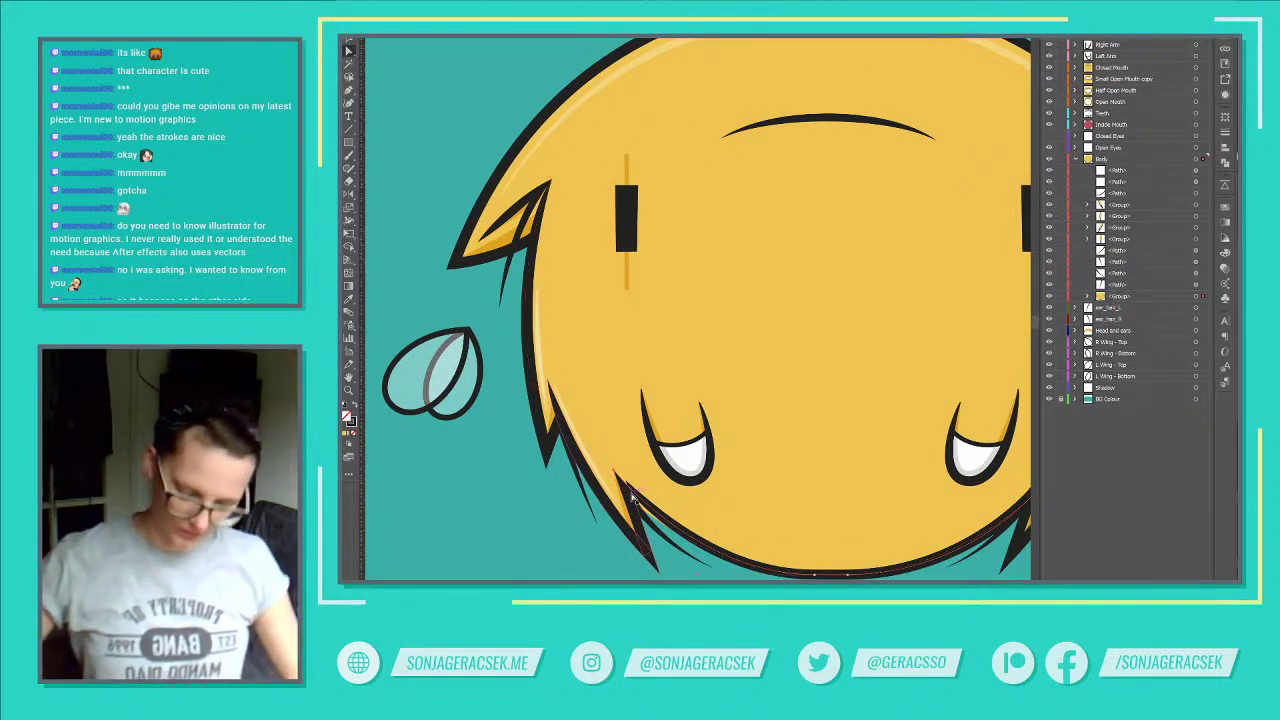
Step: Move the right end anchor of the body's bottom outline slightly outward into the notch beside the lower right hair tuft
key("p")
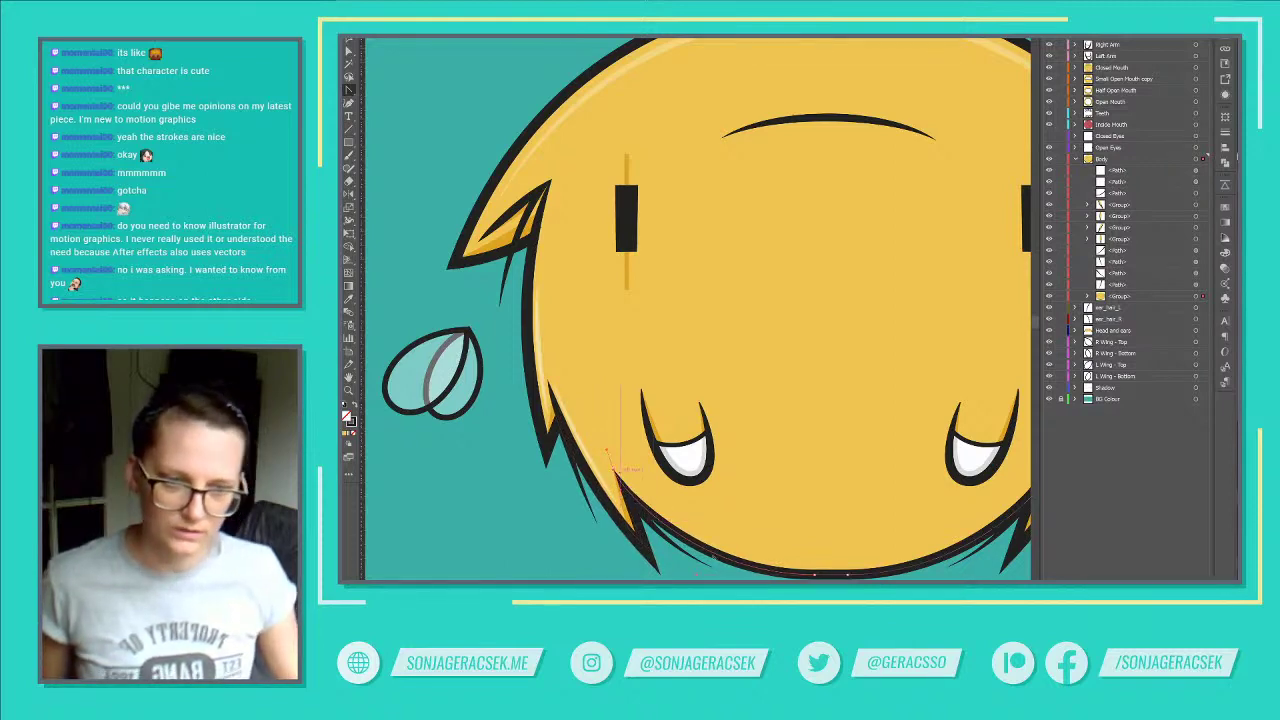
left_click_drag(955, 530, 671, 551)
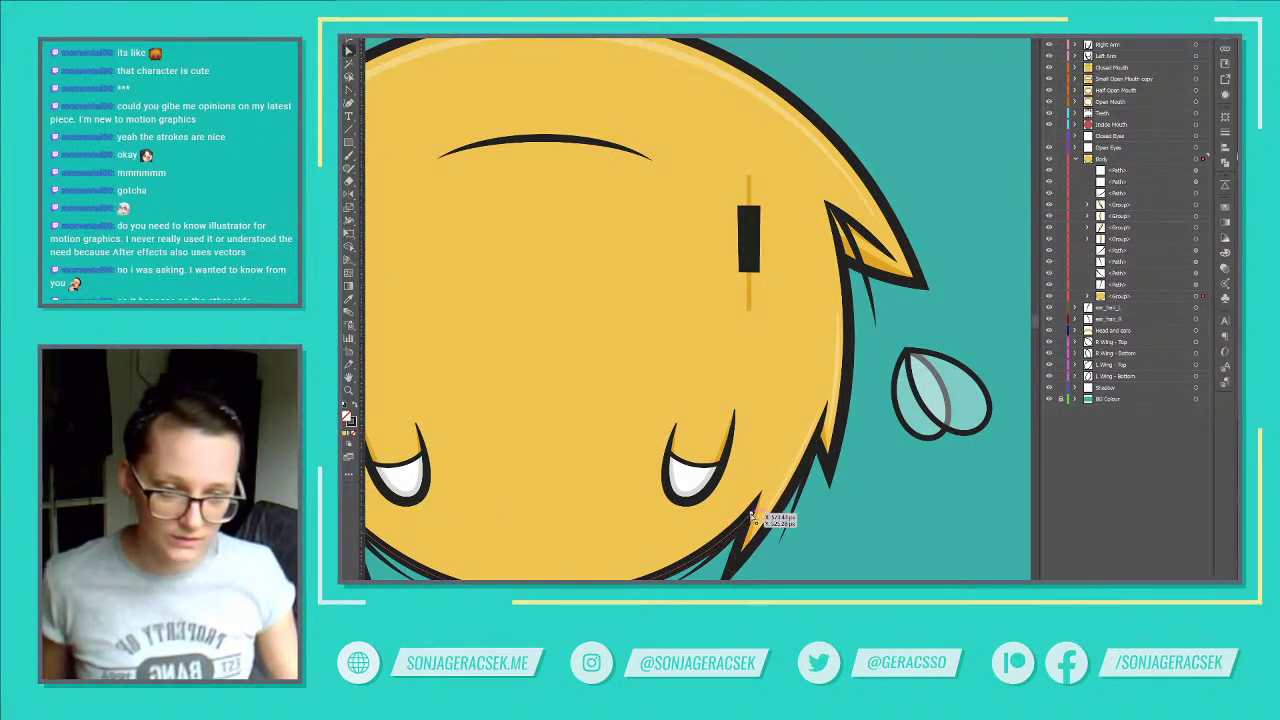
left_click_drag(751, 517, 762, 492)
key("ctrl+z")
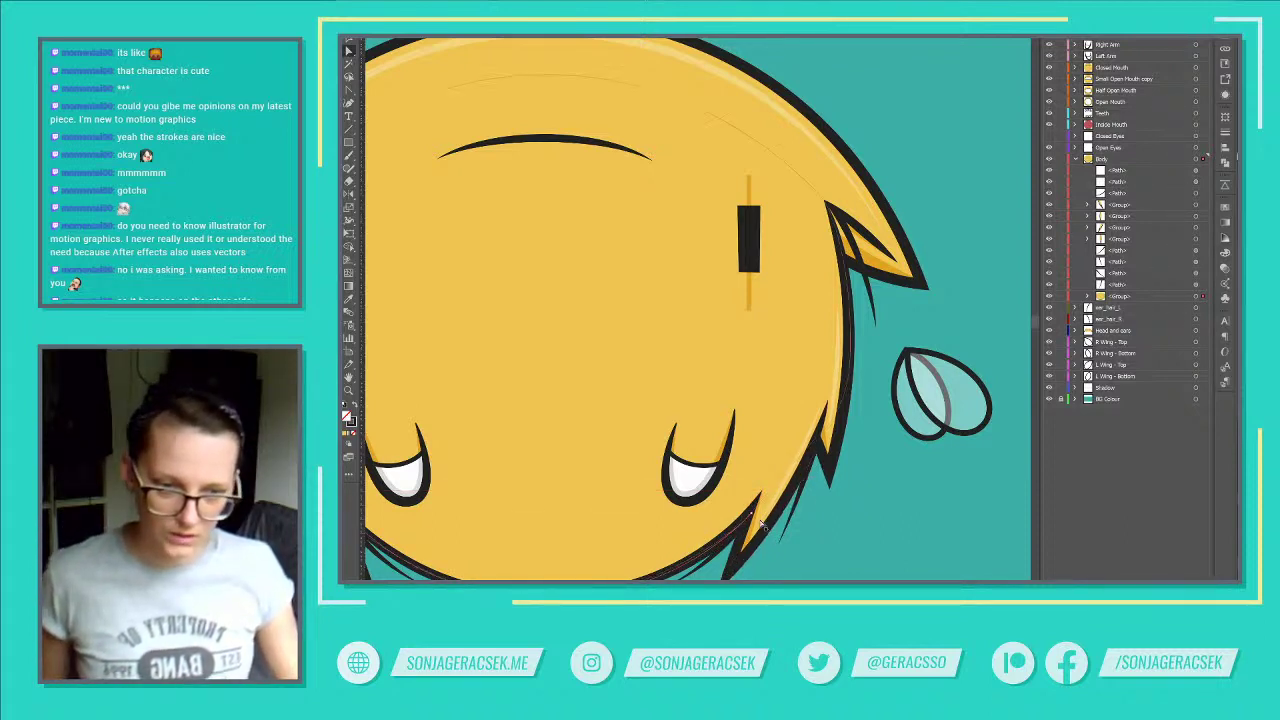
left_click_drag(752, 516, 762, 495)
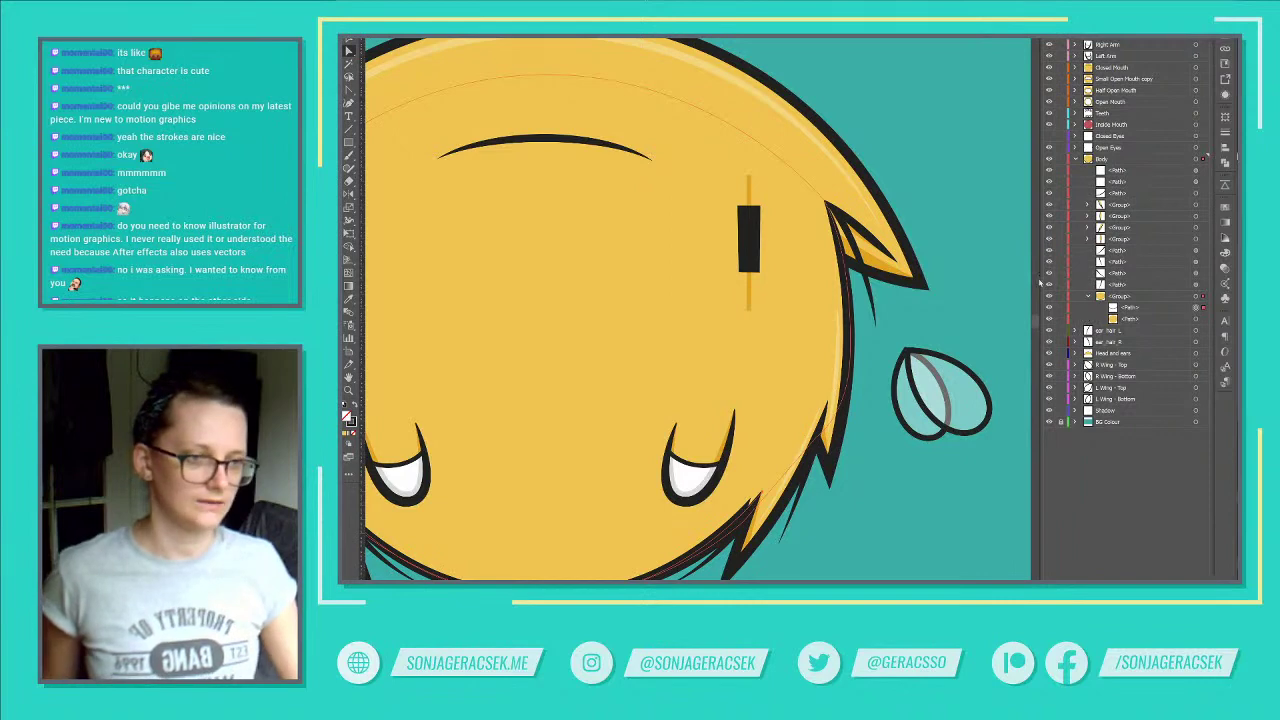
Step: Hide the hair and detail paths and groups in the Body layer, keeping only the base shape group visible
left_click_drag(1053, 182, 1051, 172)
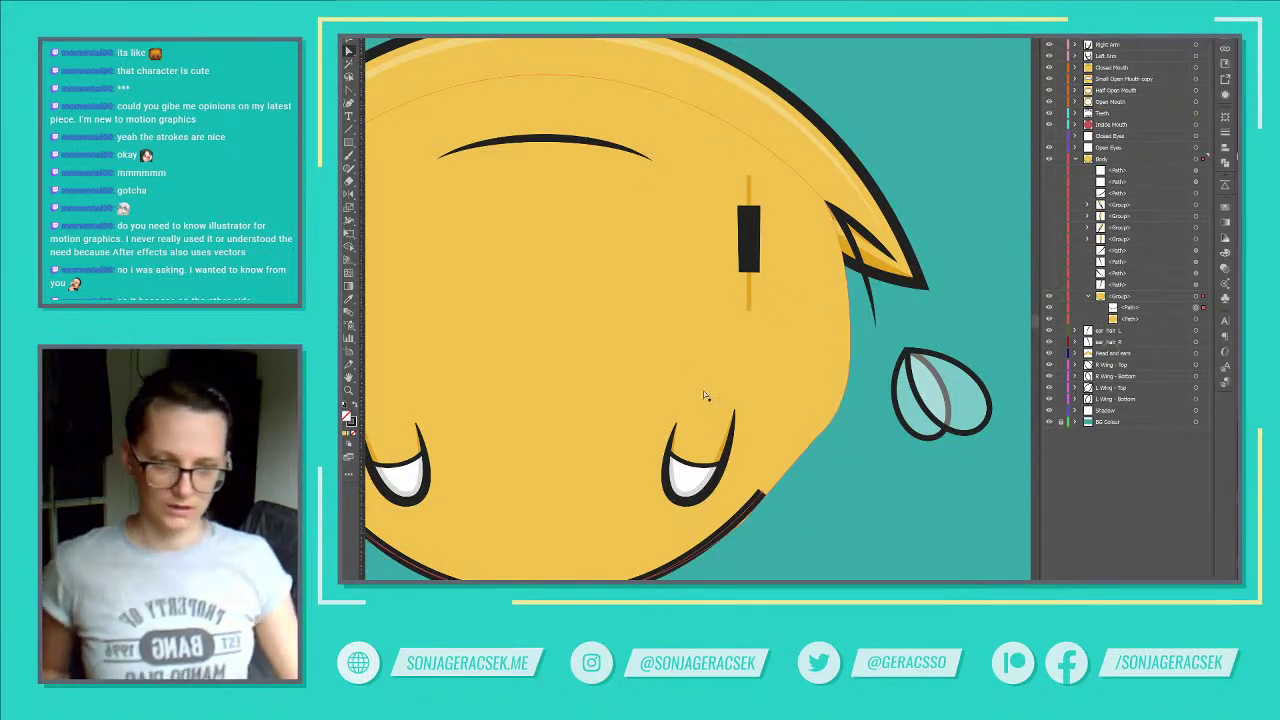
scroll(704, 395, "down", 3)
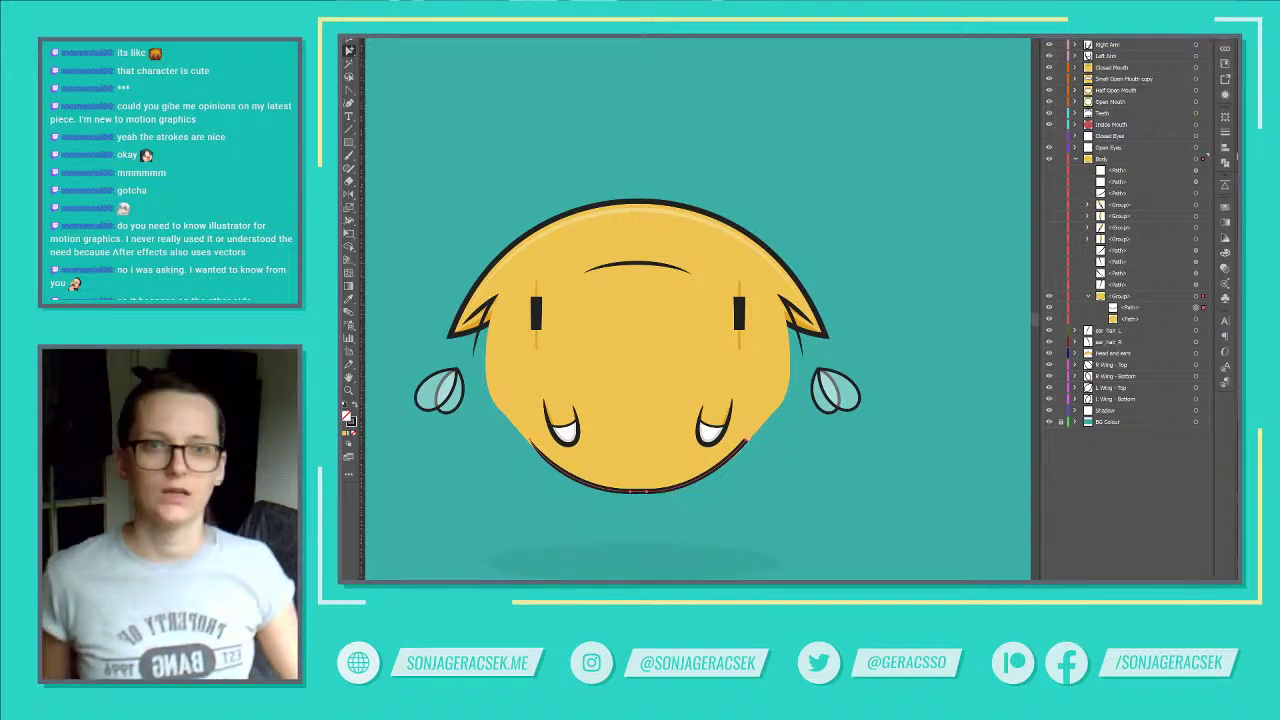
Step: Browse the variable width profiles for the bottom outline and compare the body with its hair tufts shown and hidden
left_click(556, 38)
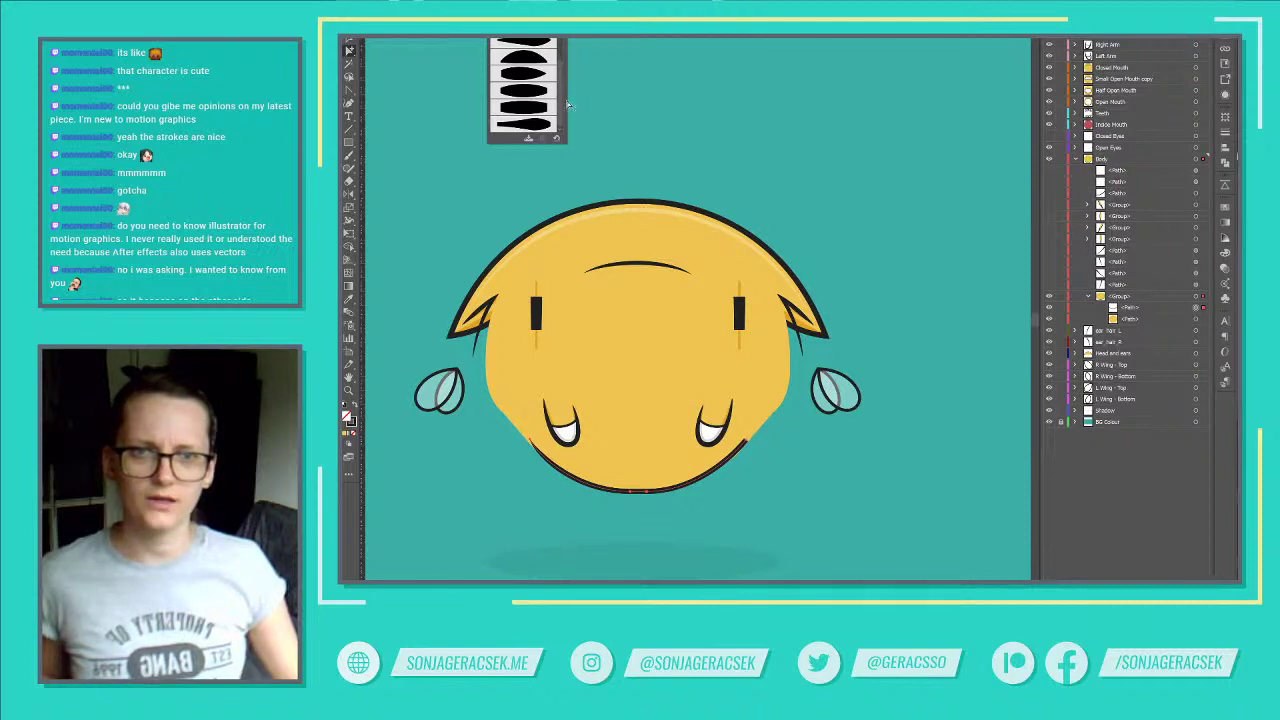
mouse_move(563, 98)
left_mouse_down()
mouse_move(563, 41)
mouse_move(562, 108)
left_mouse_up()
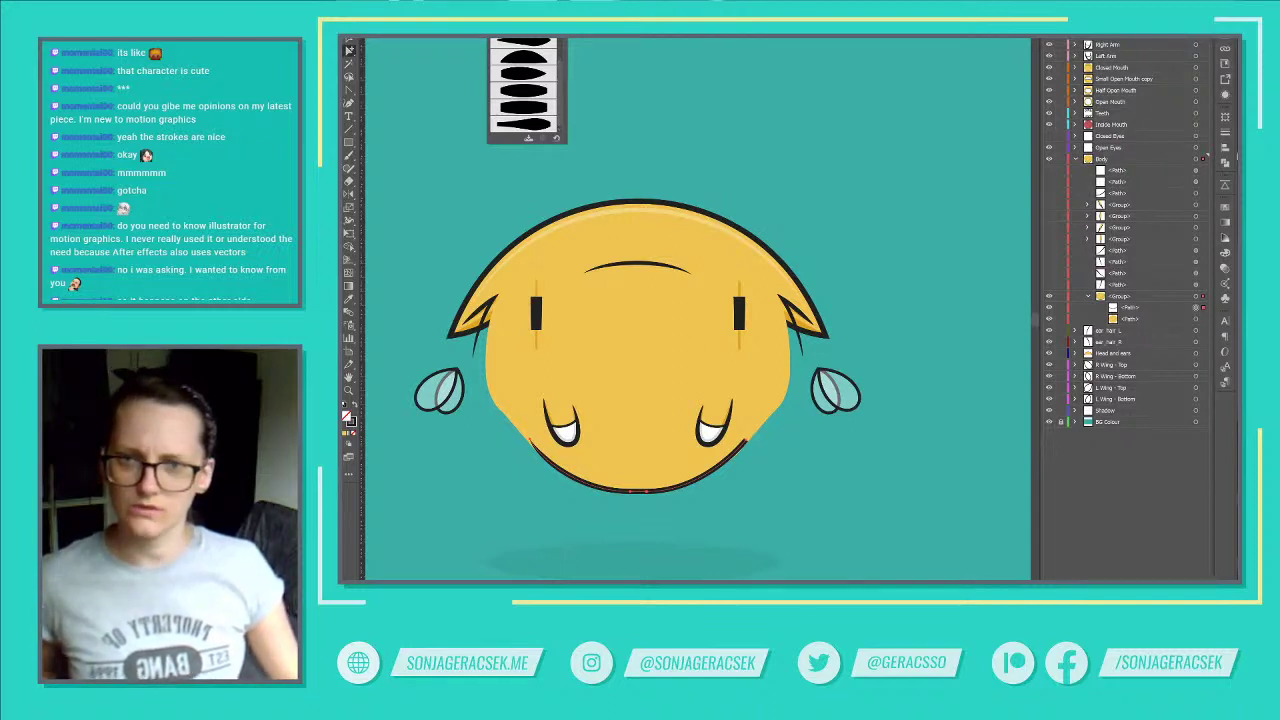
left_click(349, 228)
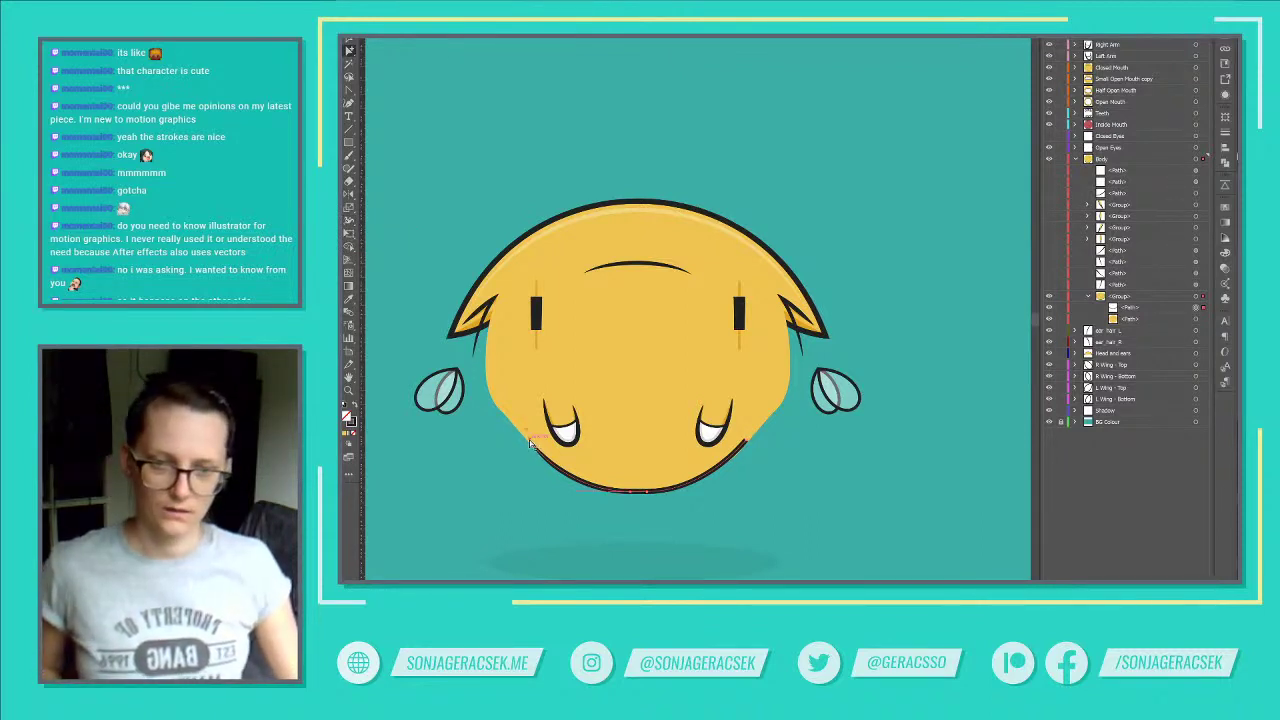
key("ctrl+z")
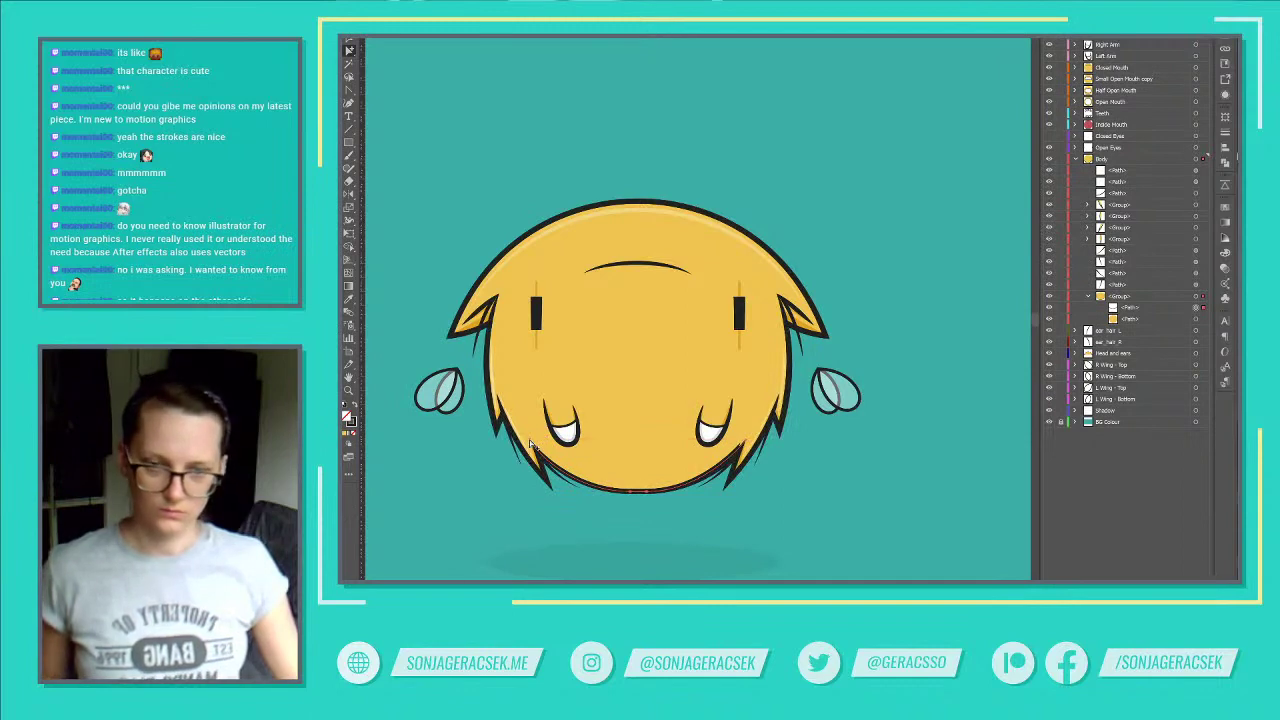
key("ctrl+shift+z")
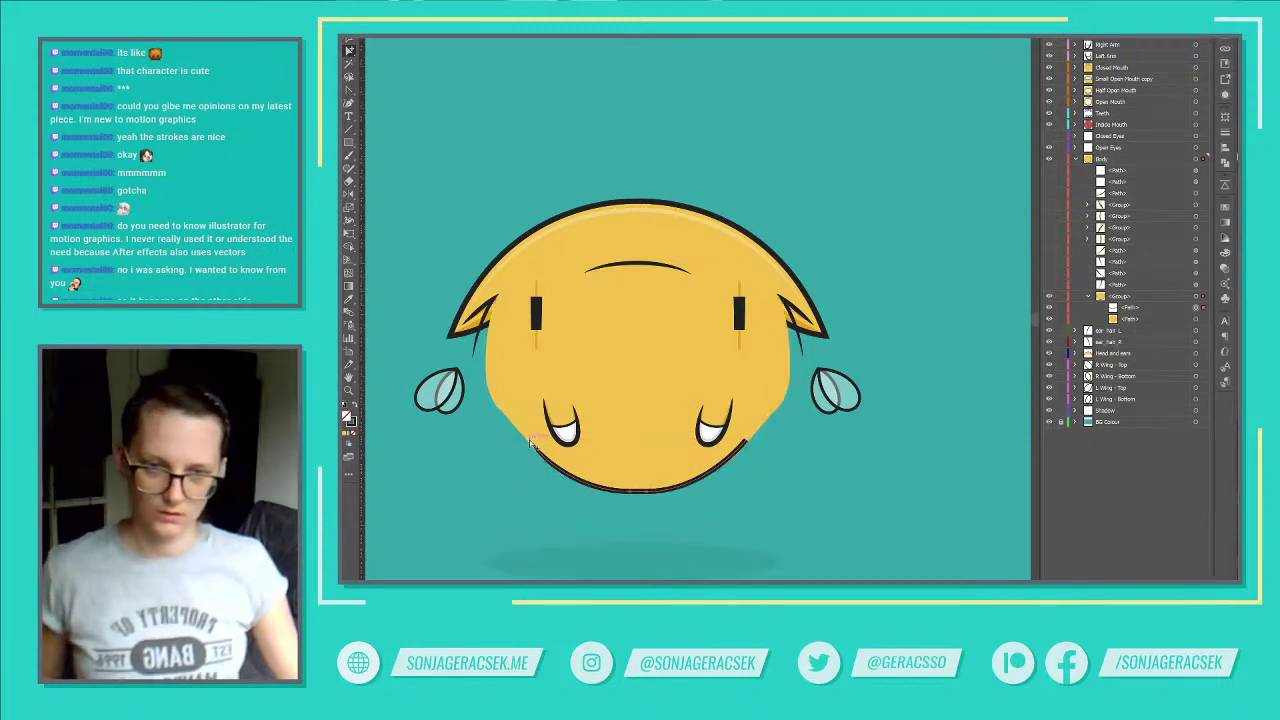
Step: Inspect the width point settings at the left end of the body's bottom outline with the Width tool
left_click(531, 443)
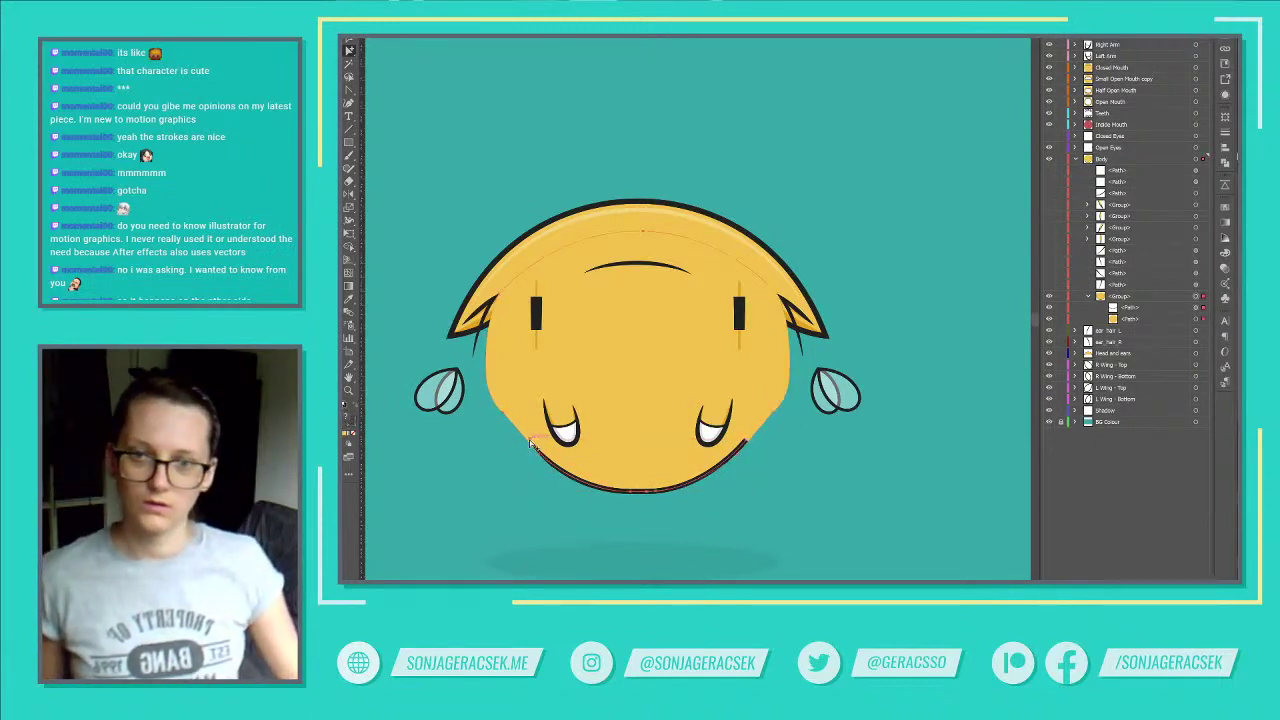
left_click(350, 221)
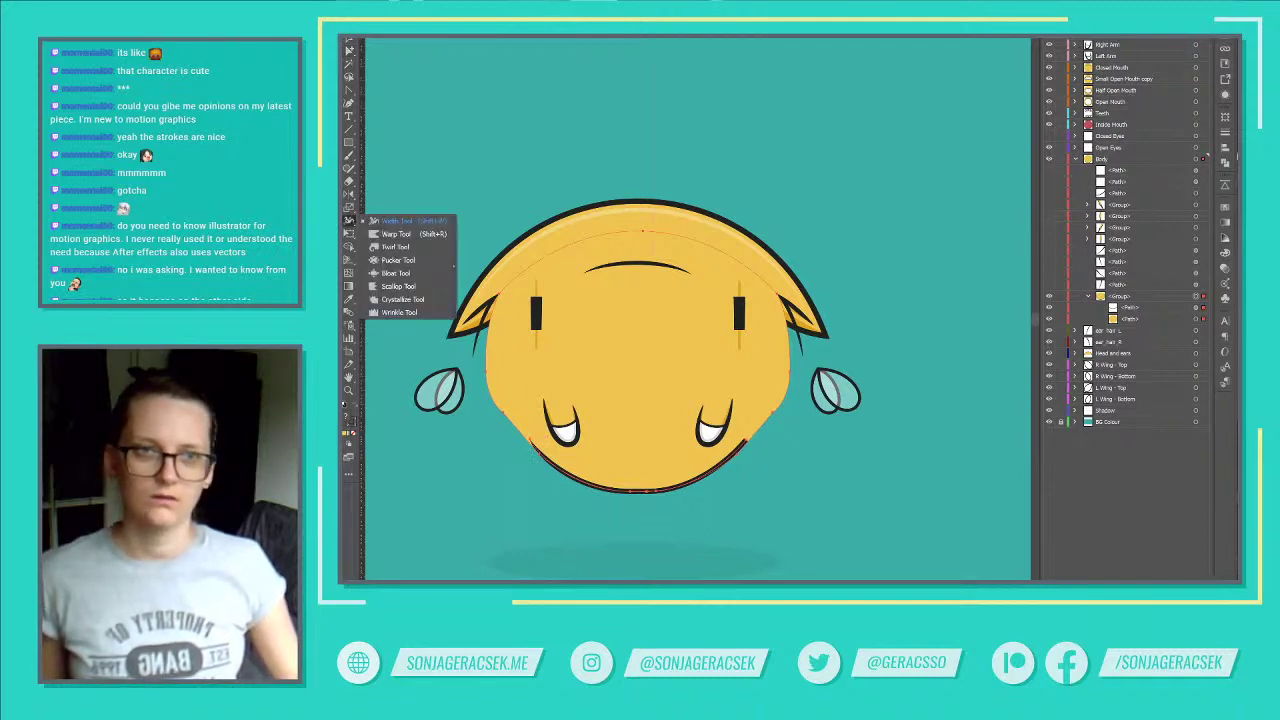
left_click(390, 221)
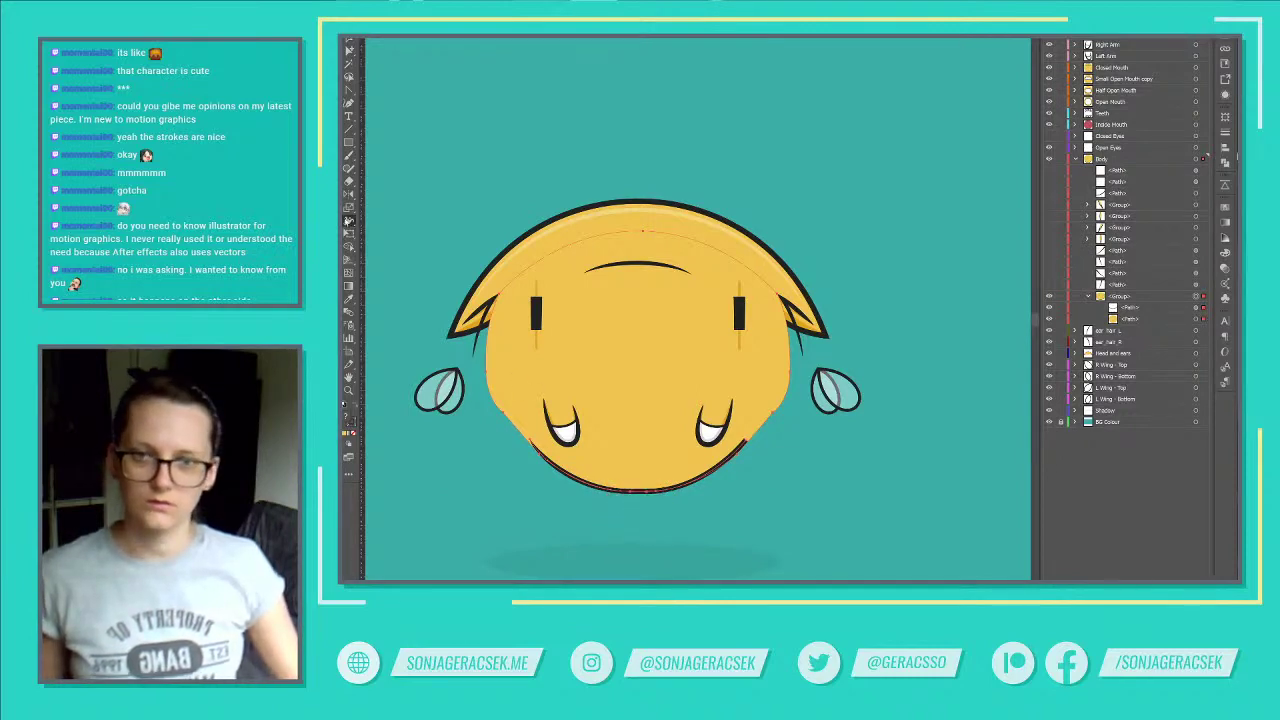
scroll(529, 456, "up", 5)
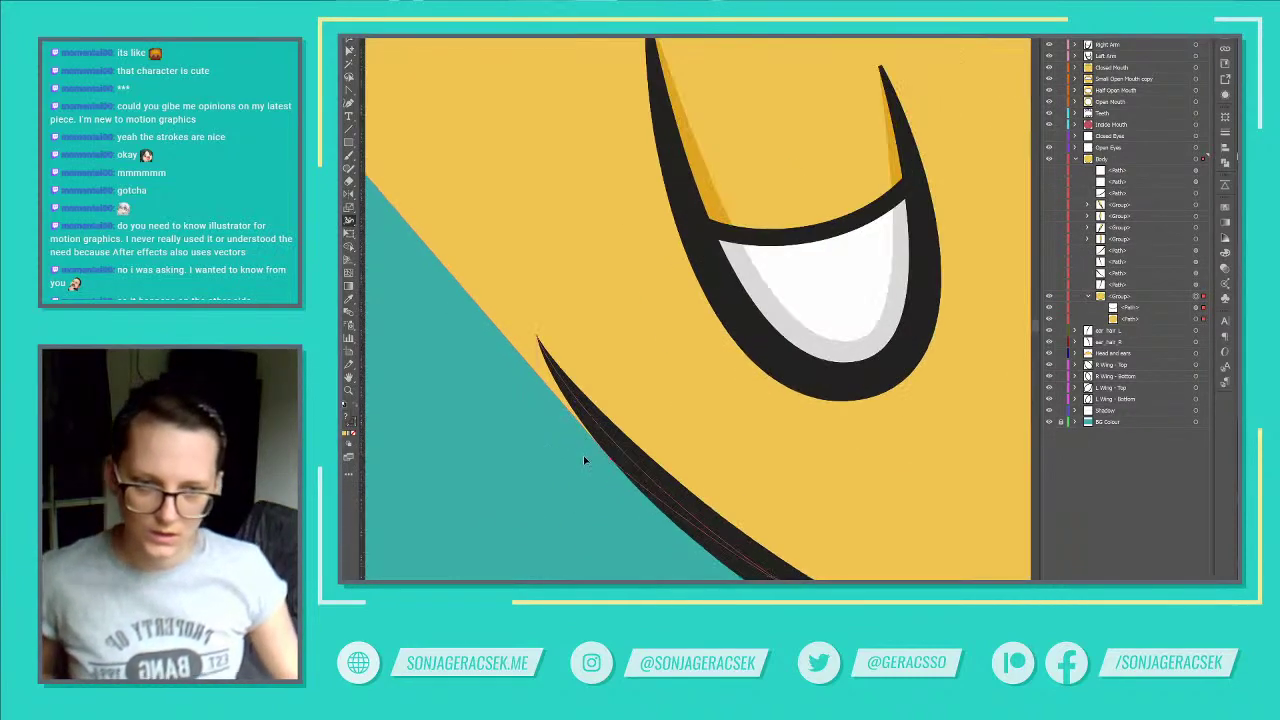
scroll(718, 505, "down", 5)
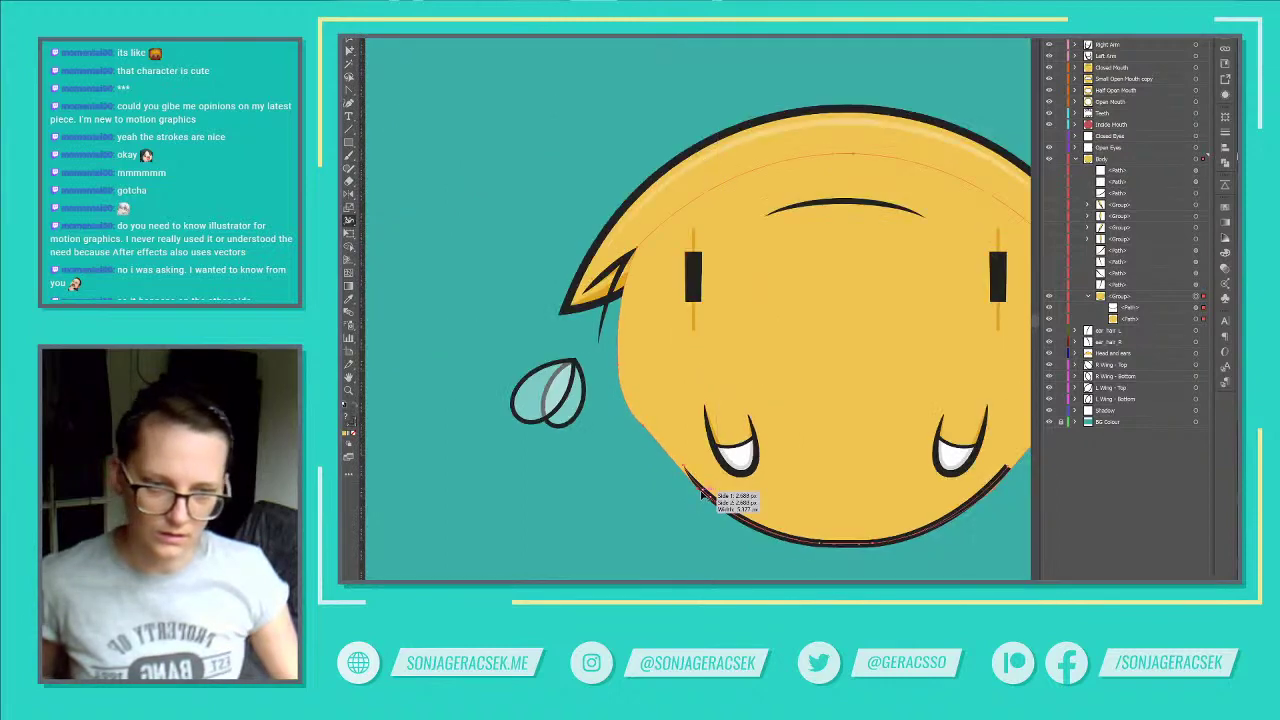
left_click(1196, 308)
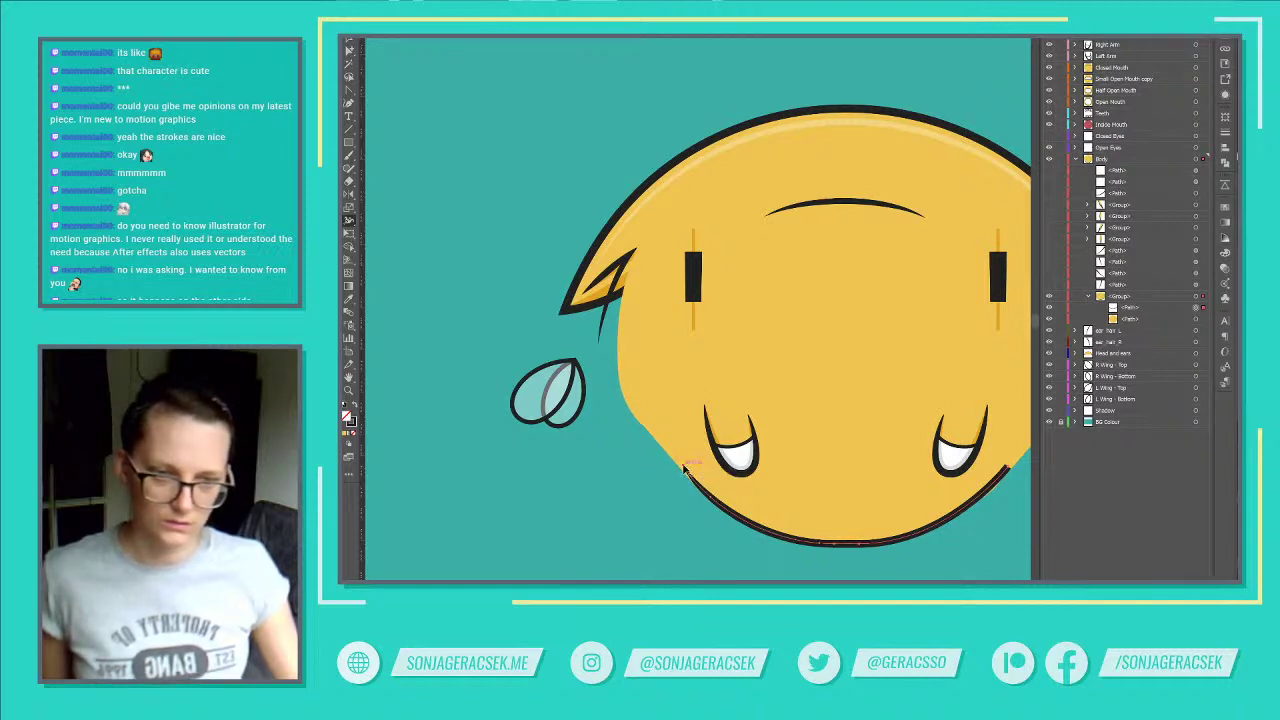
double_click(685, 468)
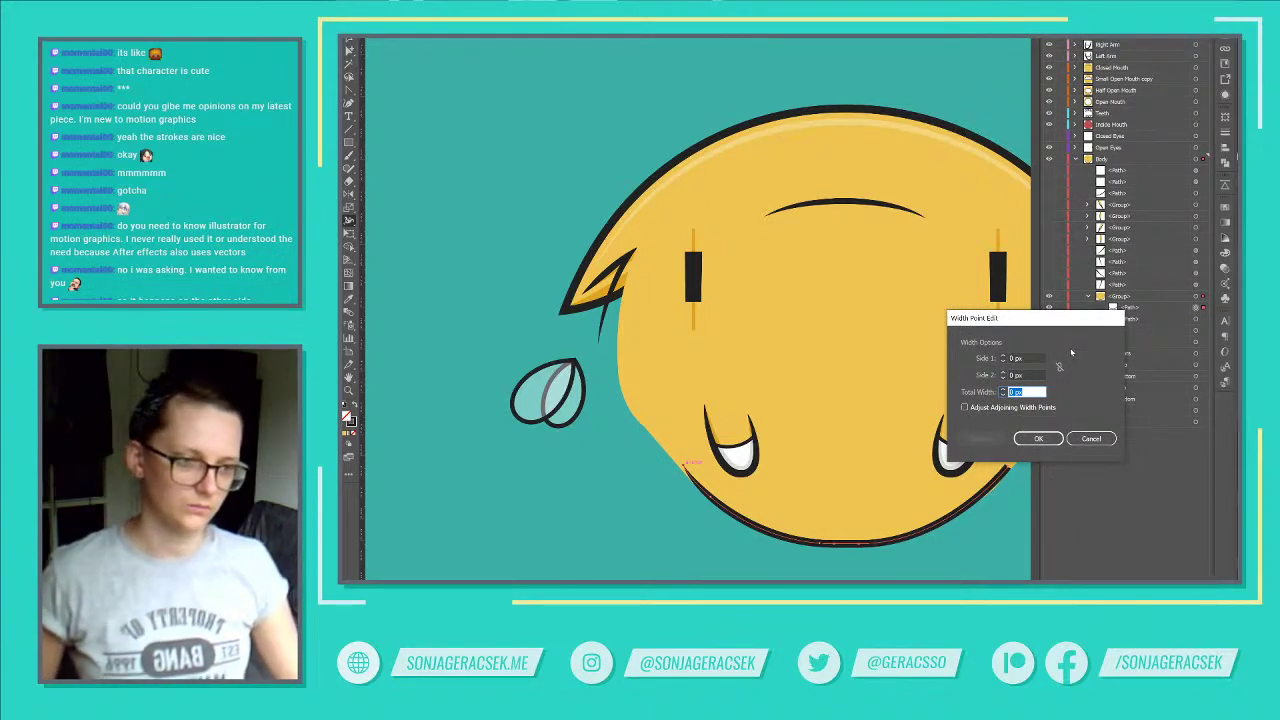
left_click_drag(1074, 330, 827, 273)
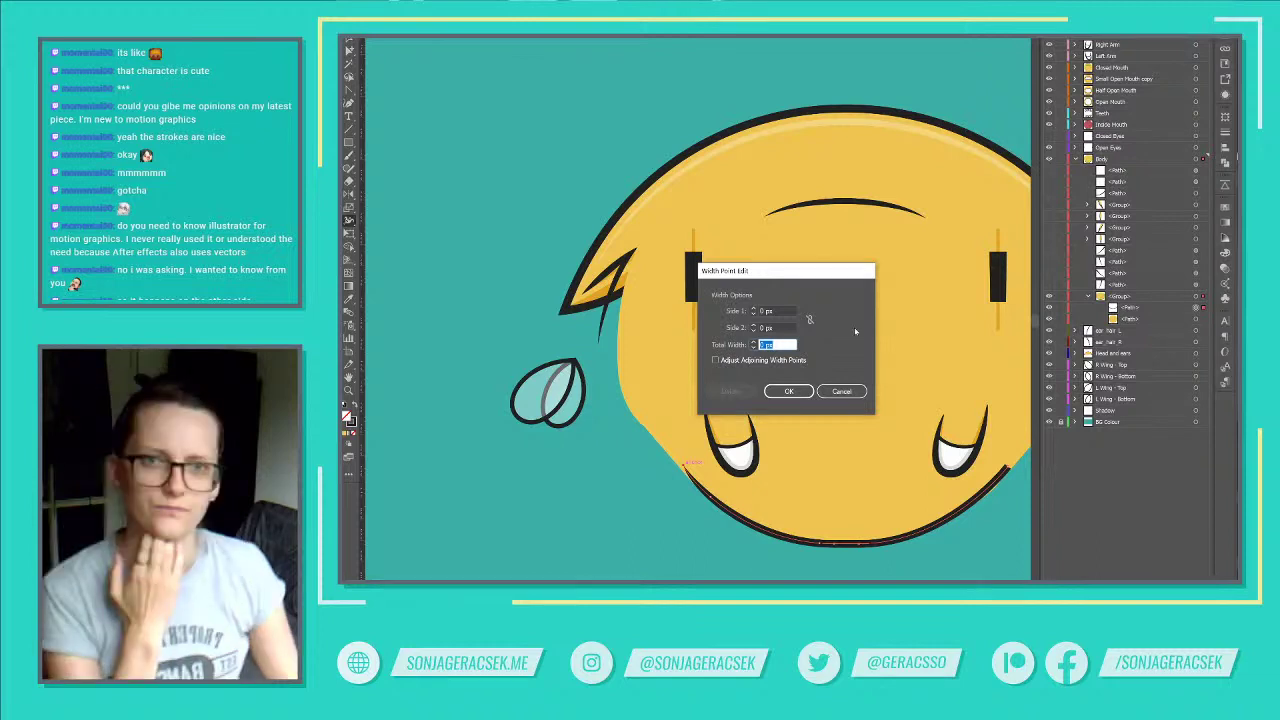
left_click(842, 391)
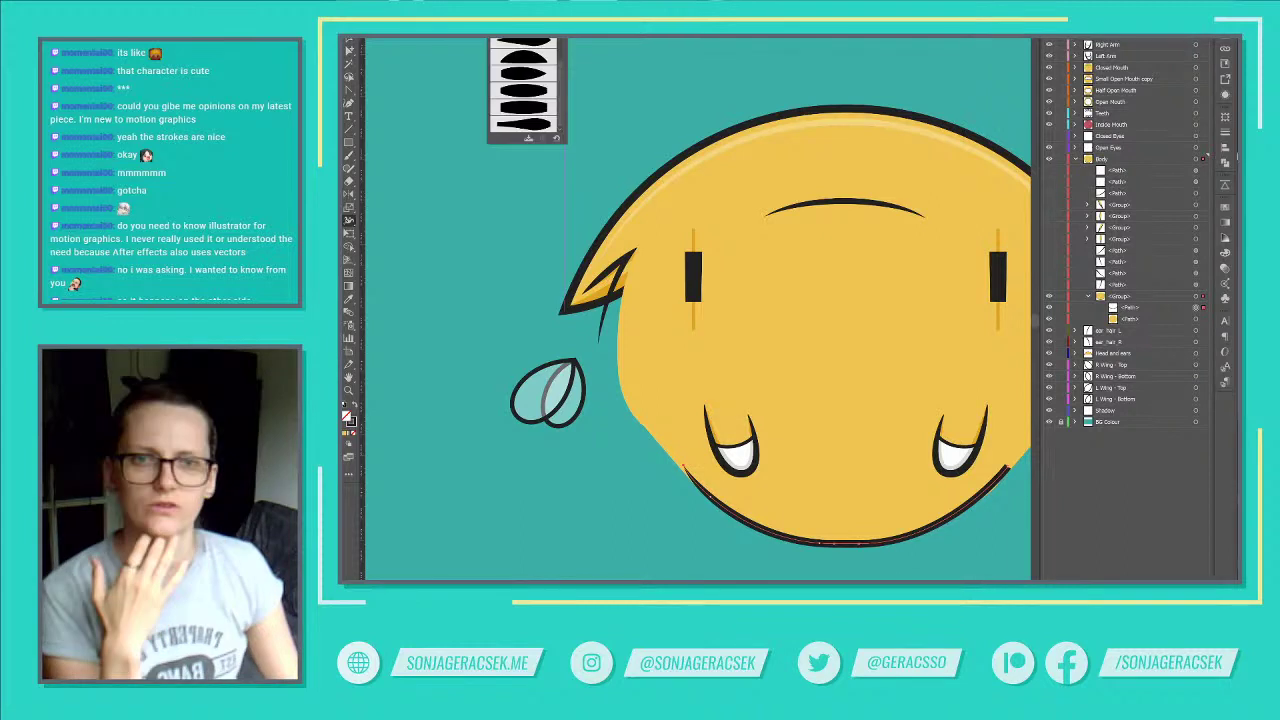
Step: Save the bottom outline's current stroke widths as a custom-named variable width profile
scroll(524, 90, "up", 2)
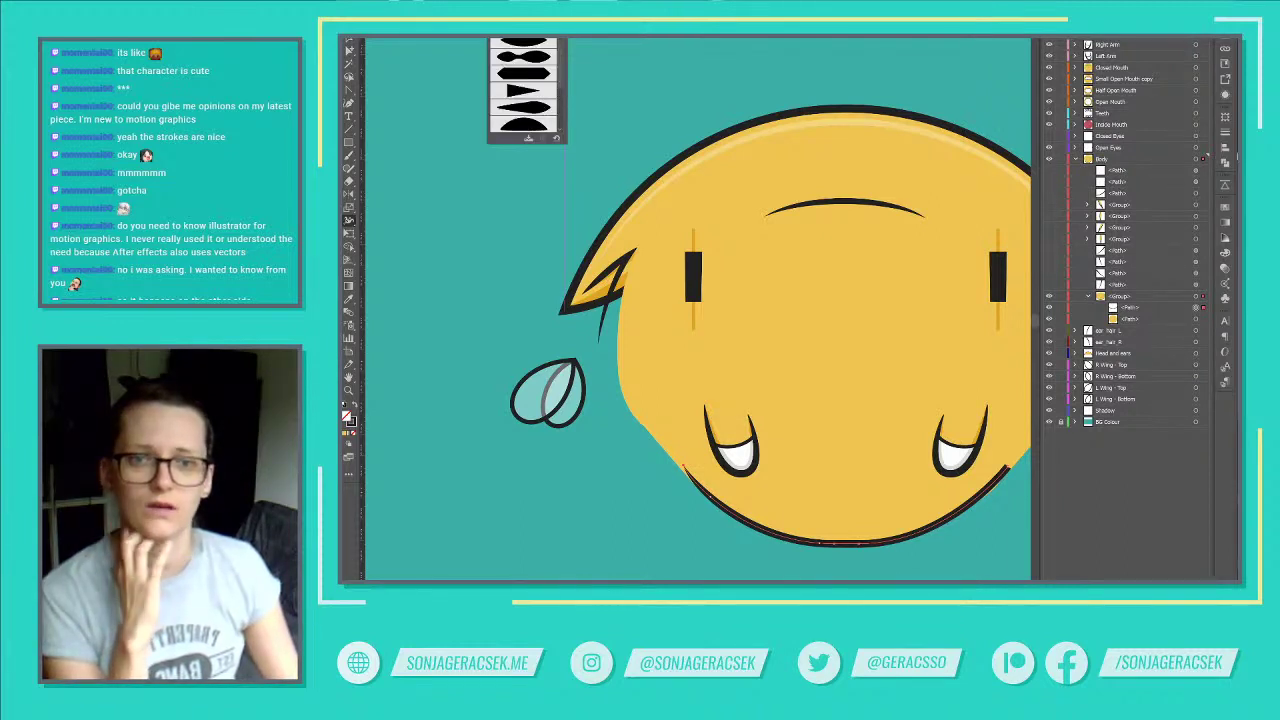
left_click(529, 139)
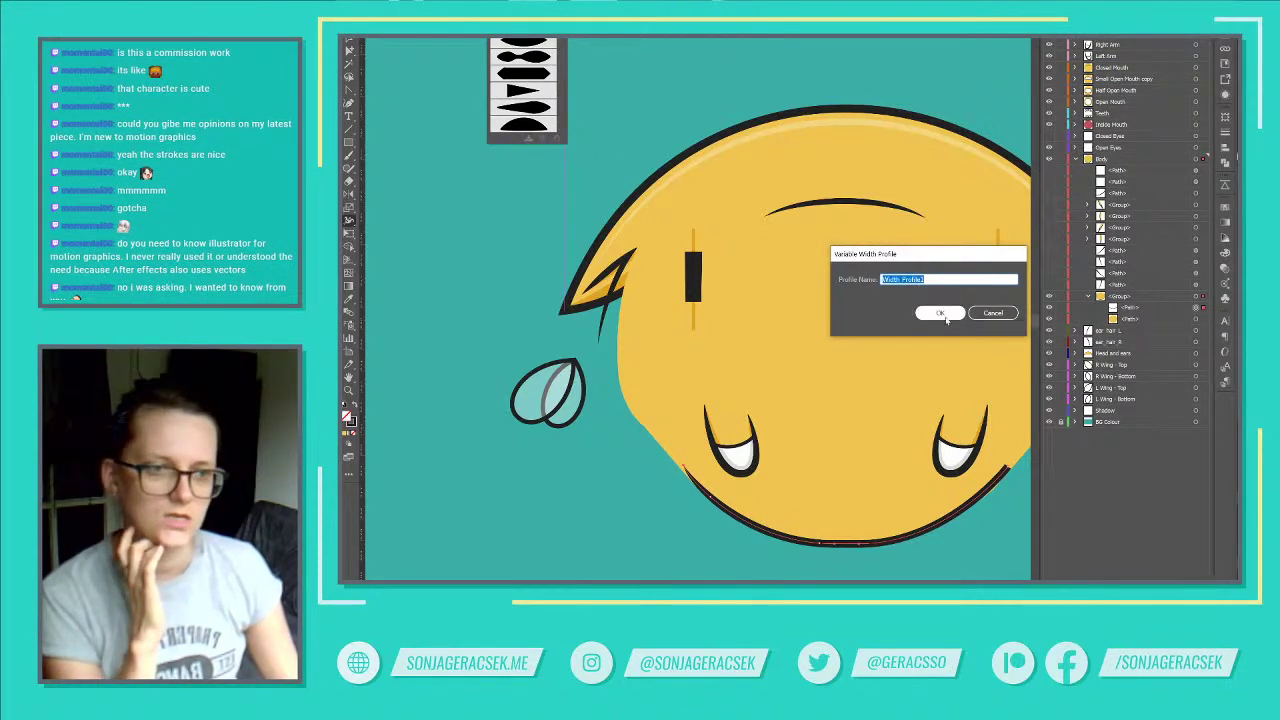
type("Width Stro")
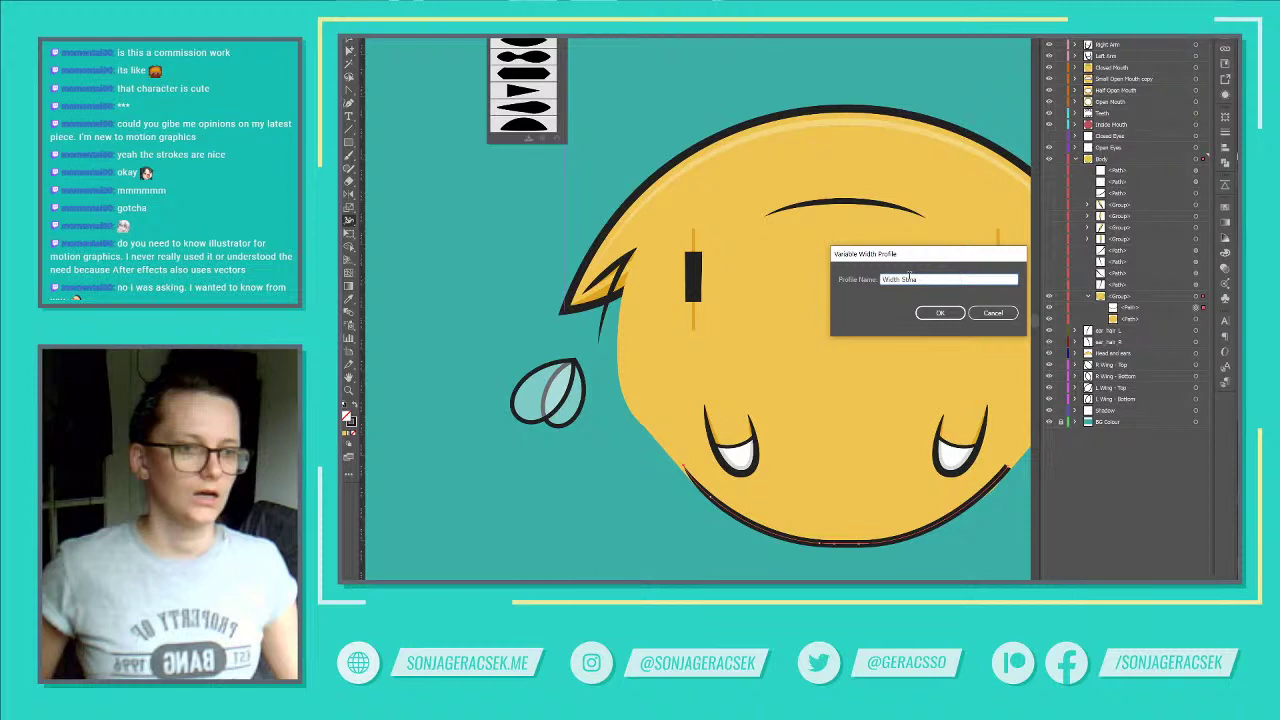
left_click(940, 314)
left_click(952, 315)
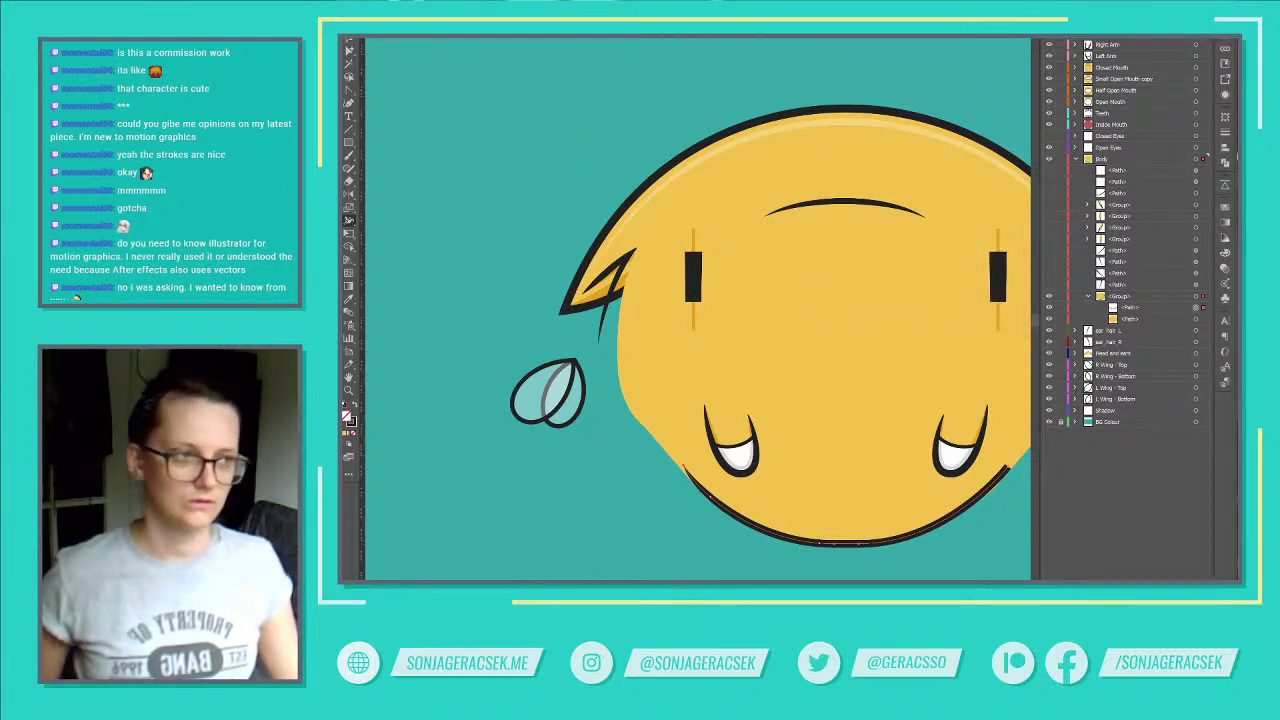
Step: Switch to the browser to view the reference character's Instagram post and its artist account, and return to Illustrator
left_click(988, 576)
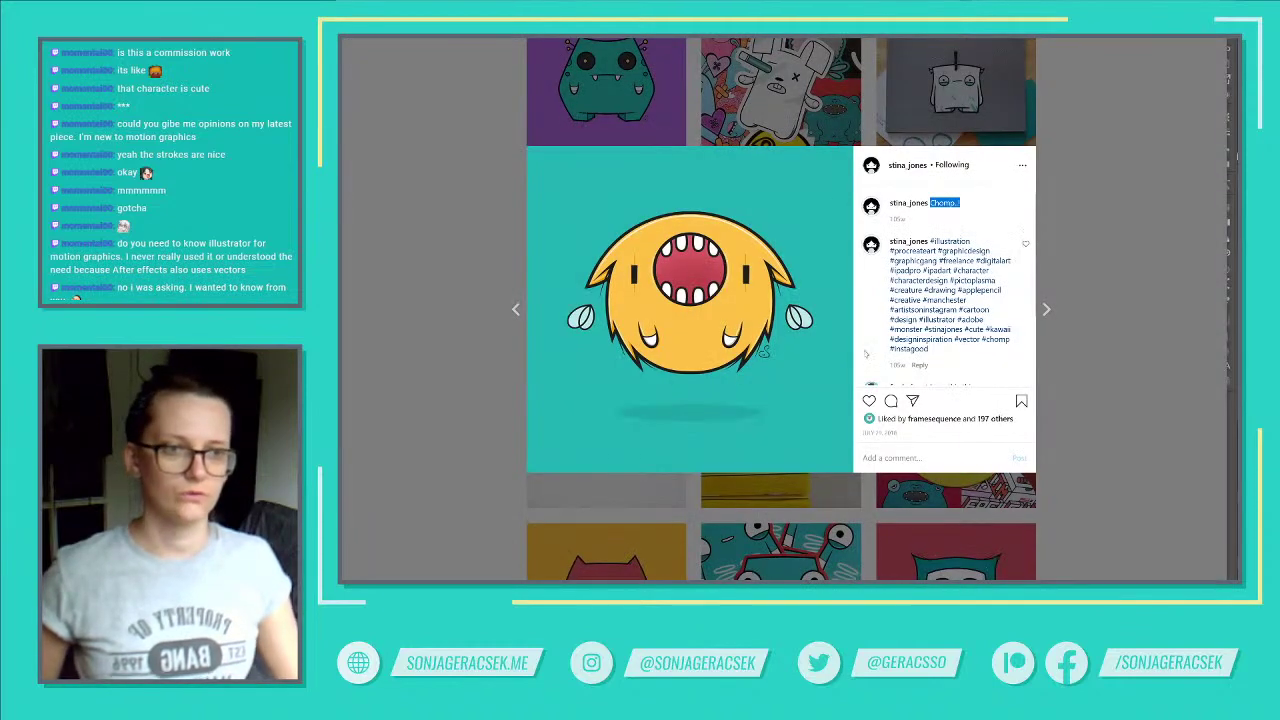
left_click_drag(929, 168, 870, 166)
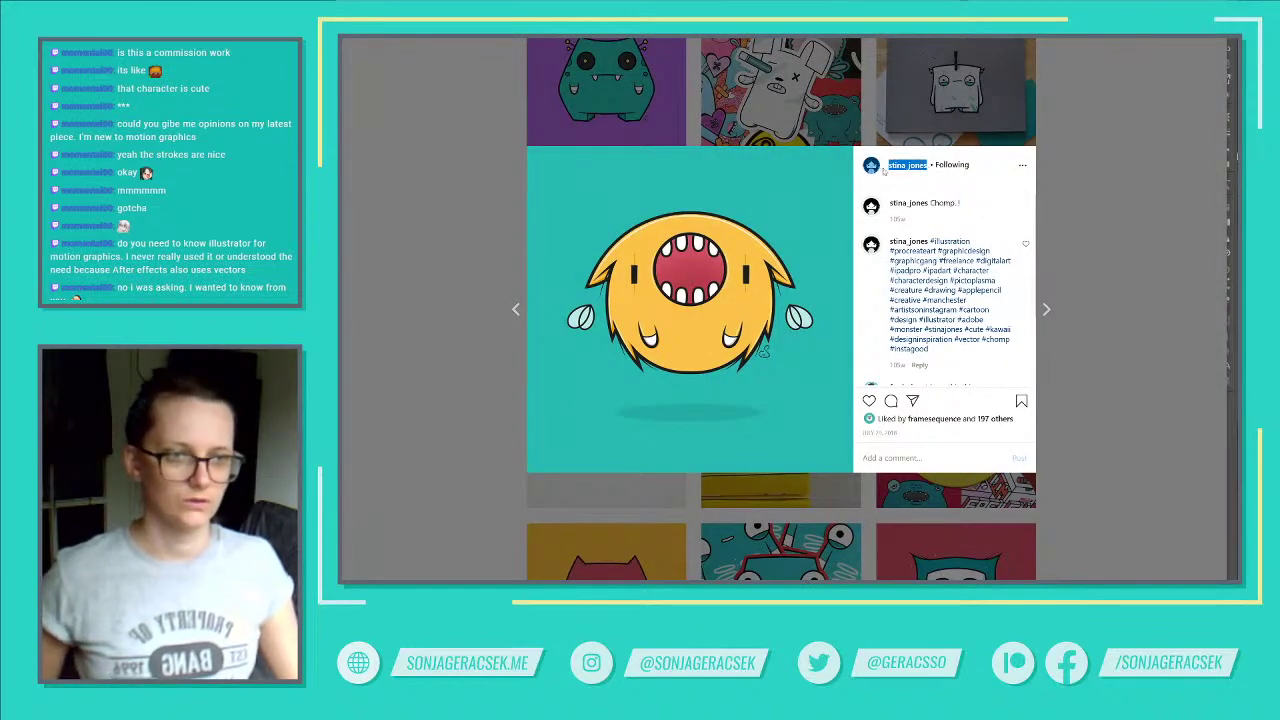
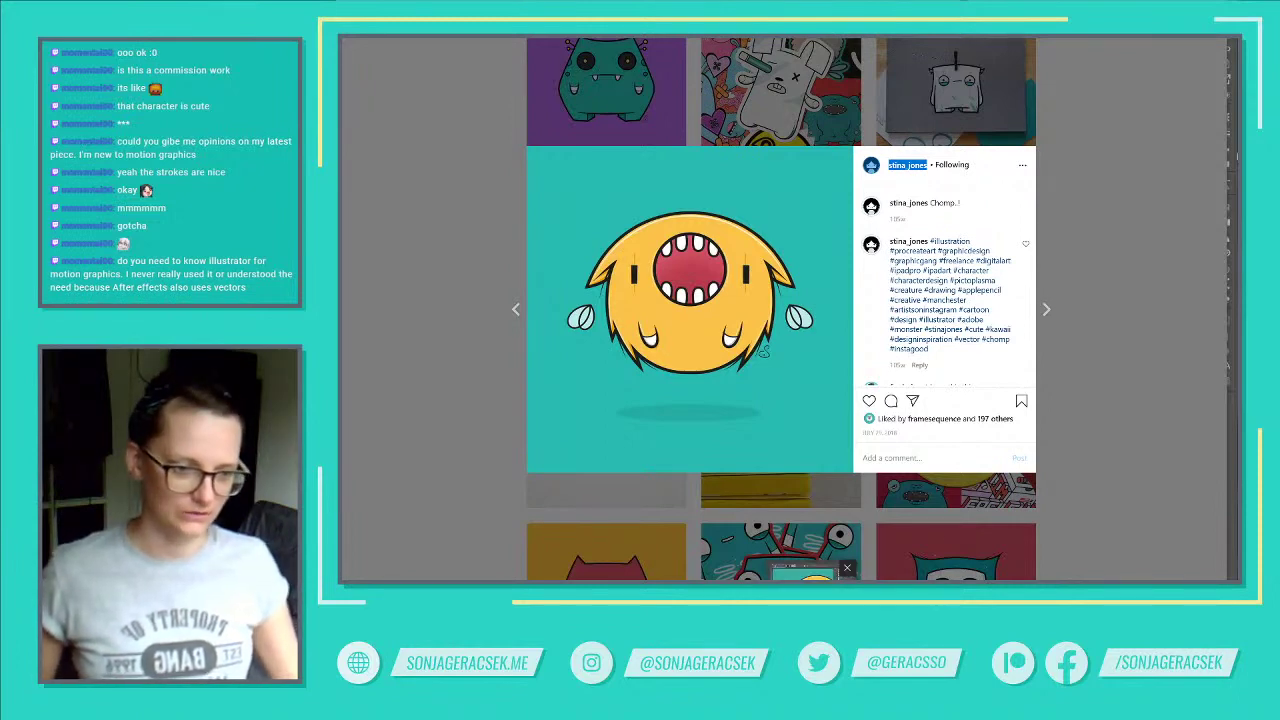
key("alt+Tab")
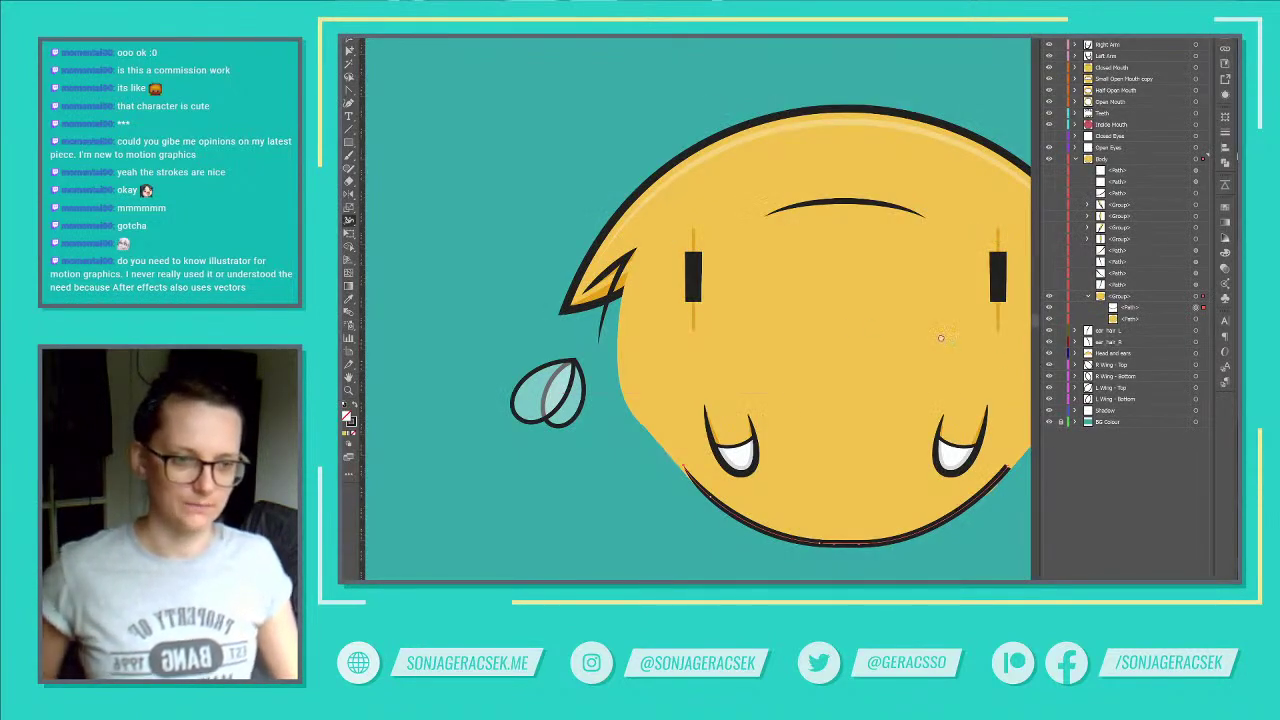
Step: Try a total width of 7 px on the width point at the left end of the body's bottom outline
left_click_drag(949, 340, 776, 299)
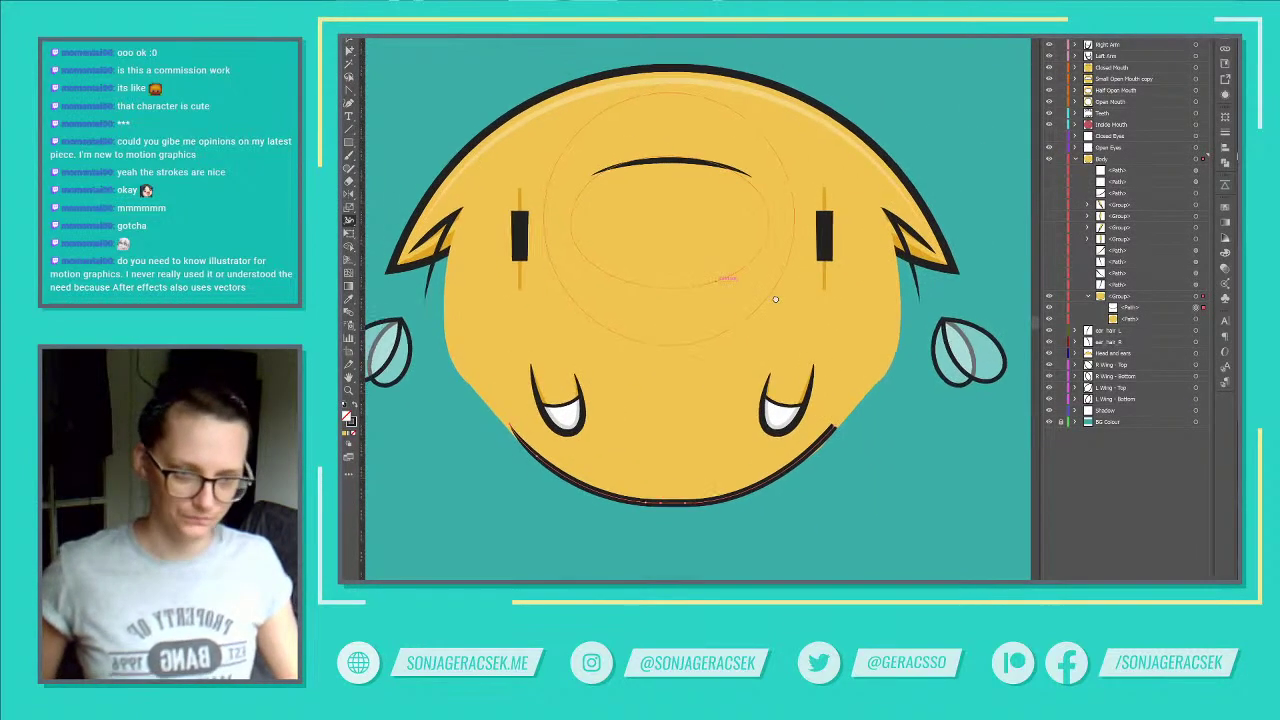
key("v")
left_click(511, 428)
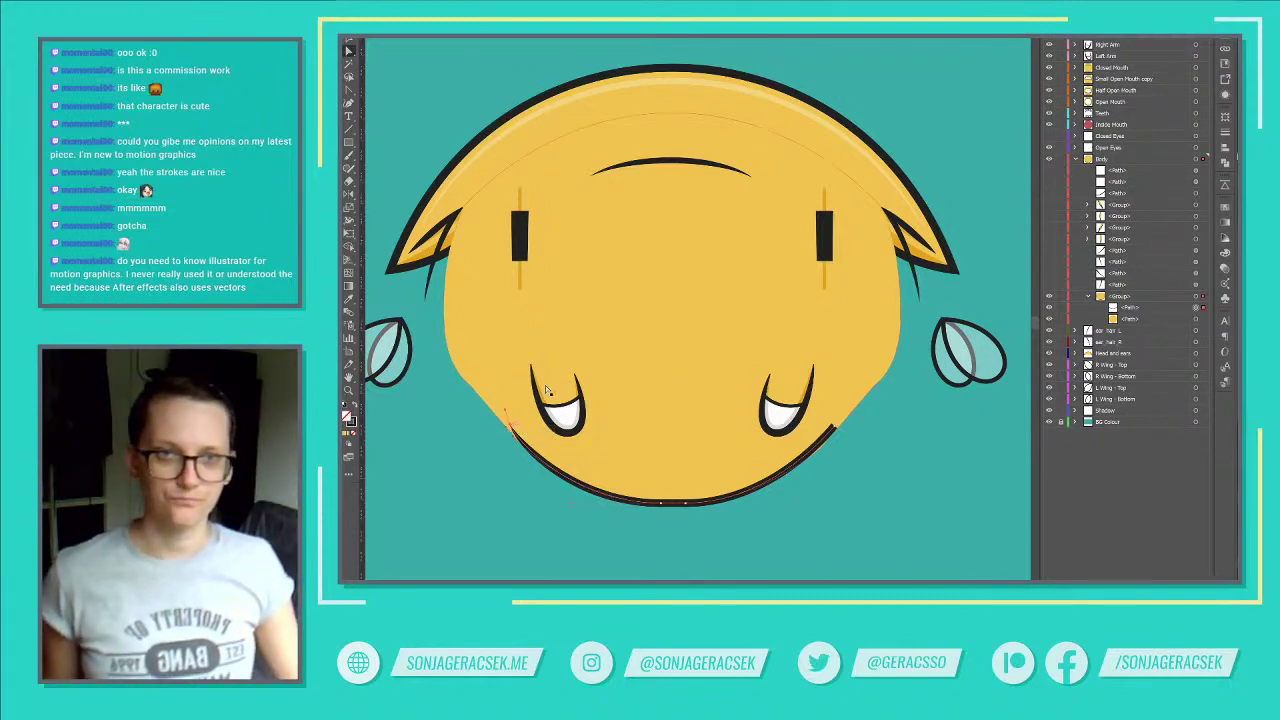
left_click(349, 220)
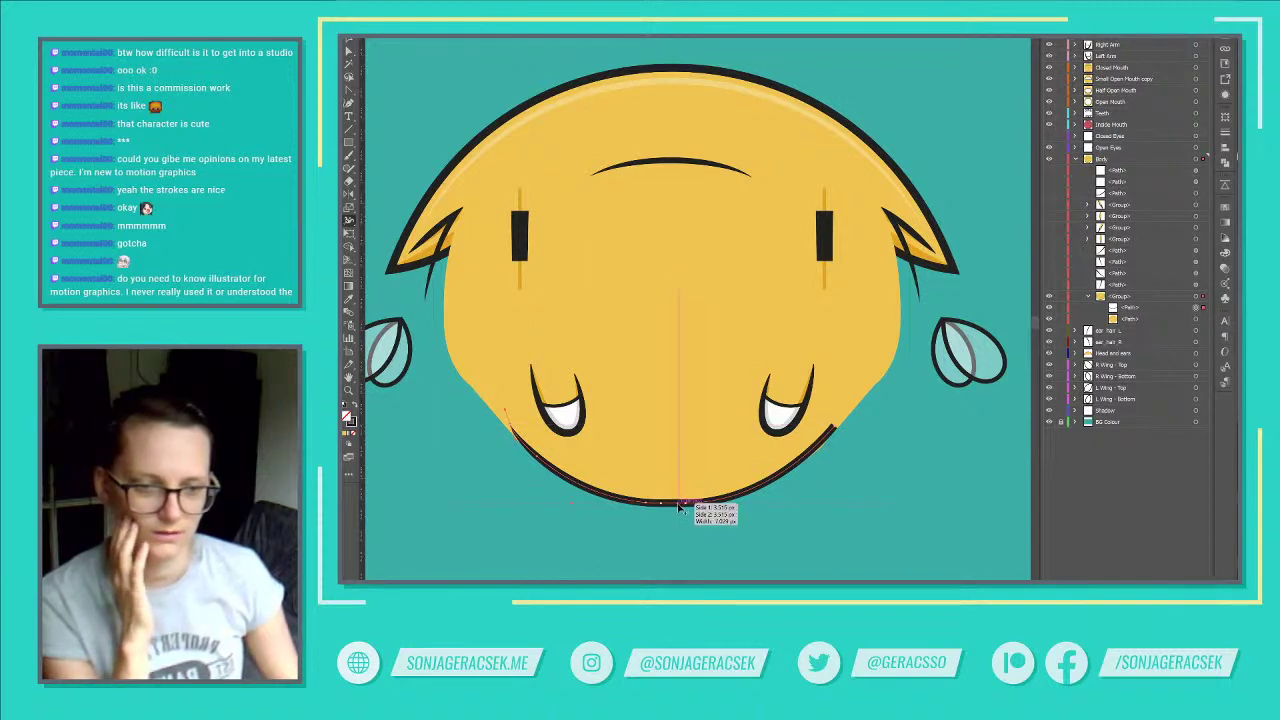
double_click(510, 428)
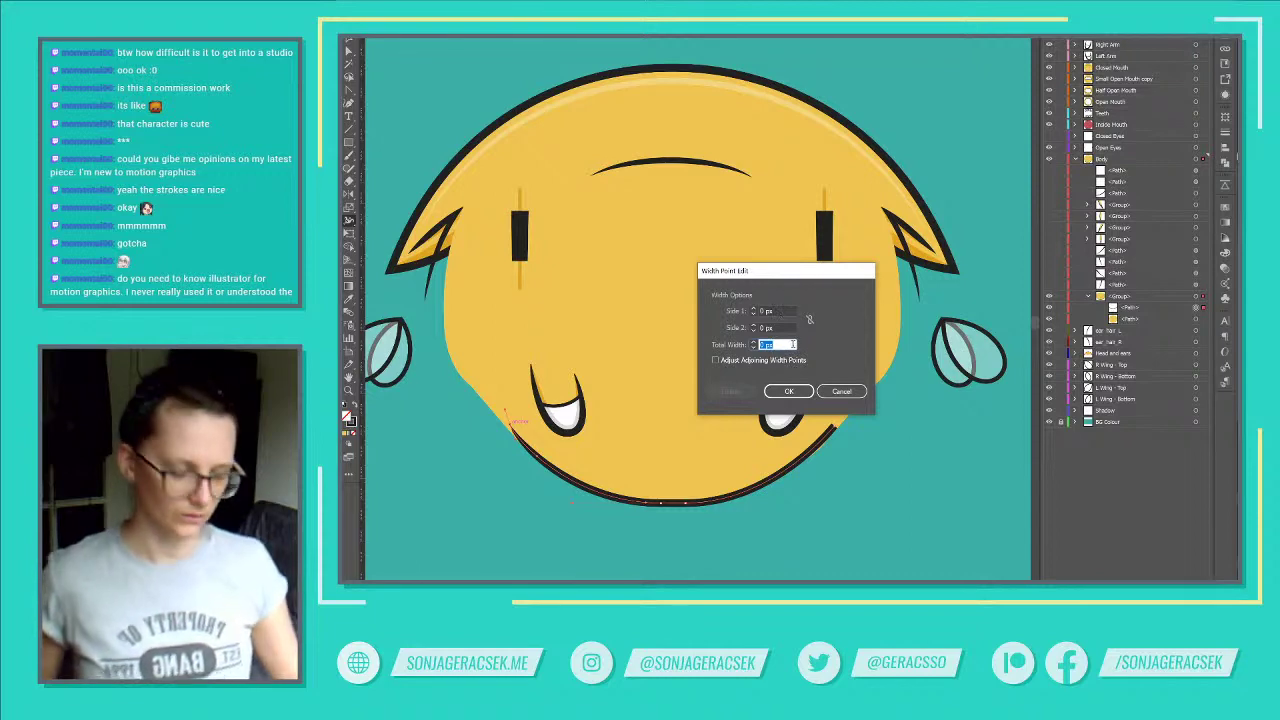
type("1")
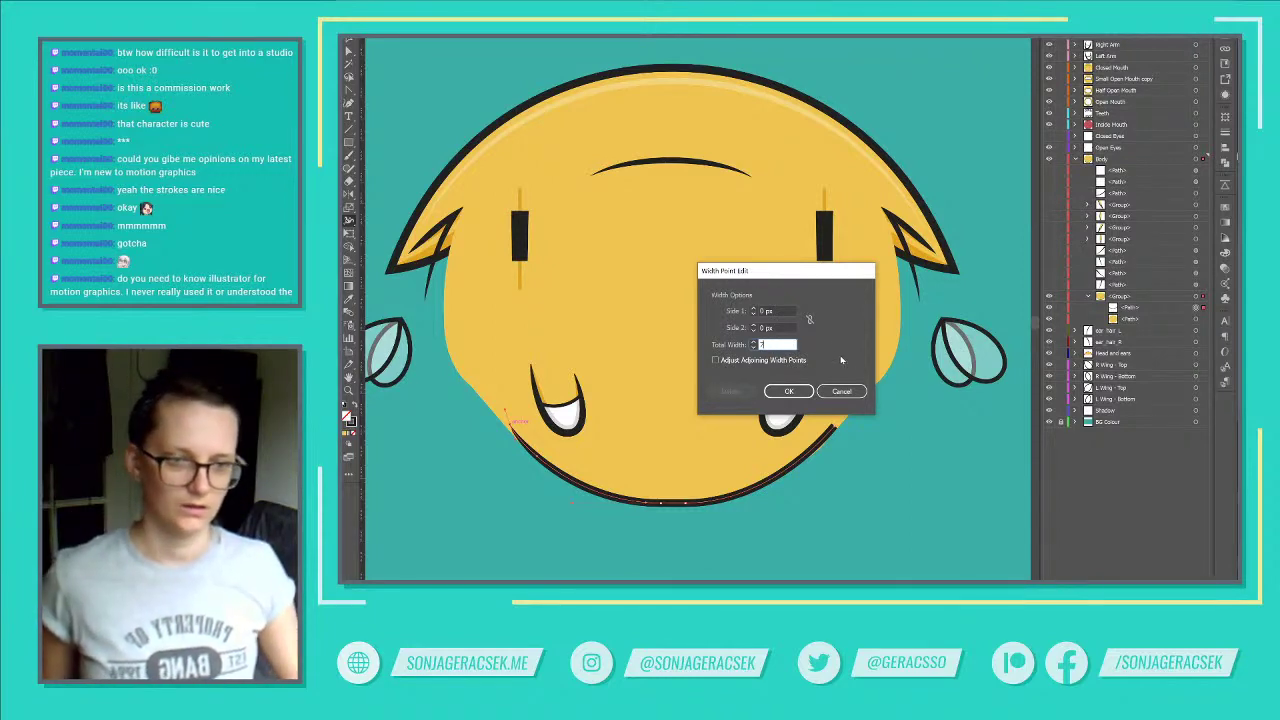
left_click(787, 362)
left_click(787, 364)
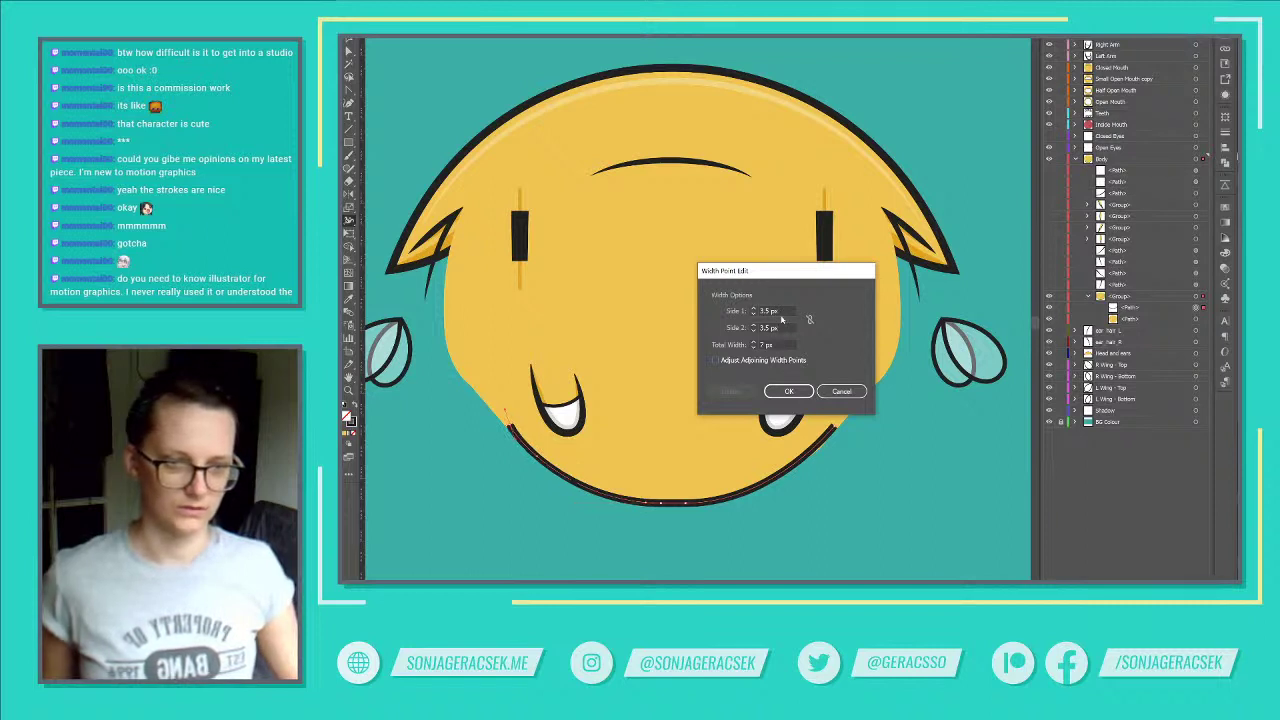
Step: Set Side 1 and Side 2 of the left end's width point to 0 px
left_click_drag(782, 311, 717, 305)
type("0")
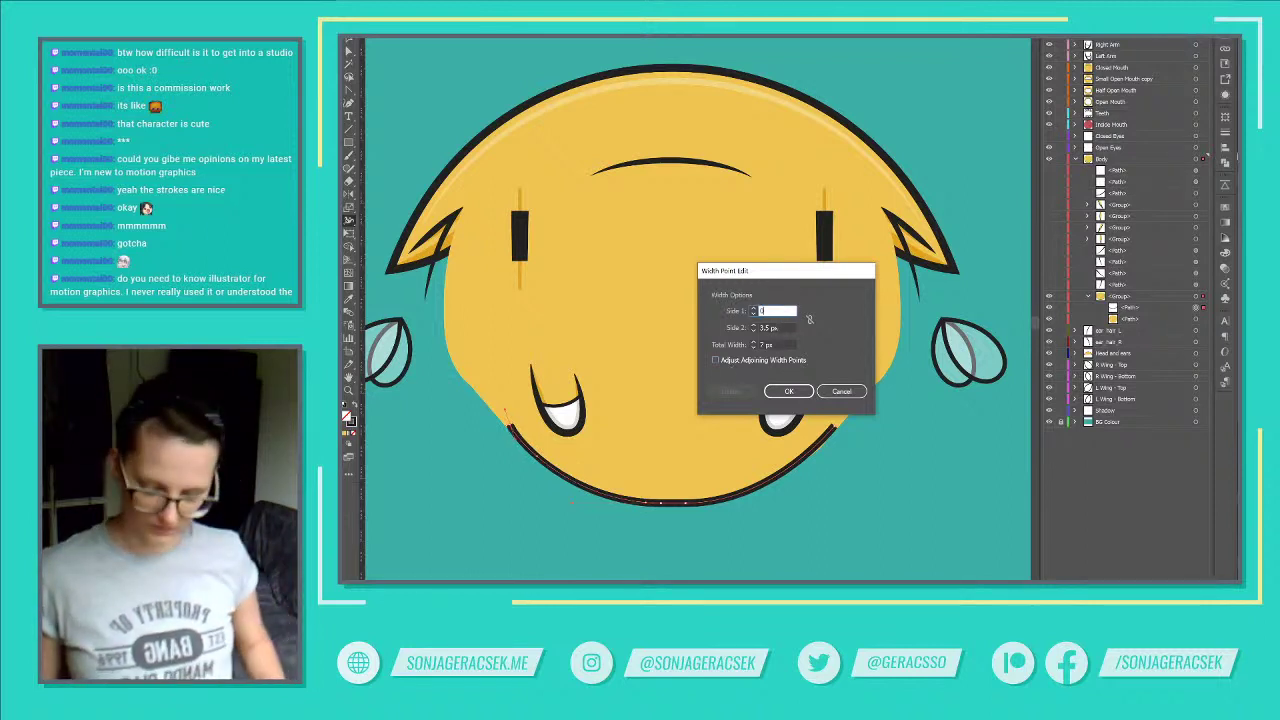
key("Tab")
type("0")
key("Tab")
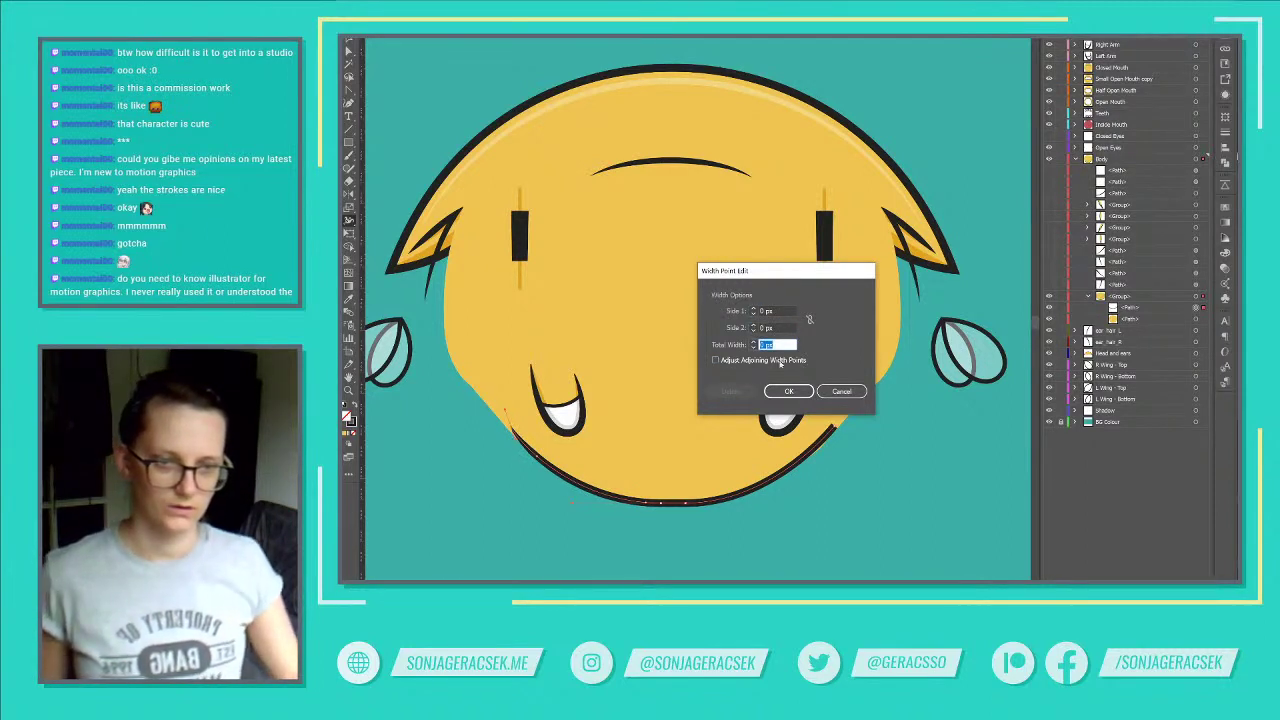
Step: Try the 7 px total width on the left end again, toggling the adjustment of adjoining width points on and off
left_click_drag(793, 273, 952, 362)
type("7")
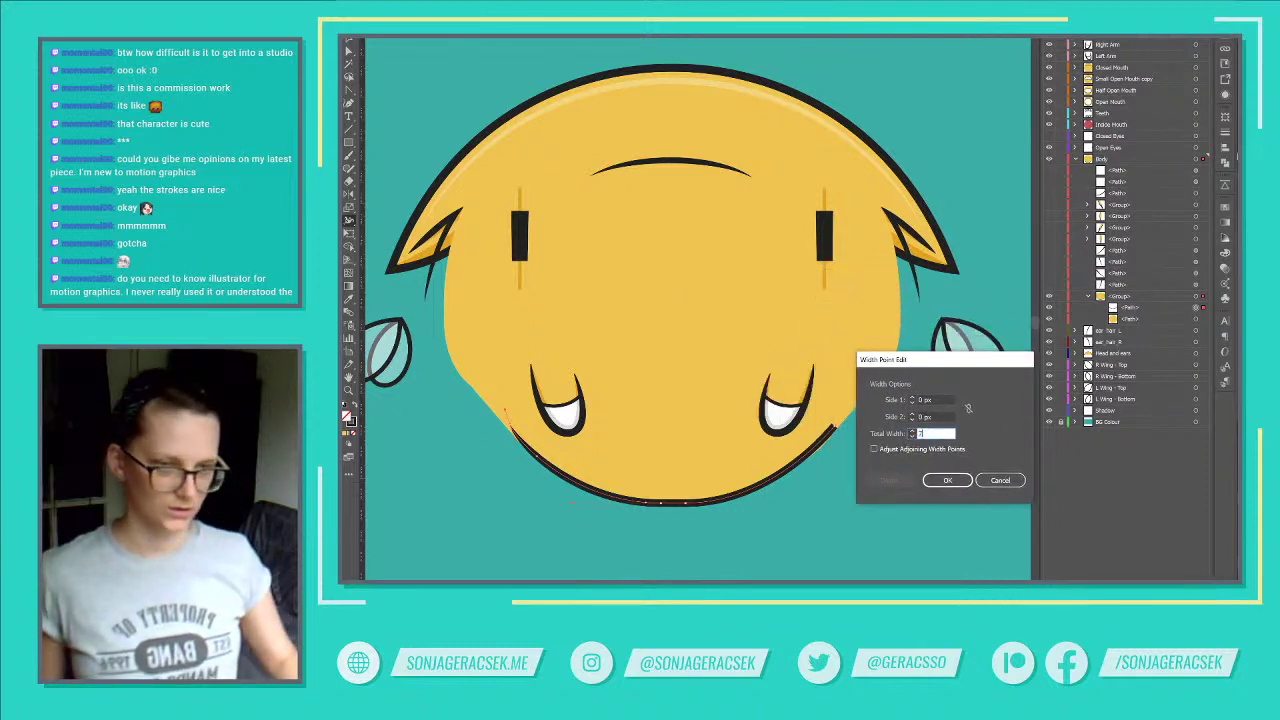
key("Tab")
left_click(918, 450)
left_click(918, 450)
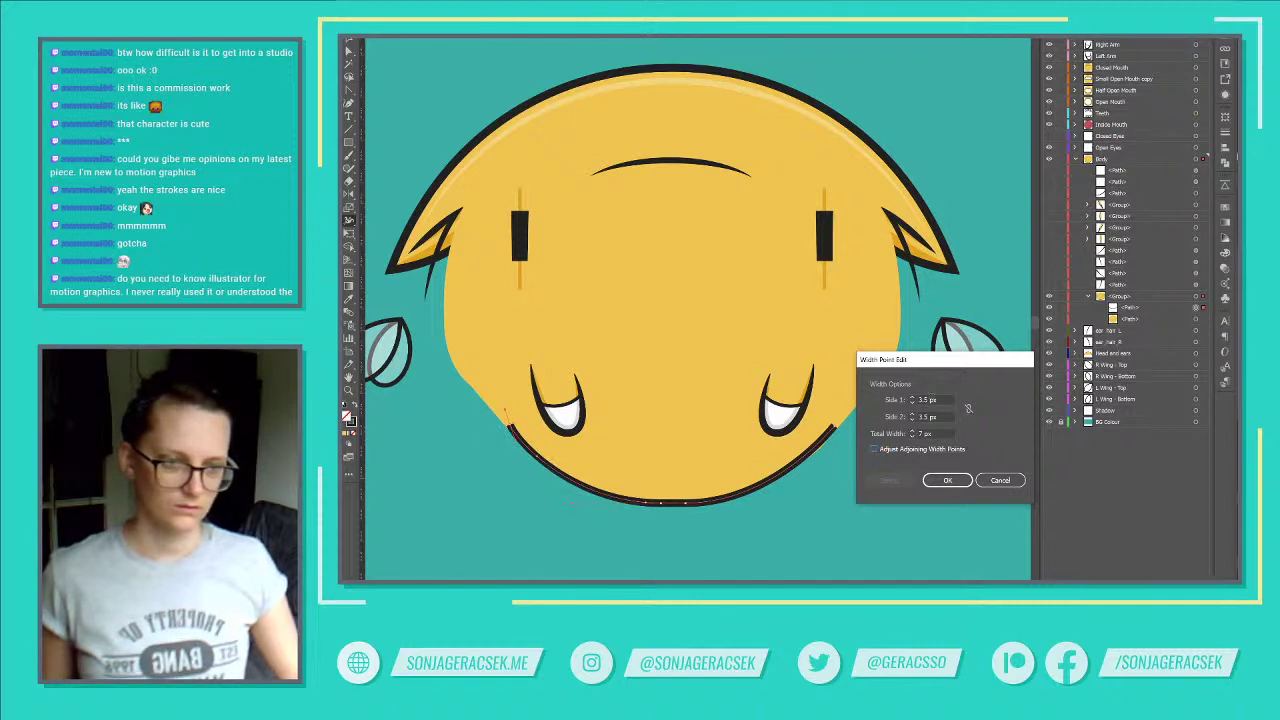
Step: Set both sides of the left end's width point back to 0 px and apply the edit
left_click_drag(944, 400, 898, 400)
type("1")
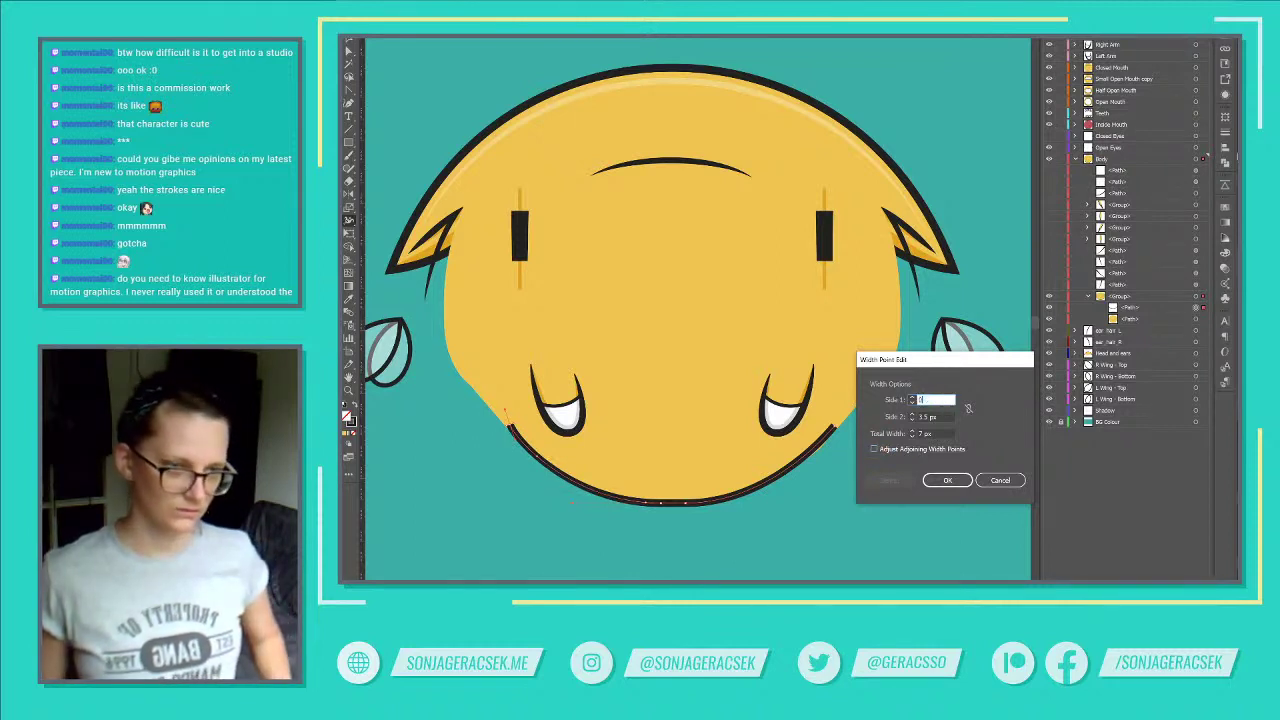
key("Tab")
type("0")
key("Tab")
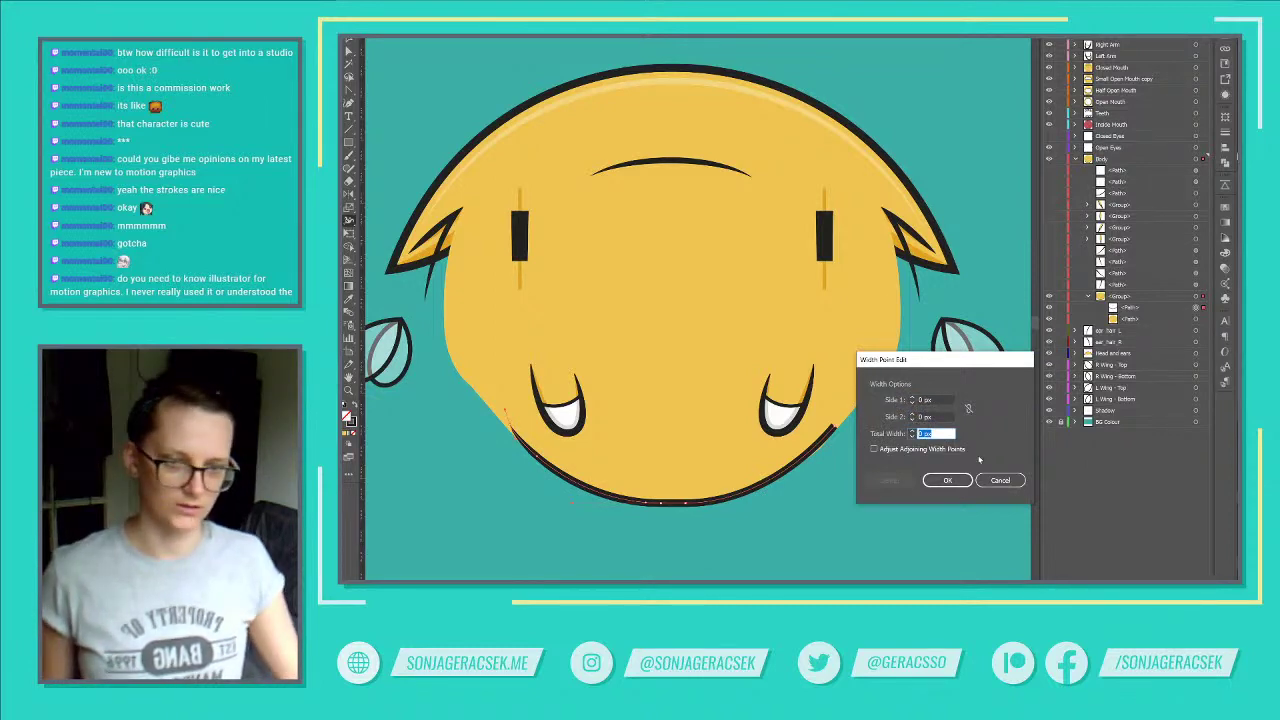
left_click(947, 480)
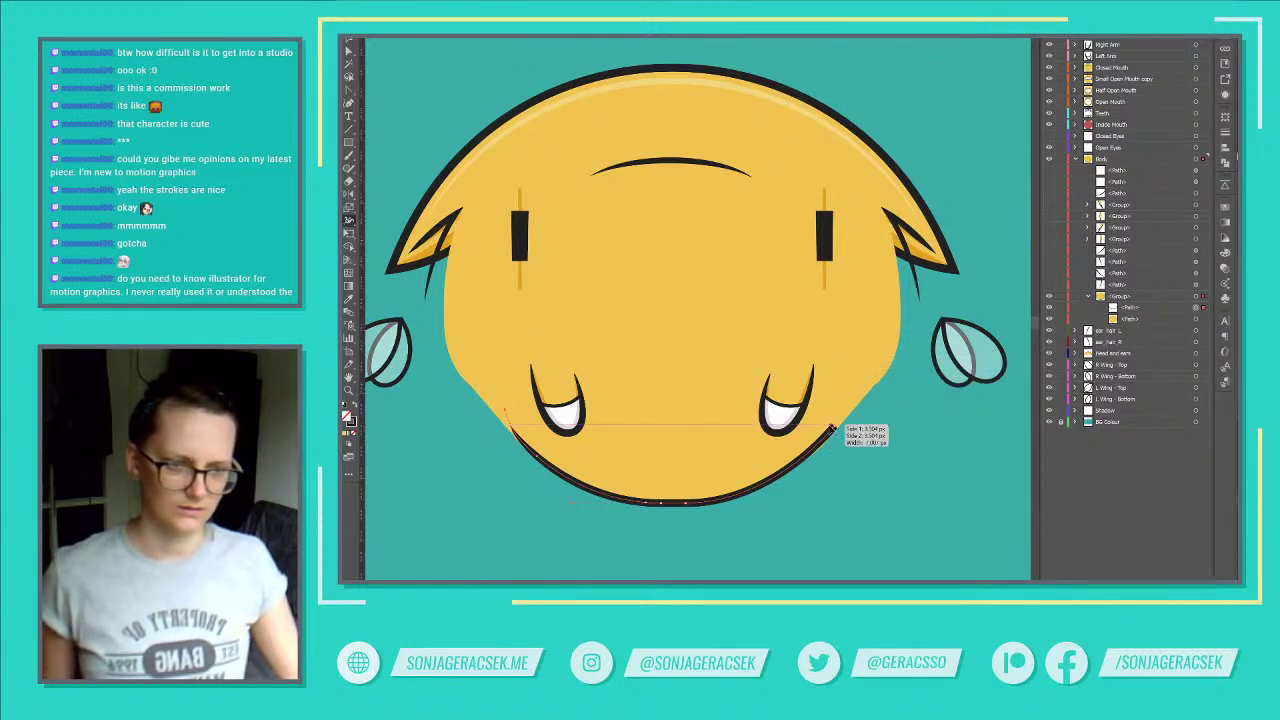
Step: Try total widths of 0 px and 7 px on the width point at the bottom outline's right end
double_click(834, 428)
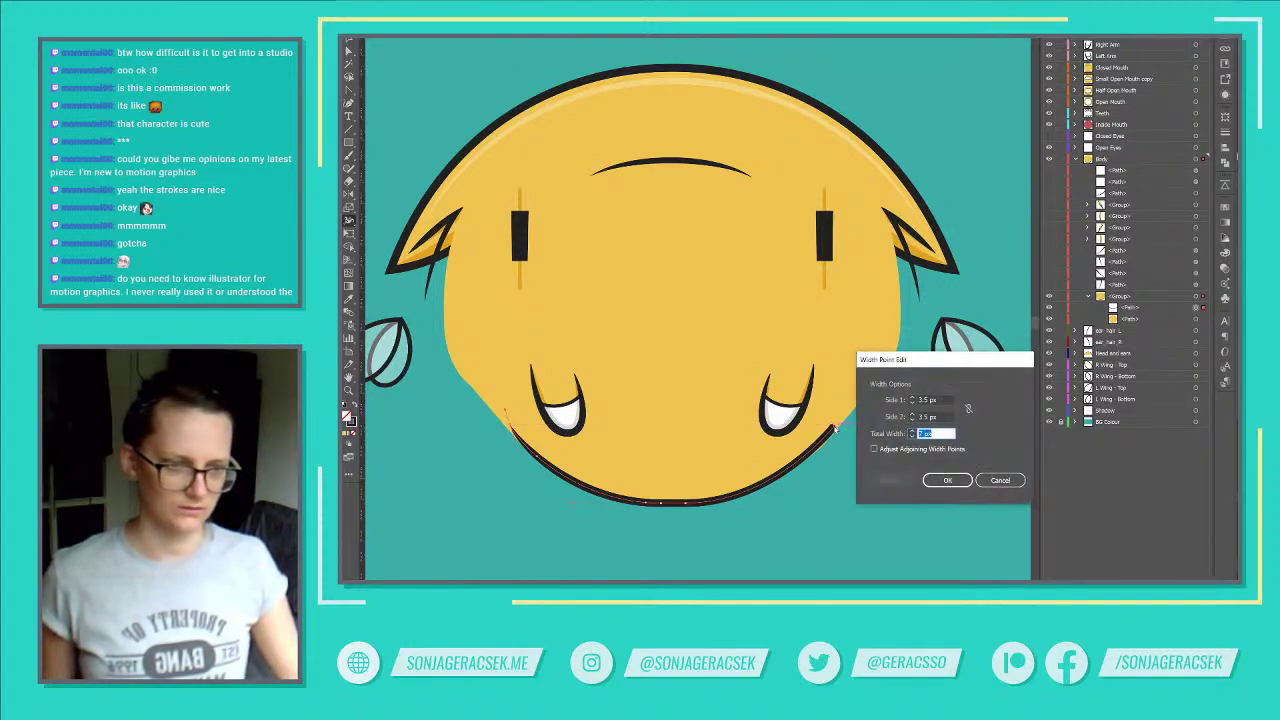
type("0")
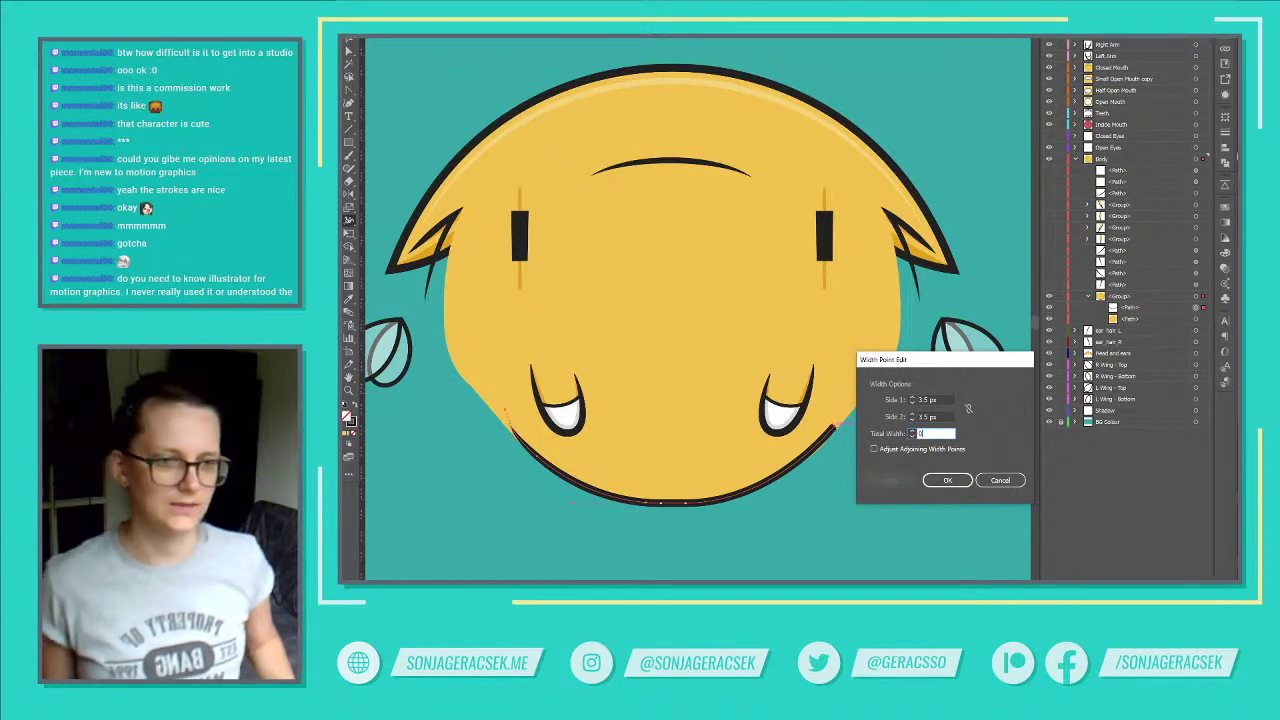
key("Tab")
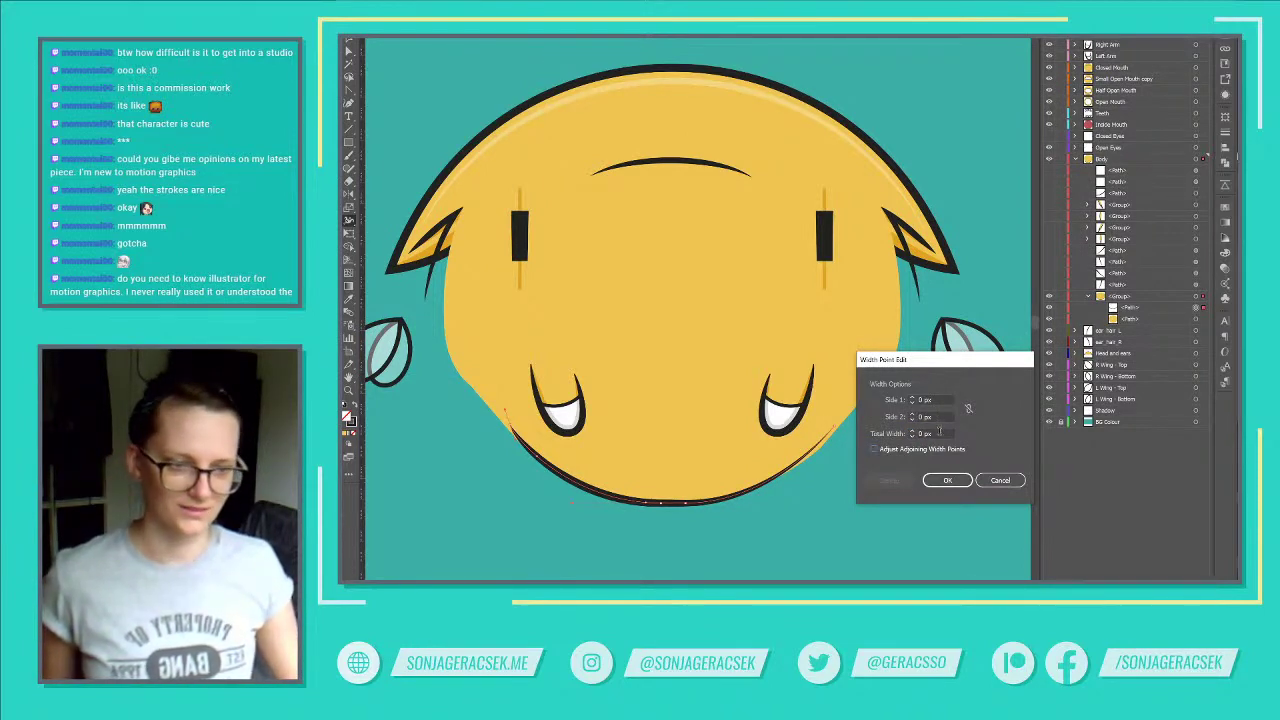
left_click_drag(939, 433, 905, 434)
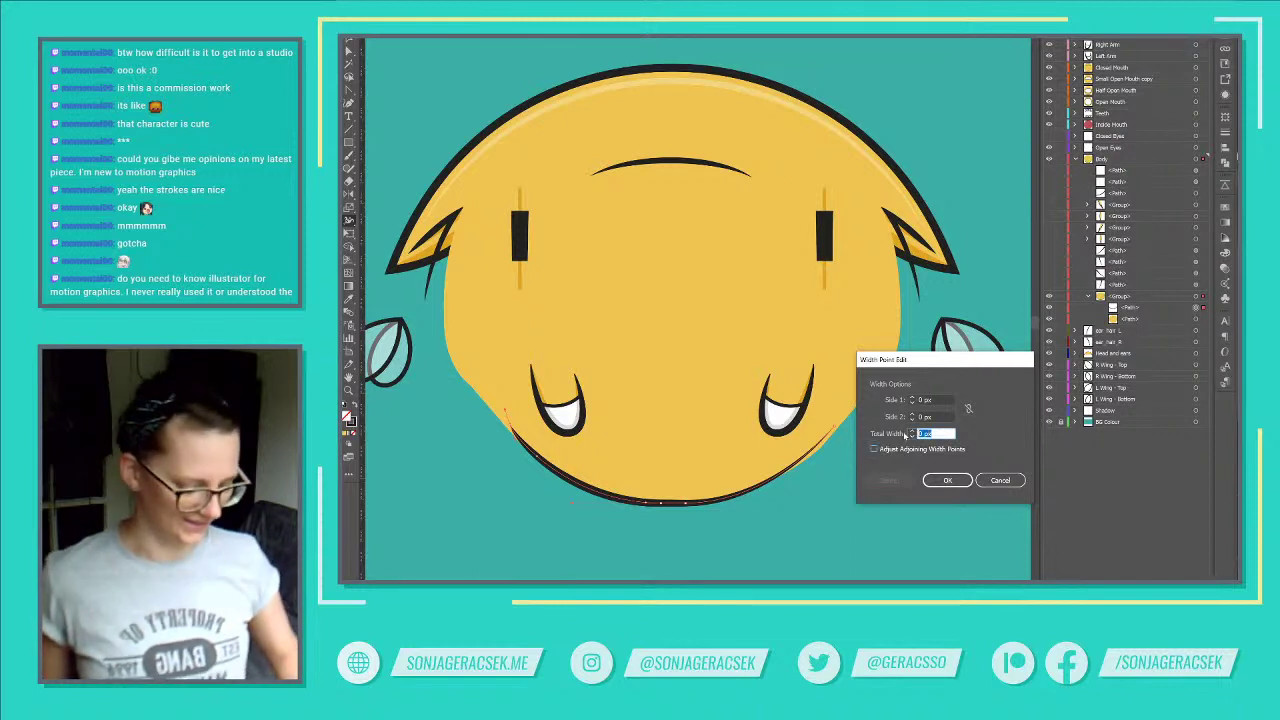
type("7")
key("Tab")
Step: Link the right end's side widths, try total widths of 11 px and 8 px with adjoining points adjusted, and discard the edit
left_click(968, 408)
scroll(952, 416, "up", 3)
scroll(952, 416, "down", 5)
scroll(952, 416, "down", 1)
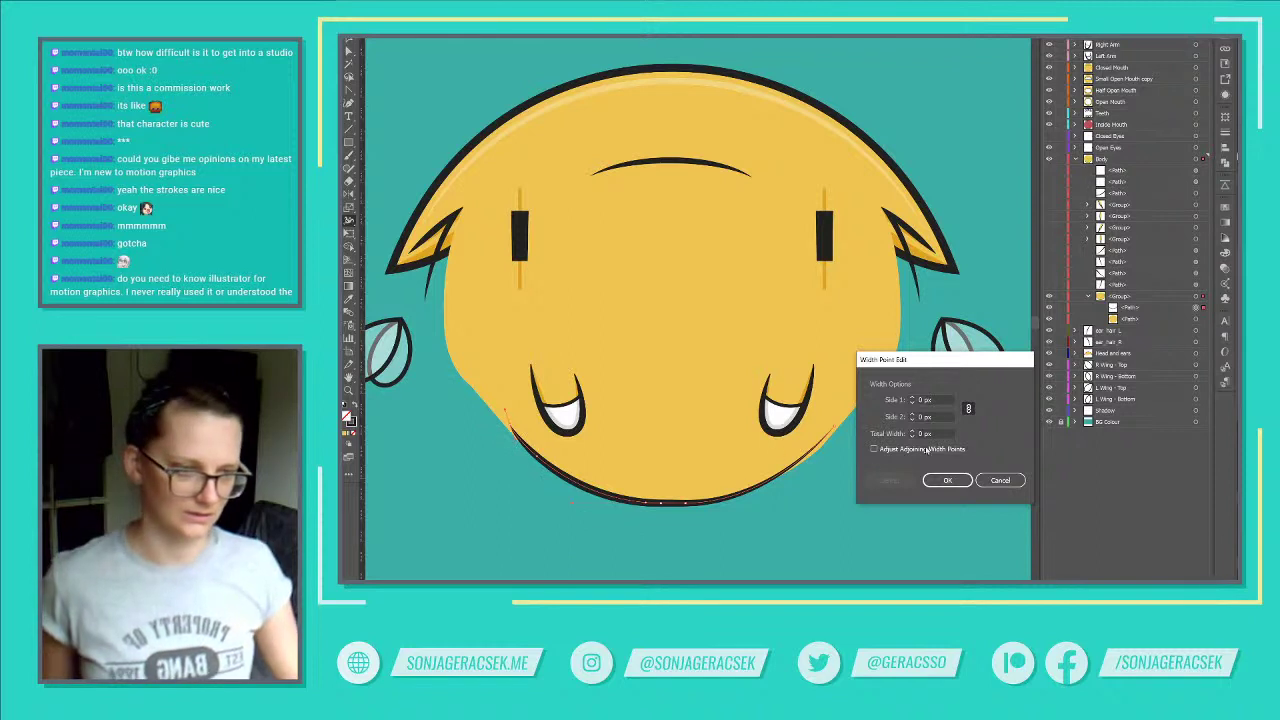
key("Tab")
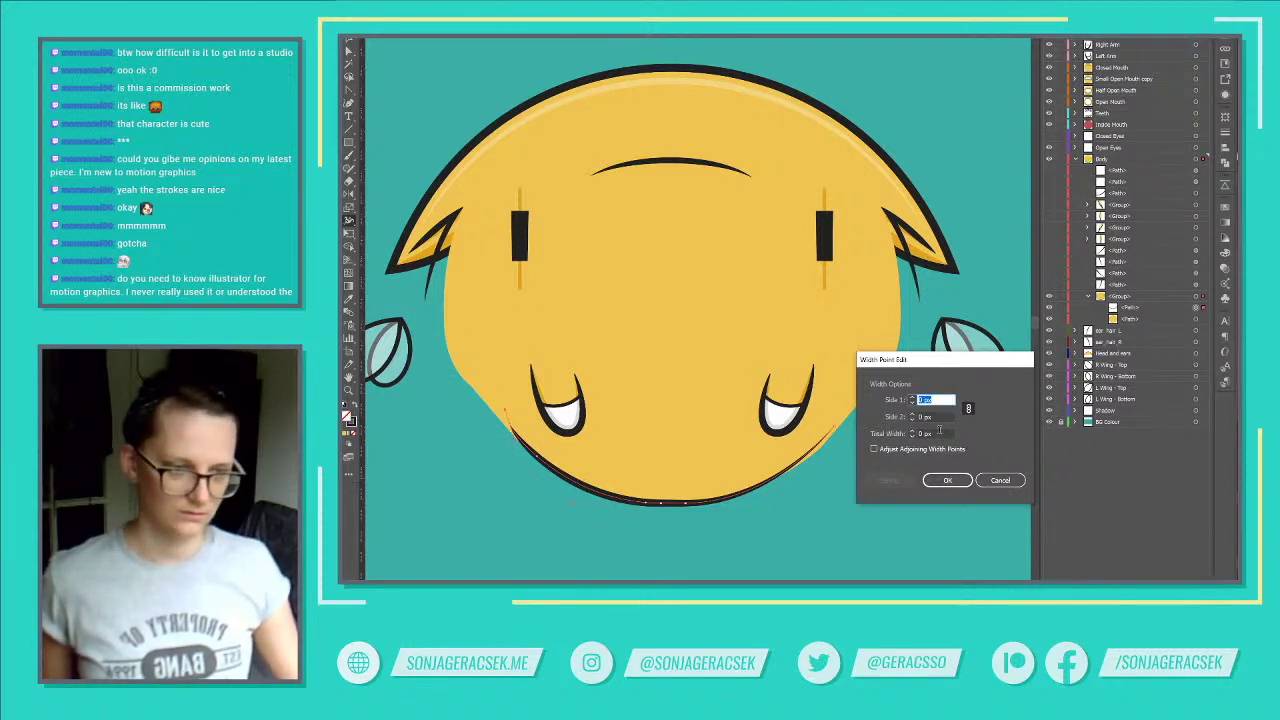
left_click(939, 431)
scroll(940, 431, "up", 6)
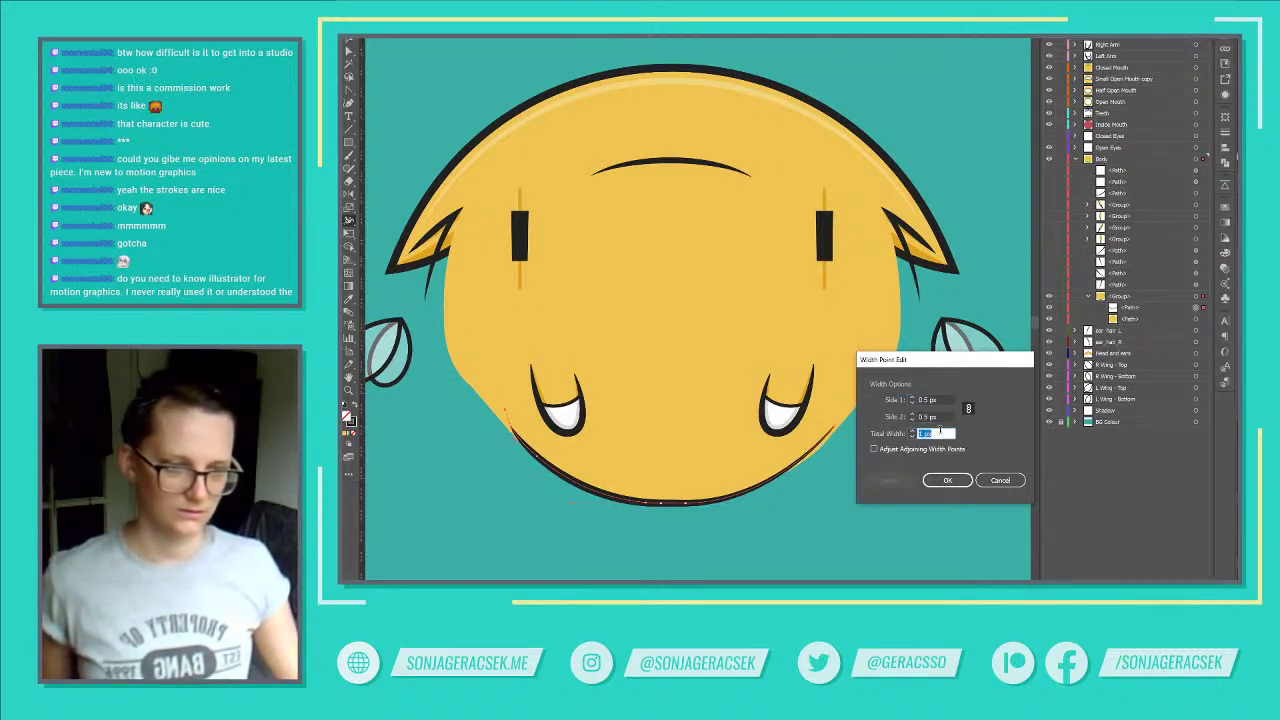
scroll(939, 431, "up", 5)
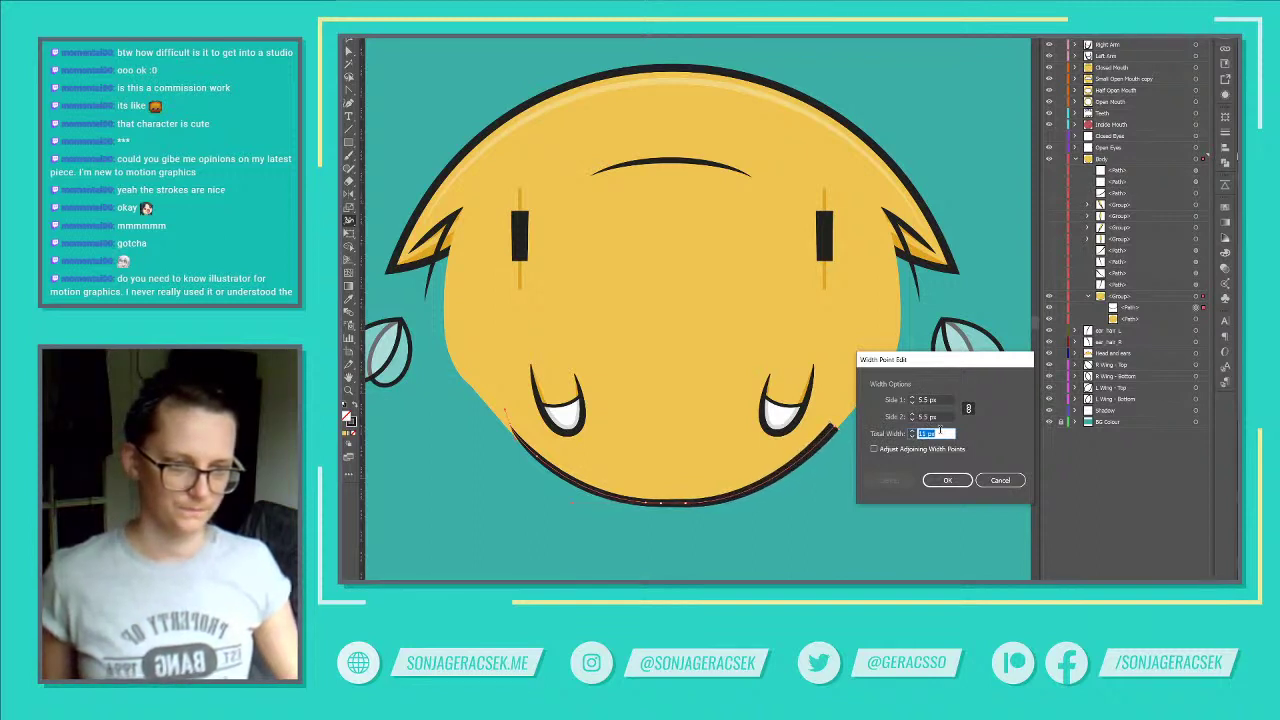
left_click(949, 452)
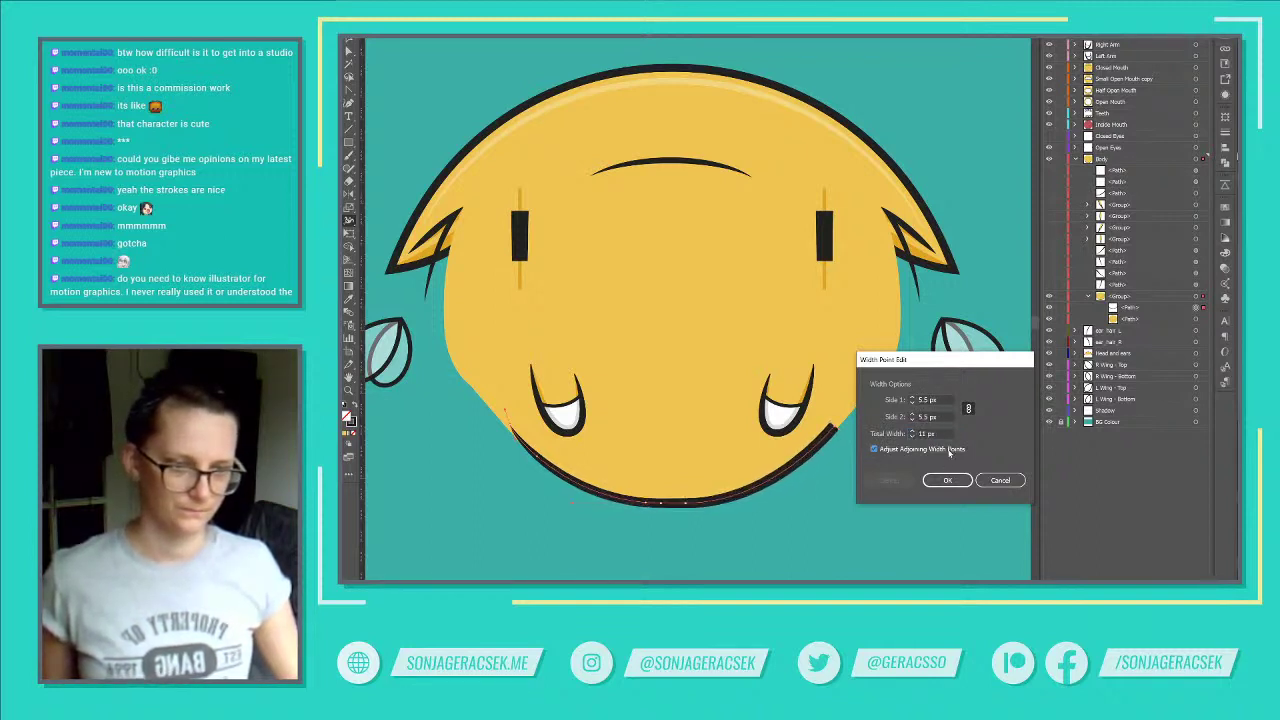
scroll(943, 432, "down", 9)
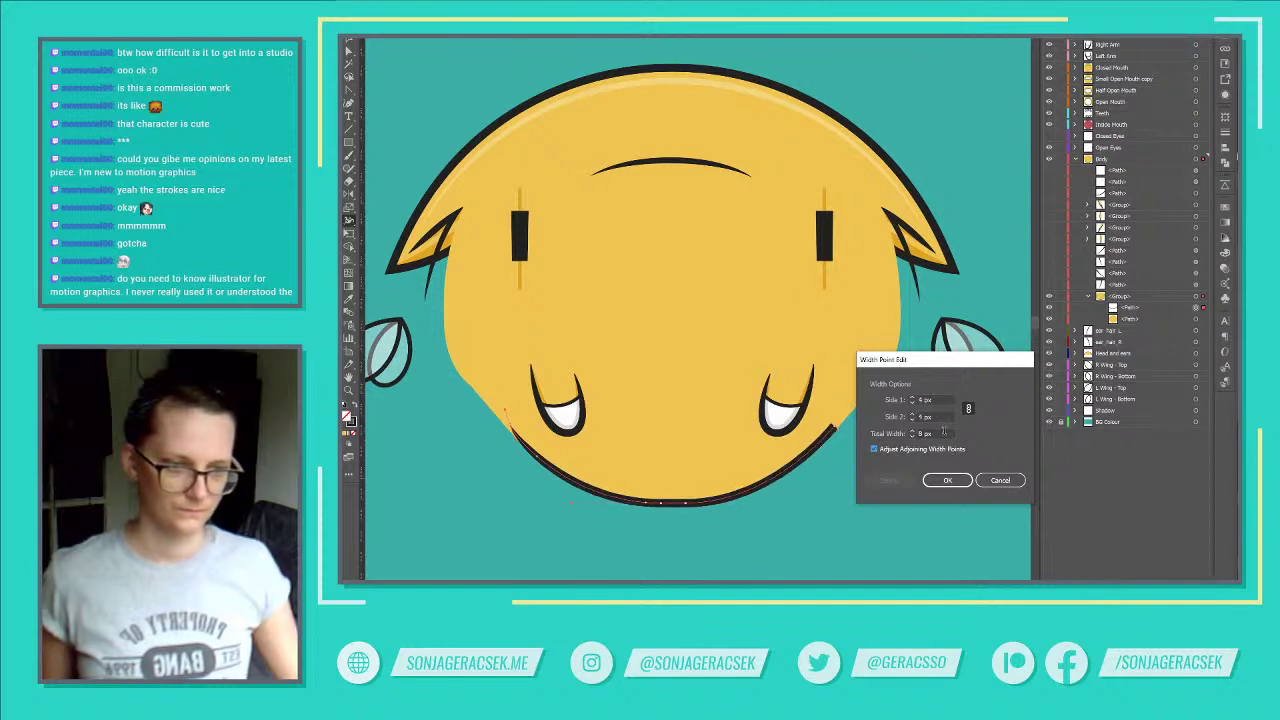
left_click(1010, 483)
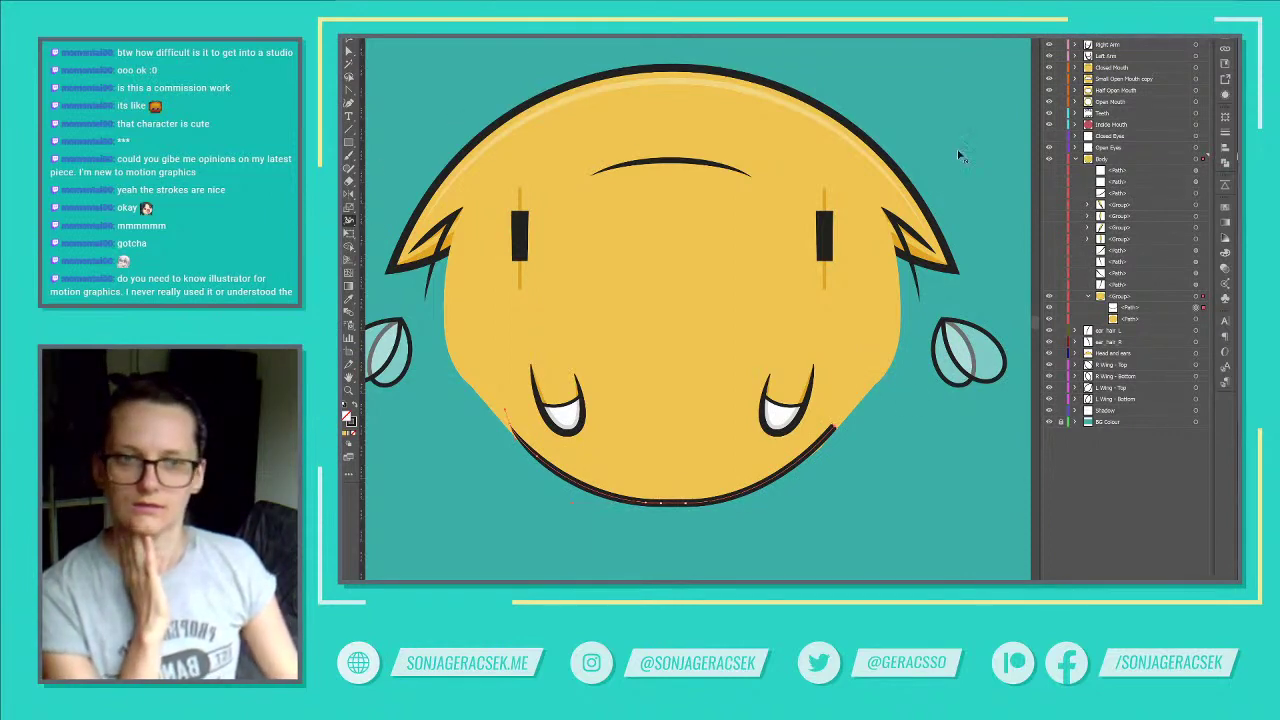
Step: Try an oval variable width profile on the body's bottom outline
left_click(1223, 138)
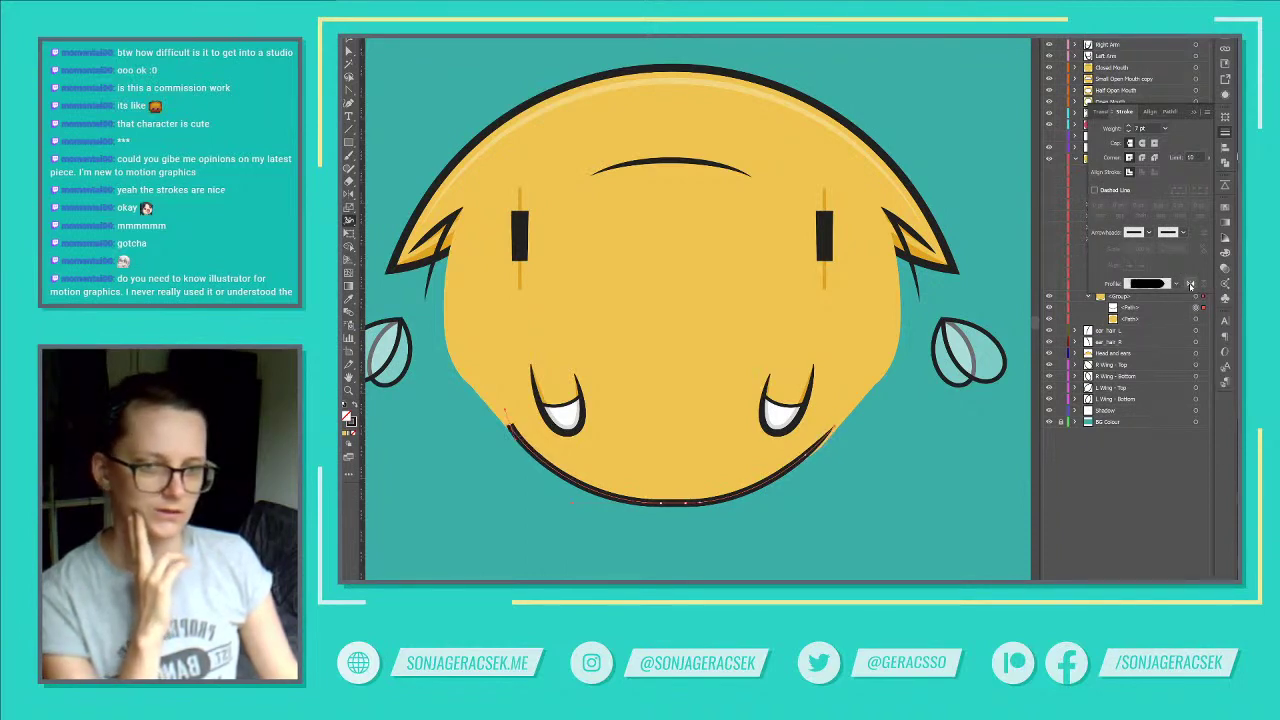
left_click(1177, 285)
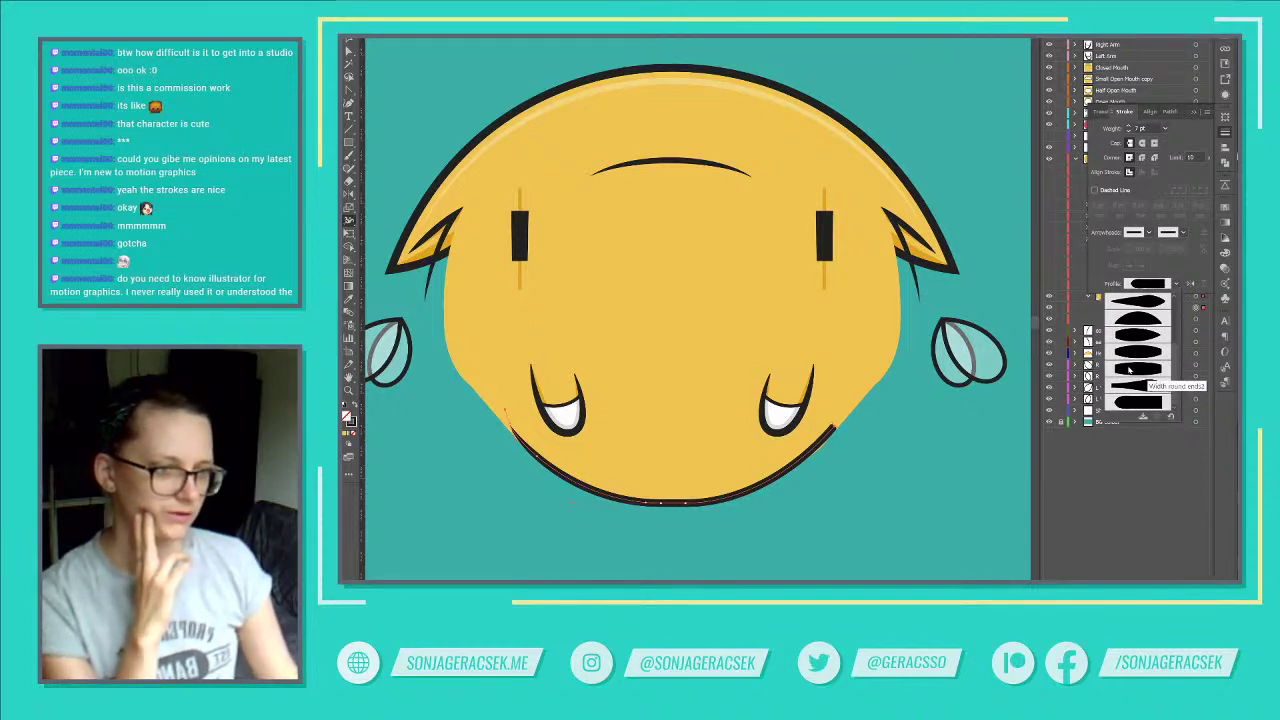
left_click(1158, 366)
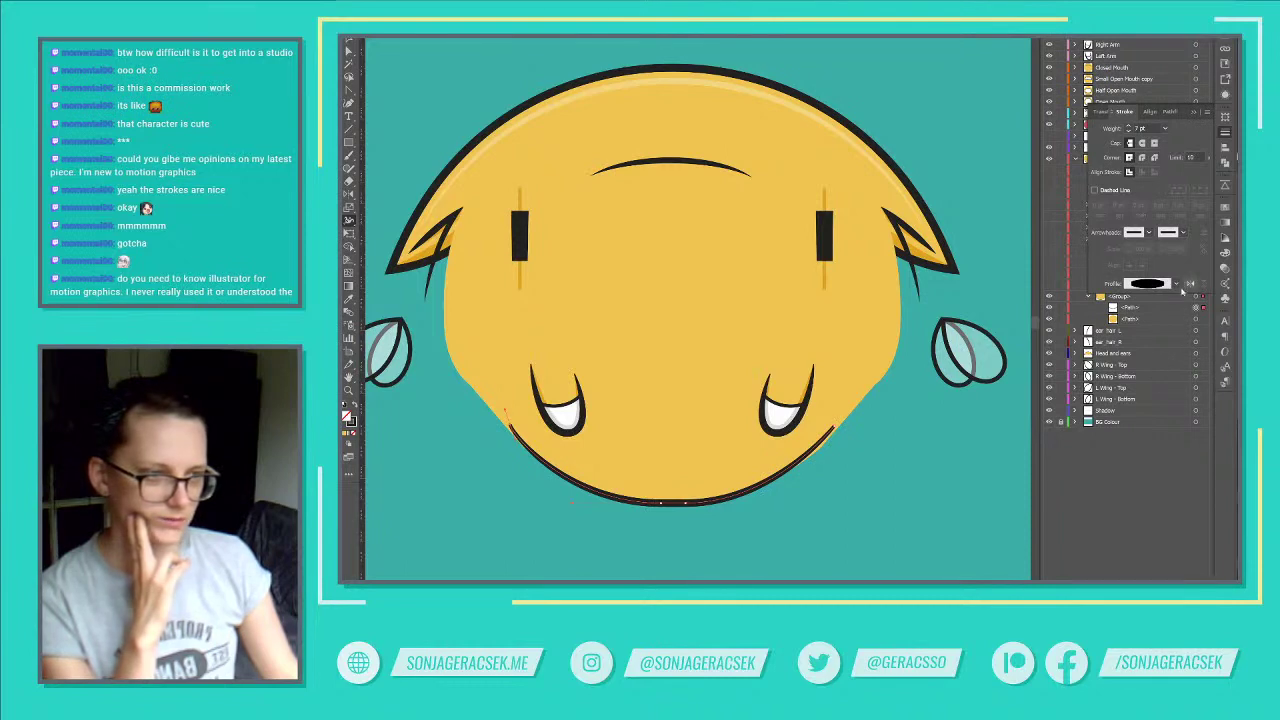
Step: Try a total width of 0 px on the right end of the oval-profiled outline and discard the edit
double_click(836, 430)
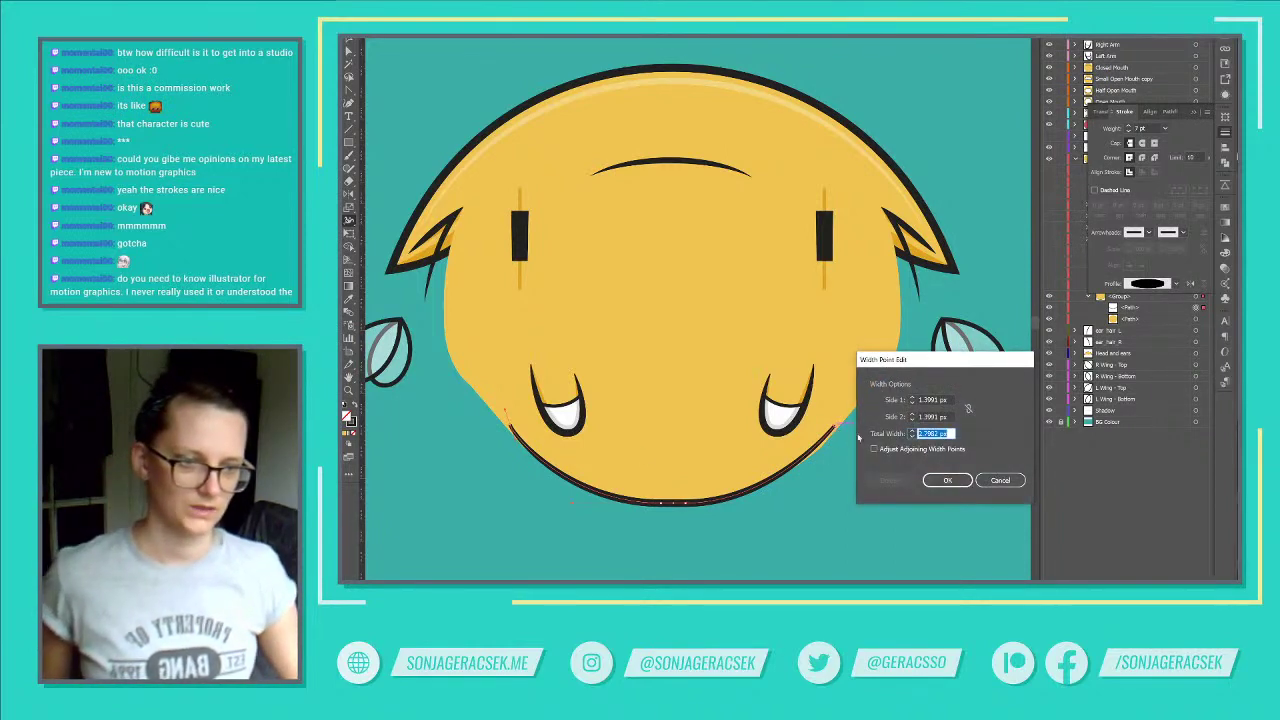
type("0")
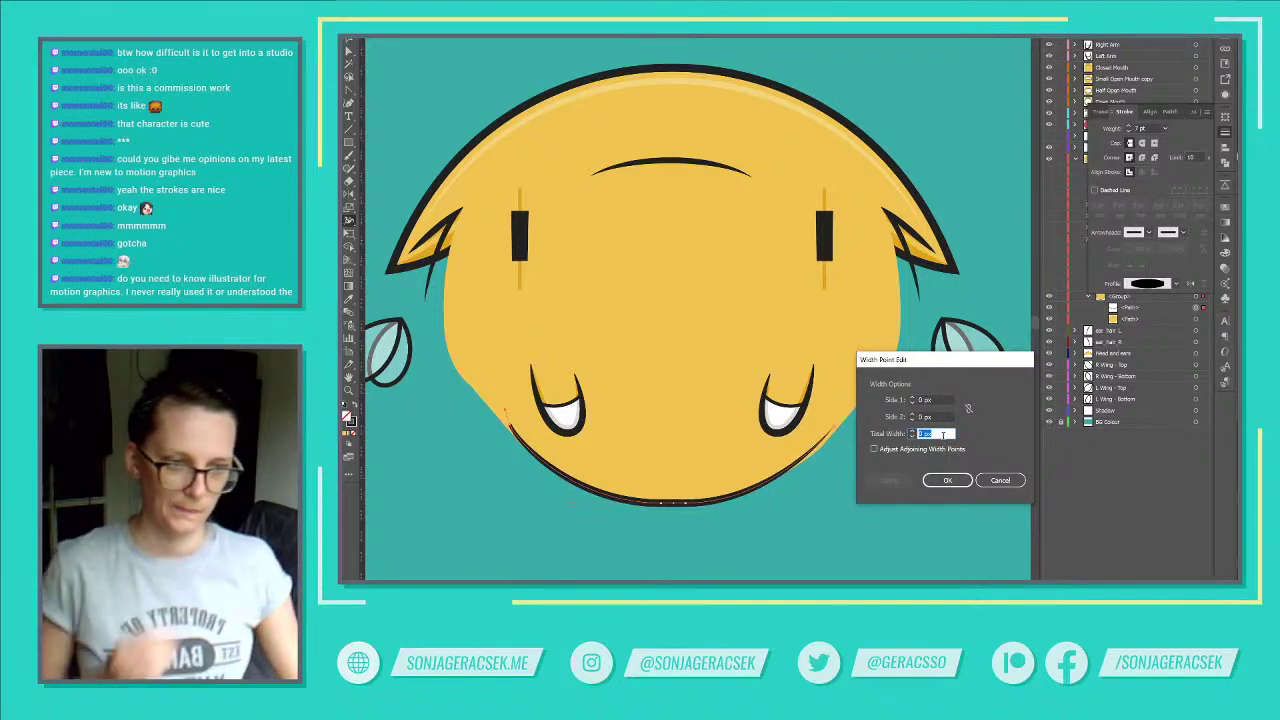
left_click(996, 481)
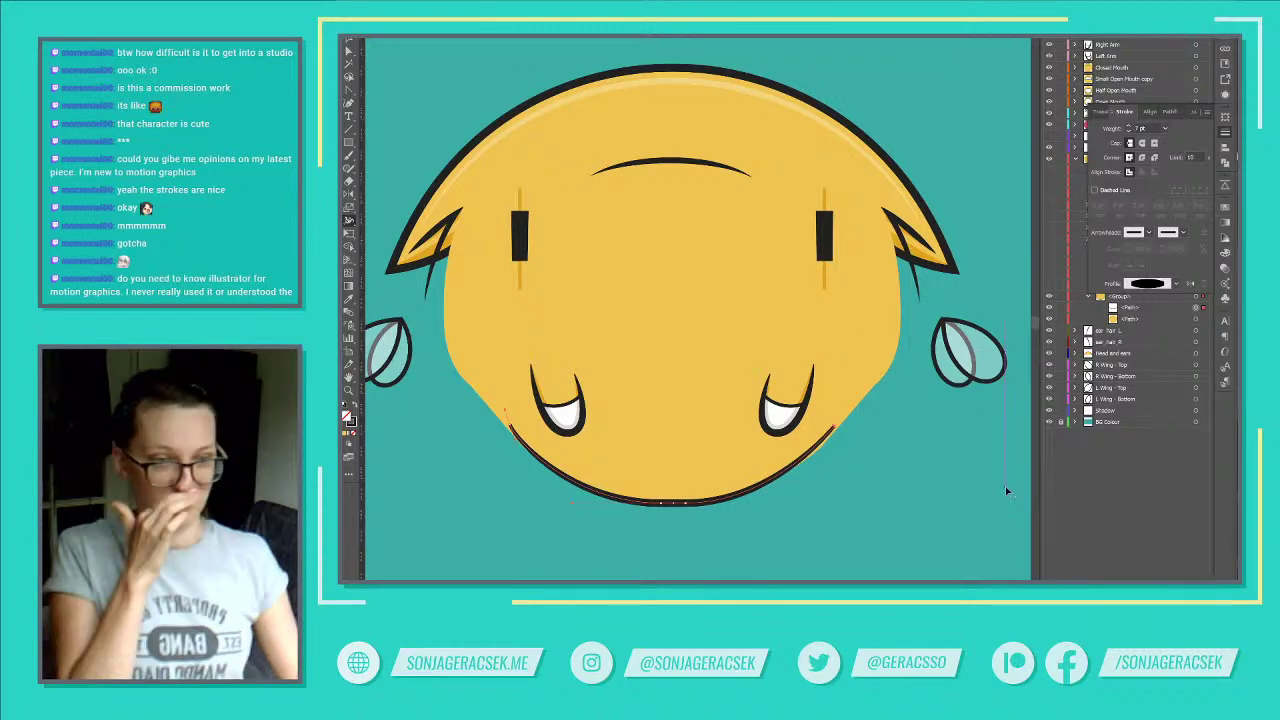
Step: Apply the symmetric width profile with an even middle and tapered ends to the bottom outline
left_click(1175, 285)
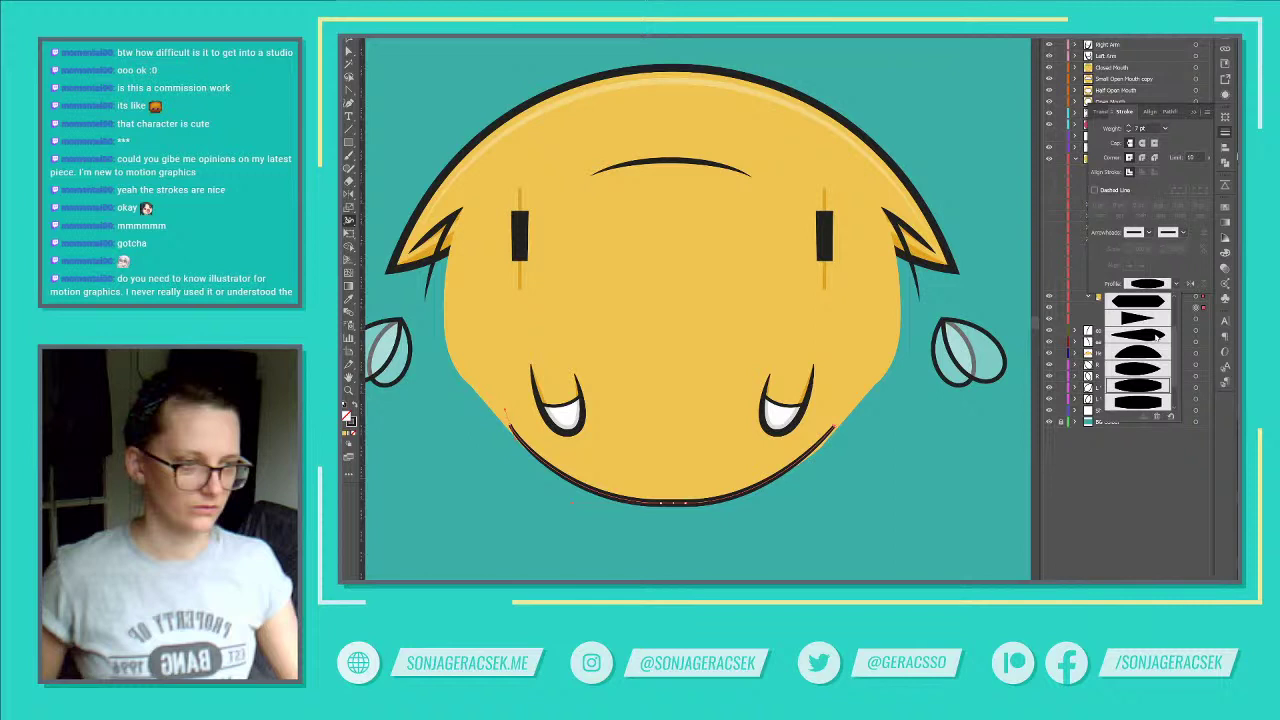
left_click(1150, 335)
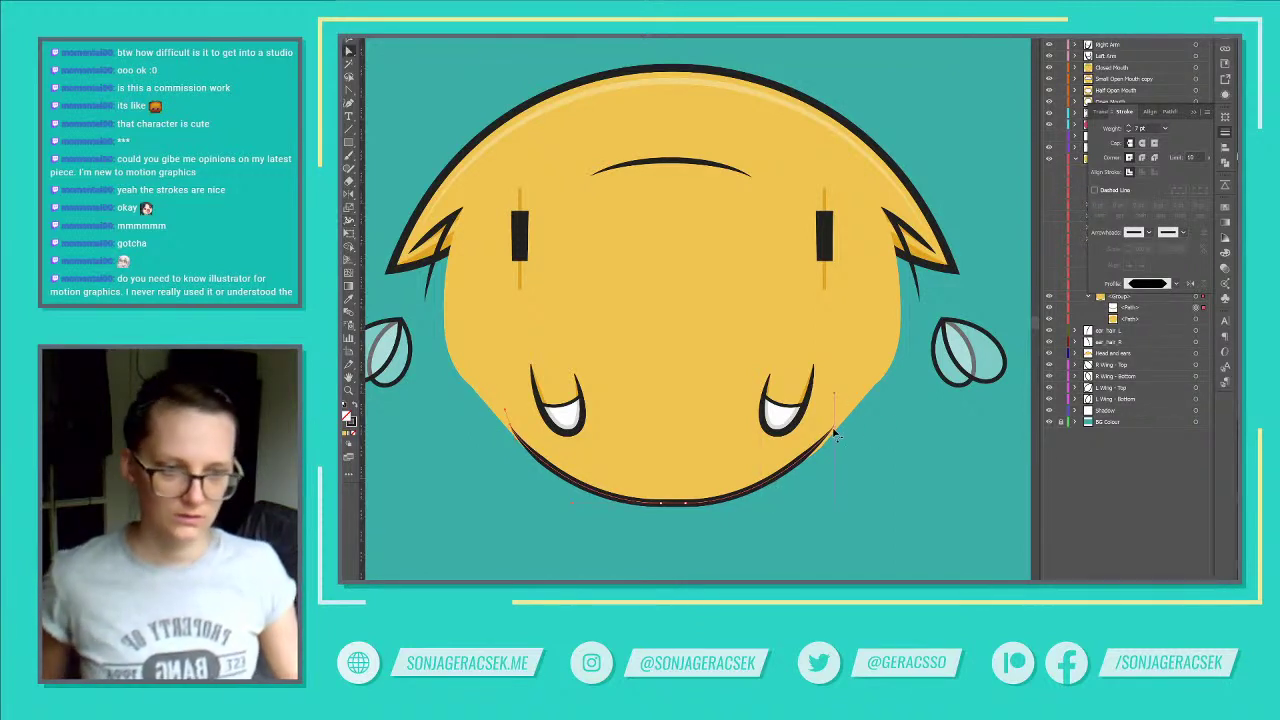
Step: Try extending the bottom outline's right end up to the right ear and bowing it along the body's side
mouse_move(835, 434)
left_mouse_down()
mouse_move(900, 341)
mouse_move(893, 236)
mouse_move(876, 358)
mouse_move(881, 212)
left_mouse_up()
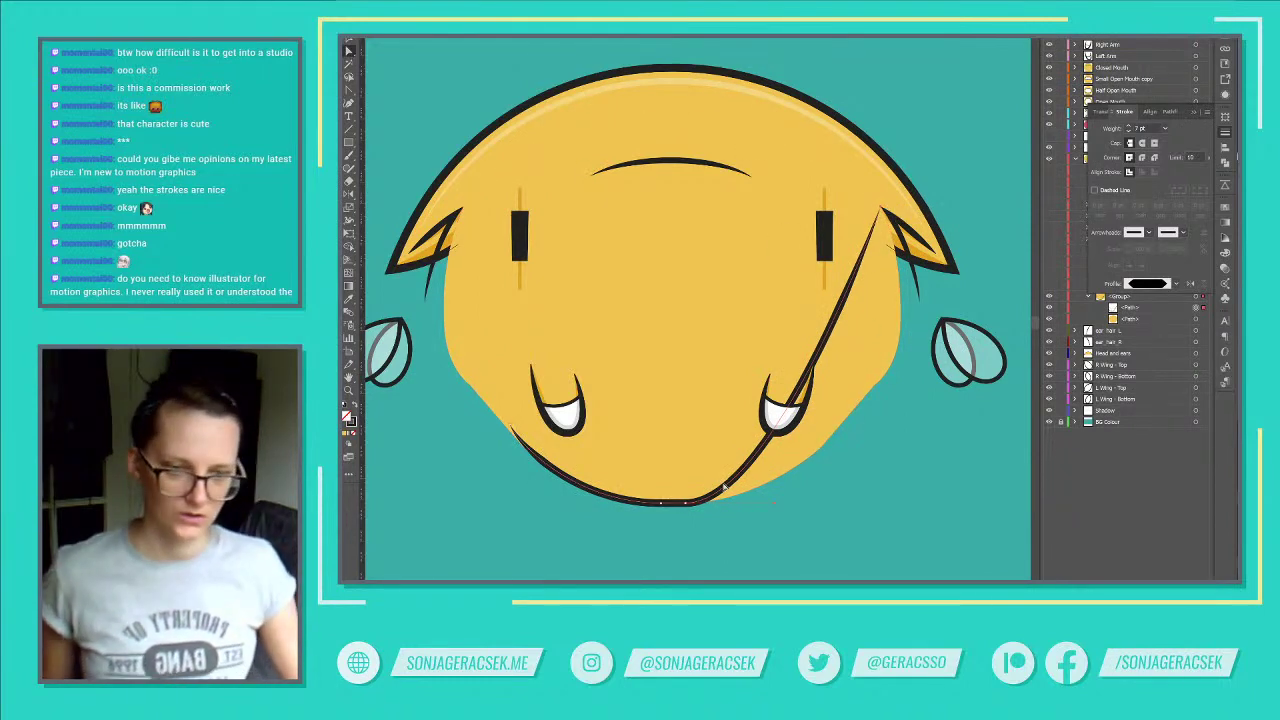
mouse_move(775, 504)
left_mouse_down()
mouse_move(941, 470)
mouse_move(991, 423)
mouse_move(960, 474)
mouse_move(909, 494)
mouse_move(921, 494)
left_mouse_up()
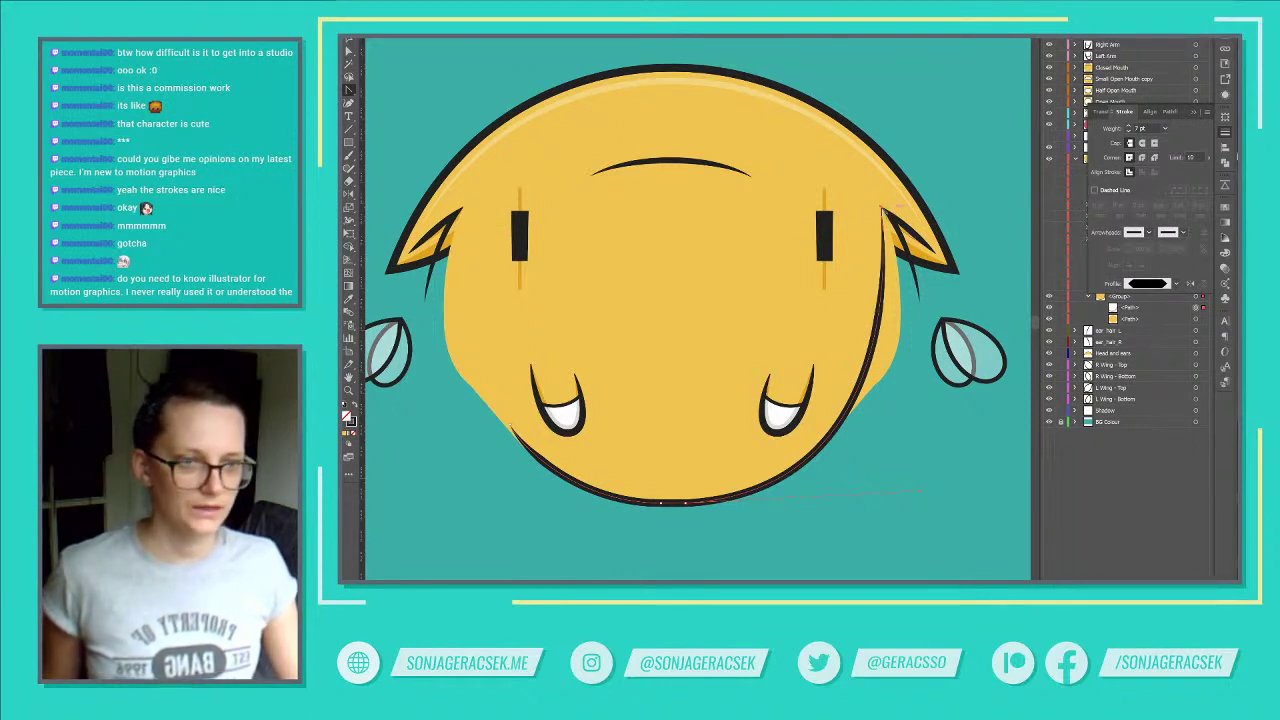
left_click_drag(883, 210, 843, 140)
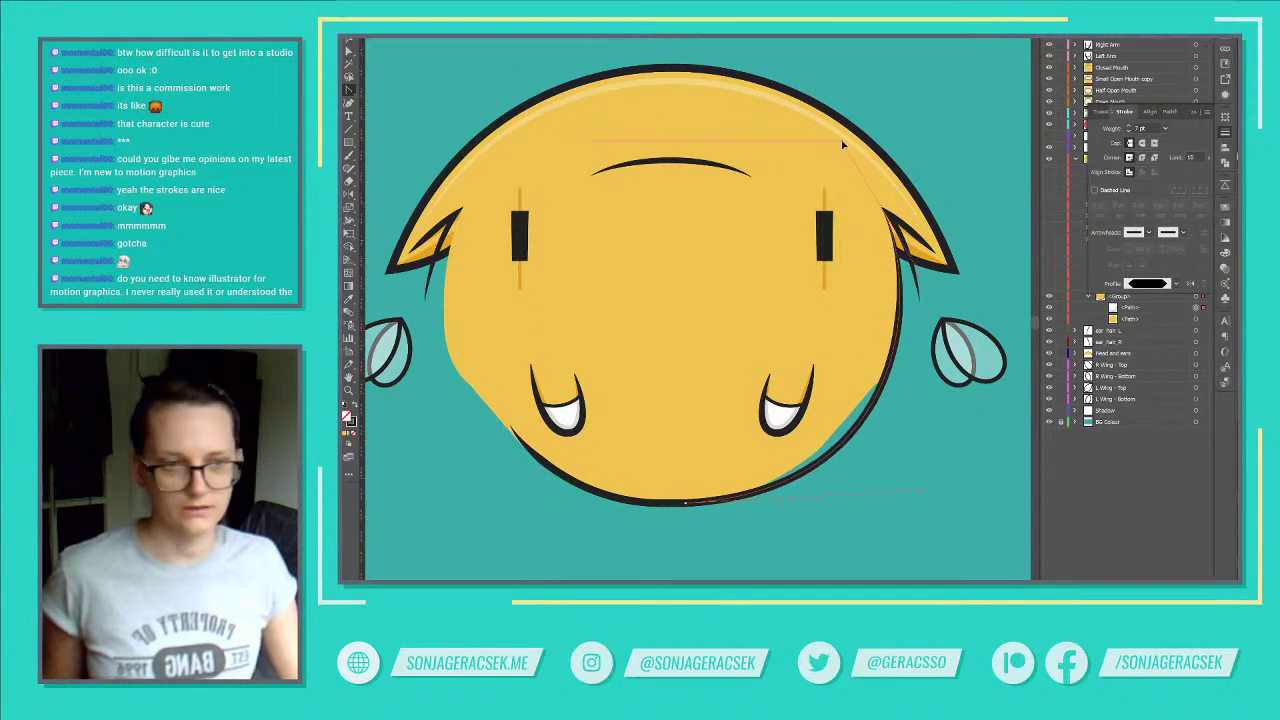
Step: Try reshaping the lower-right edge of the body fill to follow the extended outline
key("v")
left_click(851, 455)
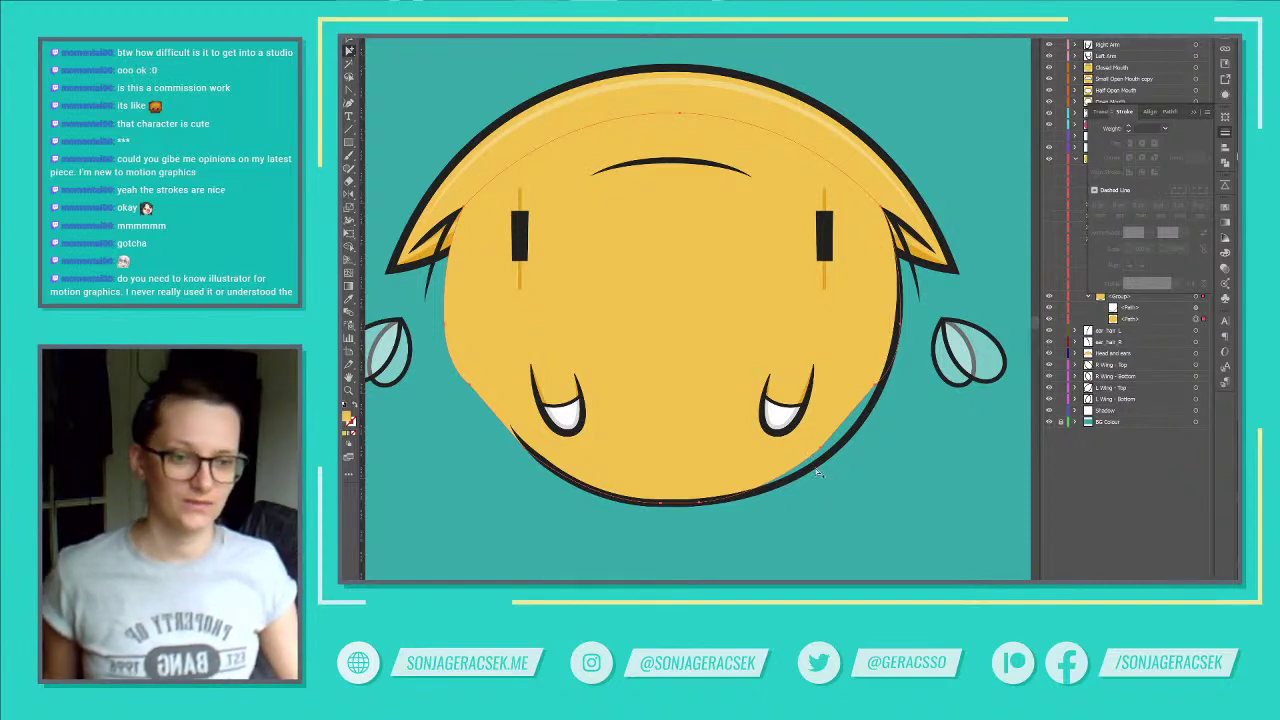
left_click_drag(835, 465, 826, 458)
left_click_drag(893, 372, 877, 403)
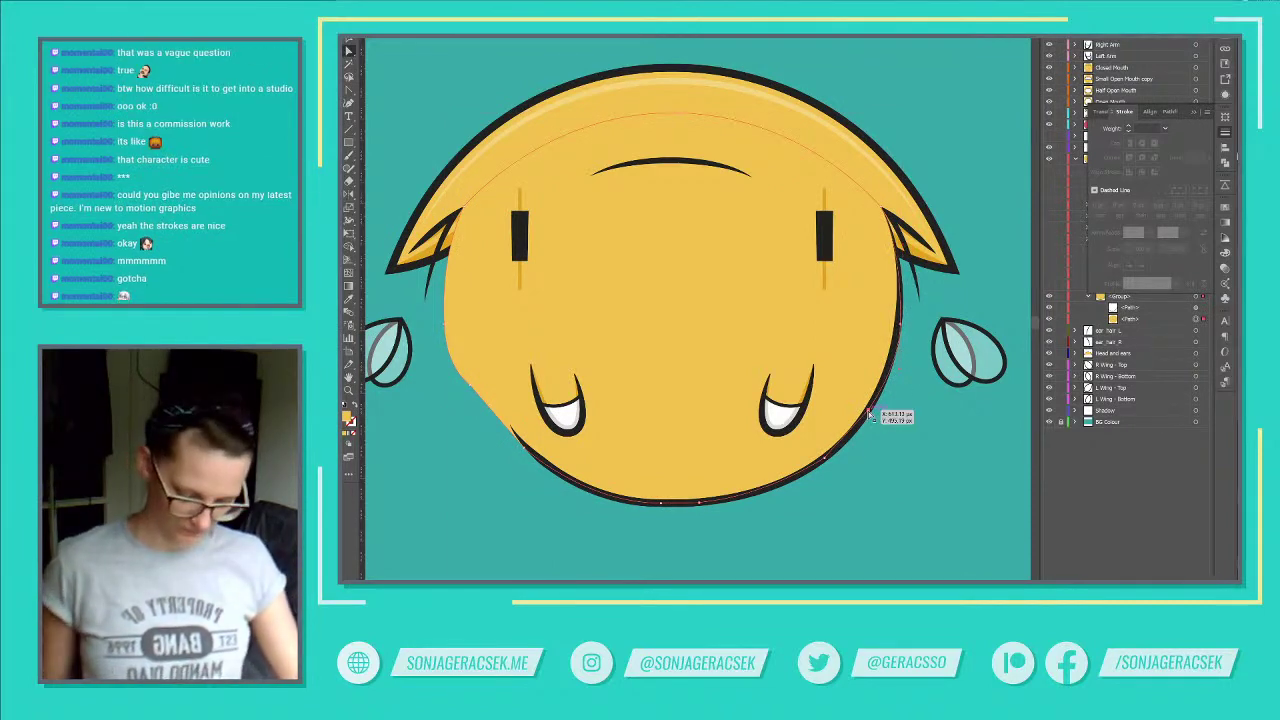
Step: Hide the bottom outline and try smoothing the extra anchor points along the body fill's lower-right edge
key("p")
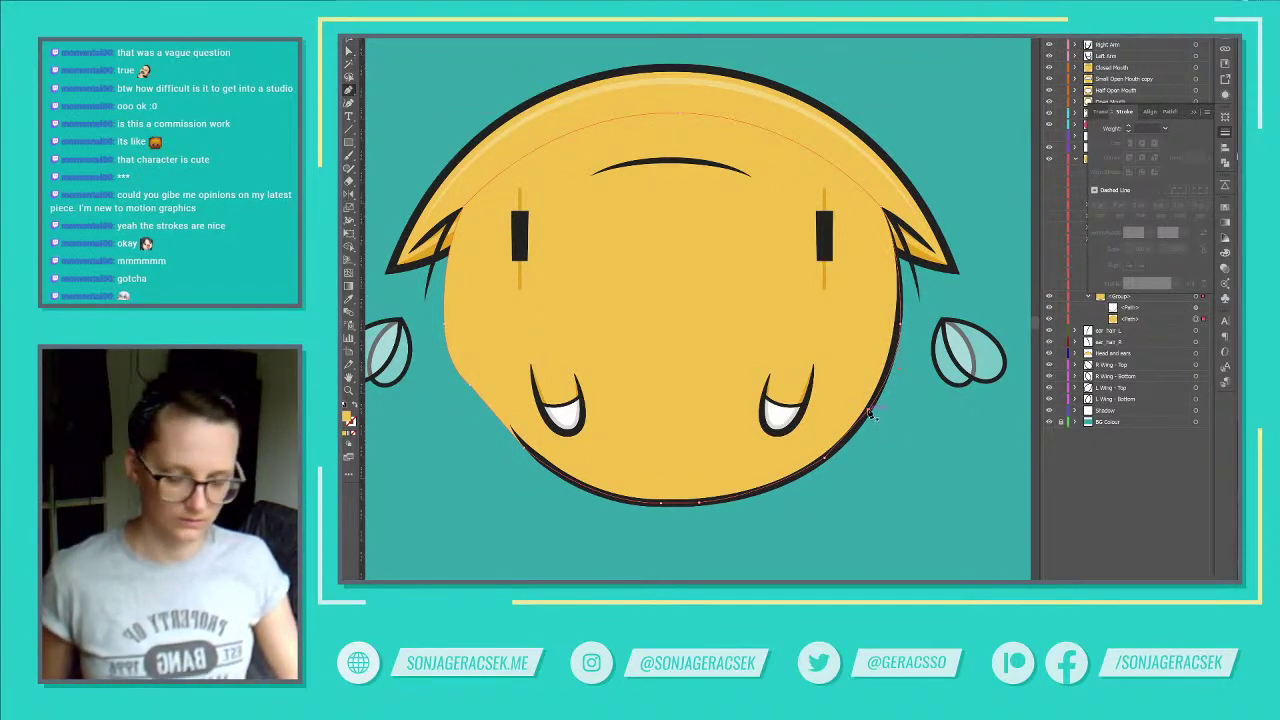
left_click(1197, 117)
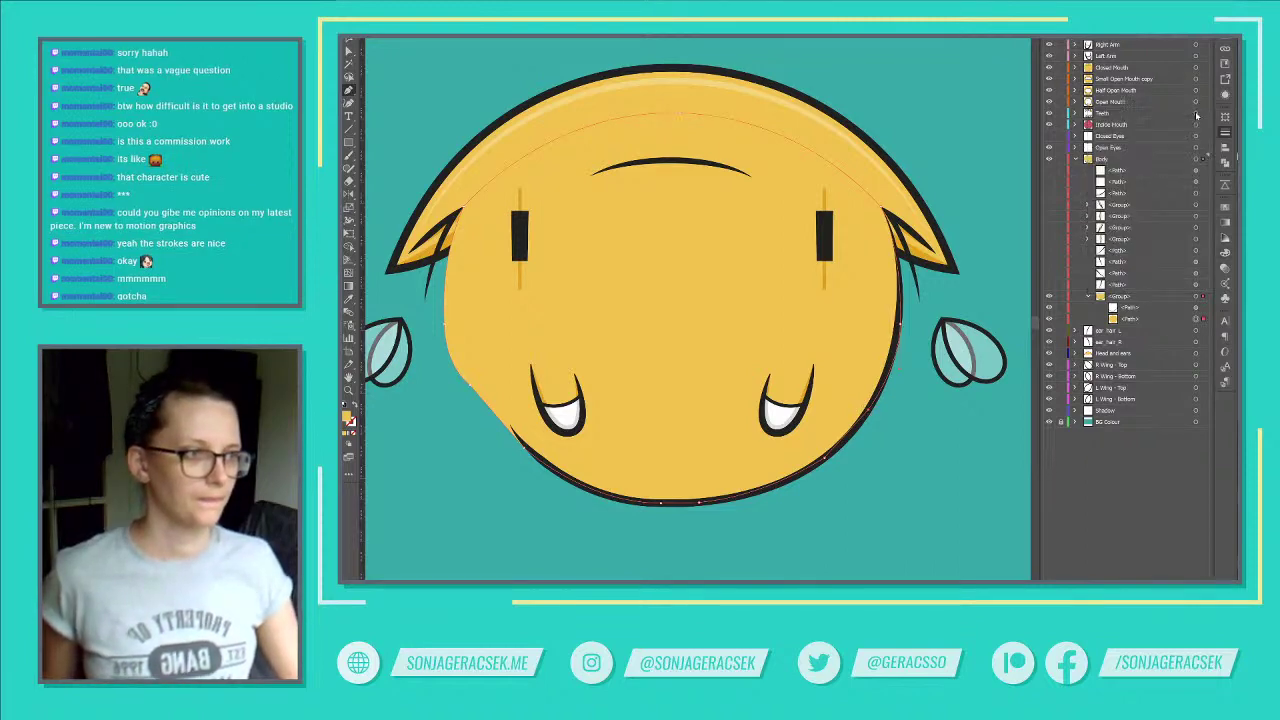
left_click(1049, 307)
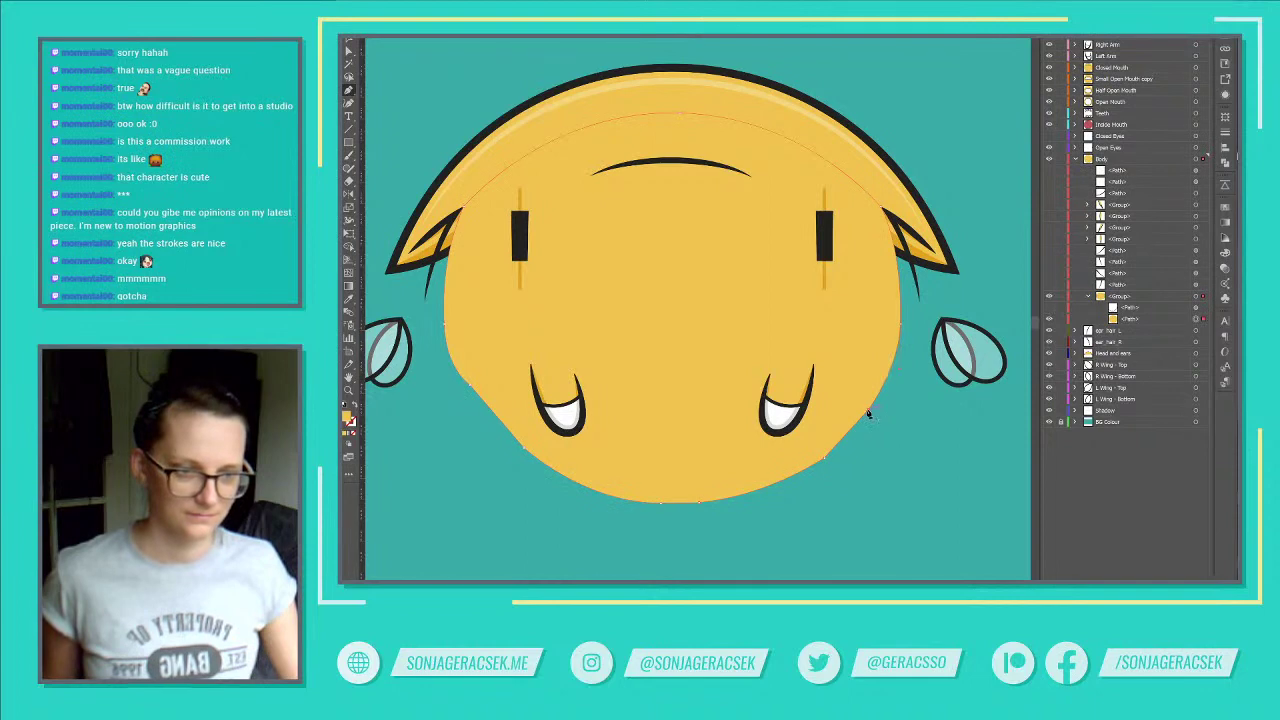
key("shift+c")
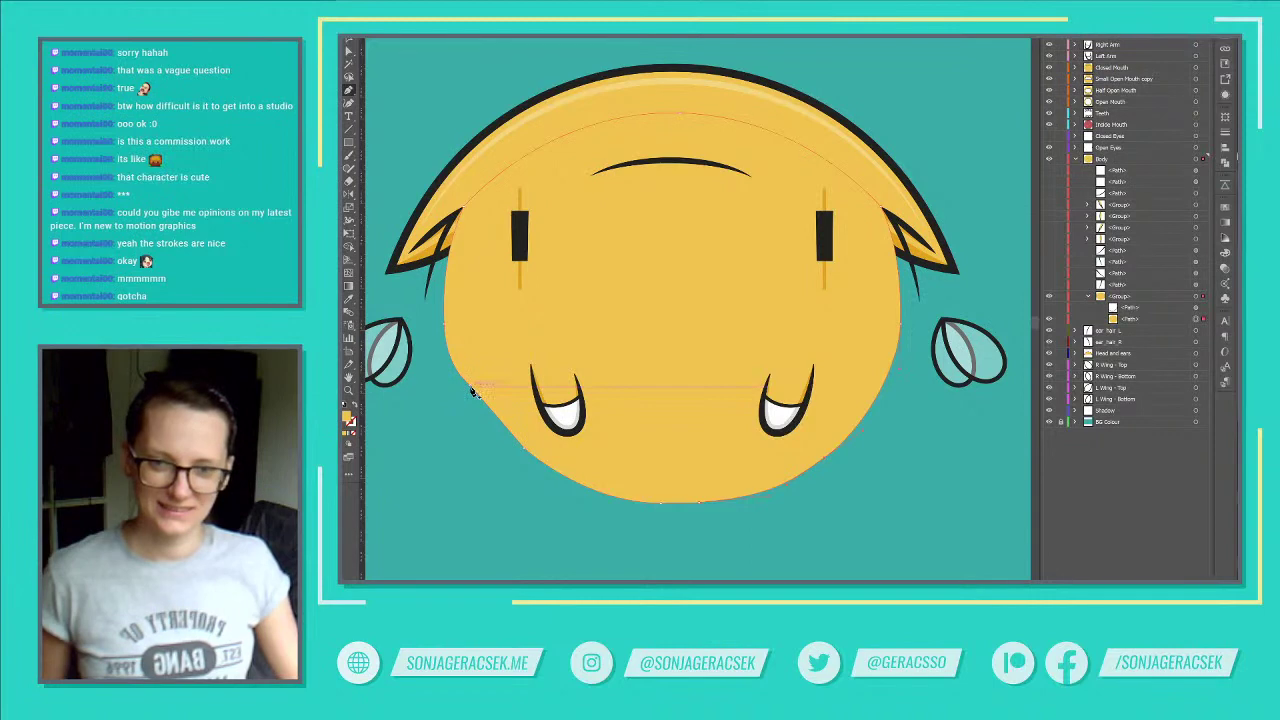
Step: Try smoothing the body fill's lower-left corner into a round curve, and show the outline again
key("shift+c")
left_click_drag(526, 449, 557, 474)
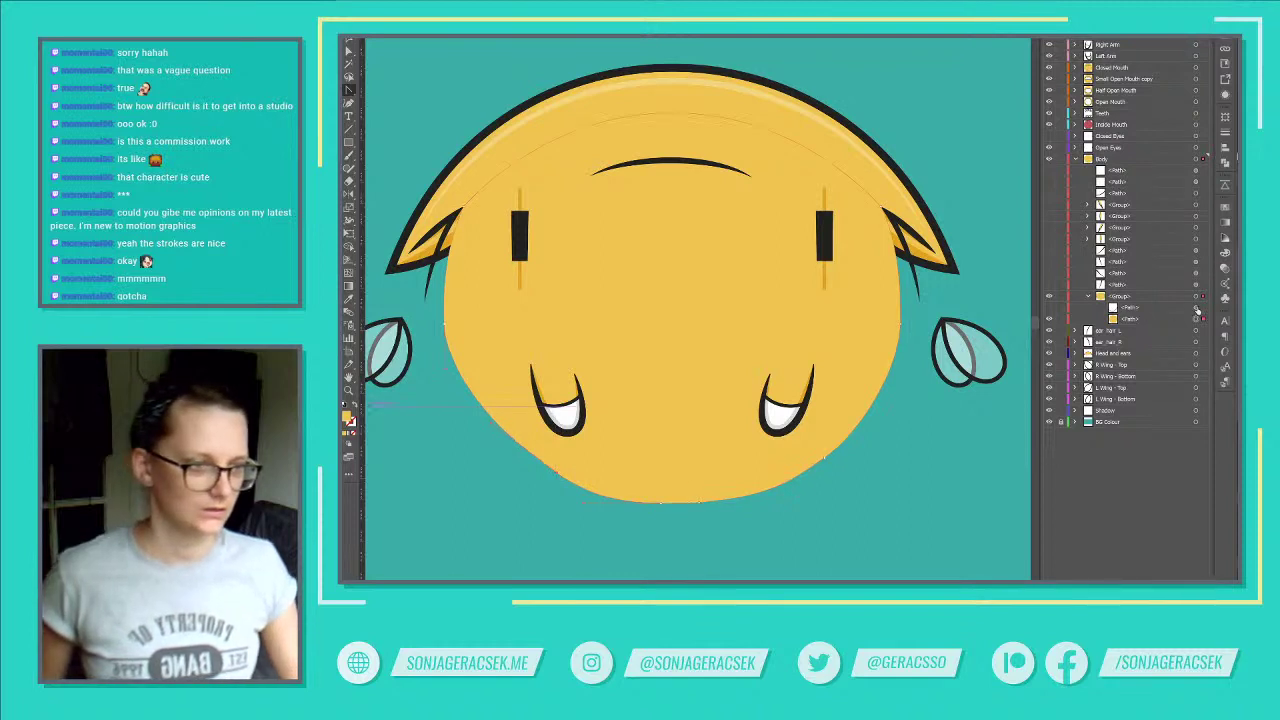
left_click(1048, 317)
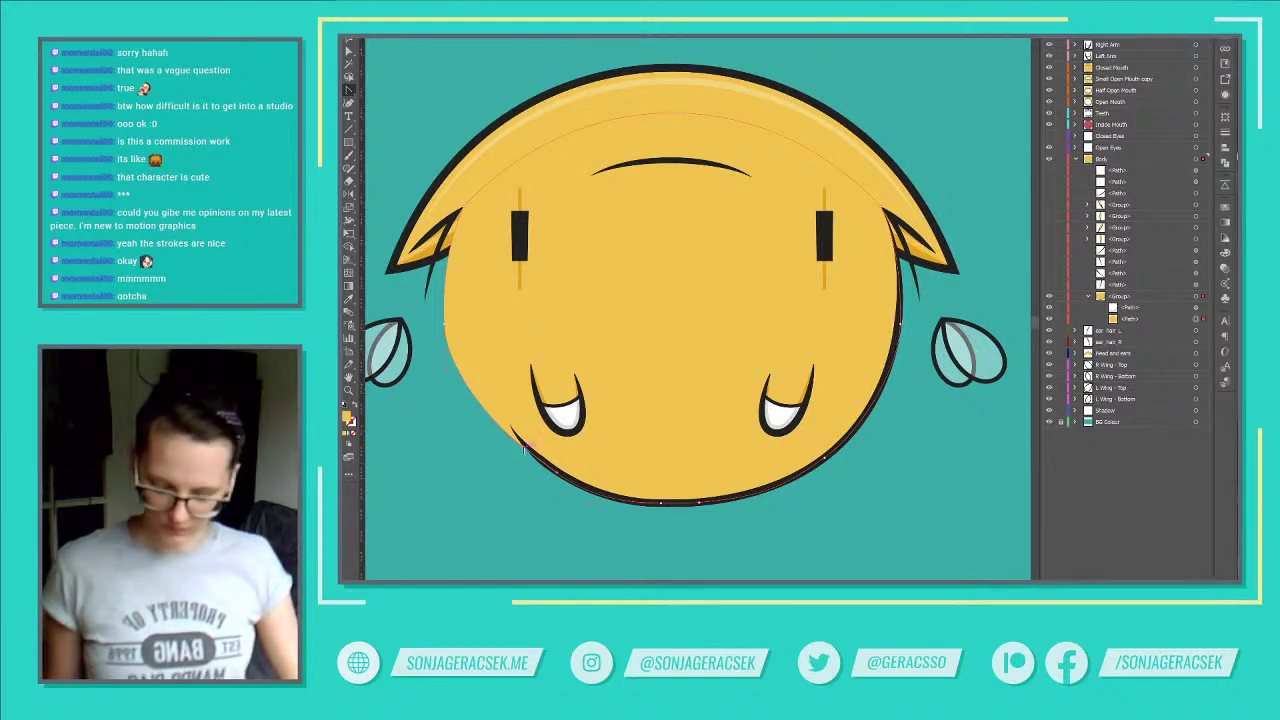
Step: Try extending the bottom outline's left end up to the left ear and bowing it outward along the body's side
key("v")
left_click(512, 432)
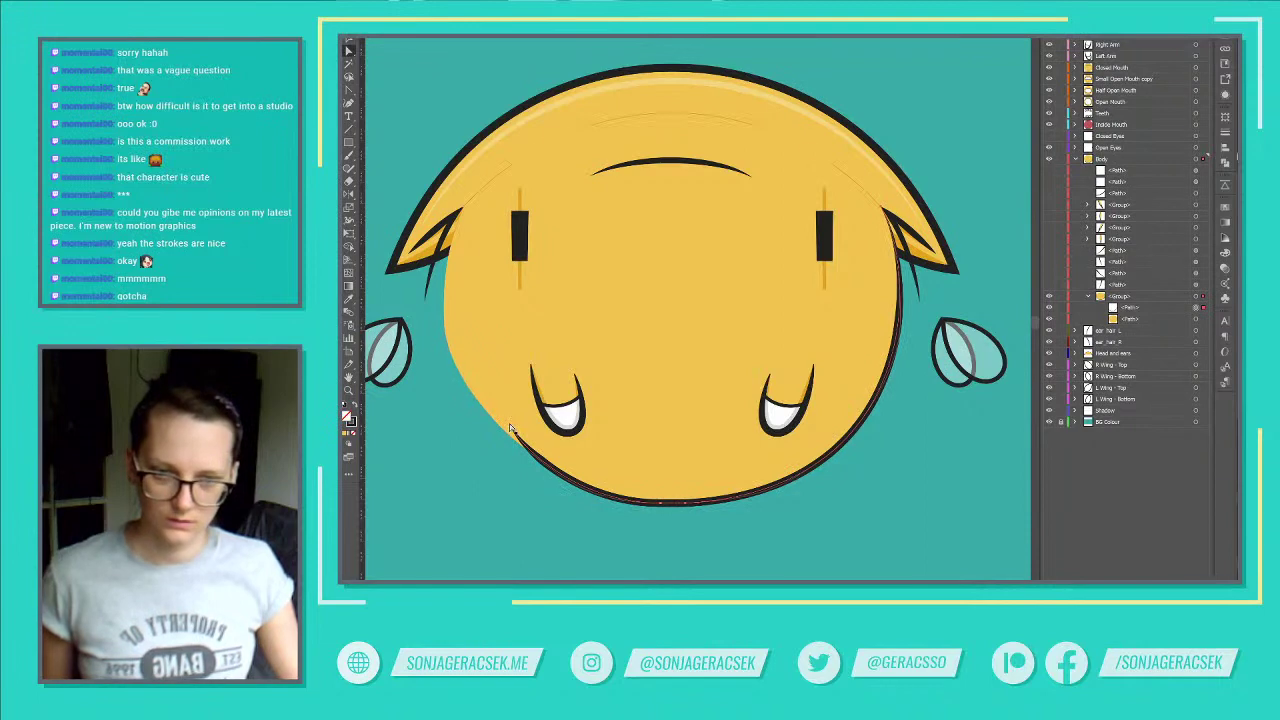
left_click_drag(510, 428, 463, 208)
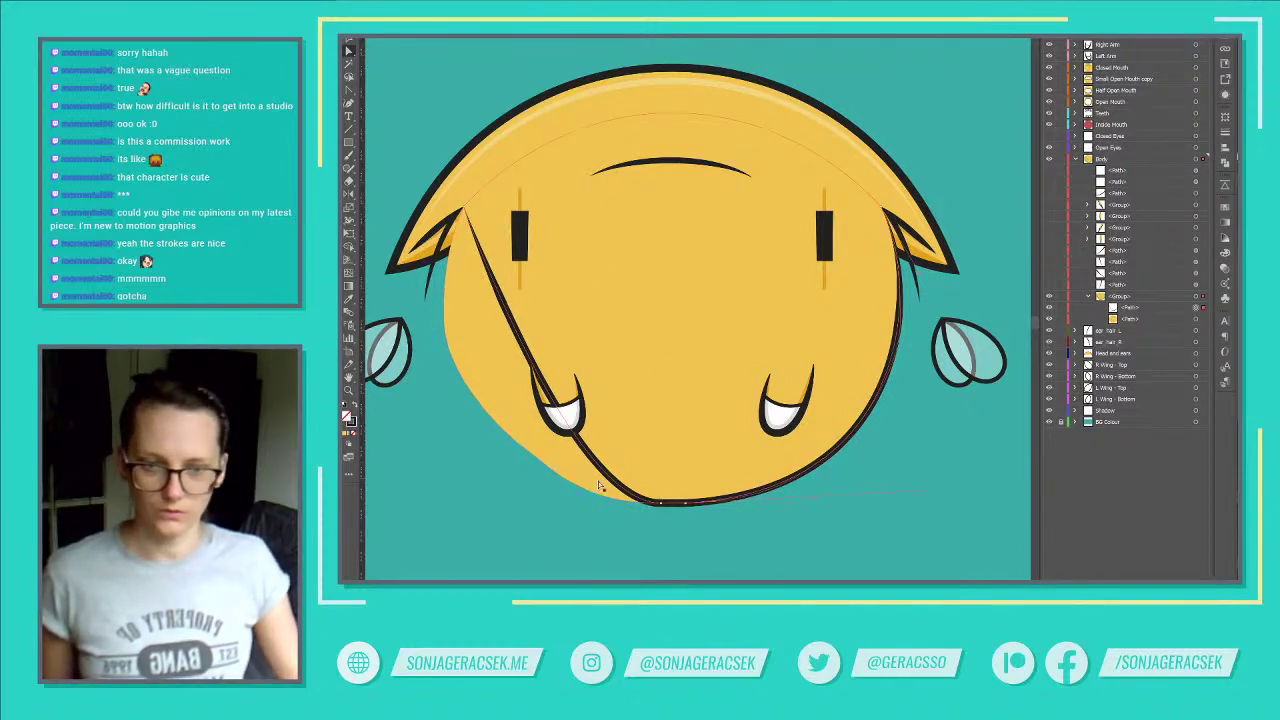
left_click_drag(598, 505, 437, 497)
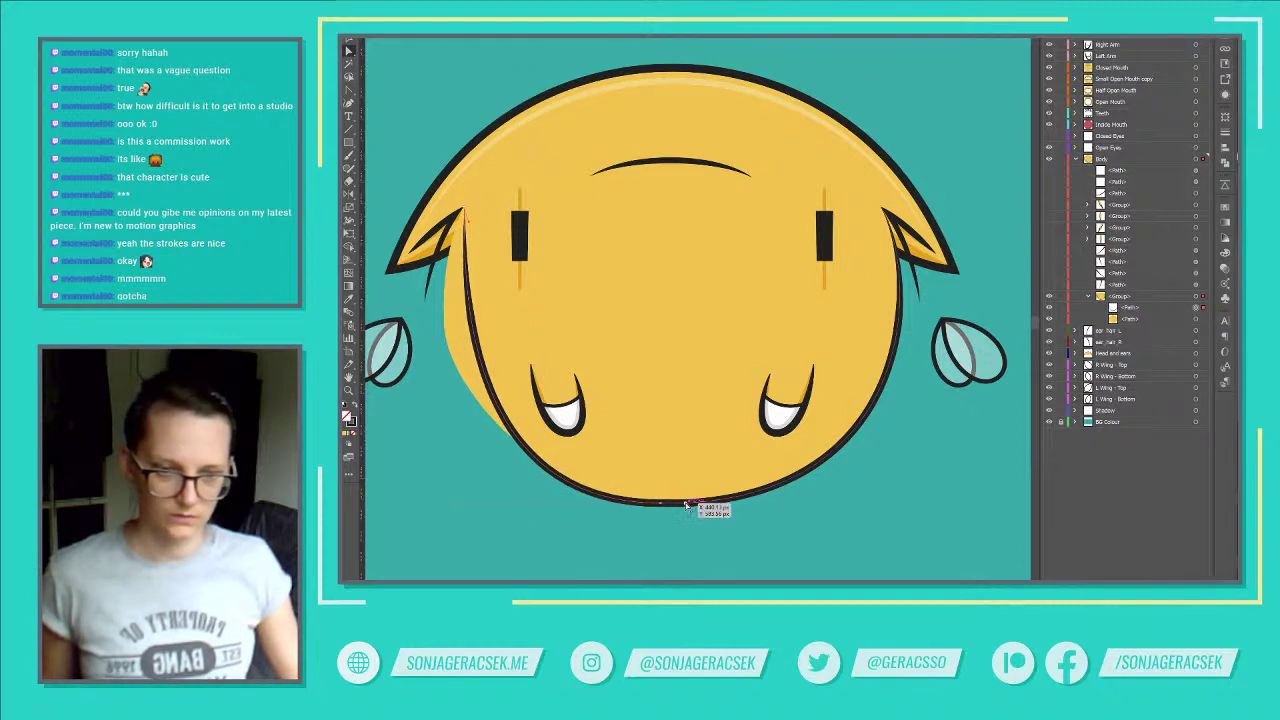
left_click_drag(918, 491, 915, 518)
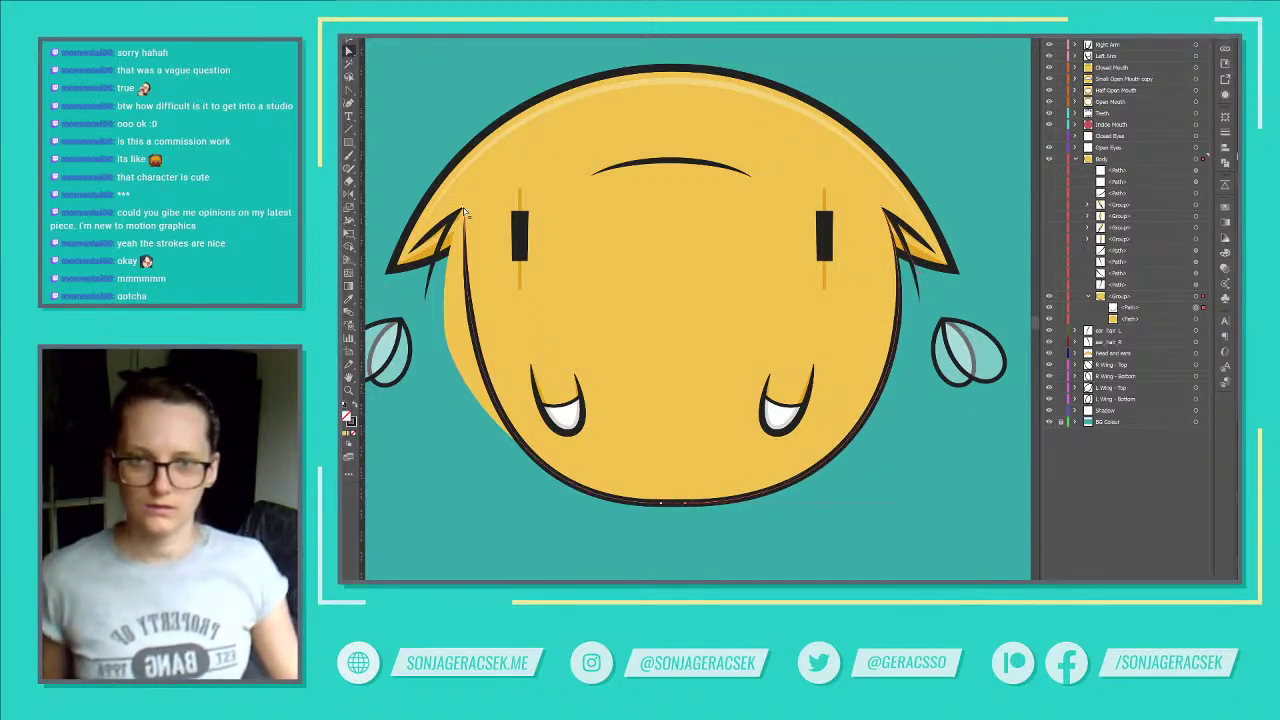
key("shift+c")
left_click_drag(468, 224, 424, 291)
Step: Try fitting the body fill's lower-left and lower-right anchor points to the extended outline
key("a")
left_click(497, 418)
left_click_drag(524, 452, 516, 459)
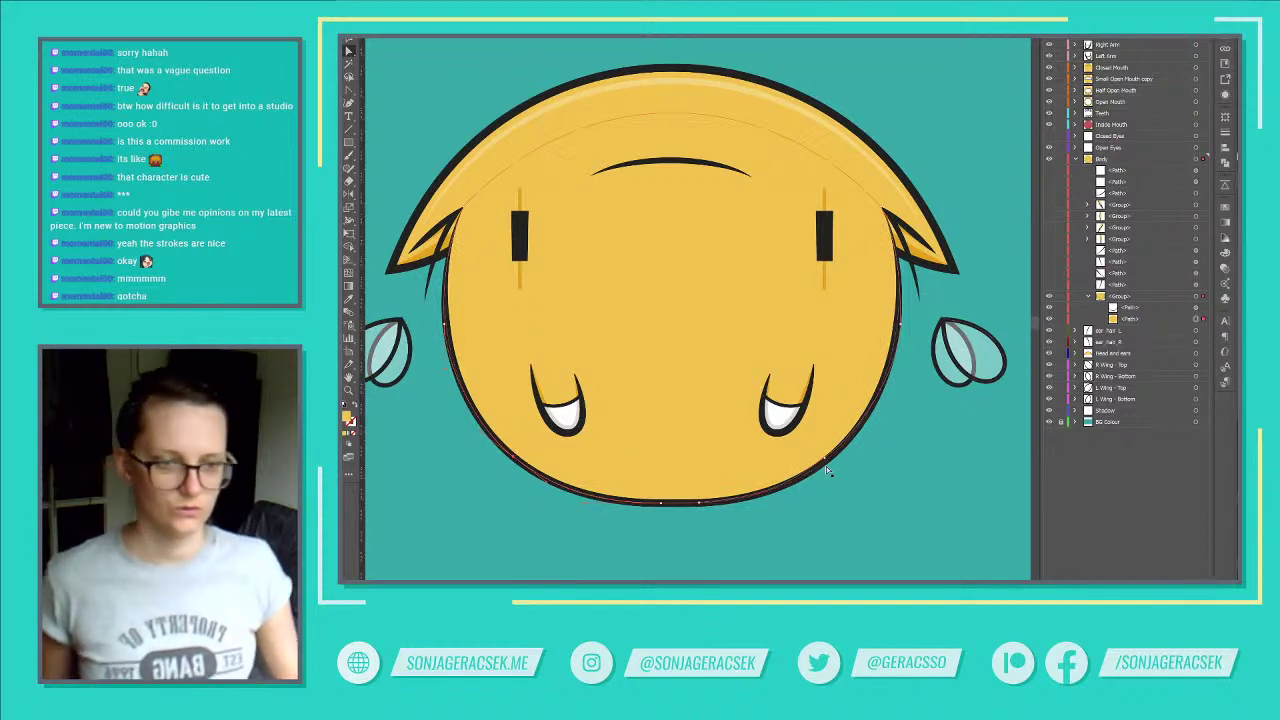
left_click_drag(827, 471, 828, 460)
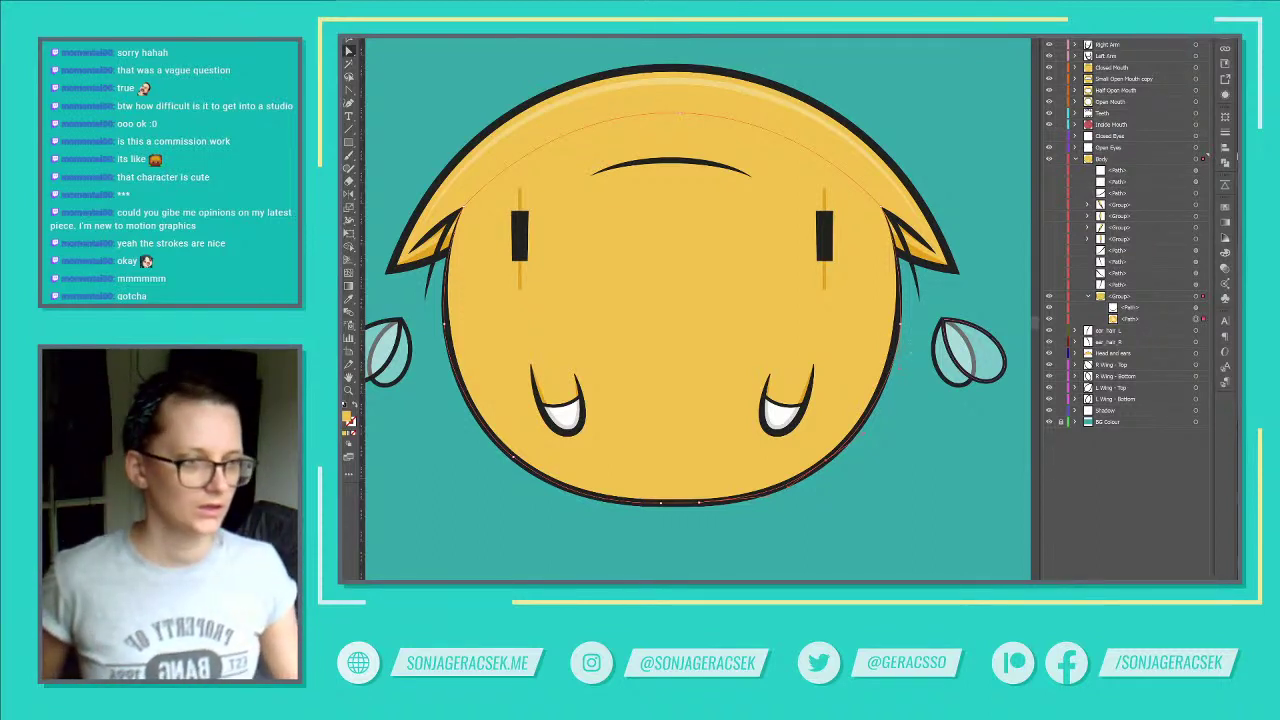
Step: Show the body's hidden fur and outline paths and select the old lower-right outline shape
left_click_drag(1048, 285, 1048, 172)
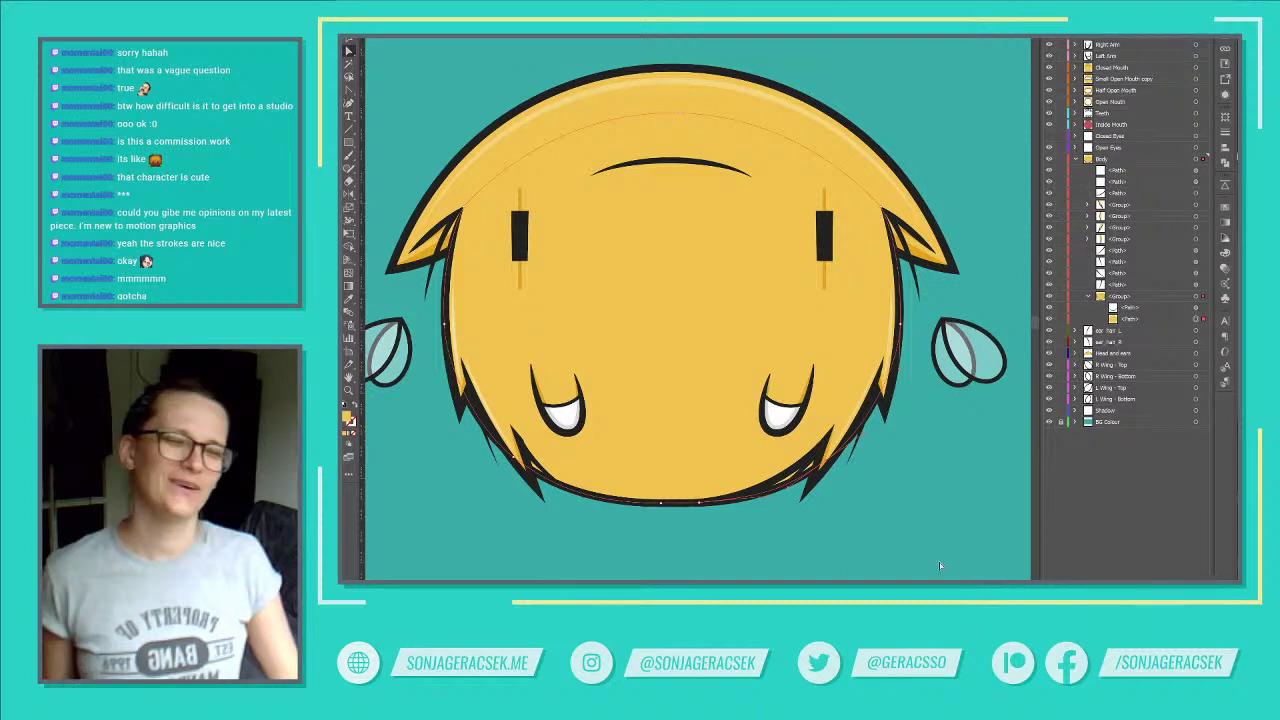
left_click(786, 476)
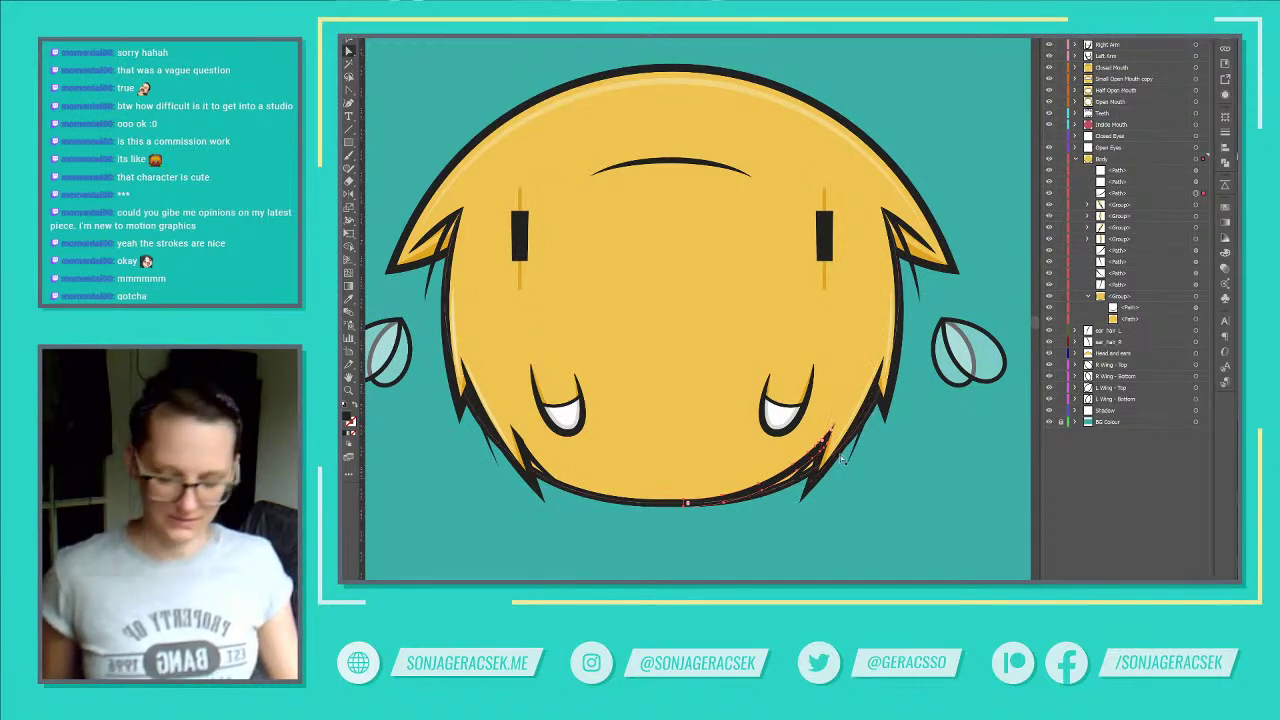
Step: Undo the outline extensions and body fill edits back to the short tapered bottom curve
key("v")
key("ctrl+z")
key("ctrl+z")
key("ctrl+z")
key("ctrl+z")
key("ctrl+z")
key("ctrl+z")
key("ctrl+z")
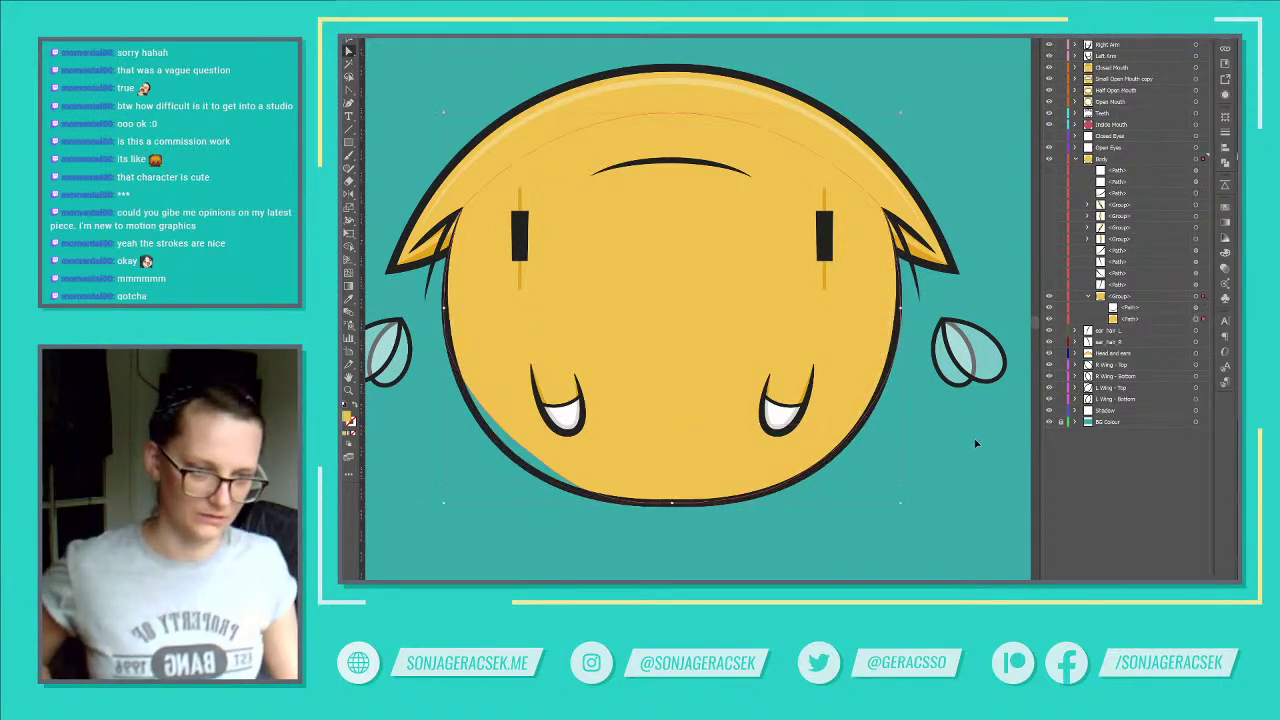
key("ctrl+z")
key("ctrl+z")
key("ctrl+z")
key("ctrl+z")
key("ctrl+z")
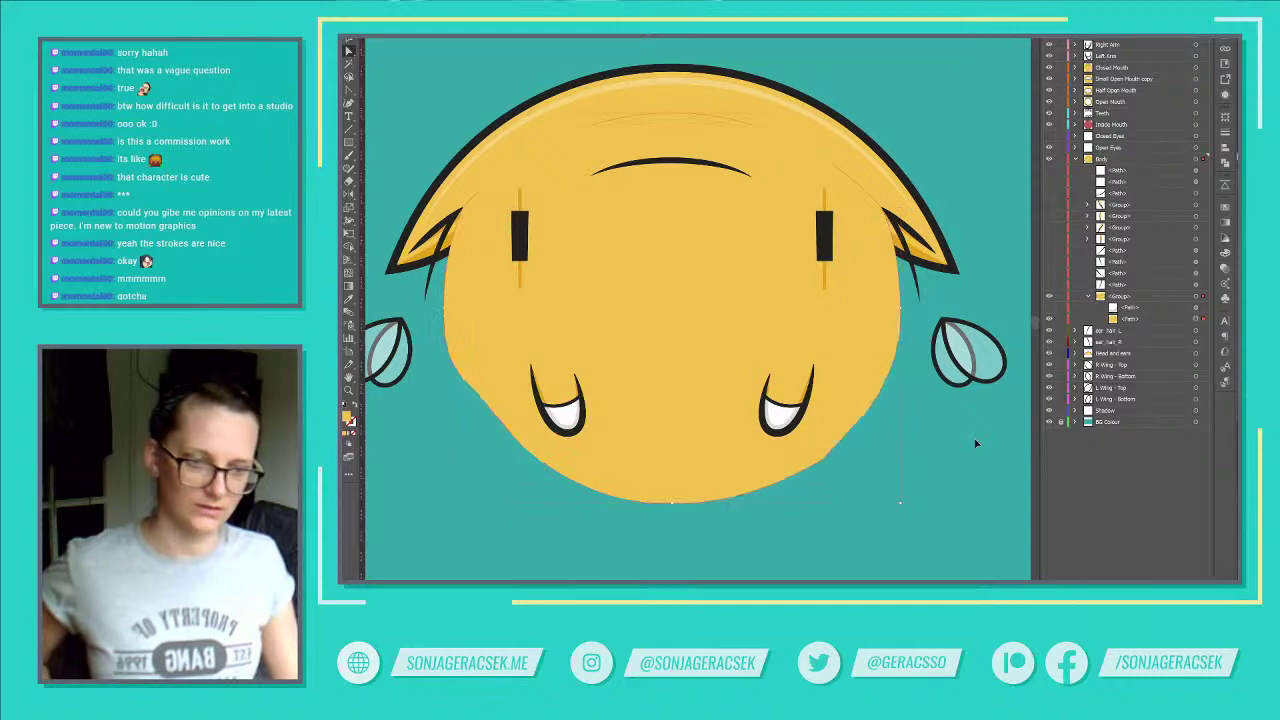
key("ctrl+z")
key("ctrl+z")
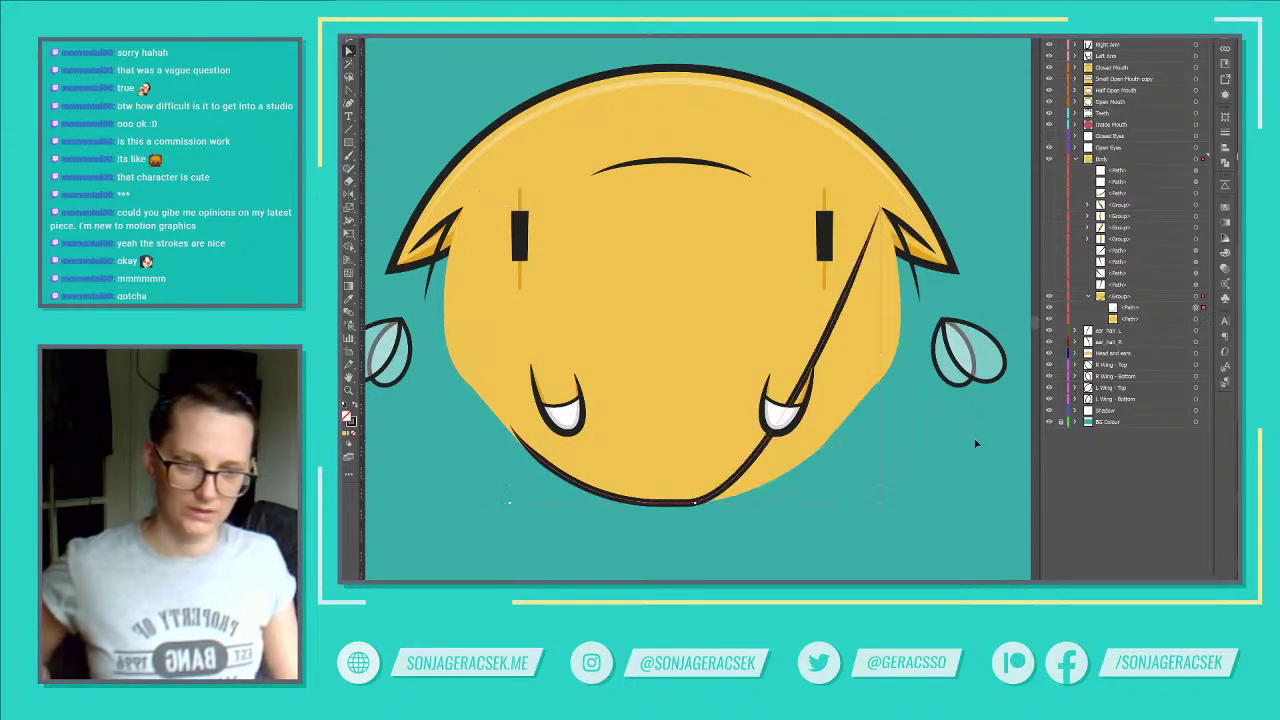
left_click(976, 443)
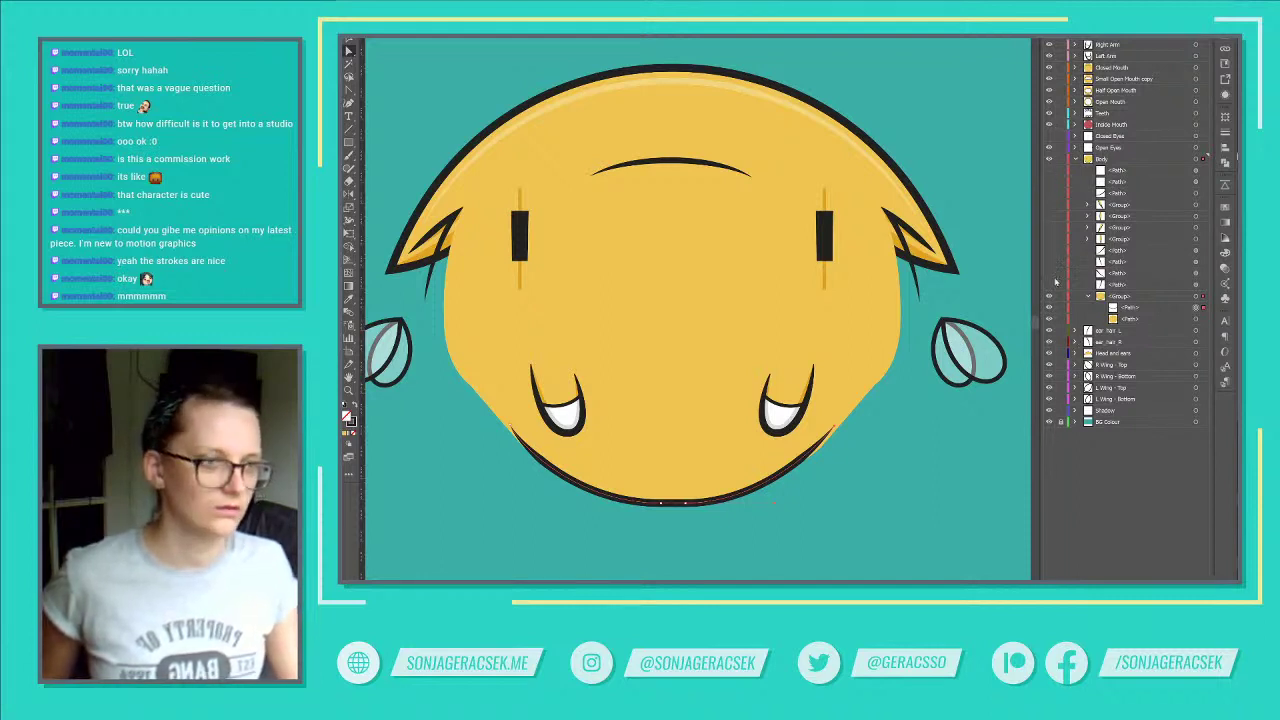
Step: Reveal the body's hidden fur and outline paths, select the old lower-right outline shape, and hide the other revealed paths
left_click(1048, 172)
left_click(1048, 173)
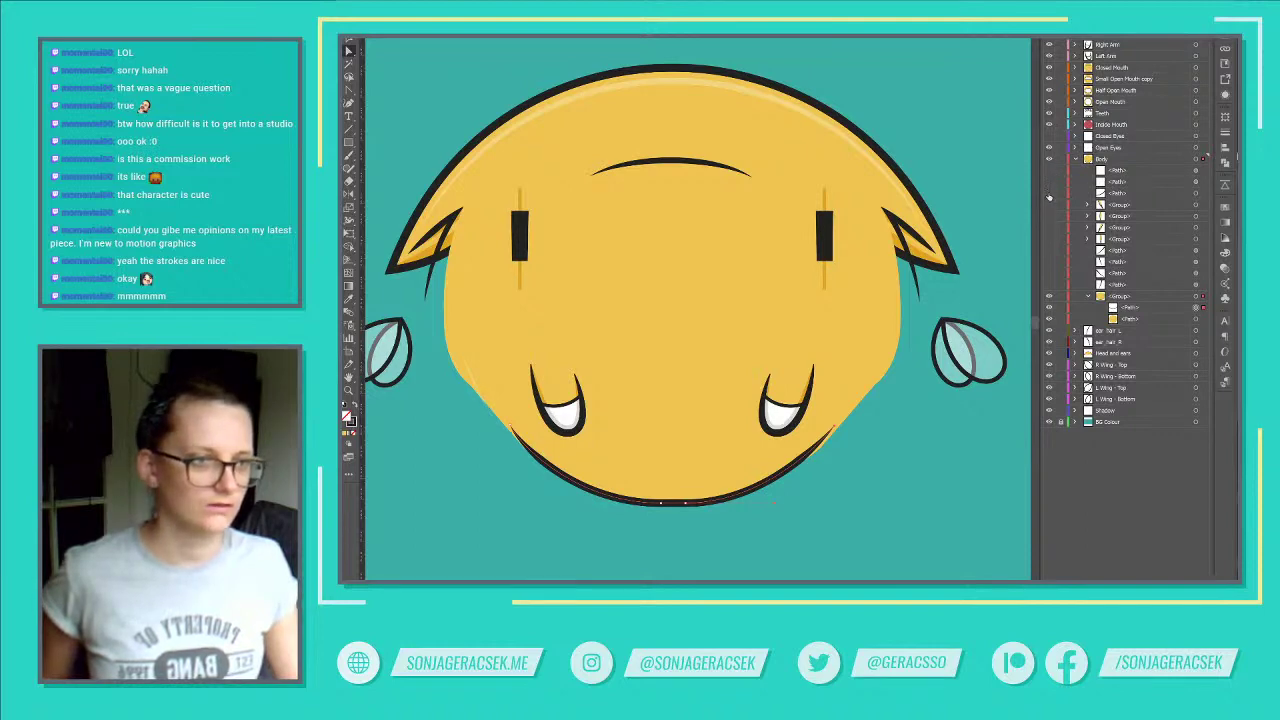
left_click(1048, 297)
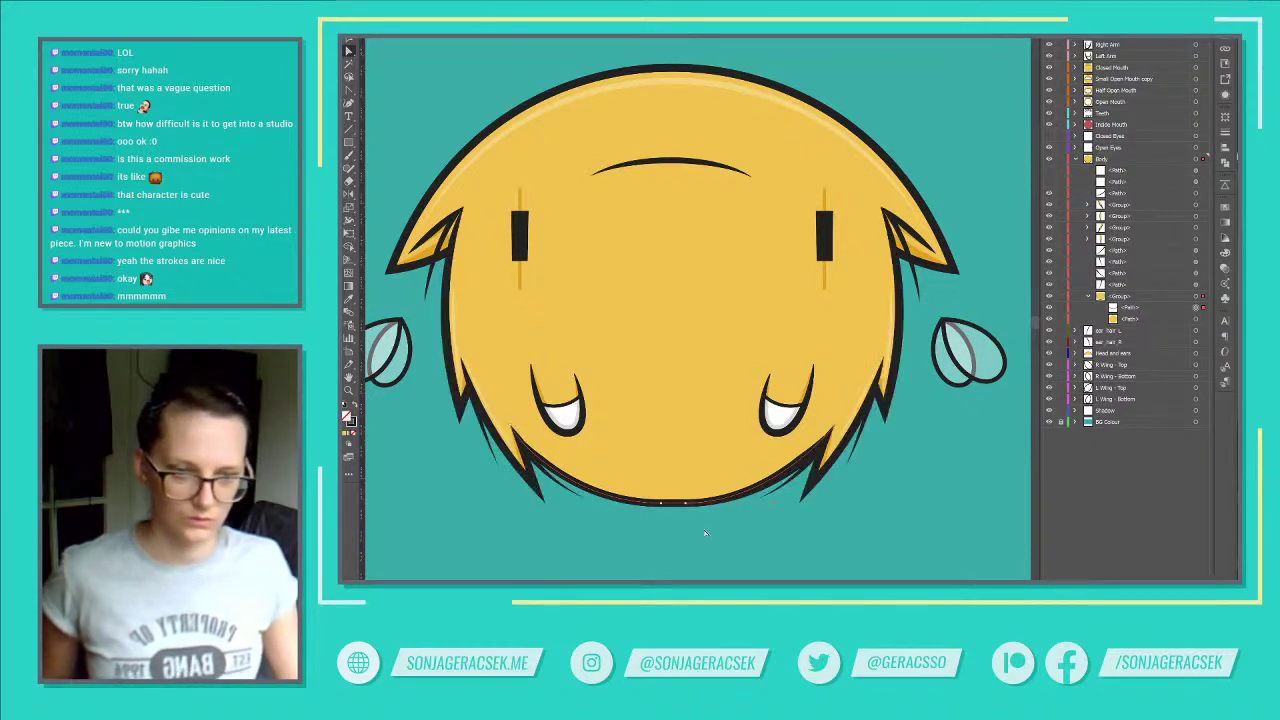
left_click(771, 510)
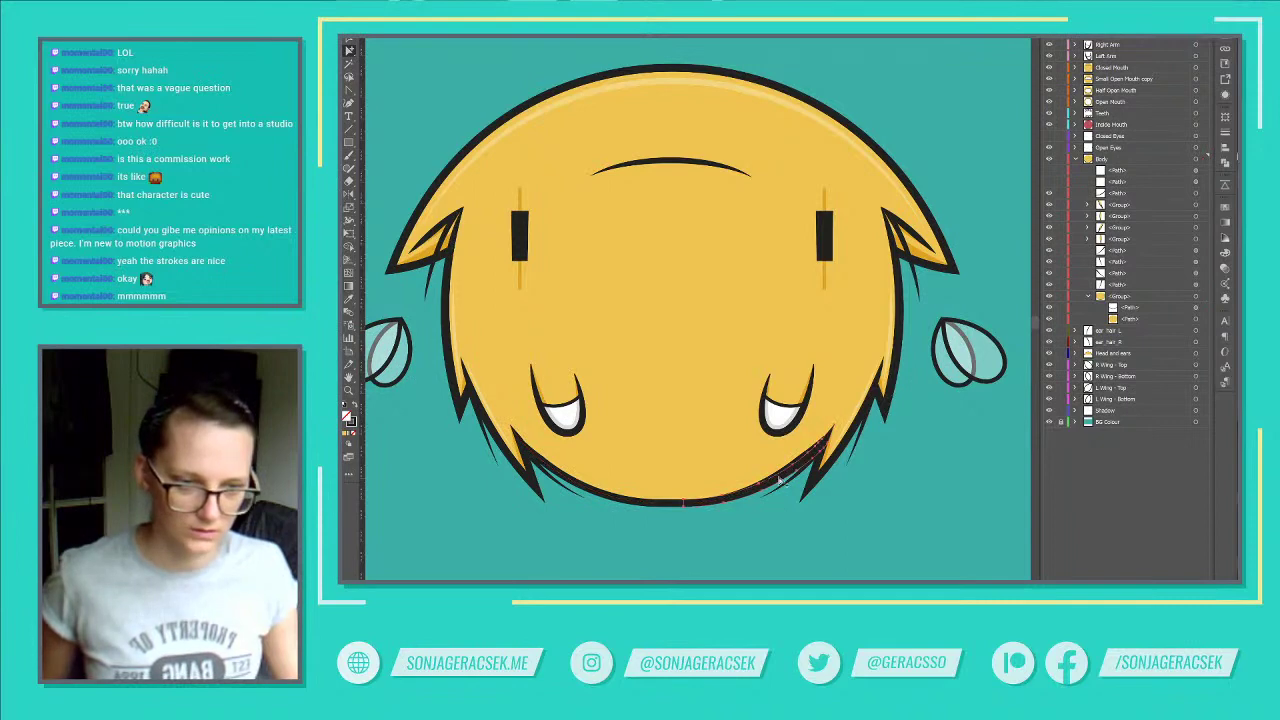
left_click(779, 478)
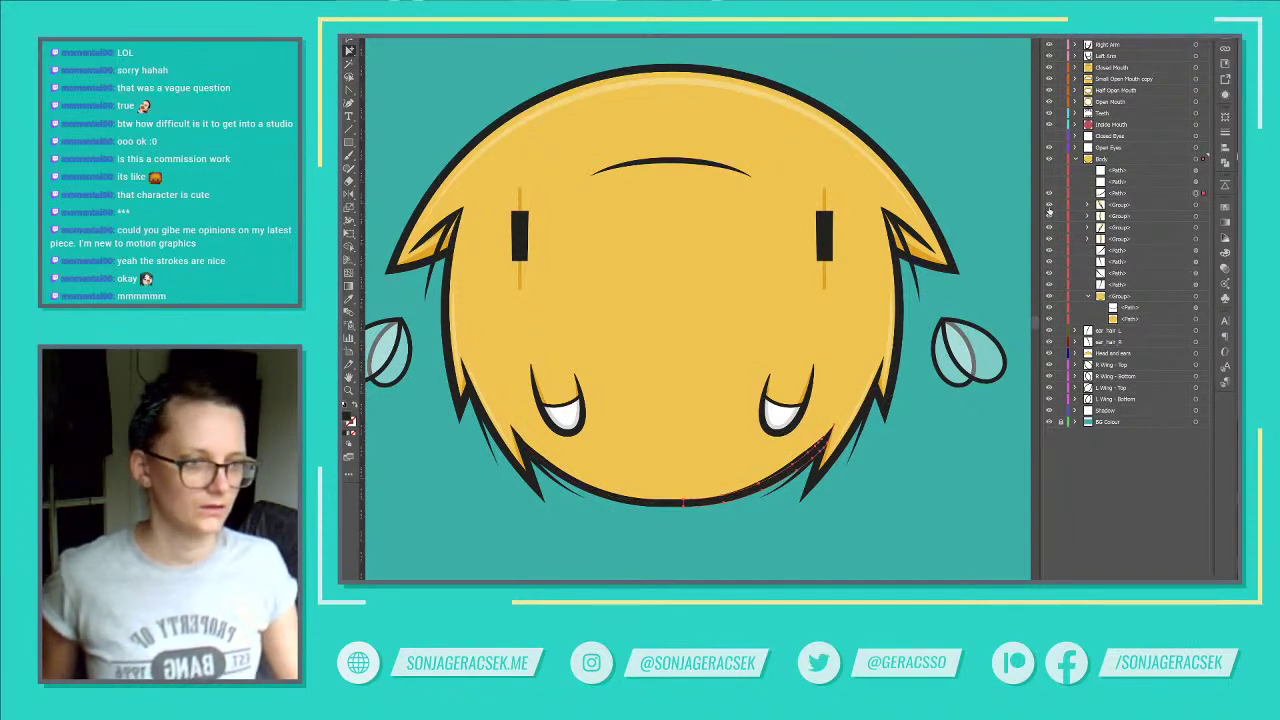
left_click(1048, 297)
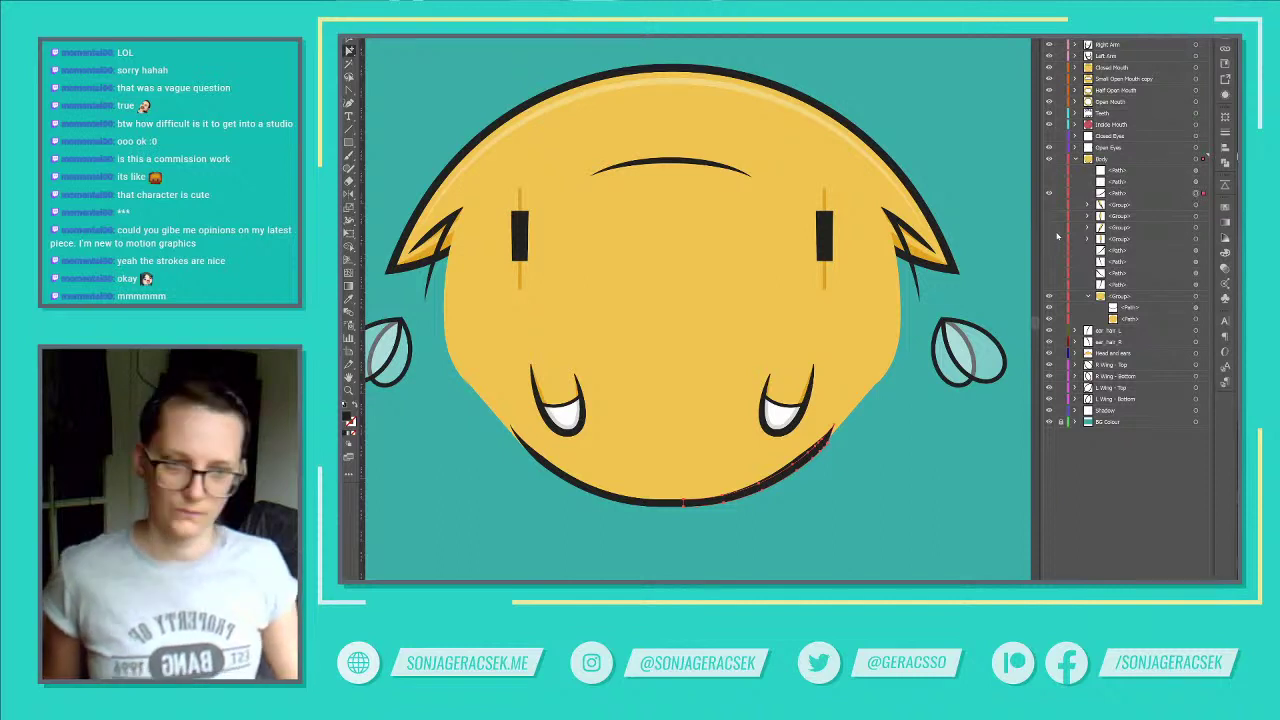
Step: Select the bottom outline and try extending its right end to the right ear, bending it outward with an added anchor point
scroll(794, 488, "up", 1)
scroll(854, 466, "down", 1)
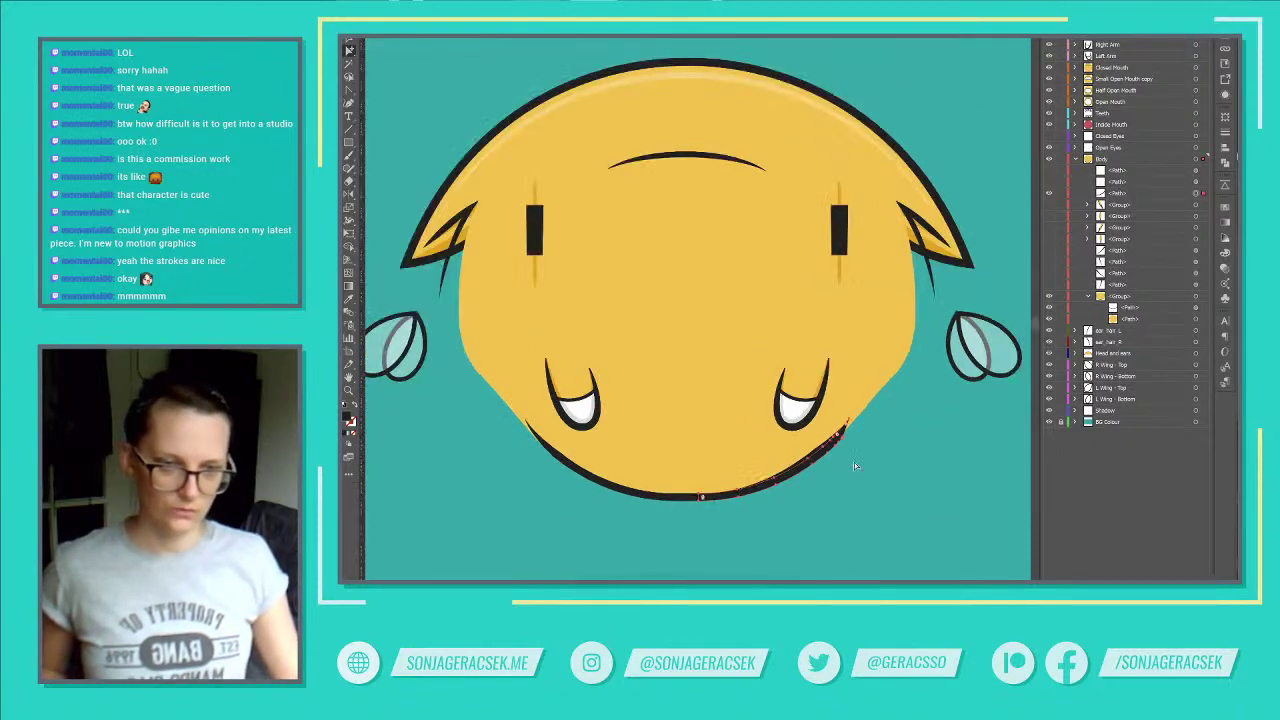
left_click(1195, 308)
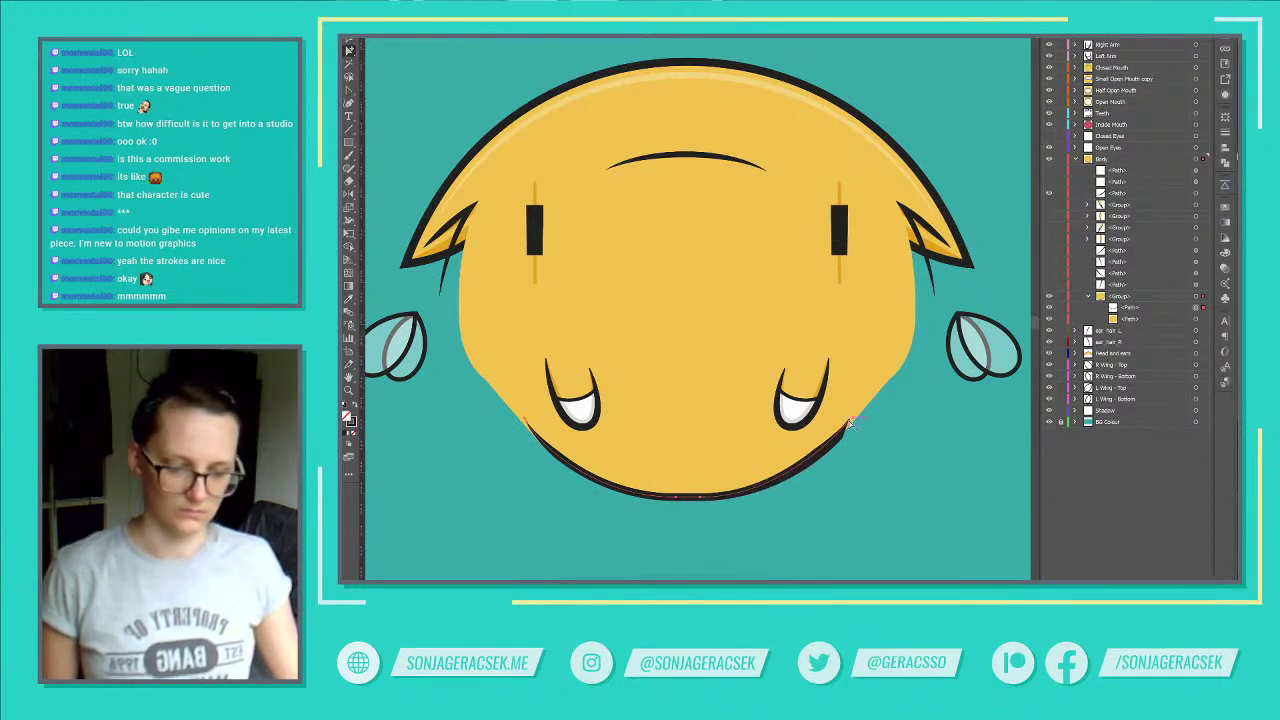
mouse_move(848, 425)
left_mouse_down()
mouse_move(931, 253)
mouse_move(897, 205)
left_mouse_up()
key("p")
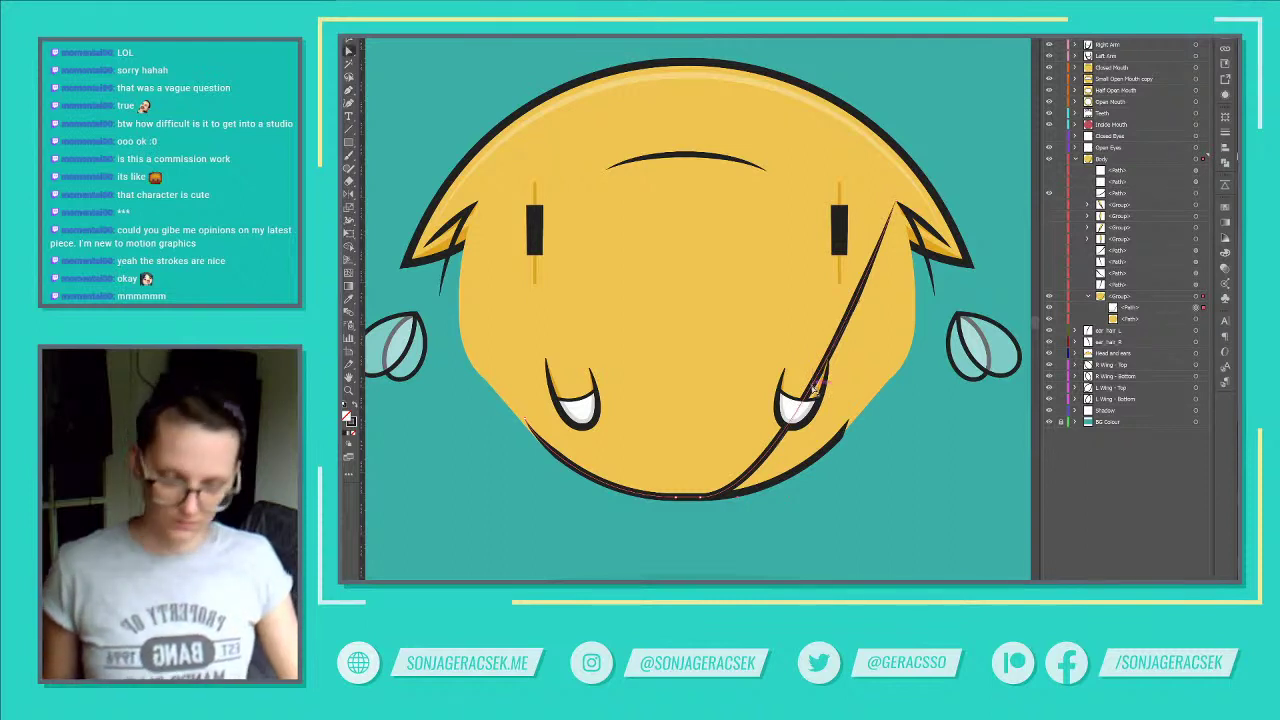
mouse_move(815, 388)
left_mouse_down()
mouse_move(812, 364)
mouse_move(857, 435)
mouse_move(846, 415)
mouse_move(850, 425)
mouse_move(904, 345)
mouse_move(937, 360)
mouse_move(879, 351)
left_mouse_up()
left_click(875, 358)
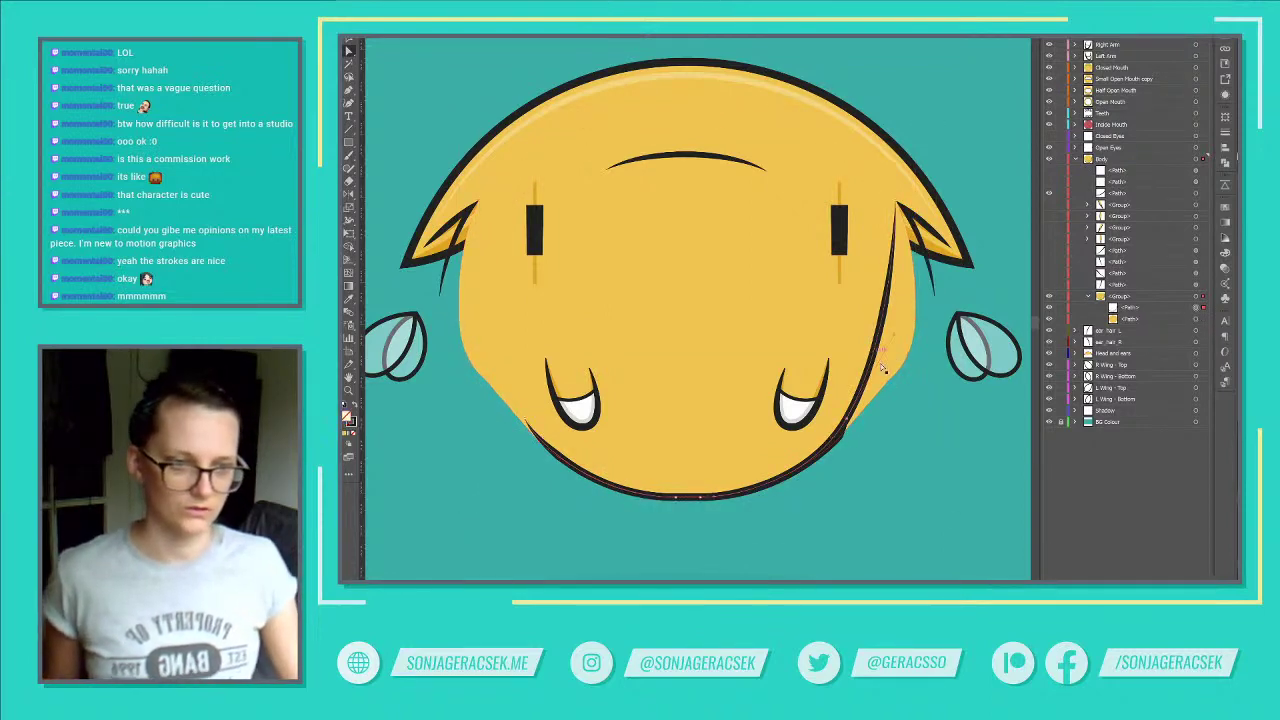
left_click_drag(893, 338, 910, 382)
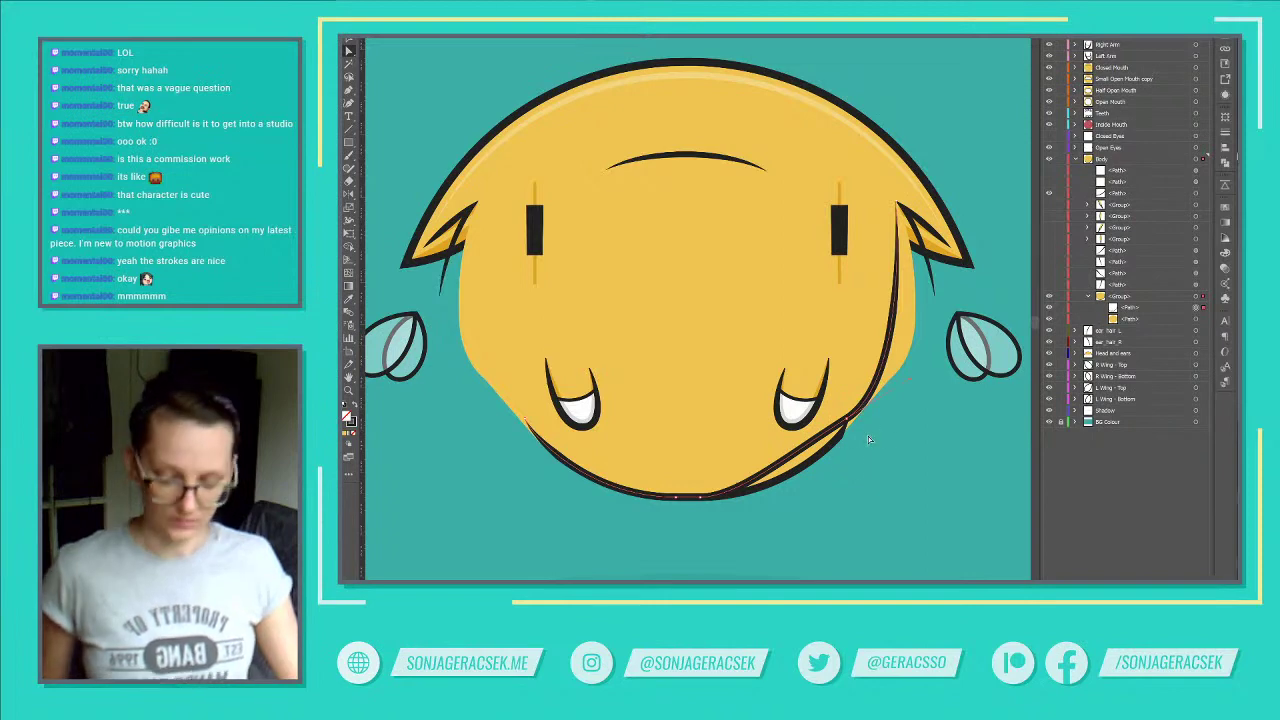
Step: Undo the latest right-side extension of the bottom outline
key("ctrl+z")
key("ctrl+z")
key("ctrl+z")
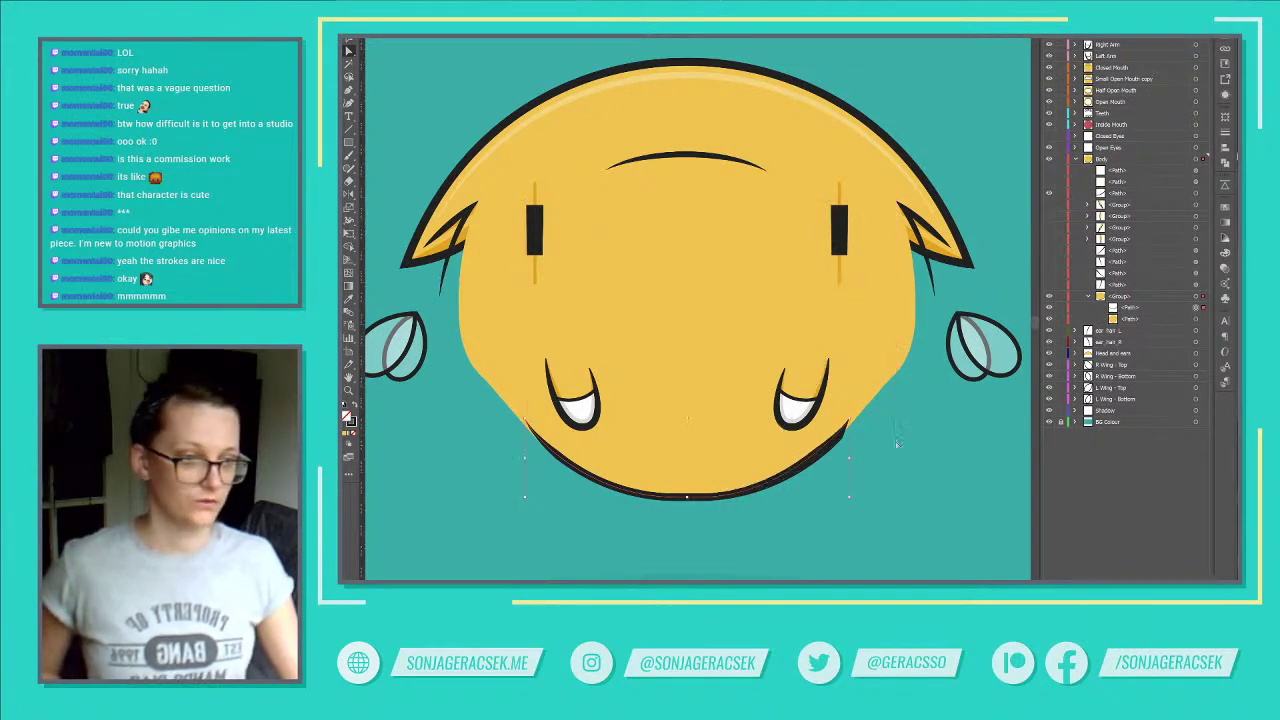
Step: Copy the body fill's lower-left and lower-right edges as separate paths and sample the bottom outline's black stroke onto them
left_click(1197, 320)
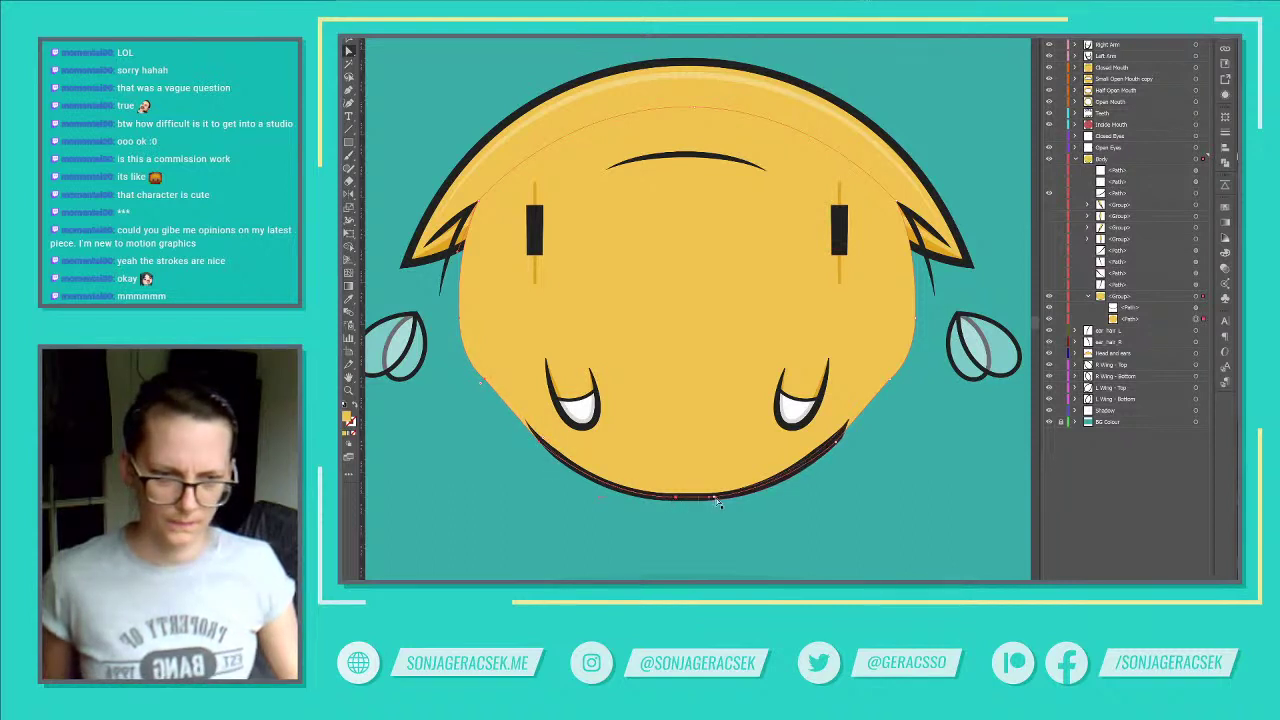
left_click(627, 287)
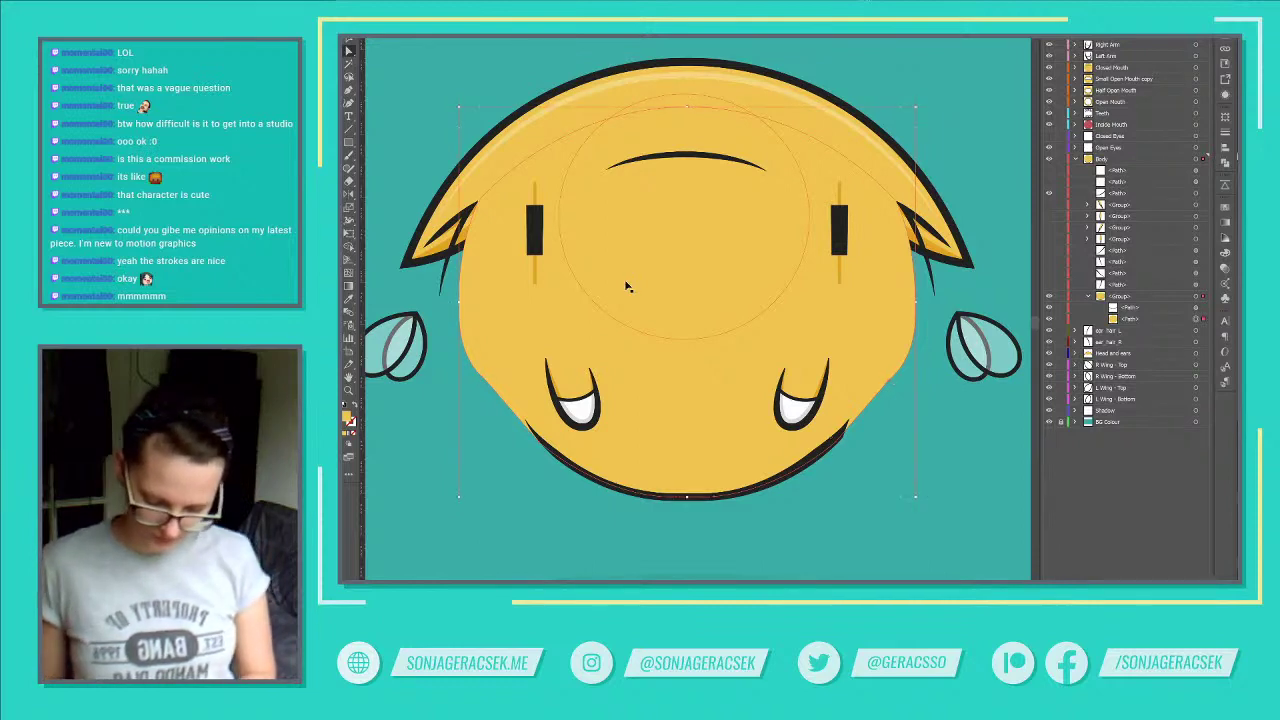
key("ctrl+z")
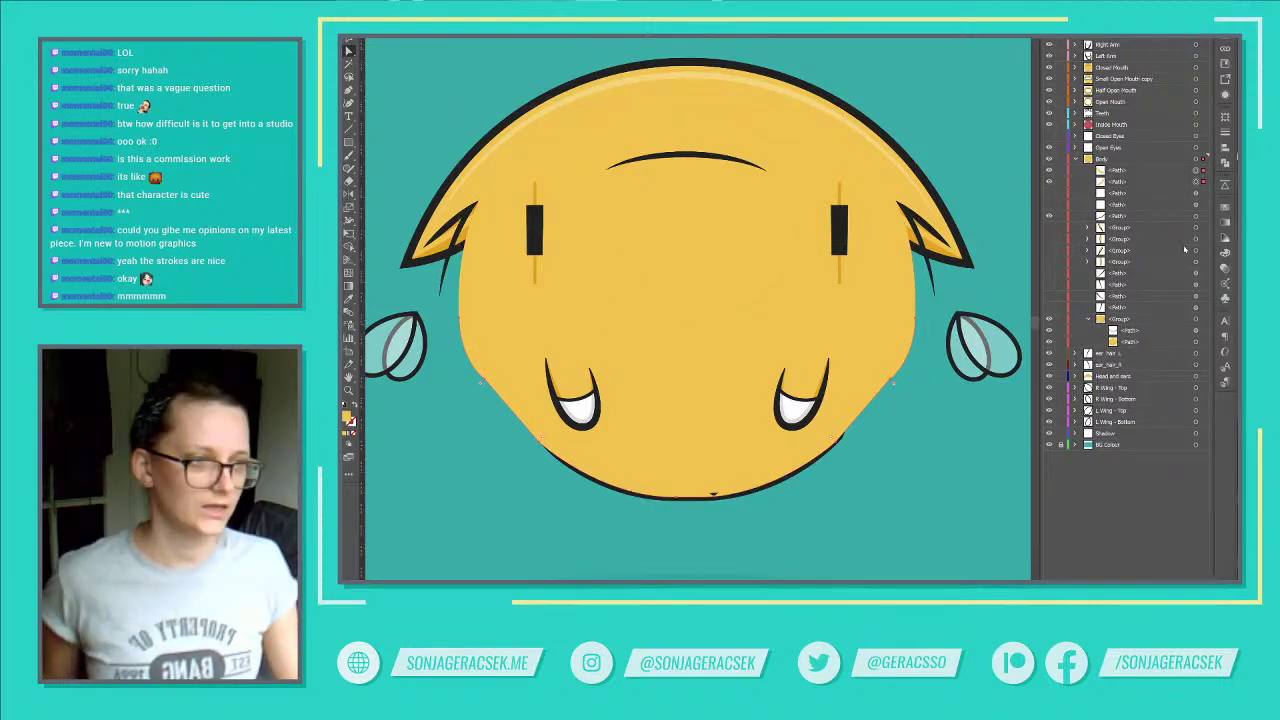
key("i")
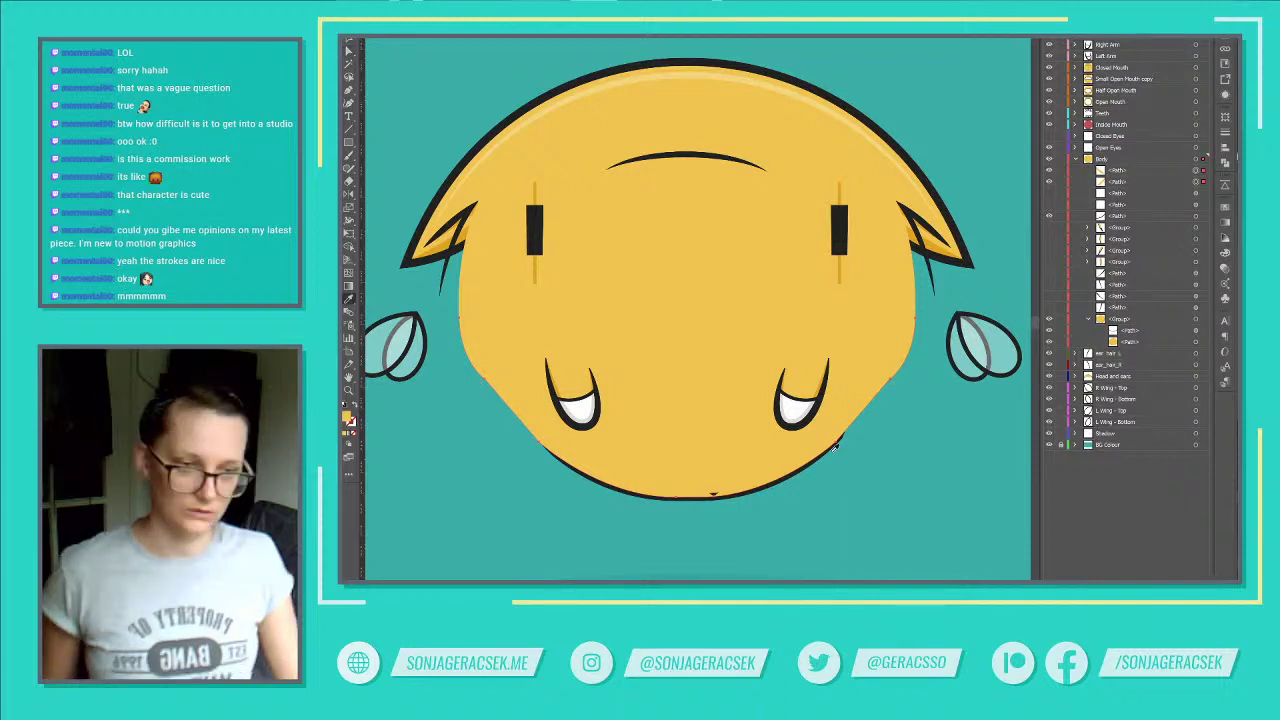
left_click(691, 496)
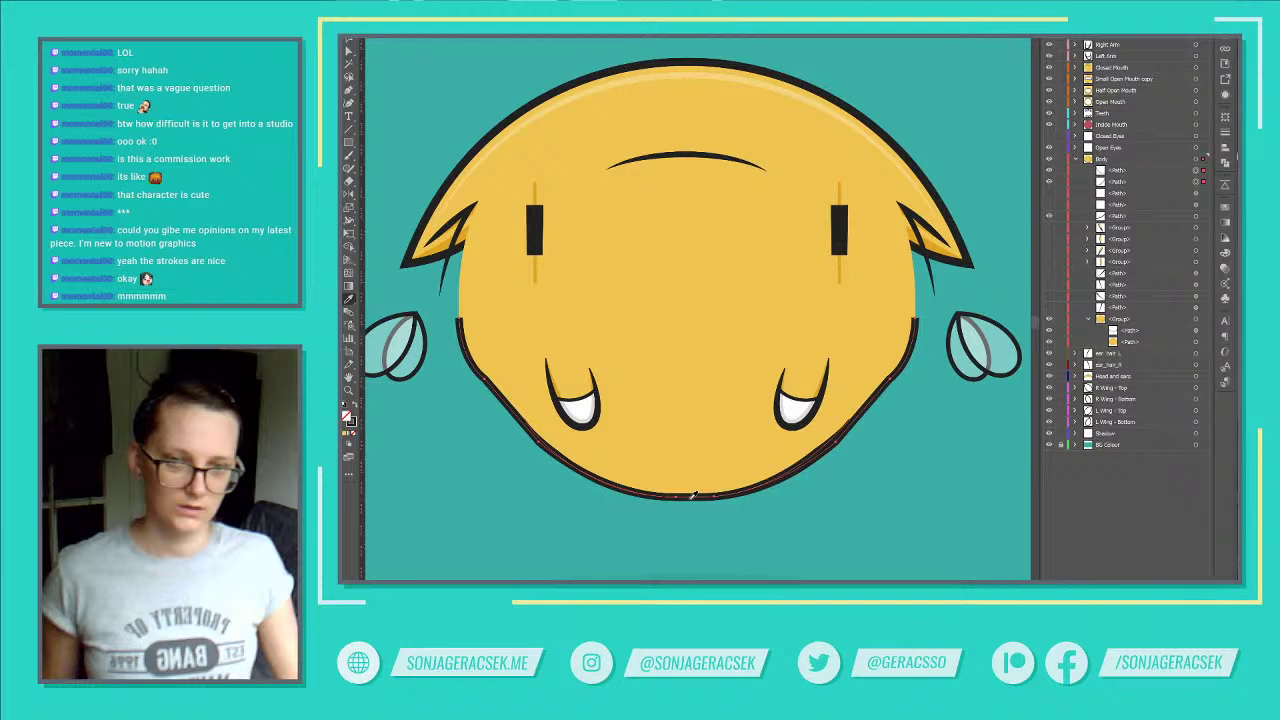
Step: Apply a tapered variable width profile to the strokes of the two copied edge paths
left_click(624, 38)
scroll(590, 78, "down", 1)
scroll(590, 78, "up", 3)
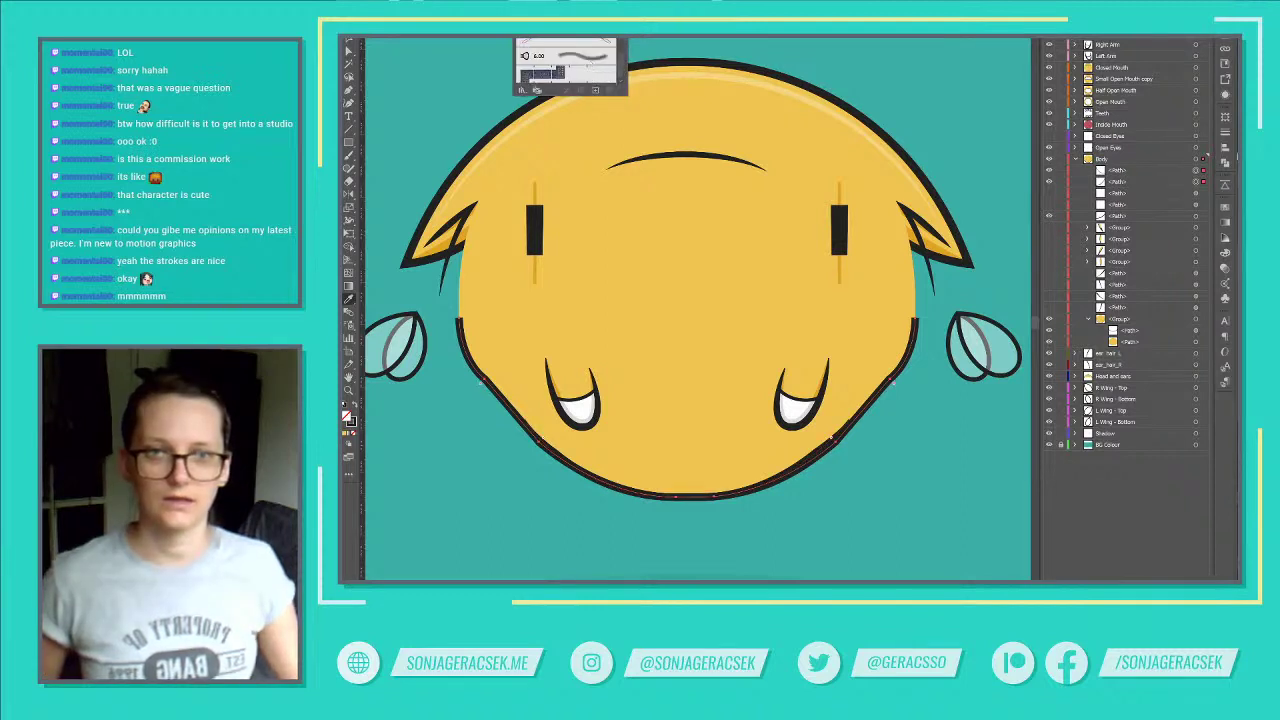
left_click(564, 75)
left_click(549, 38)
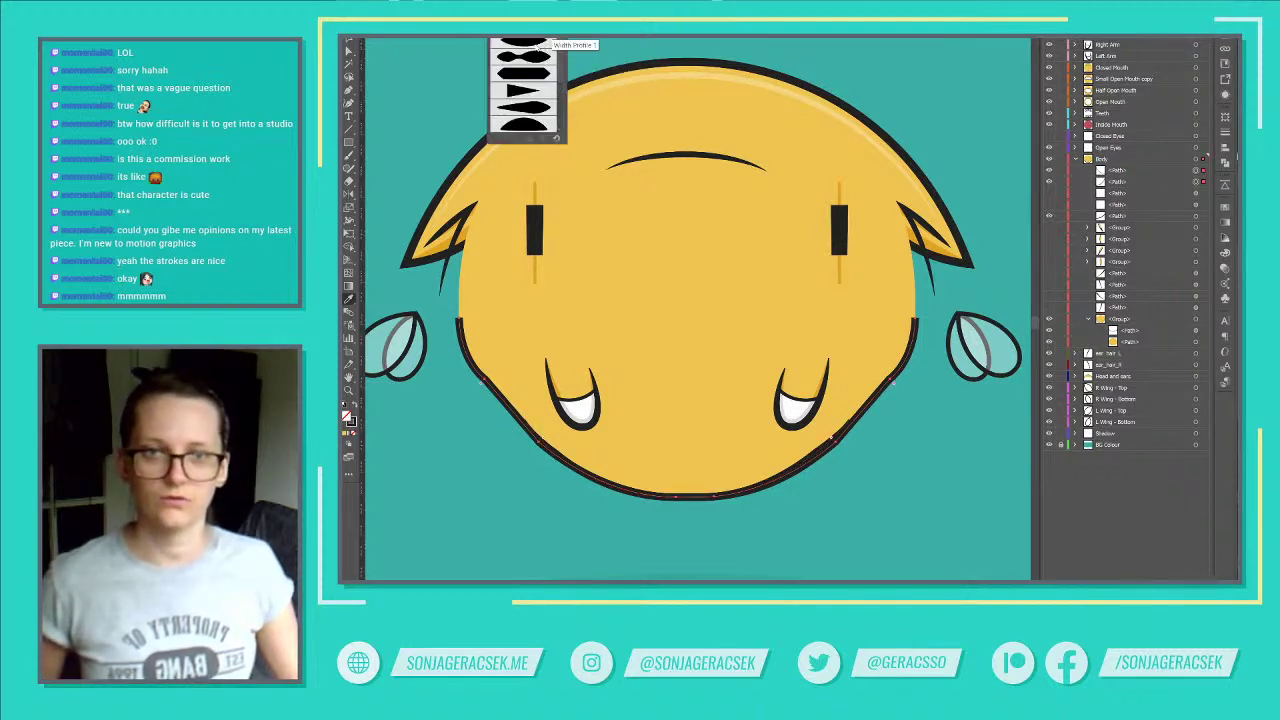
left_click(539, 74)
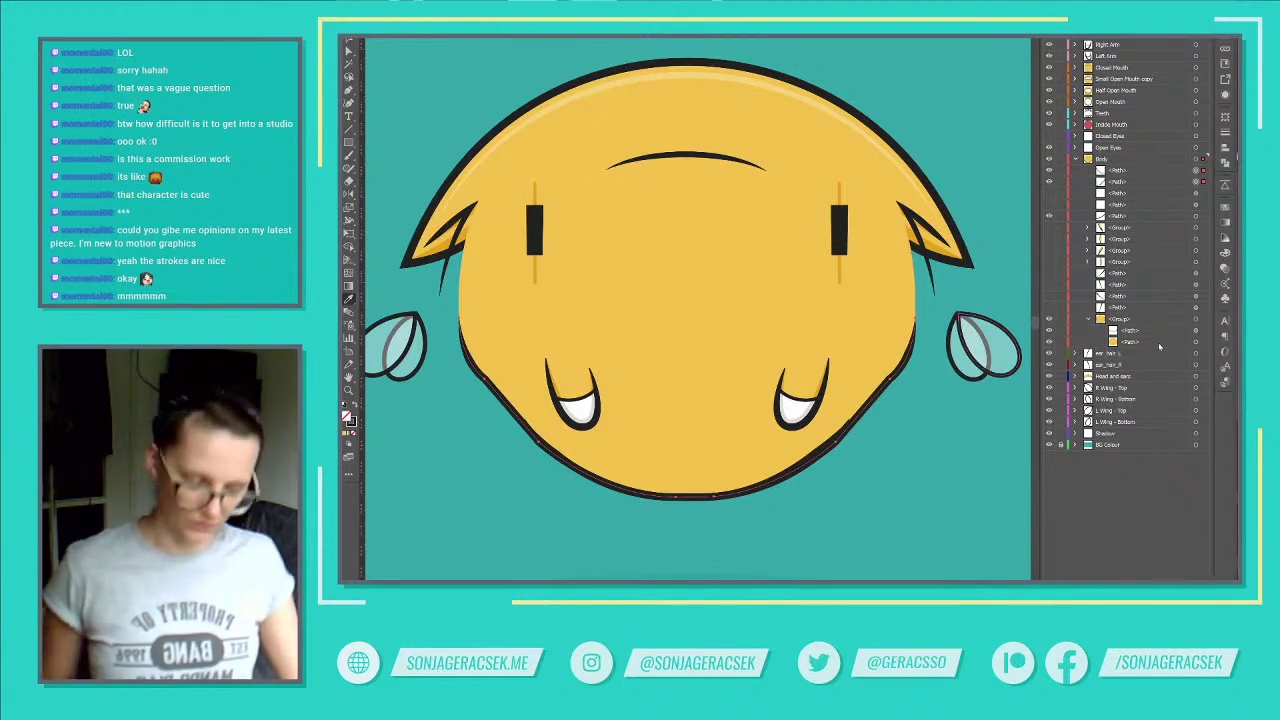
Step: Try deleting the old short bottom outline from the body group
key("v")
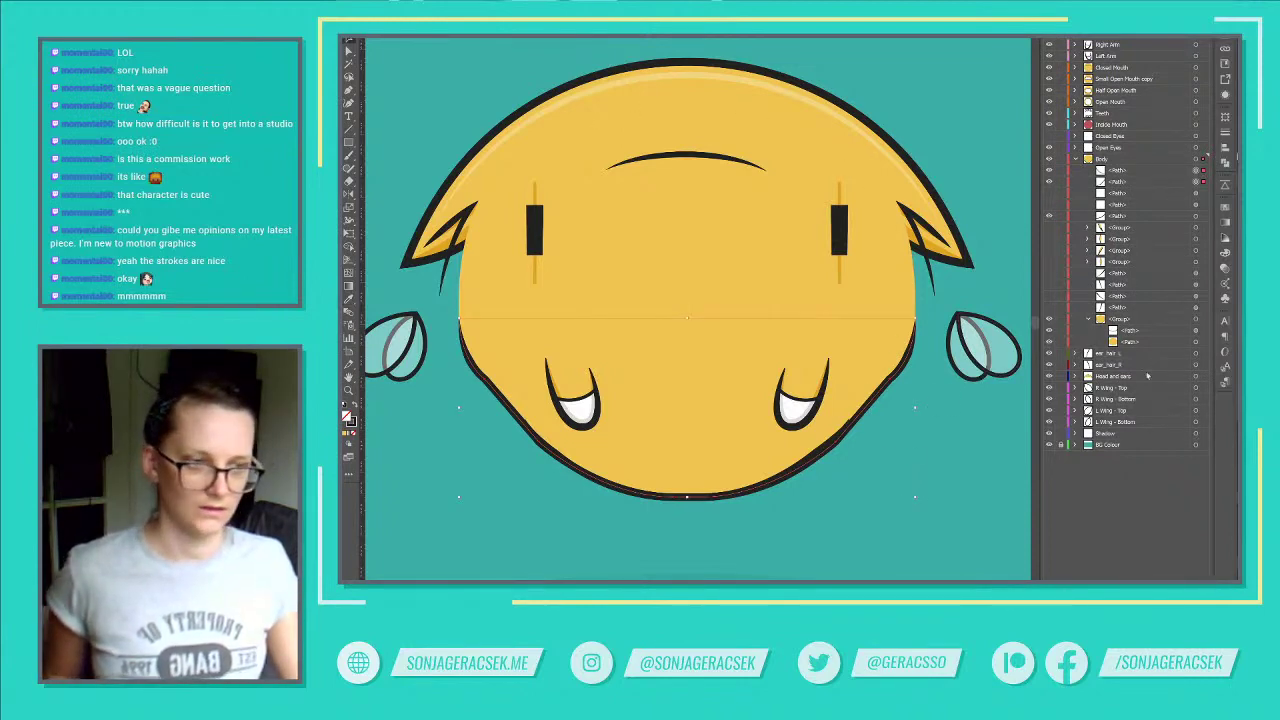
left_click(1195, 183)
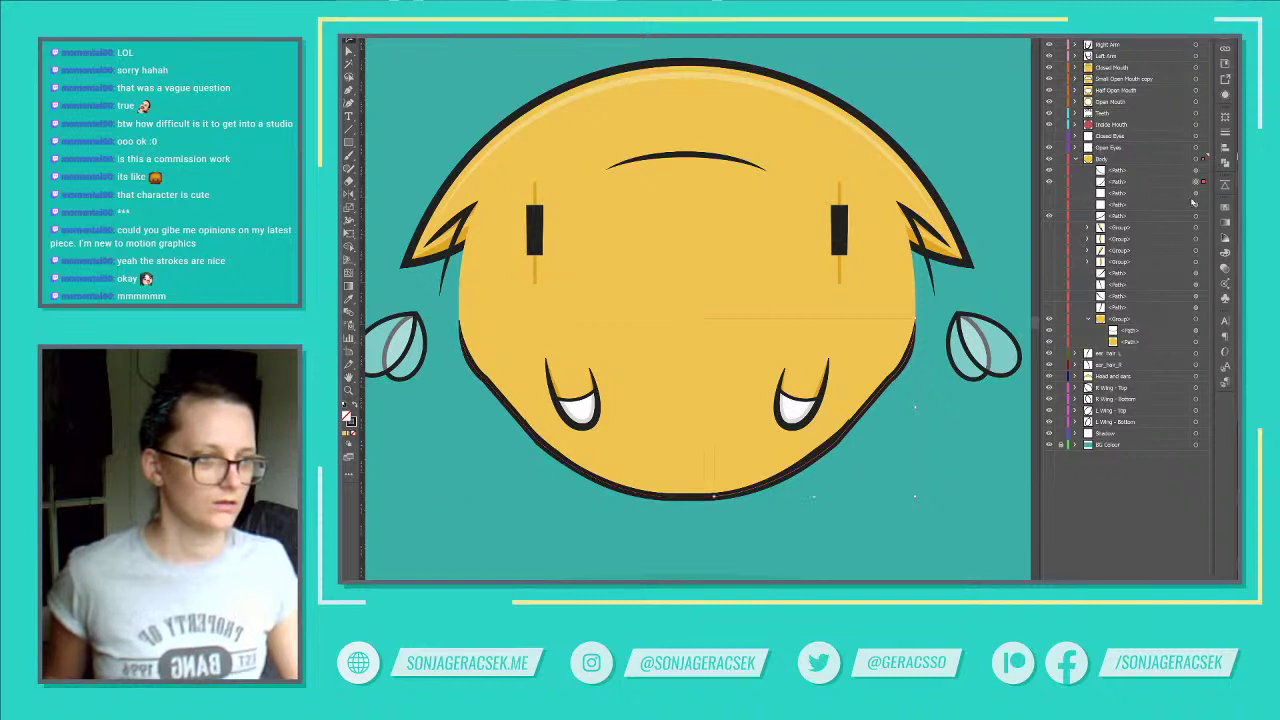
left_click(1195, 331)
key("Delete")
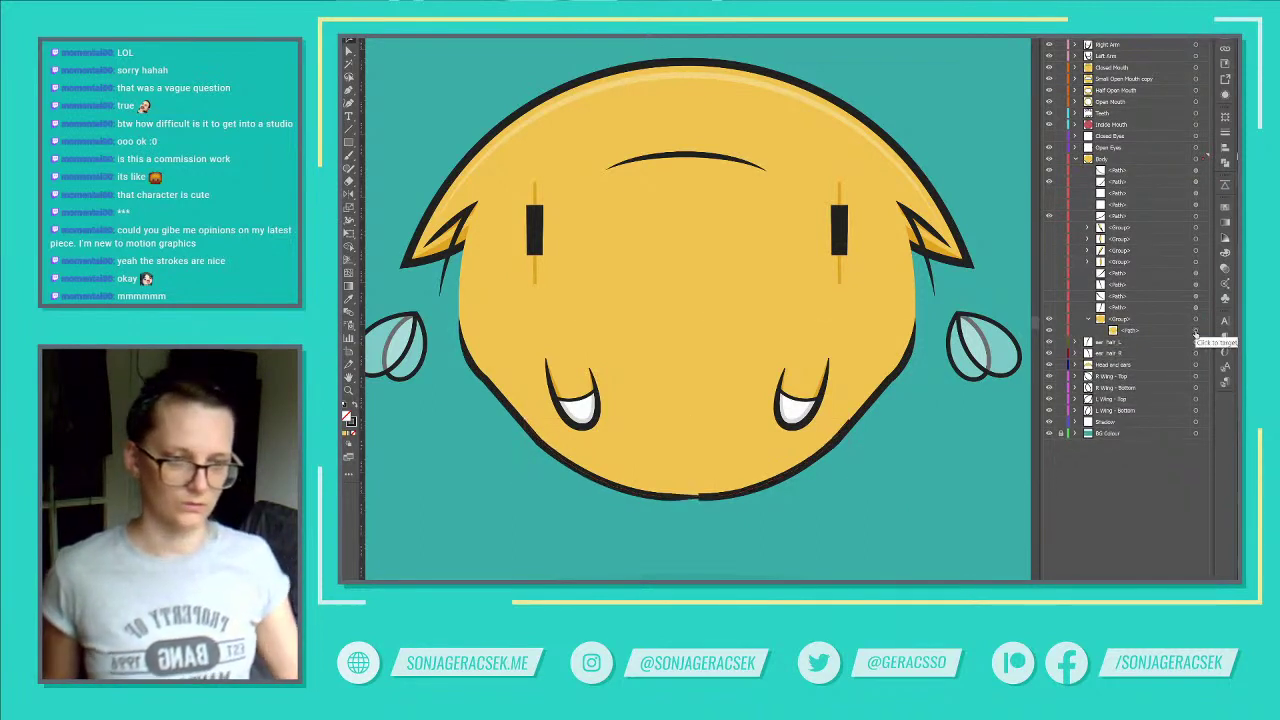
key("ctrl+z")
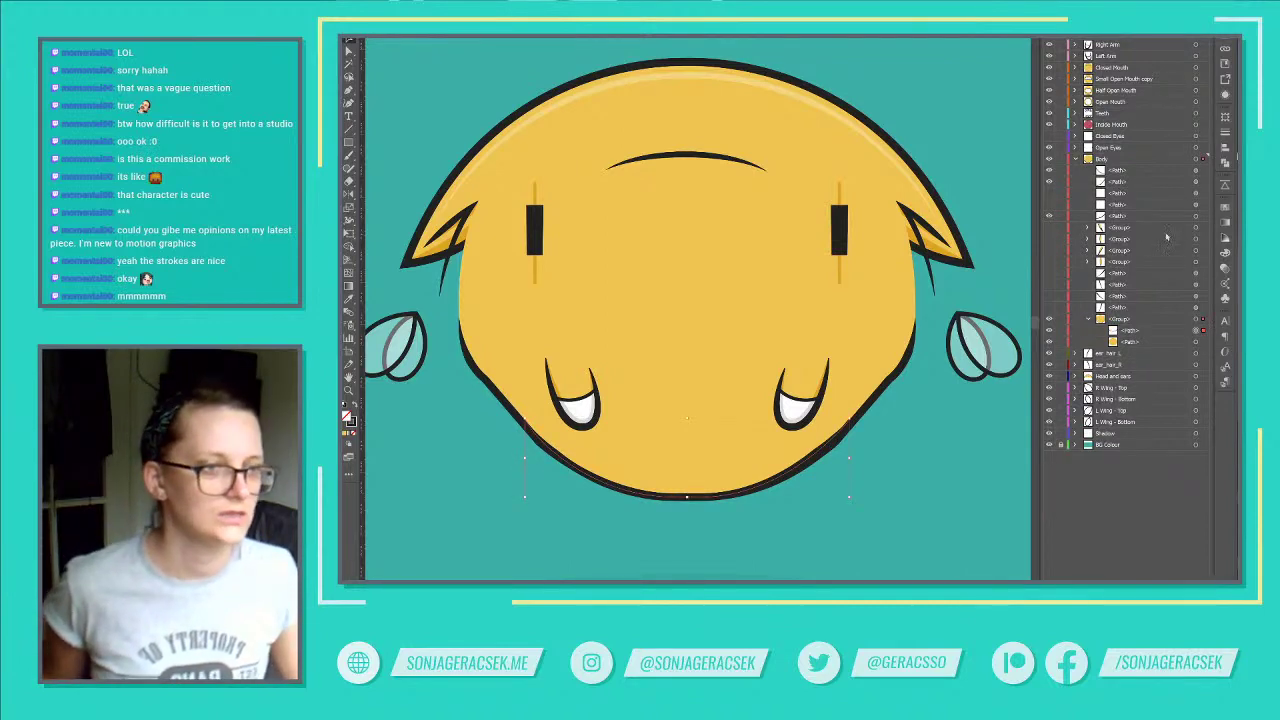
Step: Move the two new outline halves to the front of the body group and hide the old short bottom outline
left_click(1196, 170)
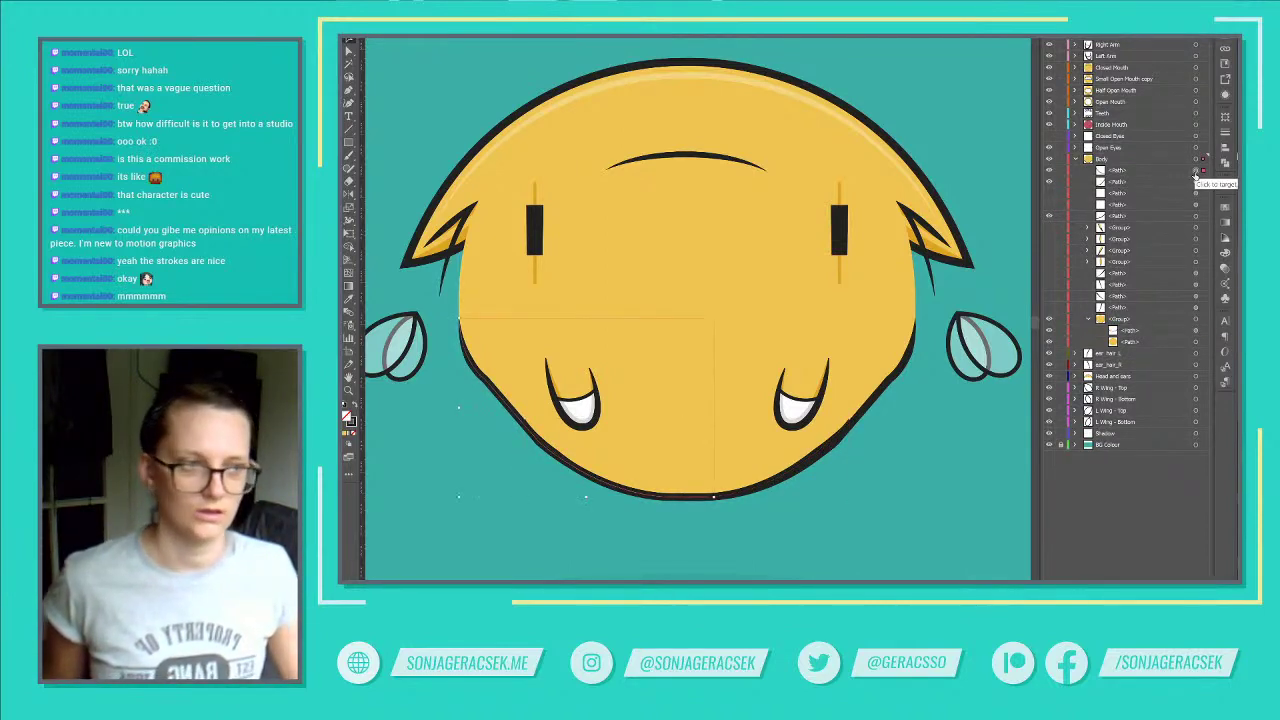
left_click(1196, 182)
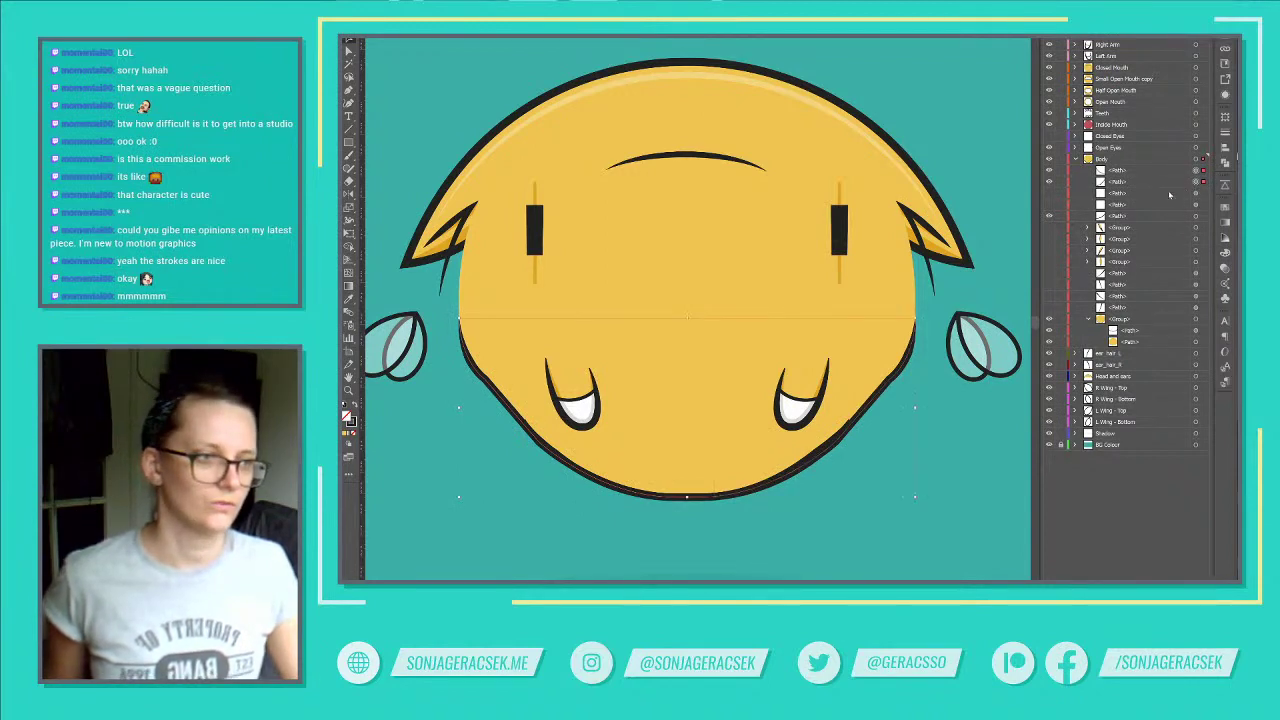
left_click(1125, 171)
left_click(1125, 182, "shift")
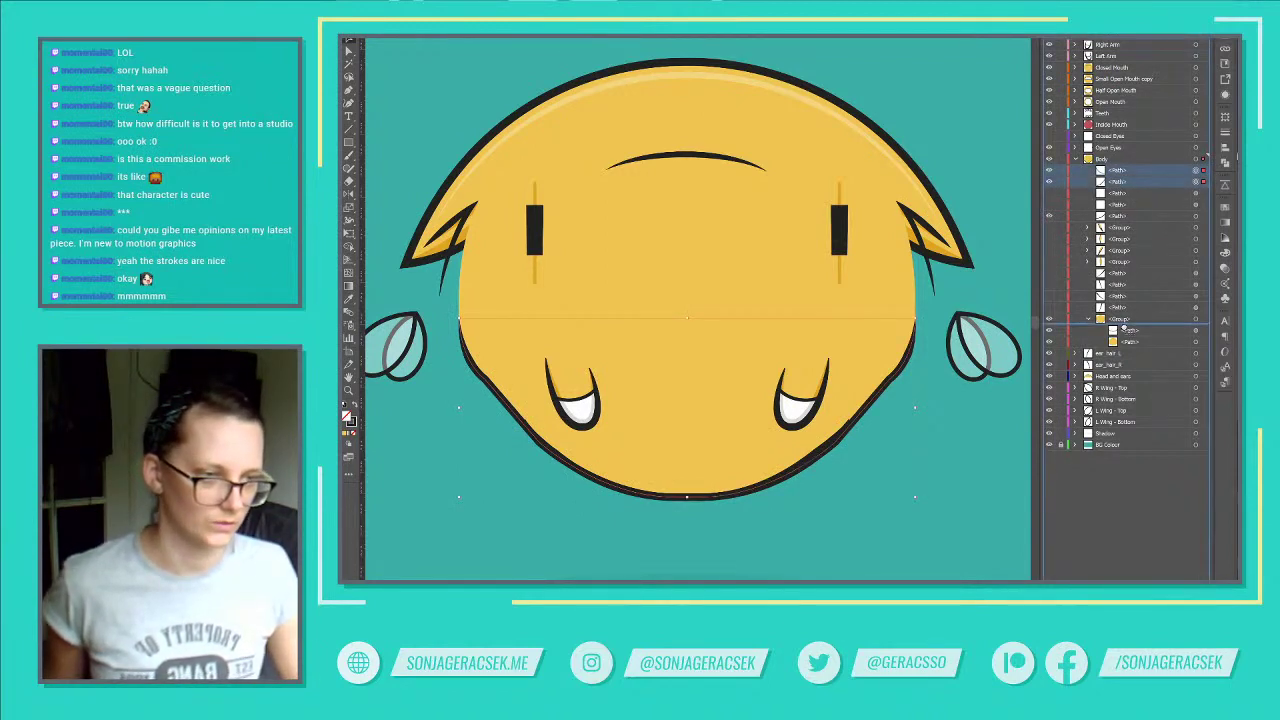
left_click_drag(1125, 328, 1126, 329)
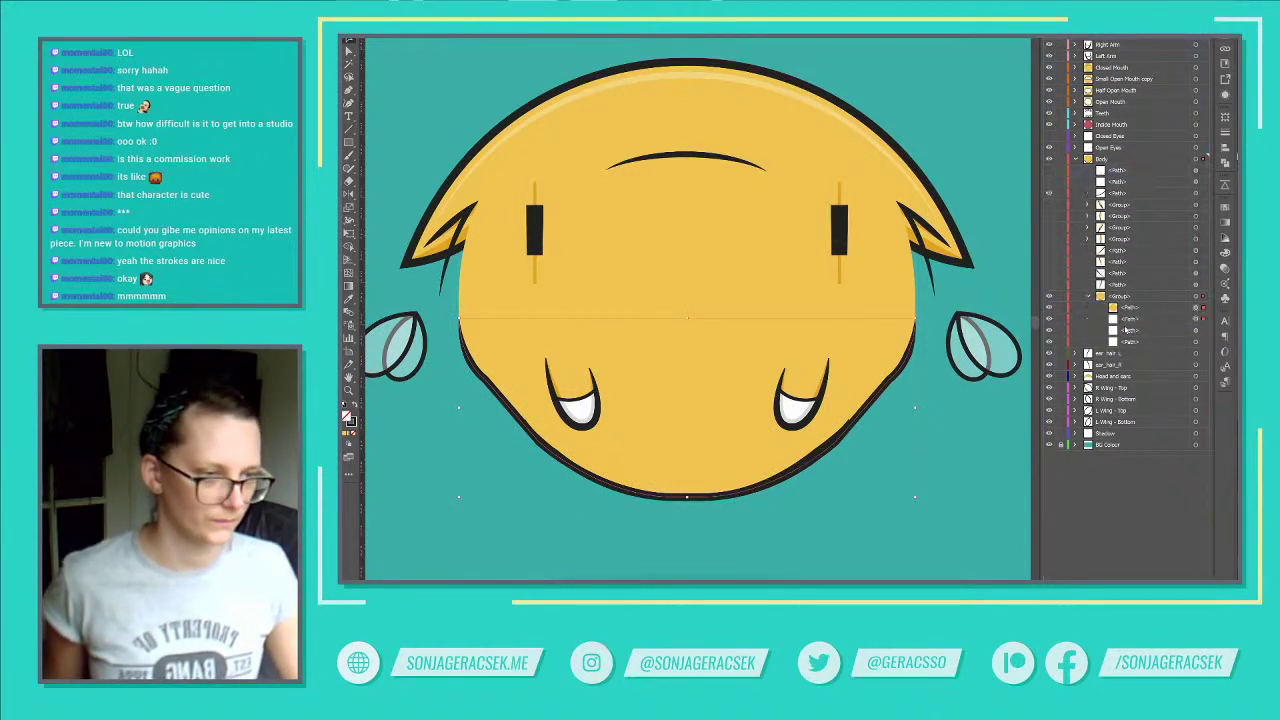
left_click(1048, 331)
Step: Delete the short flat segment at the bottom centre from the left outline half
key("a")
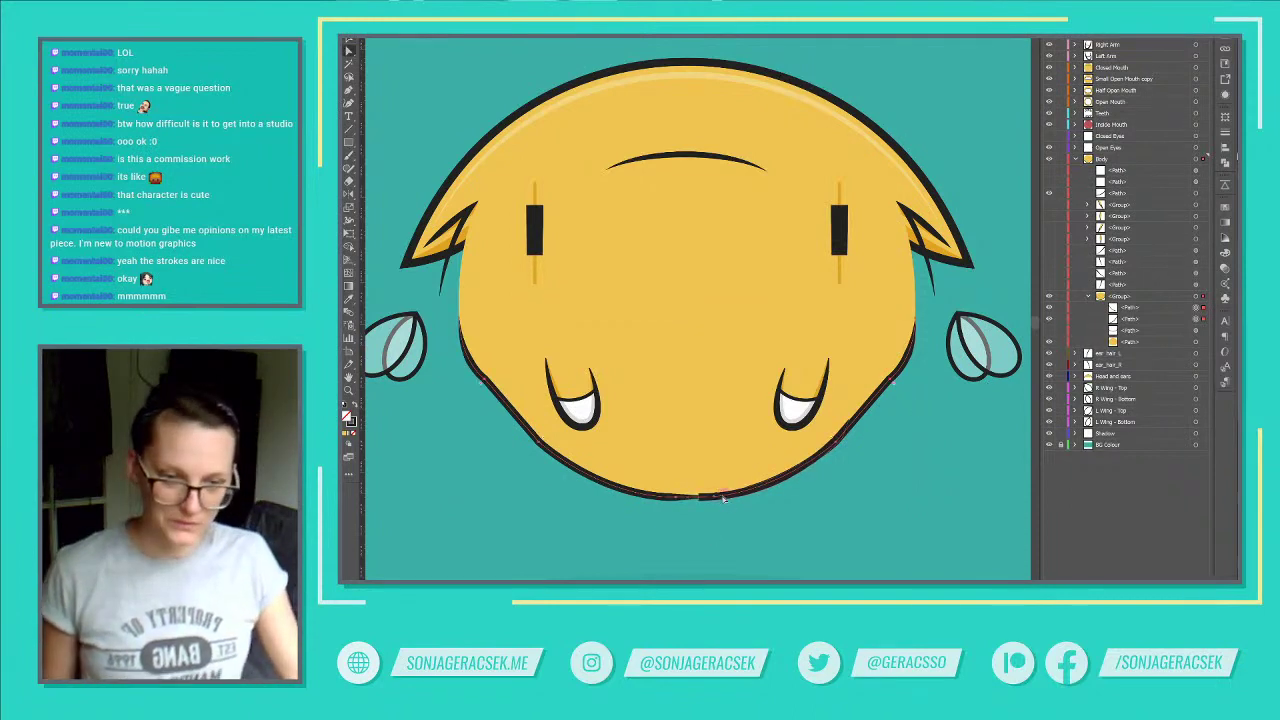
left_click(690, 503)
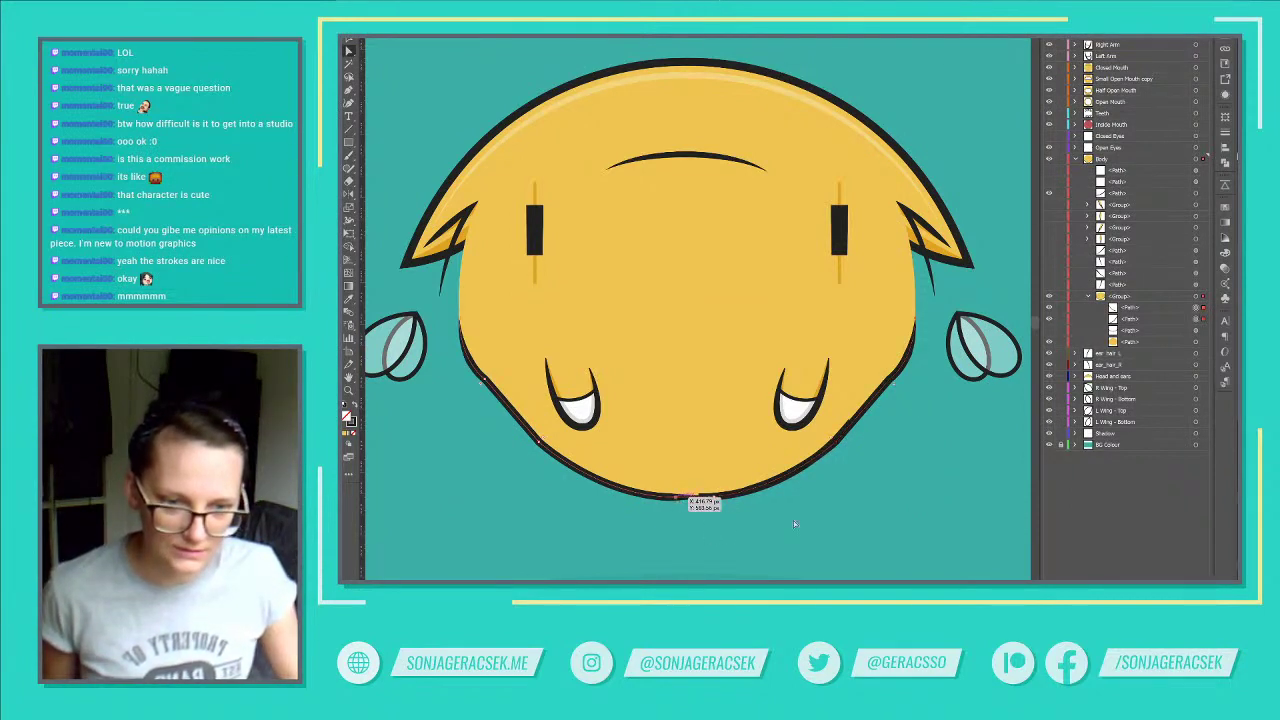
left_click_drag(695, 503, 715, 503)
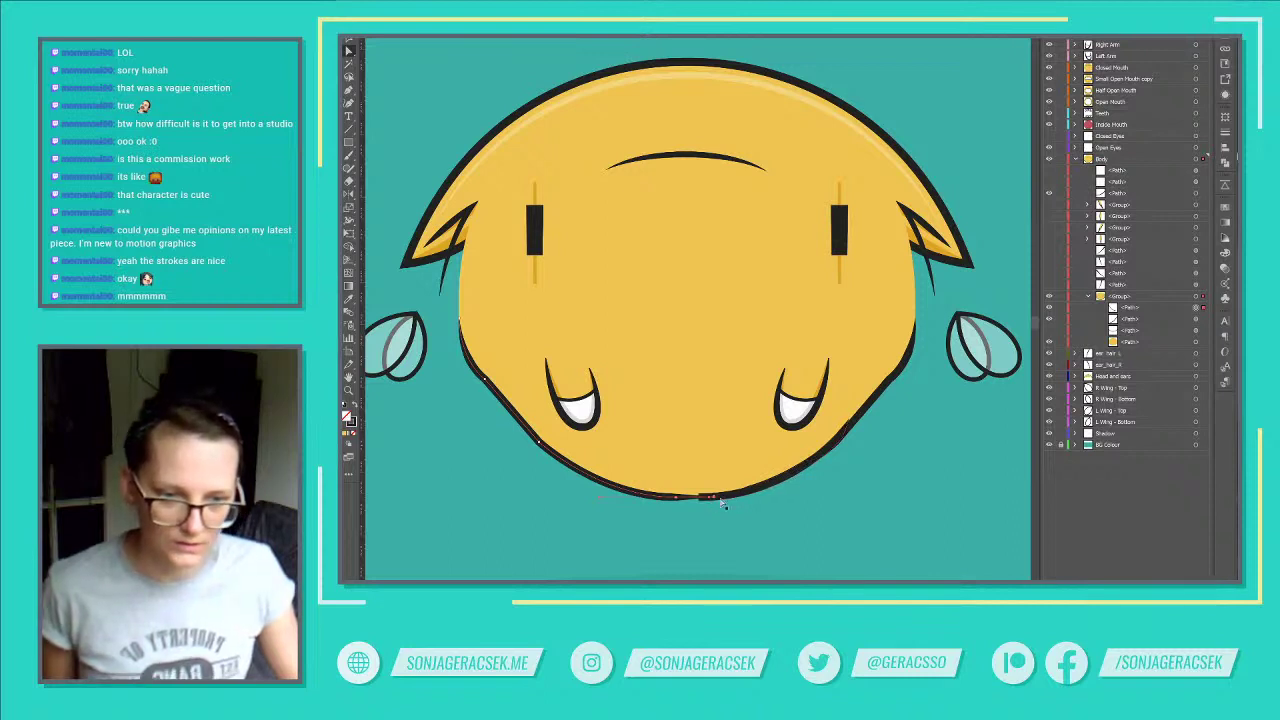
key("Delete")
left_click(679, 504)
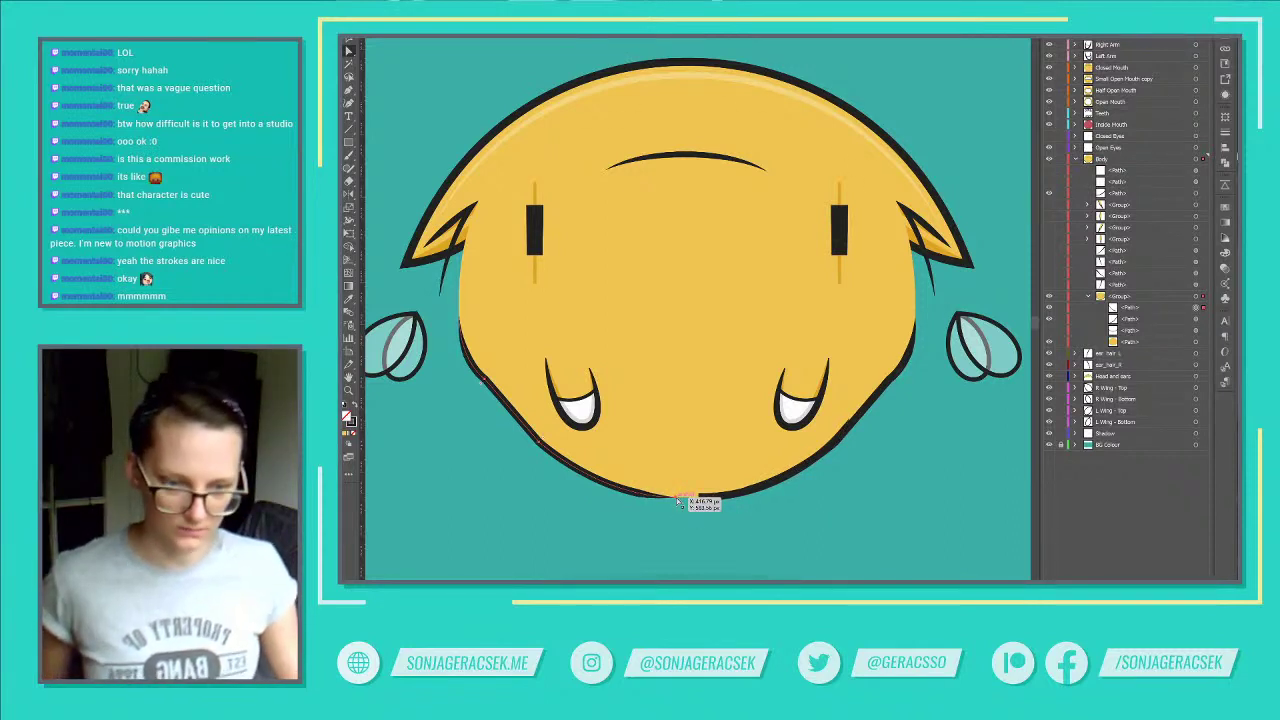
Step: Try joining the outline halves with the Pen tool, and hide the old lower-right outline shape covering the right half's end
key("p")
left_click(677, 499)
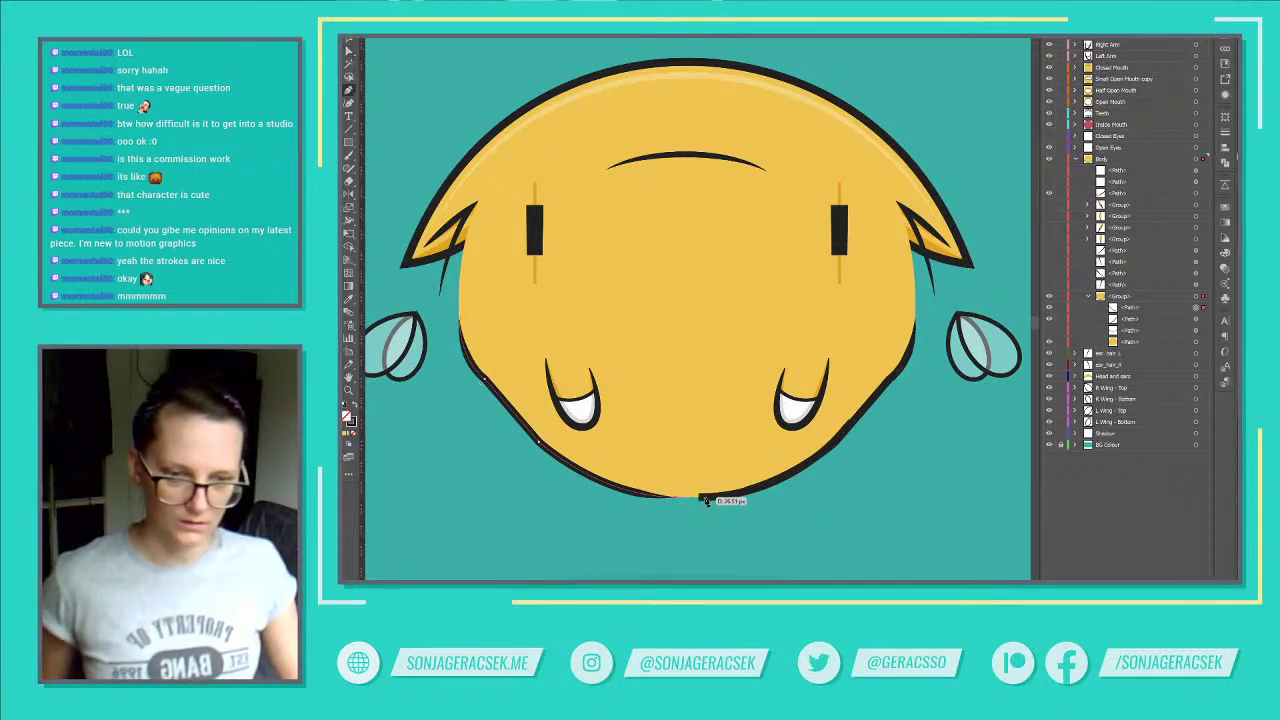
left_click(702, 499)
left_click(1188, 318)
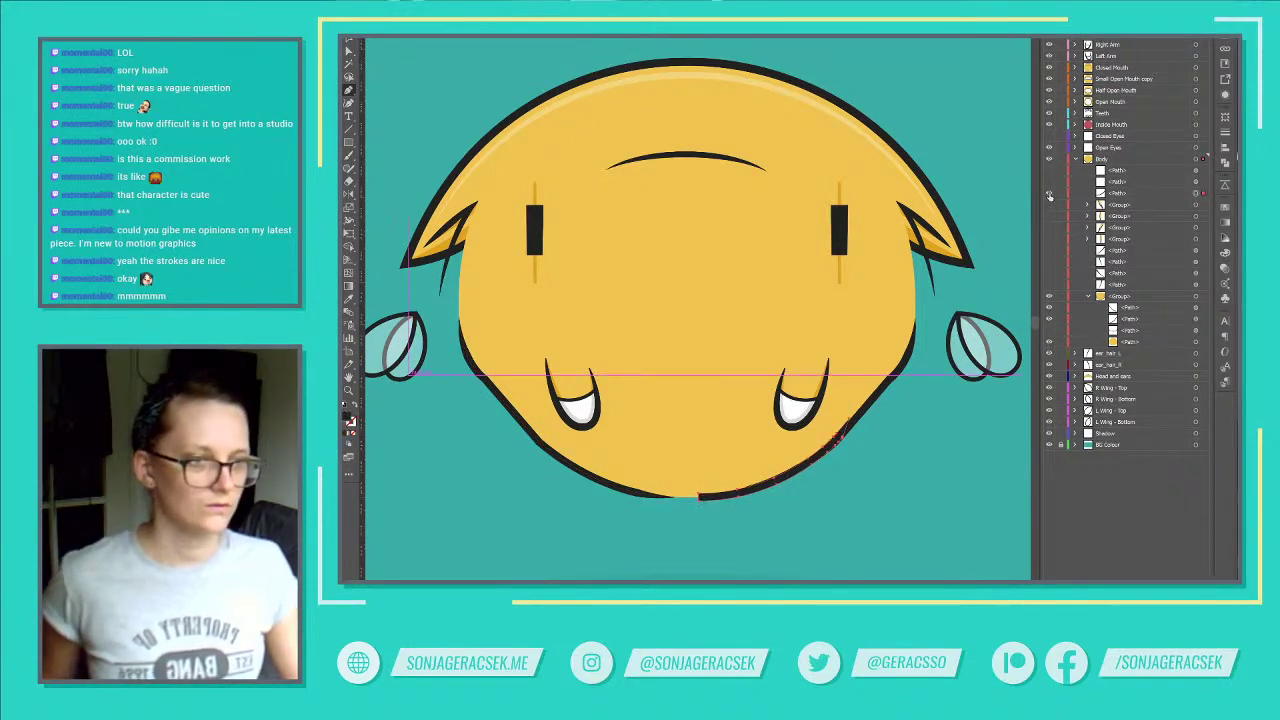
left_click(1049, 194)
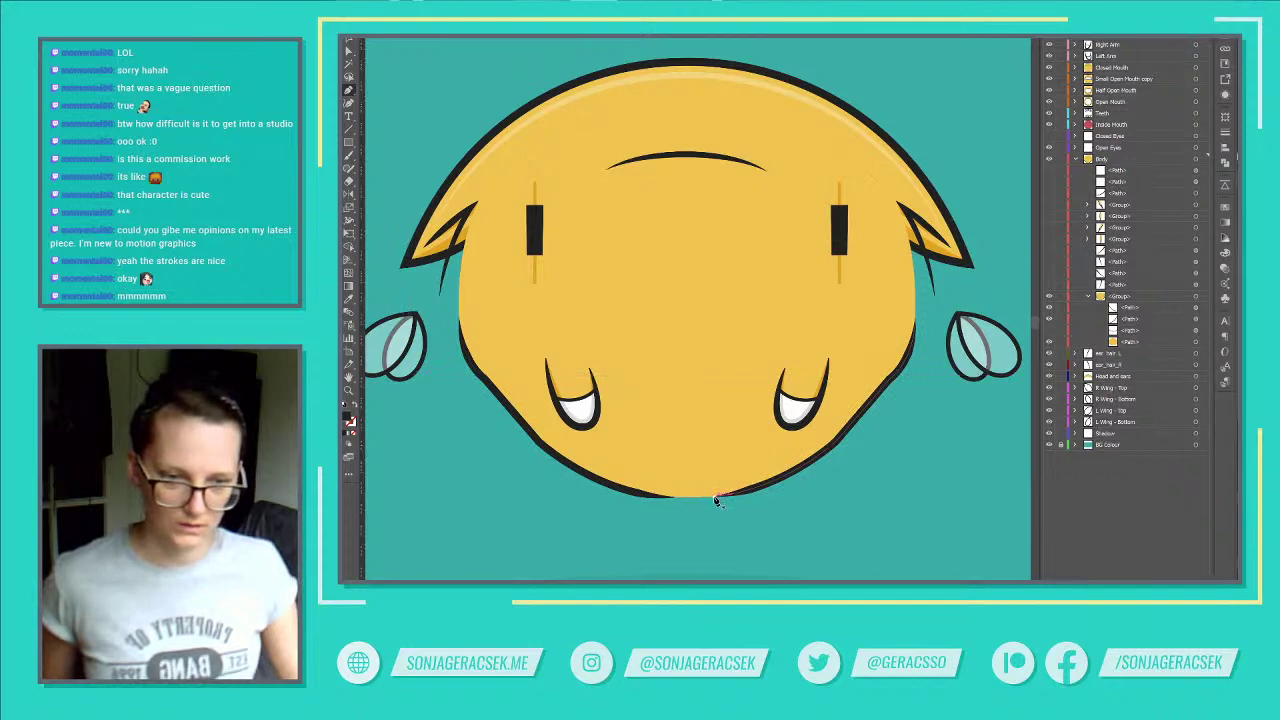
Step: Join the left and right outline halves at the bottom centre into one continuous path with the Pen tool
left_click(716, 500)
key("ctrl+z")
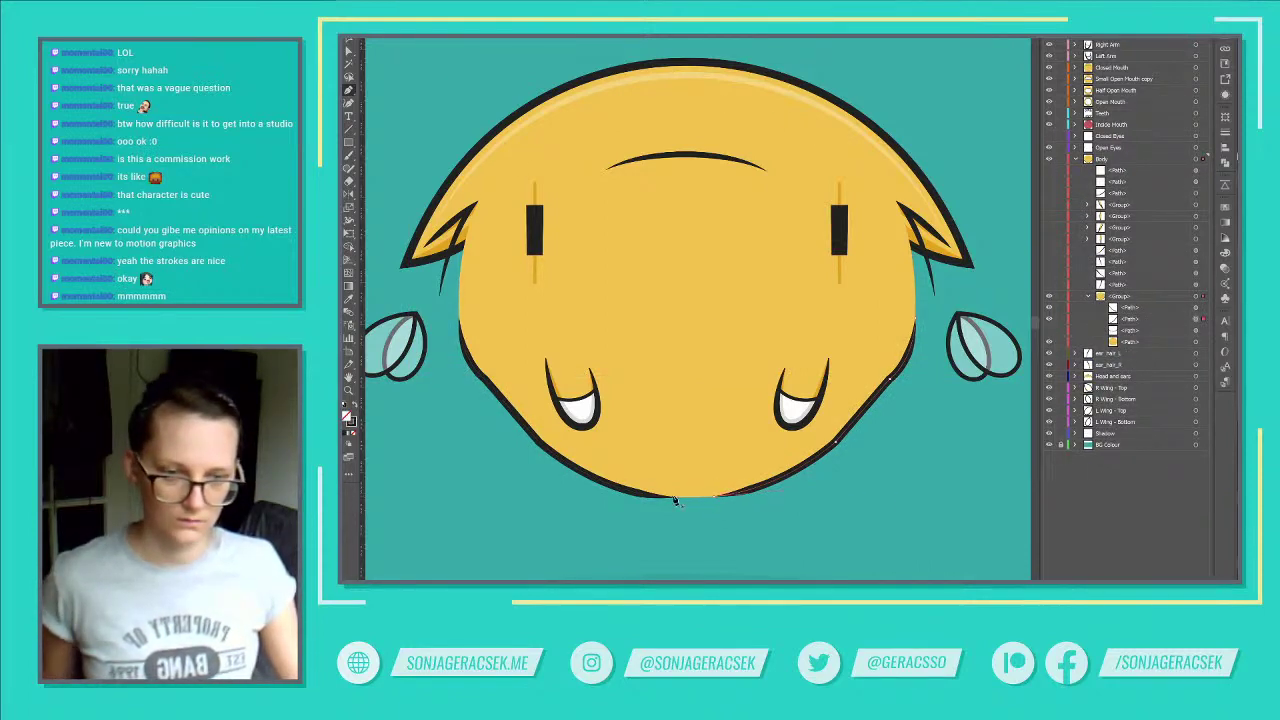
left_click(673, 498)
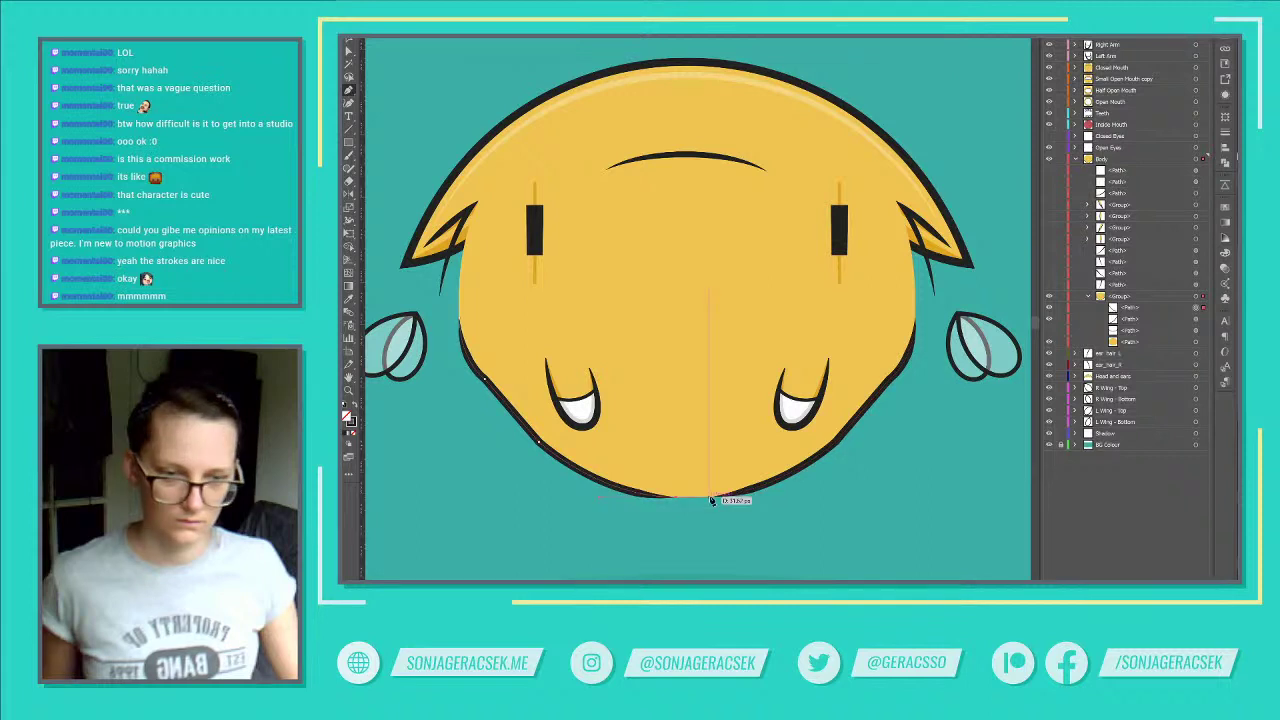
left_click(712, 499)
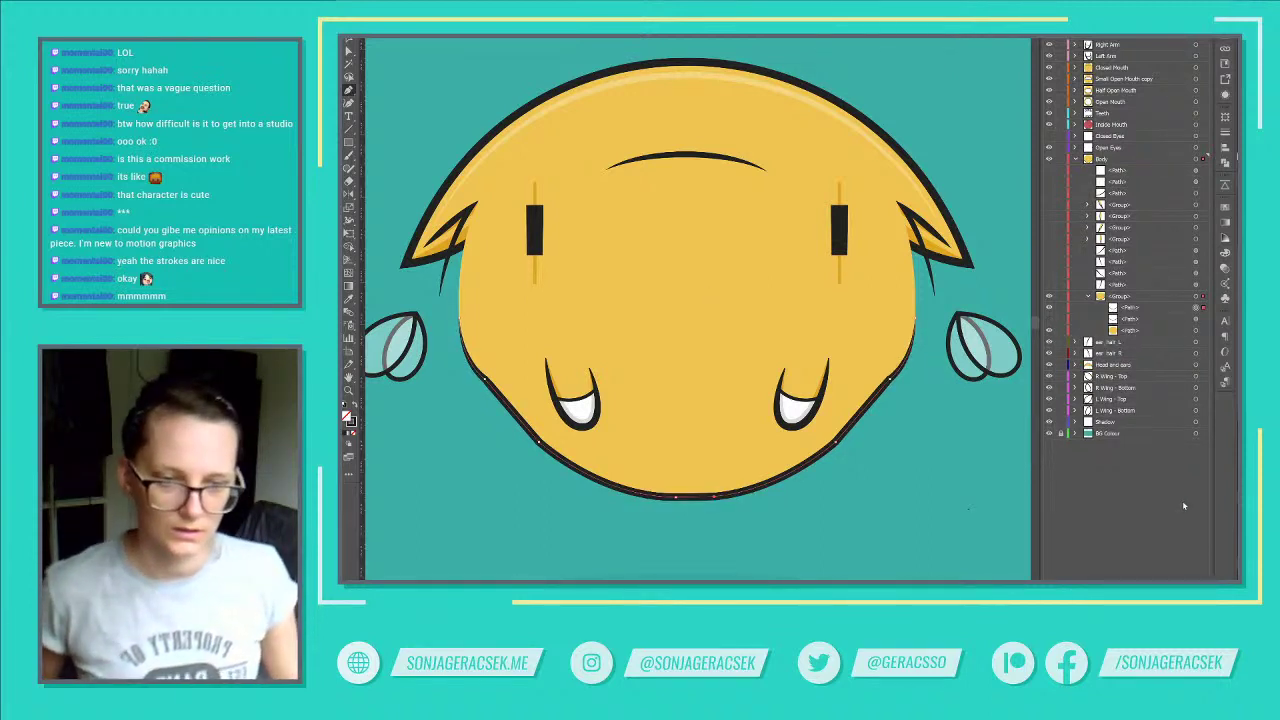
Step: Examine the join at the bottom centre of the outline for how smoothly the curve runs
scroll(726, 506, "up", 6)
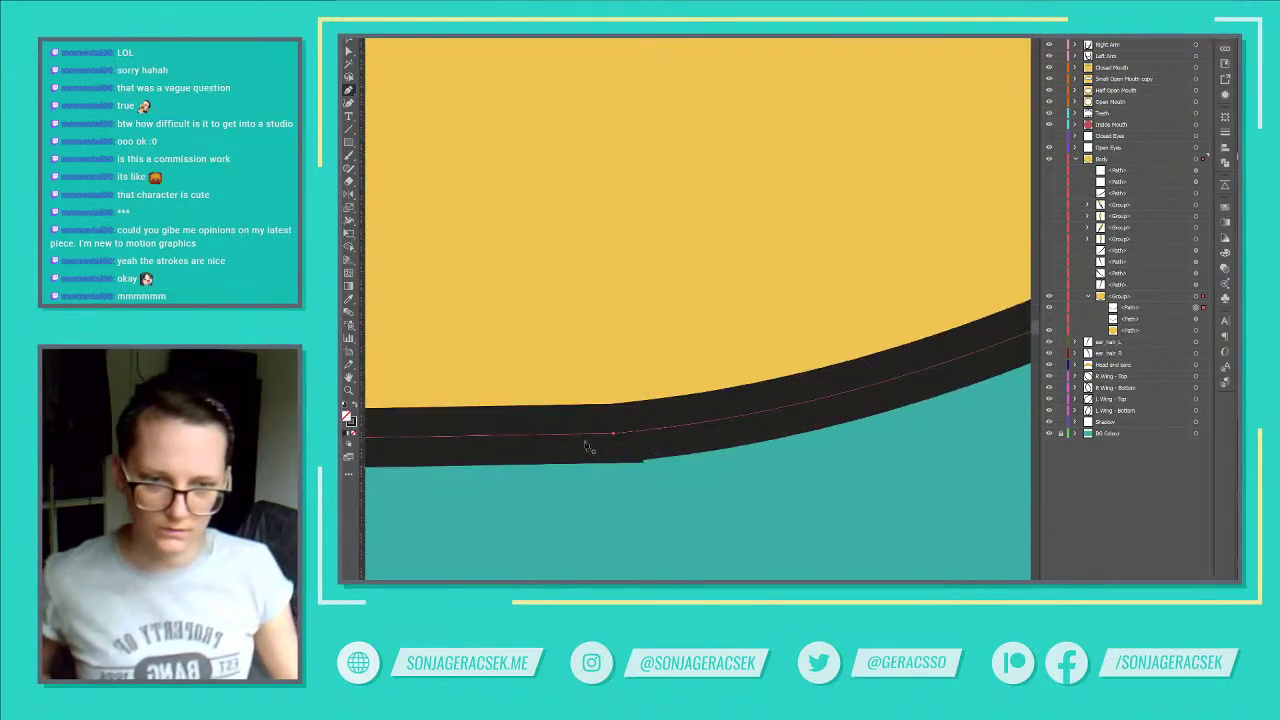
scroll(659, 458, "down", 2)
scroll(659, 458, "down", 2)
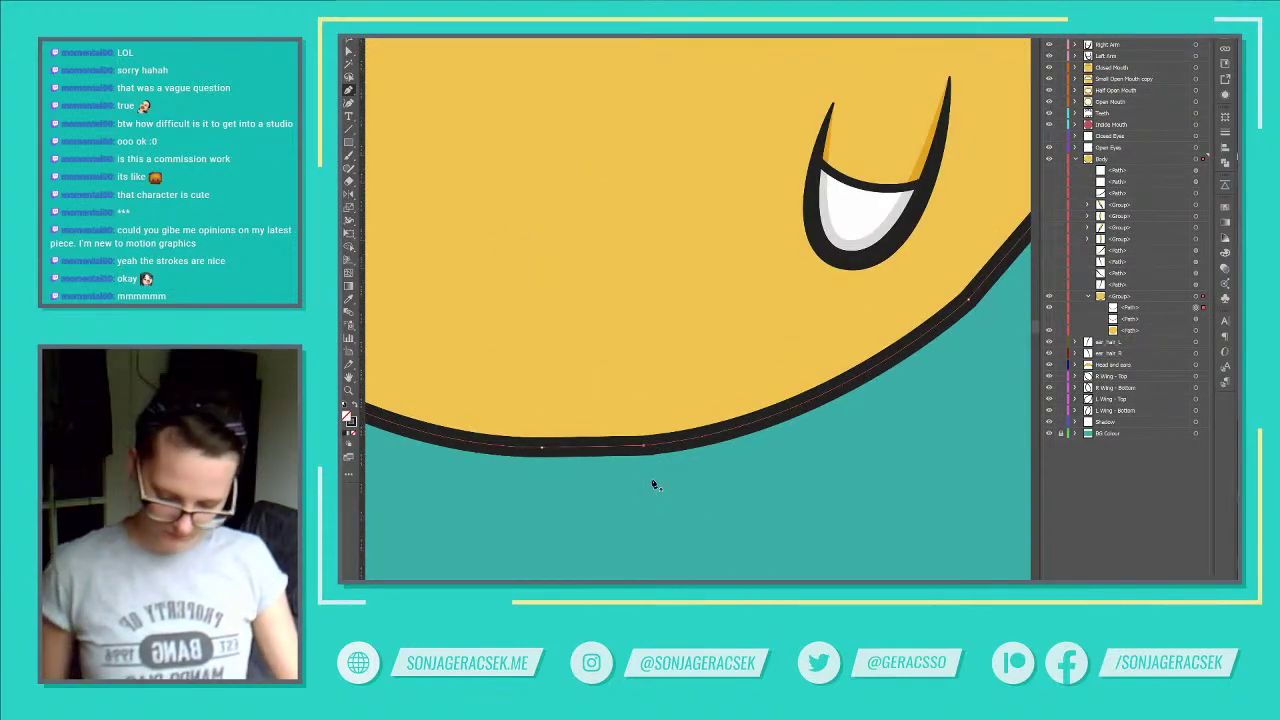
key("v")
left_click(659, 471)
left_click(588, 450)
scroll(659, 470, "down", 5)
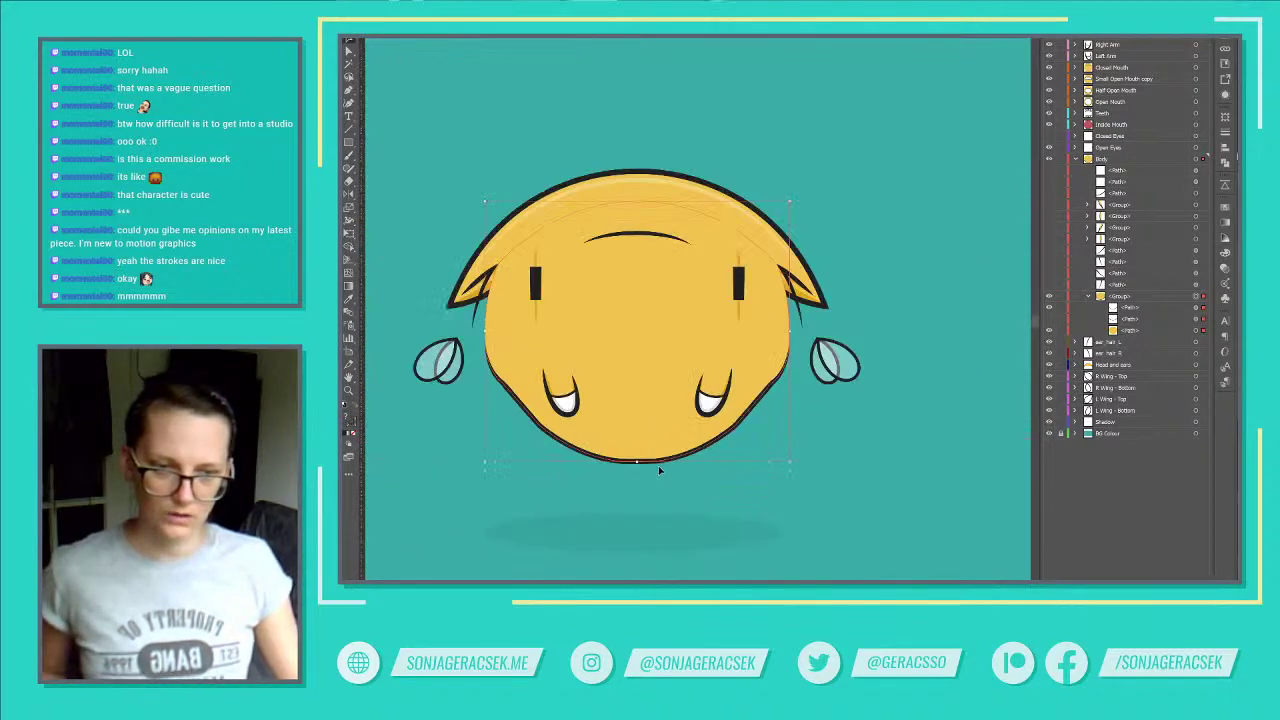
scroll(641, 476, "up", 5)
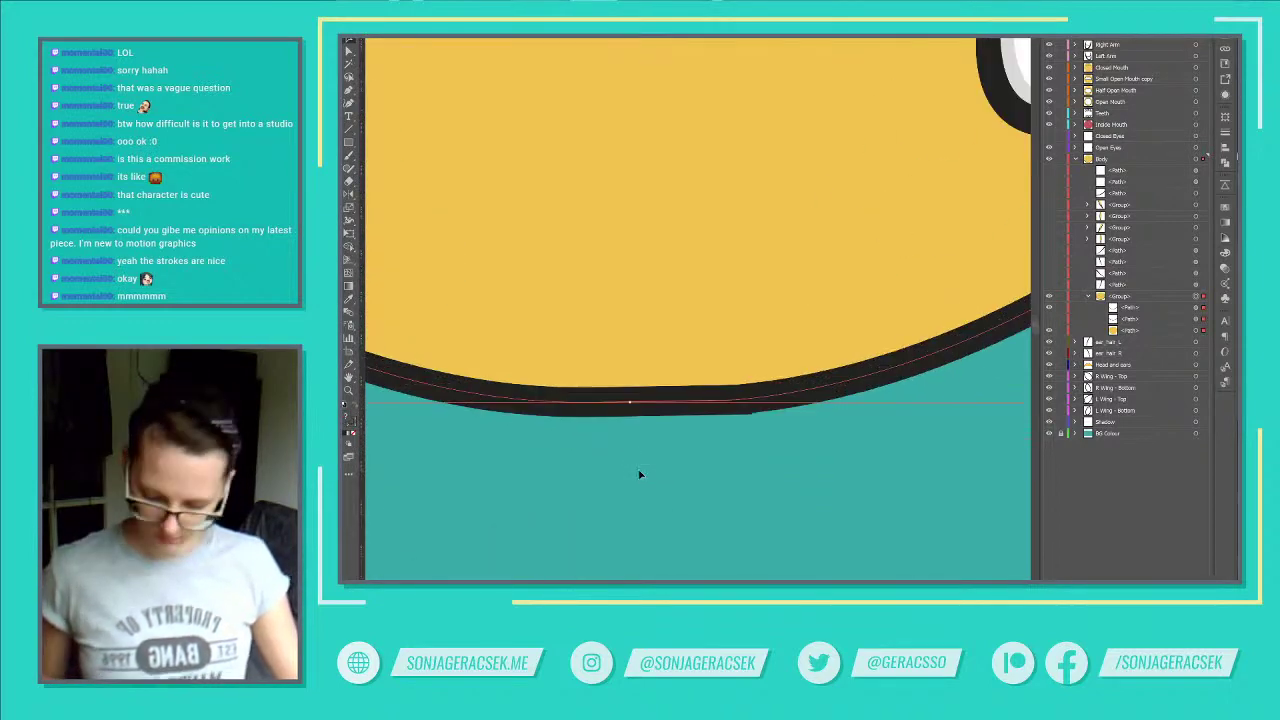
Step: Pull the overlapping extra anchor off the outline at the right end of the flat bottom segment and delete it with the Pen tool
left_click(738, 404)
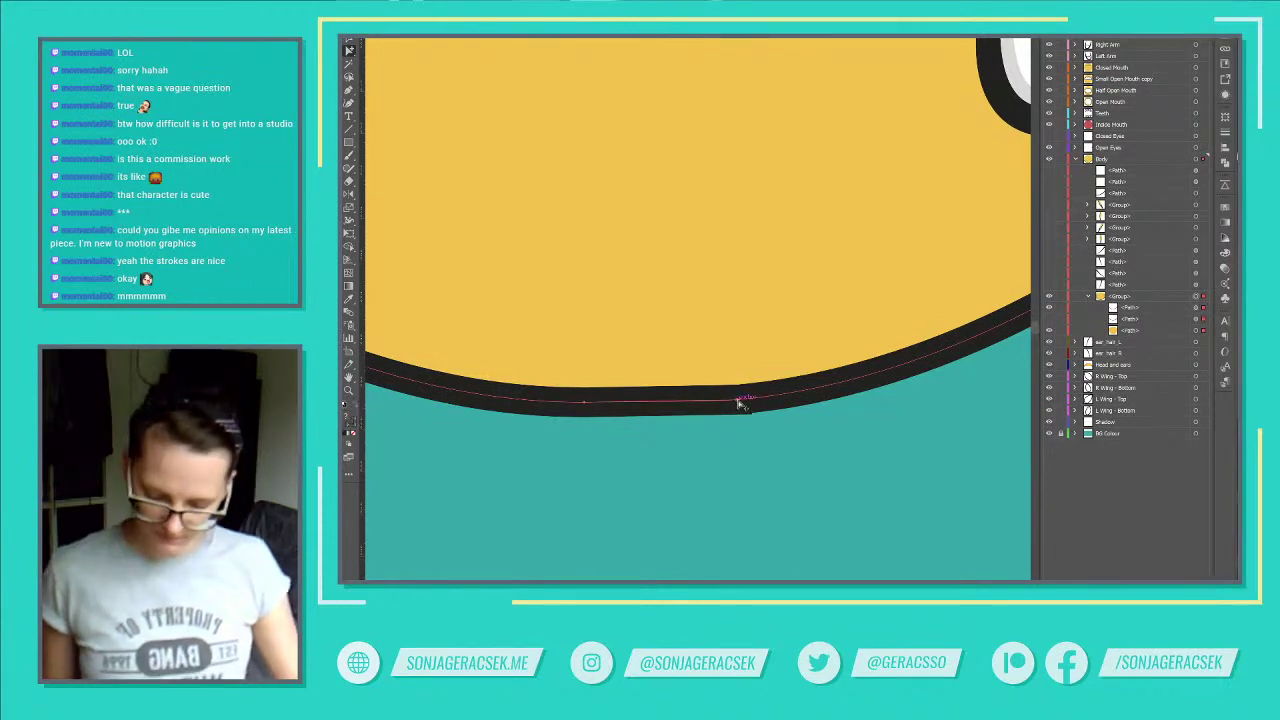
left_click(738, 403)
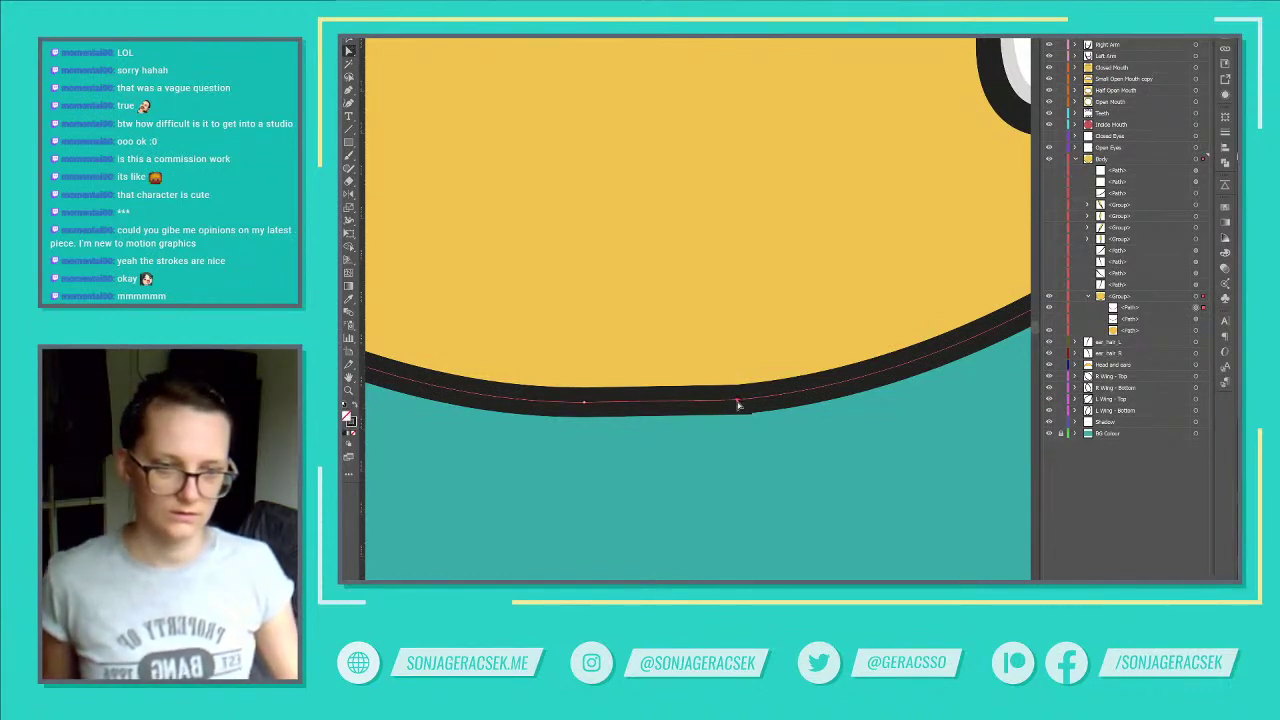
key("shift+c")
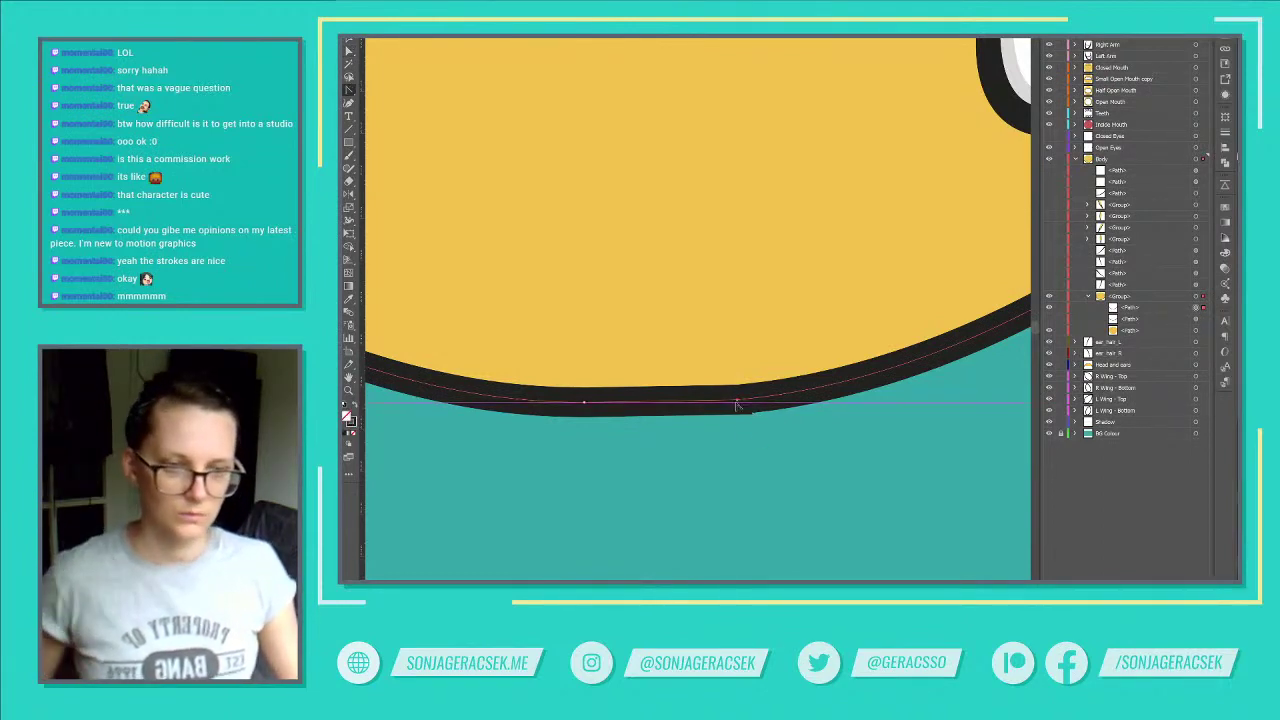
left_click_drag(736, 403, 680, 480)
key("a")
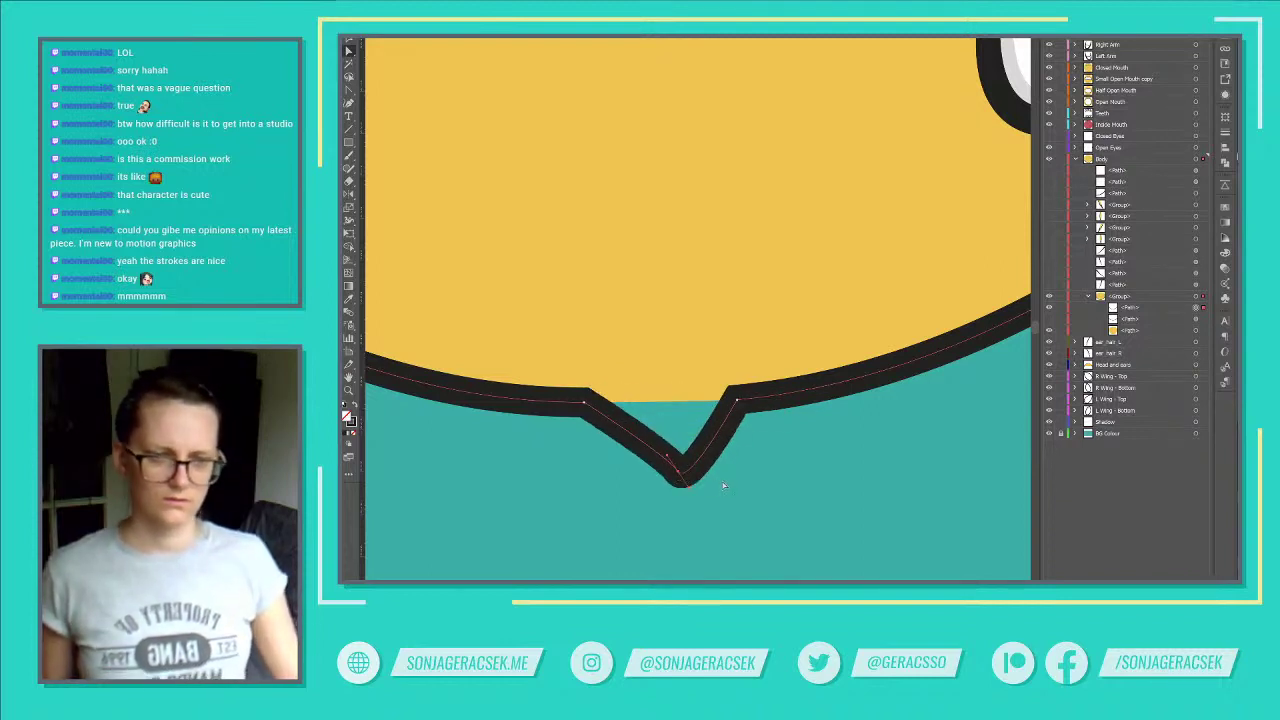
key("p")
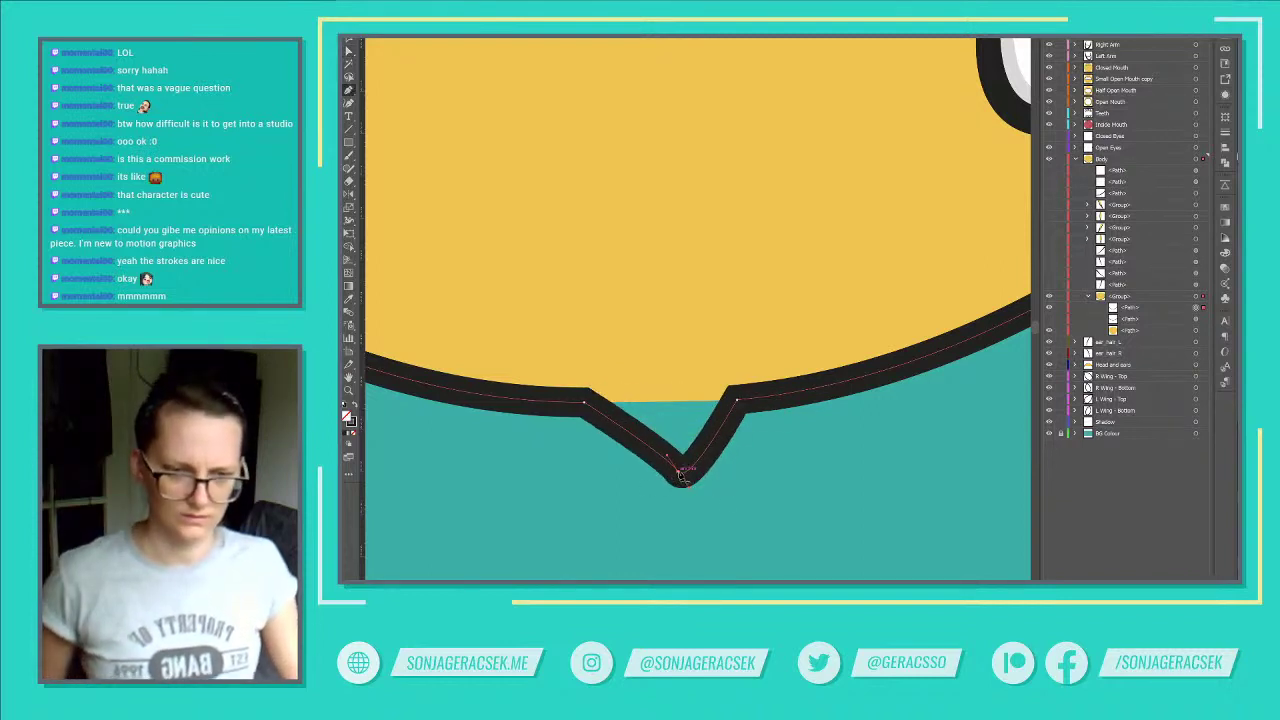
left_click(680, 479)
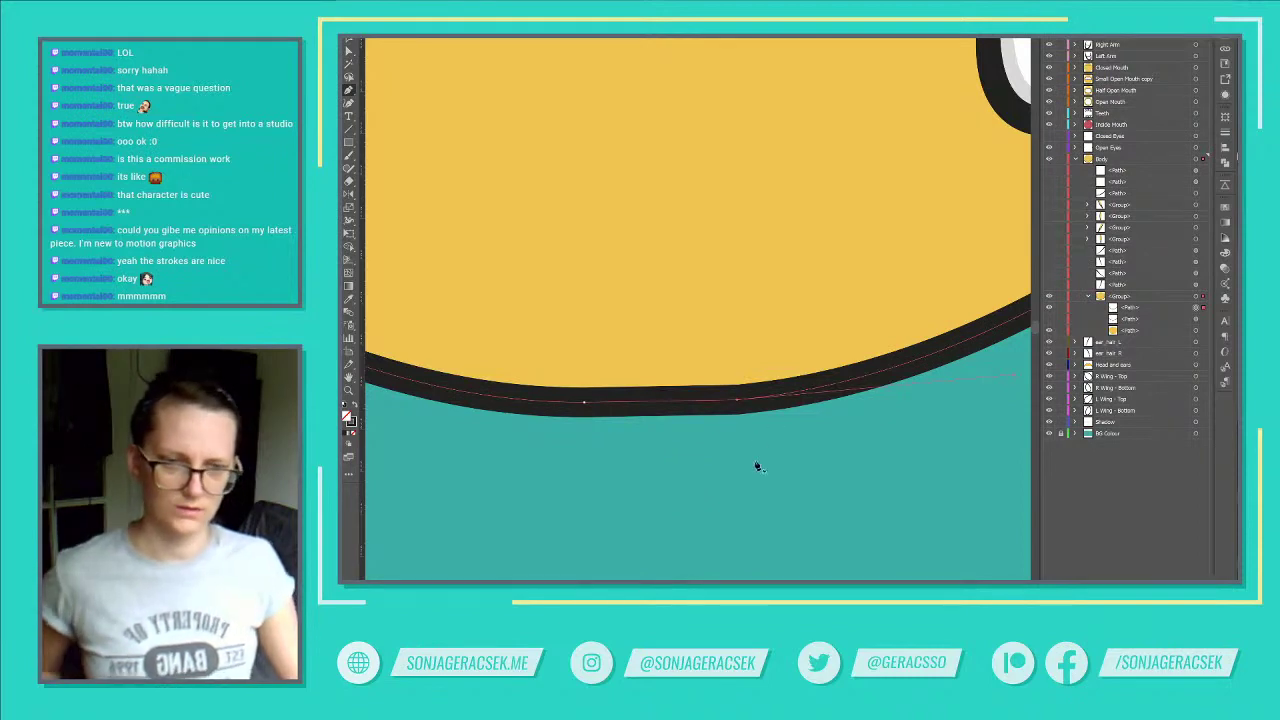
Step: Delete the hidden leftover outline path from the body fill's group and make all hidden objects in the Body layer visible
scroll(815, 487, "down", 5)
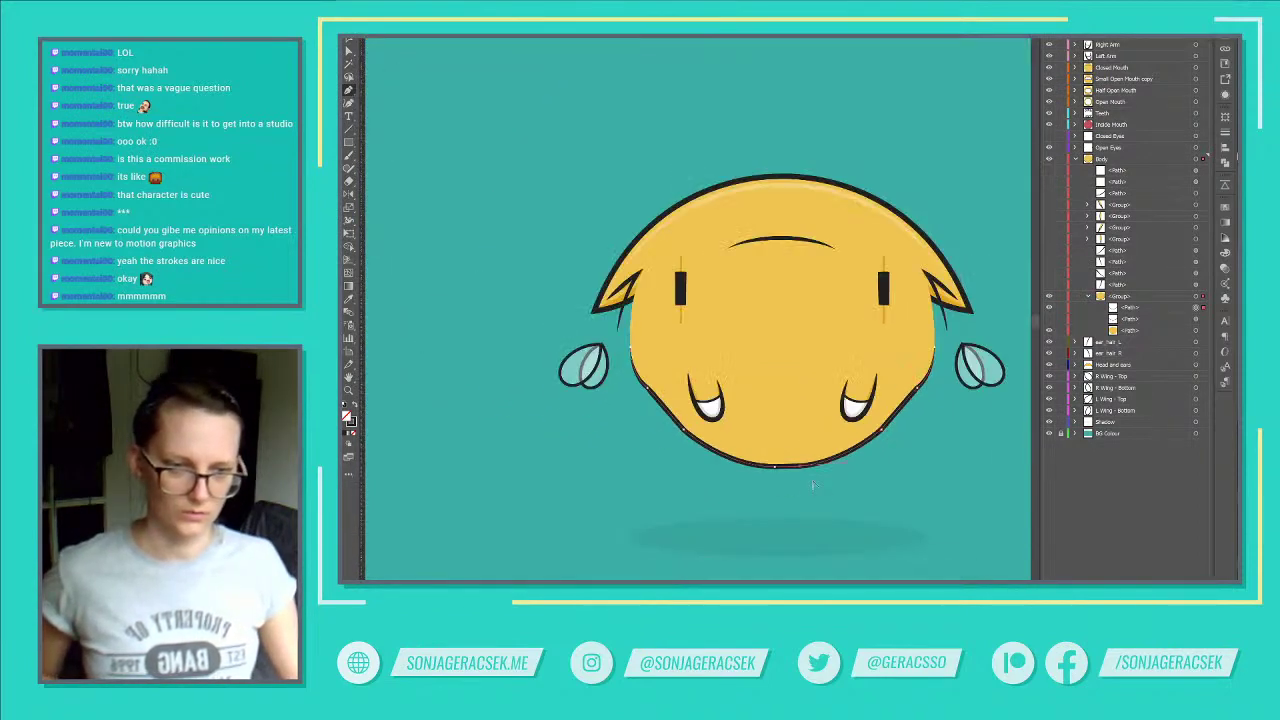
scroll(815, 487, "up", 5)
key("v")
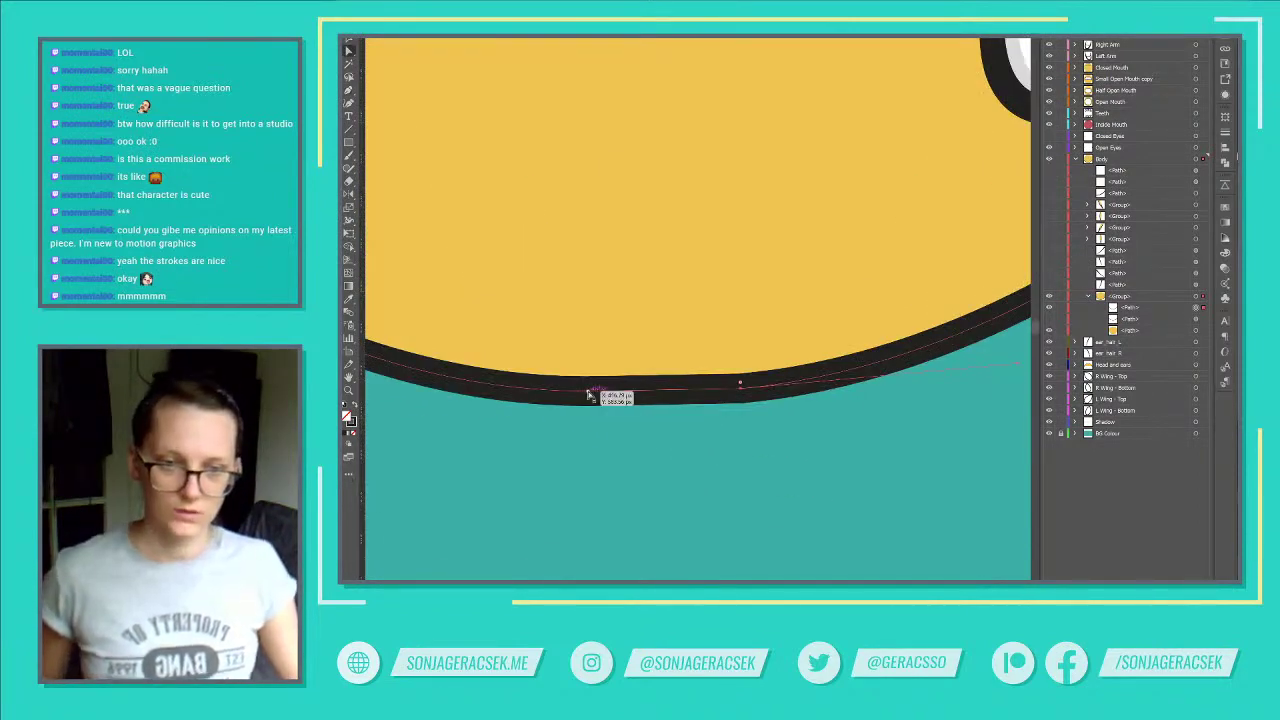
scroll(728, 488, "down", 4)
left_click(747, 464)
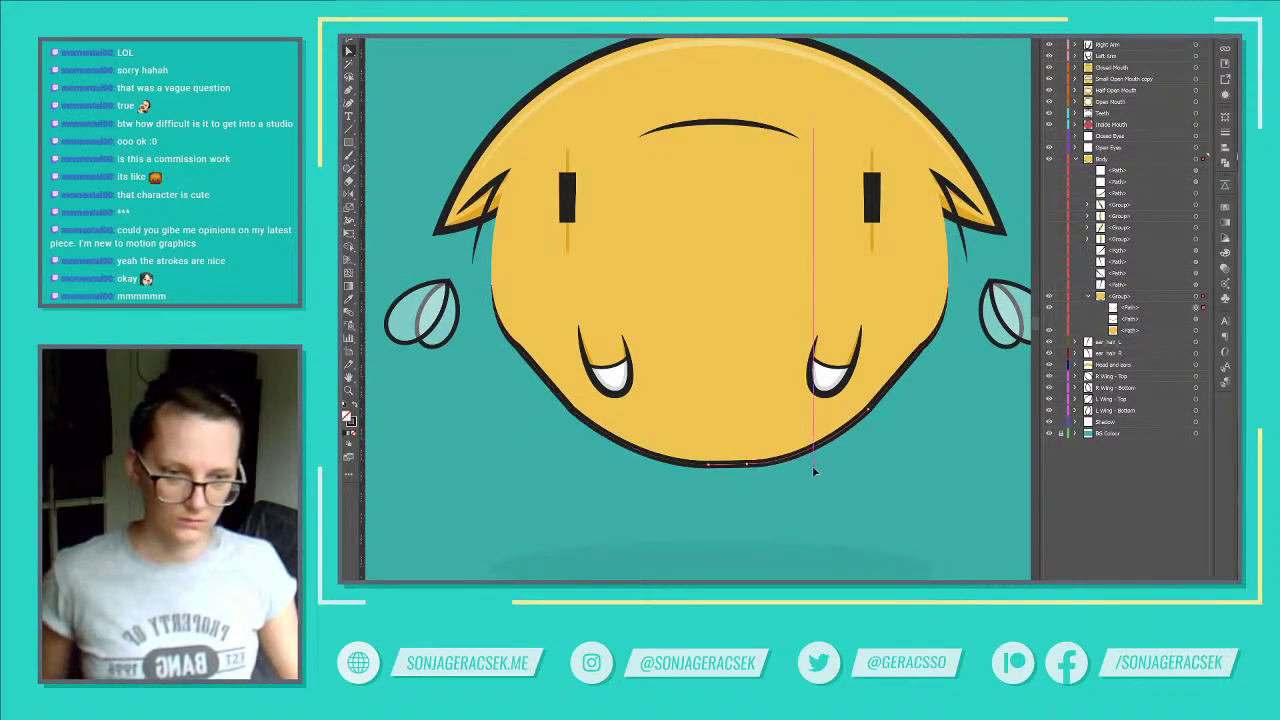
scroll(896, 513, "down", 2)
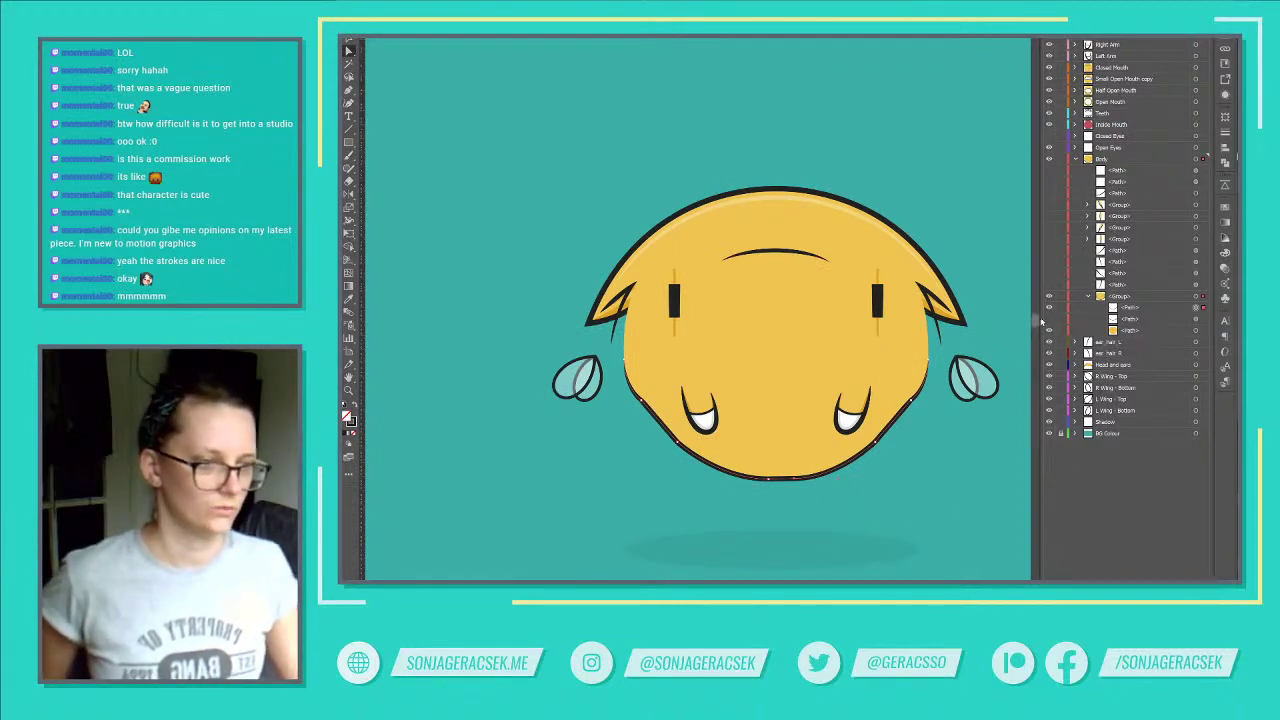
left_click(1196, 319)
key("Delete")
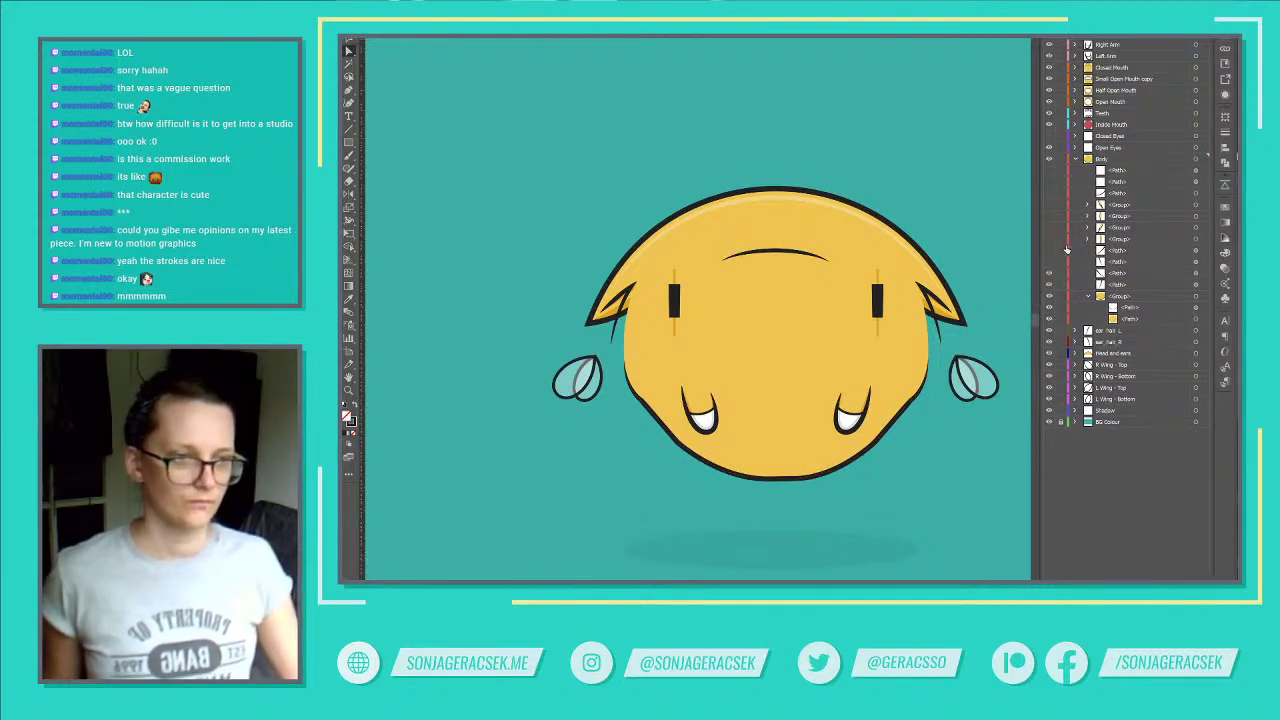
left_click(1049, 159)
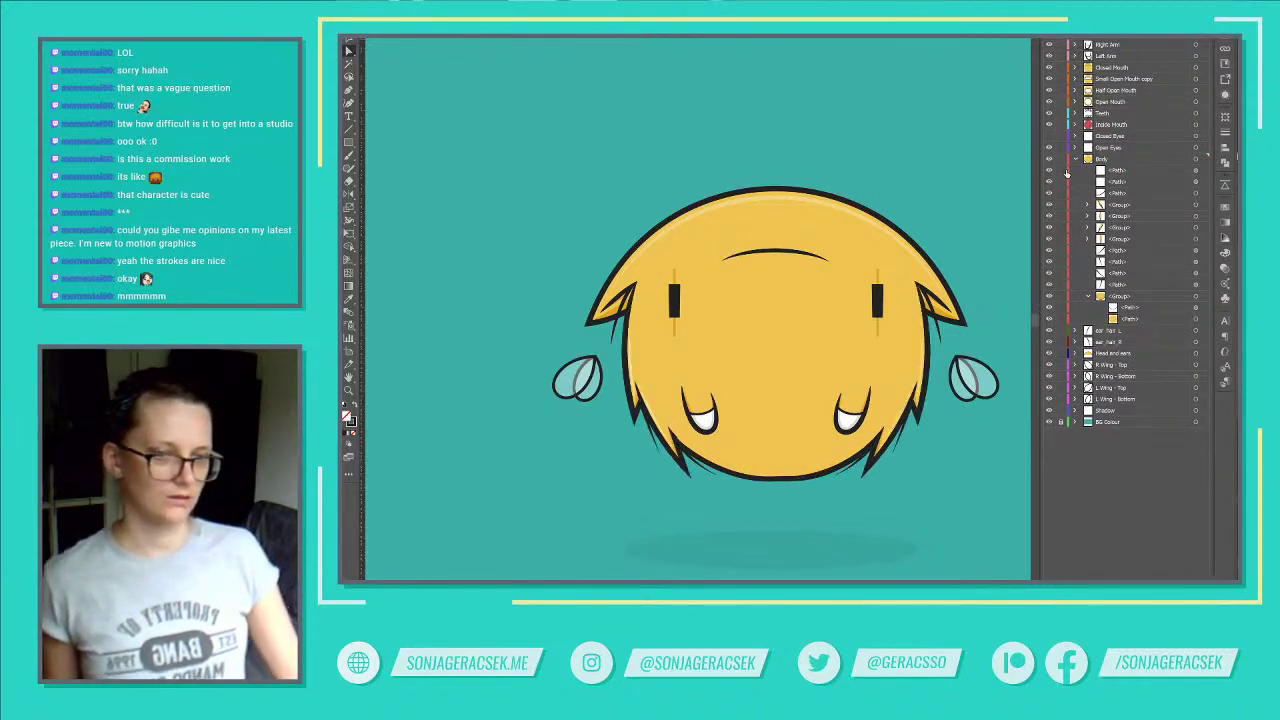
Step: Examine how the body fill and new outline line up with the fur tufts along the lower edge
scroll(633, 474, "up", 4)
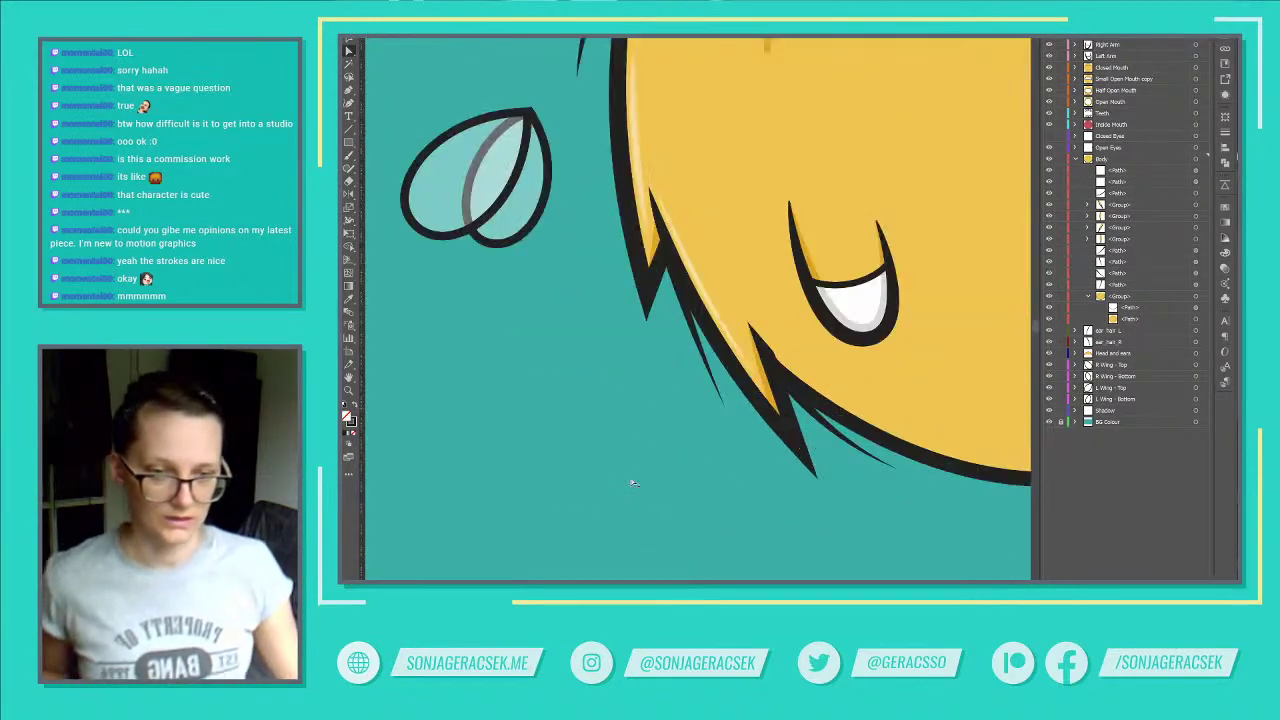
scroll(832, 454, "down", 2)
scroll(832, 454, "down", 3)
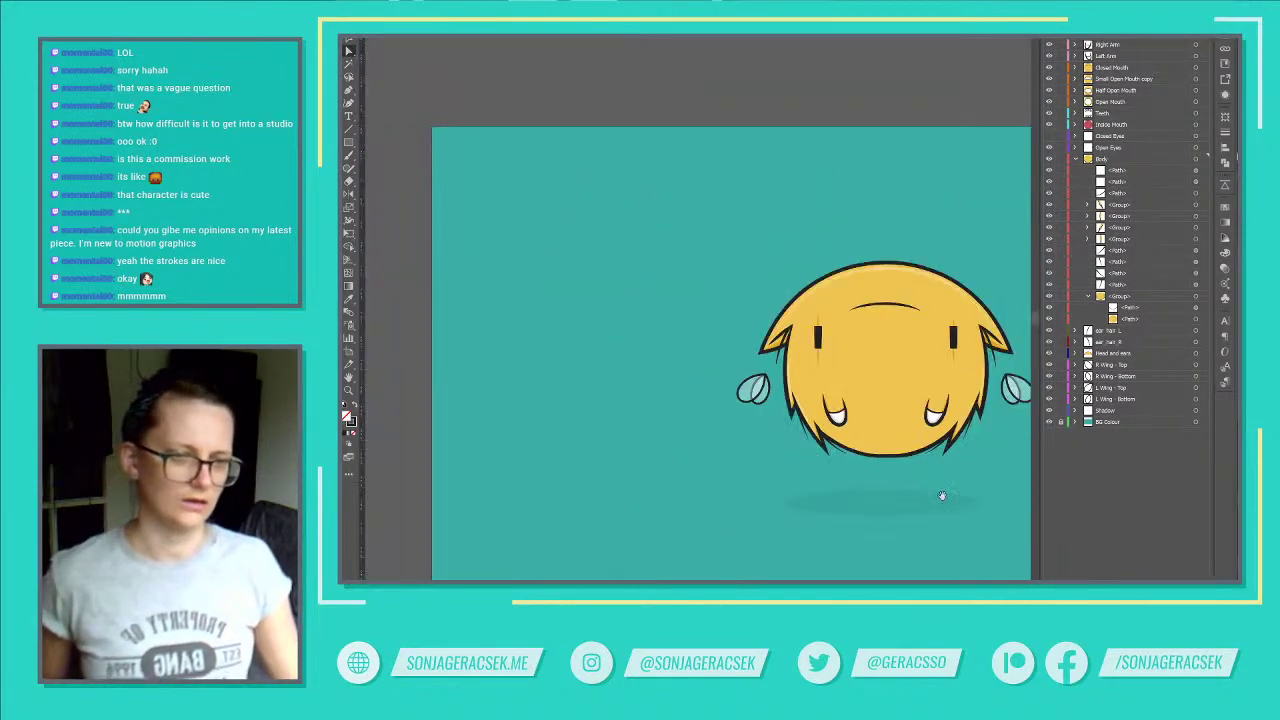
scroll(826, 523, "up", 1)
scroll(728, 492, "up", 3)
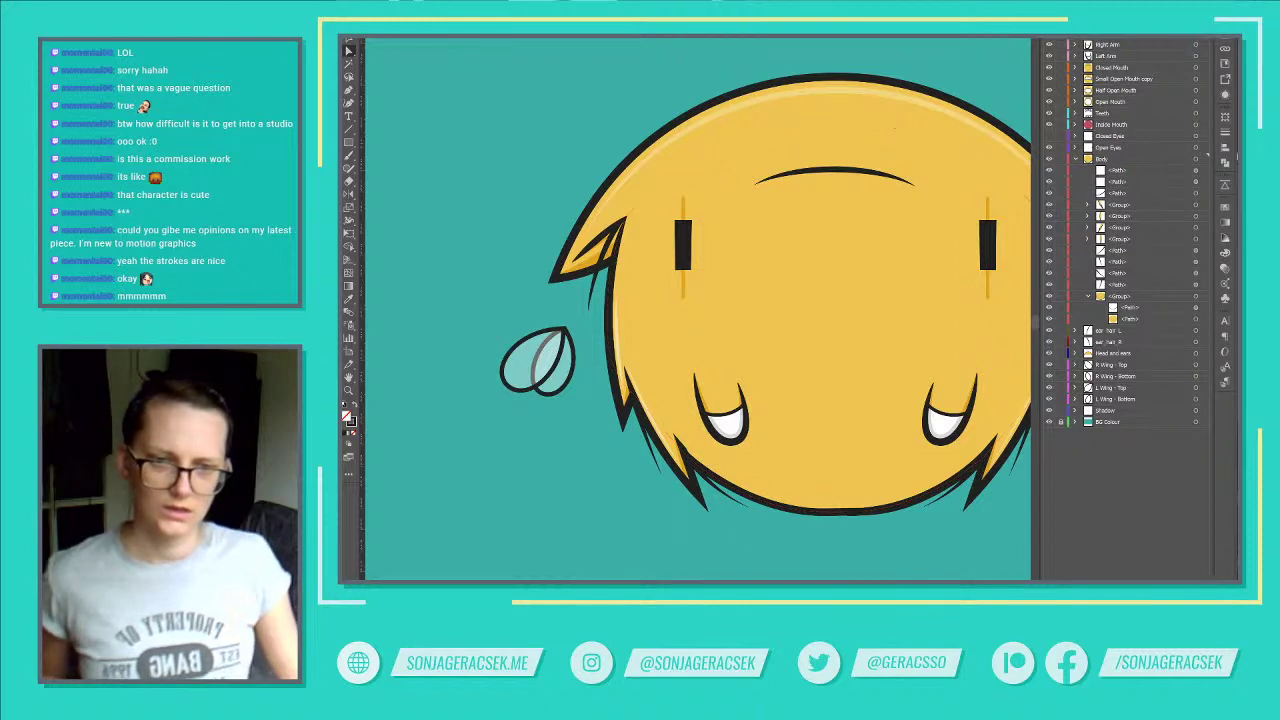
left_click(737, 487)
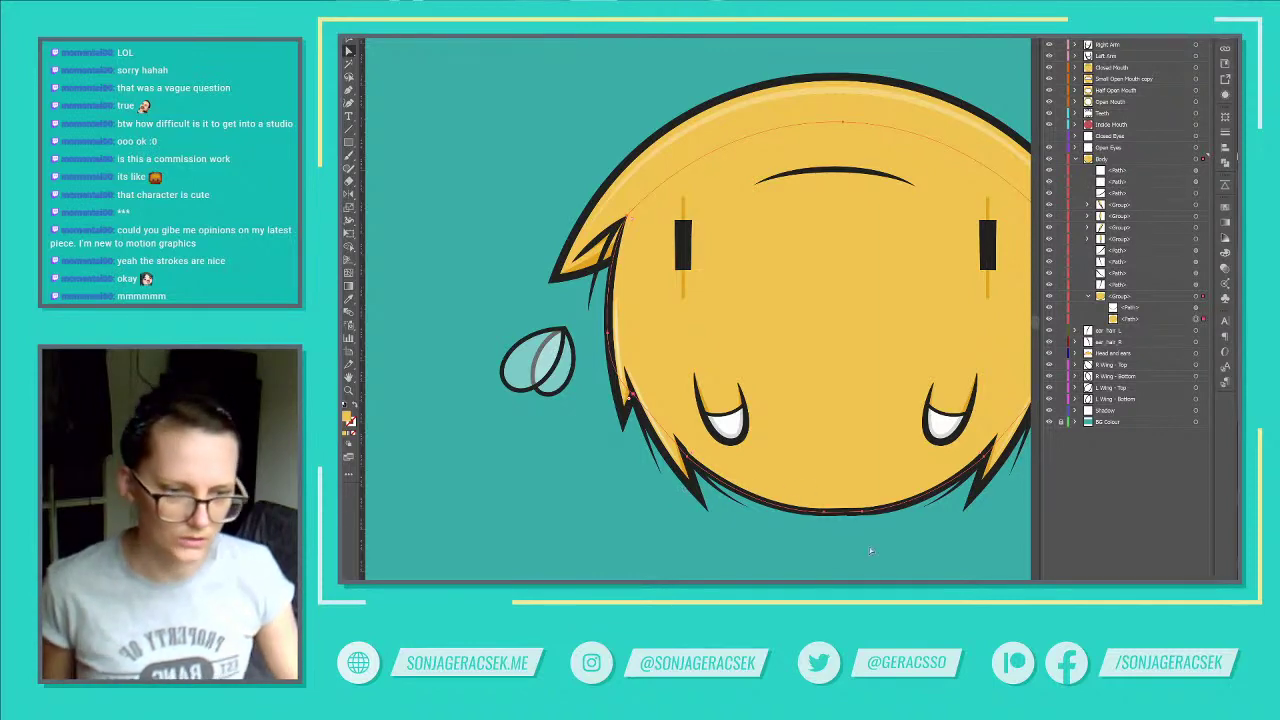
scroll(862, 530, "up", 3)
scroll(860, 526, "down", 3)
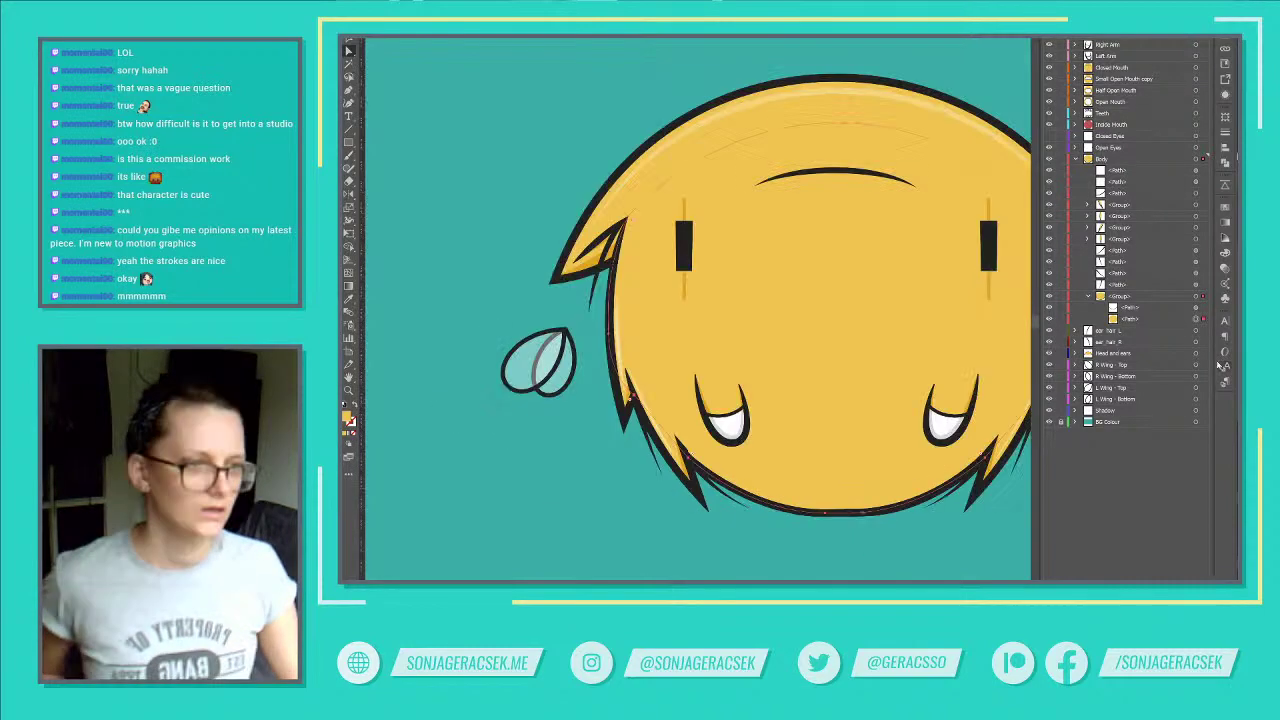
Step: Delete the old lower-right outline shape from the Body layer, leaving the fur tufts in place
left_click(1196, 194)
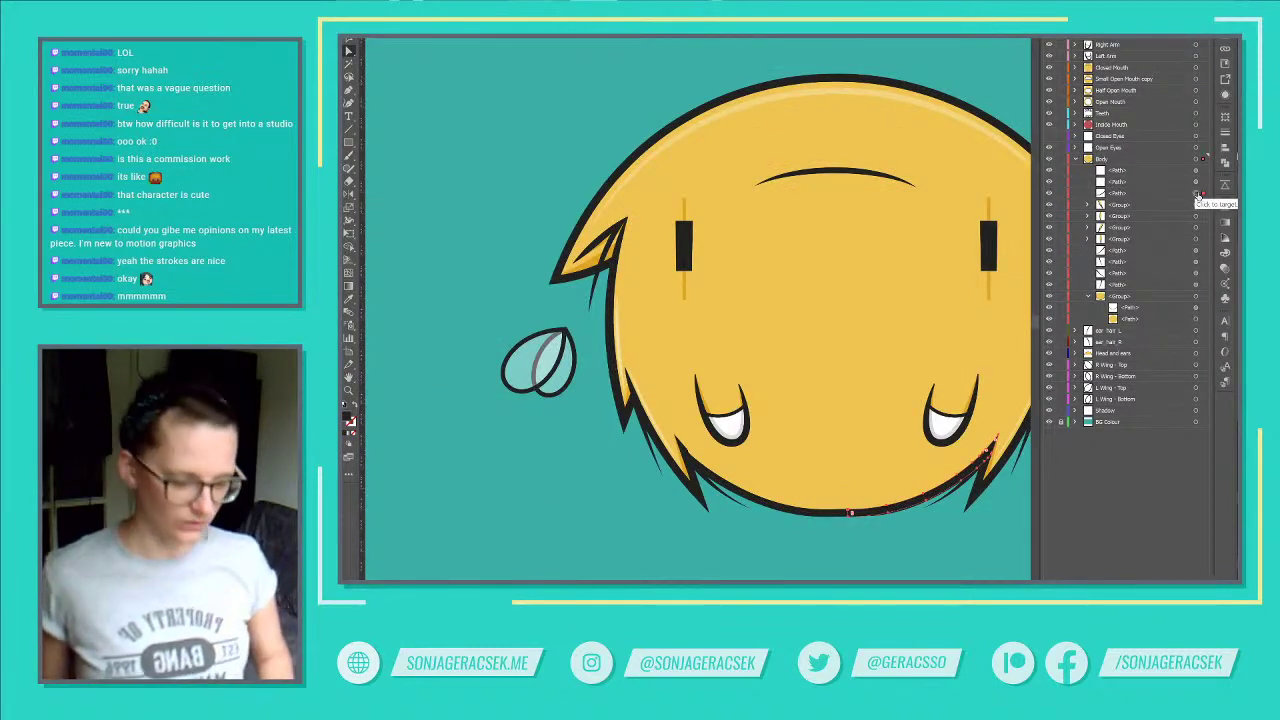
key("Delete")
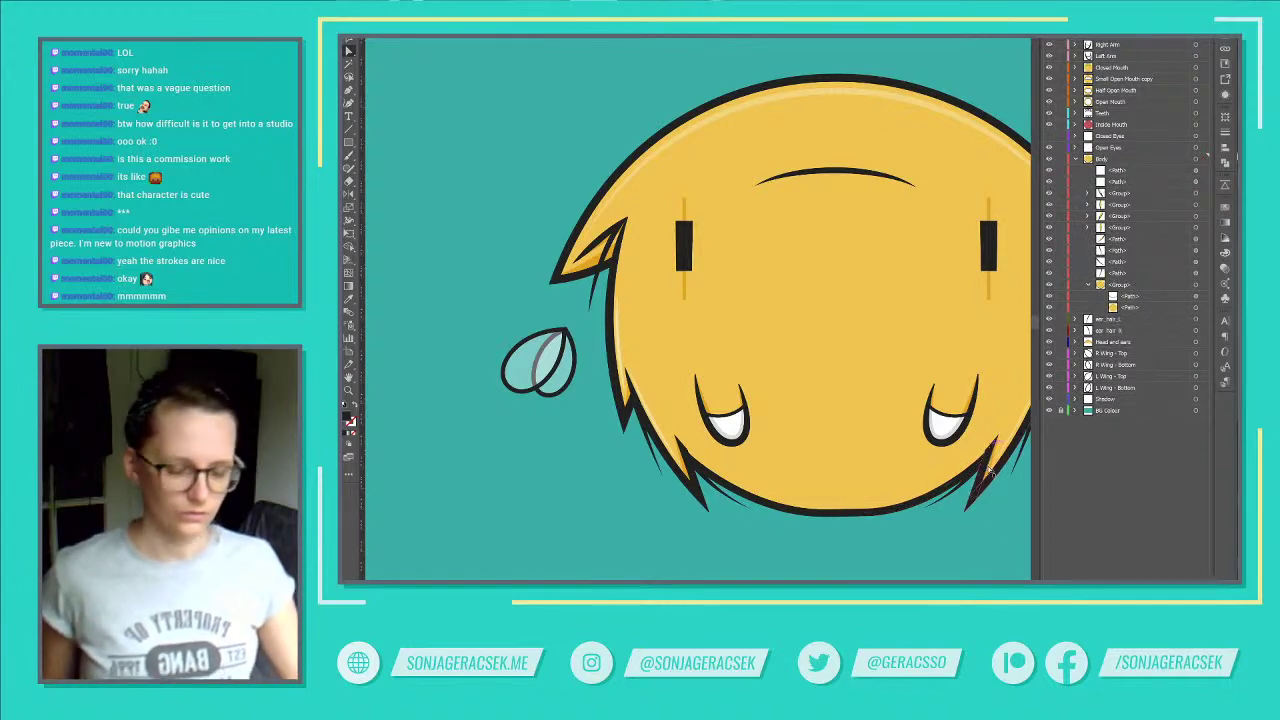
key("ctrl+z")
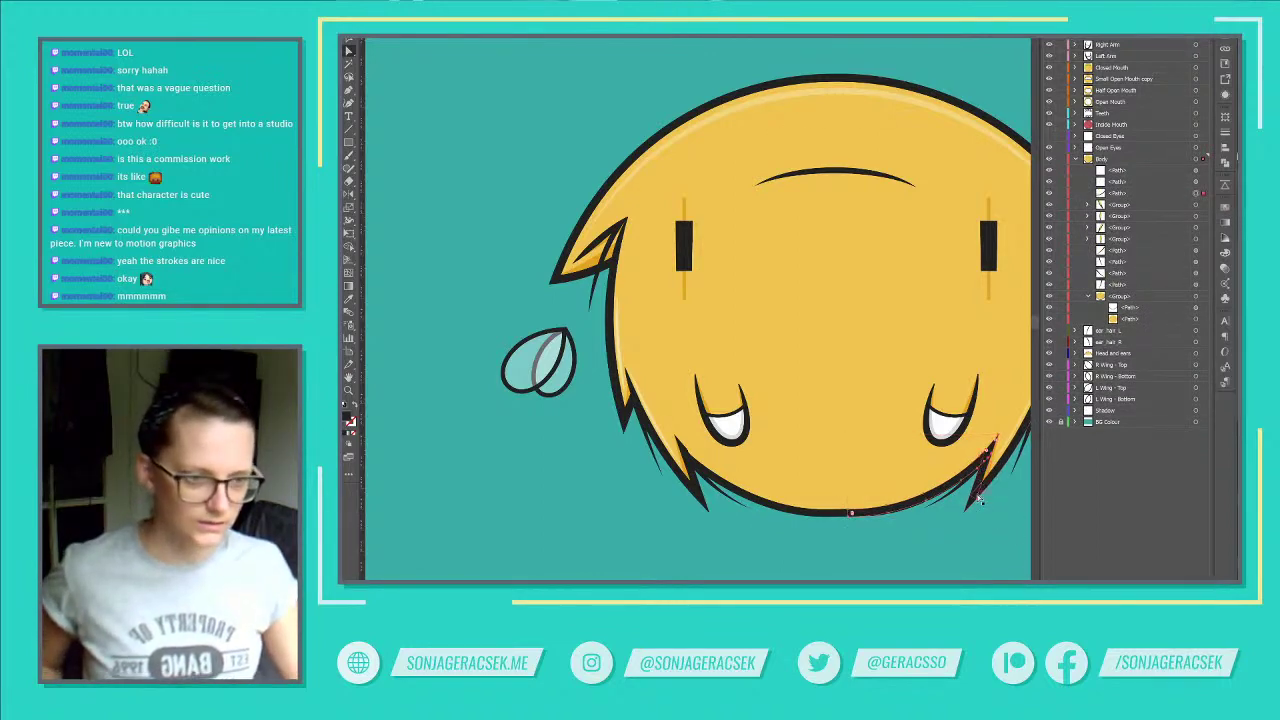
key("Delete")
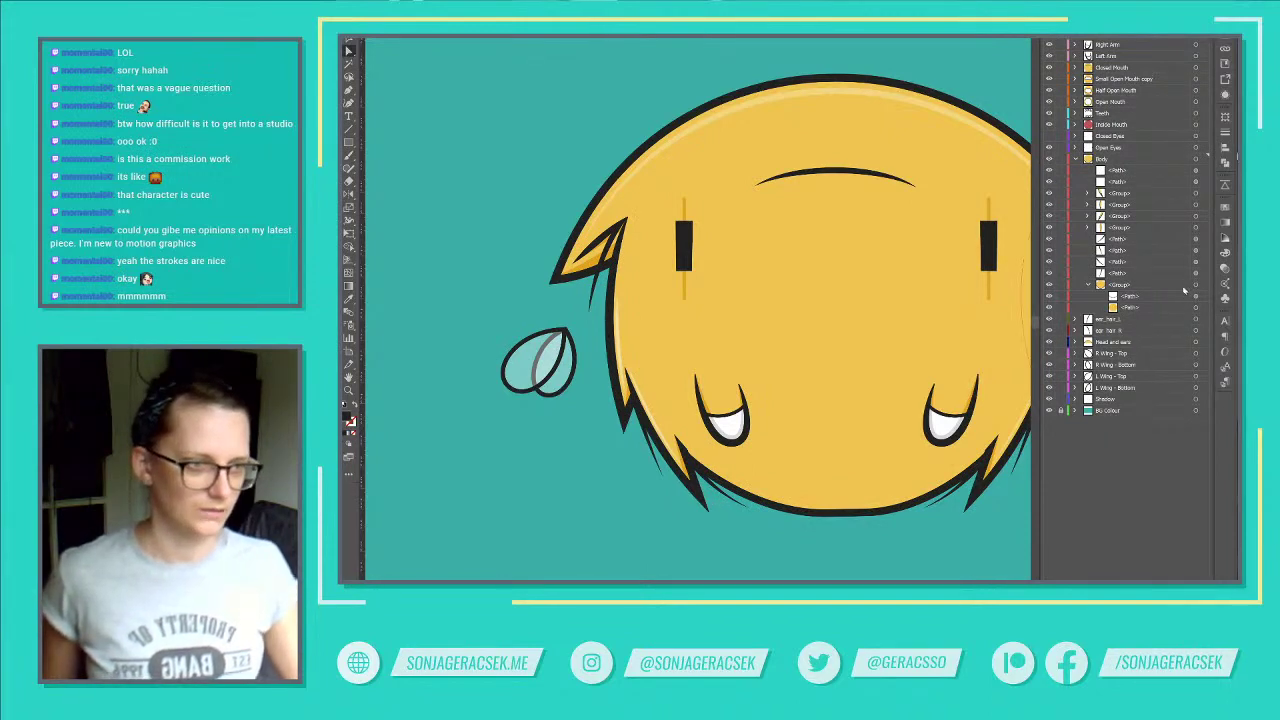
Step: Try rotating the lower-left fur tuft group around a pivot near its base, and swing it back to its starting angle
left_click(1196, 192)
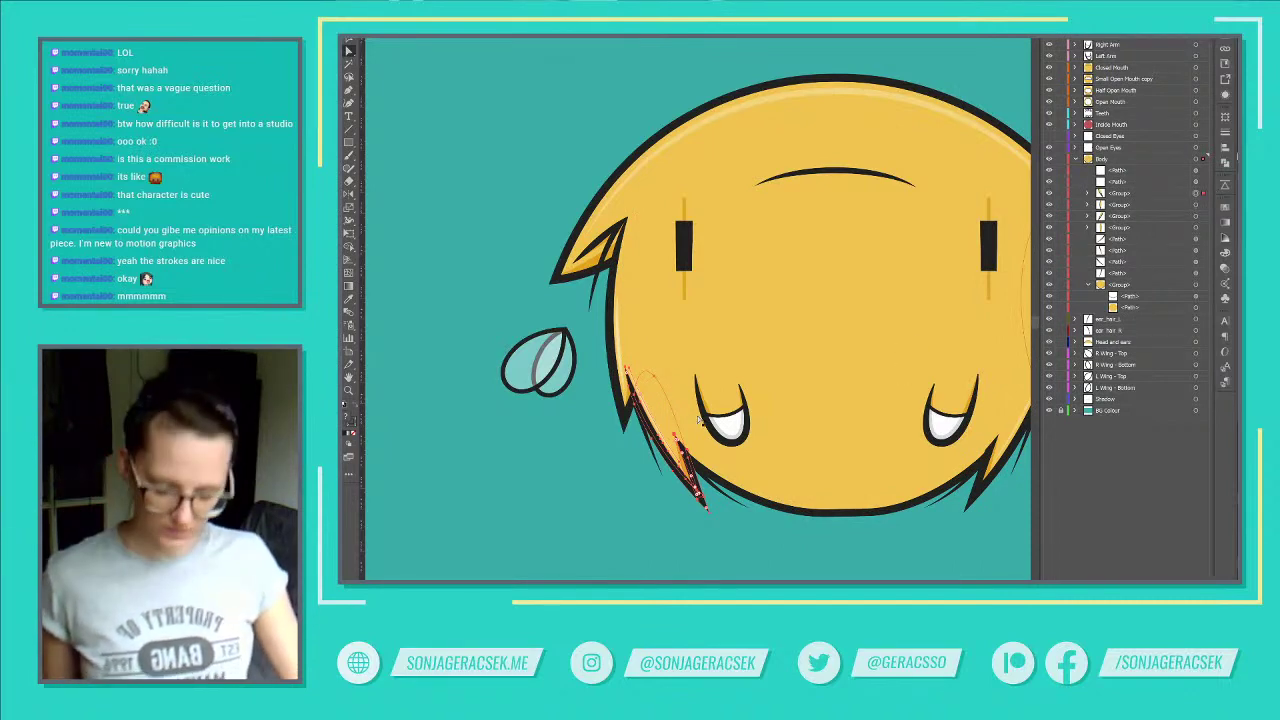
key("r")
left_click(650, 379)
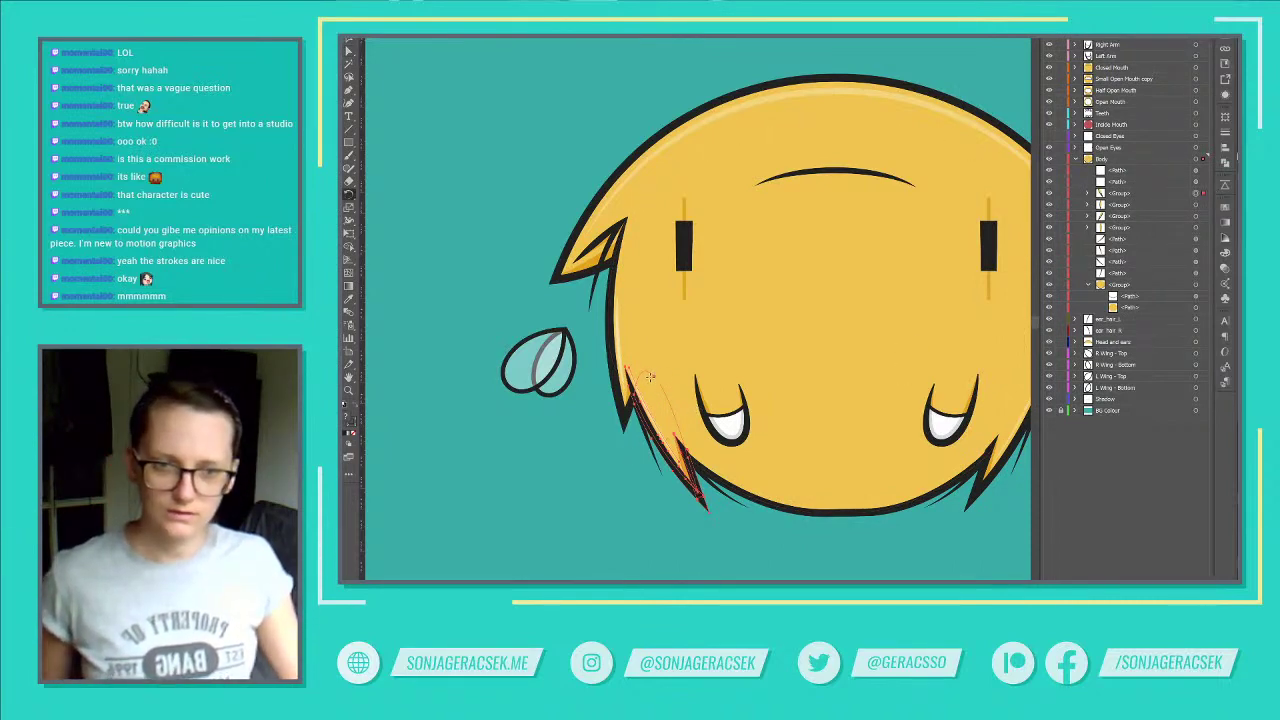
left_click_drag(694, 492, 650, 512)
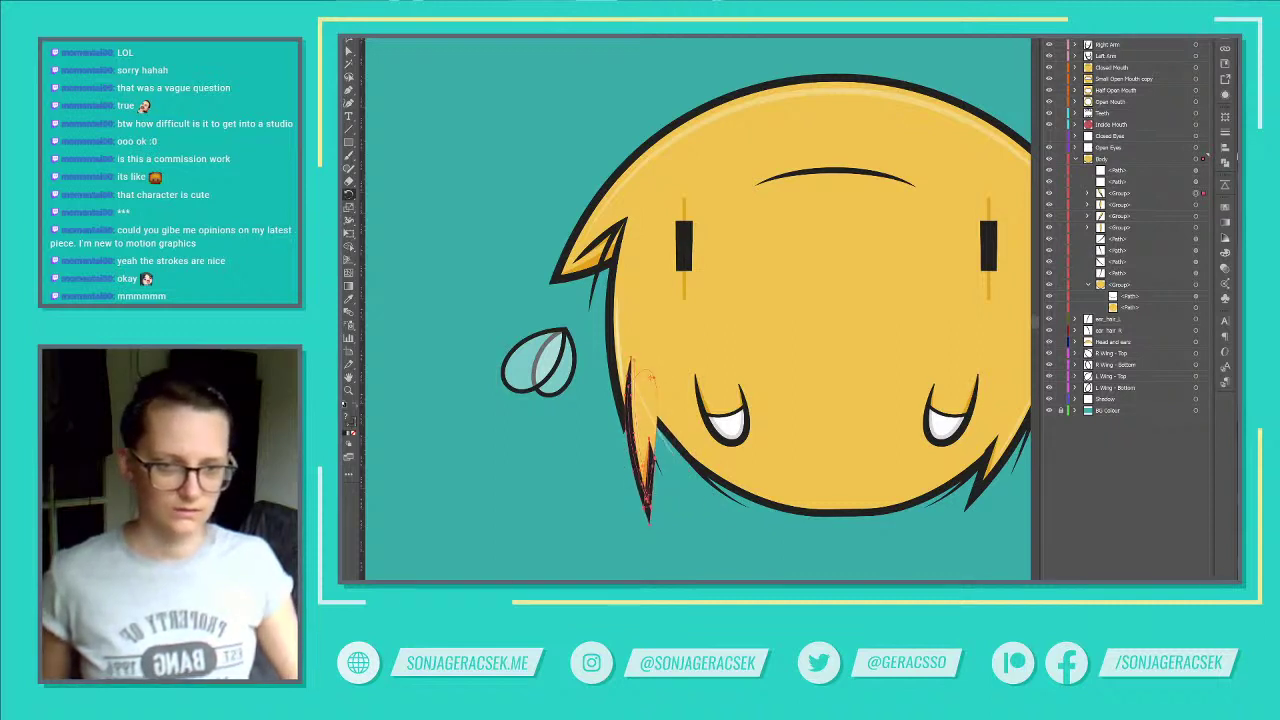
left_click_drag(650, 512, 700, 499)
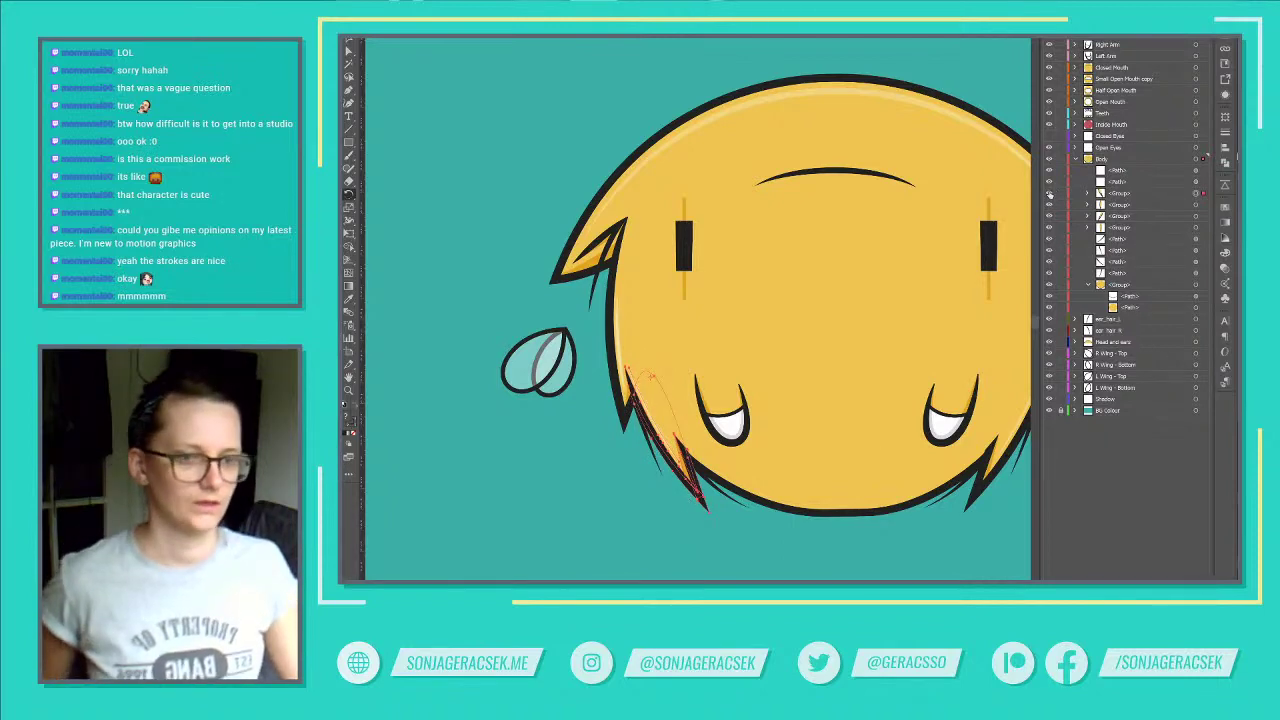
Step: Hide the lower-left fur tuft, try nudging the outline anchor beneath it, and bring the tuft back into view
left_click(1049, 194)
key("v")
left_click(700, 468)
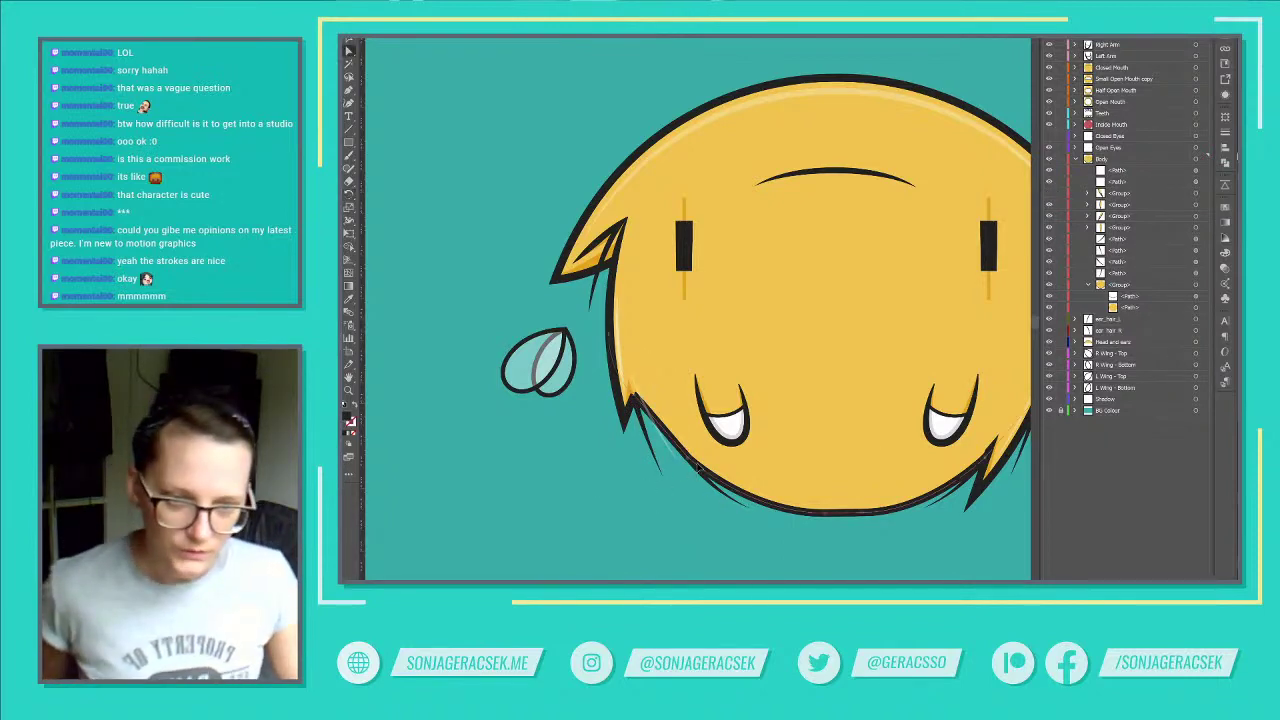
scroll(688, 484, "up", 3)
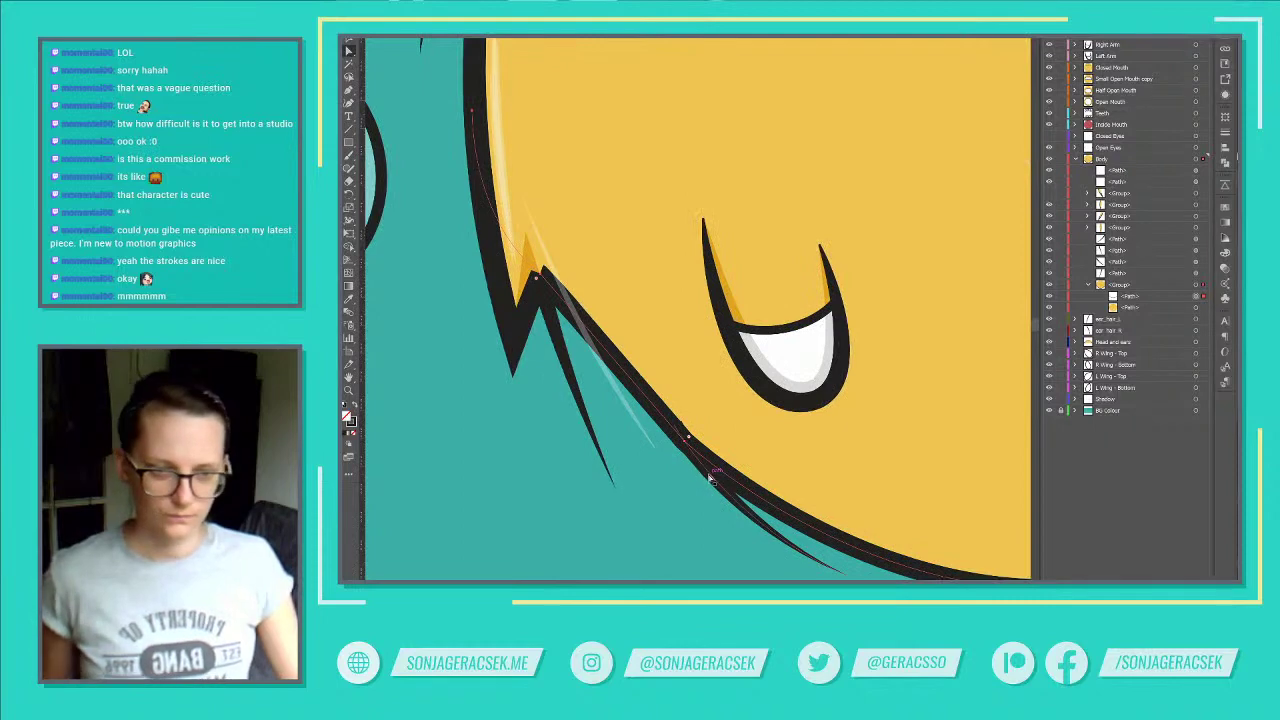
left_click_drag(688, 440, 686, 442)
scroll(686, 442, "down", 3)
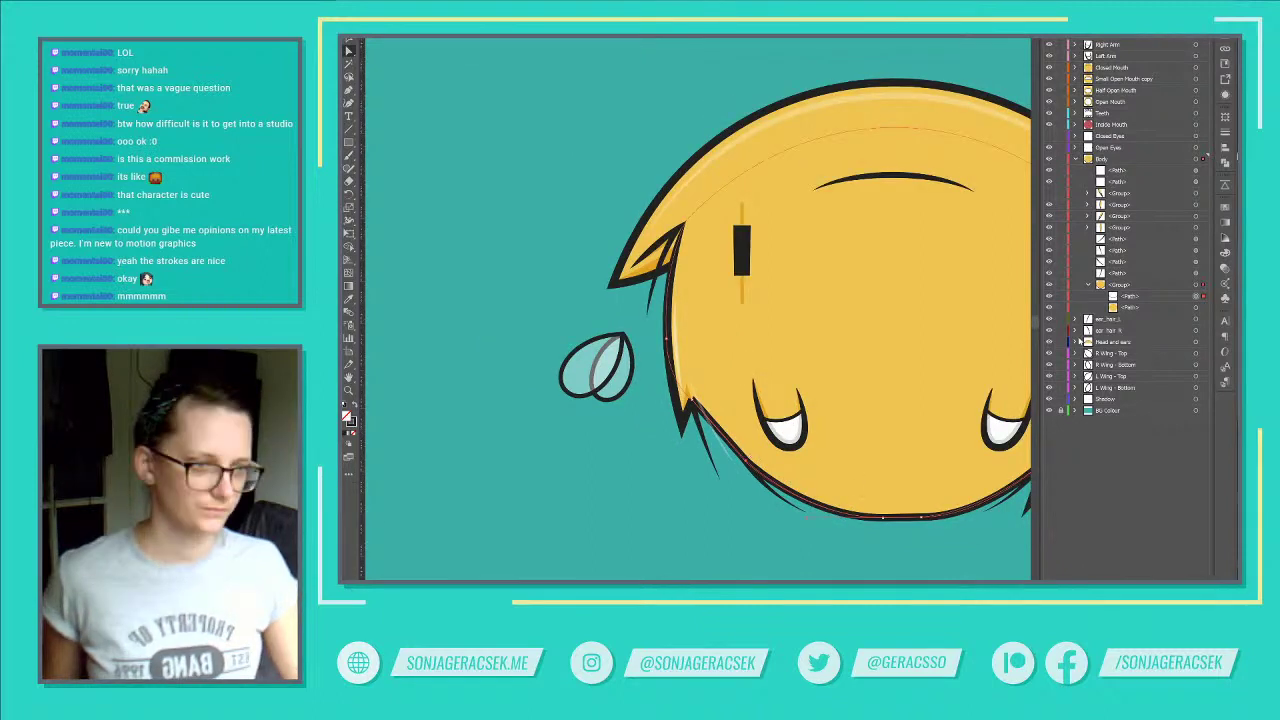
key("ctrl+z")
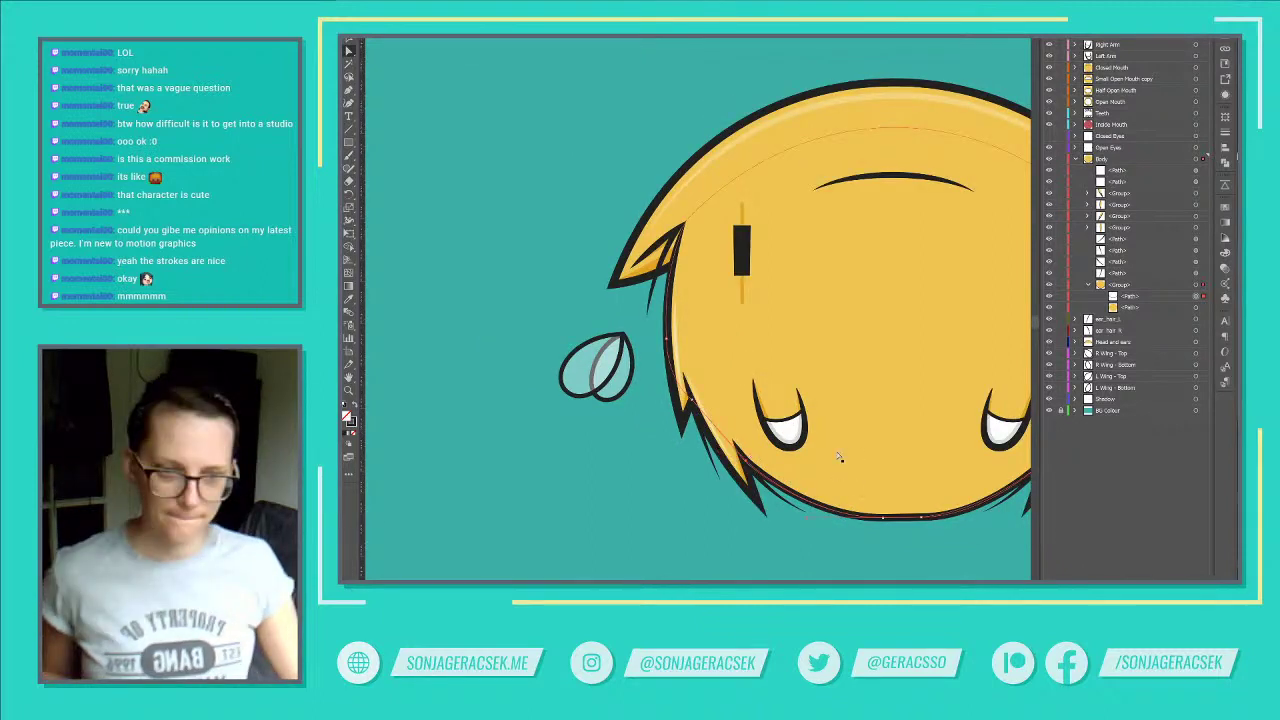
Step: Adjust the upper-left end of the lower-left fur tuft's fill by moving it up along the body outline
scroll(758, 514, "up", 2)
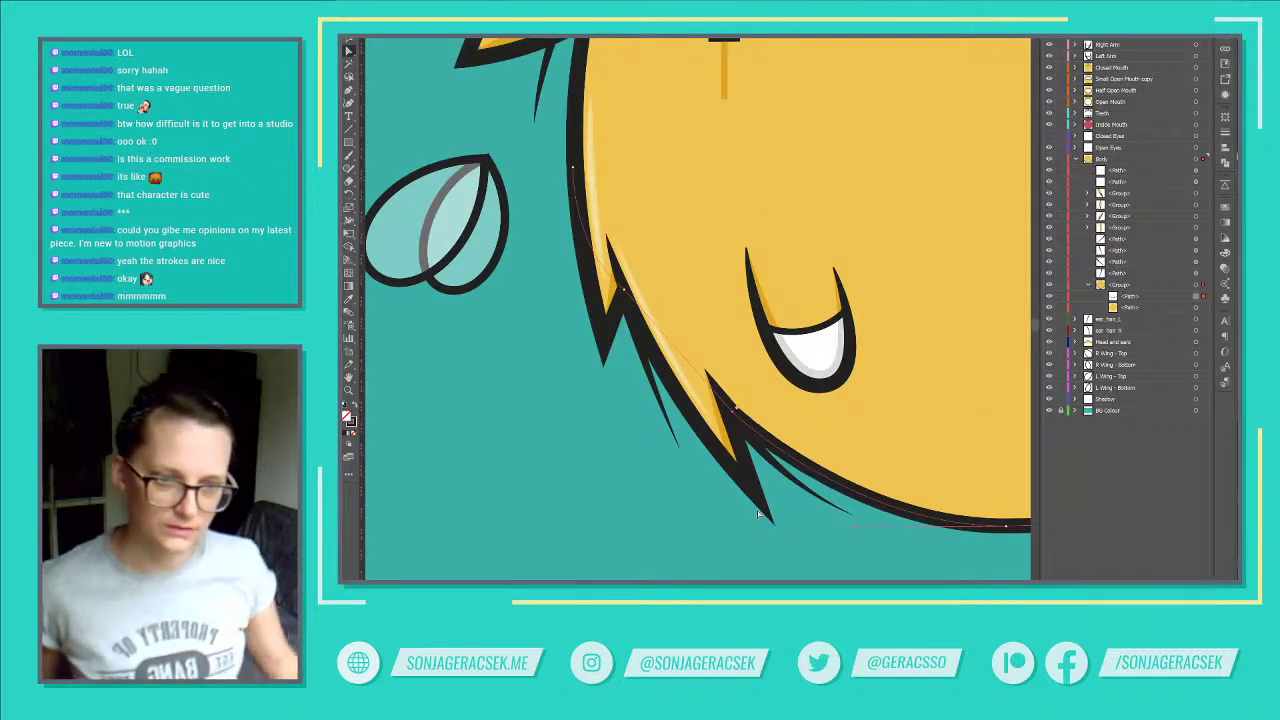
left_click_drag(914, 376, 538, 361)
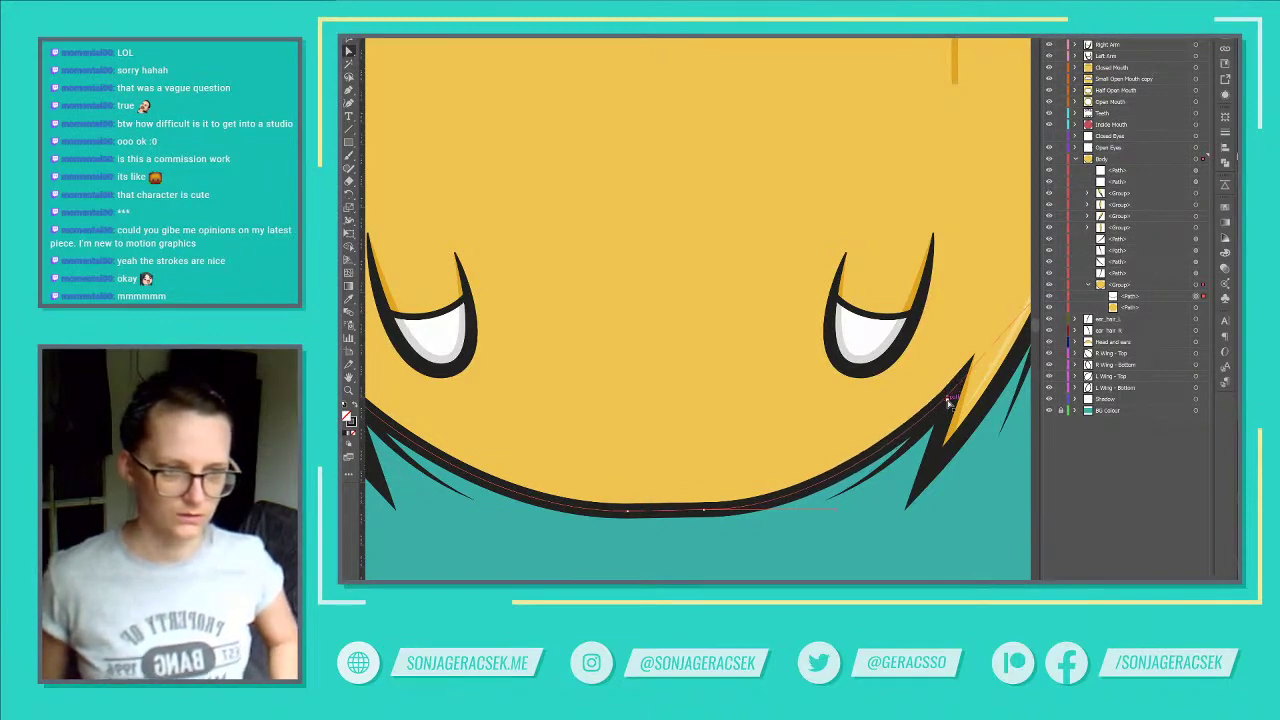
scroll(948, 400, "down", 5)
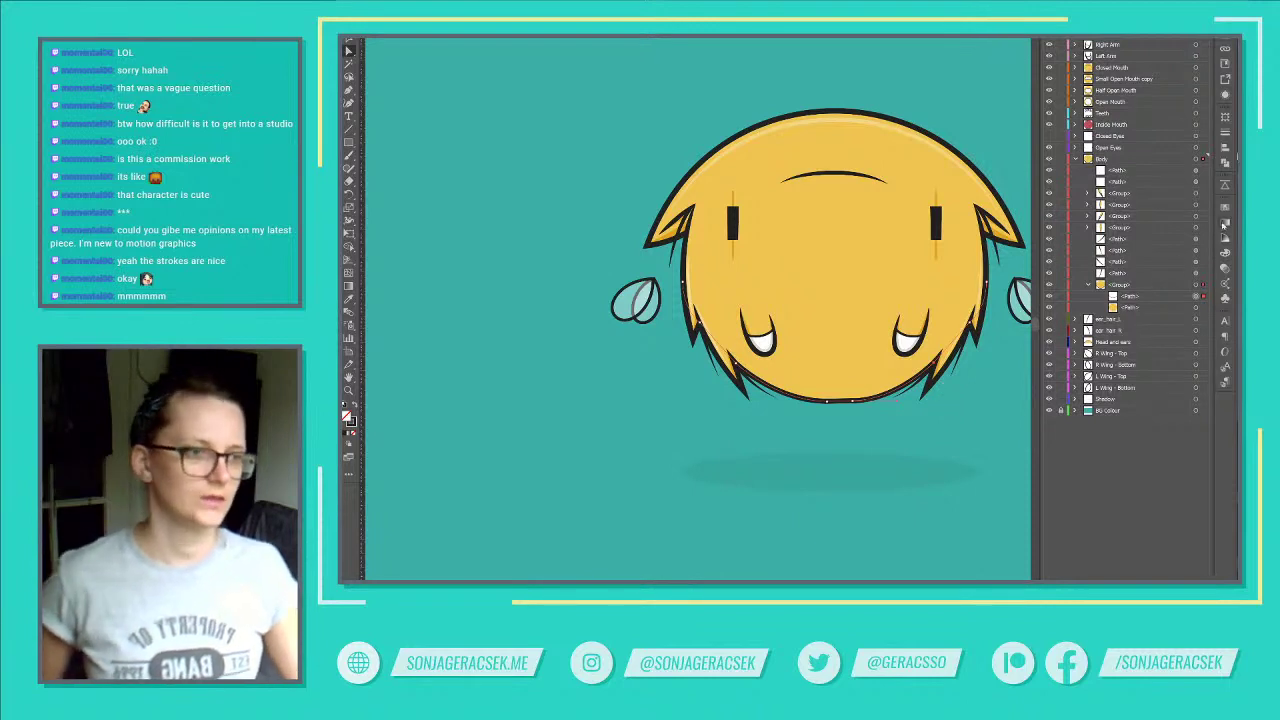
scroll(705, 296, "up", 2)
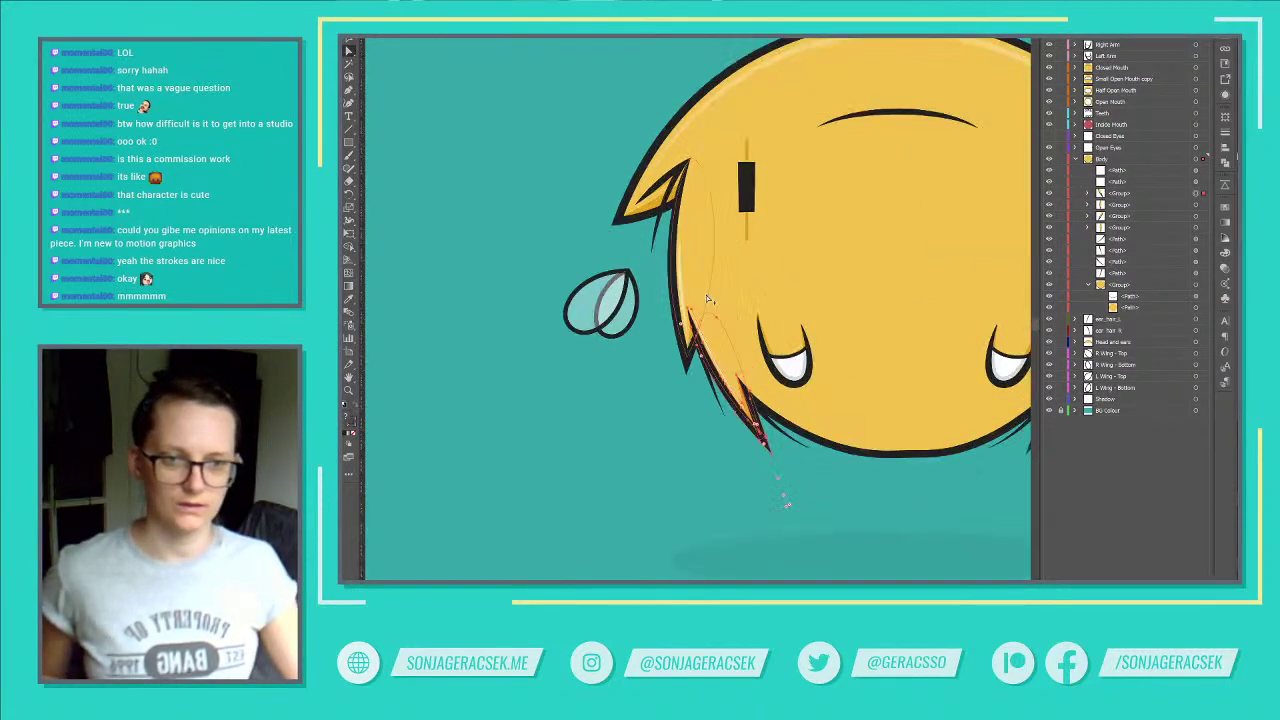
scroll(706, 298, "up", 1)
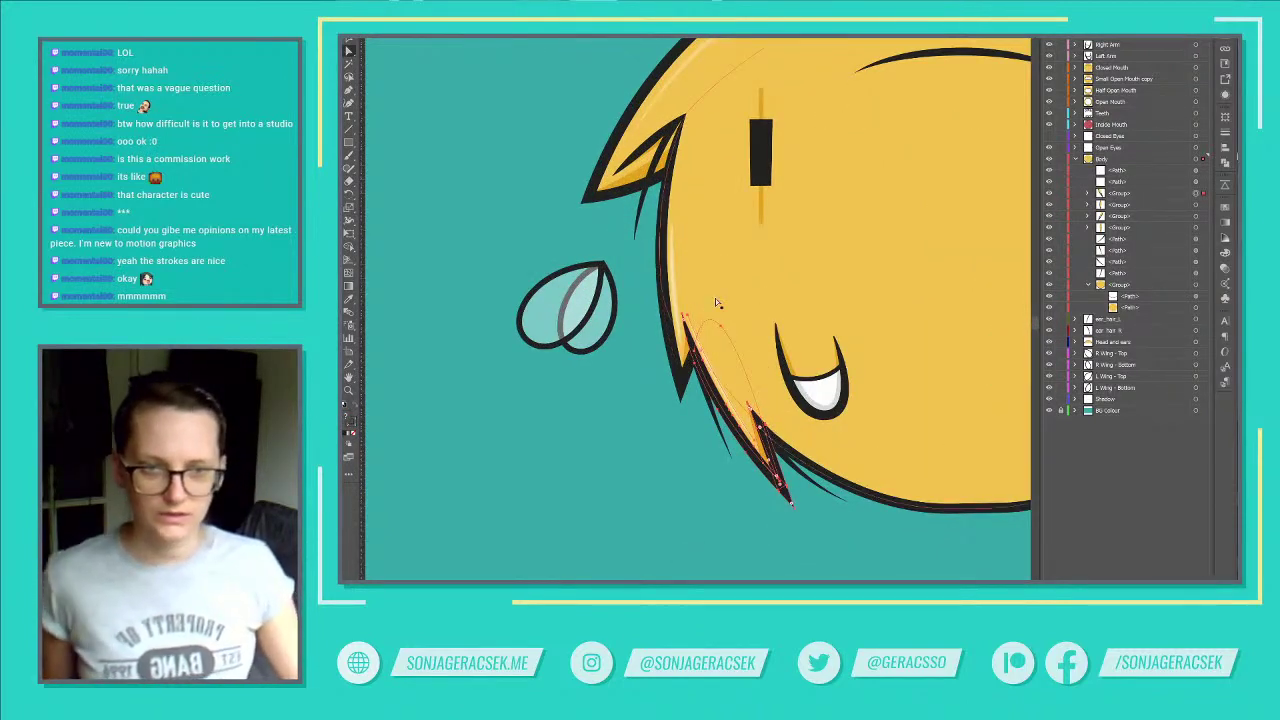
left_click(694, 355)
left_click_drag(697, 357, 685, 318)
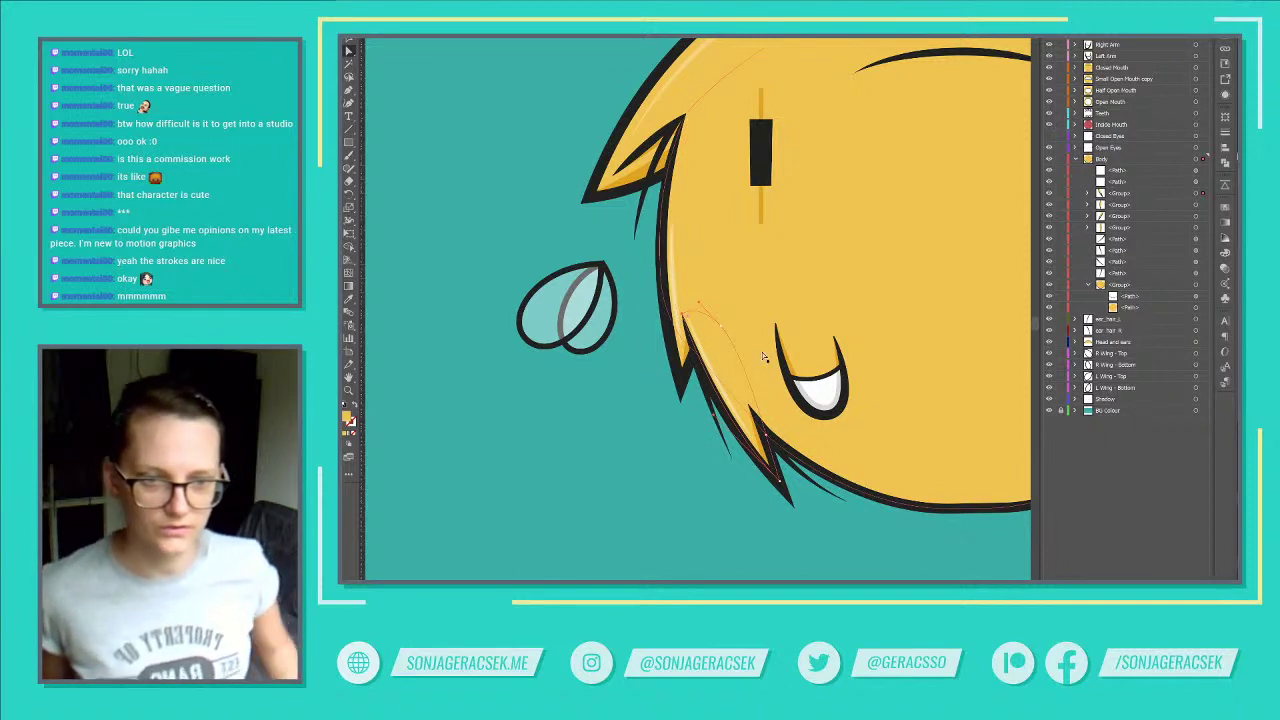
Step: Try reshaping the left fur tuft's outline near its lower tip with the Pen tool
left_click(678, 369)
left_click(678, 370)
key("p")
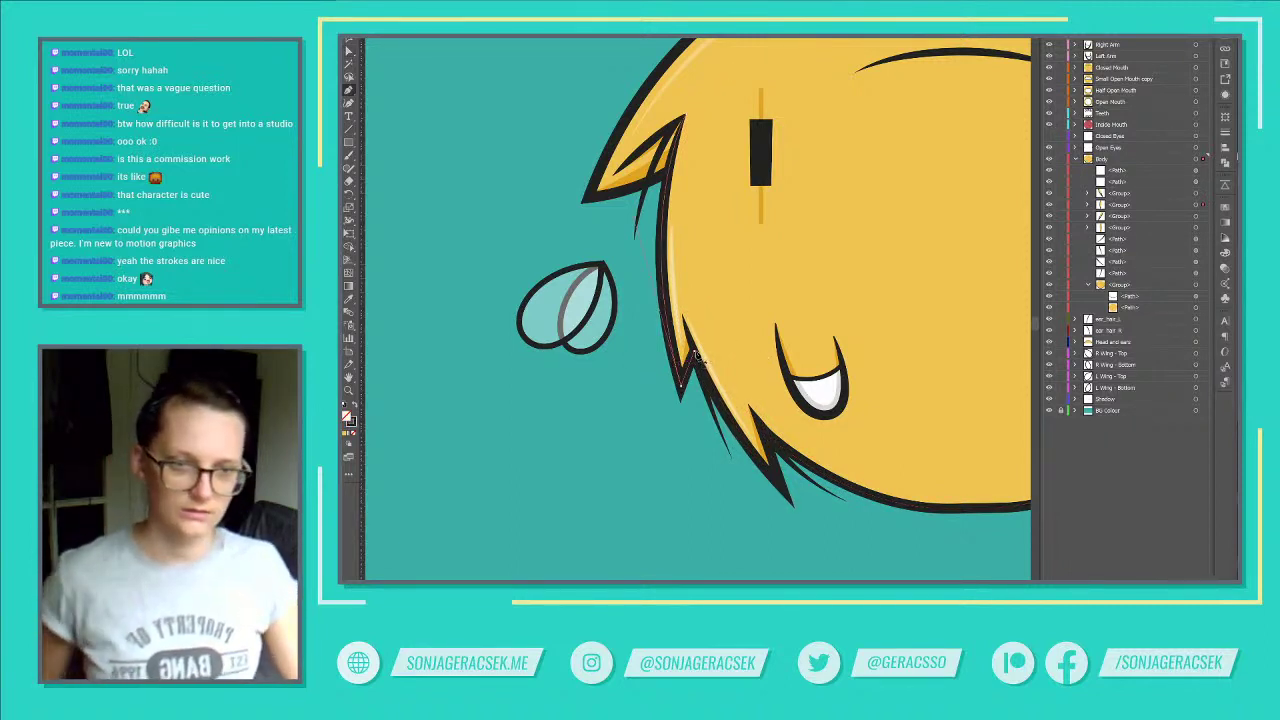
left_click(690, 348)
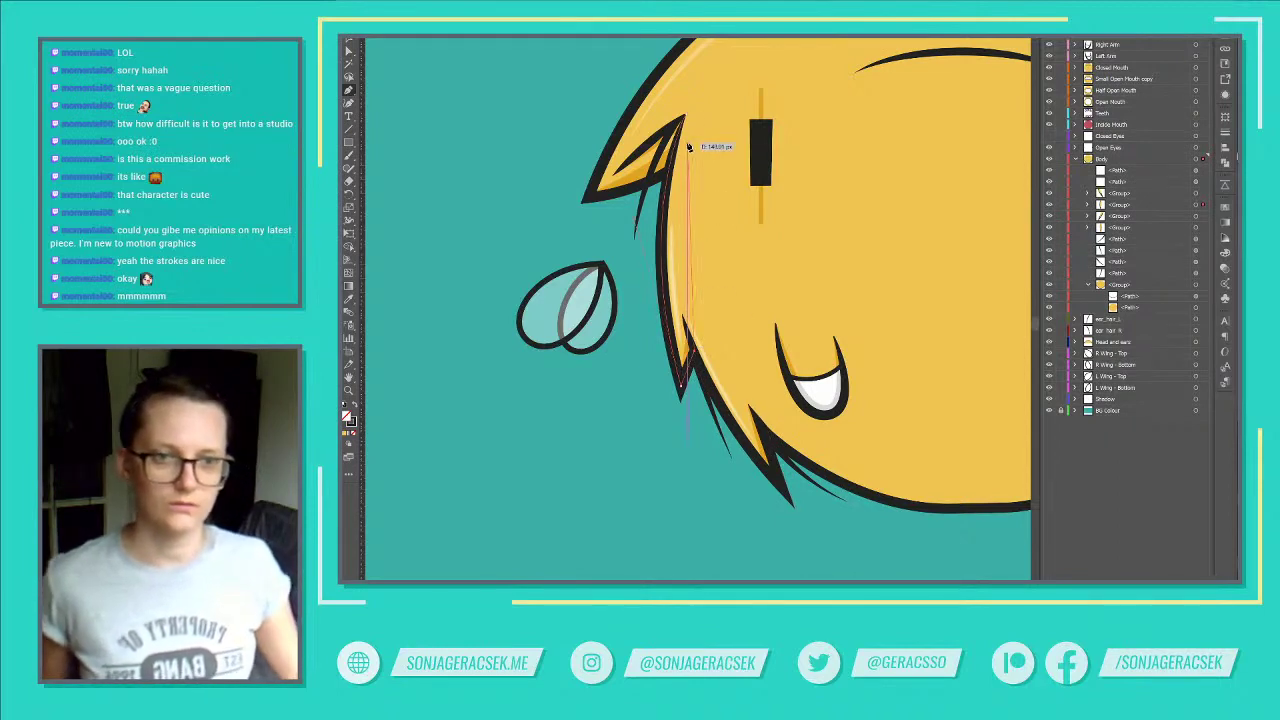
key("Escape")
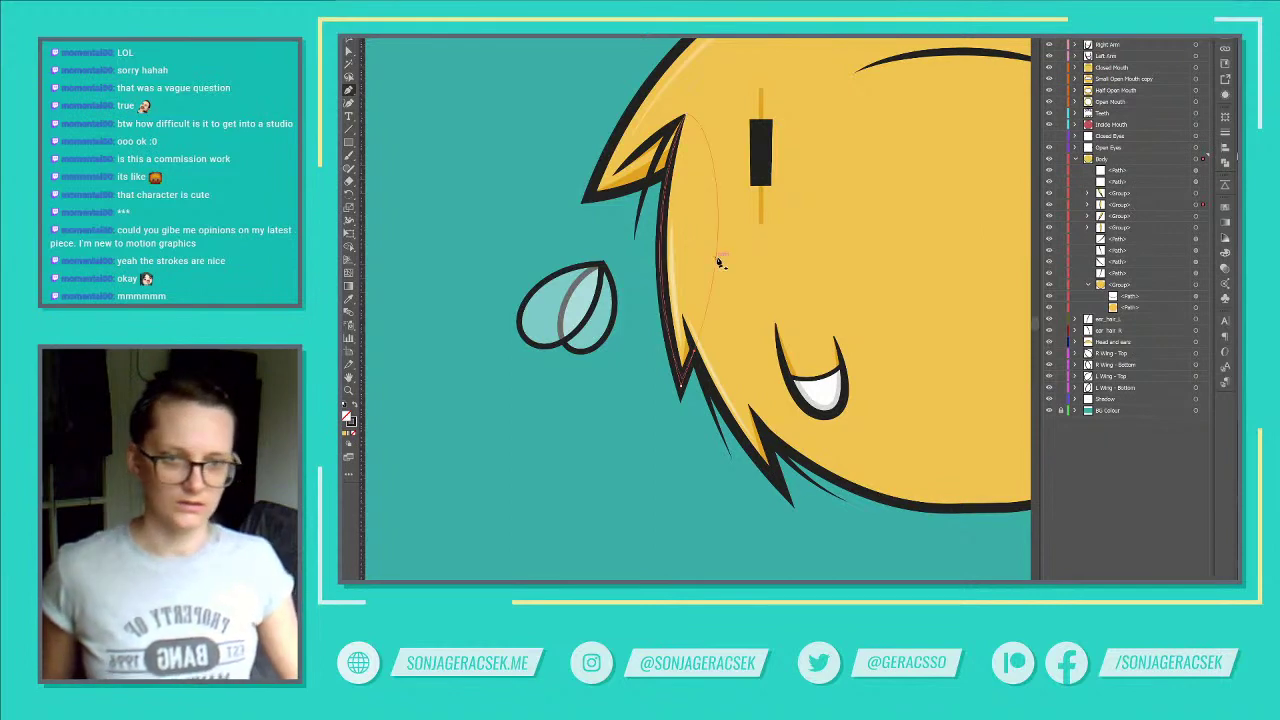
Step: Delete the two stray empty paths at the start of the Body layer and select the lower-left fur tuft group
key("v")
left_click(674, 258)
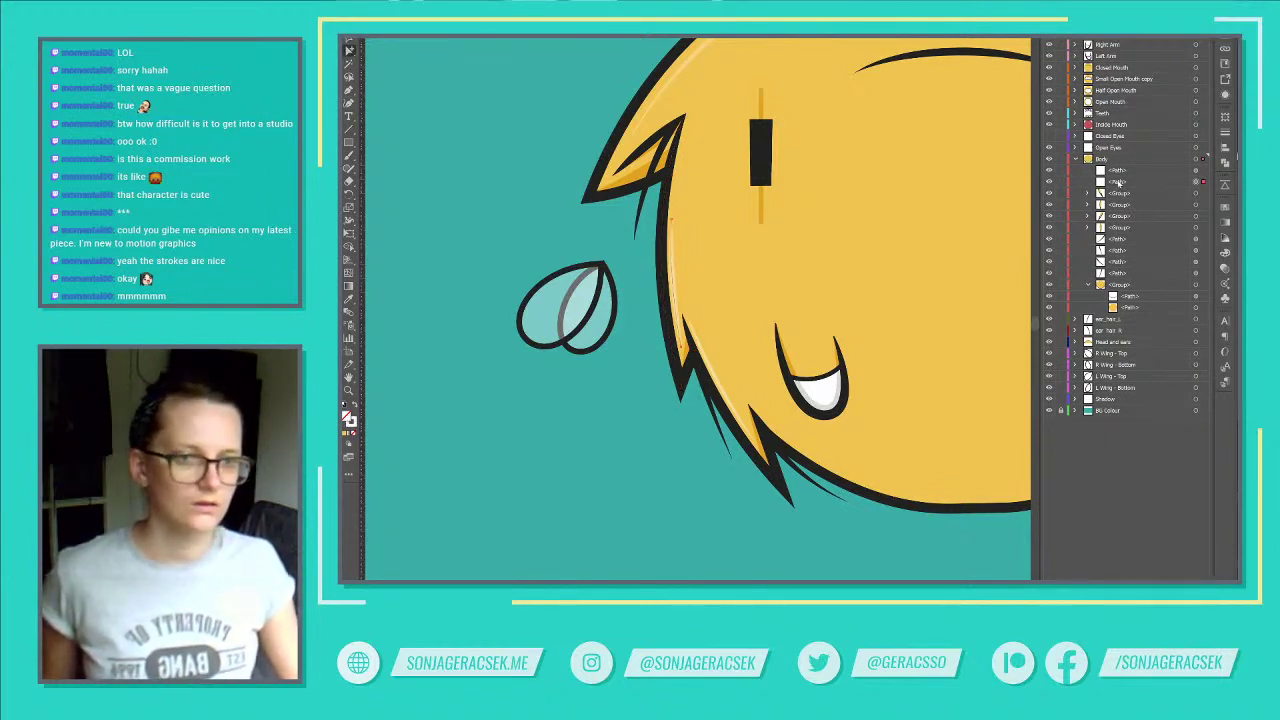
left_click(1116, 193)
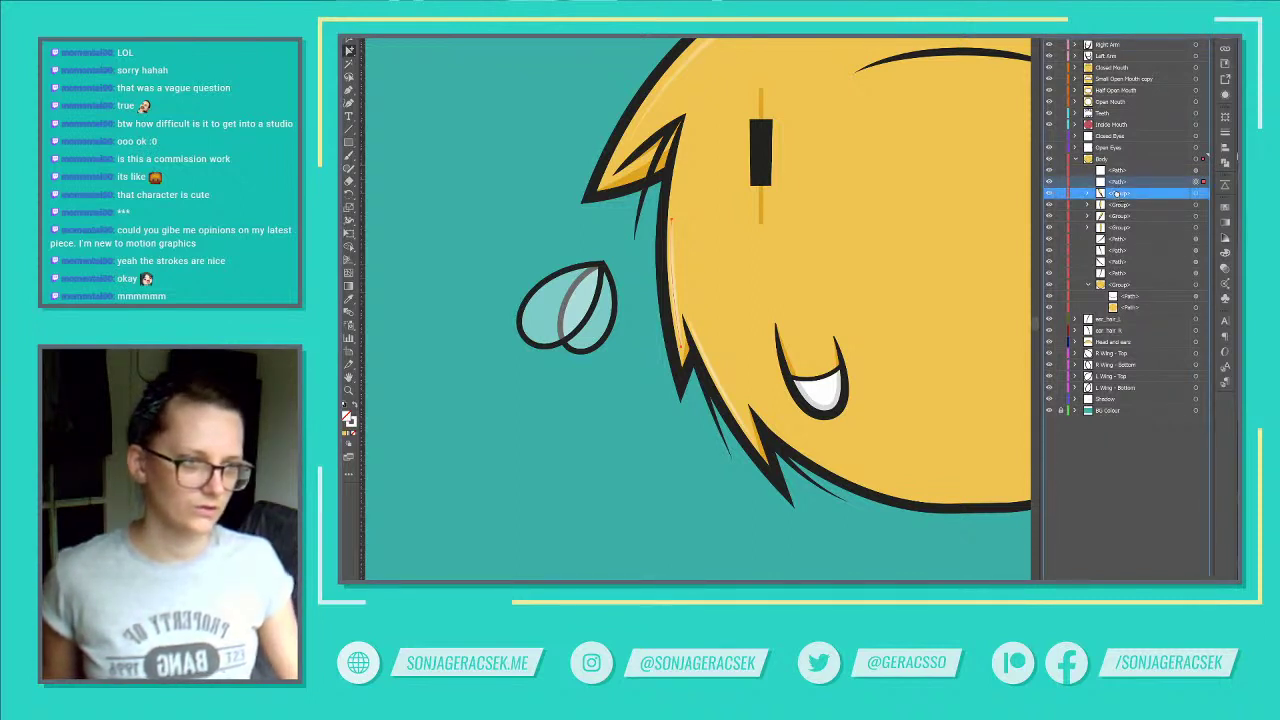
left_click_drag(1116, 193, 1119, 206)
left_click(1118, 182)
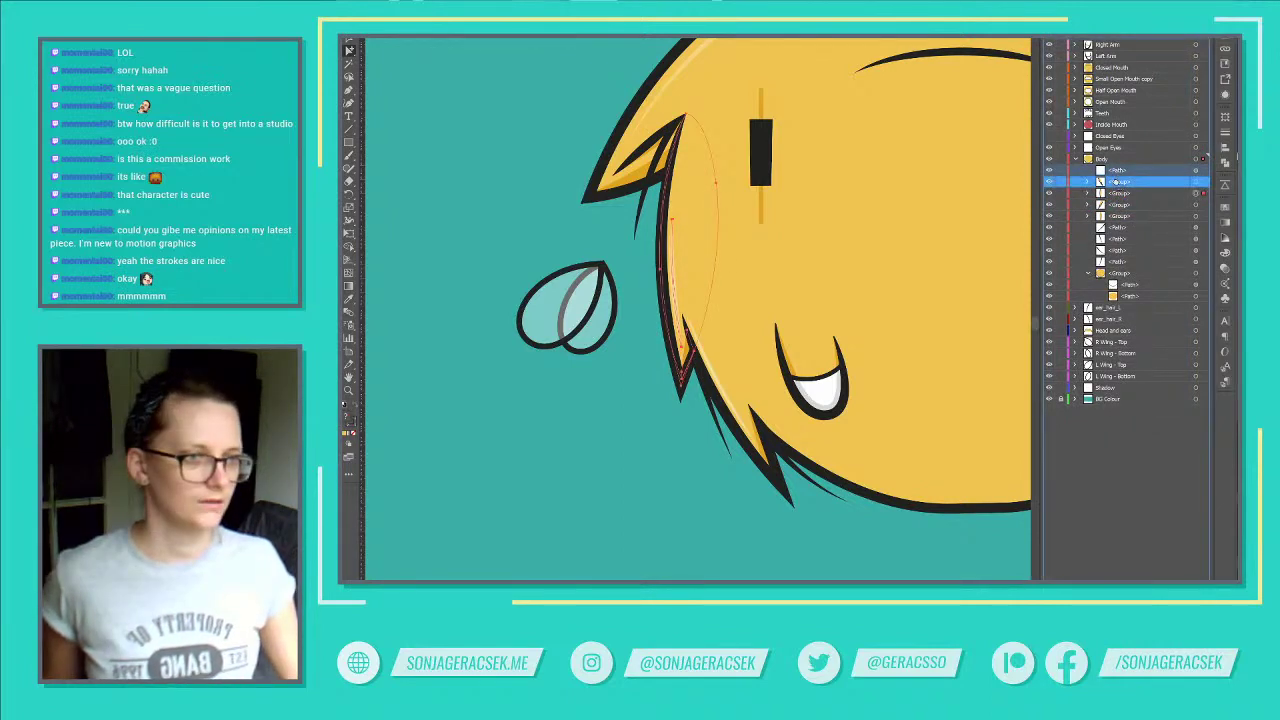
left_click_drag(1116, 182, 1118, 183)
left_click(1196, 171)
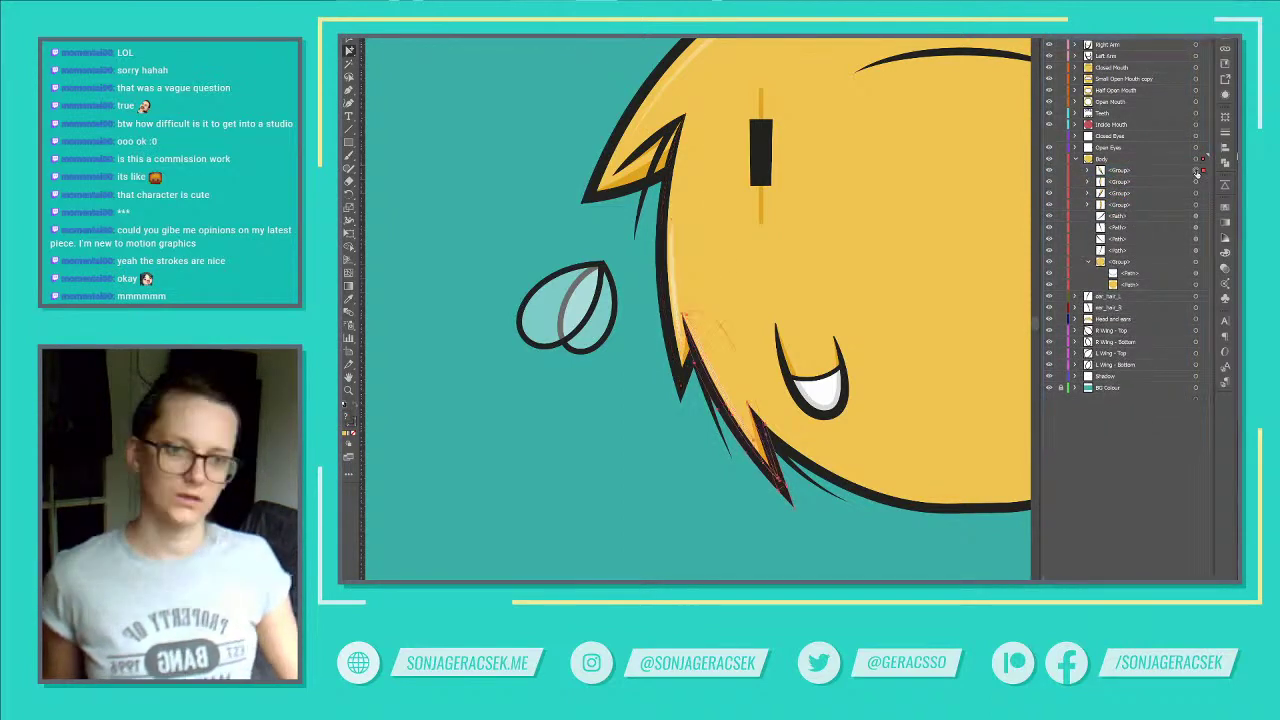
Step: Release all artwork in the Body layer to separate layers and move those layers out to the top level above it
key("ctrl+minus")
key("ctrl+minus")
left_click_drag(888, 251, 792, 324)
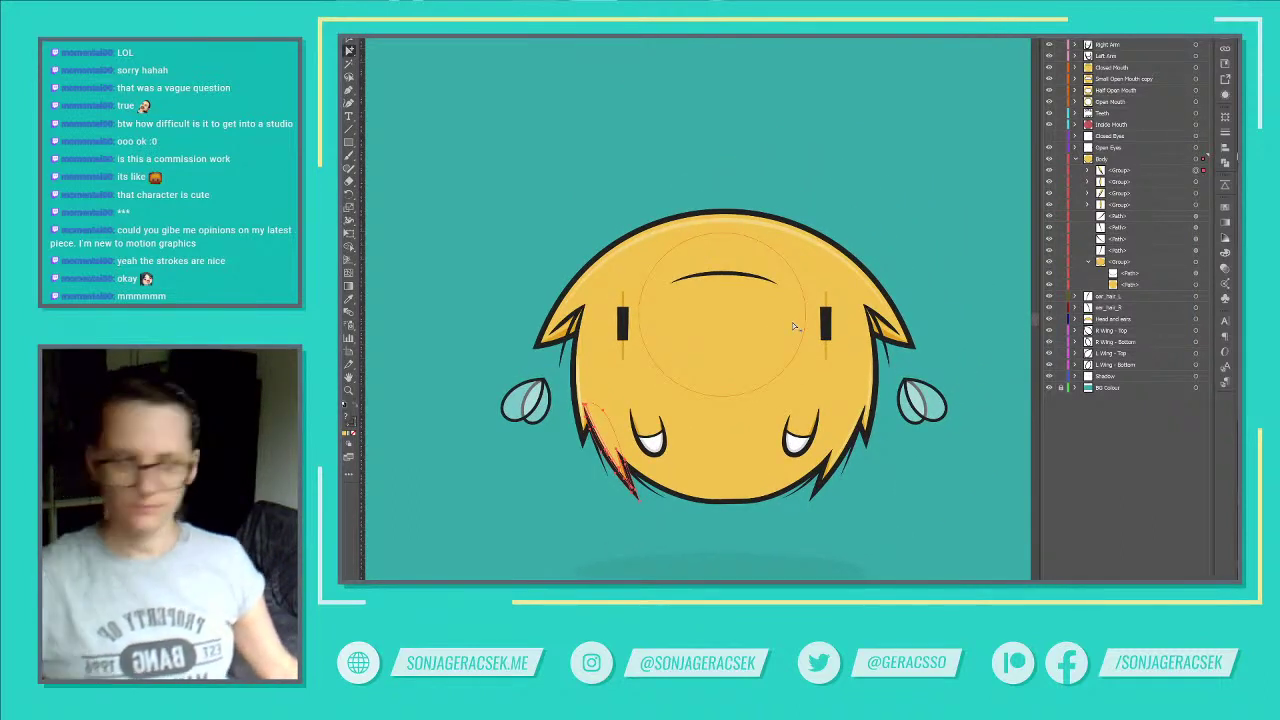
left_click(1088, 262)
left_click(1196, 262)
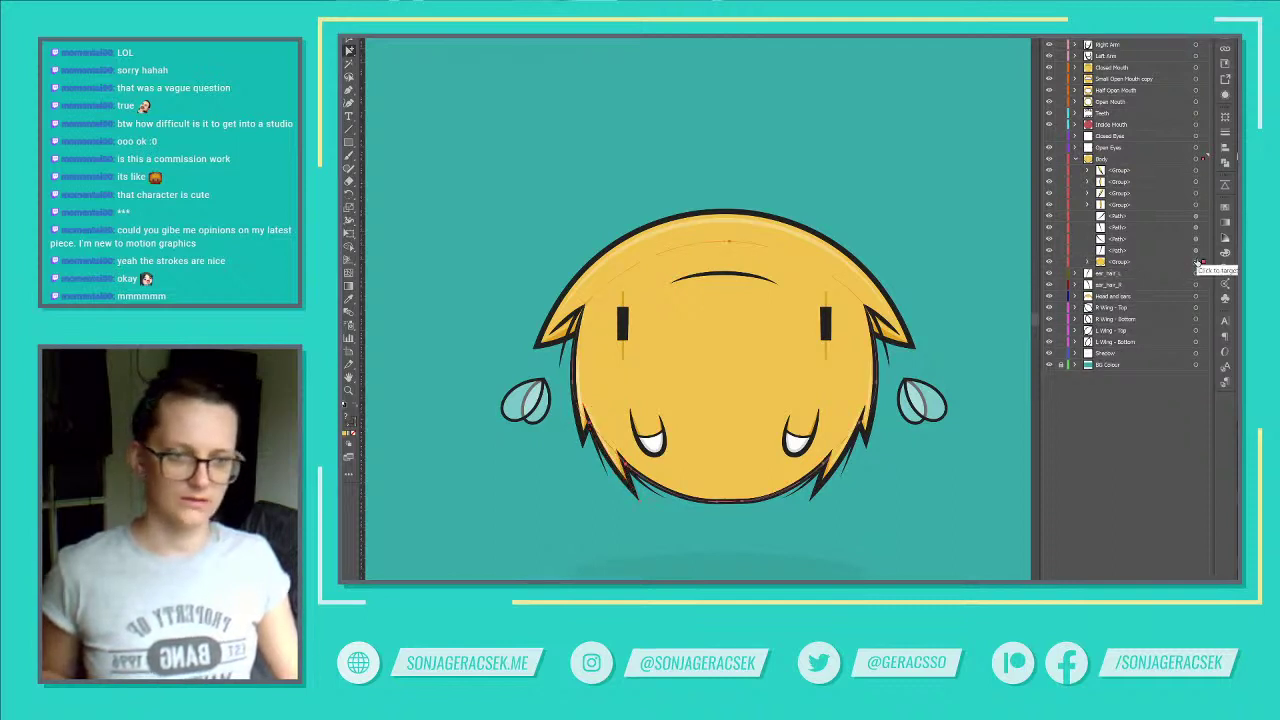
left_click(1196, 159)
left_click(1196, 159)
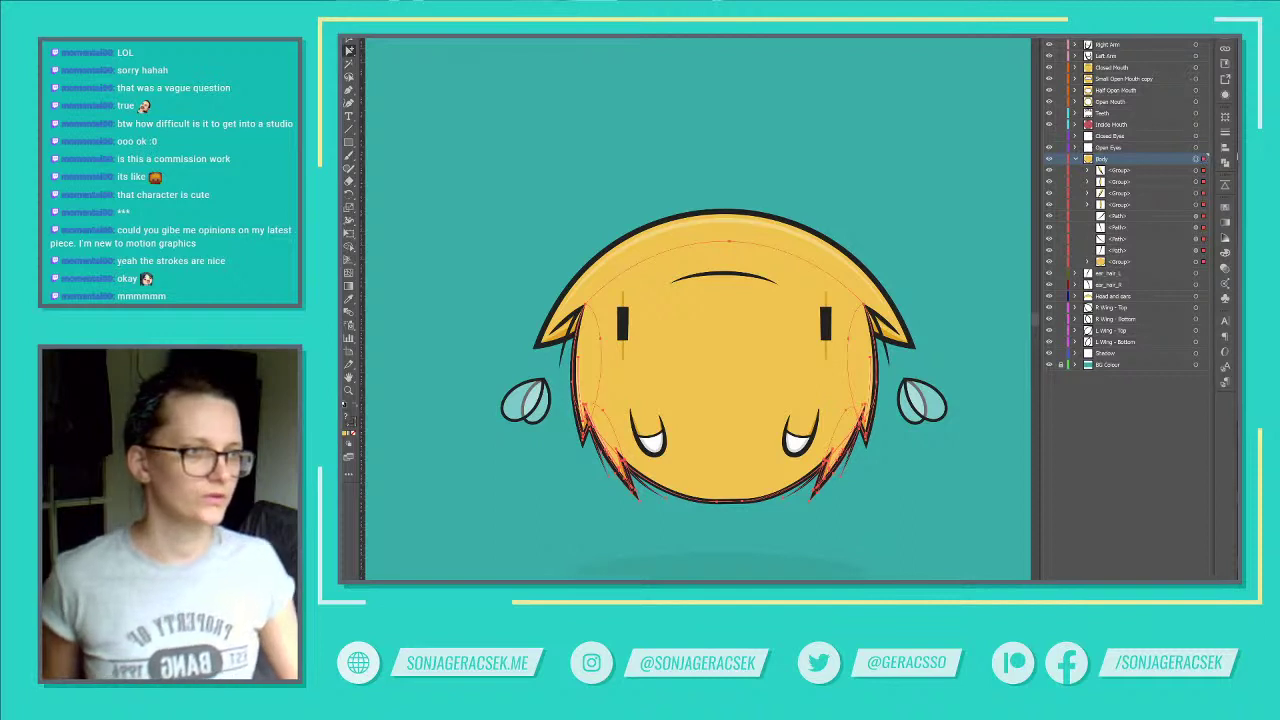
left_click(1207, 30)
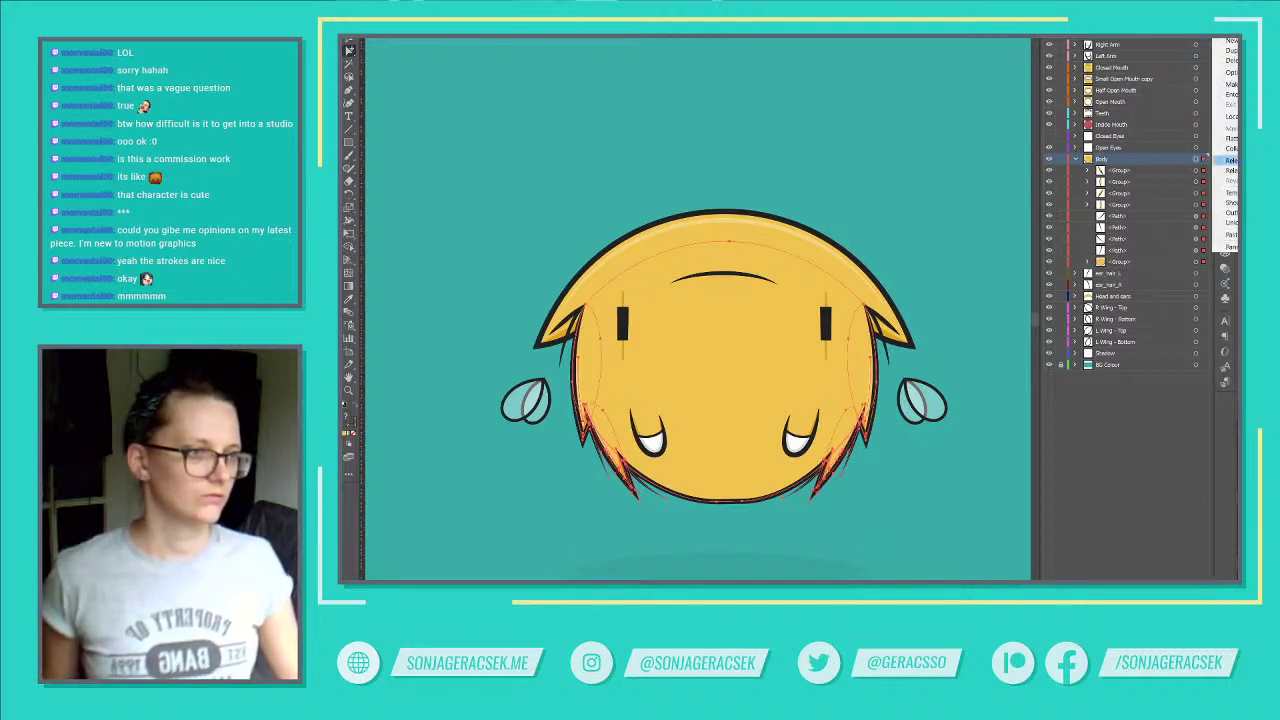
left_click(1226, 160)
left_click(1118, 170, "shift")
left_click_drag(1128, 172, 1140, 155)
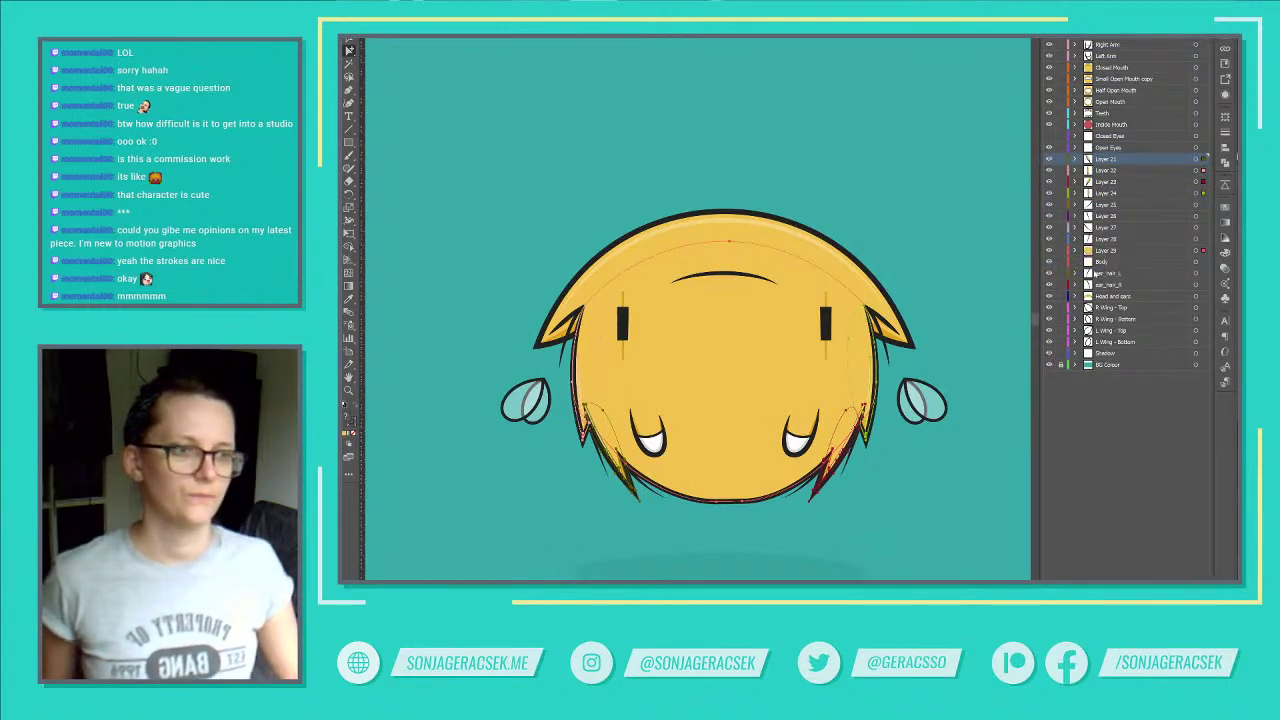
Step: Rename Layer 29 as body and delete the old empty Body layer beneath it
left_click(1121, 263)
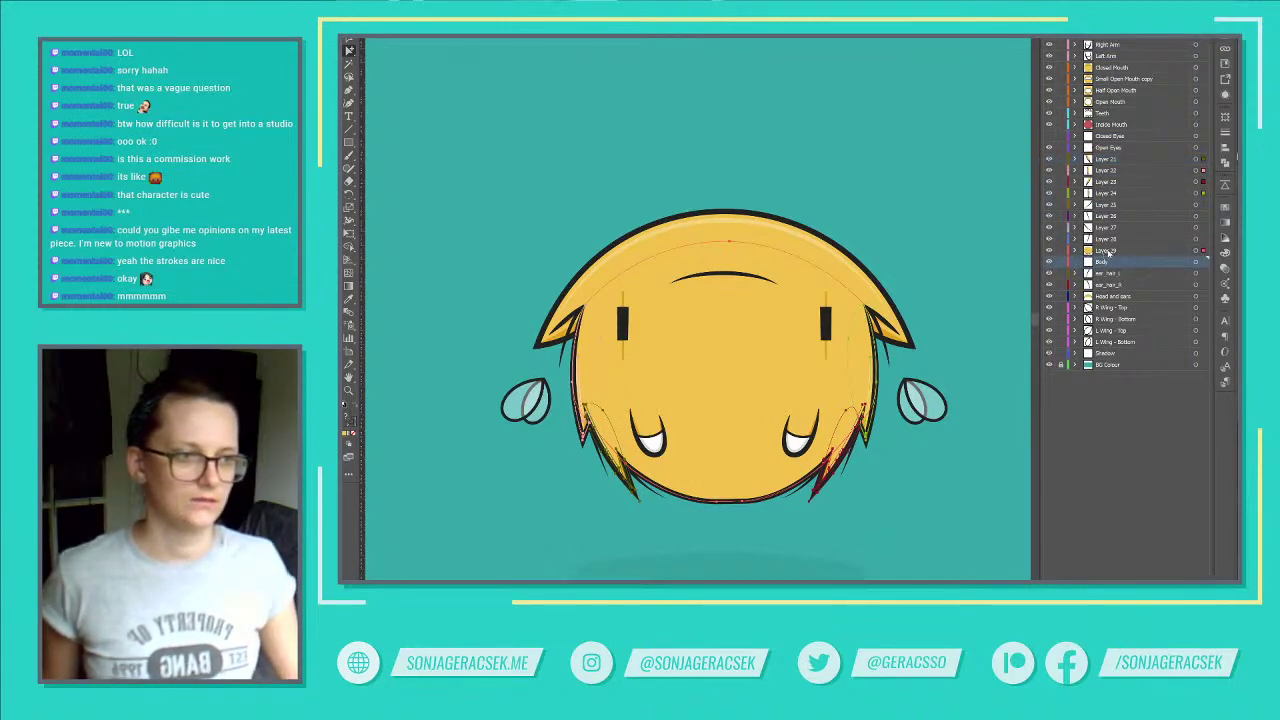
double_click(1108, 250)
type("body")
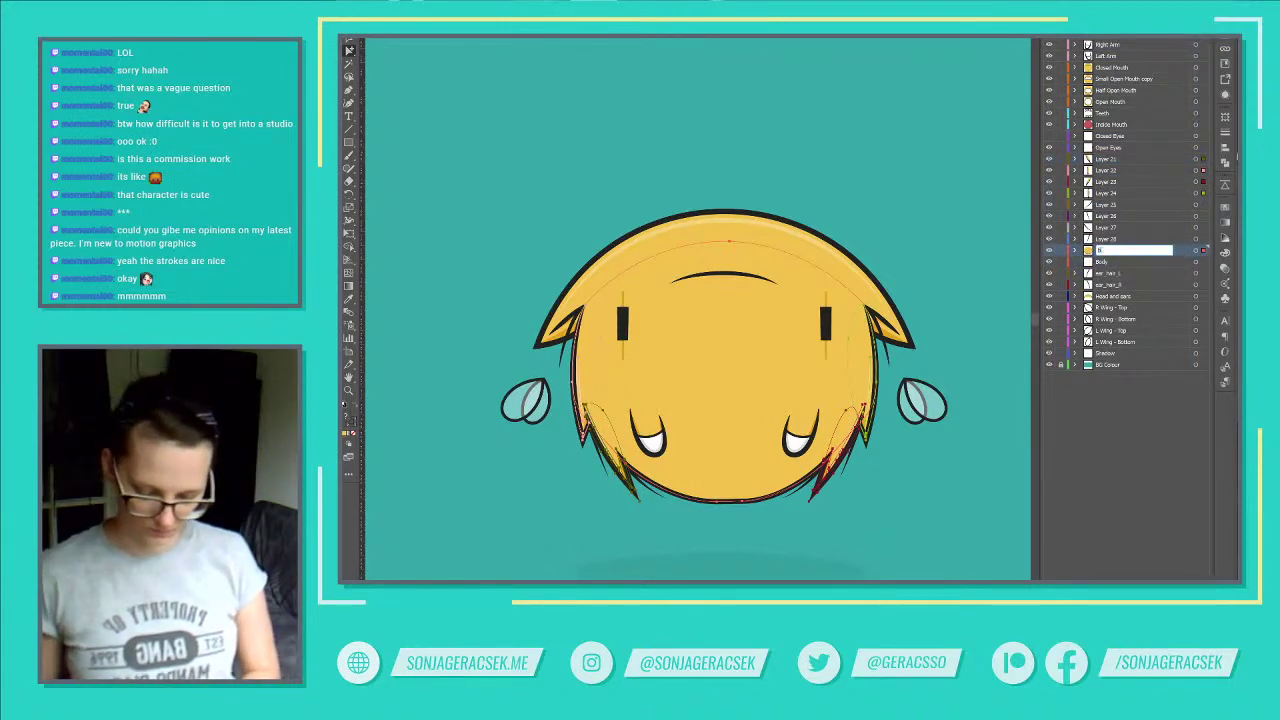
key("Return")
left_click(1116, 262)
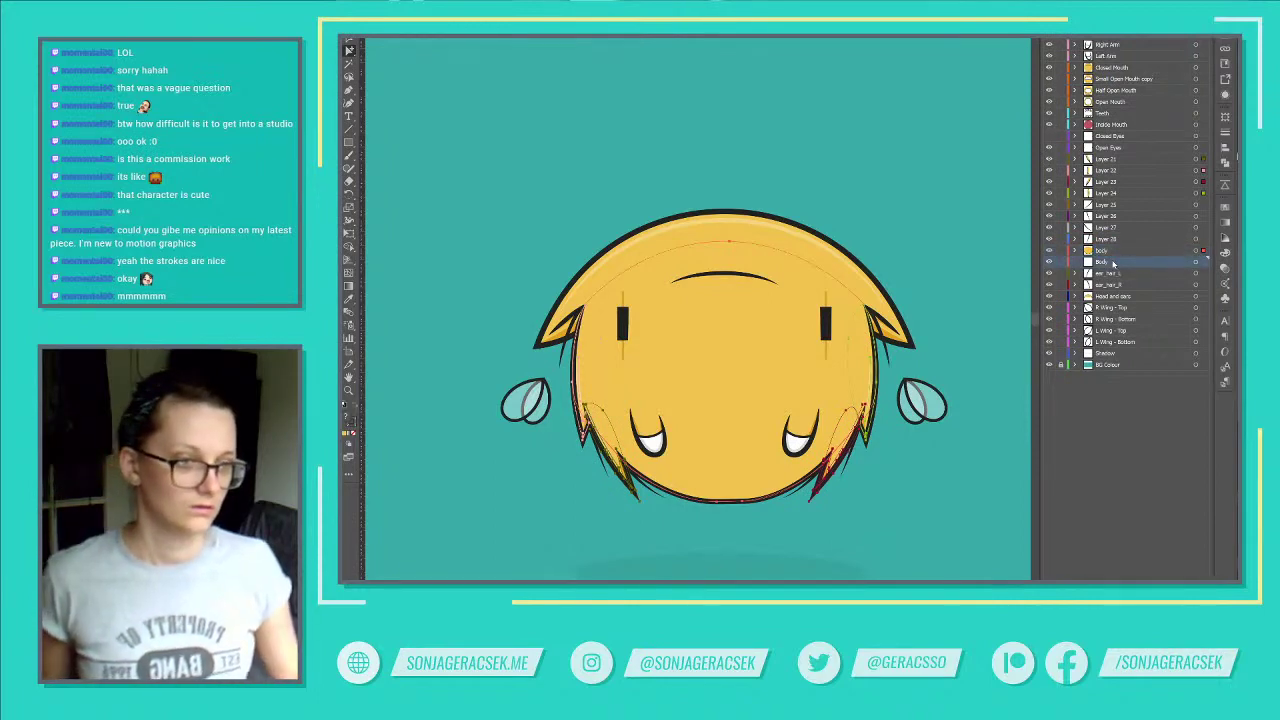
key("Delete")
left_click(1172, 462)
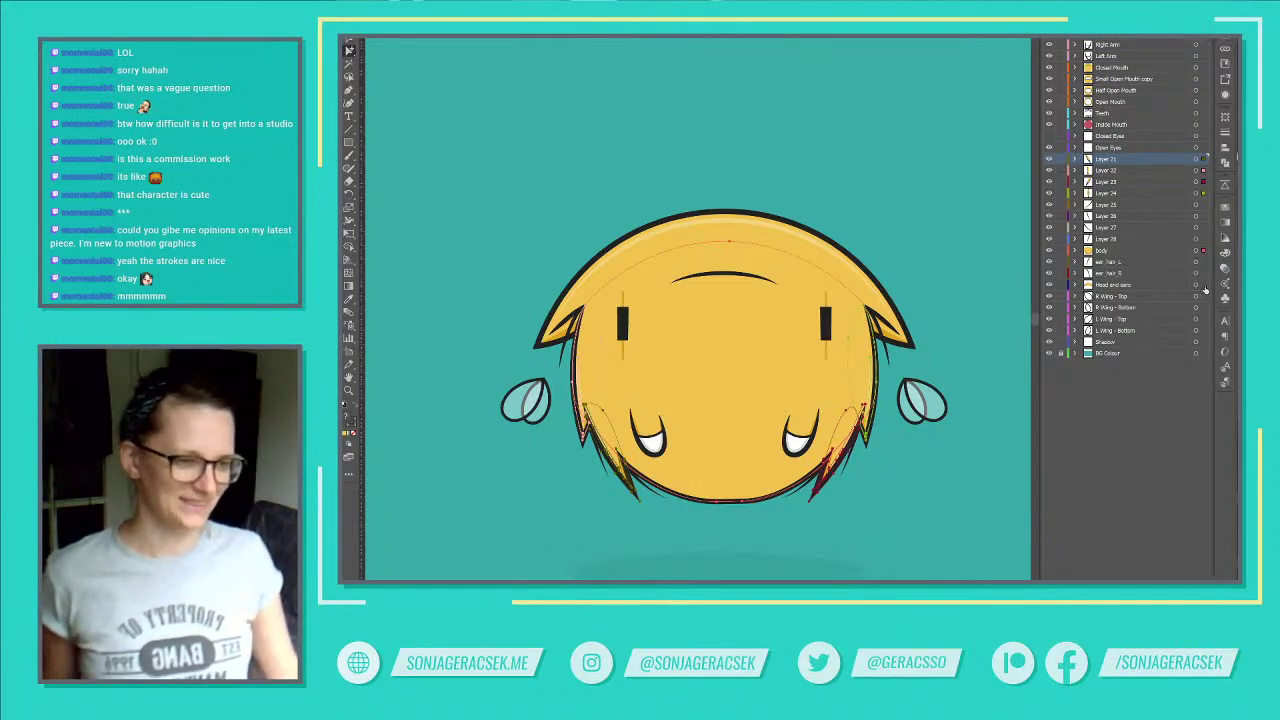
Step: Show only the fur stroke on Layer 28, checking the neighbouring fur layers' visibility to identify which side each belongs to
left_click(1194, 240)
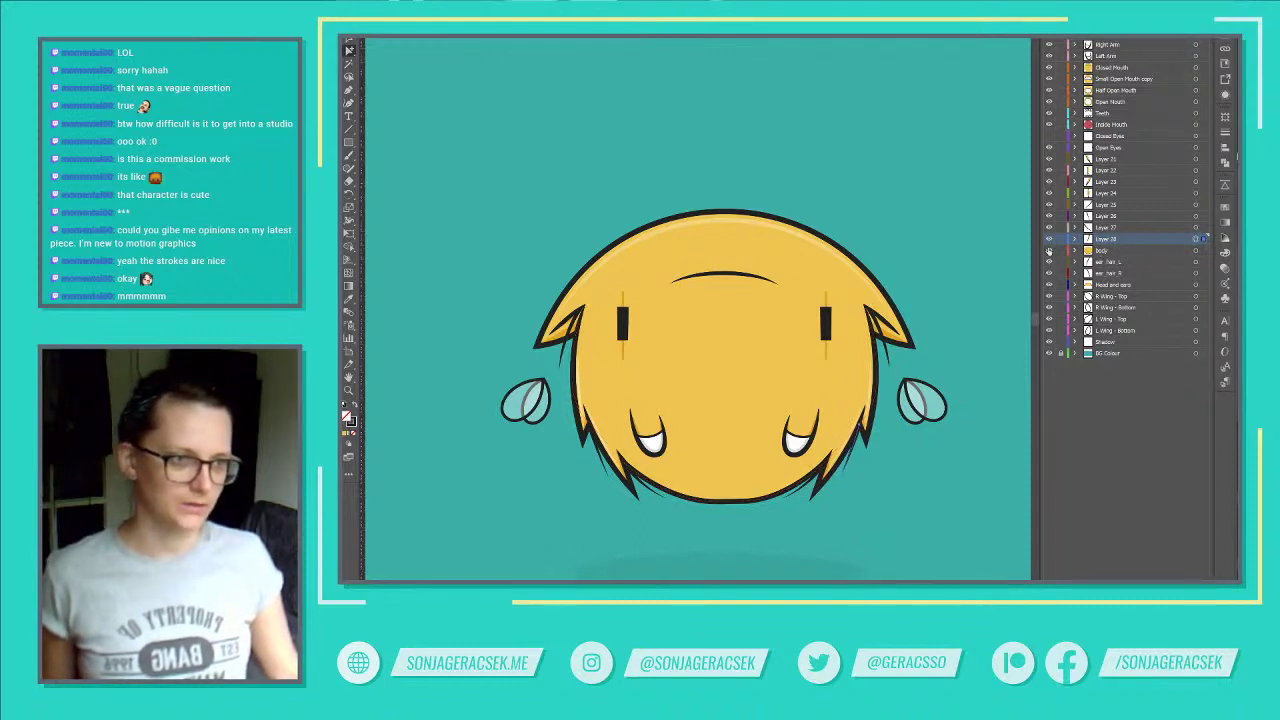
left_click(1049, 240)
left_click(1049, 240, "alt")
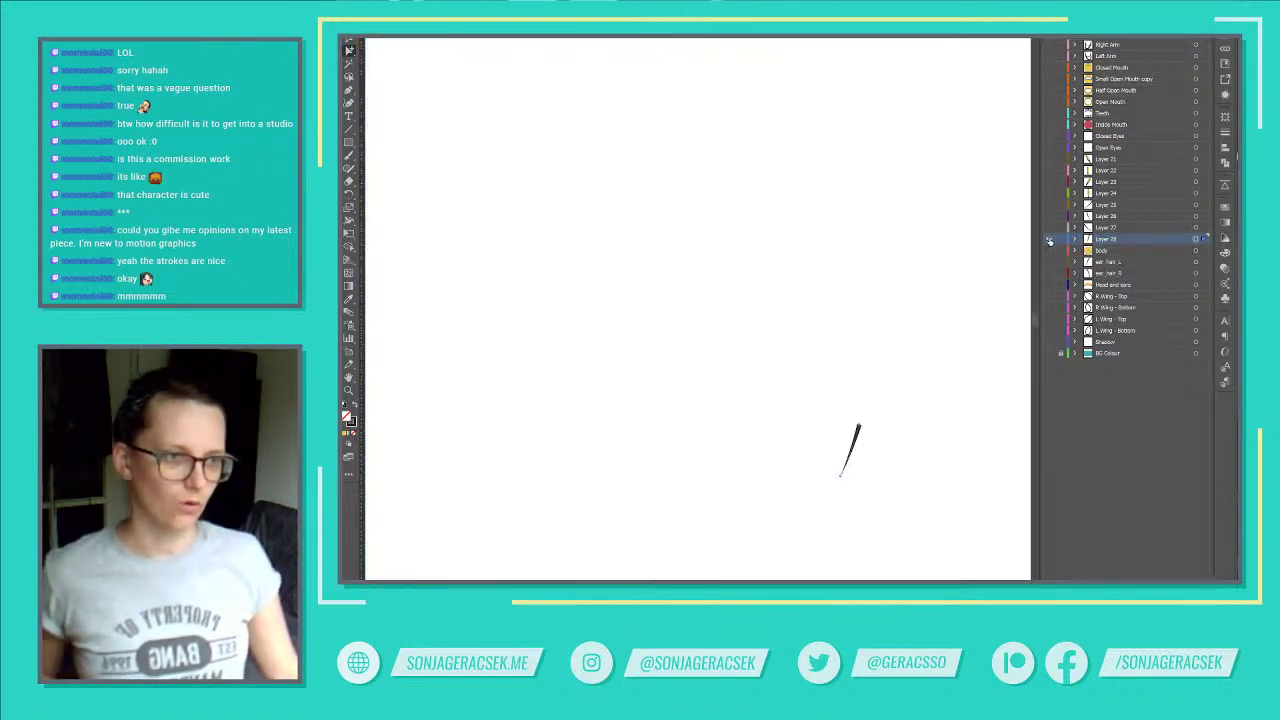
left_click(1049, 162)
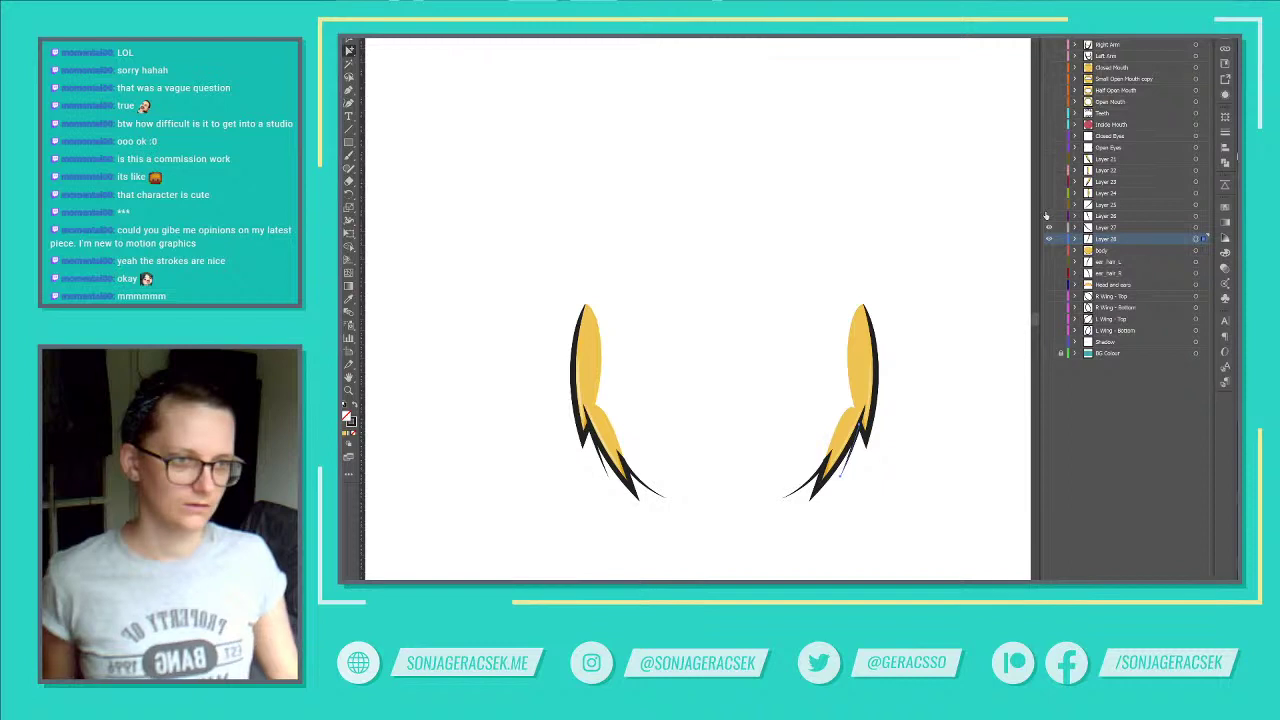
left_click(1049, 227)
left_click(1049, 229)
left_click(1049, 229)
left_click(1048, 217)
left_click(1048, 217)
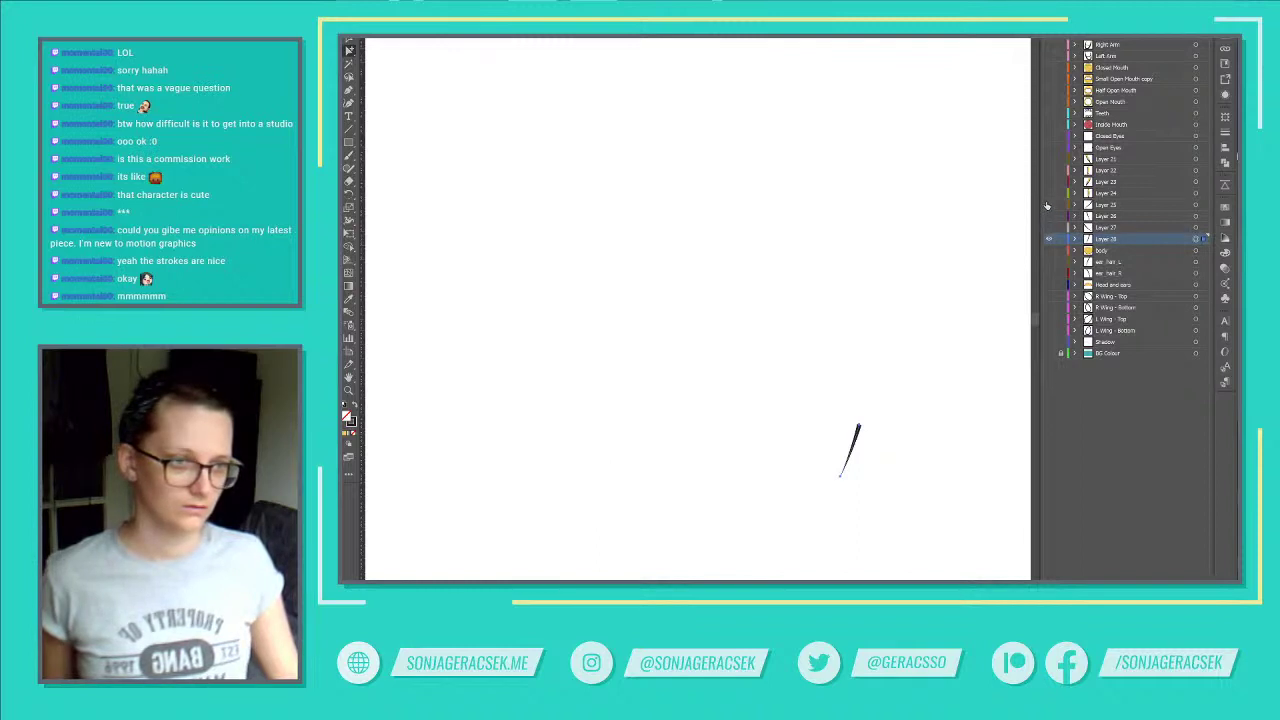
Step: Make Layers 25, 24 and 23 visible and move Layer 28 directly below Layer 25
left_click(1049, 205)
left_click_drag(1063, 245, 1100, 216)
left_click(1049, 194)
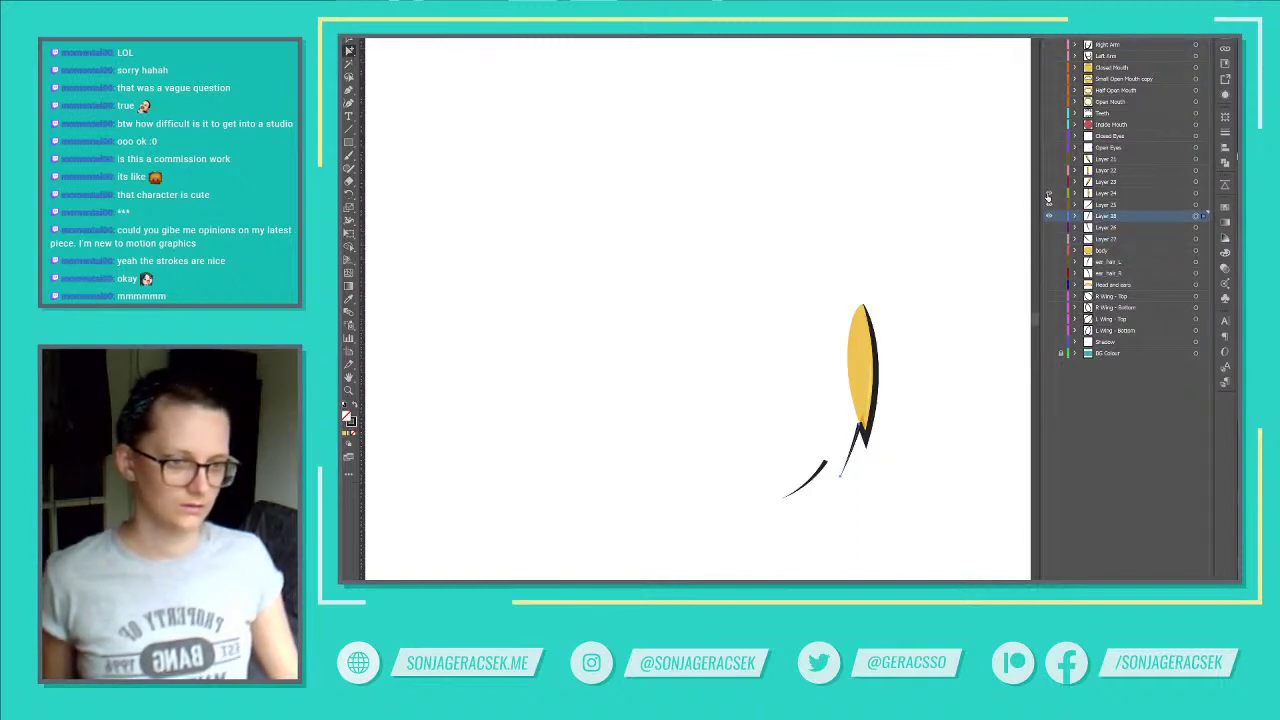
left_click(1049, 183)
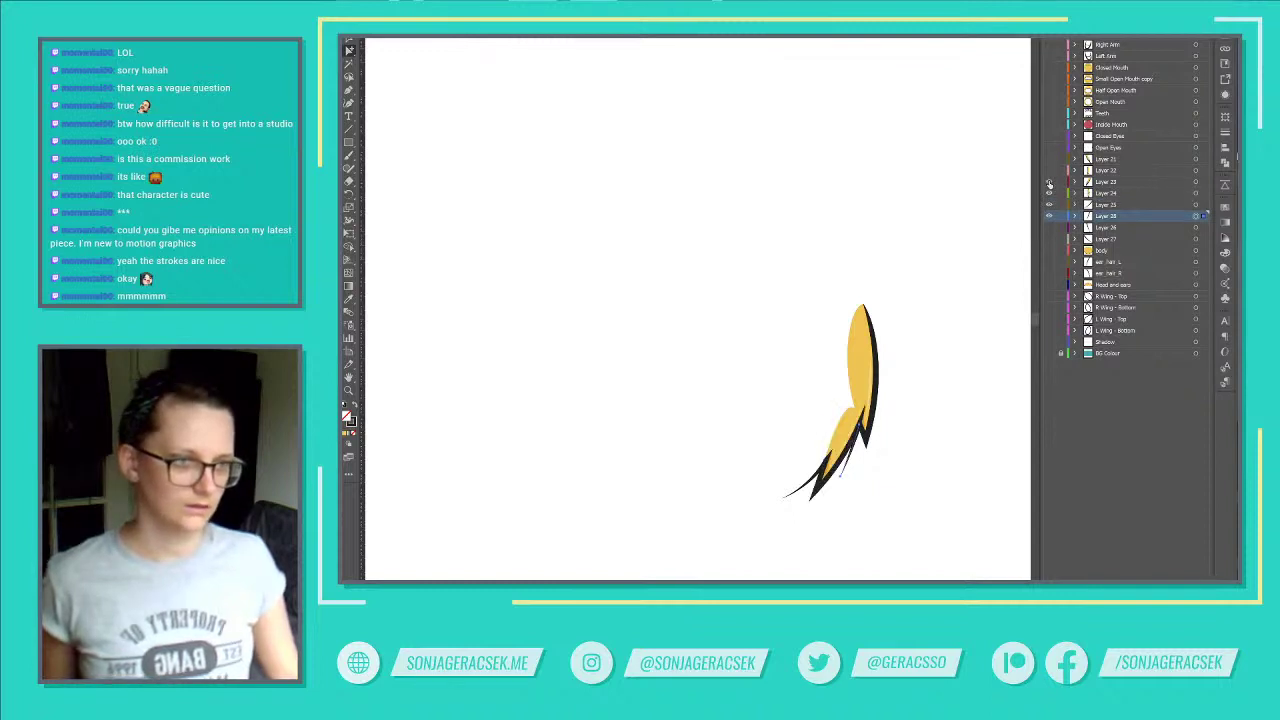
Step: Move the hidden Layers 21 and 22 below Layer 28, keeping the four visible fur layers together
left_click(1105, 171)
left_click(1105, 159, "shift")
left_click_drag(1107, 161, 1114, 216)
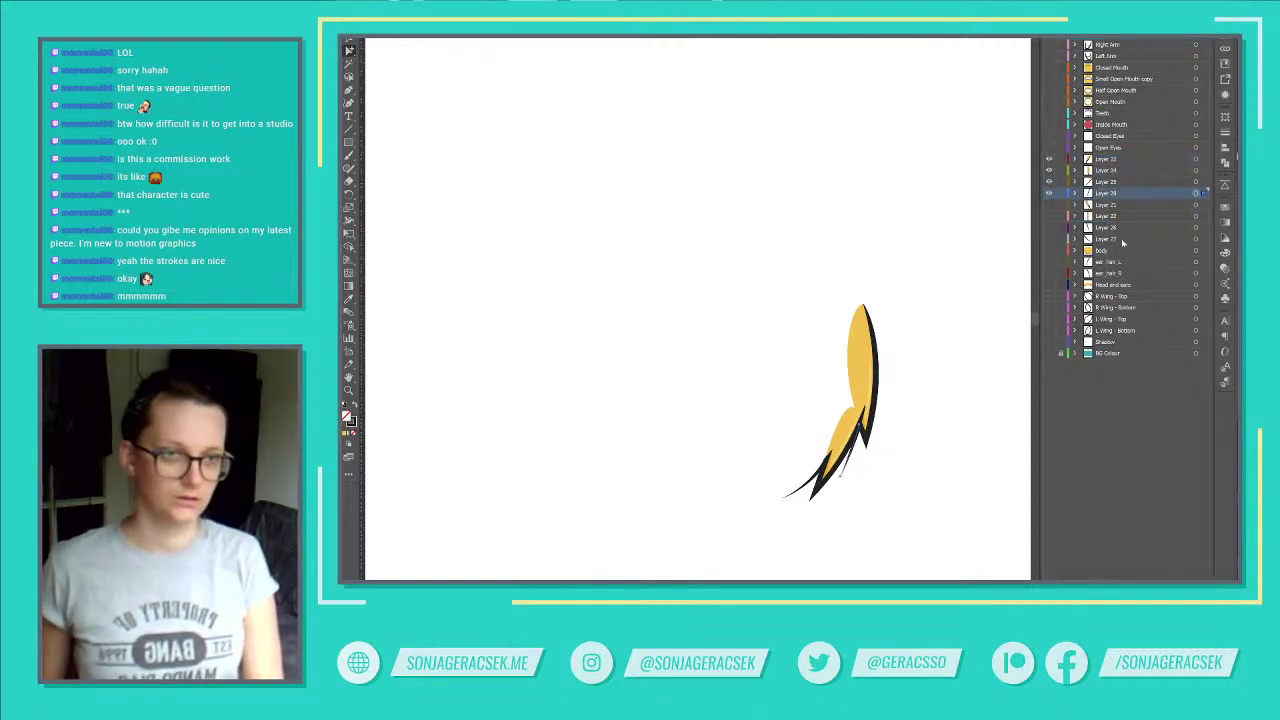
key("F2")
left_click_drag(951, 248, 788, 209)
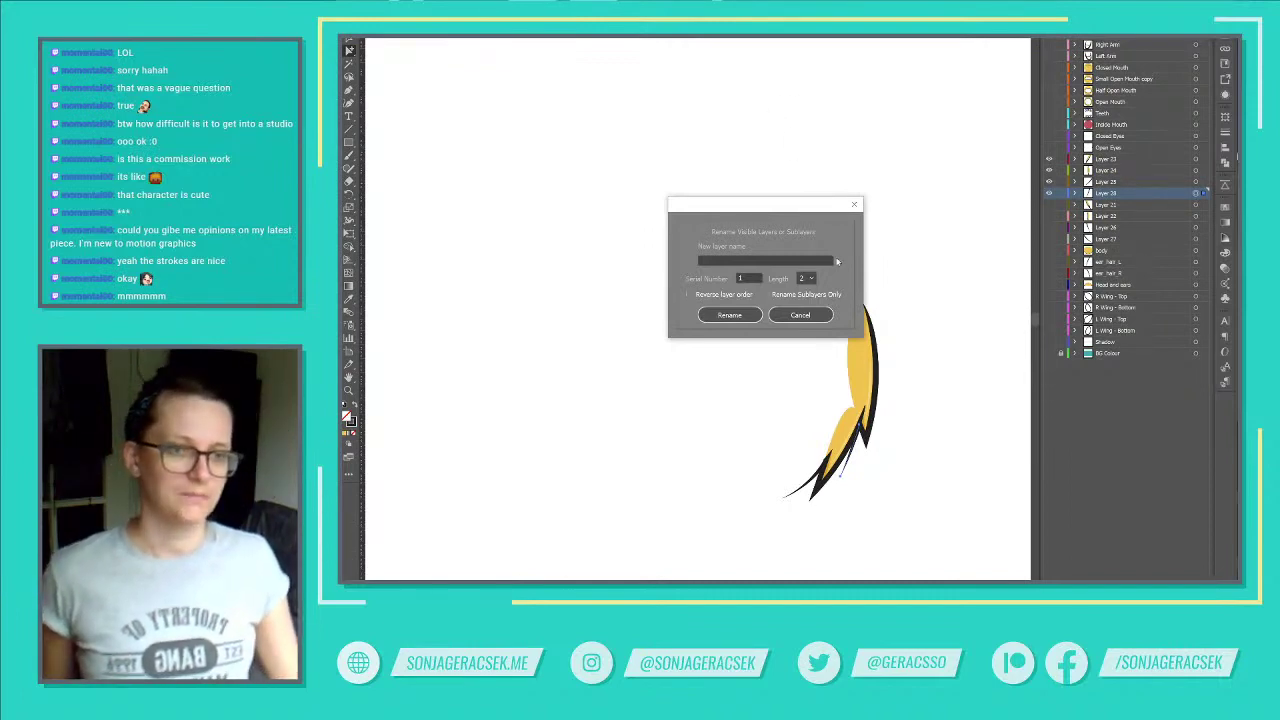
left_click(772, 261)
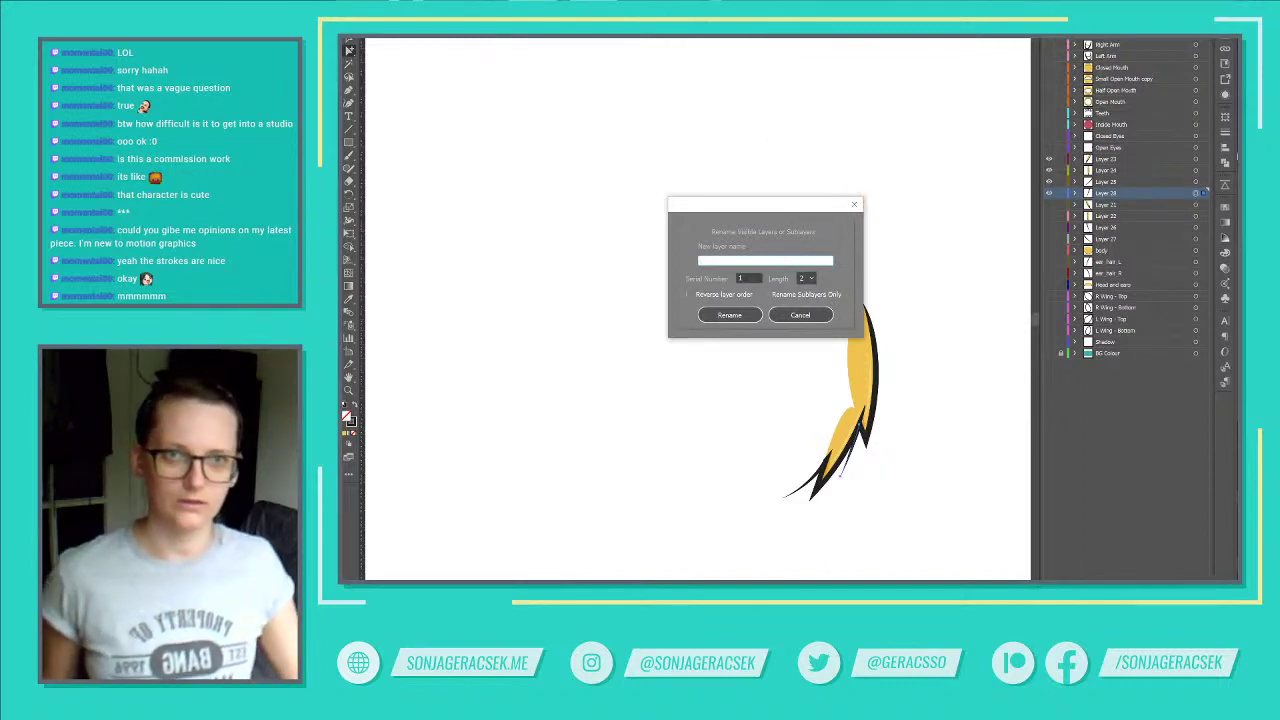
left_click(822, 318)
left_click(552, 2)
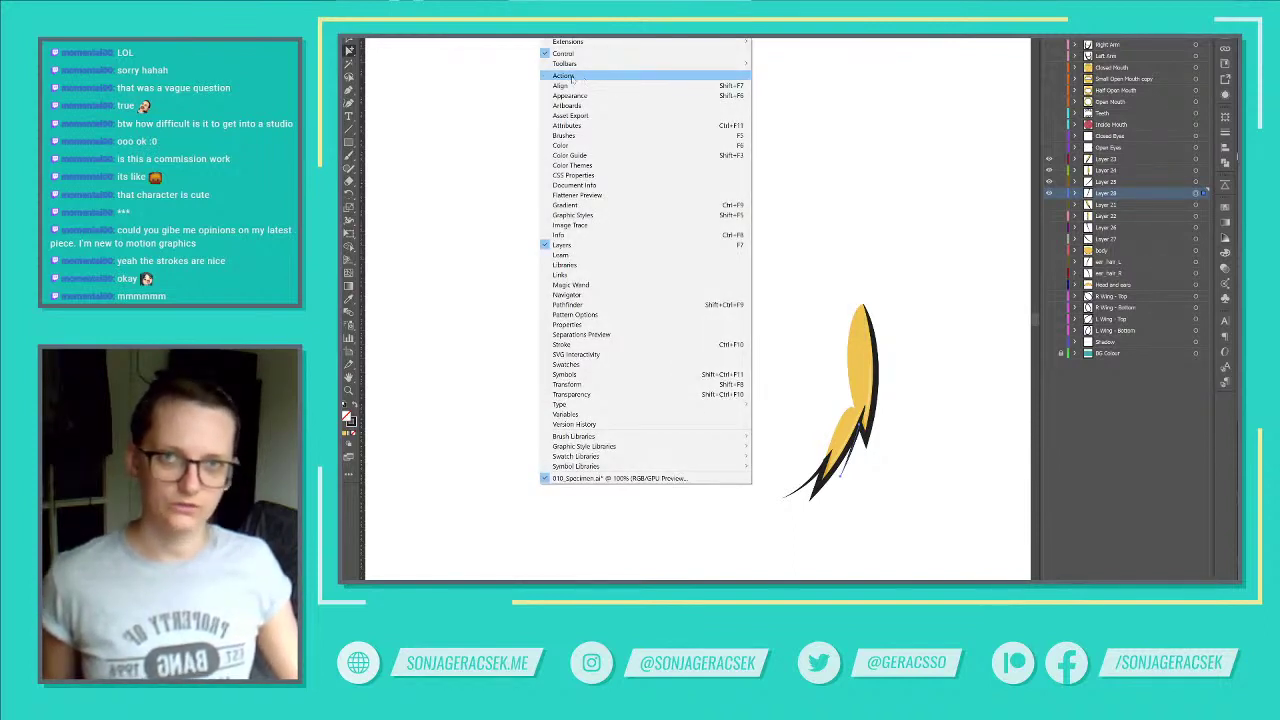
key("Escape")
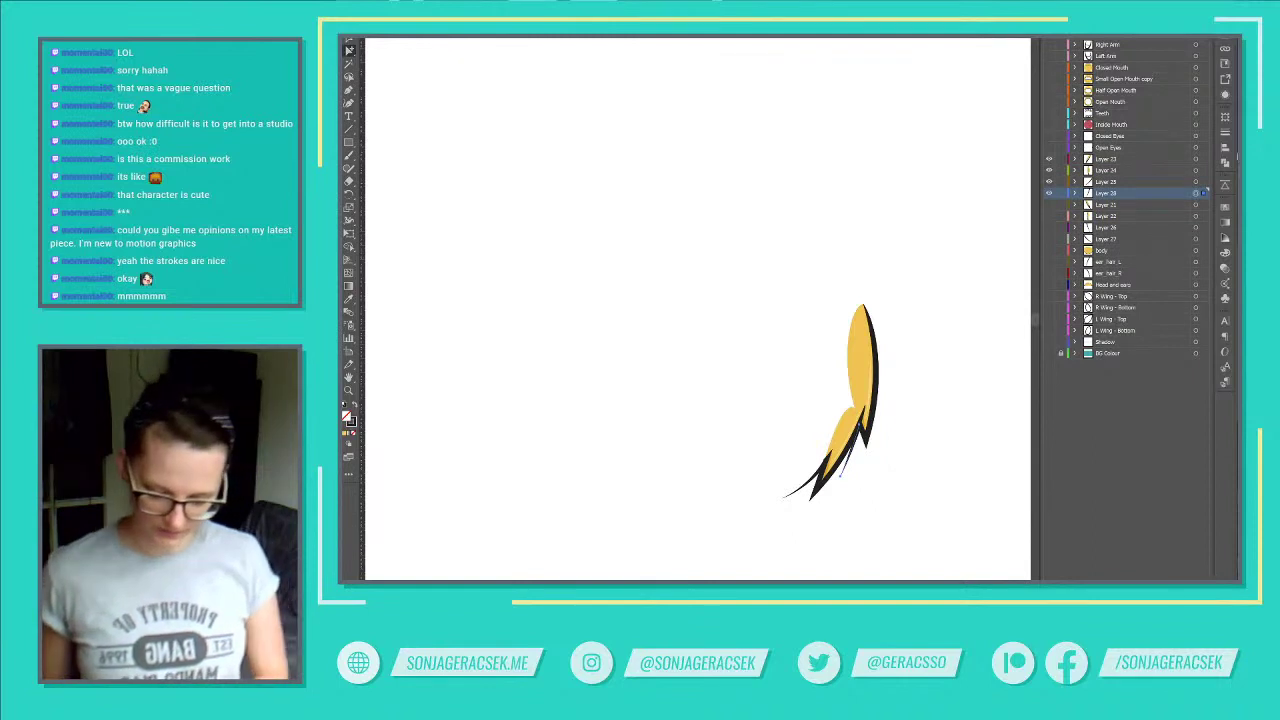
Step: Batch-rename the visible fur layers with the base name body_R_, starting from serial number 1 with length 2
key("F2")
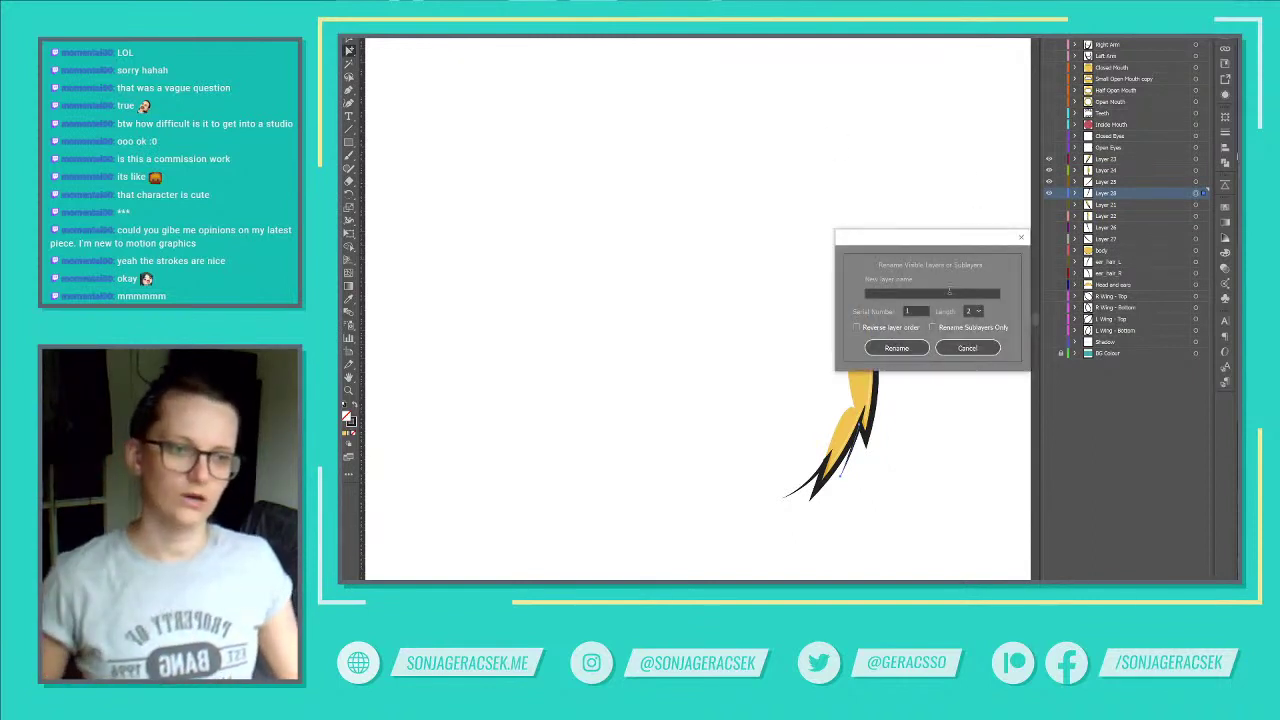
left_click(949, 291)
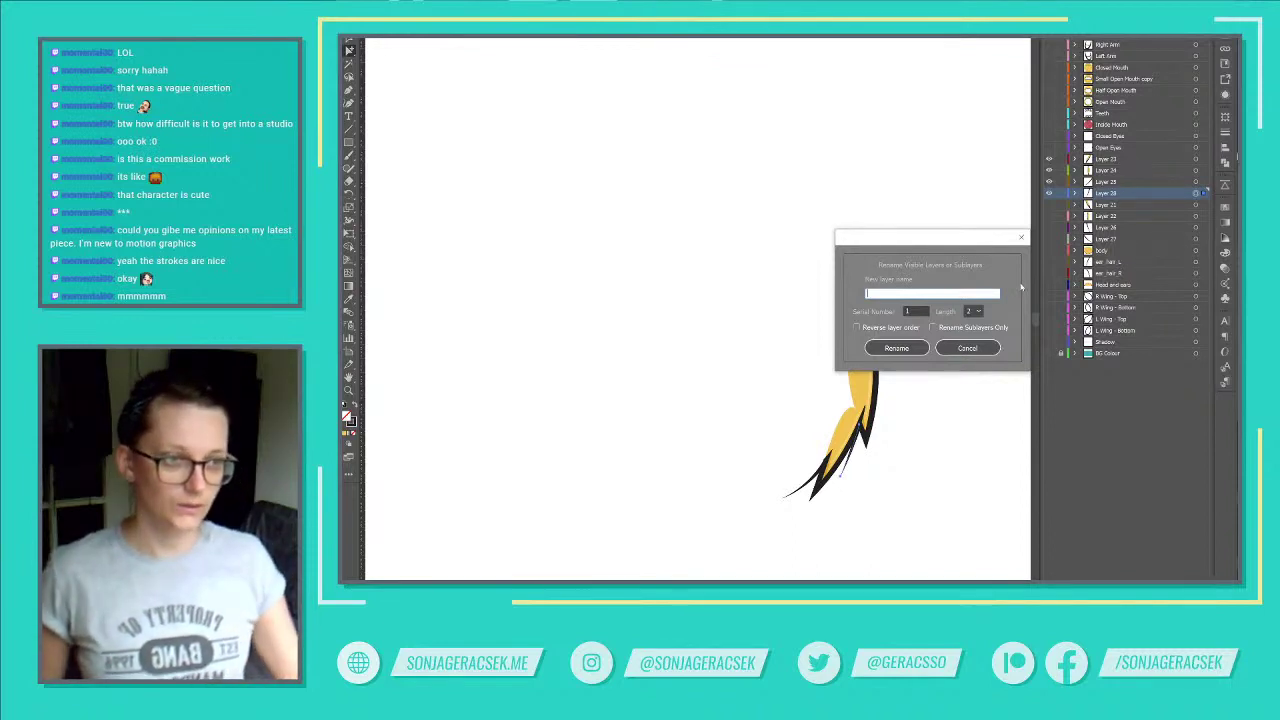
left_click_drag(955, 240, 850, 229)
type("body_R")
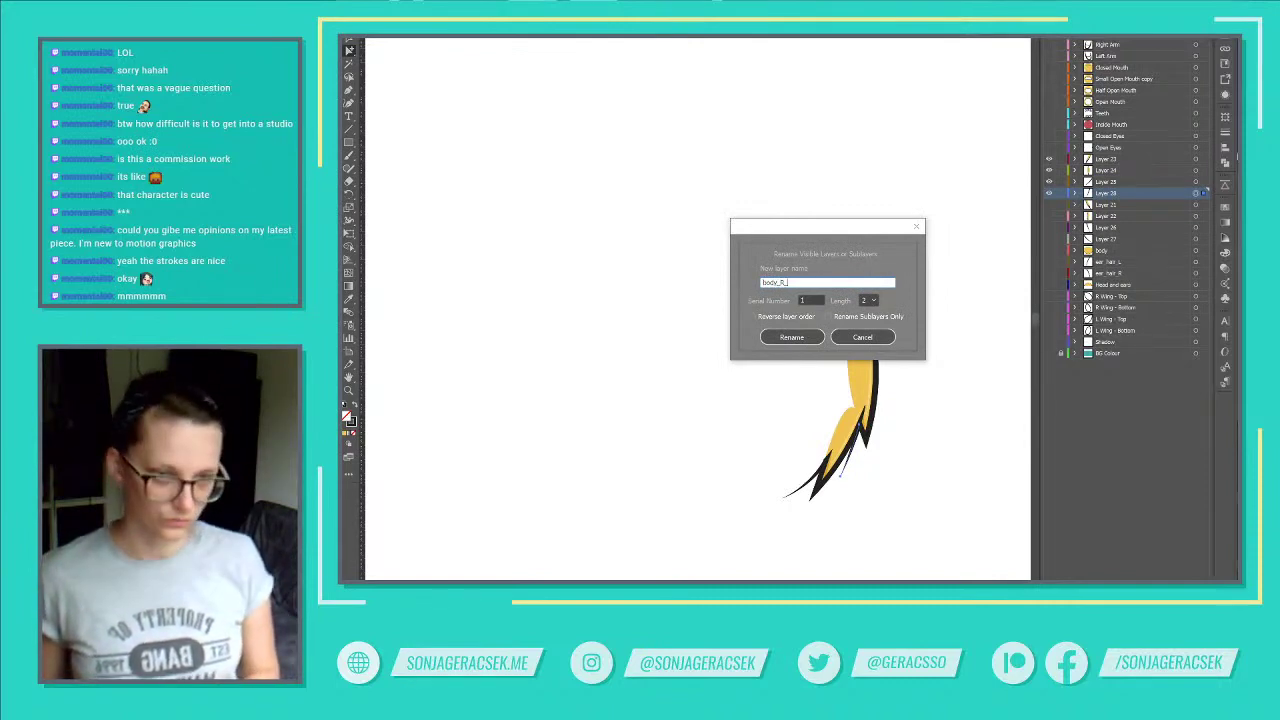
type("_")
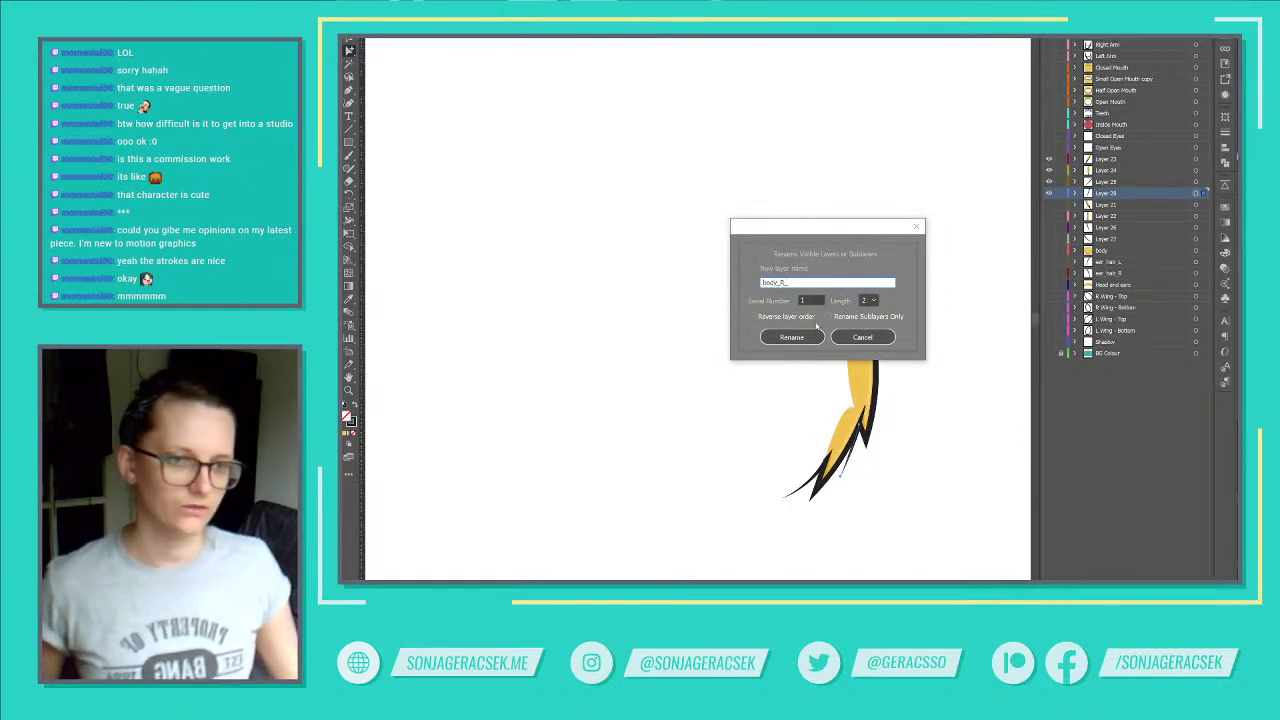
left_click(791, 337)
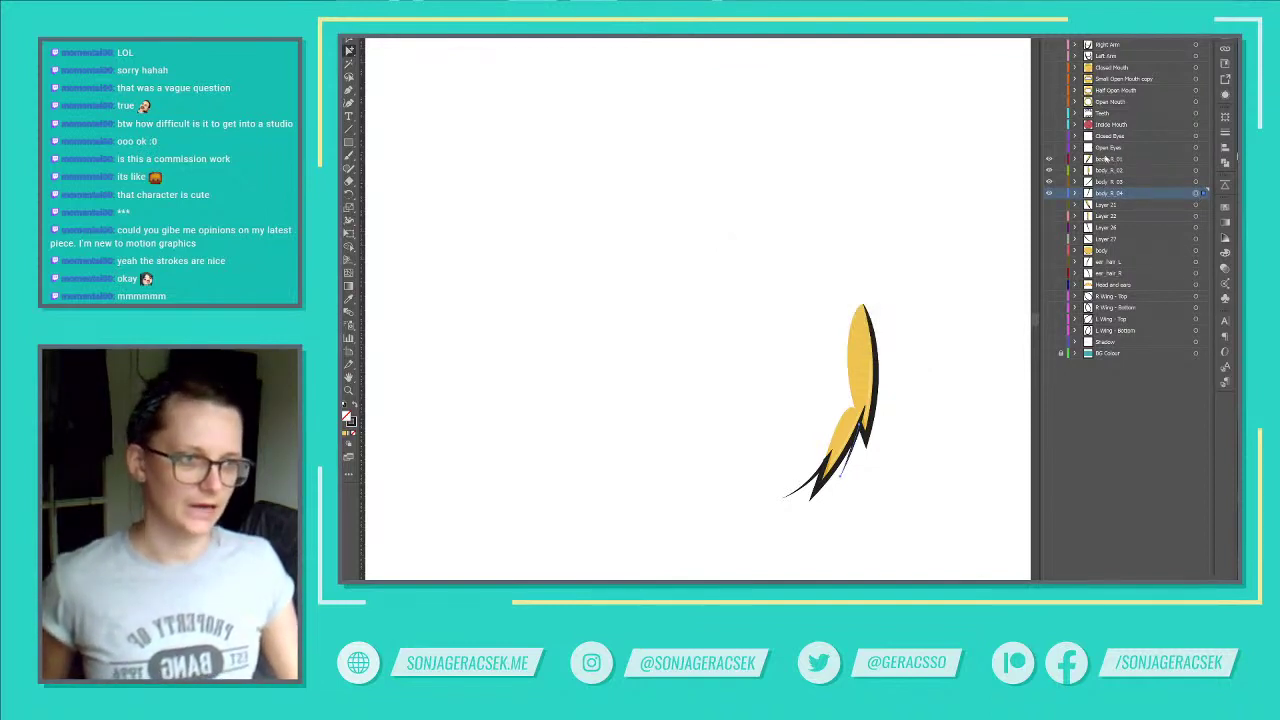
Step: Rename the body_R_04 layer as body_R_ and select the artwork on the body_R_01 layer
double_click(1112, 192)
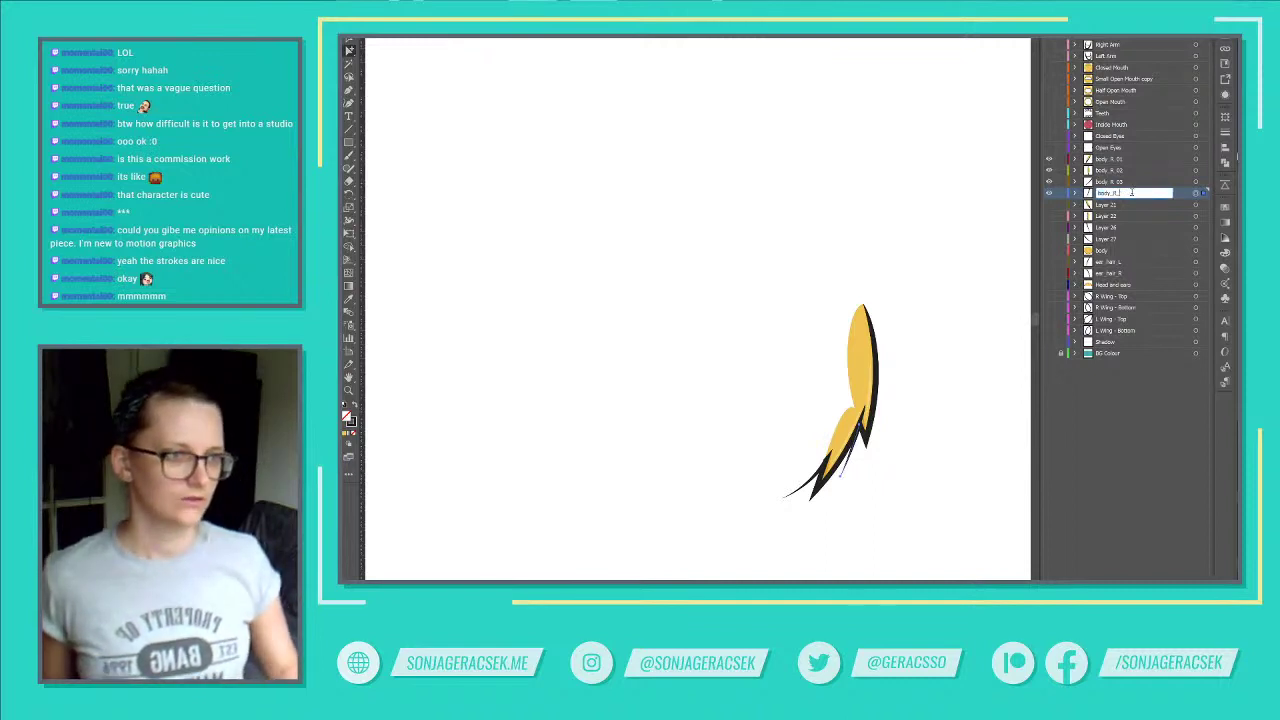
key("Return")
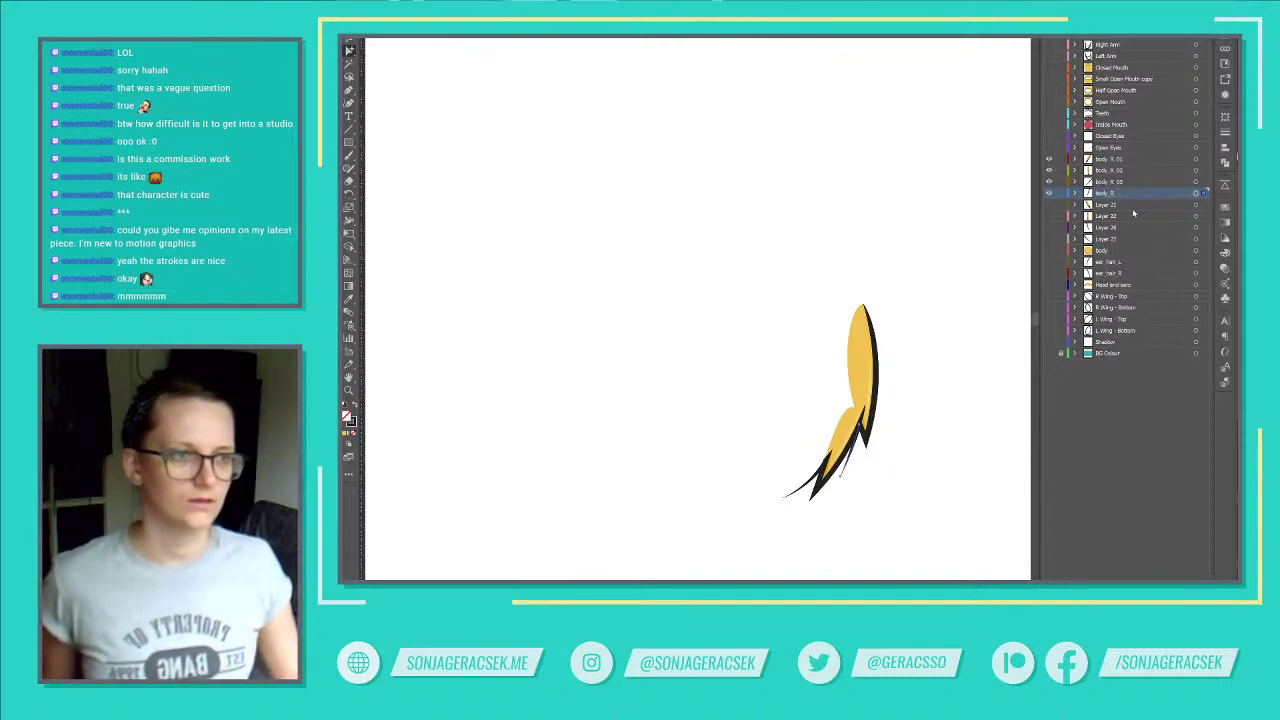
left_click(1195, 159)
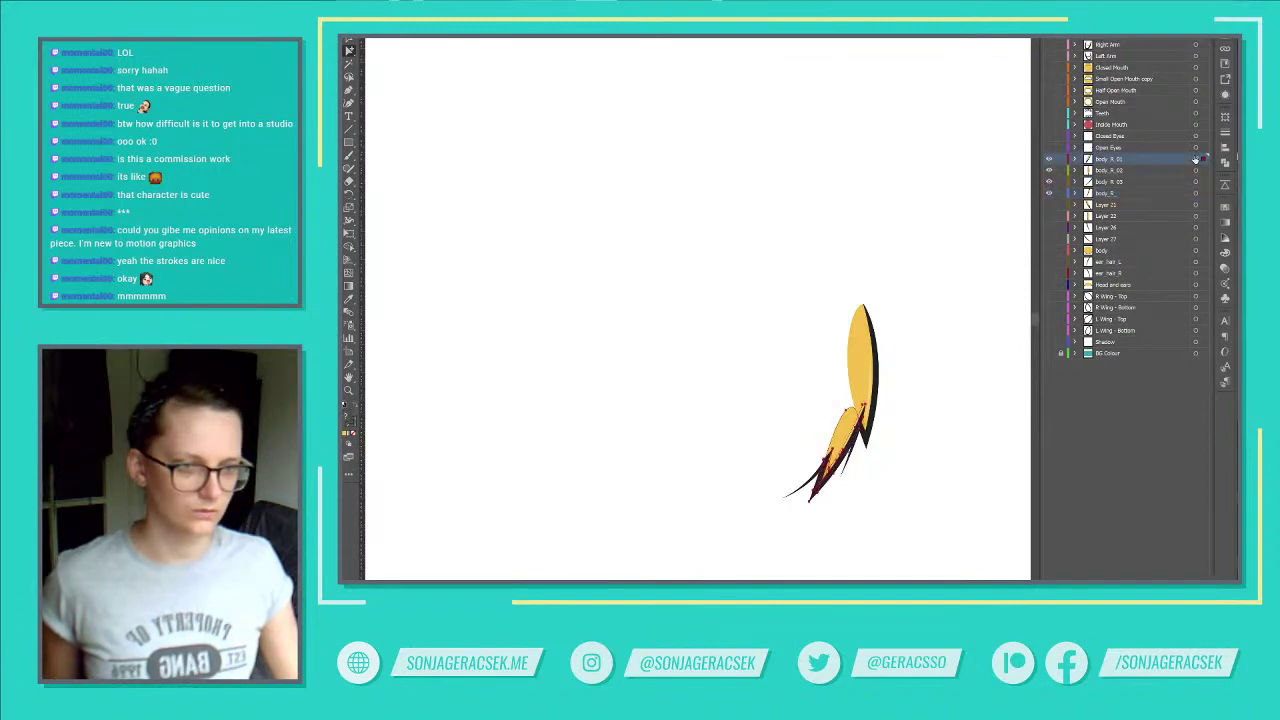
Step: Check the artwork on the body_R_ layers and place the unnumbered body_R_ layer between body_R_02 and body_R_03
left_click_drag(1113, 173, 1118, 156)
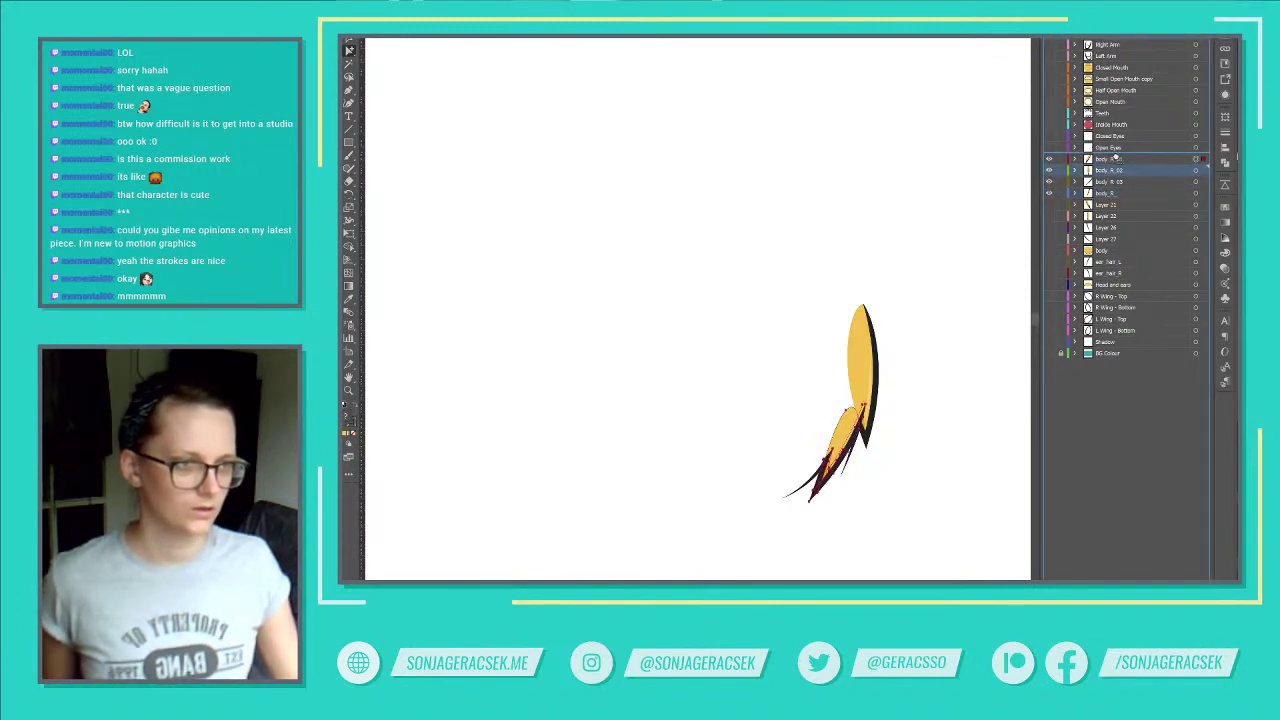
left_click(1118, 158)
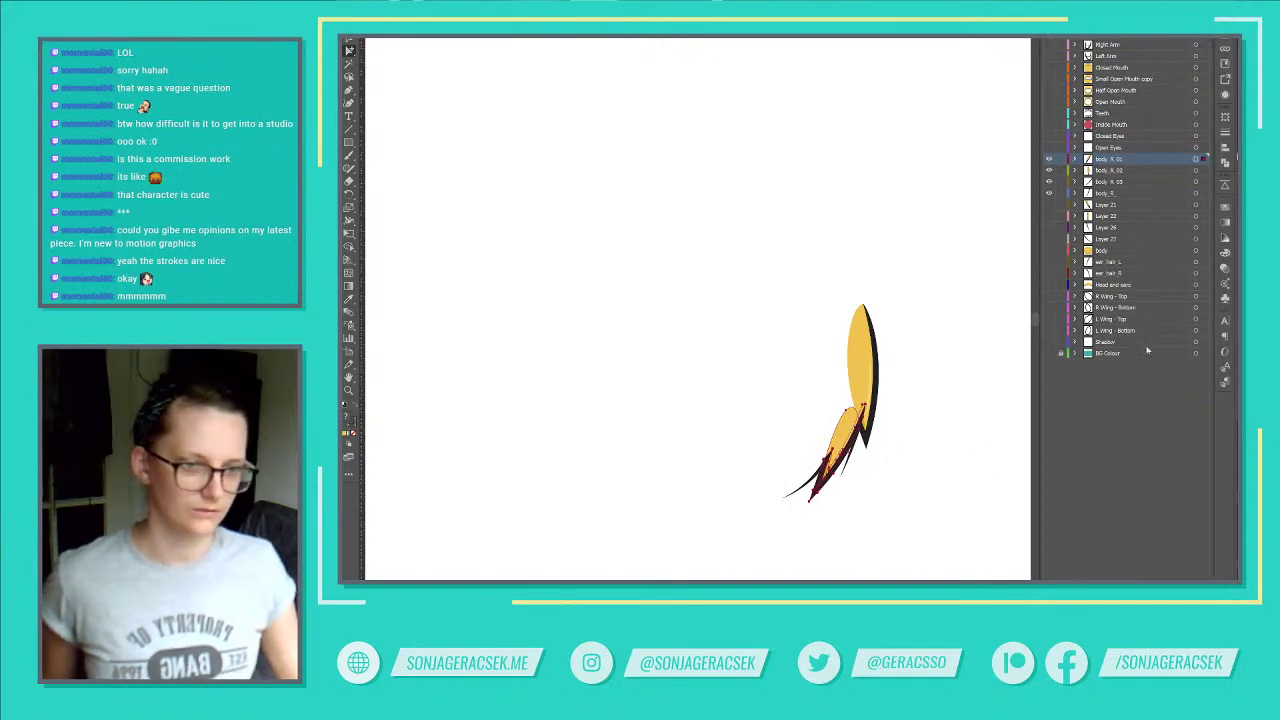
left_click_drag(1116, 195, 1117, 167)
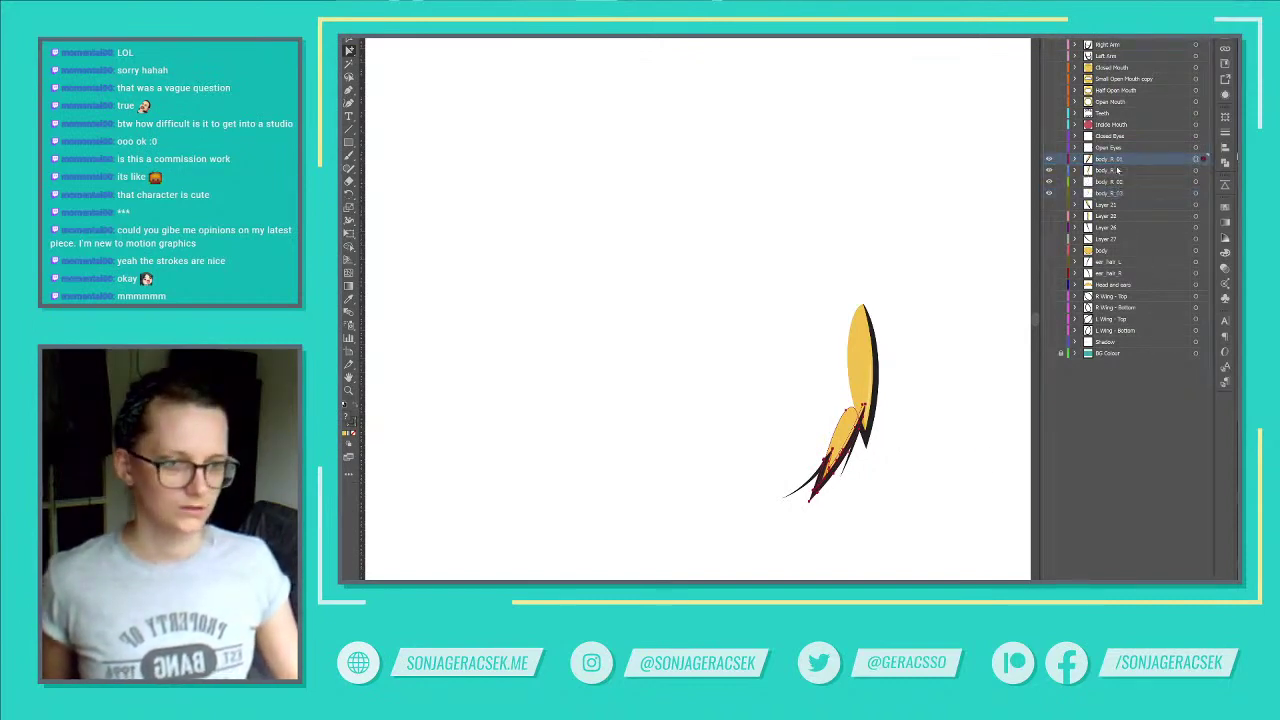
left_click(1196, 170)
left_click(1196, 182)
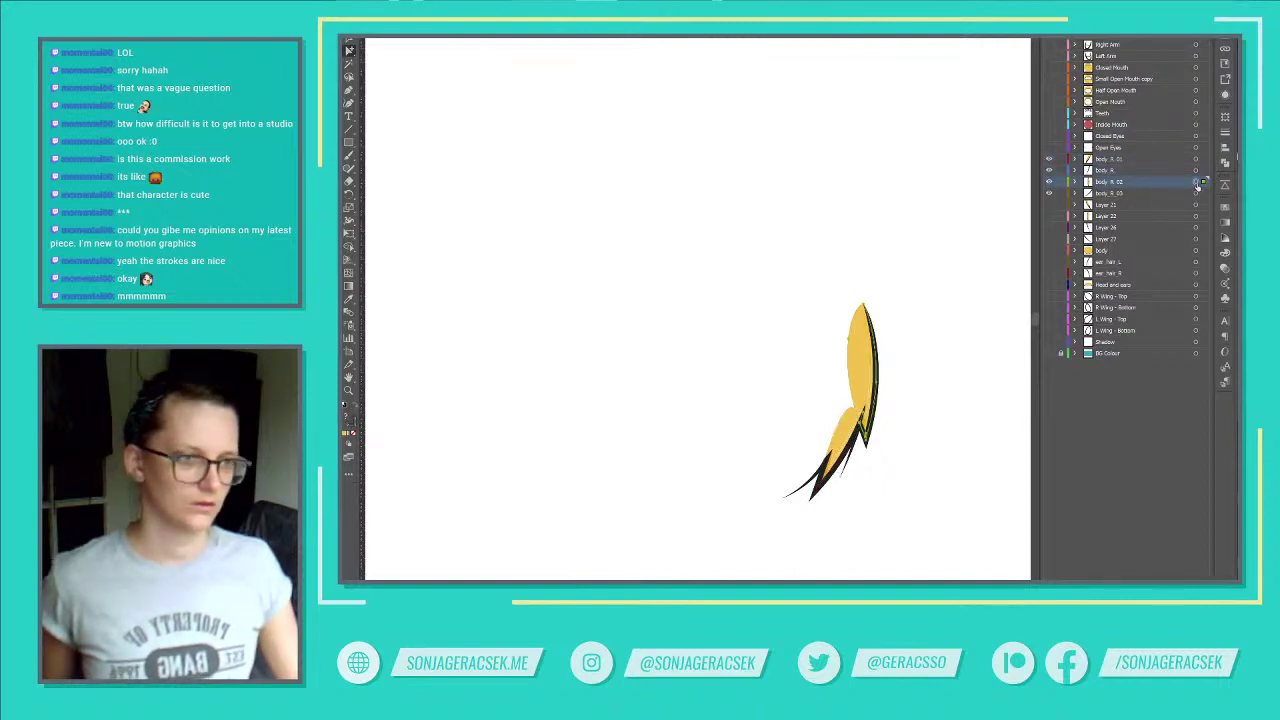
left_click(1197, 193)
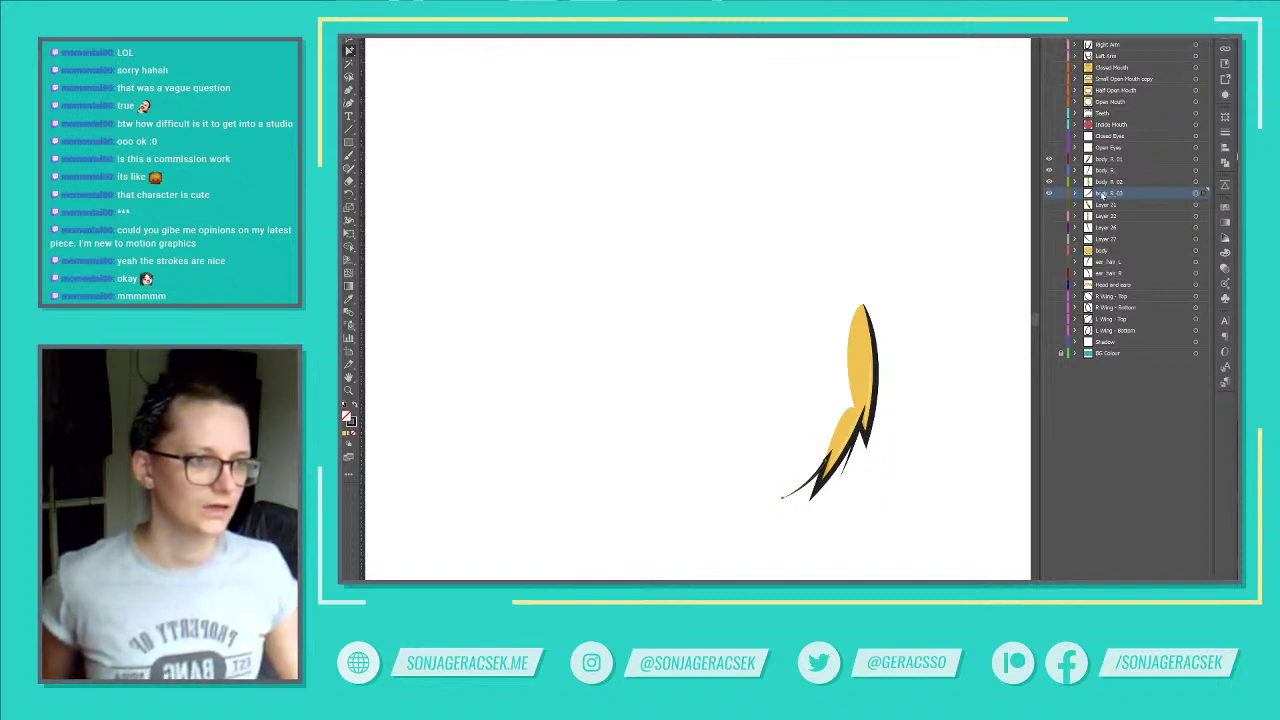
left_click_drag(1101, 172, 1101, 187)
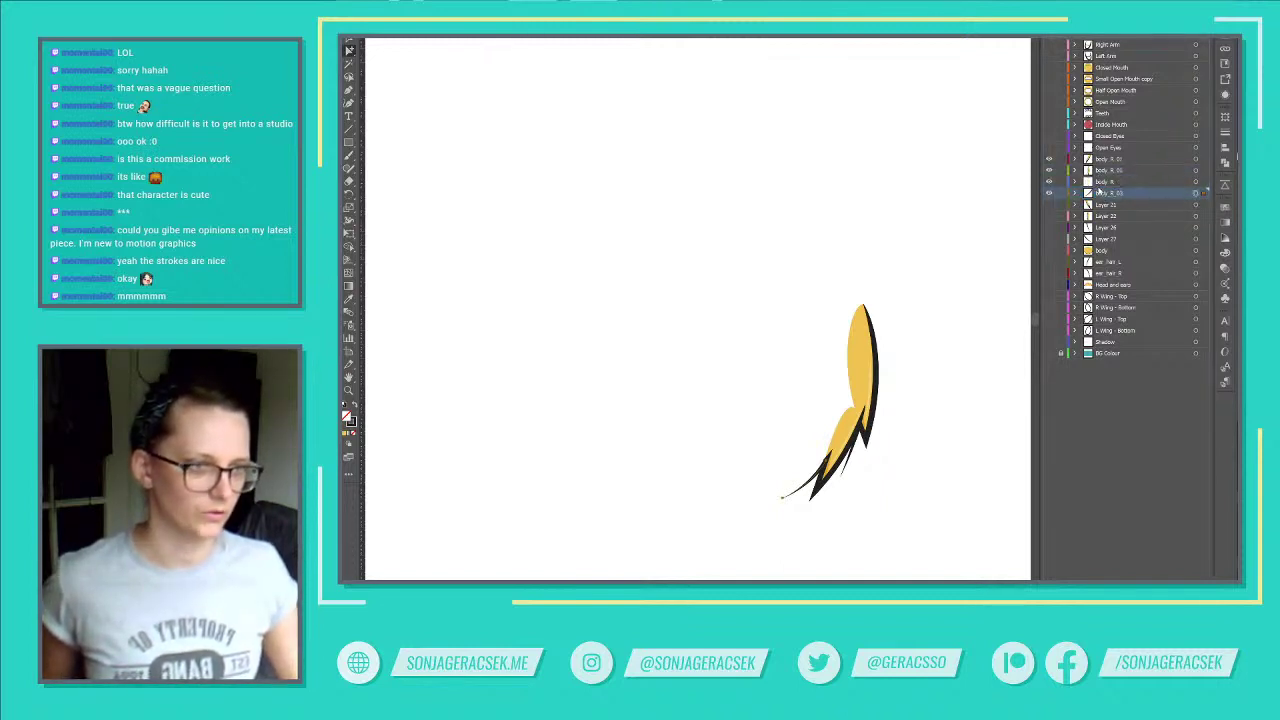
Step: Select the artwork on the body_R_01 layer and rename the layer as body_R_fluff_B
left_click(1195, 159)
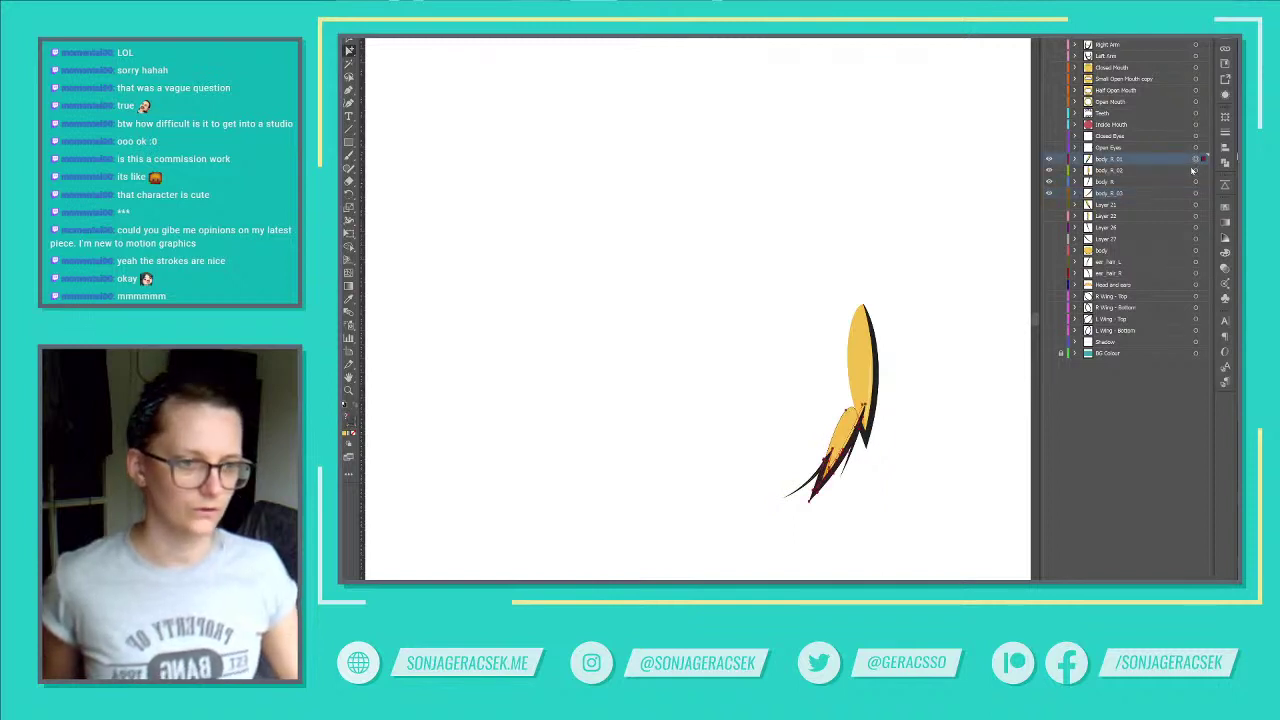
double_click(1110, 159)
left_click_drag(1119, 159, 1145, 159)
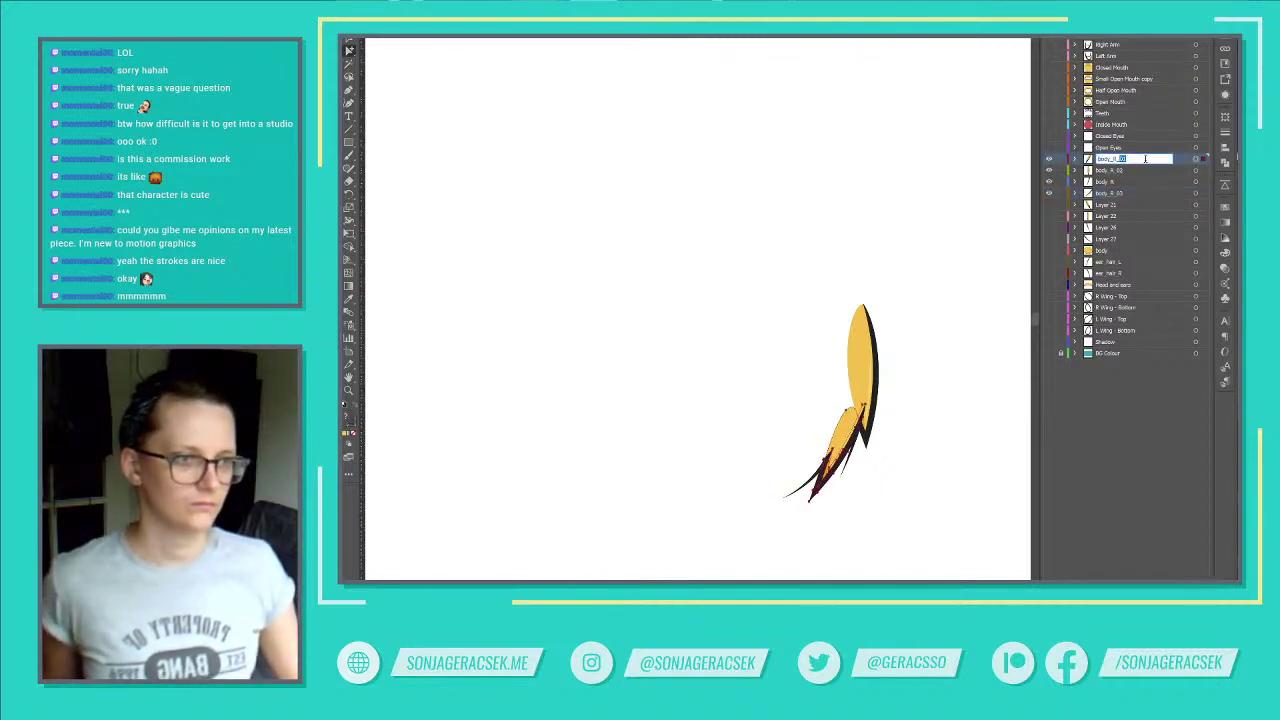
type("bottom")
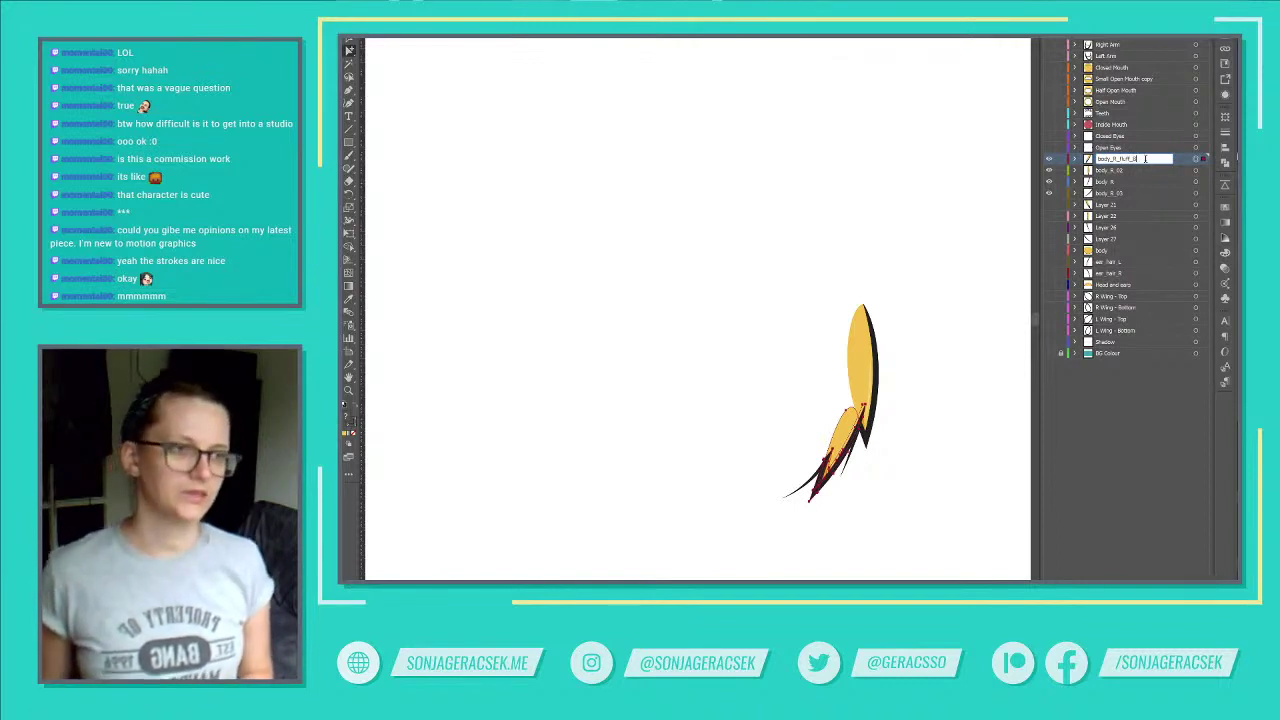
key("Return")
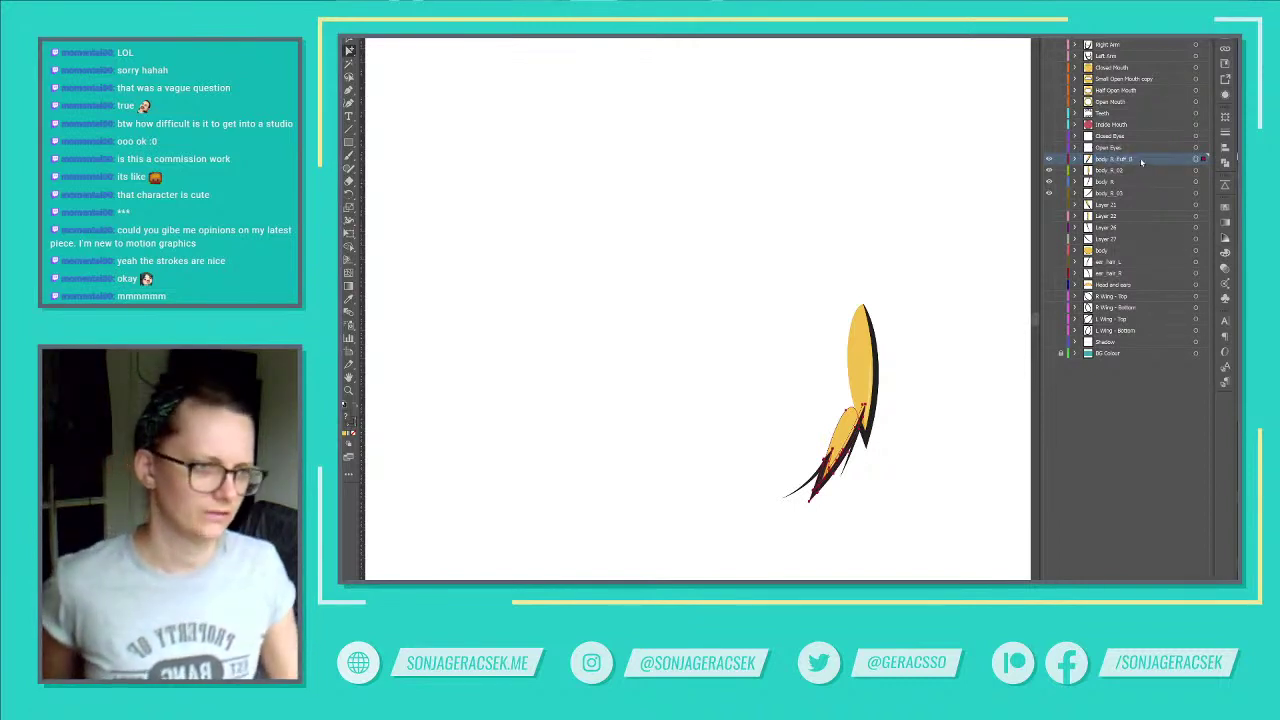
Step: Select the artwork on the body_R_02 layer and rename the layer as body_R_fluff_T
left_click(1190, 172)
double_click(1110, 171)
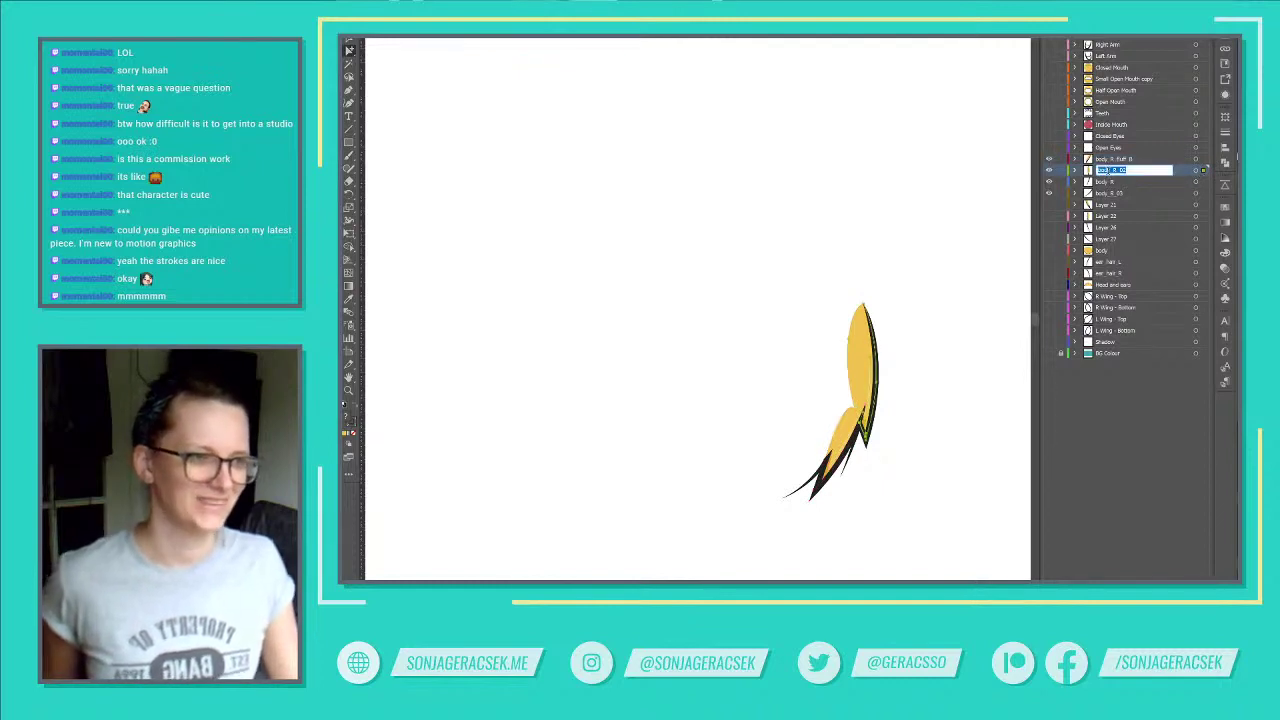
left_click(1131, 170)
key("BackSpace")
key("BackSpace")
type("fluff_T")
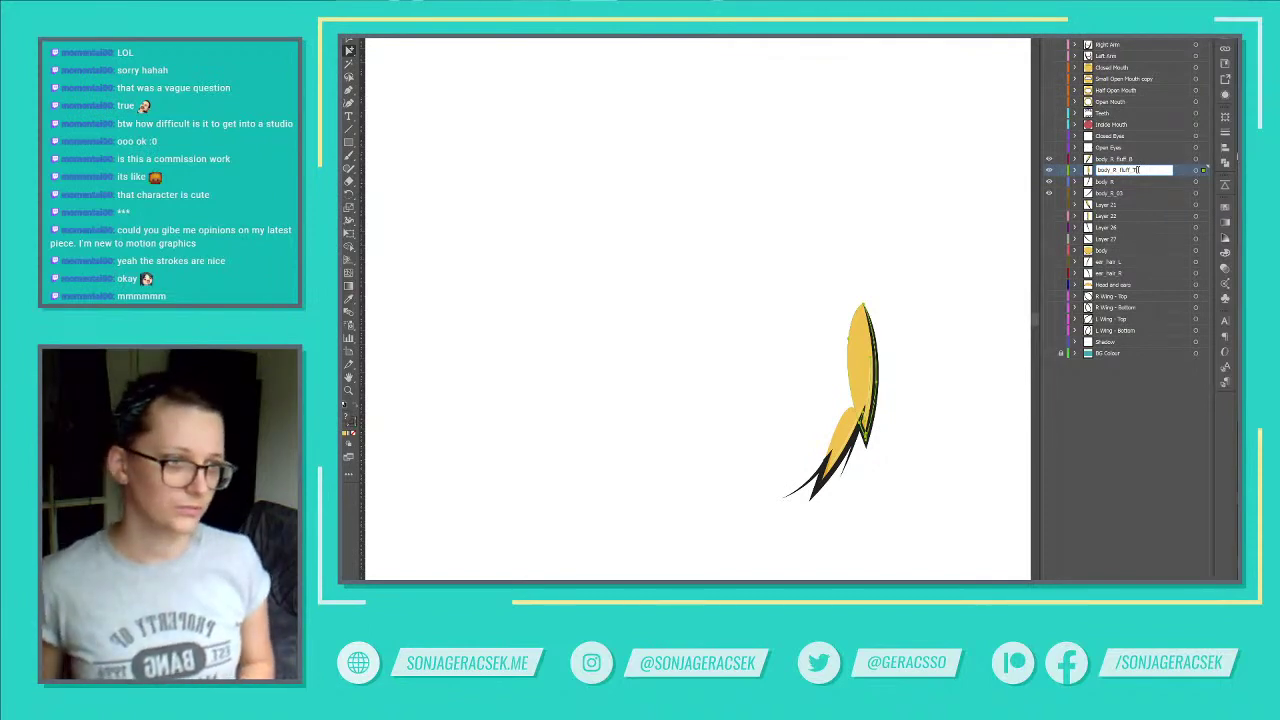
key("Return")
Step: Rename the unnumbered body_R_ layer holding the upper thin hair as body_R_hair_T
left_click(1145, 181)
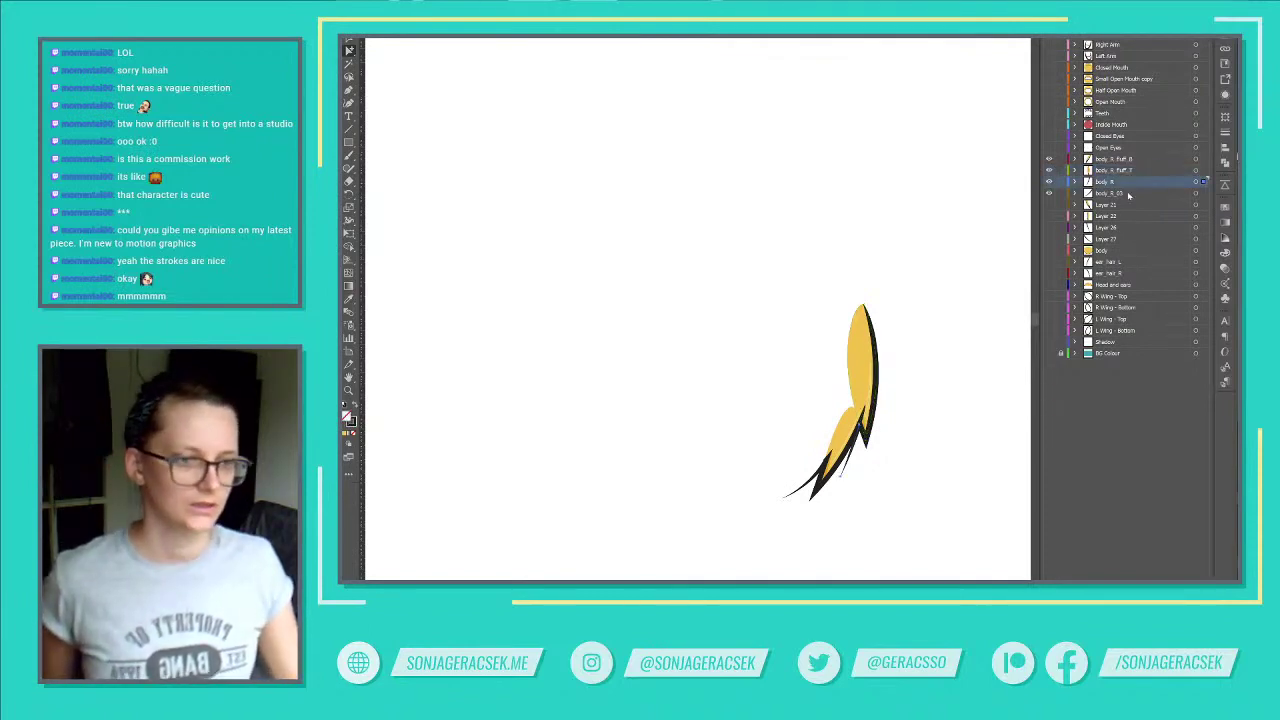
double_click(1110, 182)
type("_hair")
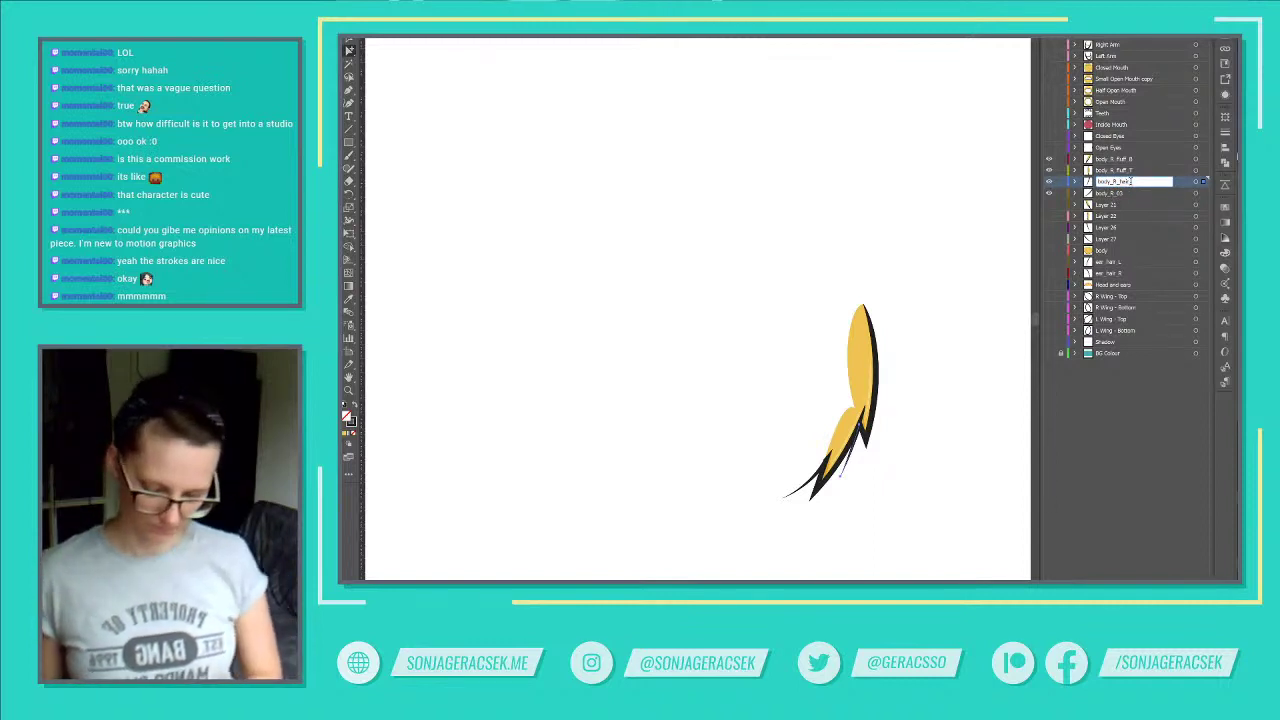
key("Return")
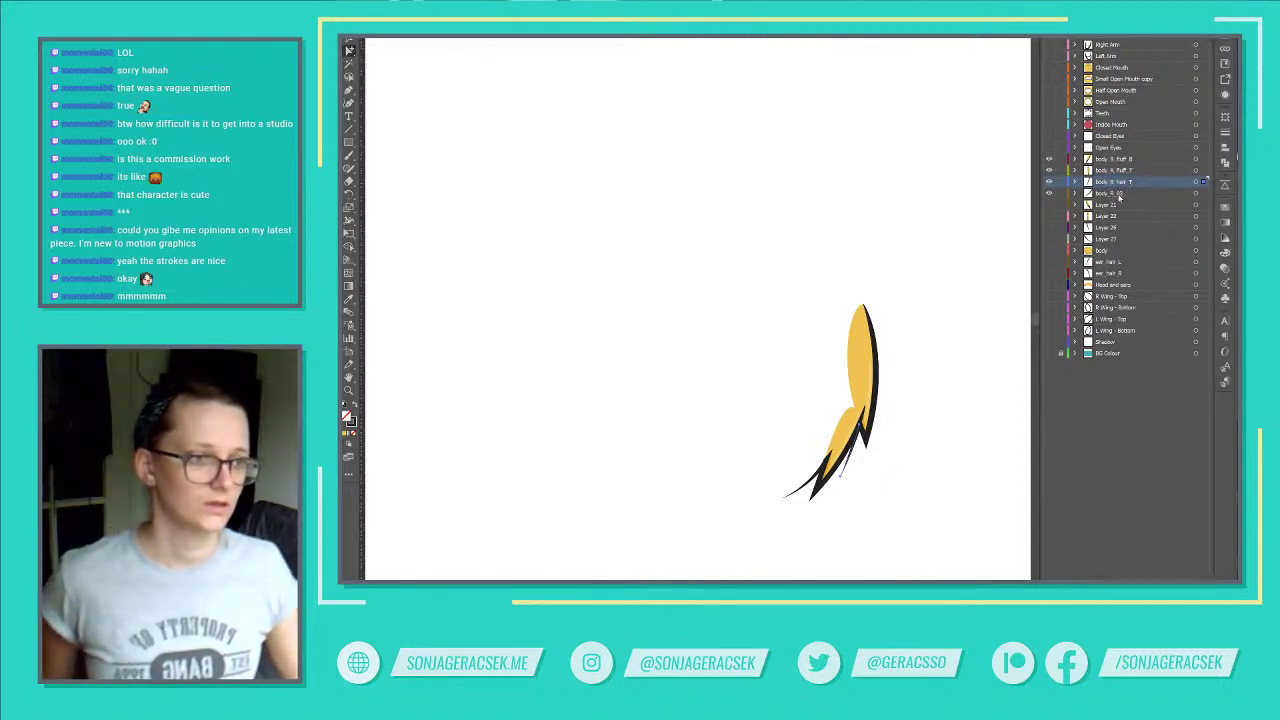
Step: Rename the body_R_03 layer holding the lower thin hair as body_R_hair_B
double_click(1130, 193)
key("BackSpace")
key("BackSpace")
type("hair_B")
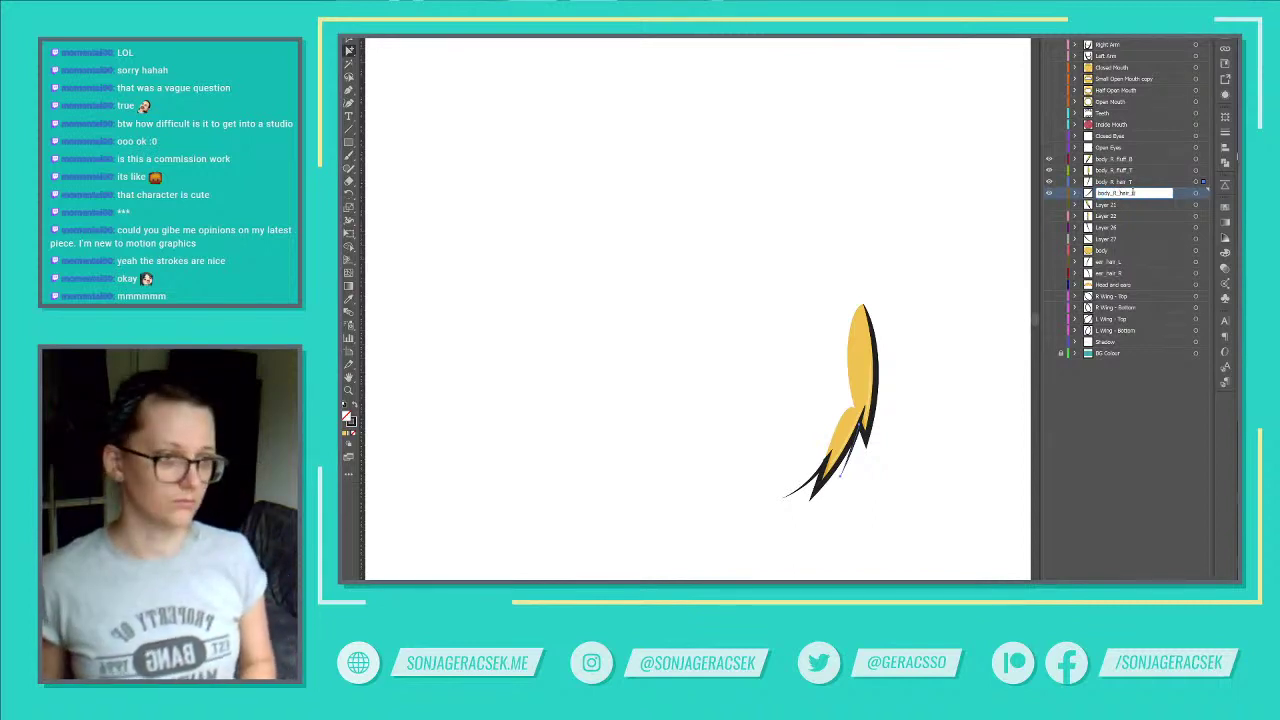
key("Return")
Step: Hide the four body_R_ layers and show Layers 21, 22, 26 and 27, comparing the lower hairs on both sides
left_click_drag(1049, 160, 1051, 259)
left_click(1050, 254)
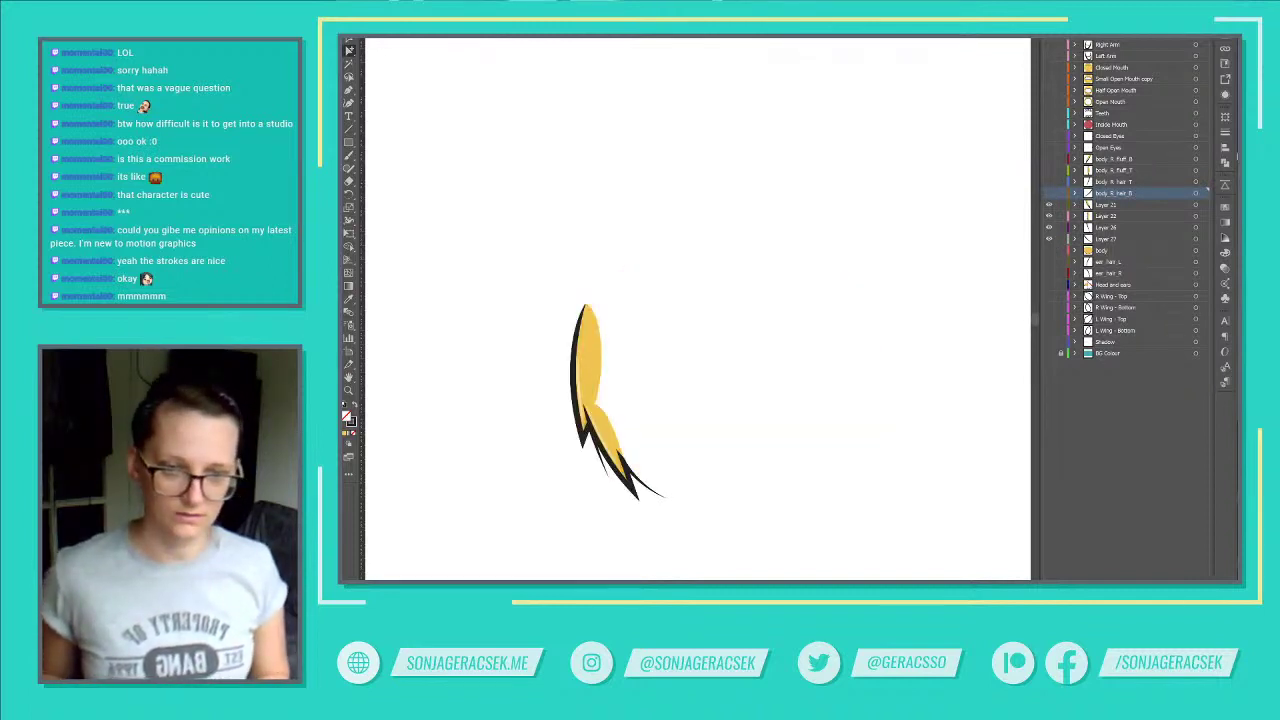
left_click(636, 484)
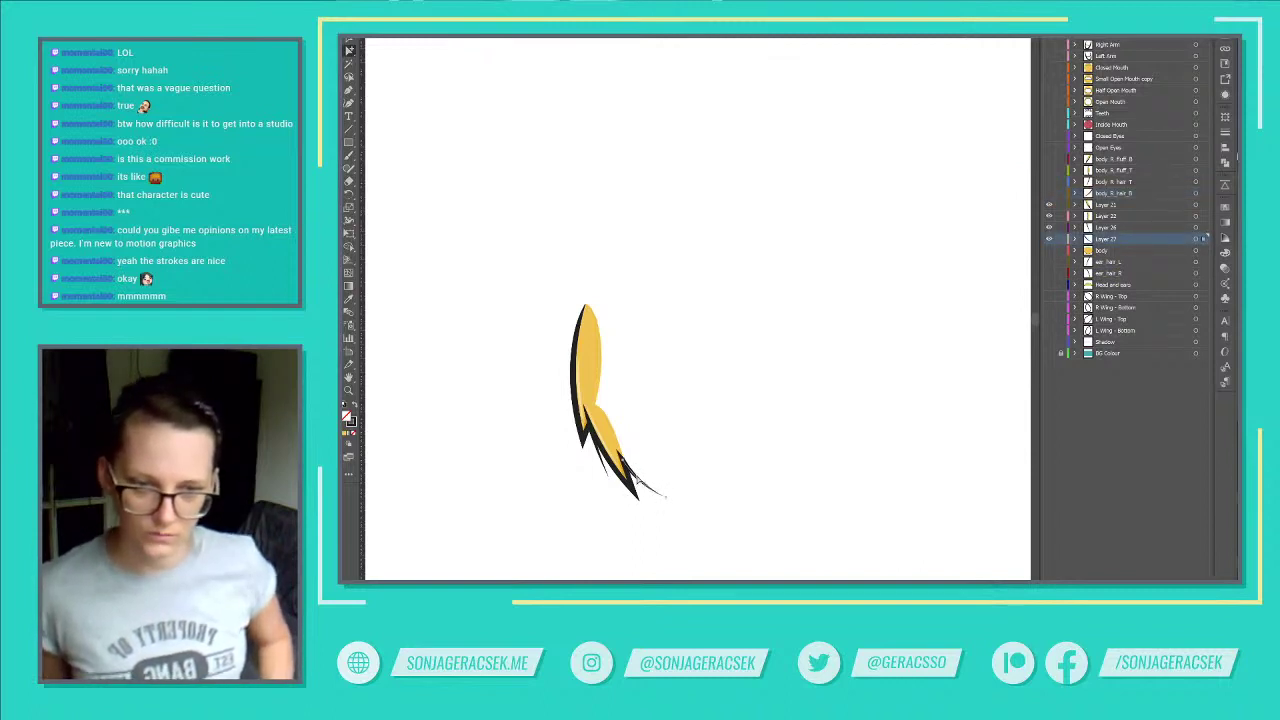
left_click(1049, 167)
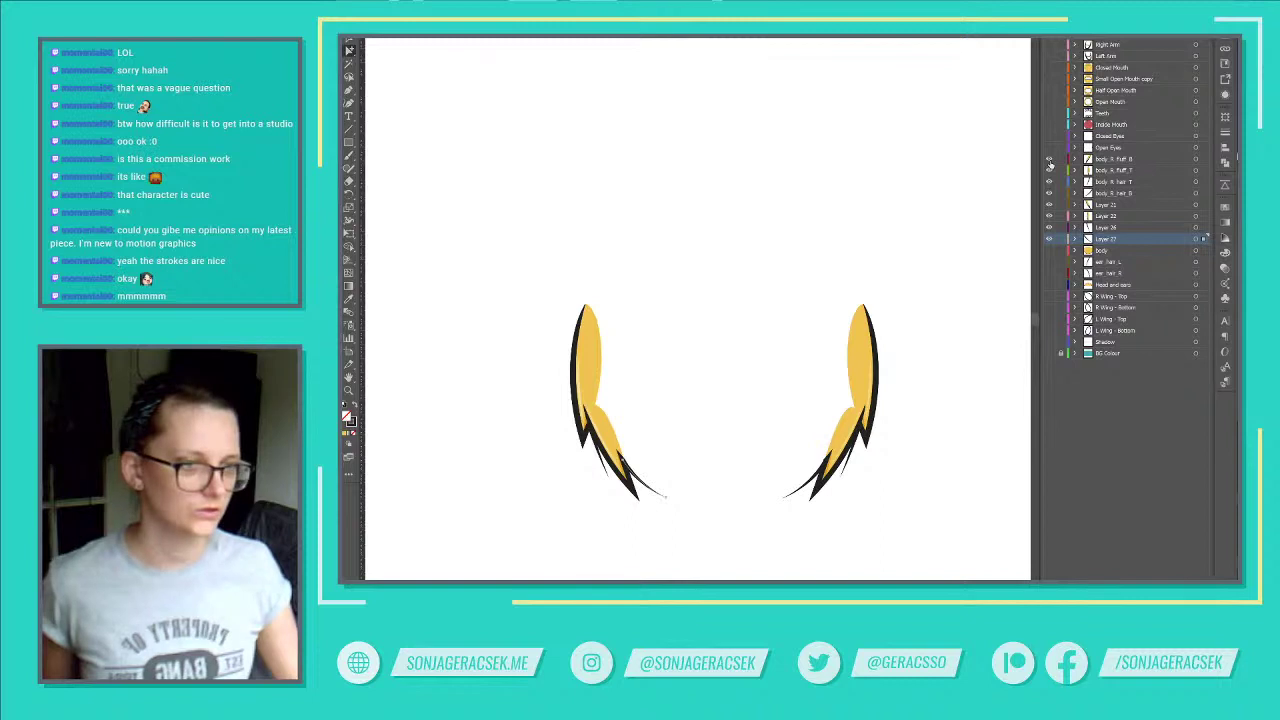
left_click(812, 488)
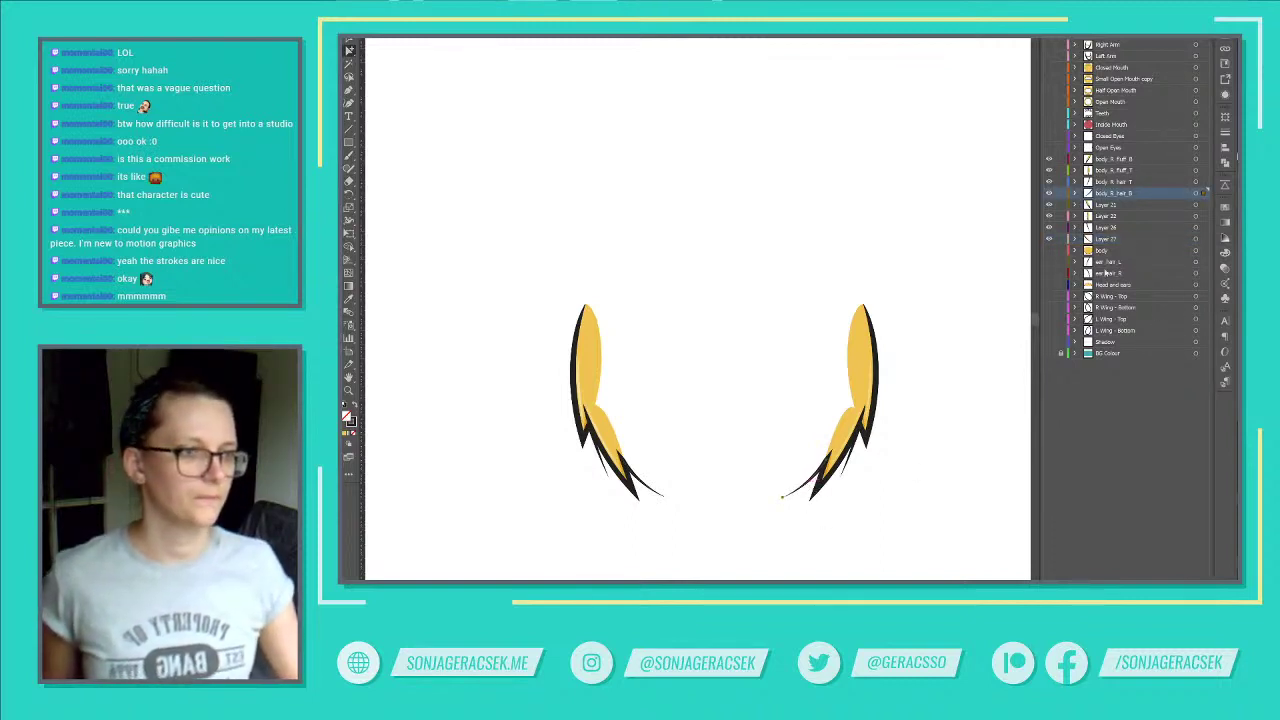
left_click_drag(1047, 161, 1051, 196)
Step: Batch-rename the four visible fur layers with the base name body_L_, using serial number 1 and length 2
key("F2")
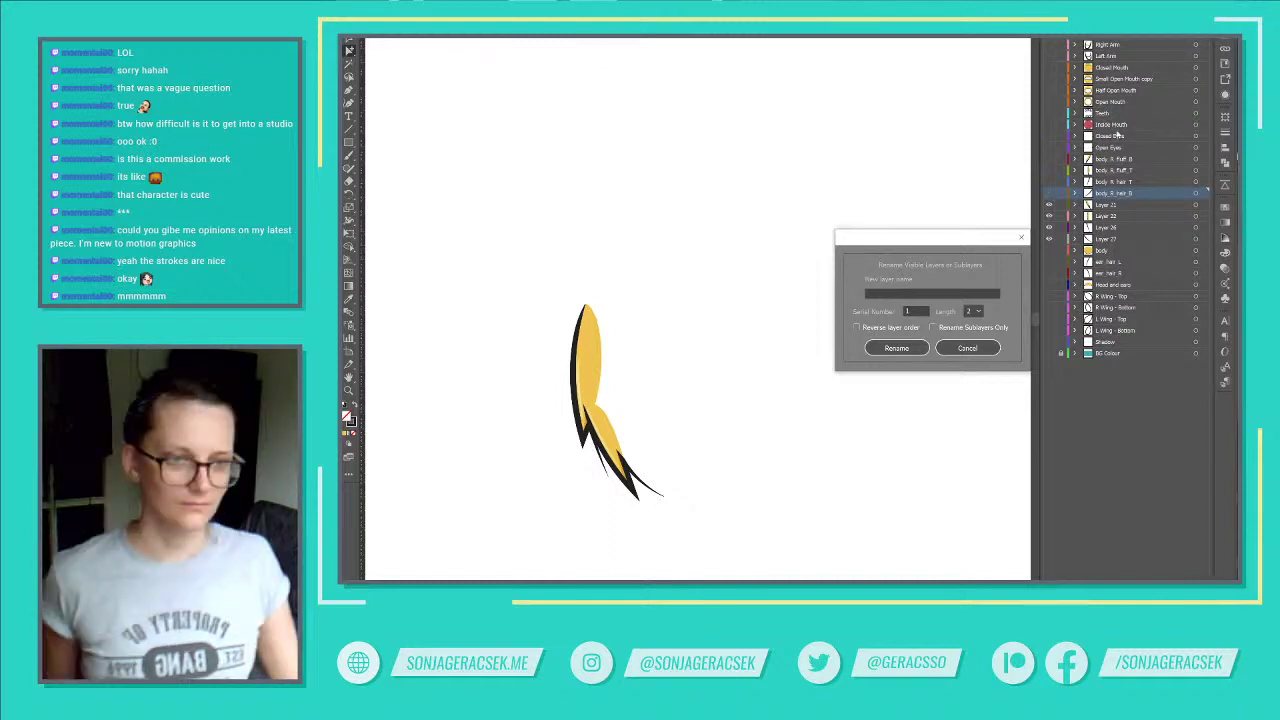
type("b")
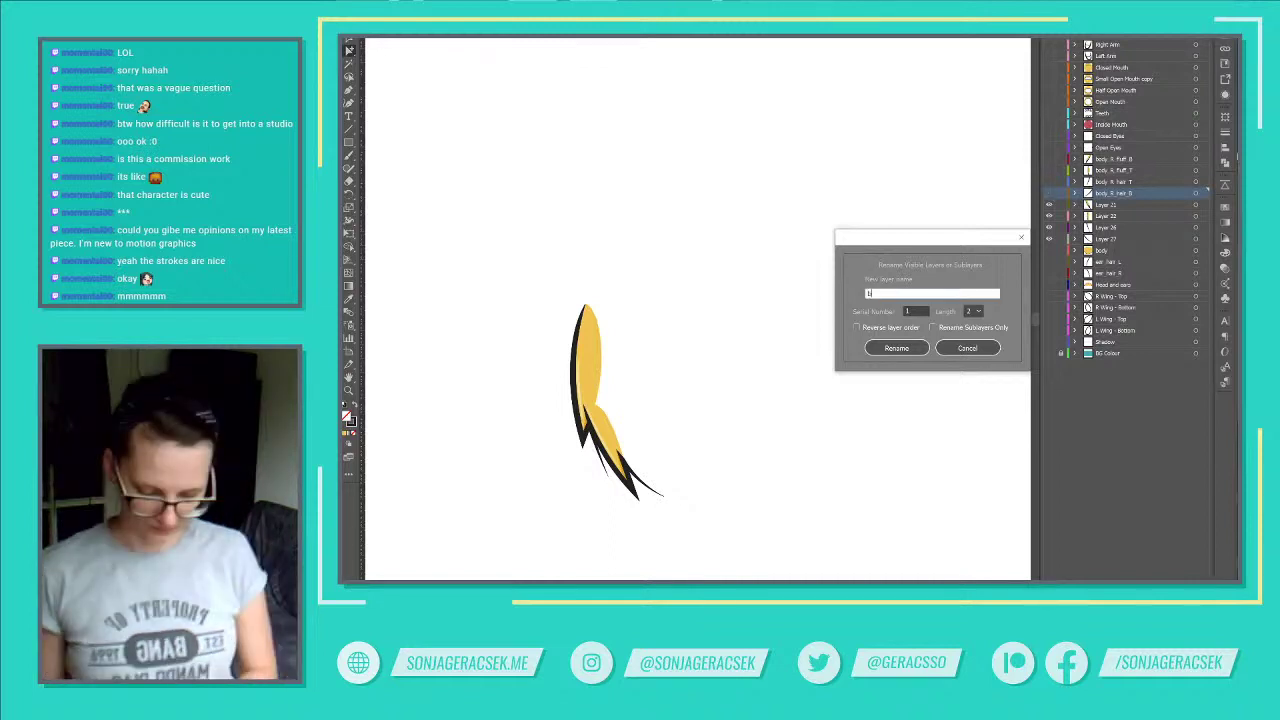
type("ody_L_")
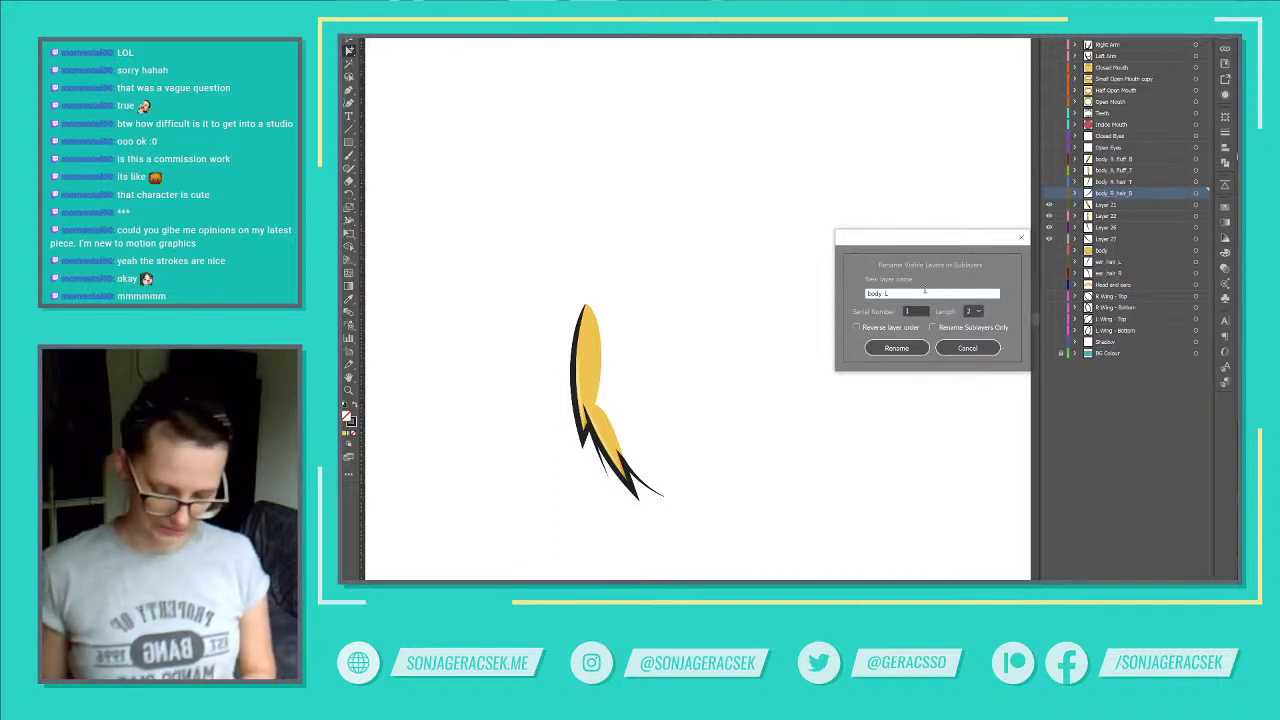
left_click(897, 348)
Step: Select the artwork on the body_L_01 layer and rename the layer as body_L_fluff_B
left_click(1196, 205)
double_click(1114, 205)
left_click_drag(1119, 205, 1152, 205)
type("fluff_B")
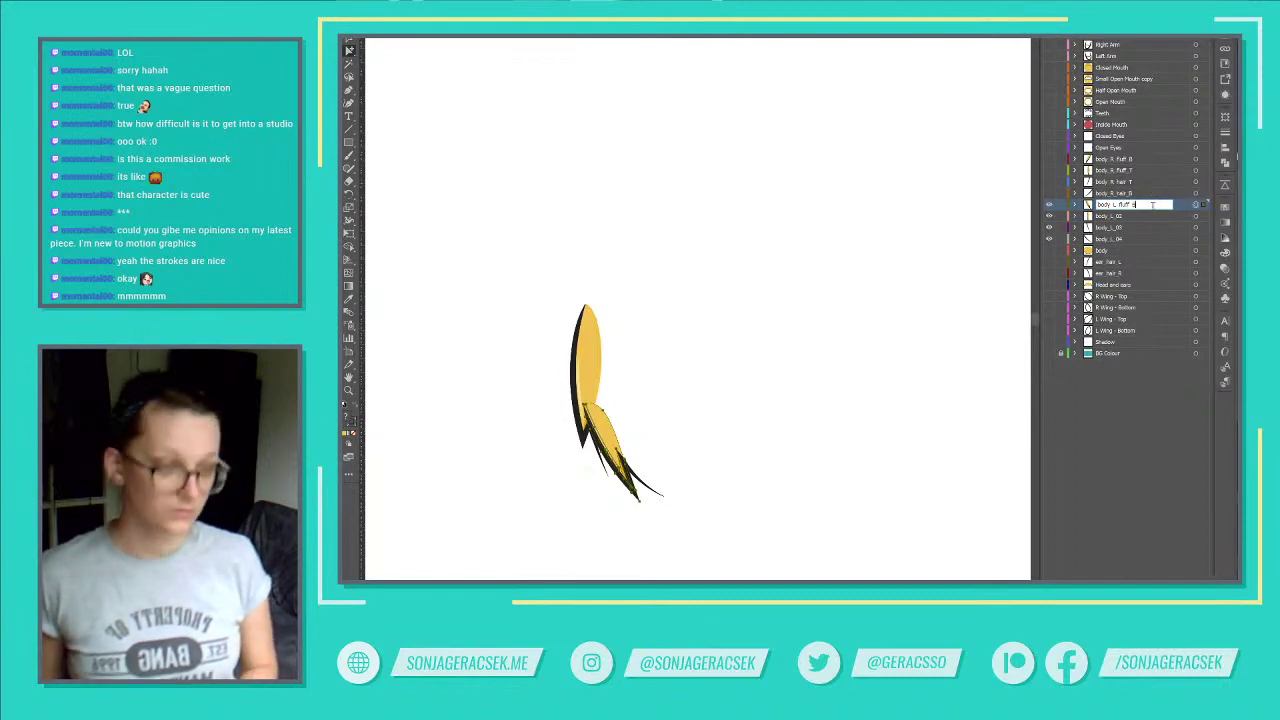
key("Return")
Step: Rename the body_L_02 layer holding the upper tuft as body_L_fluff_T
double_click(1119, 216)
left_click(1119, 216)
left_click_drag(1119, 216, 1136, 216)
type("fluff_T")
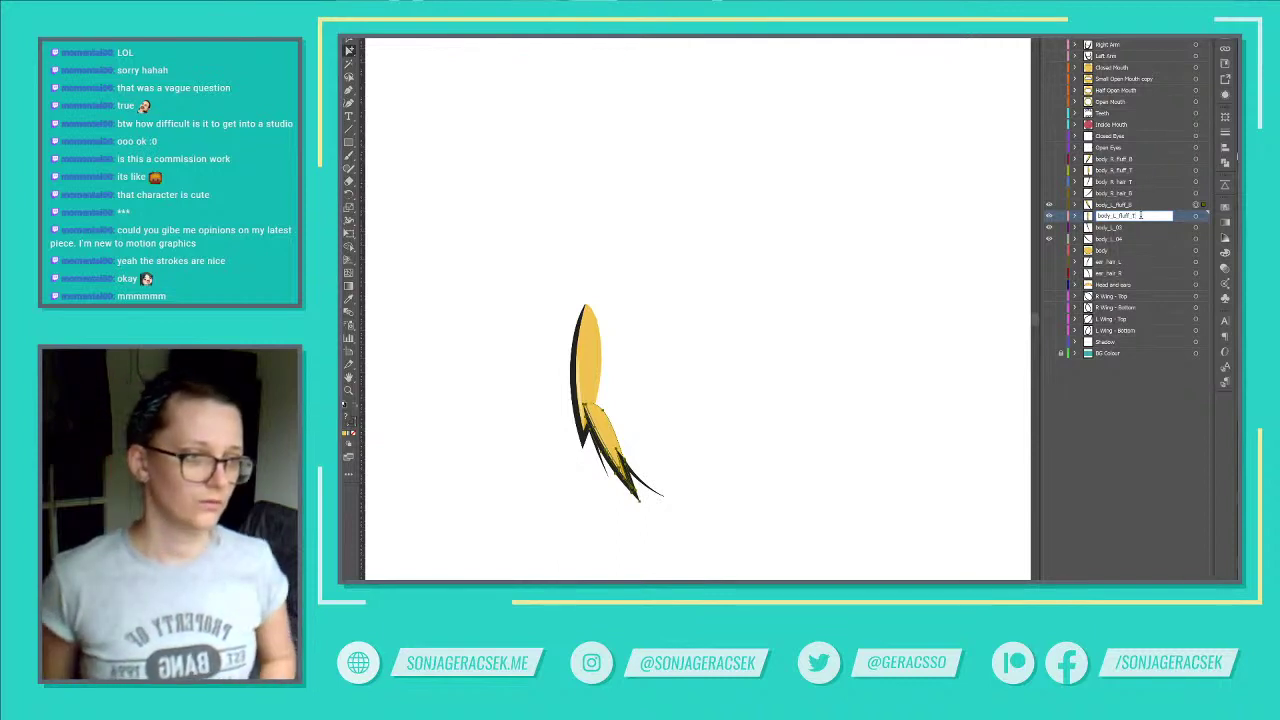
key("Return")
Step: Rename the body_L_03 layer holding the upper thin hair as body_L_hair_T
double_click(1117, 228)
left_click_drag(1118, 228, 1133, 227)
type("hair")
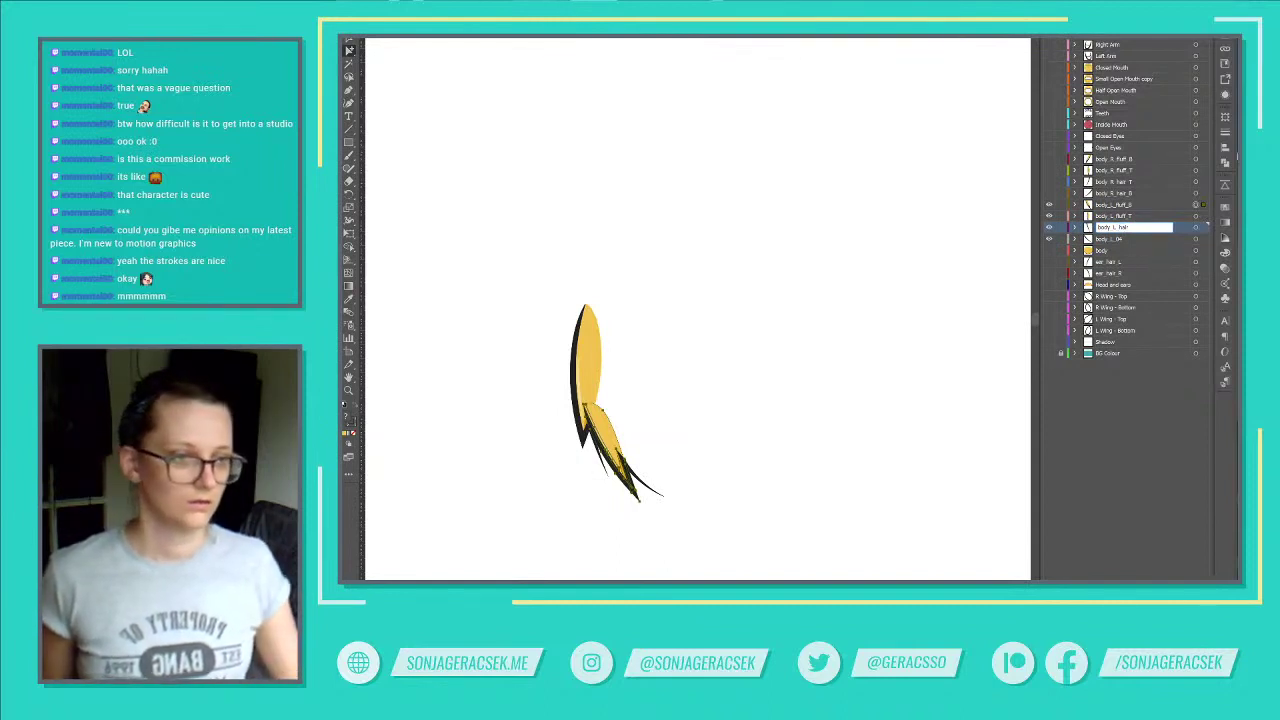
key("Return")
double_click(1112, 228)
left_click(1133, 227)
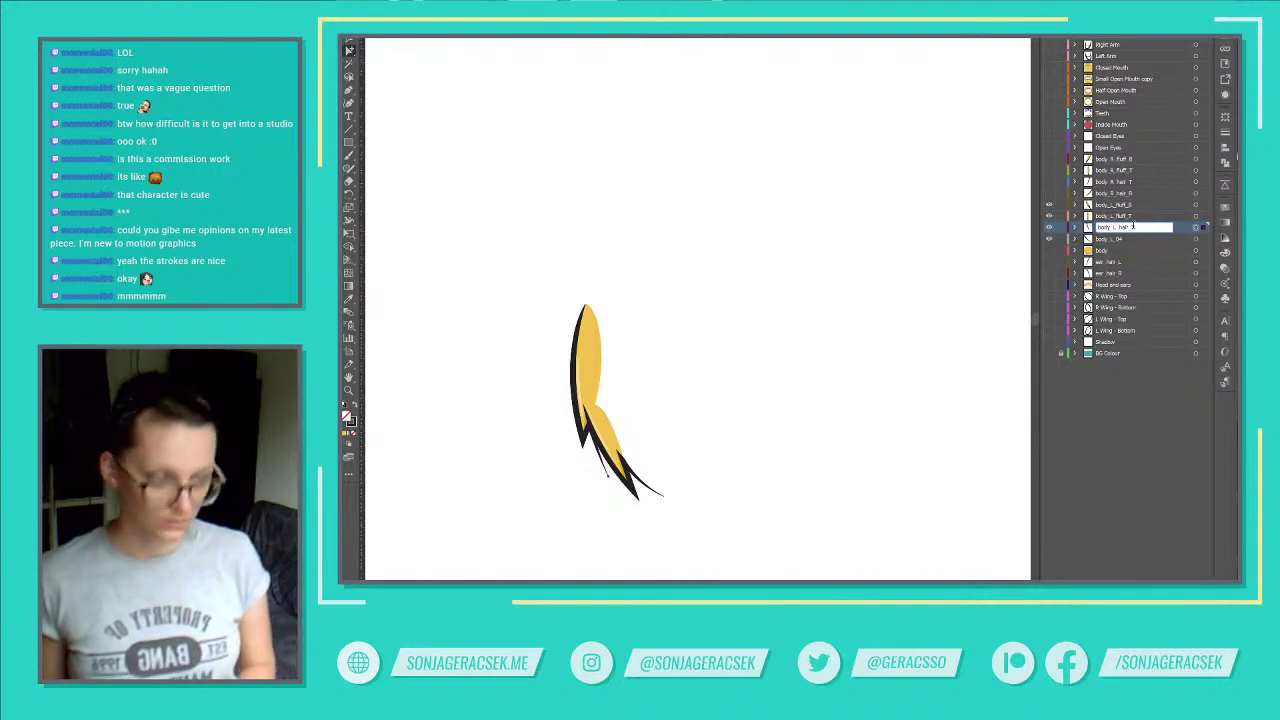
key("Return")
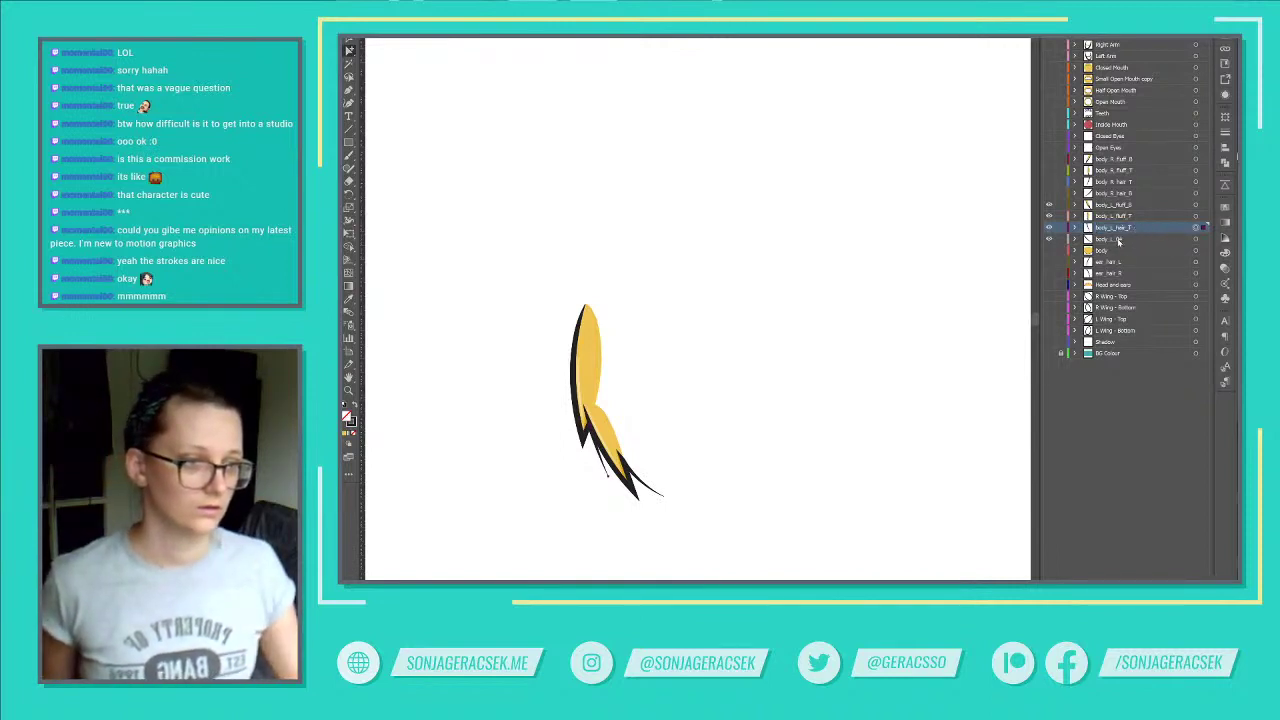
Step: Rename the body_L_04 layer holding the lower thin hair as body_L_hair_B
double_click(1120, 241)
type("hair_B")
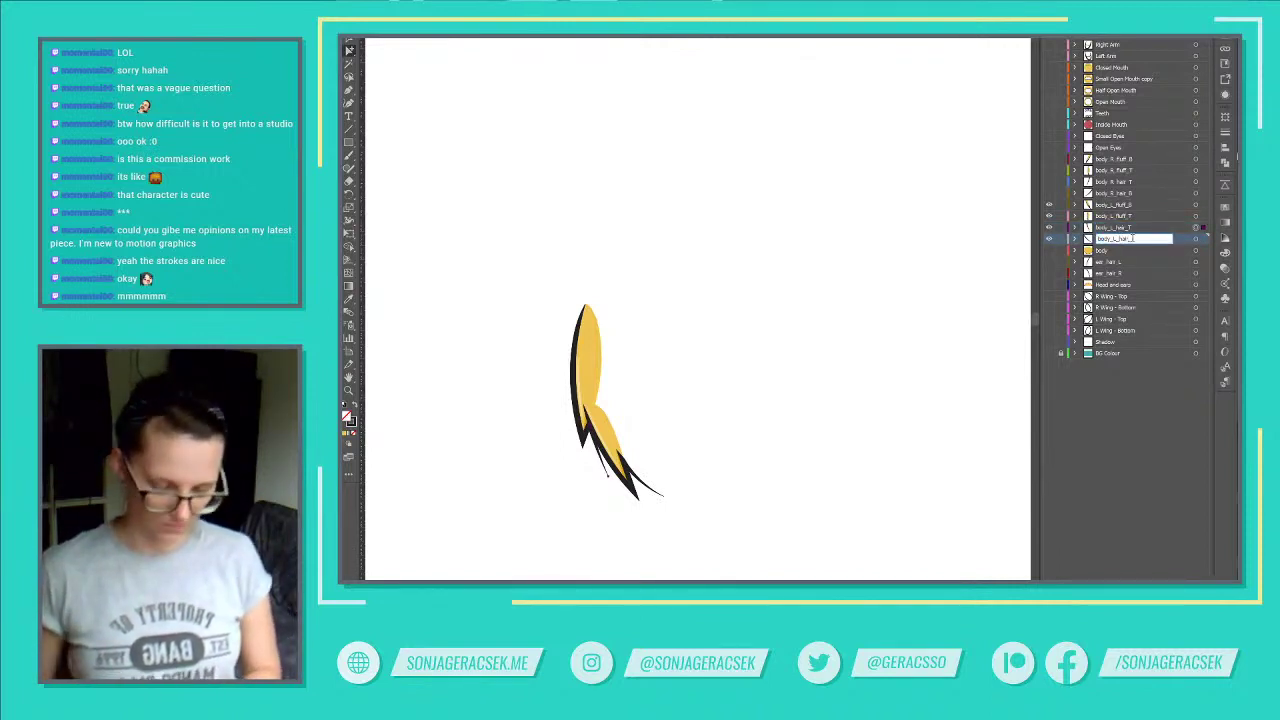
key("Return")
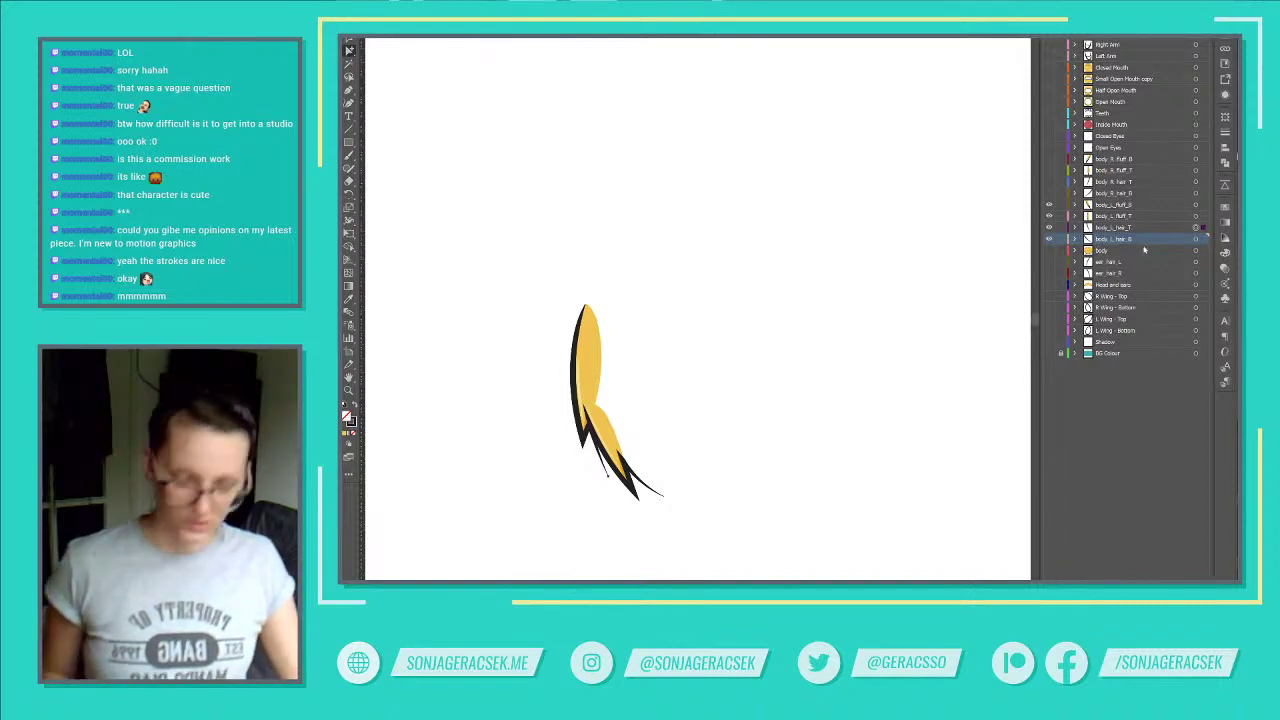
Step: Show all layers except Closed Eyes, Half Open Mouth, Open Mouth and Closed Mouth, leaving Small Open Mouth copy as the displayed mouth
left_click(1049, 204, "alt")
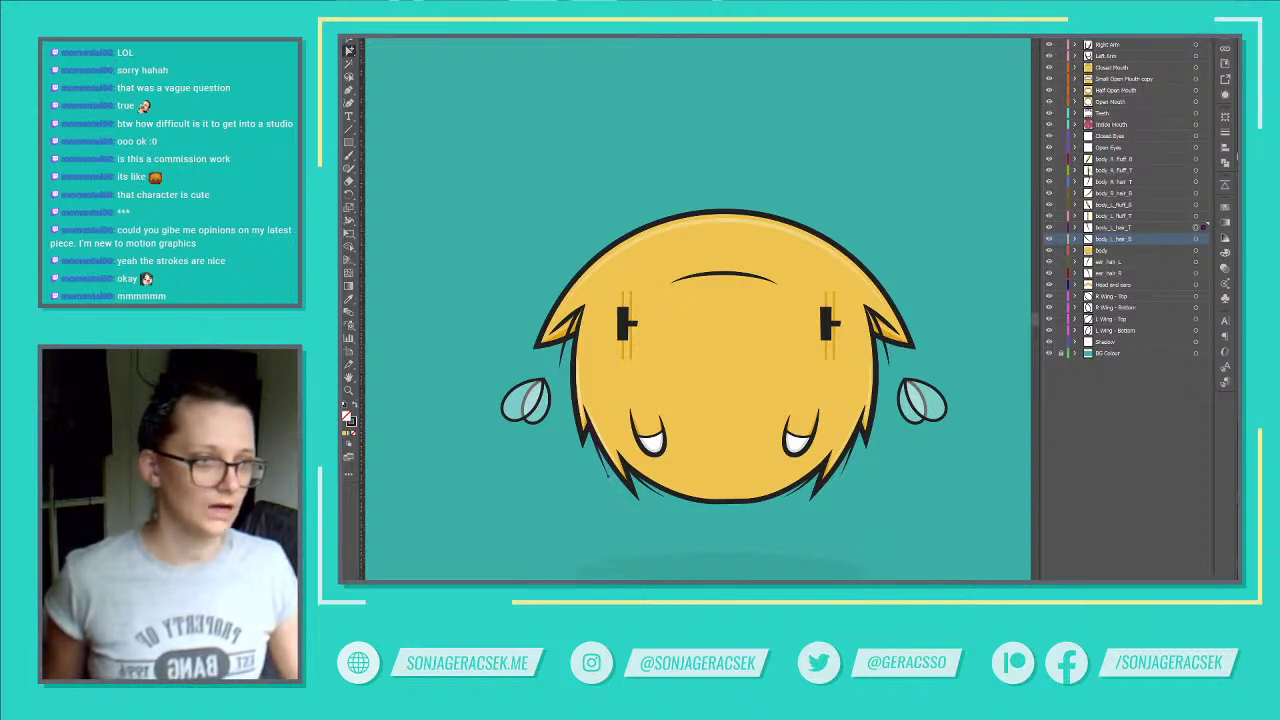
left_click(1049, 137)
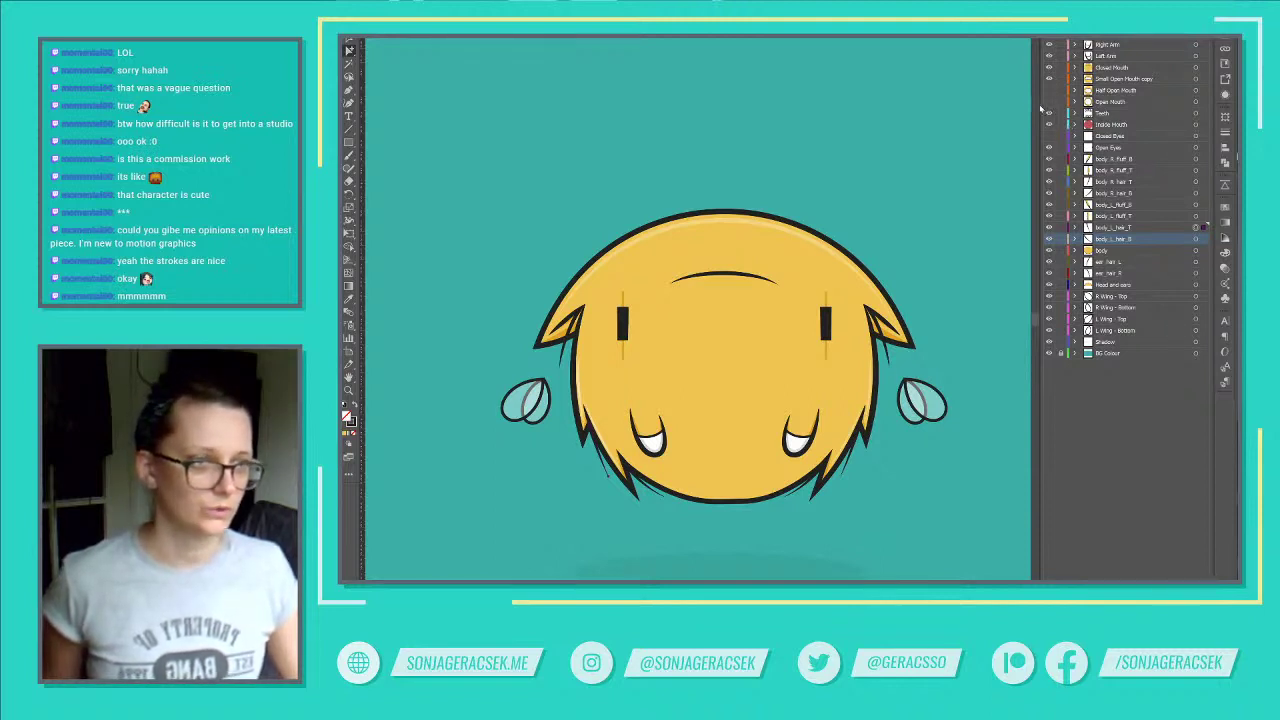
left_click(1195, 79)
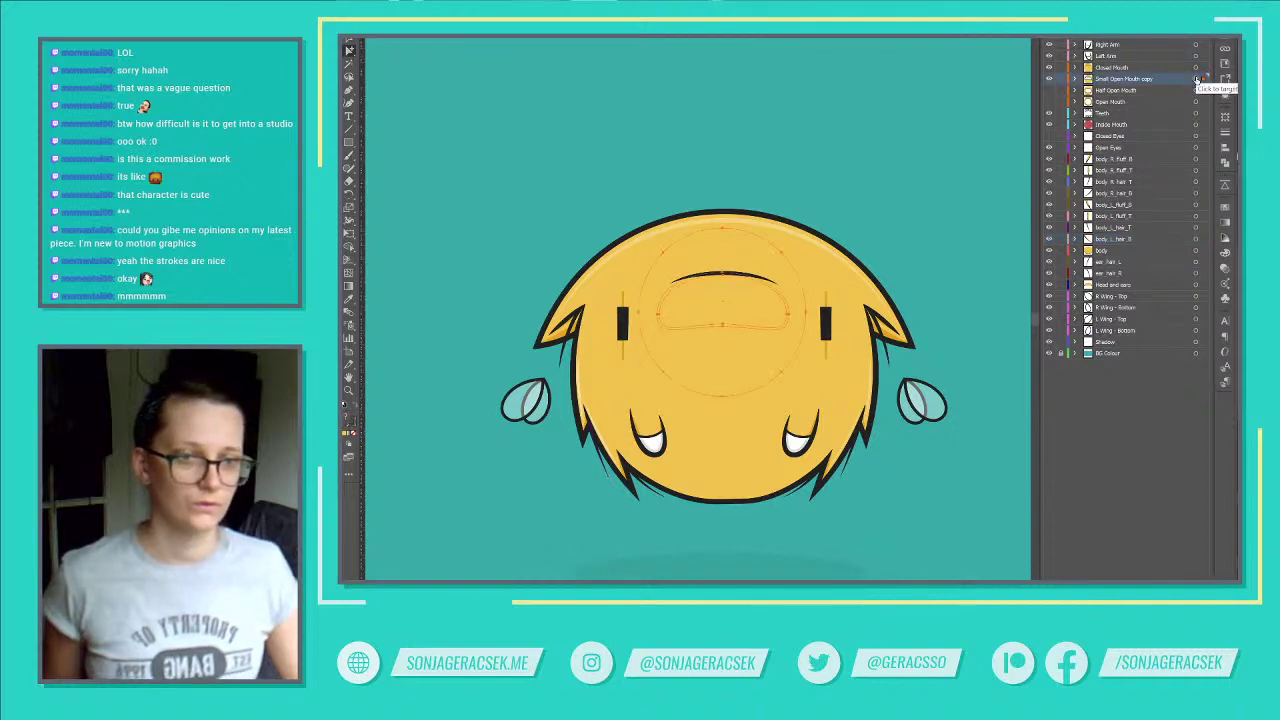
left_click(1048, 78)
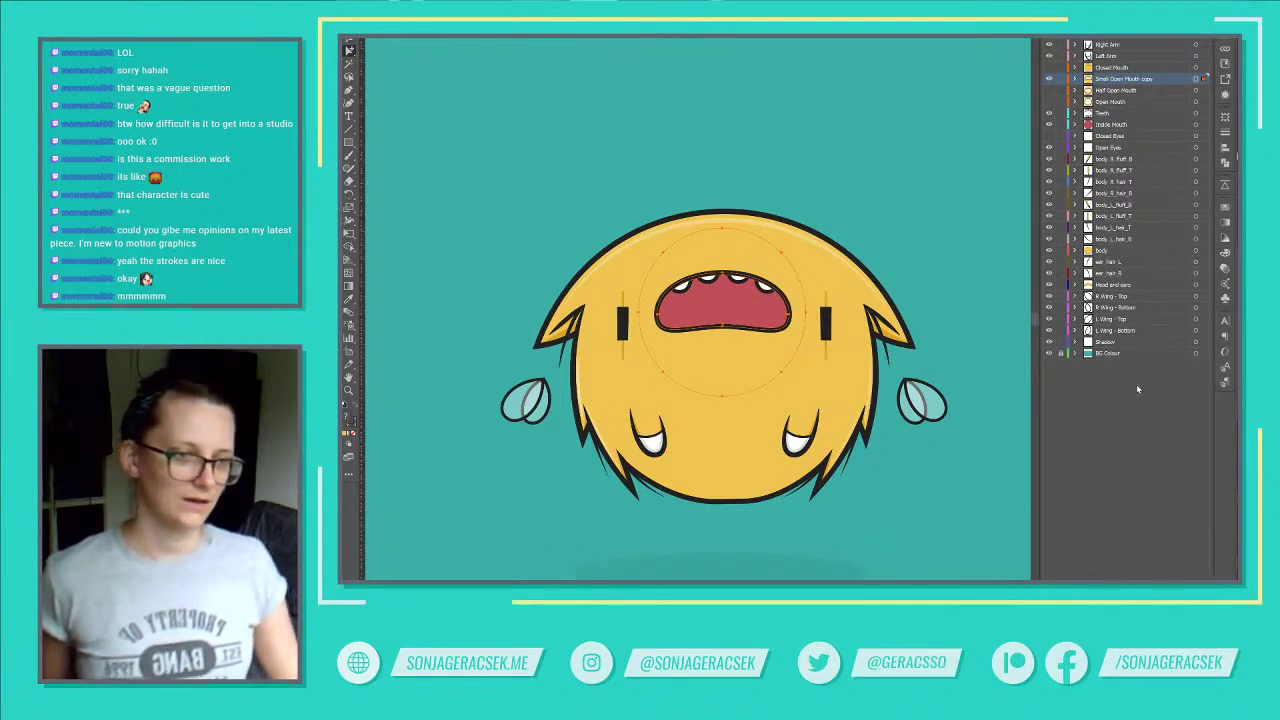
Step: Check the layer assignment of the two R Wing parts and the body_R_fluff_T and body_R_fluff_B tufts by selecting each one
left_click(893, 370)
left_click(922, 400)
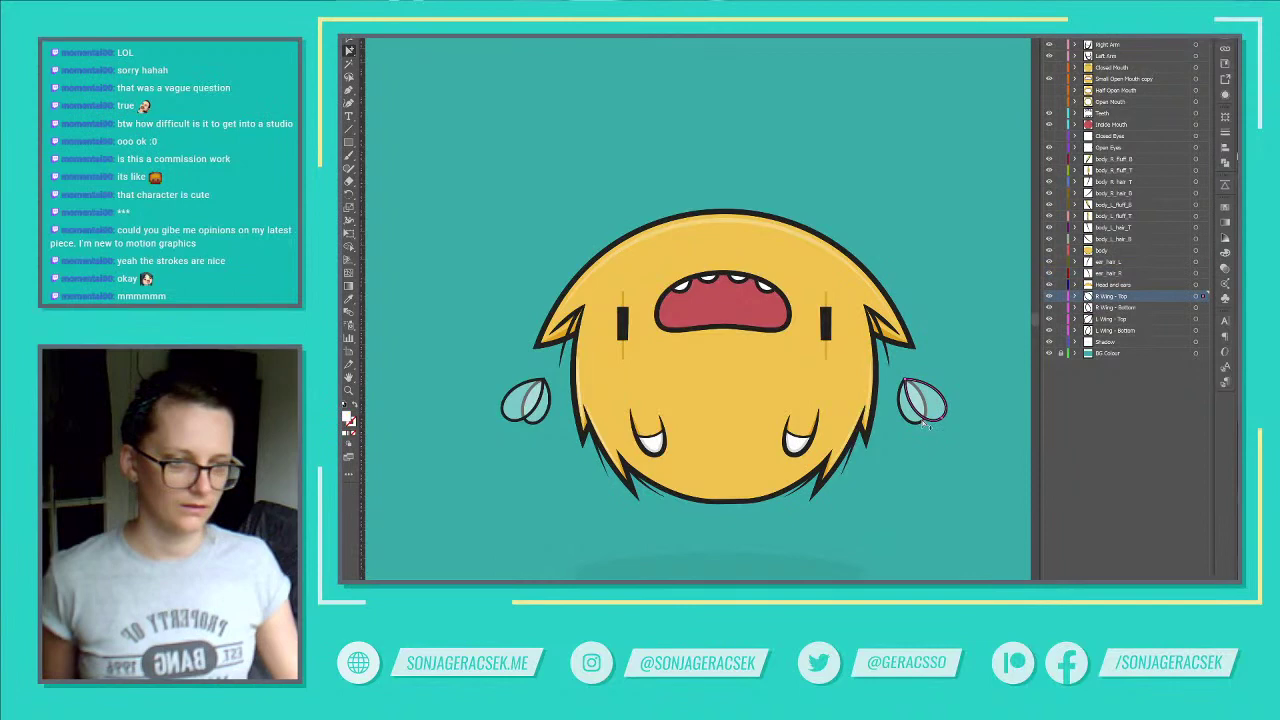
left_click(868, 432)
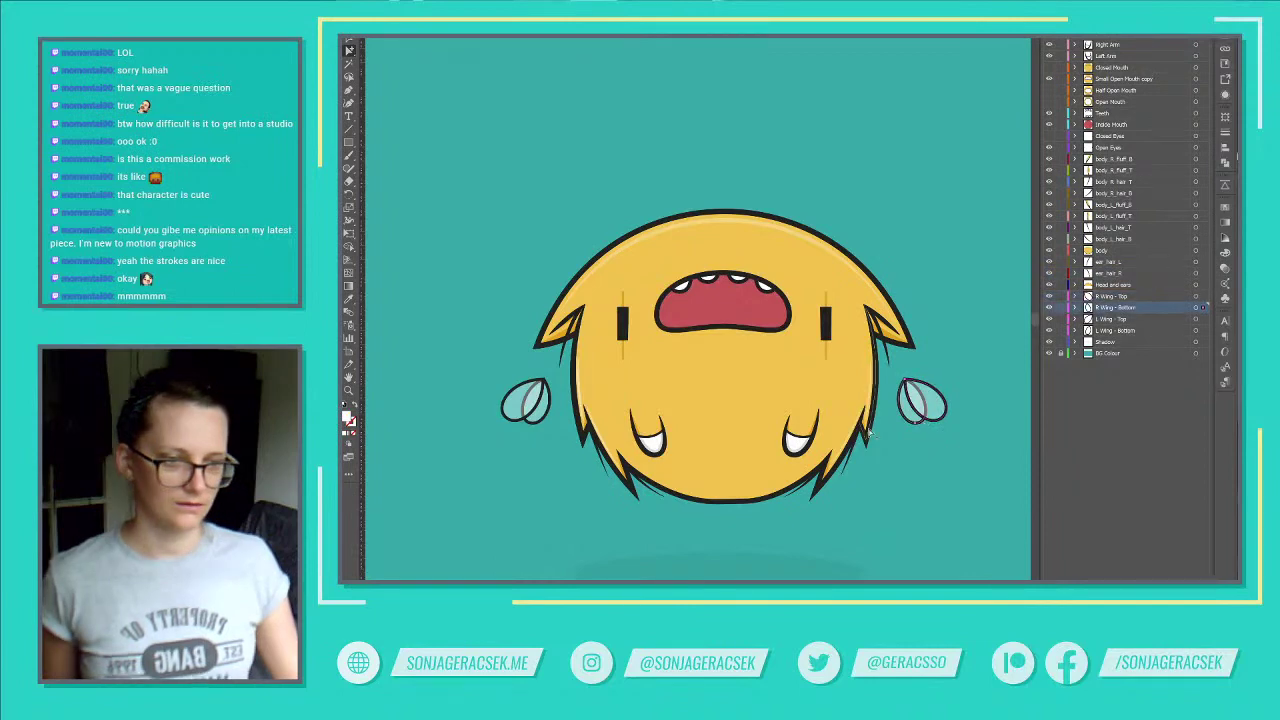
left_click(1196, 171)
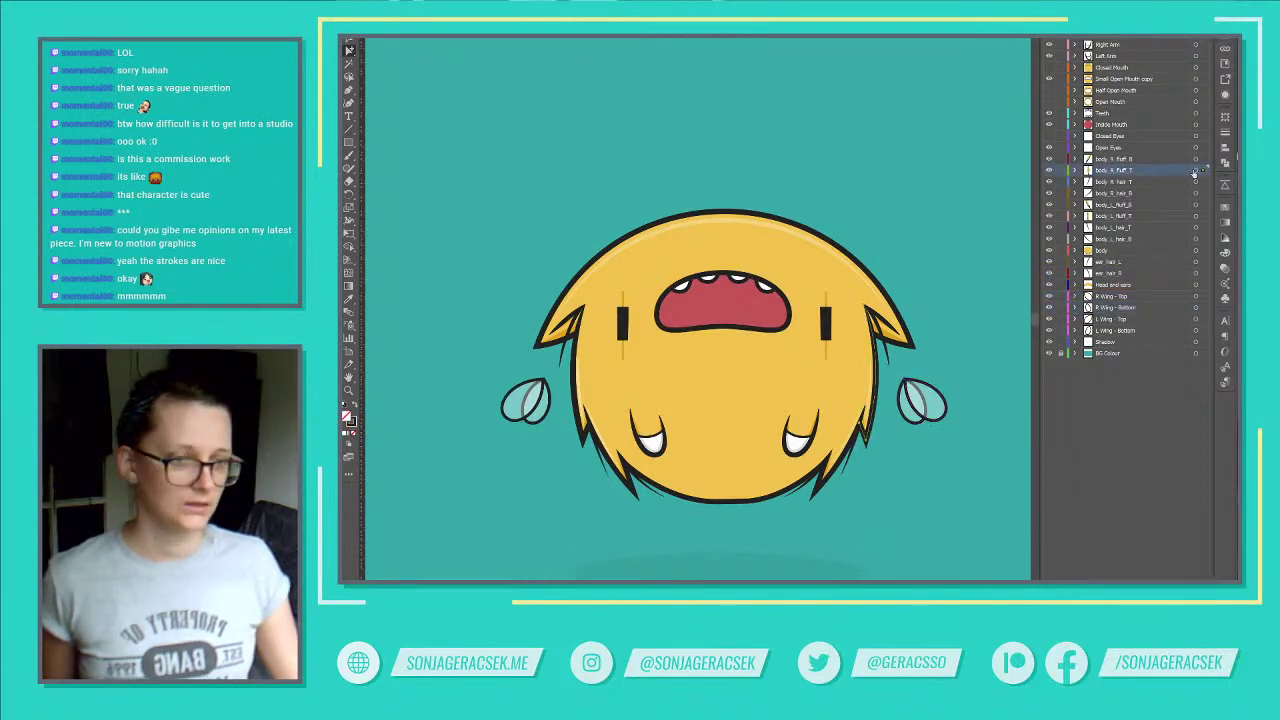
left_click(1196, 171)
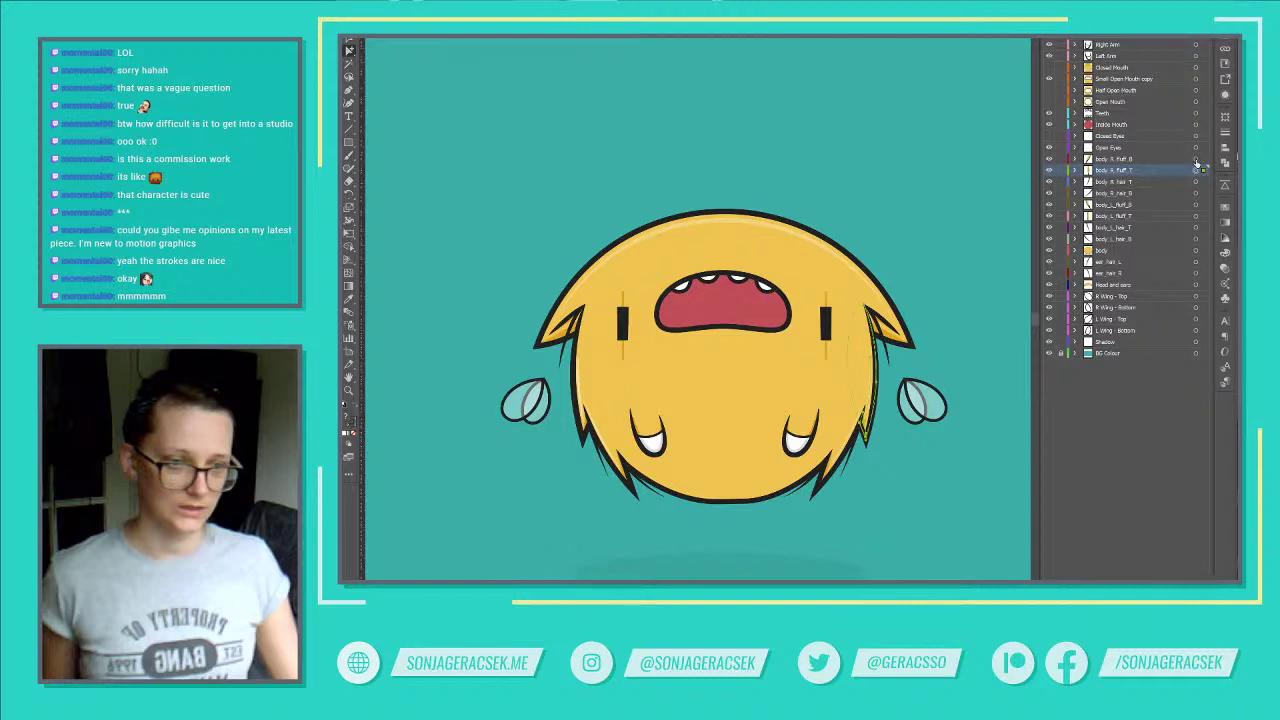
left_click(1196, 159)
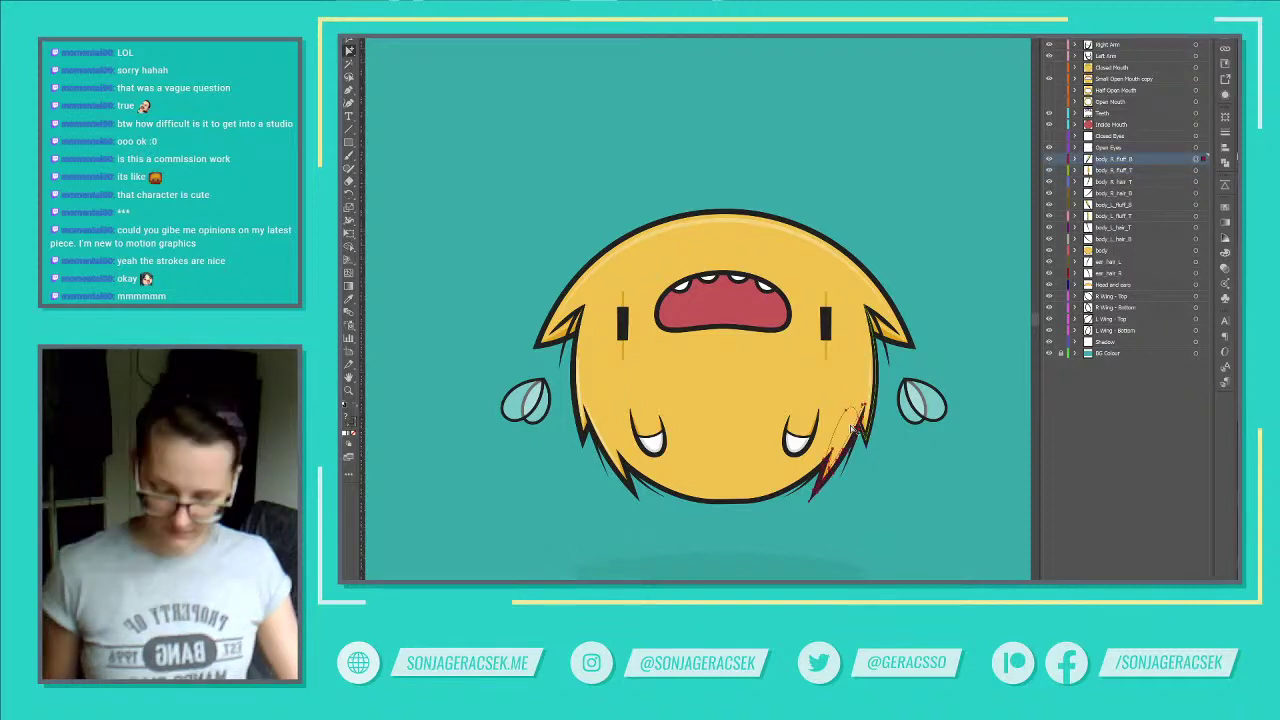
Step: Adjust the inner upper curve of the body_R_fluff_B tuft where it meets the upper right tuft
scroll(853, 428, "up", 5)
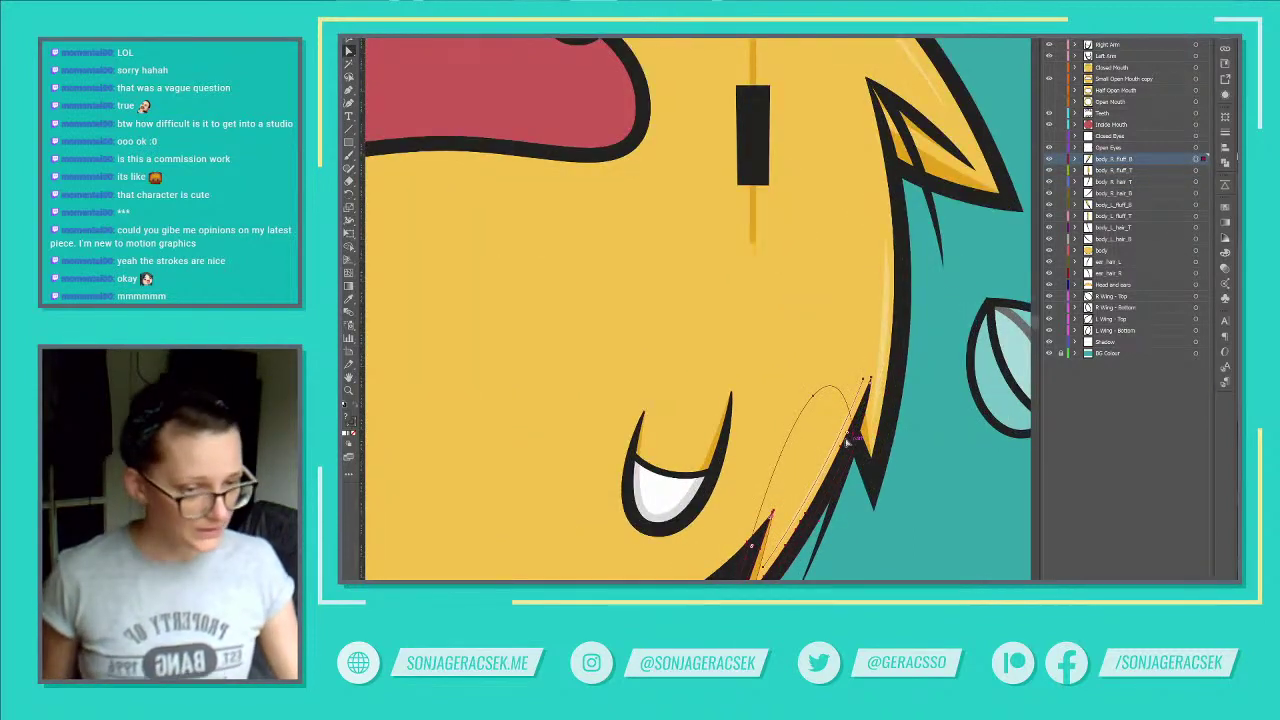
left_click_drag(856, 433, 872, 381)
scroll(859, 457, "down", 5)
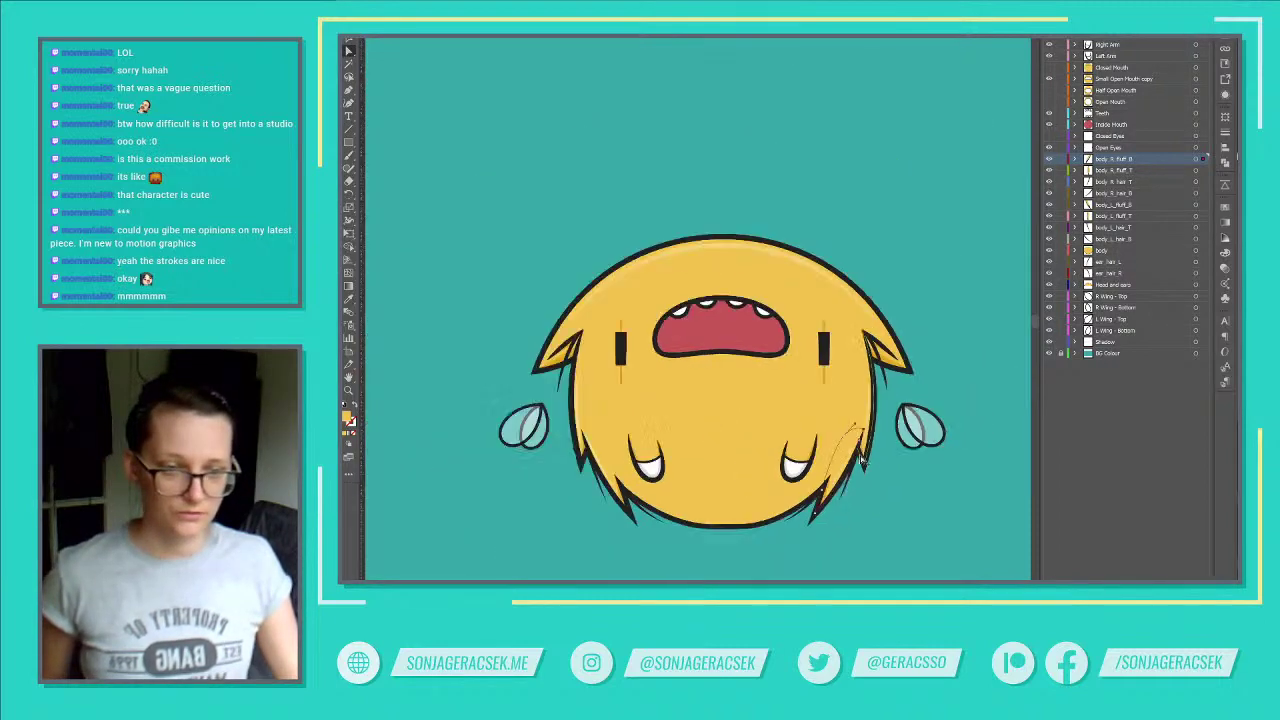
scroll(860, 459, "up", 2)
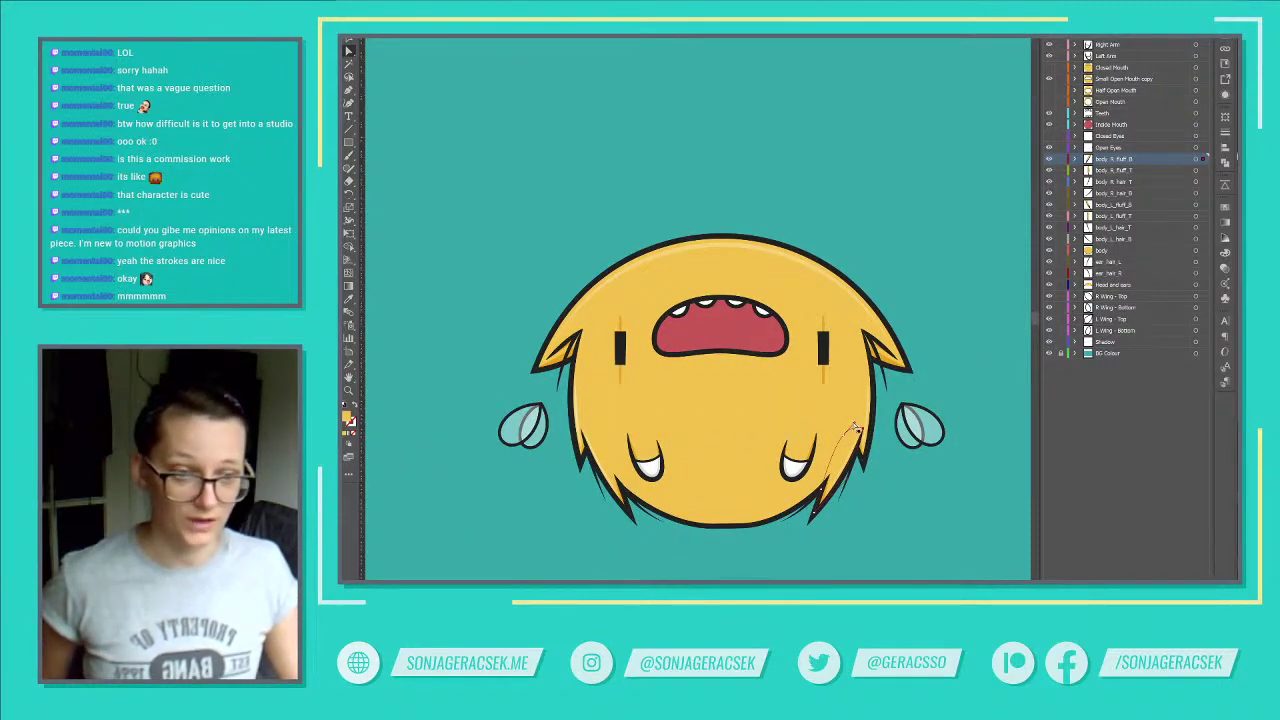
left_click(855, 420)
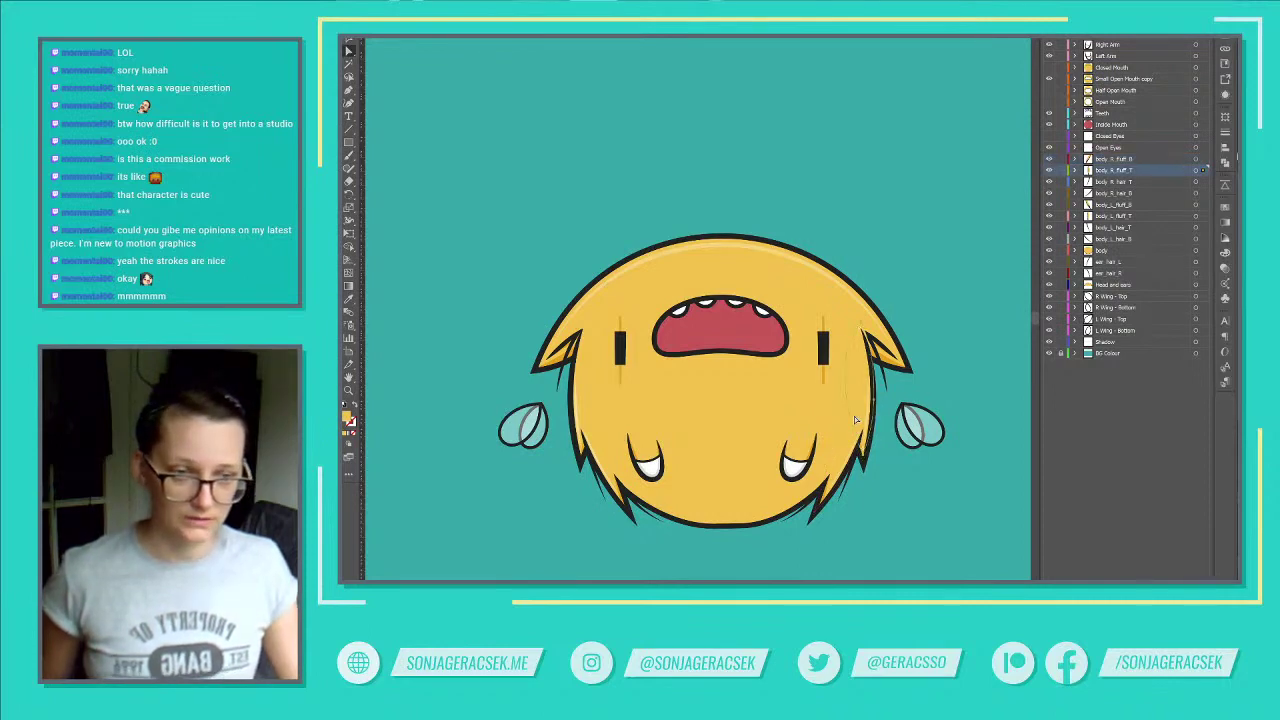
left_click(846, 460)
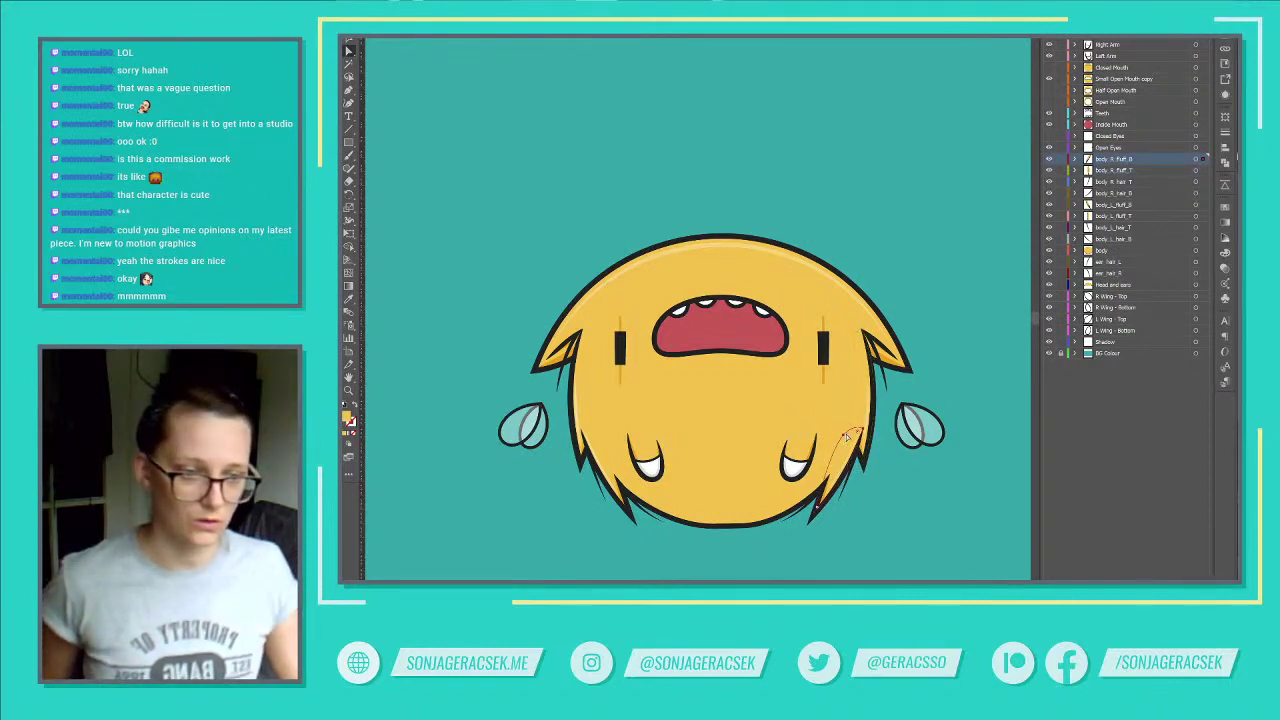
left_click(843, 437)
left_click(836, 452)
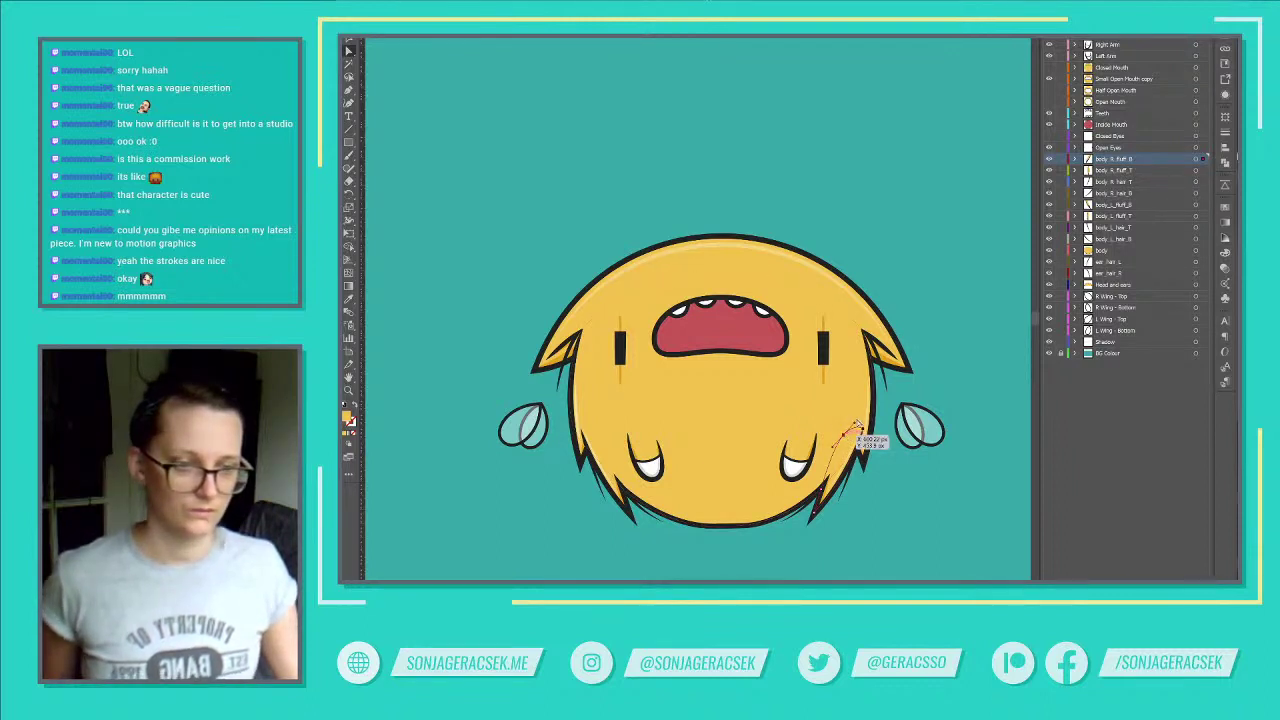
left_click(843, 452)
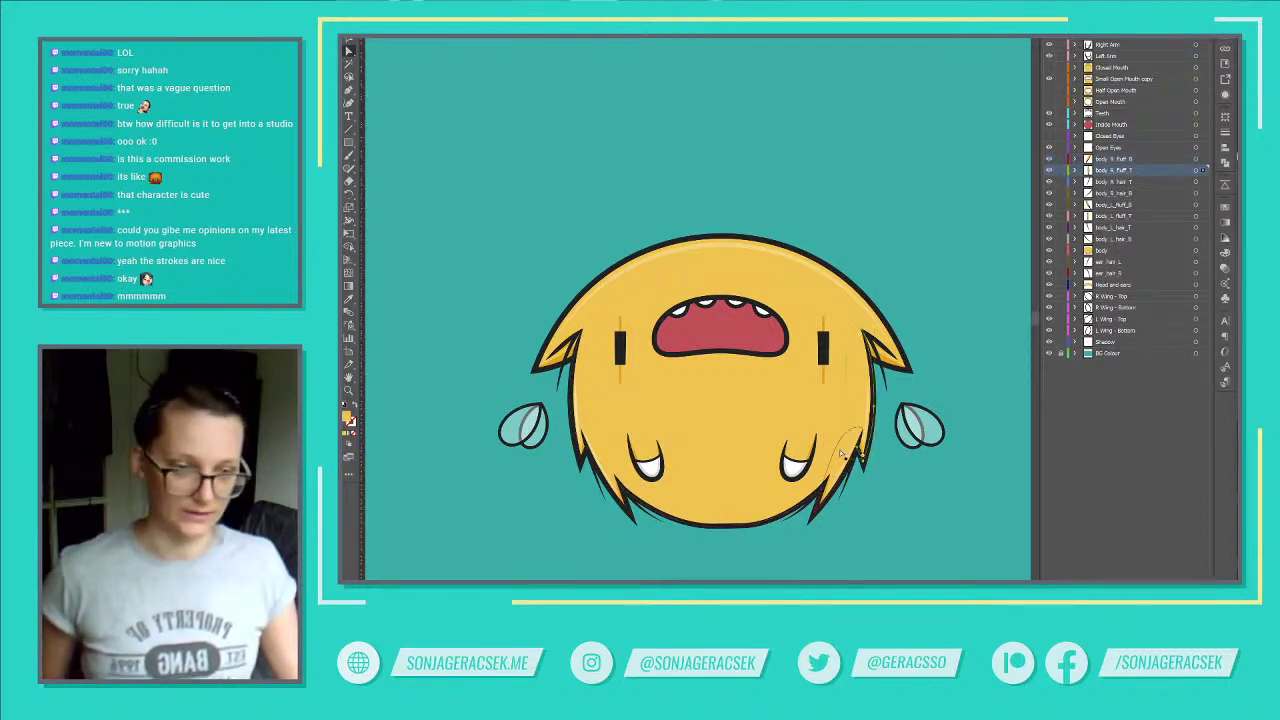
left_click(845, 438)
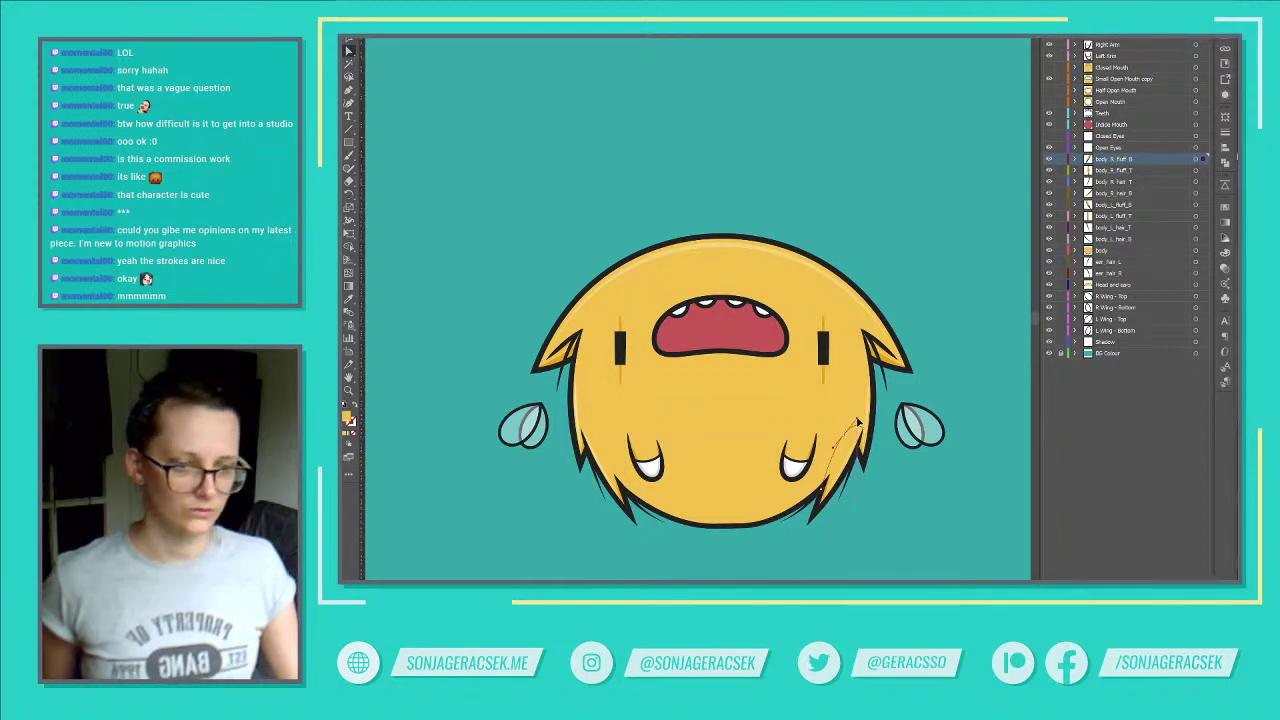
Step: Check the layers of both left fur tufts, body_R_fluff_T and ear_hair_R by selecting each, and examine the whole character on the artboard
left_click(575, 432)
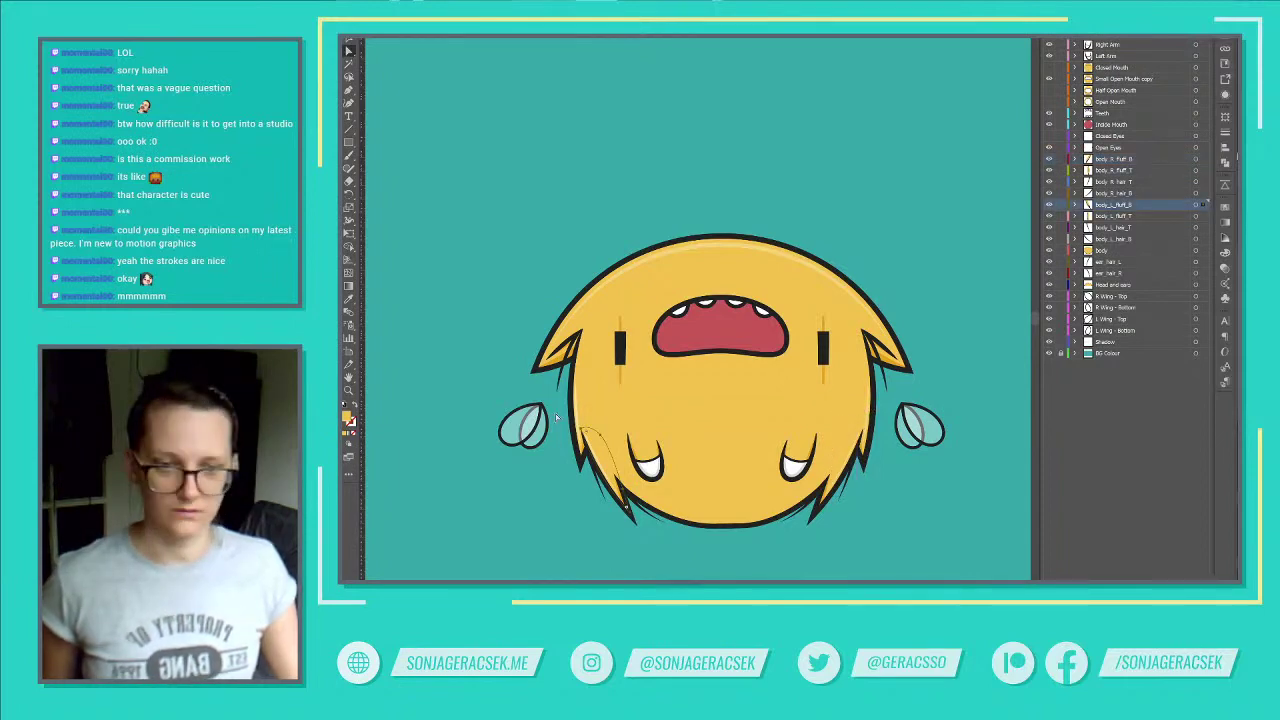
left_click(860, 364)
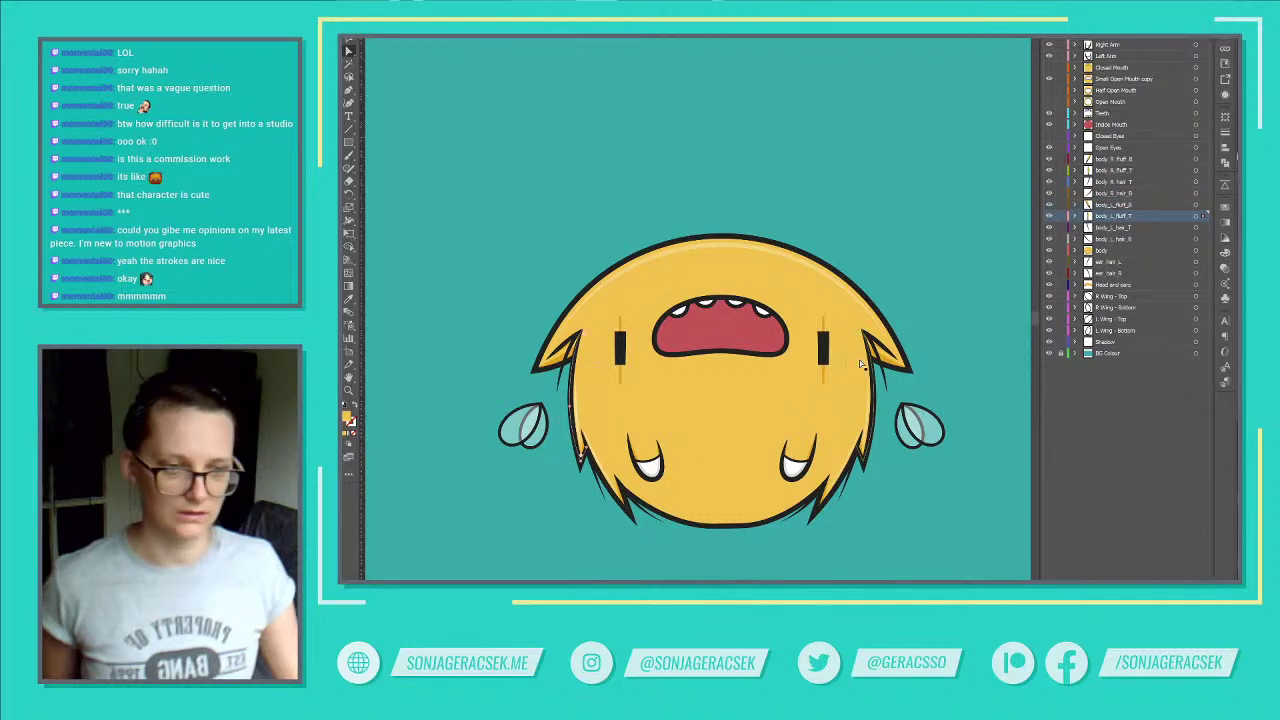
left_click(860, 364)
scroll(968, 440, "down", 2)
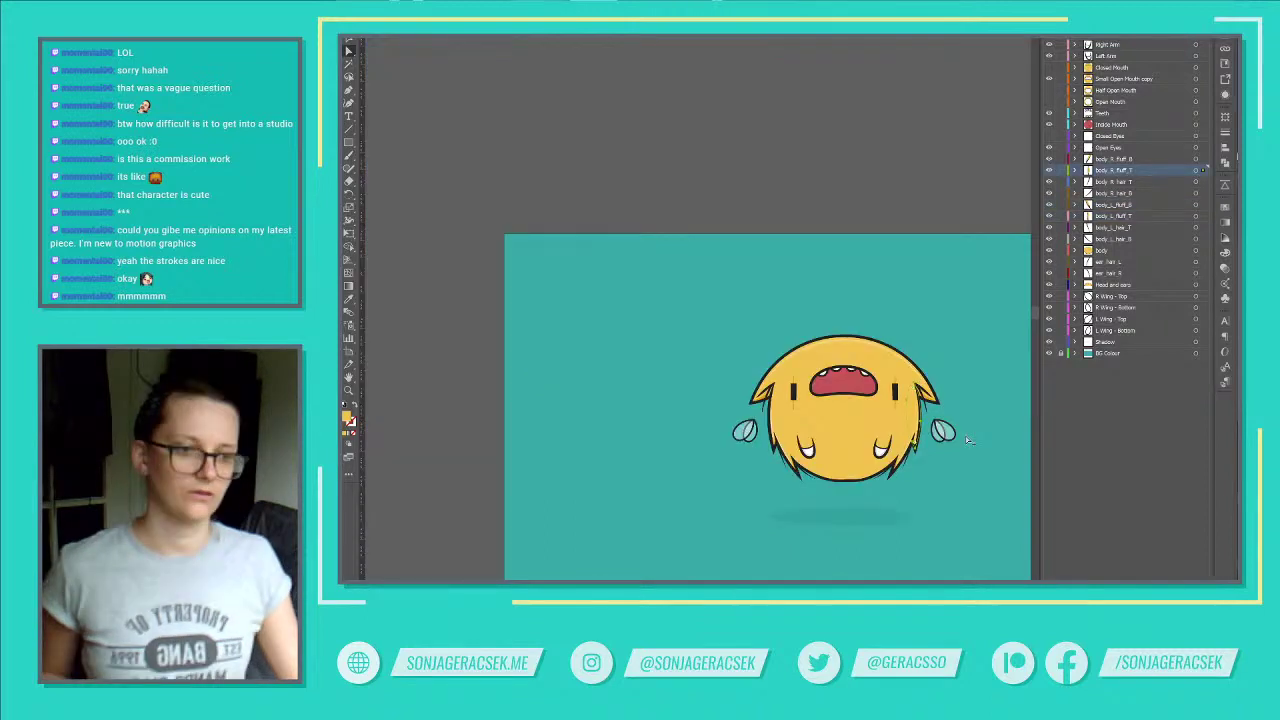
scroll(968, 440, "up", 2)
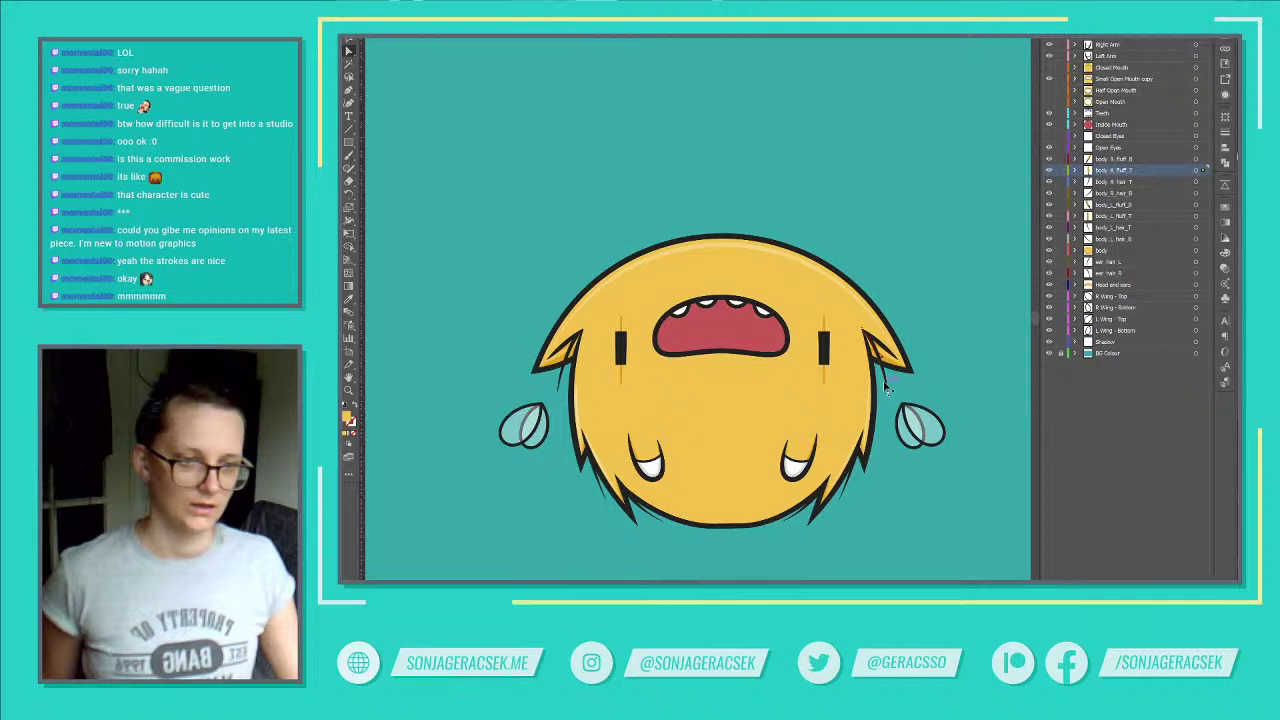
left_click(886, 390)
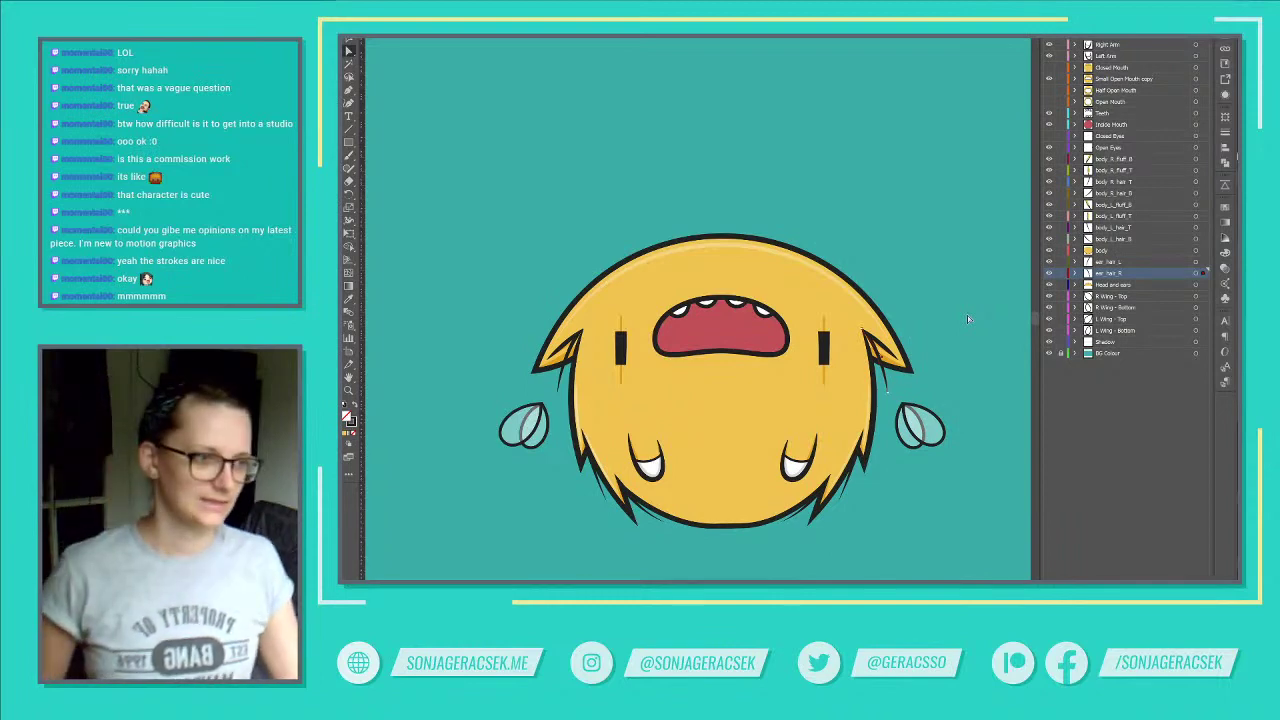
scroll(952, 318, "down", 2)
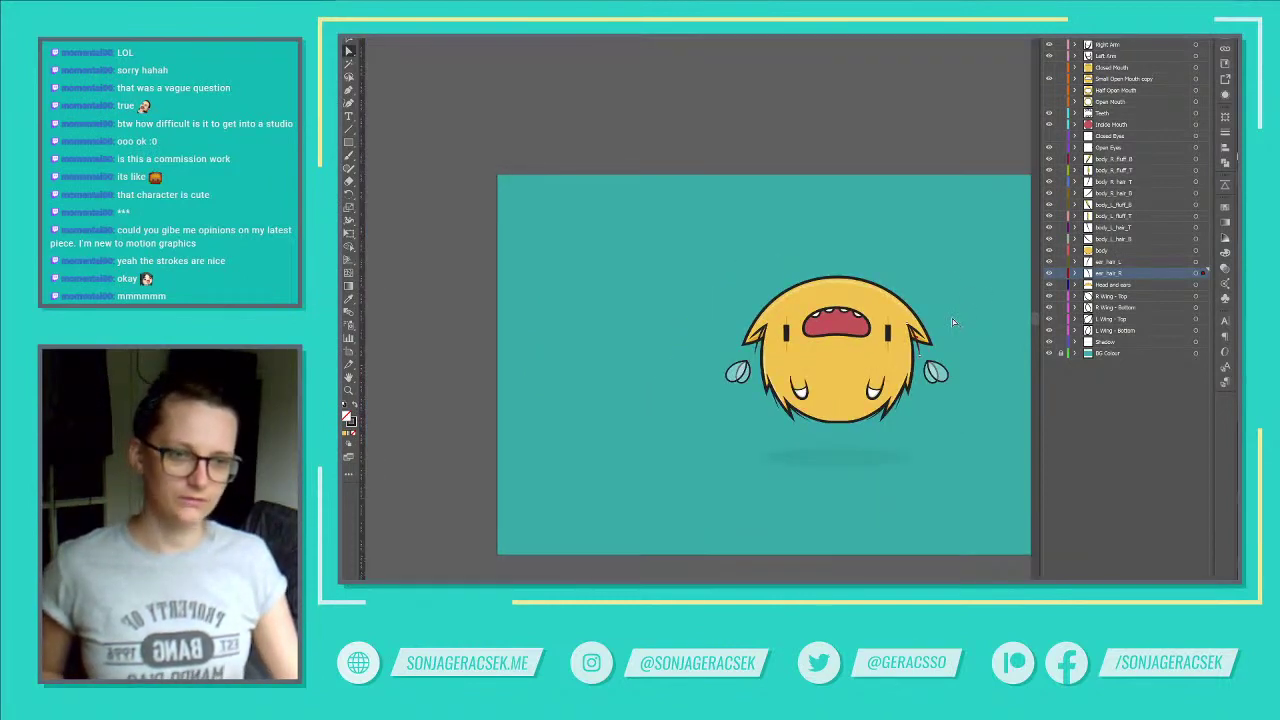
left_click_drag(972, 288, 825, 297)
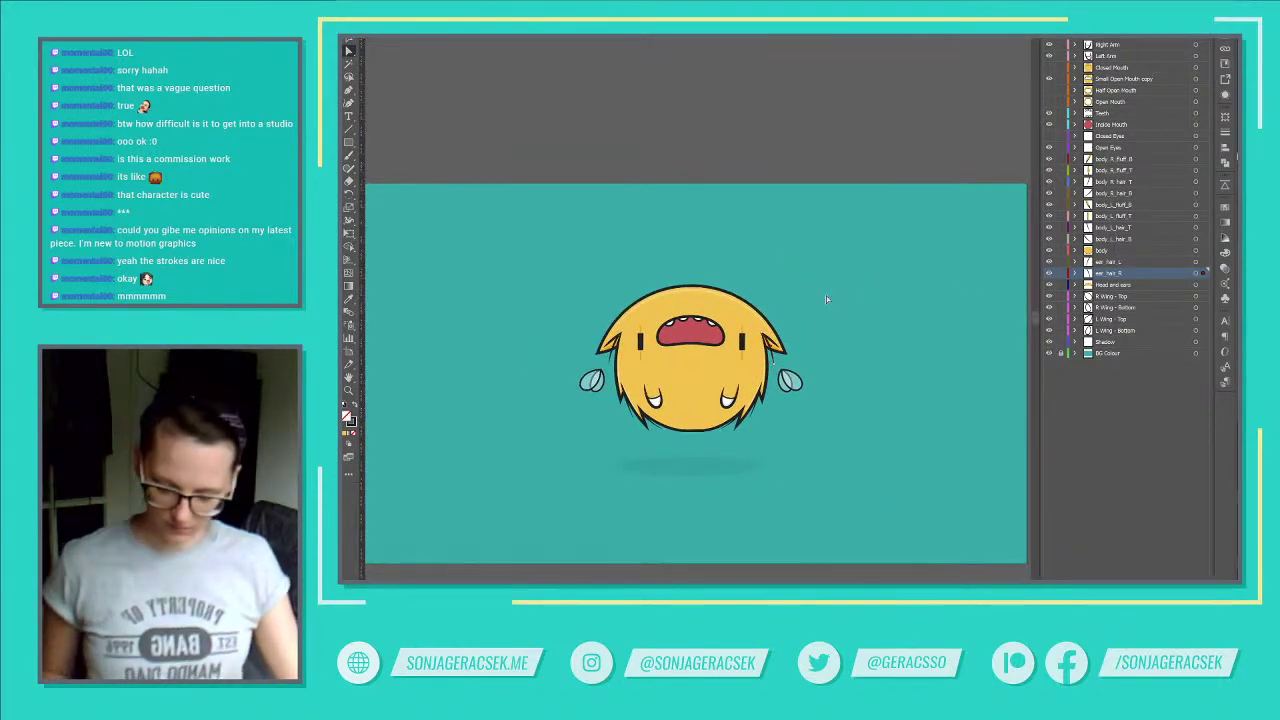